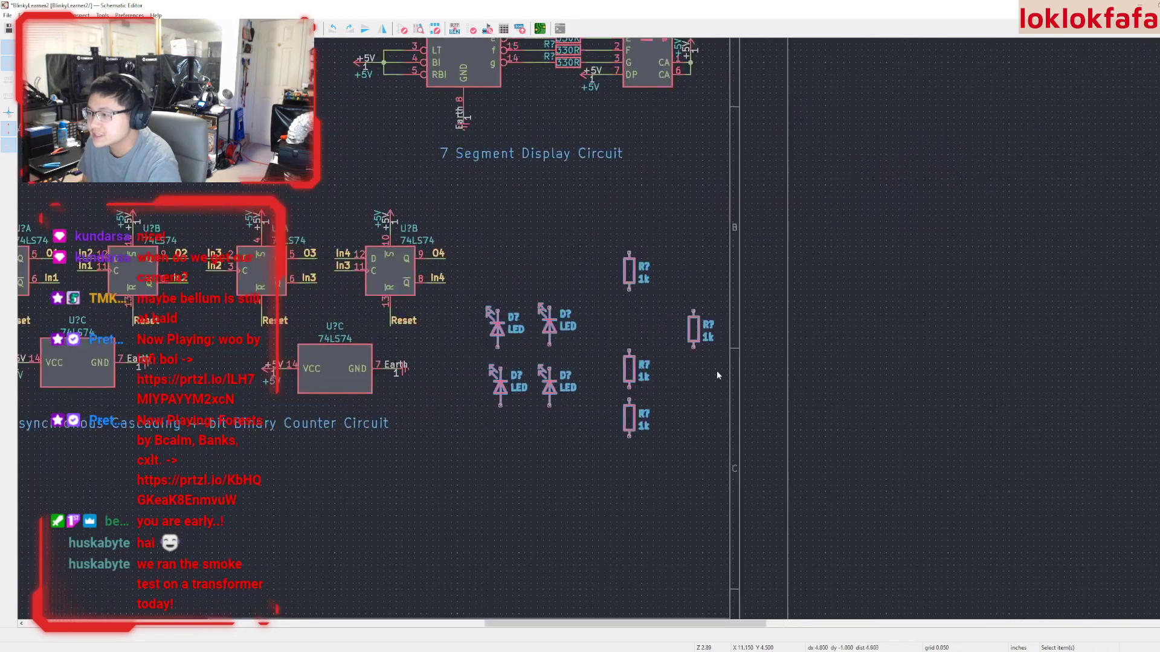
Arrange the four 1k resistors in an evenly spaced horizontal row above the LEDs
scroll(721, 387, "up", 2)
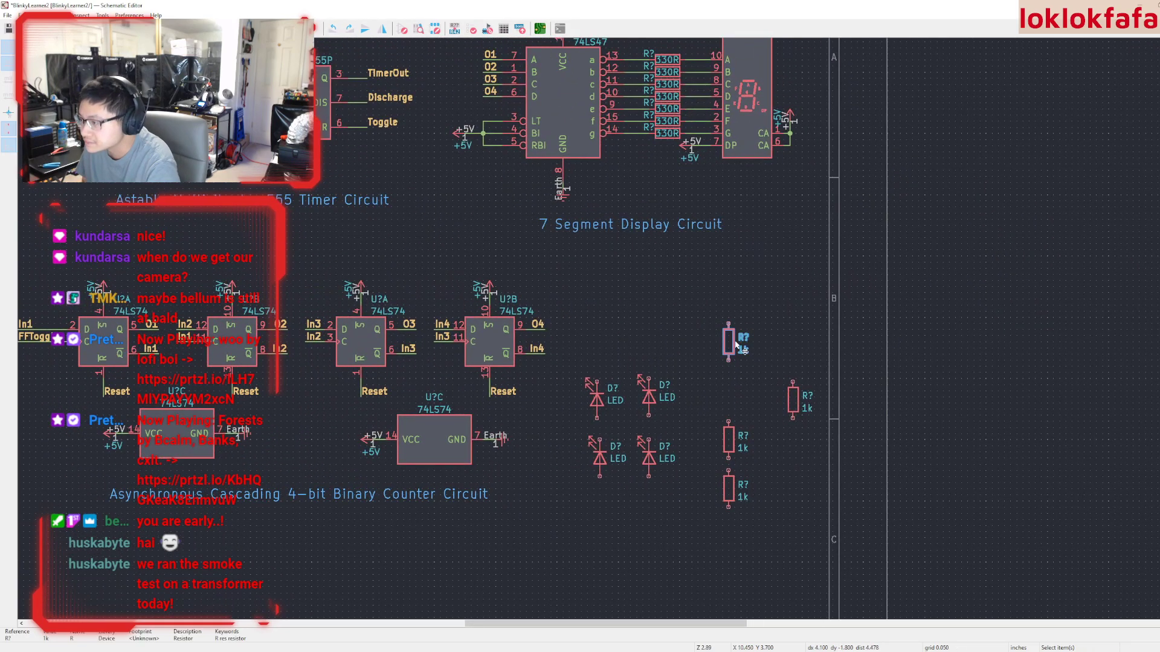
left_click_drag(705, 349, 607, 342)
left_click(791, 400)
left_click_drag(791, 408, 659, 344)
scroll(686, 349, "up", 2)
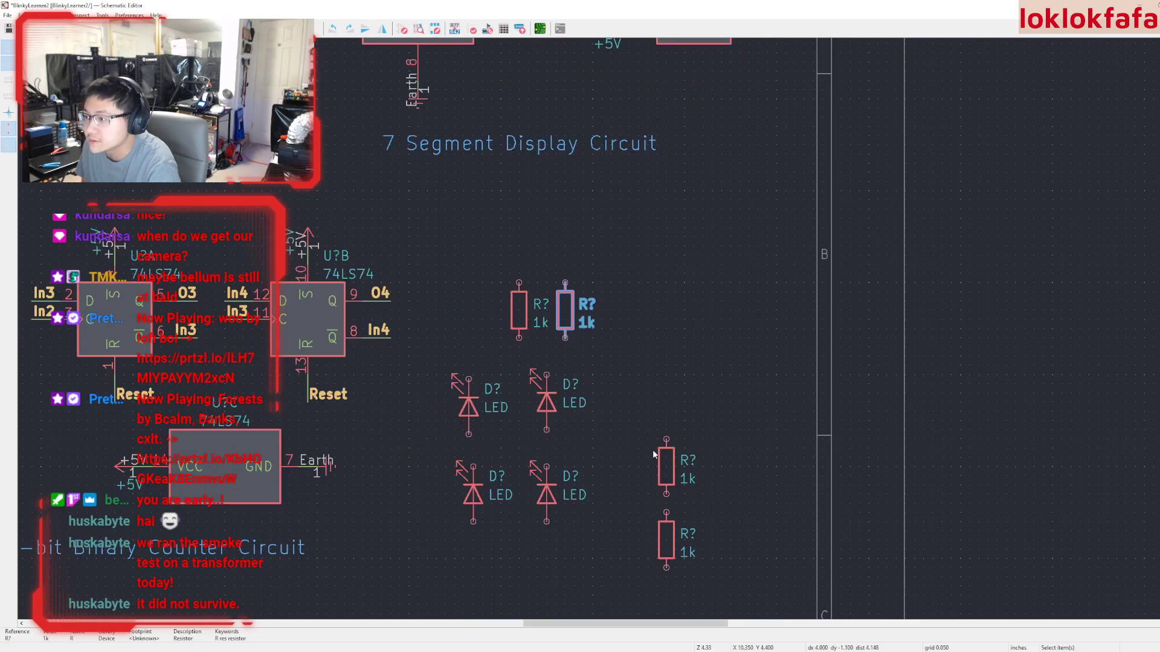
left_click_drag(568, 310, 576, 309)
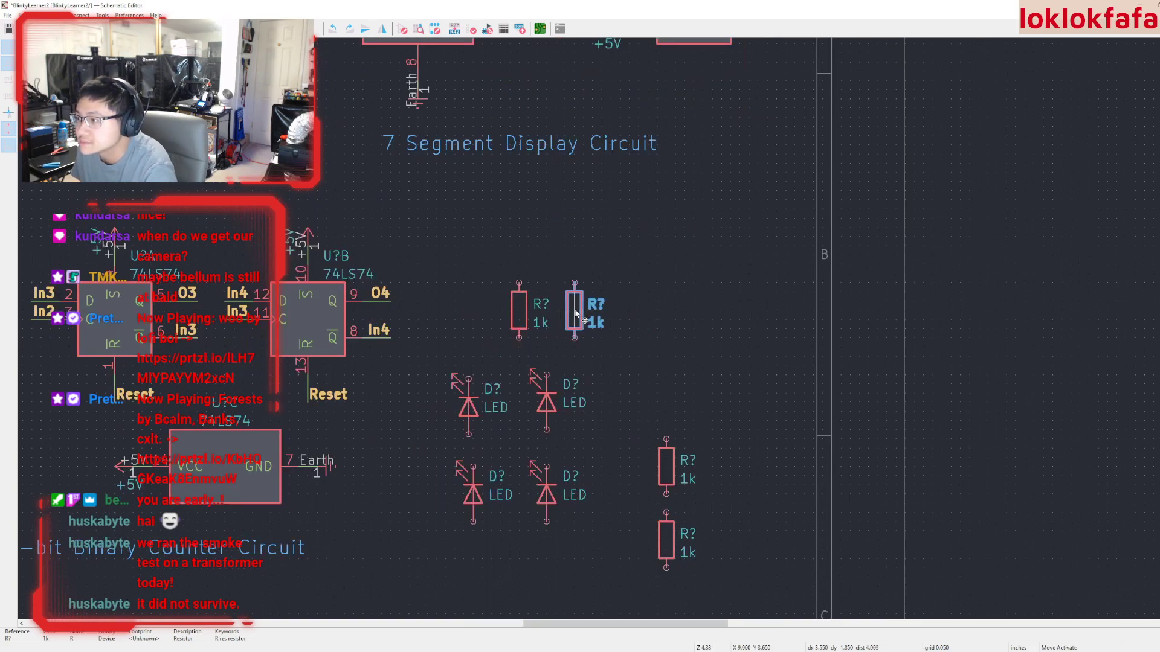
left_click(666, 468)
left_click_drag(666, 468, 629, 313)
double_click(663, 544)
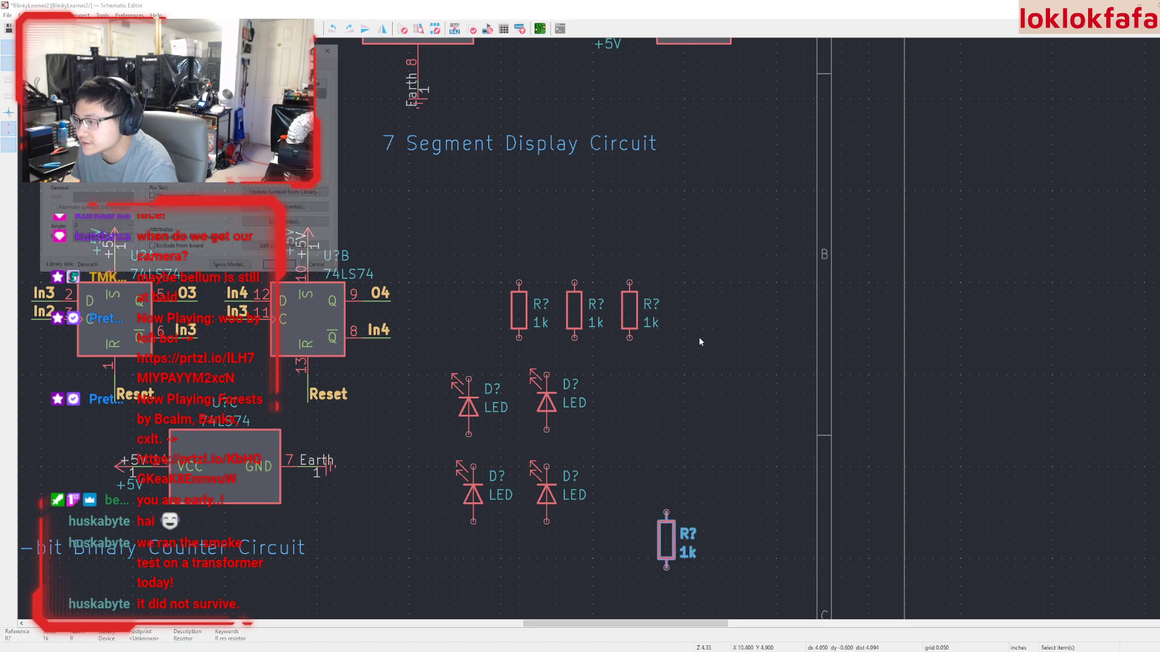
left_click(321, 268)
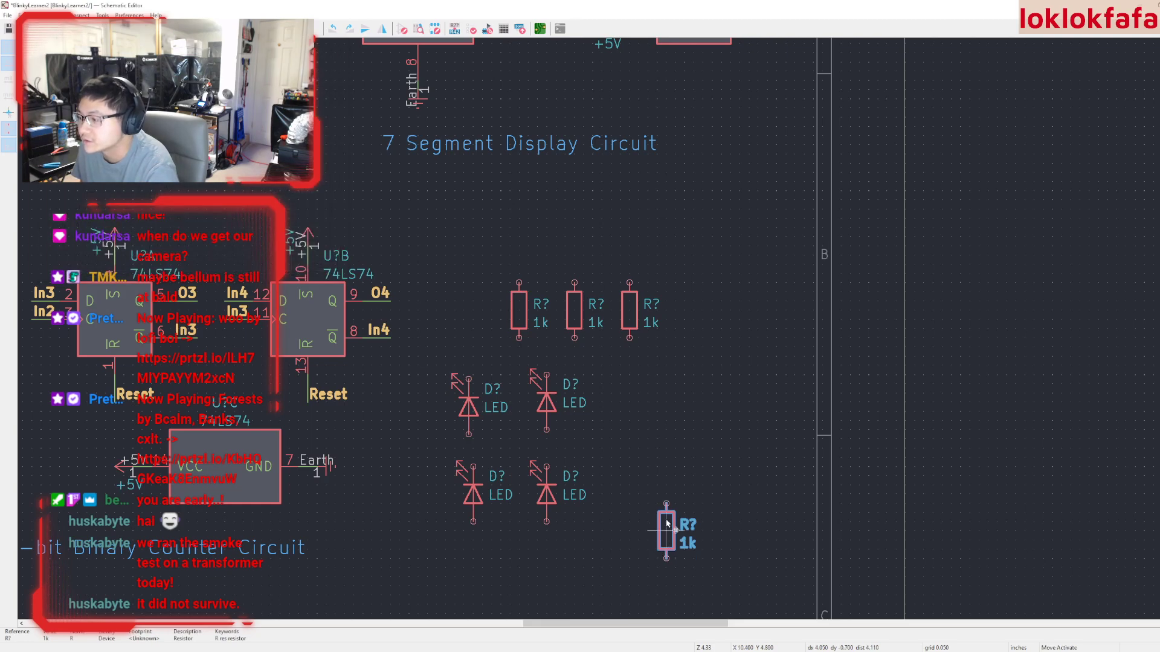
left_click_drag(664, 540, 686, 314)
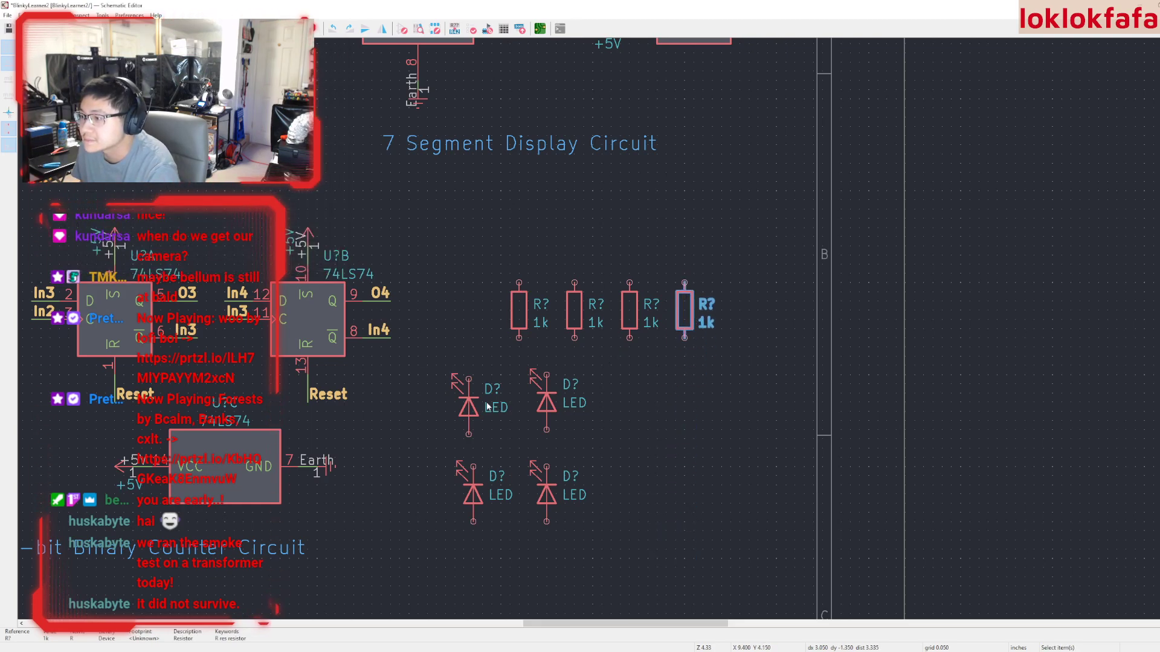
Rotate all four LEDs by 180 degrees so they point downward
left_click(468, 404)
key("r")
key("r")
left_click(547, 405)
key("r")
key("r")
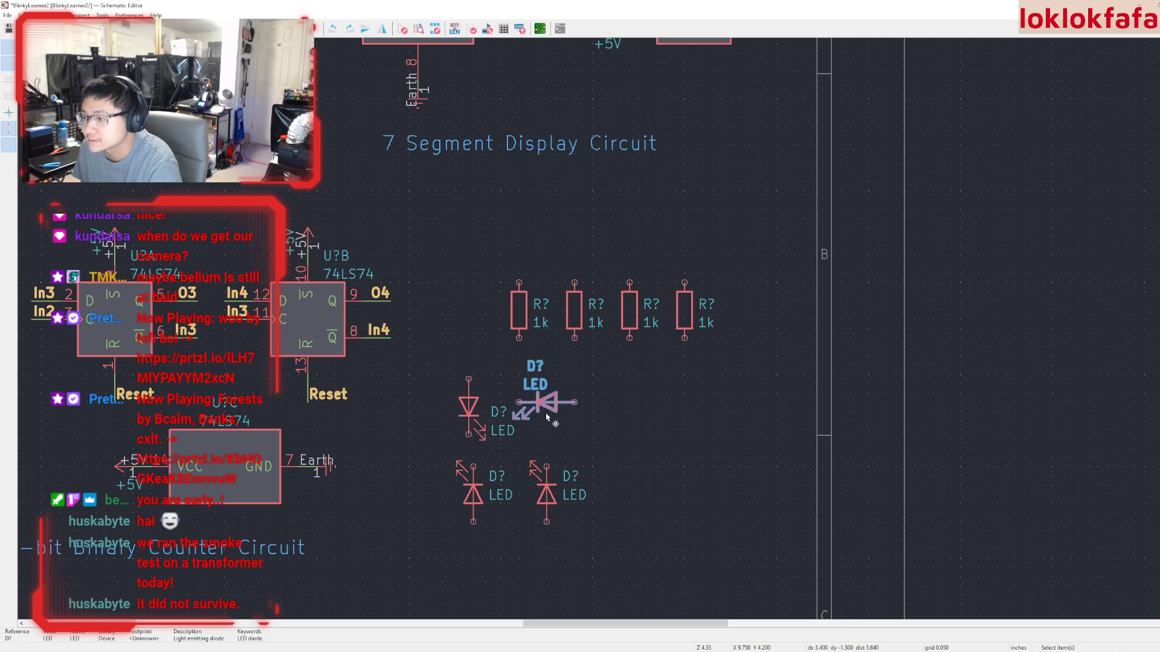
left_click(547, 494)
key("r")
key("r")
left_click(474, 494)
key("r")
key("r")
Line up the four LEDs in a row, one directly below each 1k resistor
left_click(468, 403)
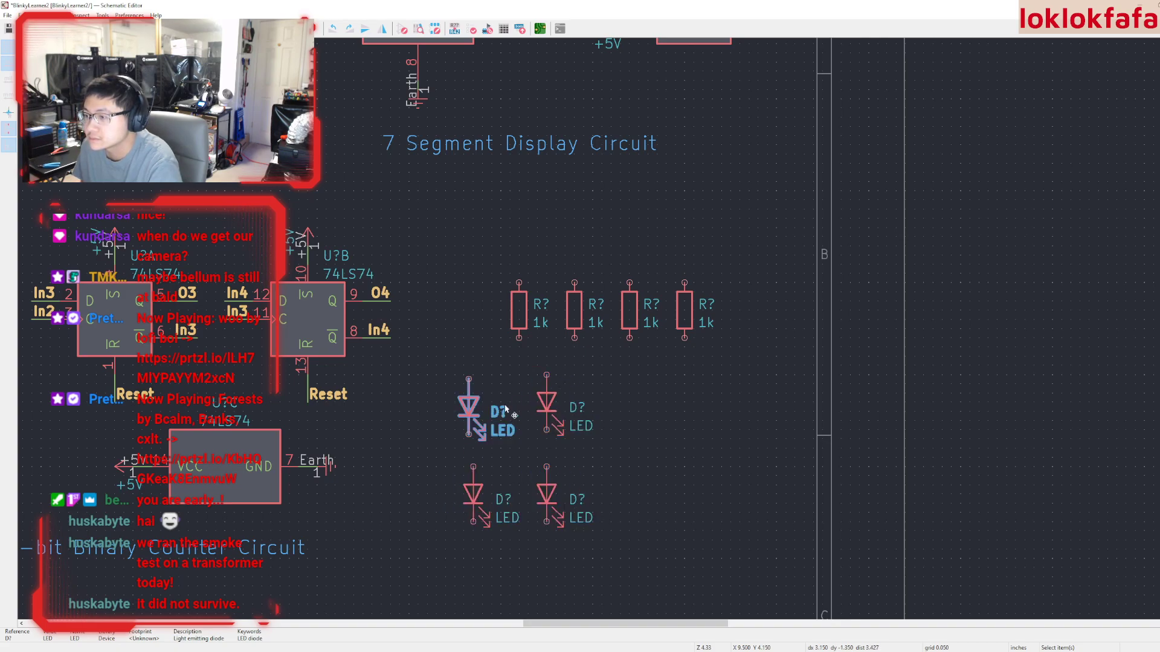
left_click(548, 408)
left_click_drag(548, 408, 576, 404)
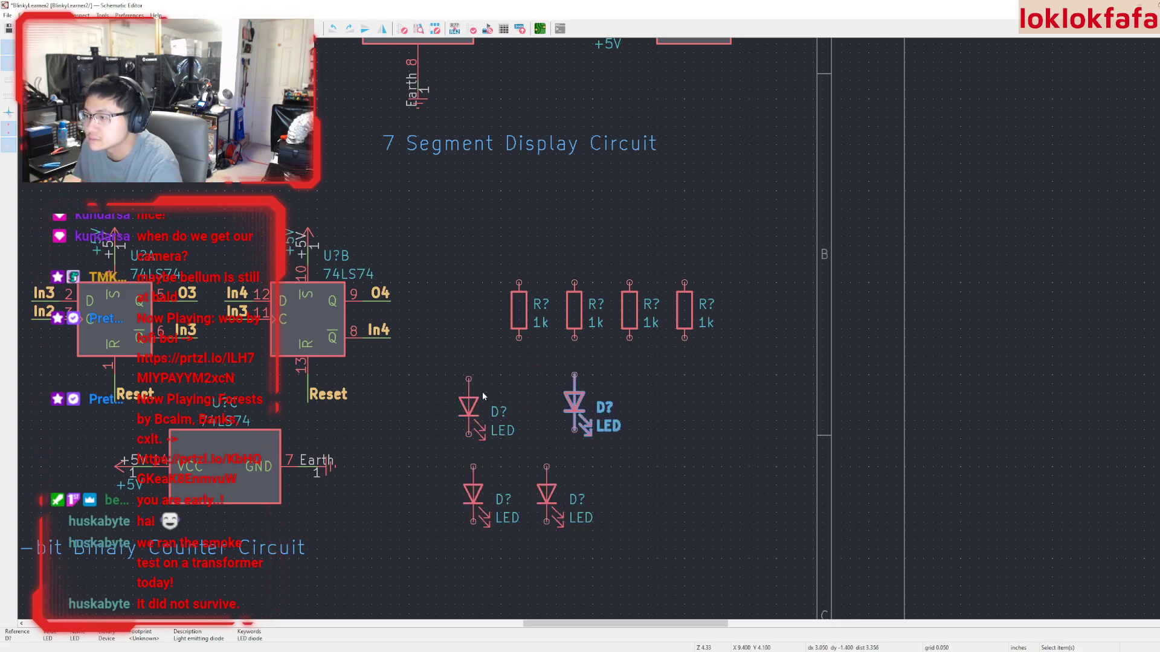
left_click(468, 404)
left_click_drag(468, 404, 520, 404)
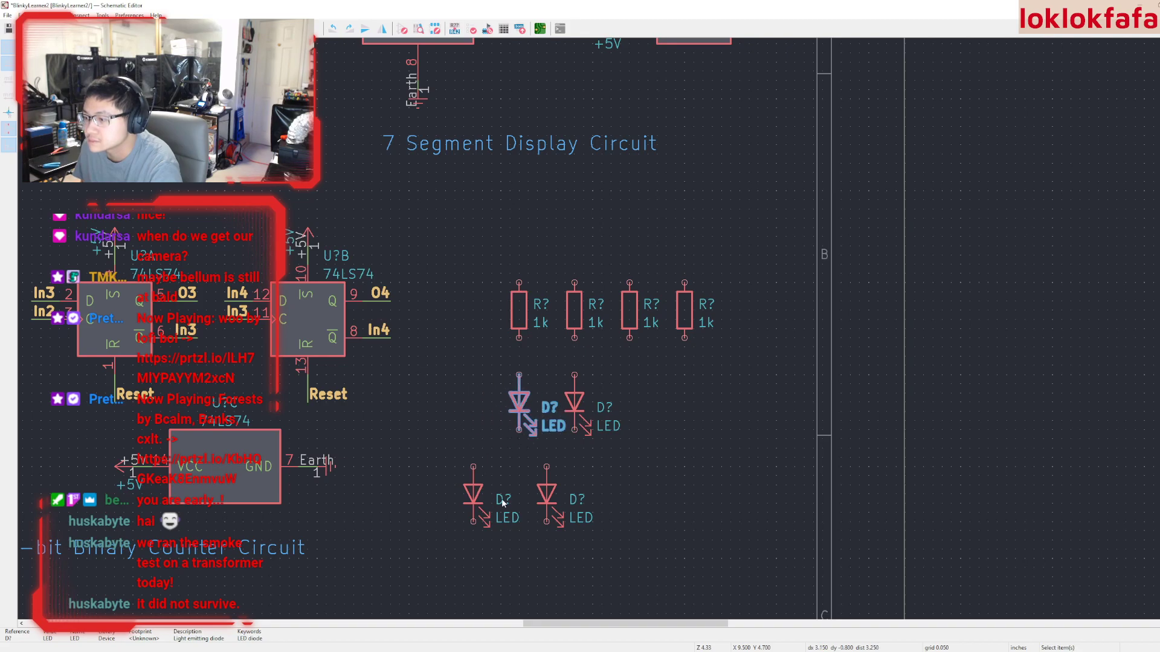
left_click(474, 494)
left_click_drag(474, 494, 629, 413)
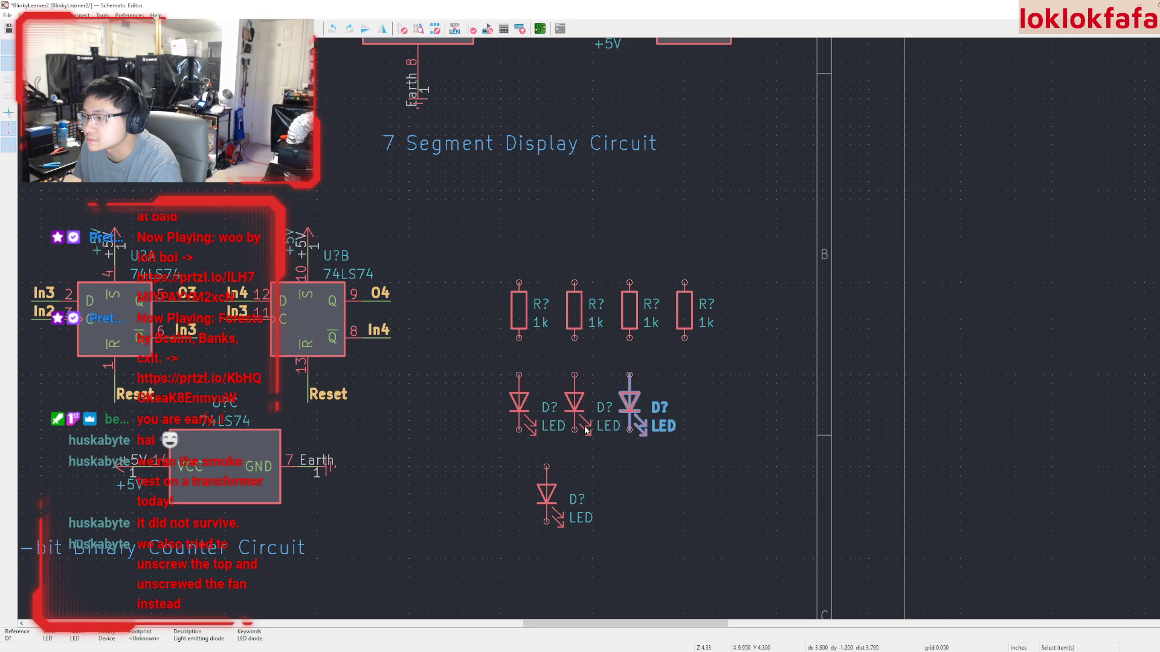
left_click(547, 494)
left_click_drag(546, 494, 687, 403)
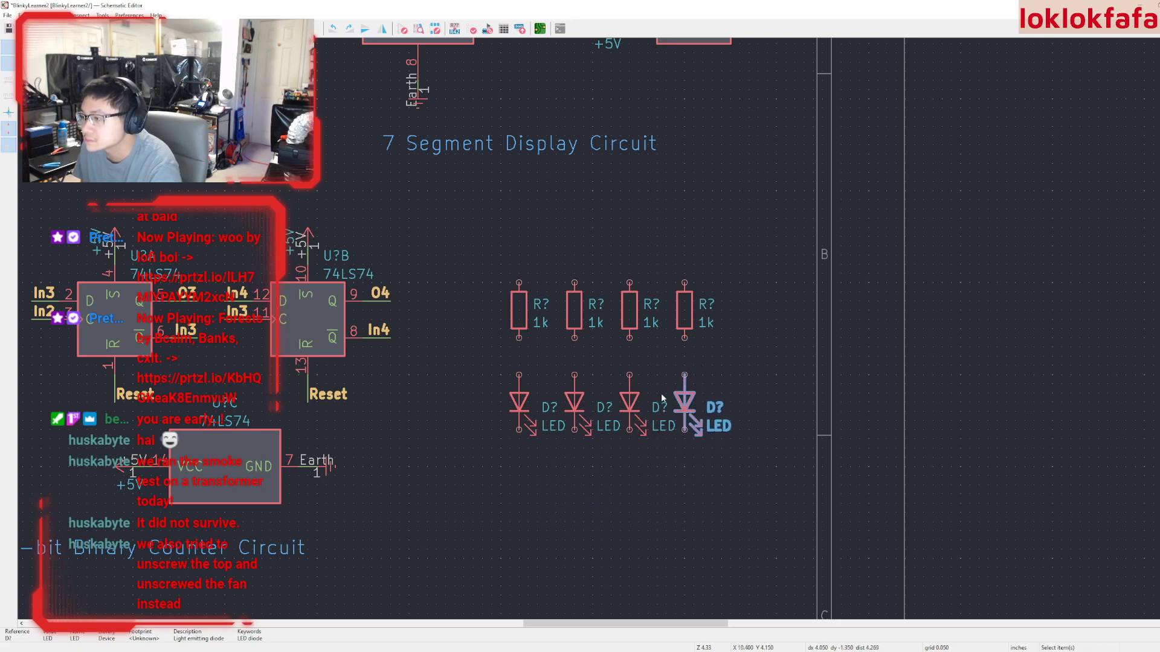
Wire the lower pin of each 1k resistor to the upper pin of the LED below it
left_click(519, 339)
left_click(519, 376)
left_click(575, 338)
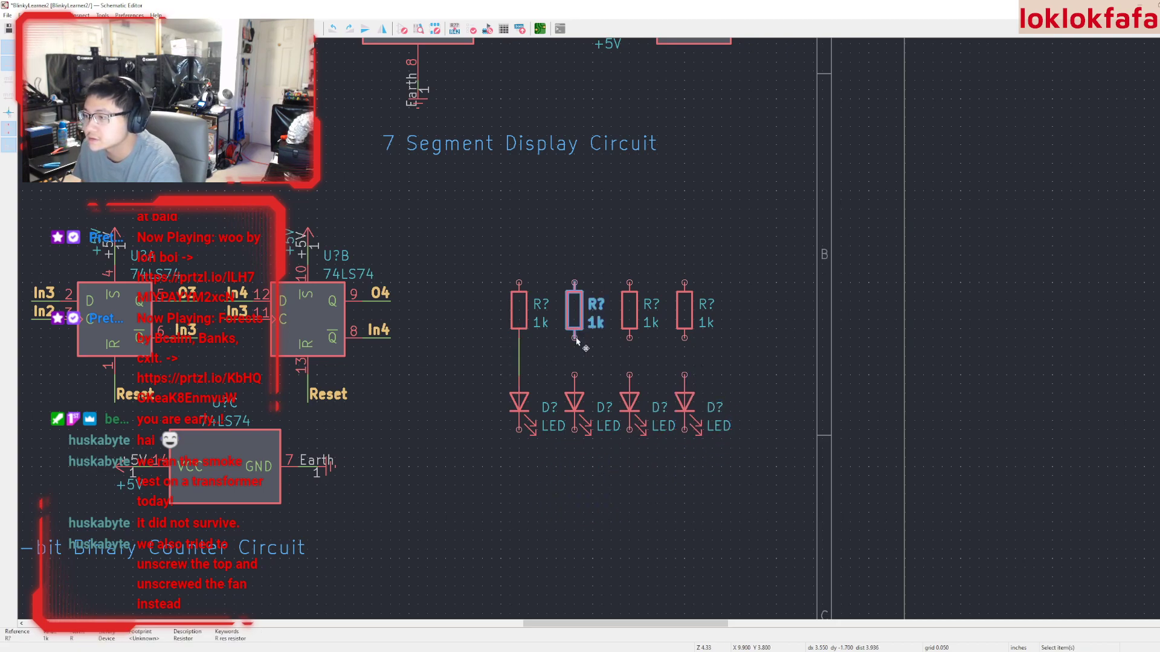
left_click(574, 375)
left_click(629, 337)
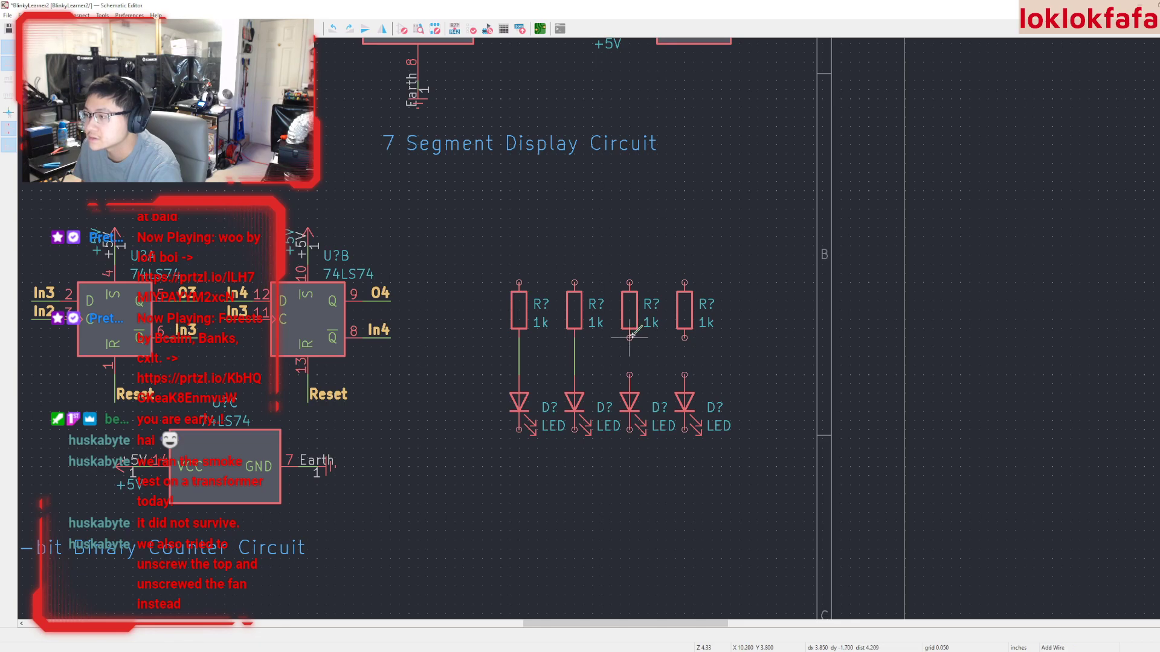
left_click(630, 376)
left_click(685, 338)
left_click(684, 375)
key("Escape")
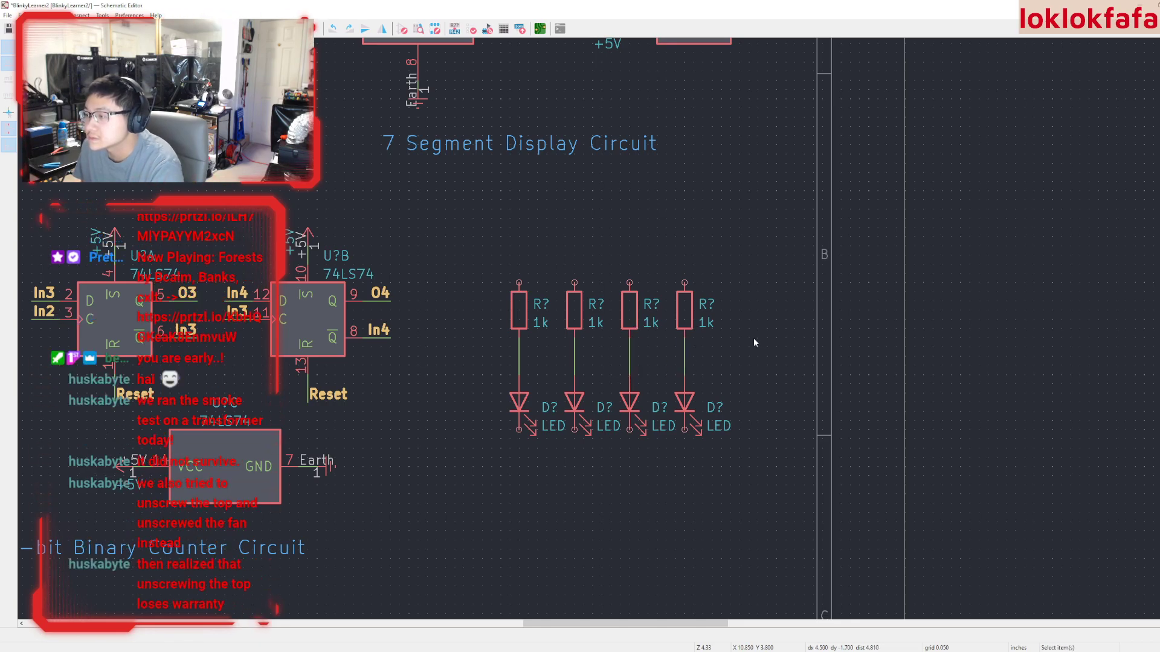
Shift the four 1k resistors slightly up and draw a short wire stub upward from each resistor's upper pin
left_click_drag(754, 342, 519, 274)
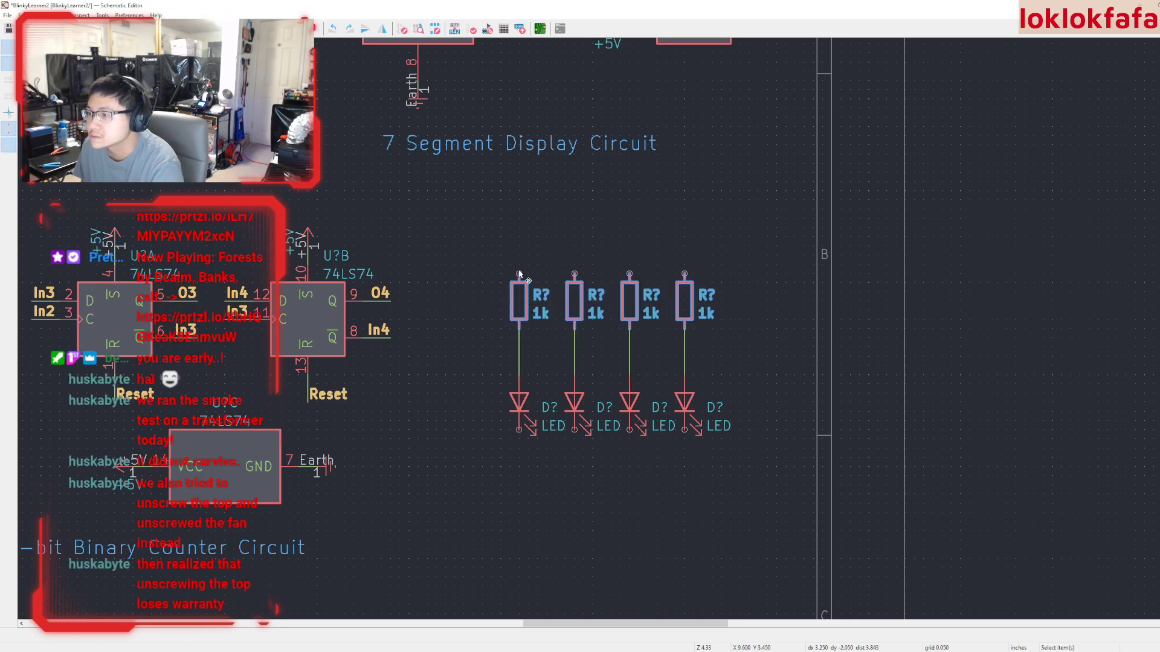
key("w")
key("w")
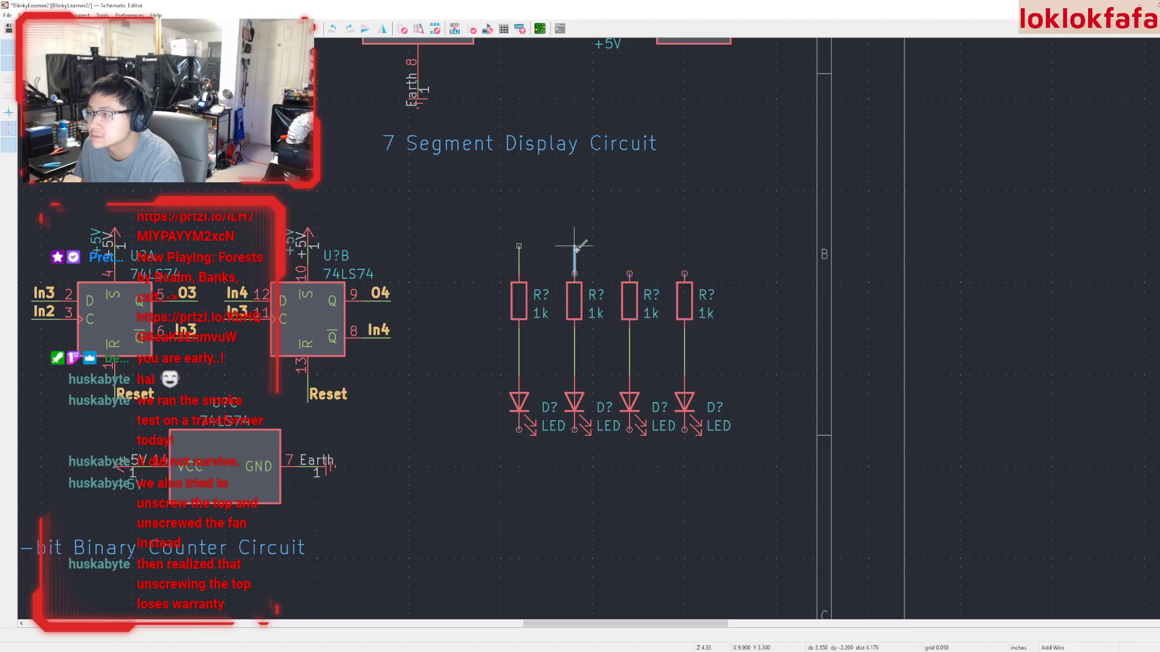
double_click(574, 246)
key("w")
double_click(628, 246)
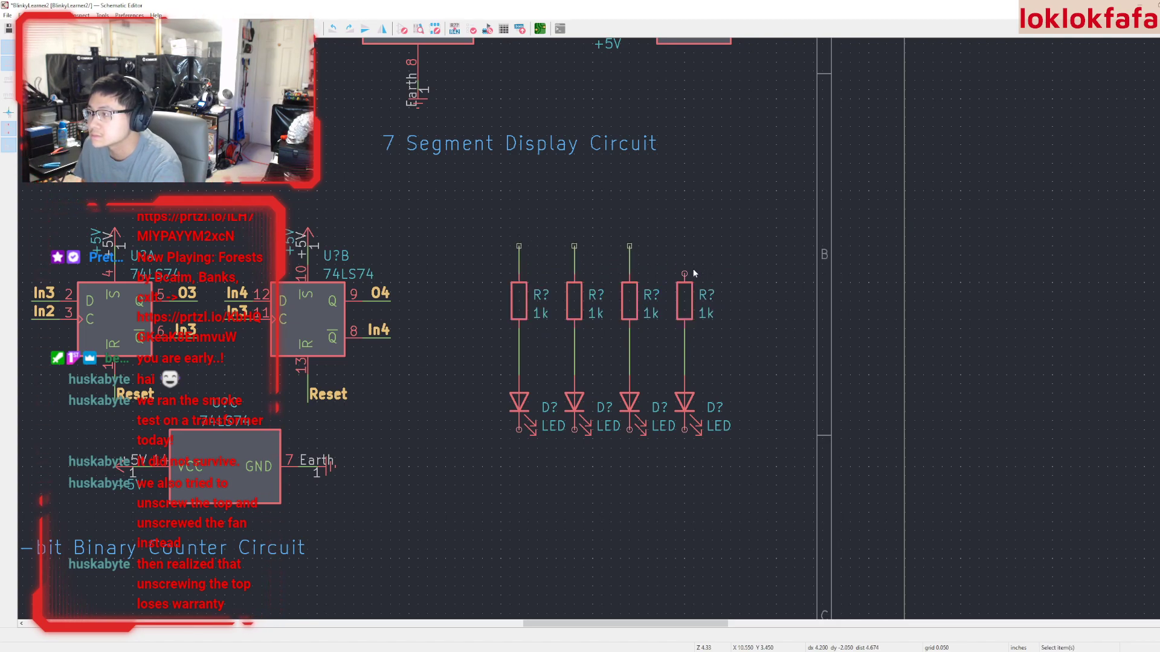
key("w")
double_click(684, 246)
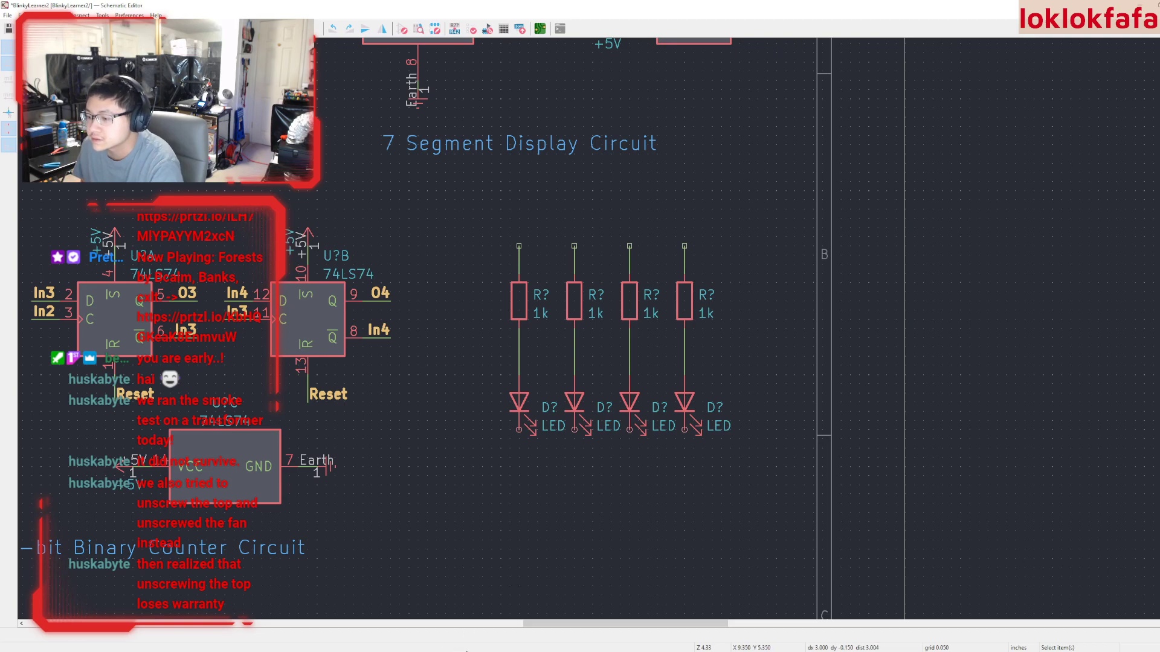
Copy the O1 and O2 net labels from the 74LS47 inputs onto the first and second resistor wire stubs
middle_click_drag(542, 207, 574, 401)
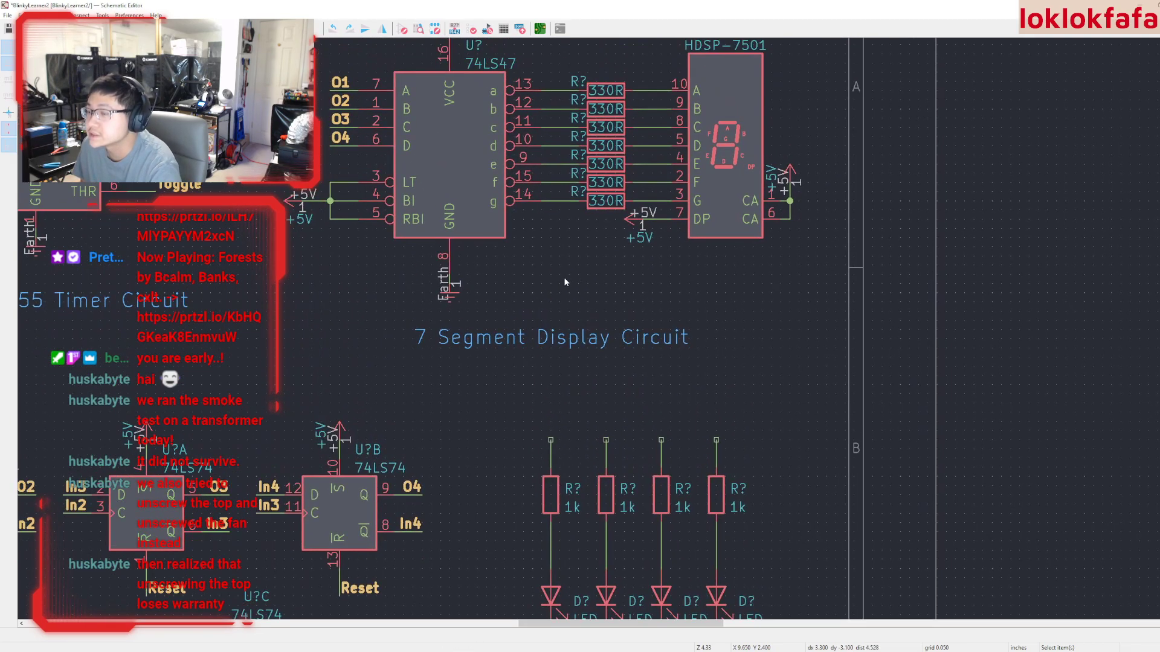
left_click(342, 83)
key("ctrl+c")
key("ctrl+v")
left_click(549, 428)
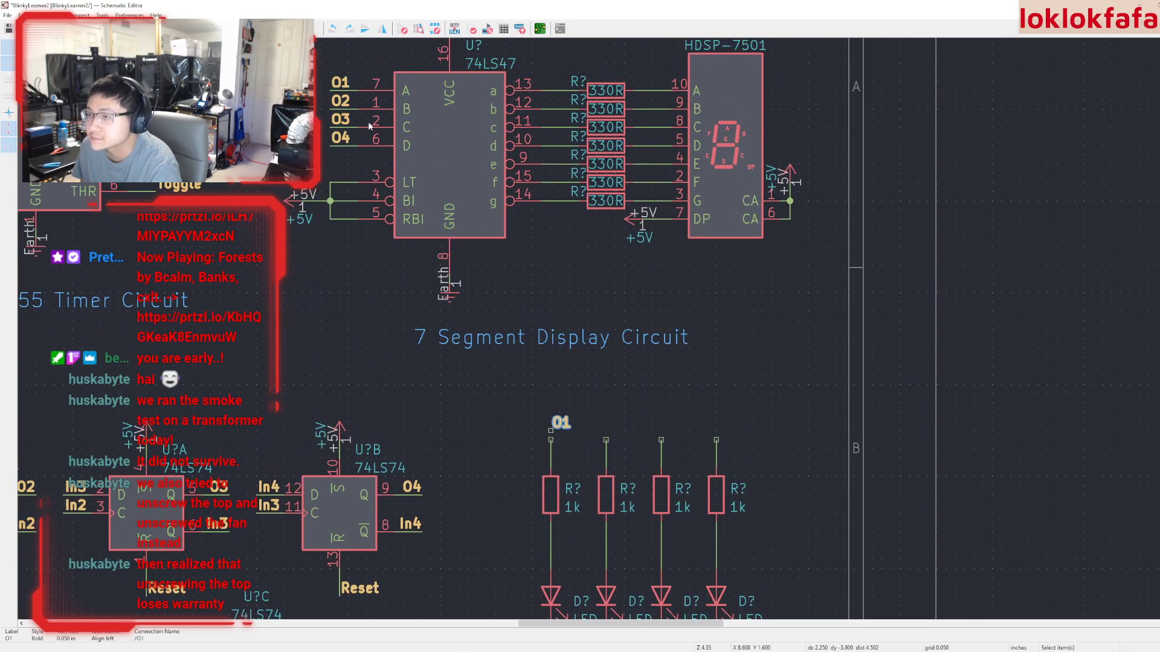
left_click_drag(562, 423, 562, 433)
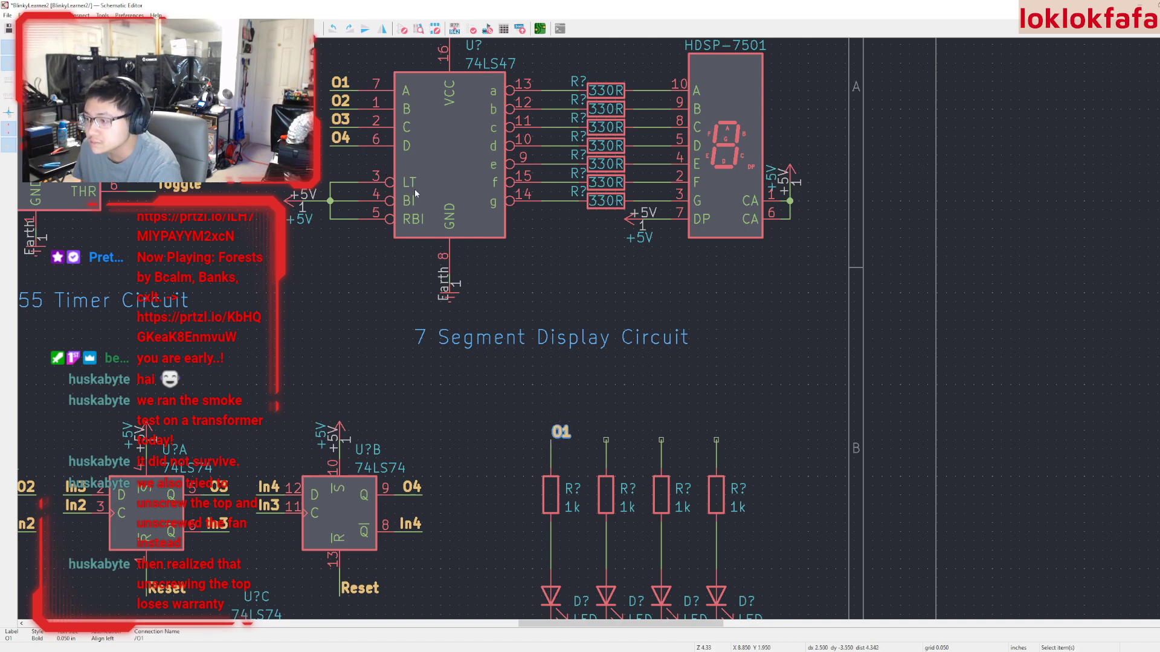
left_click(340, 101)
key("ctrl+c")
key("ctrl+v")
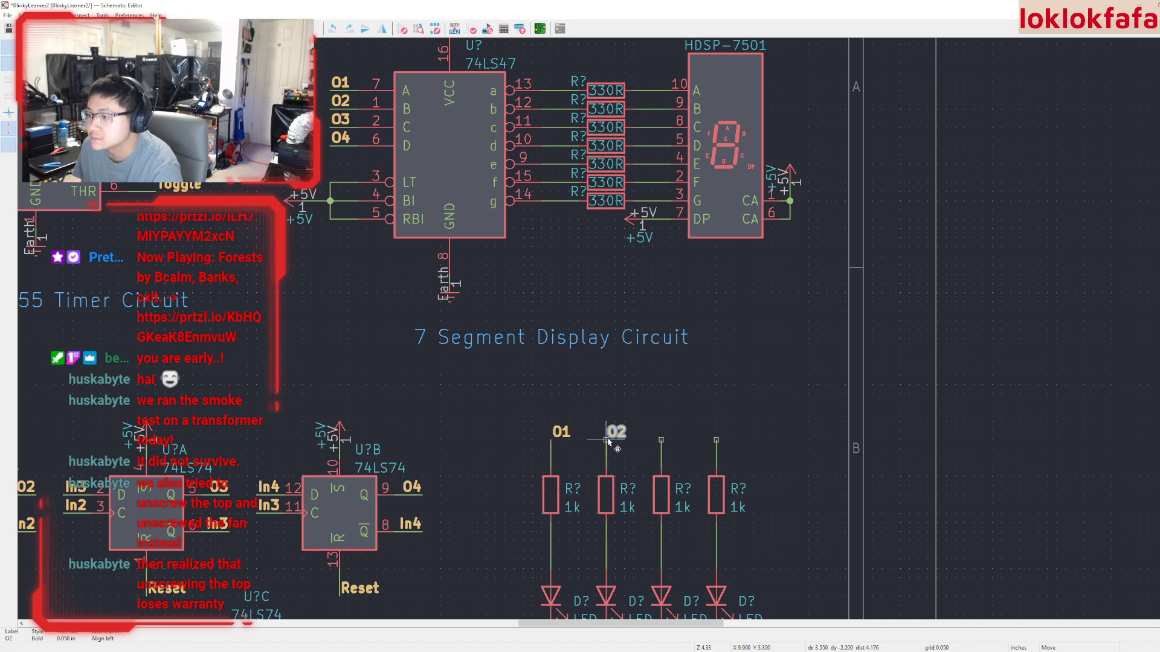
left_click(614, 433)
Copy the O3 and O4 net labels from the 74LS47 inputs onto the third and fourth resistor wire stubs
left_click(340, 119)
key("ctrl+c")
key("ctrl+v")
left_click(669, 432)
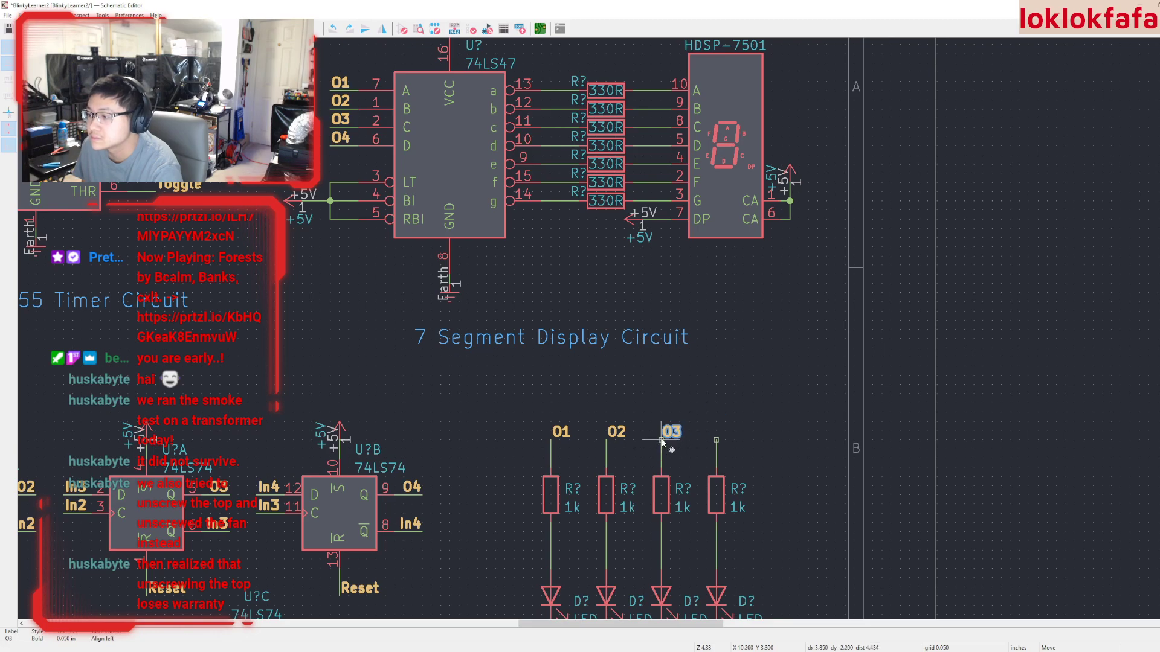
left_click(340, 138)
key("ctrl+c")
key("ctrl+v")
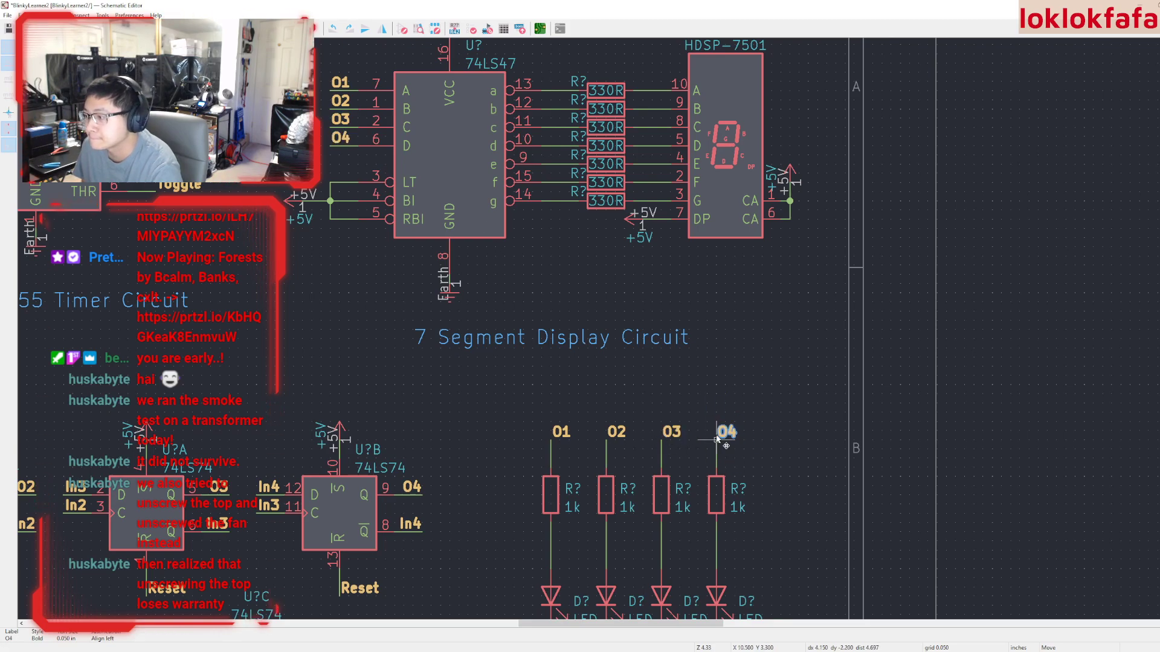
left_click(724, 433)
Duplicate the binary counter circuit's title below the LEDs and change its text to "4-bit Binary LED Circuit"
scroll(578, 374, "down", 3)
scroll(375, 393, "up", 3)
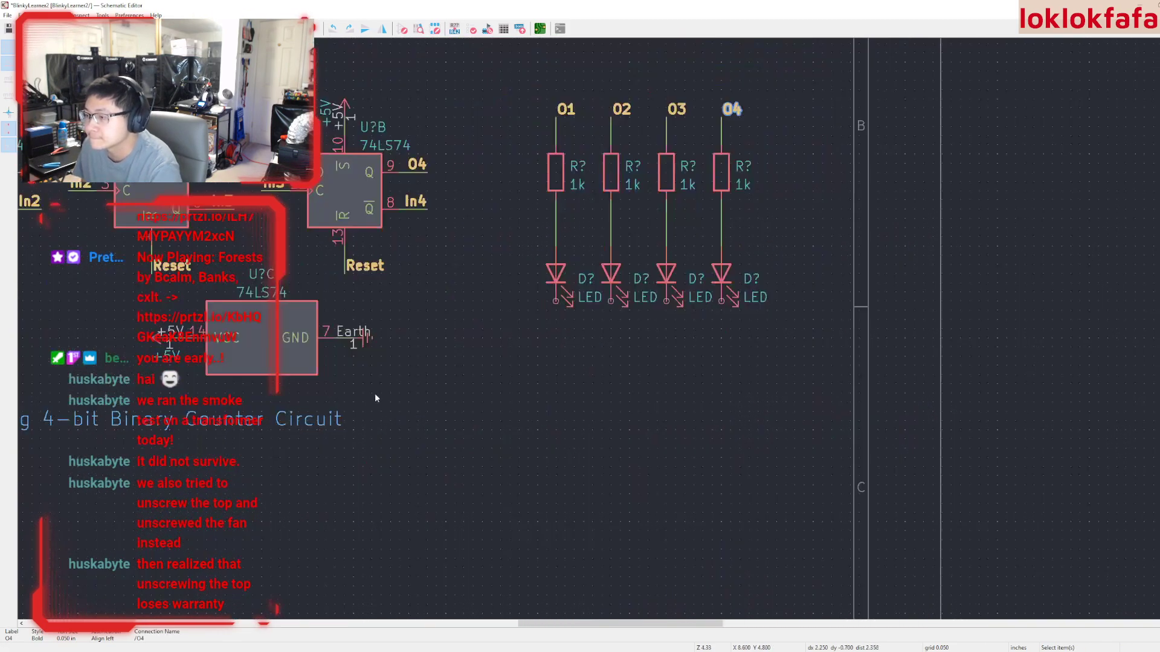
left_click(309, 419)
key("ctrl+c")
key("ctrl+v")
left_click(612, 400)
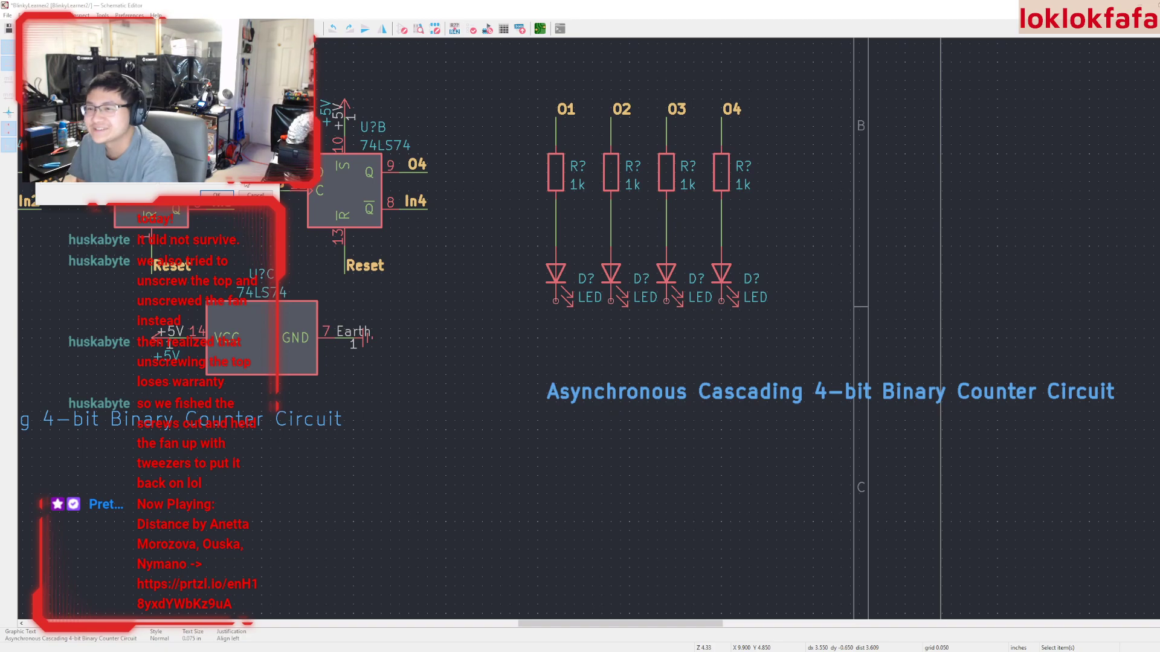
scroll(598, 338, "down", 3)
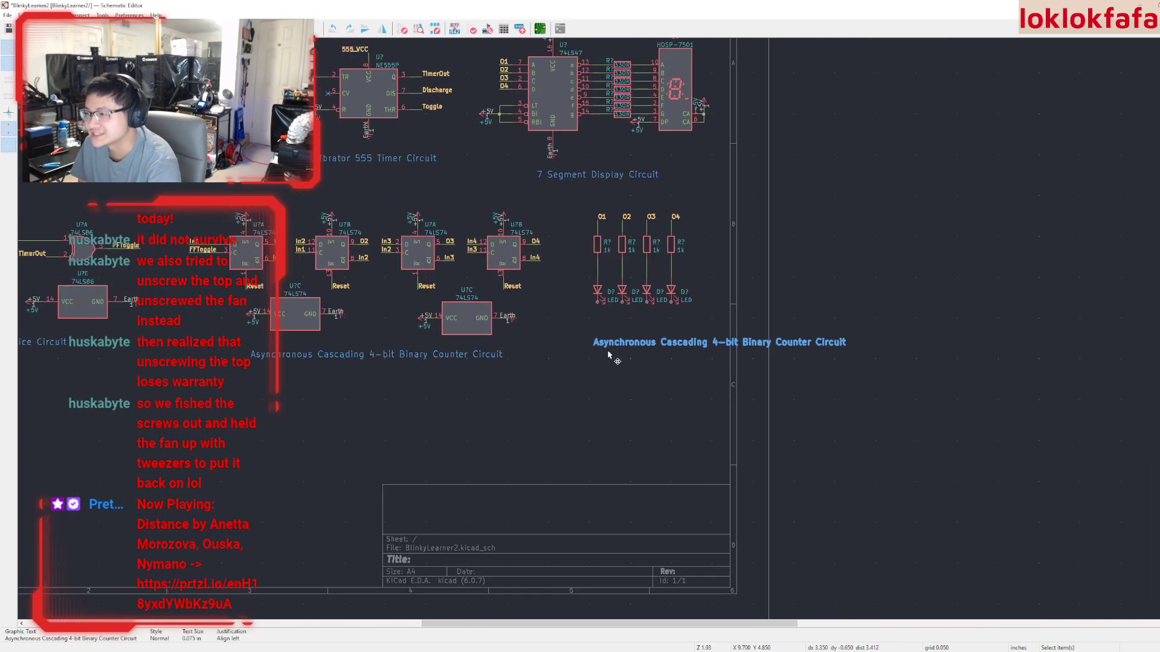
middle_click_drag(608, 355, 647, 411)
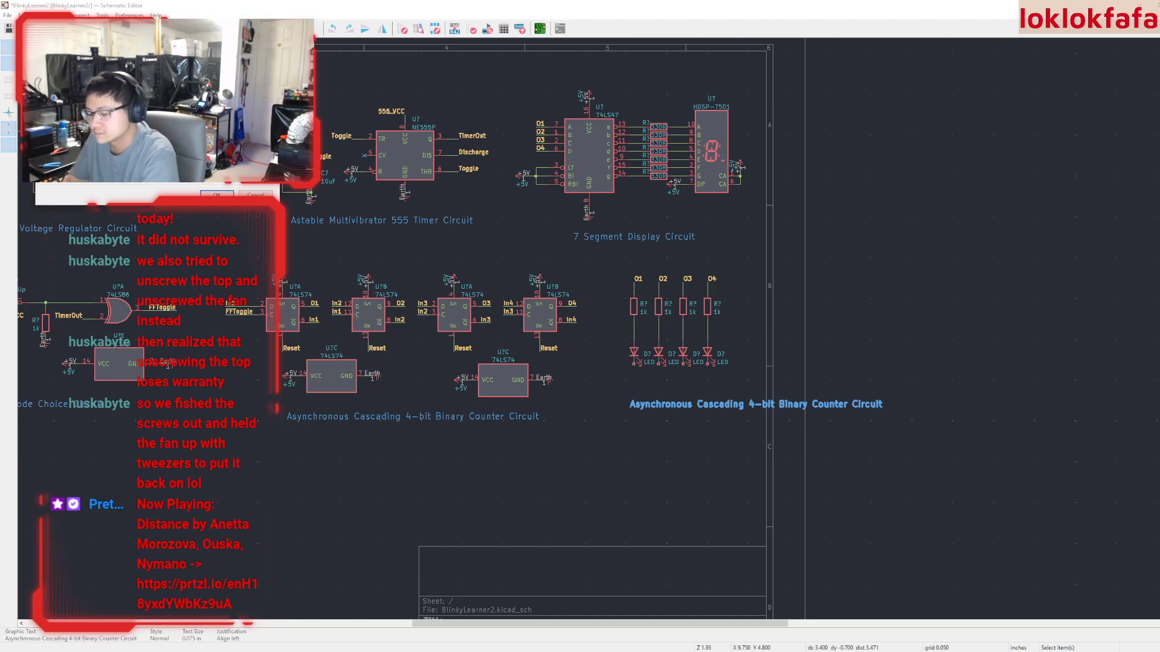
key("Return")
scroll(720, 386, "up", 2)
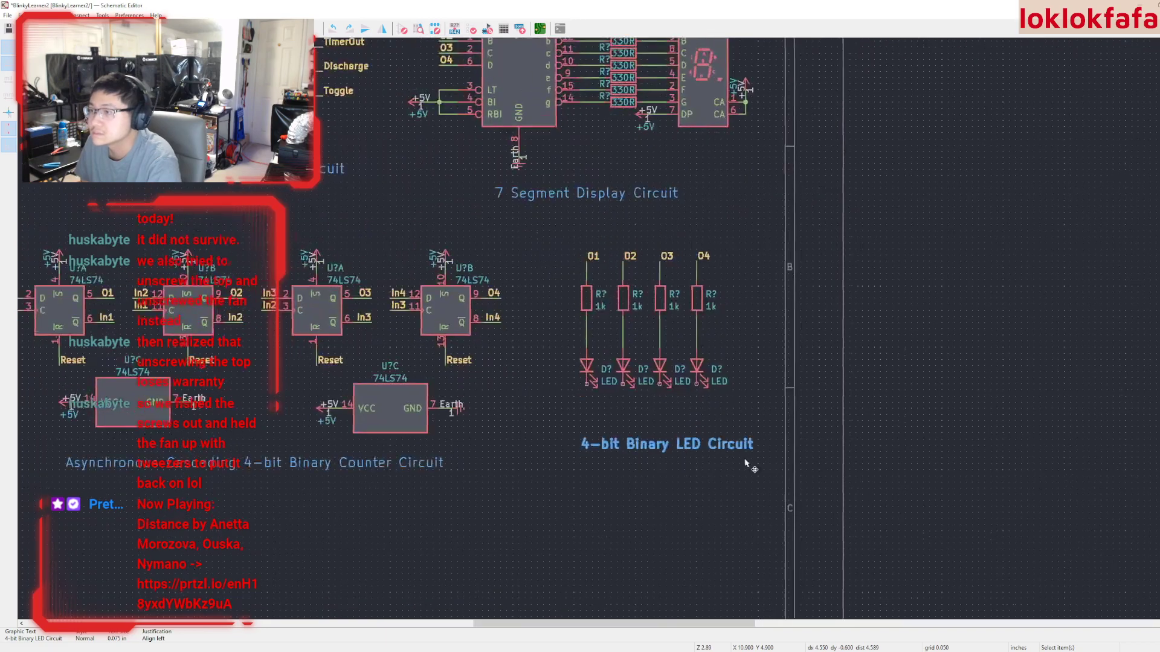
Move the labelled resistor and LED group slightly down and left, and reposition its title centred beneath it
left_click_drag(563, 238, 761, 406)
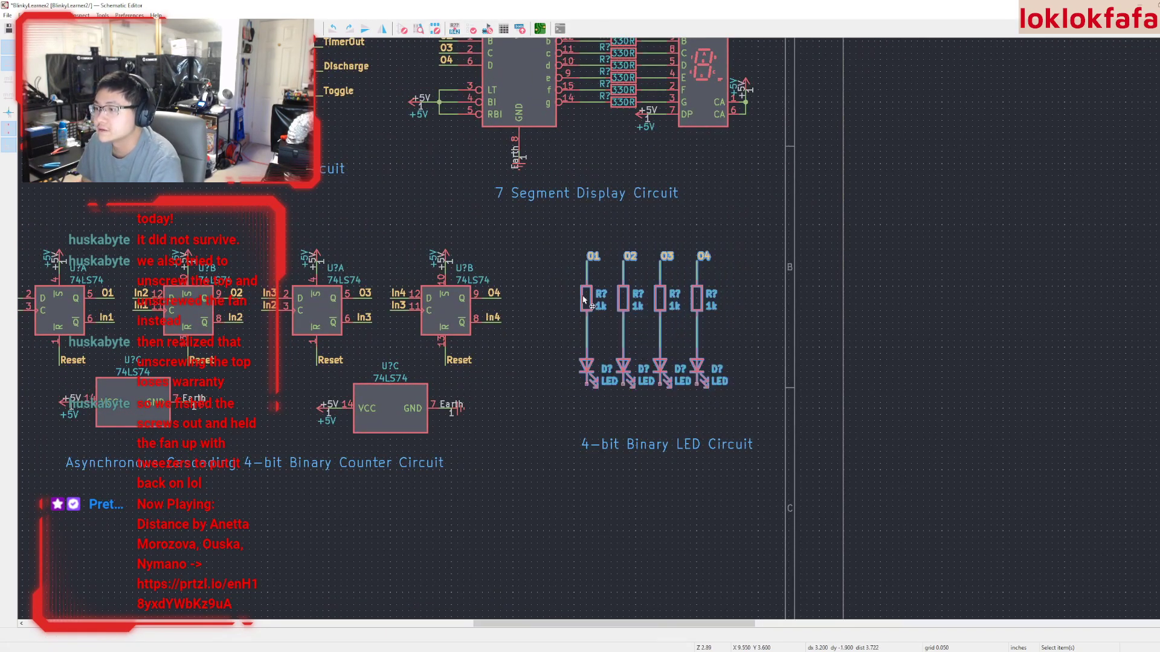
mouse_move(584, 301)
left_mouse_down()
mouse_move(583, 331)
mouse_move(579, 322)
left_mouse_up()
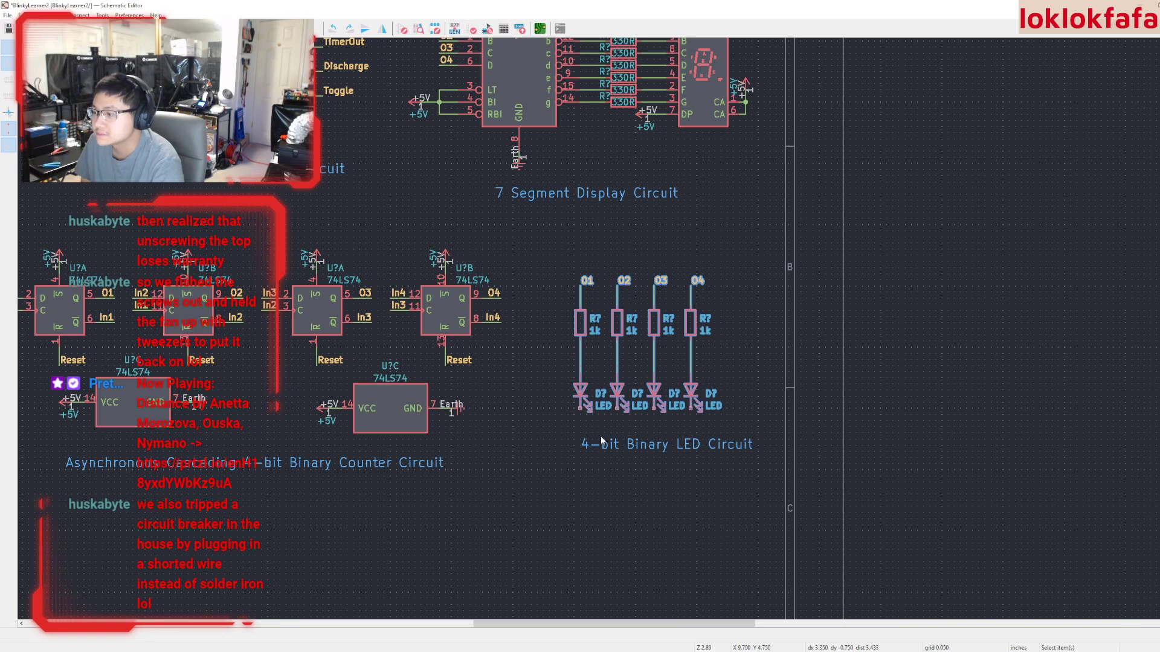
left_click_drag(601, 441, 552, 468)
left_click(571, 499)
middle_click_drag(571, 499, 596, 527)
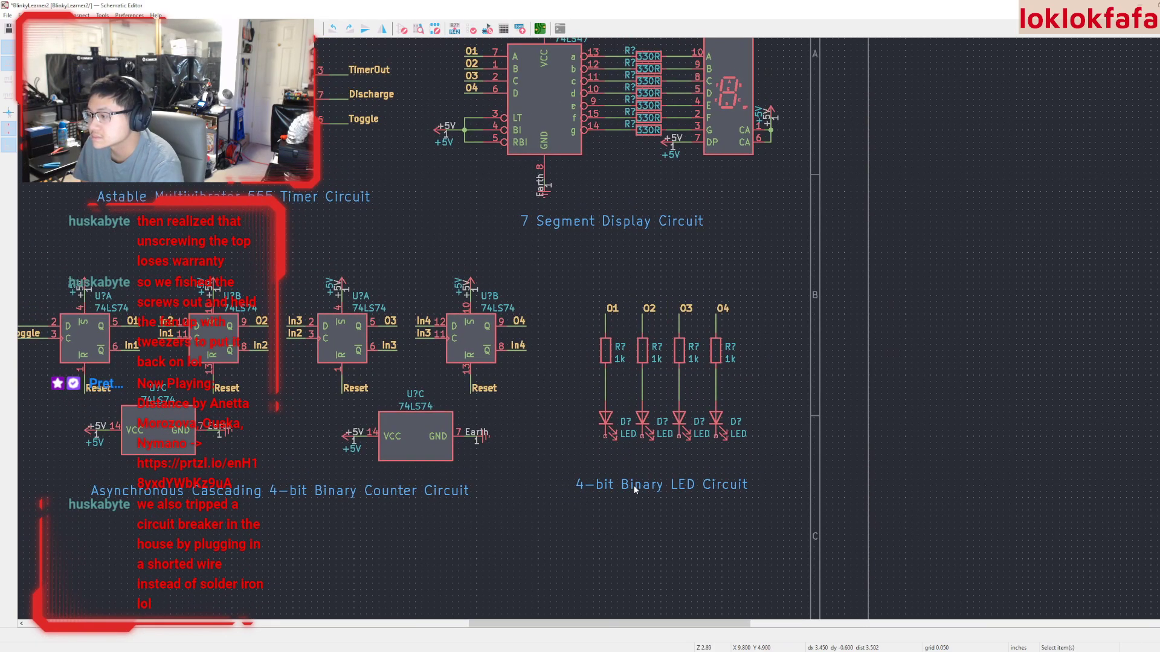
scroll(576, 535, "down", 2)
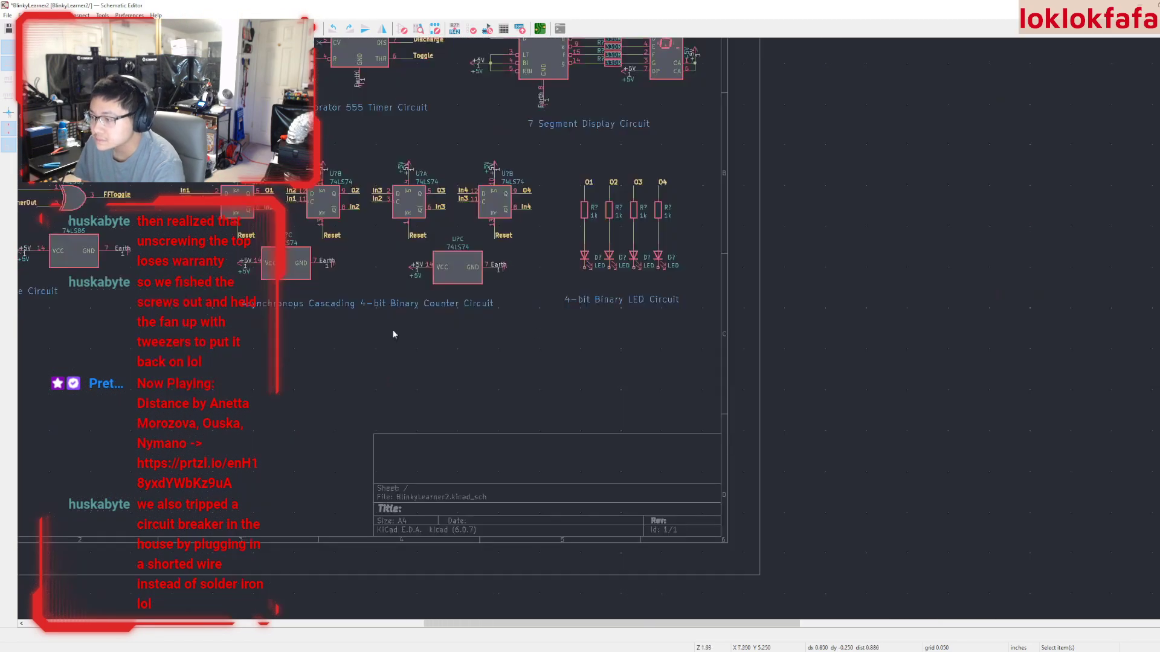
middle_click_drag(392, 334, 1159, 403)
middle_click_drag(758, 368, 672, 406)
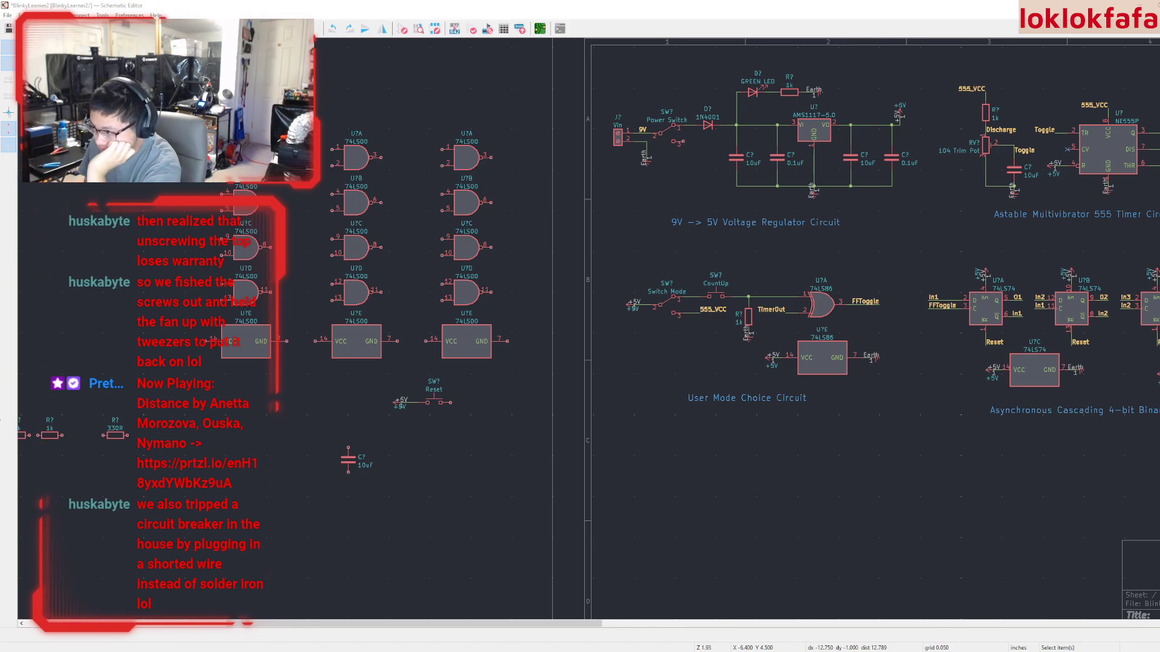
Move the three columns of 74LS00 NAND gates and power units onto the sheet below the User Mode Choice Circuit
middle_click_drag(614, 483, 452, 484)
middle_click_drag(555, 473, 171, 506)
middle_click_drag(846, 474, 1068, 501)
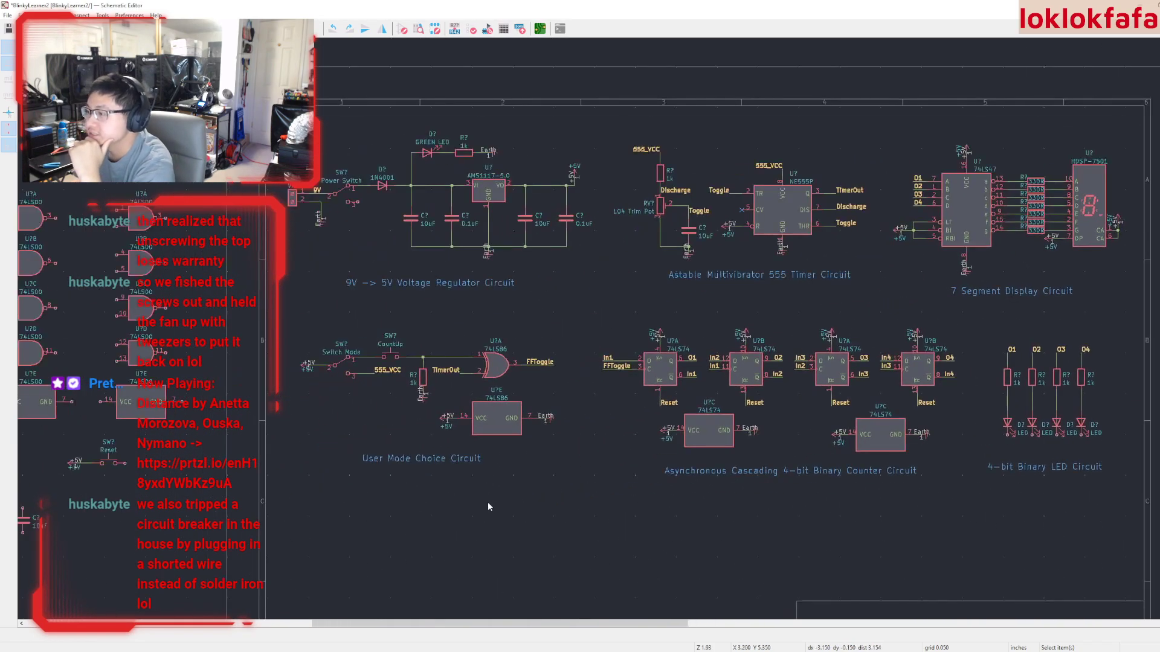
middle_click_drag(489, 506, 826, 476)
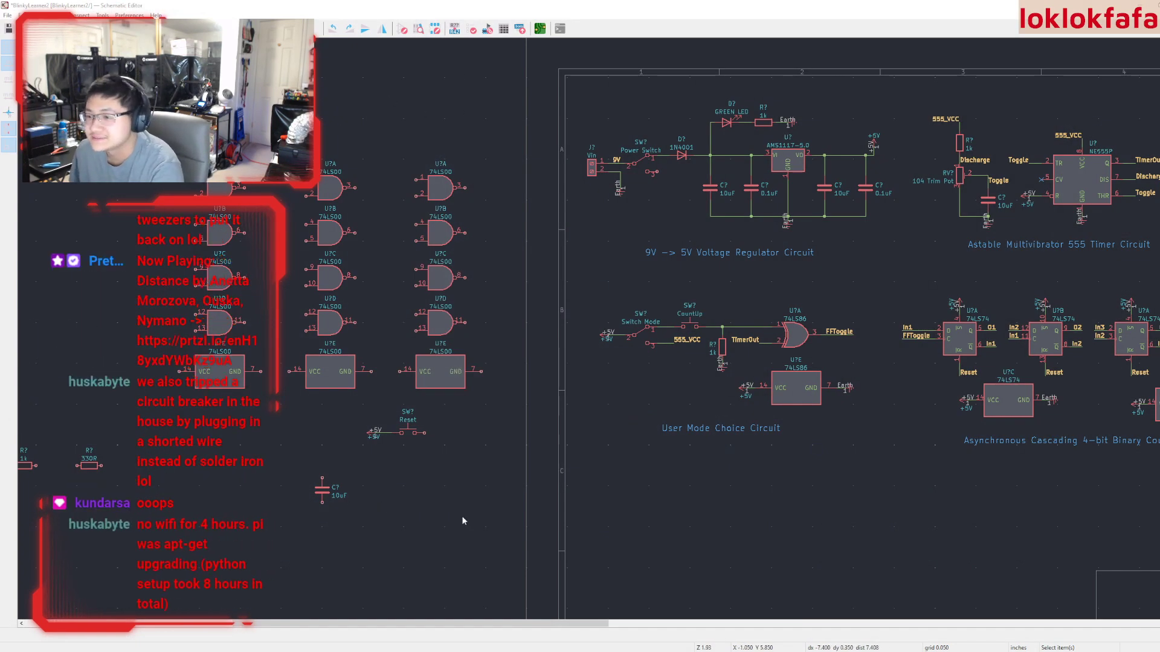
scroll(461, 516, "down", 3)
middle_click_drag(460, 422, 699, 390)
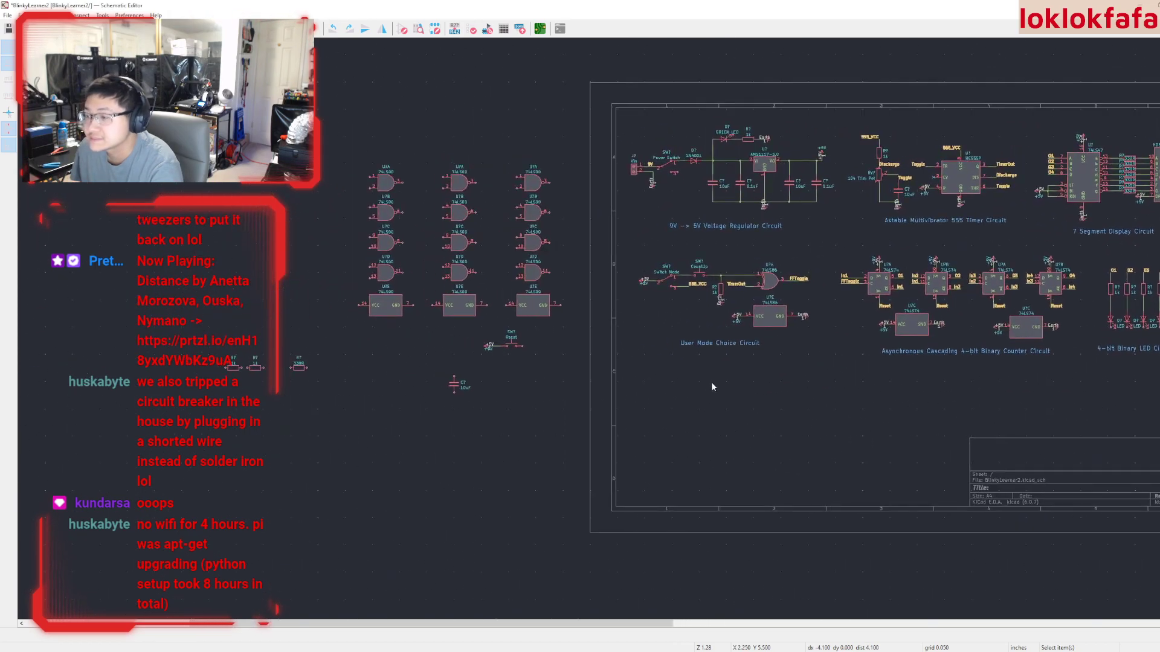
left_click_drag(353, 152, 797, 492)
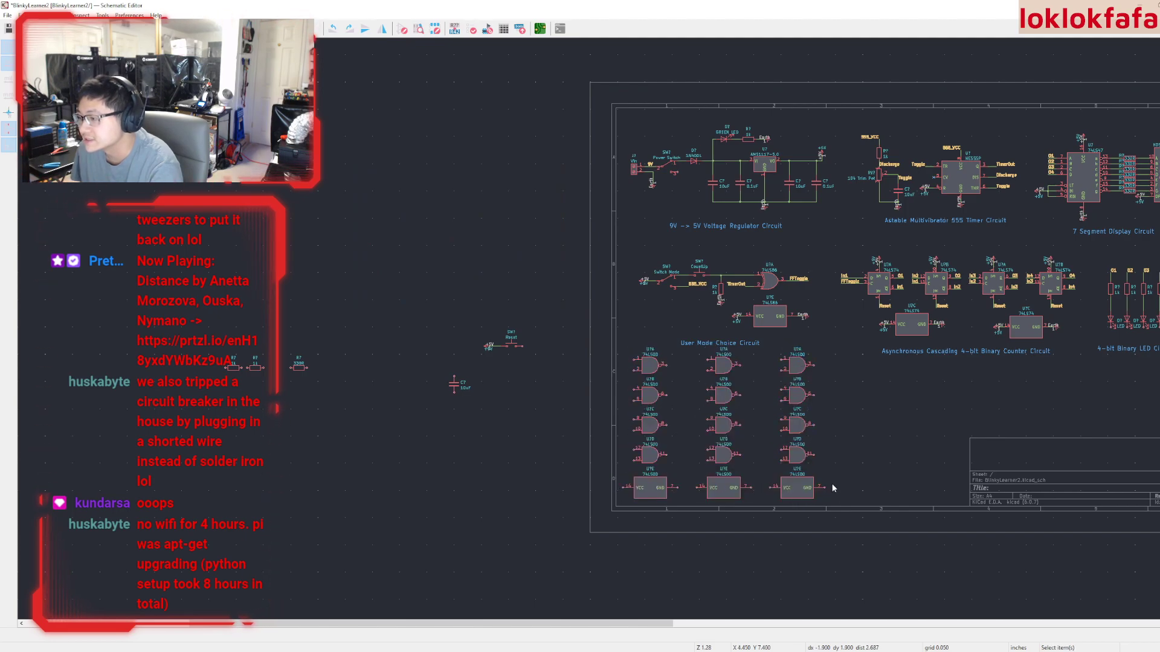
Move the three 74LS00 columns back off the sheet to clear the space below the User Mode Choice Circuit
scroll(801, 399, "up", 2)
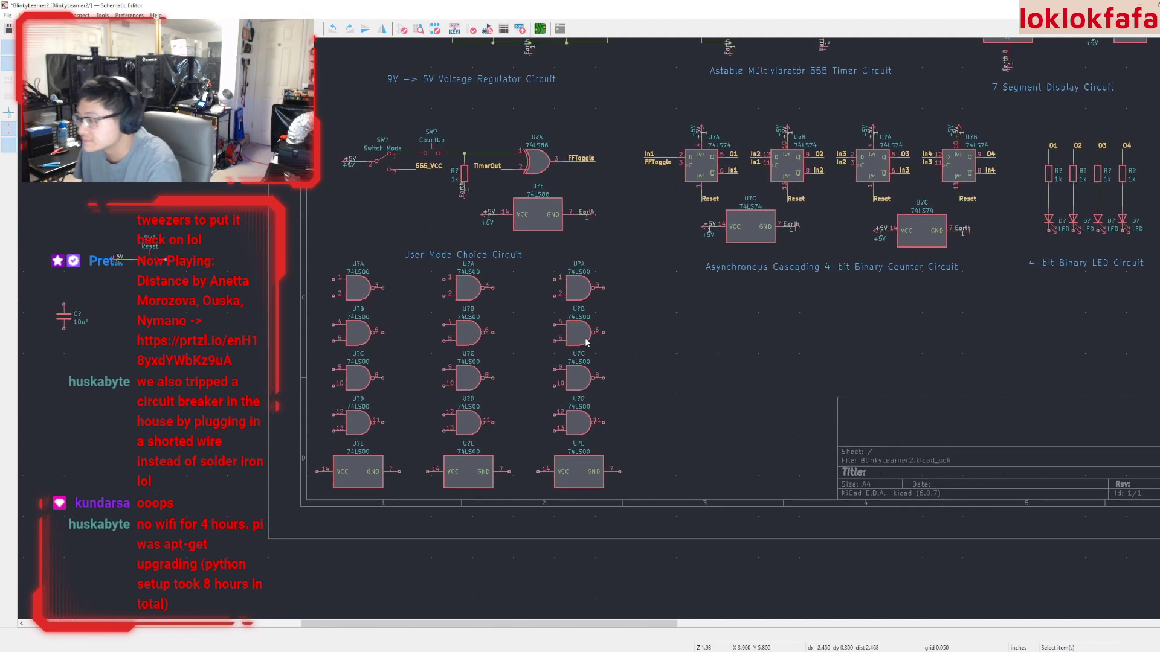
middle_click_drag(584, 334, 533, 368)
middle_click_drag(787, 405, 991, 428)
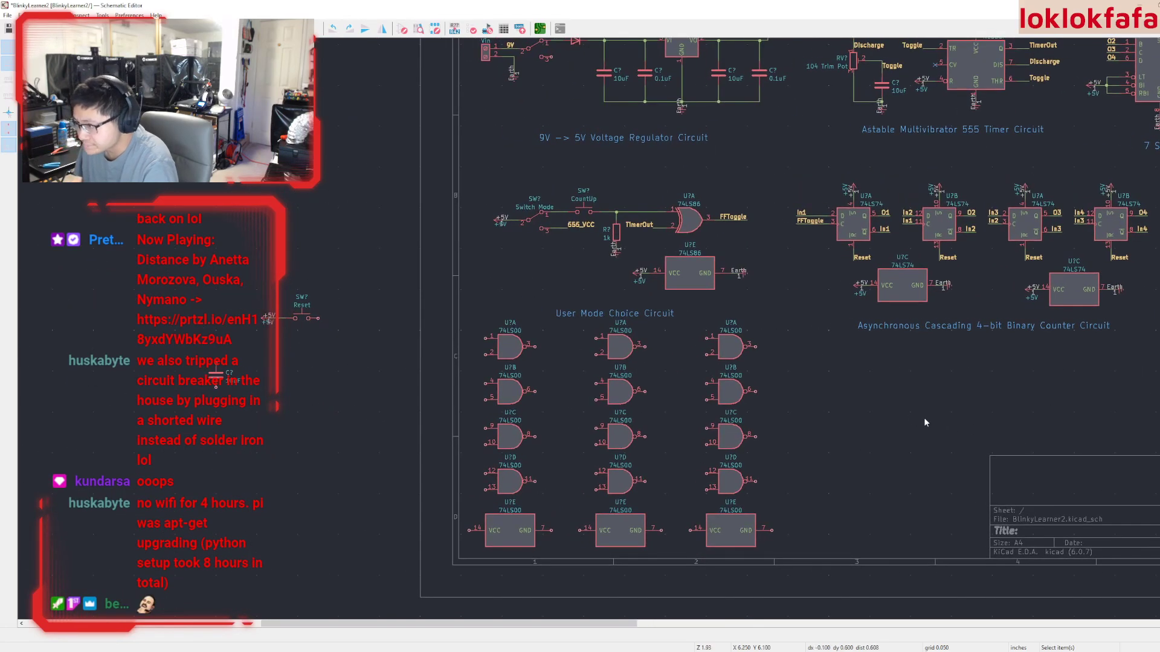
middle_click_drag(754, 422, 660, 378)
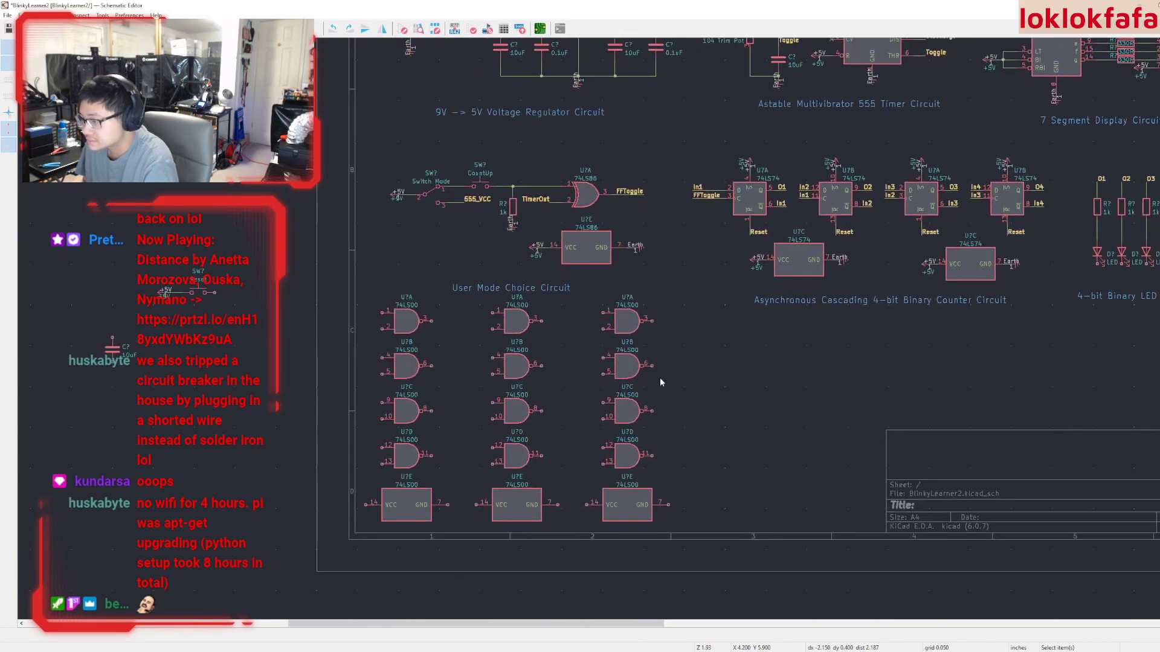
scroll(674, 460, "down", 2)
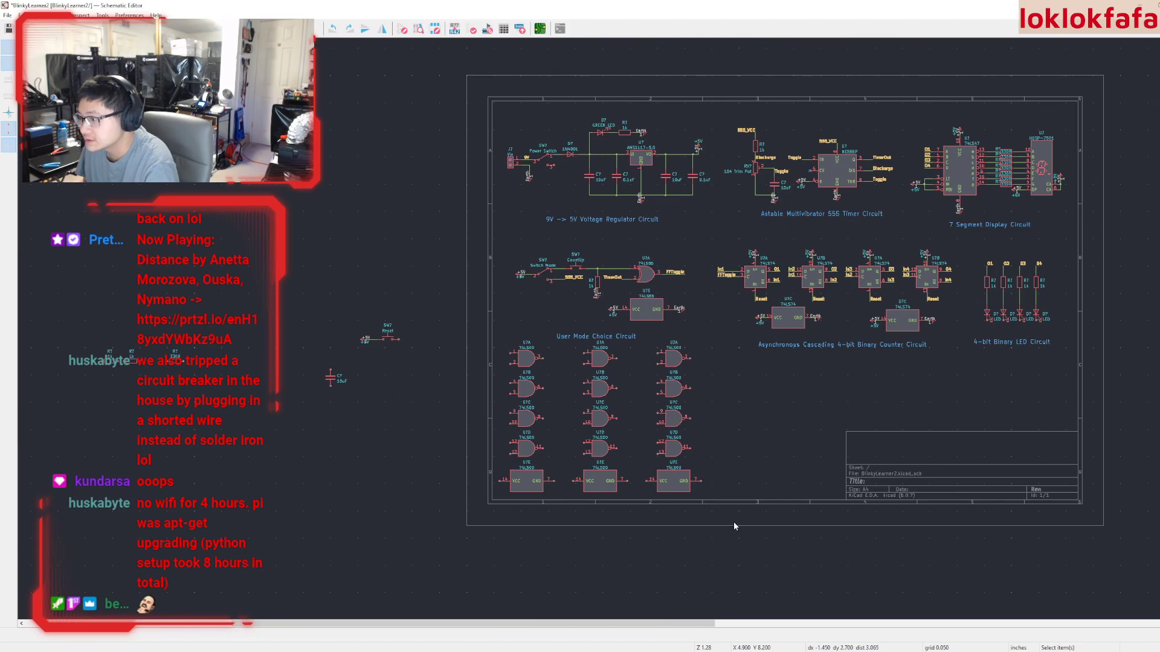
left_click_drag(733, 525, 483, 341)
key("m")
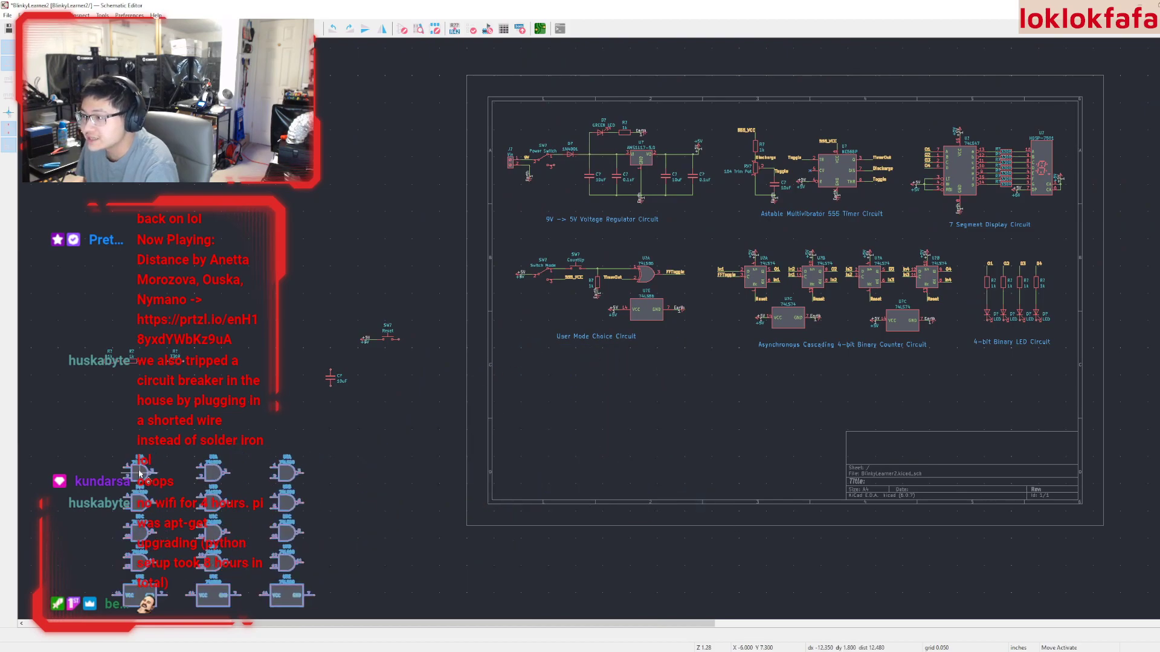
left_click(139, 474)
Move the user mode choice, binary counter and LED circuits with their titles up, closer to the top row of circuits
scroll(530, 416, "up", 2)
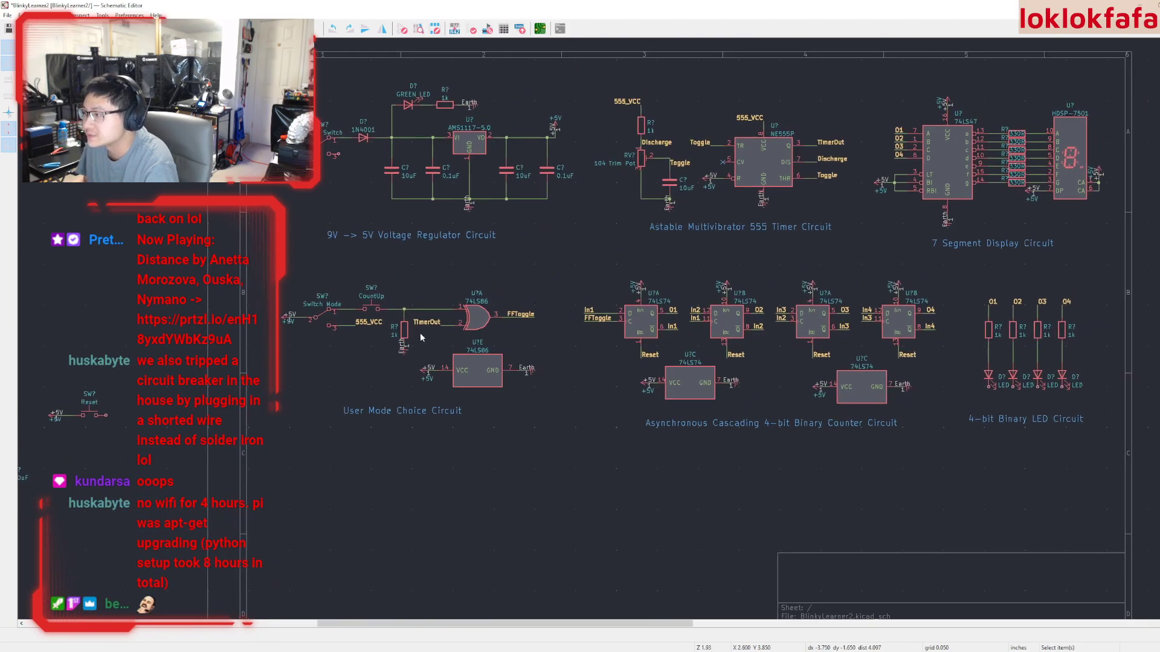
scroll(421, 337, "down", 2)
left_click_drag(462, 273, 1127, 426)
scroll(510, 299, "up", 4)
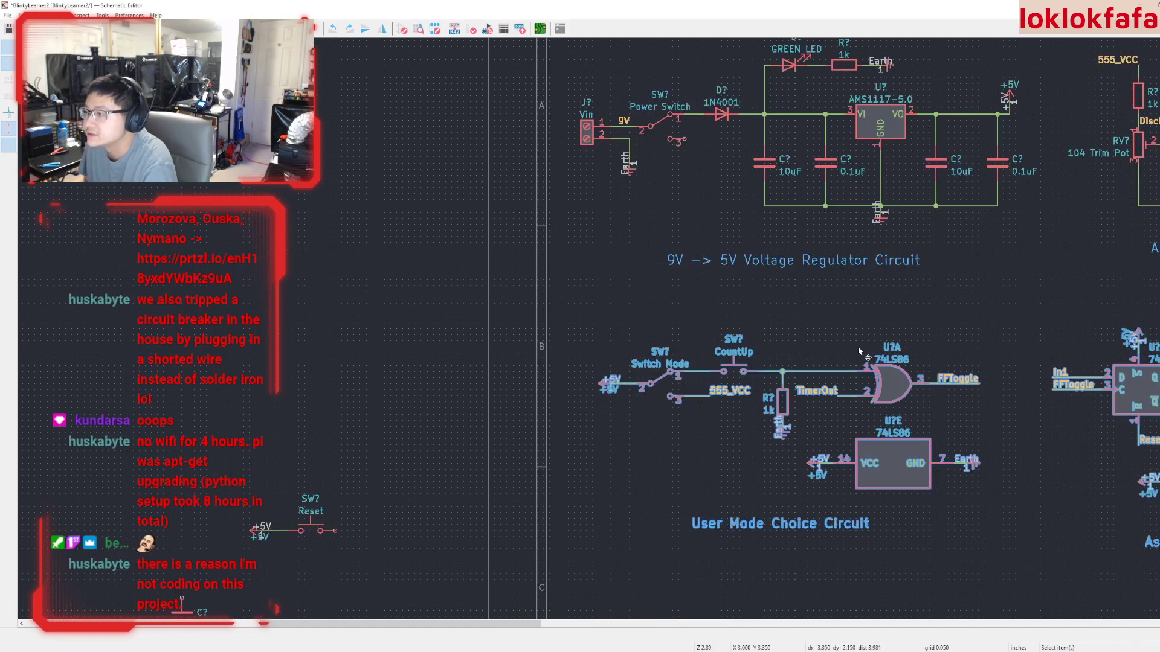
key("m")
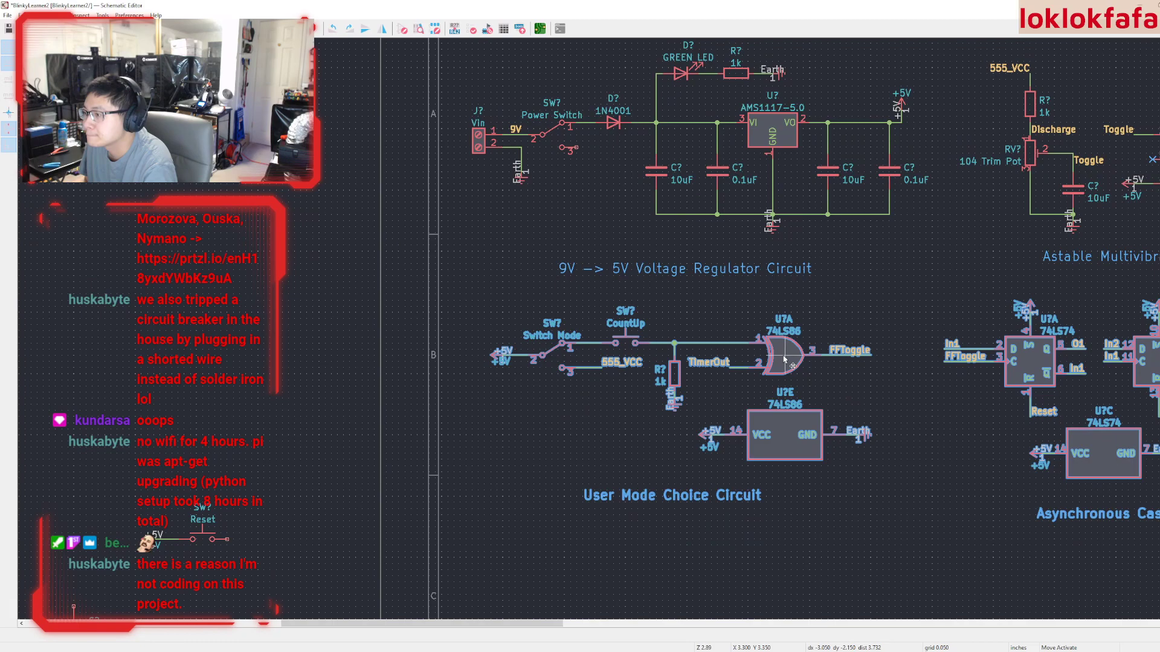
left_click(783, 359)
Place all three 74LS00 columns, including power units, on the sheet beneath the User Mode Choice Circuit title
scroll(868, 328, "down", 4)
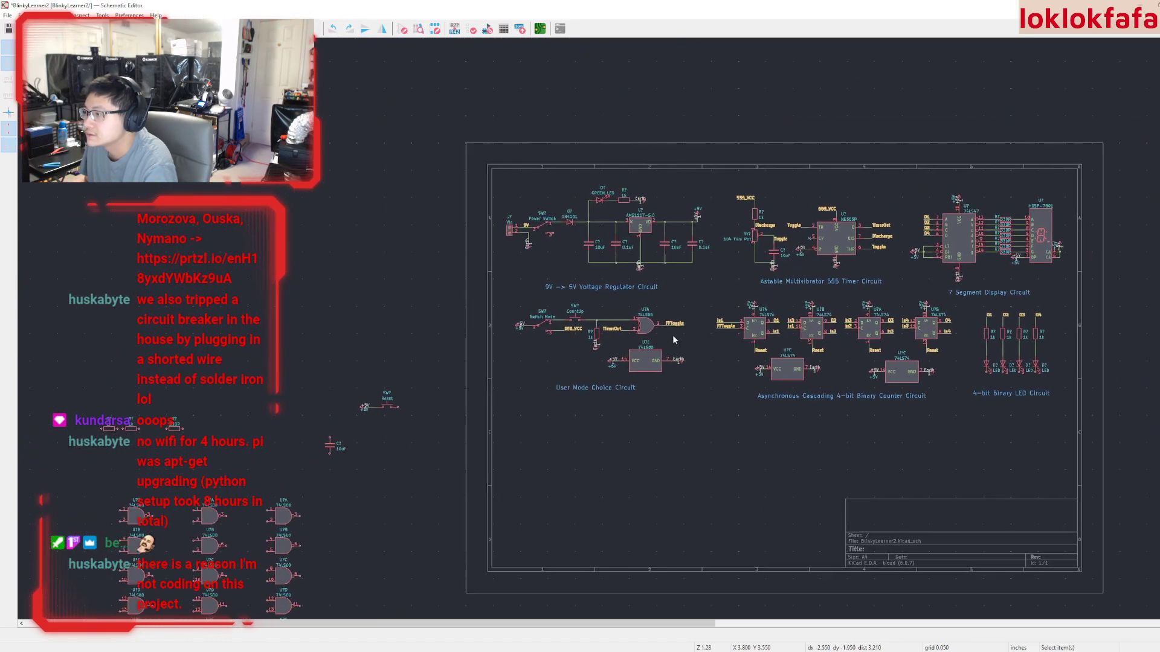
scroll(404, 411, "down", 2)
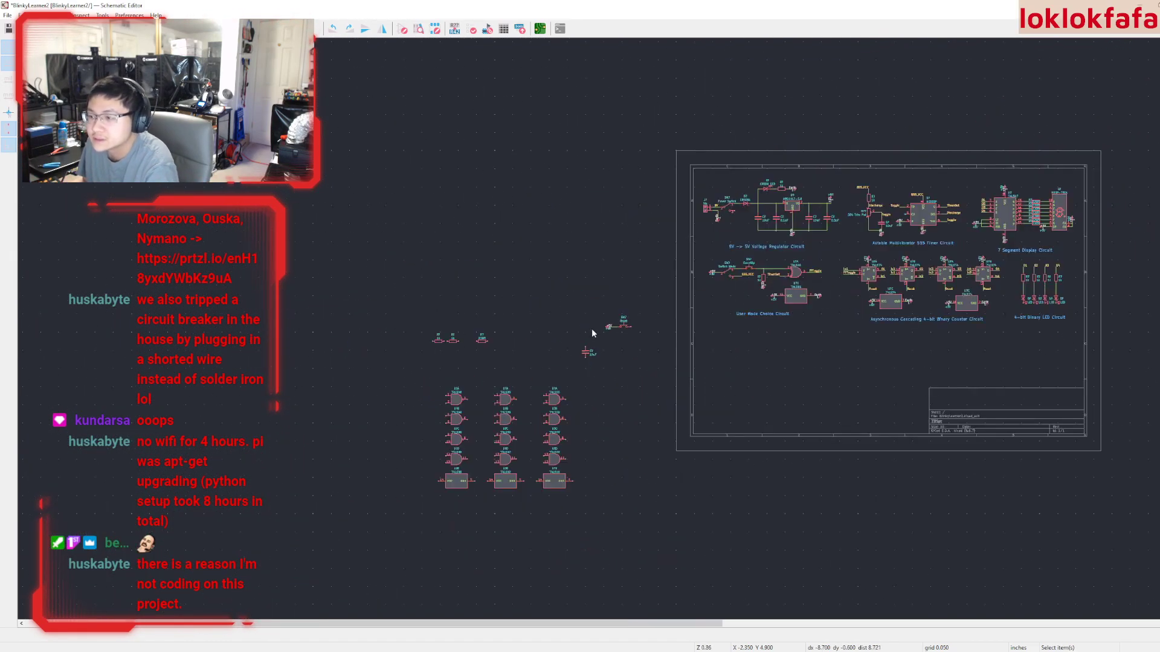
left_click_drag(402, 377, 638, 514)
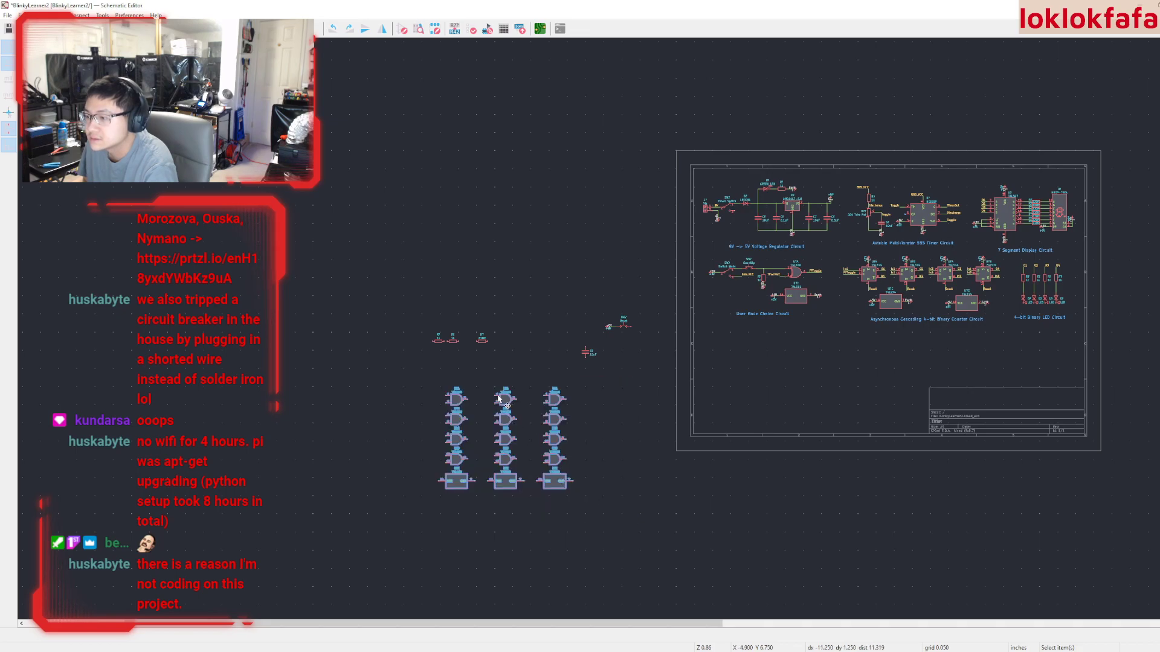
key("m")
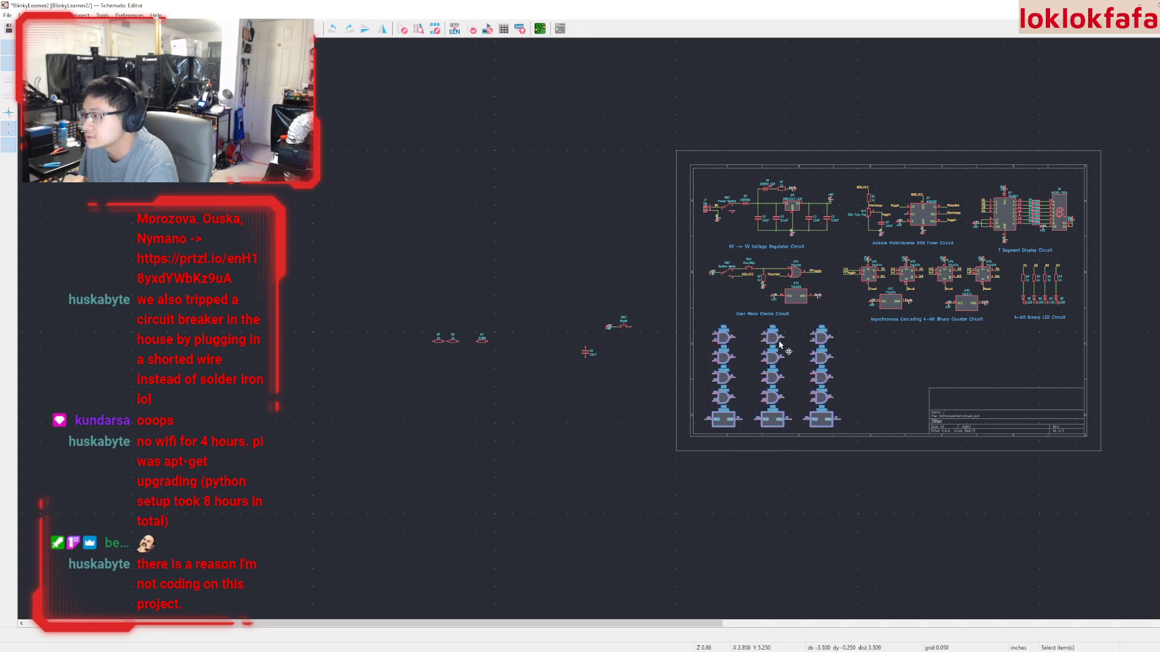
left_click(775, 340)
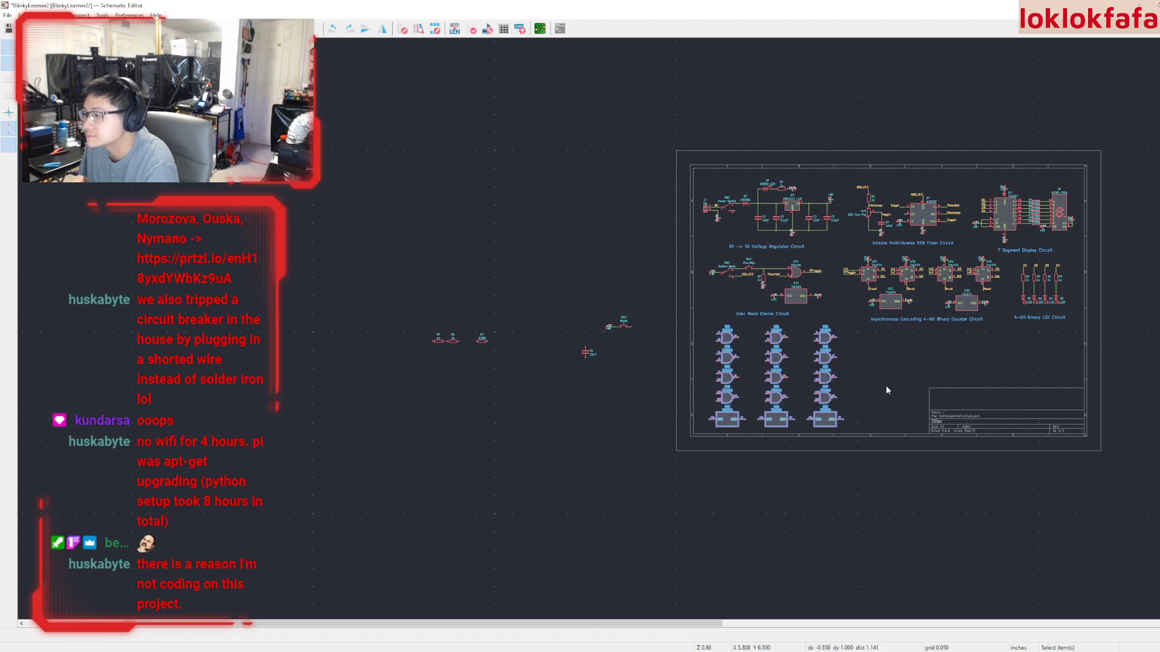
Delete gates C and D from the third 74LS00 column
scroll(775, 340, "up", 3)
middle_click_drag(591, 332, 663, 450)
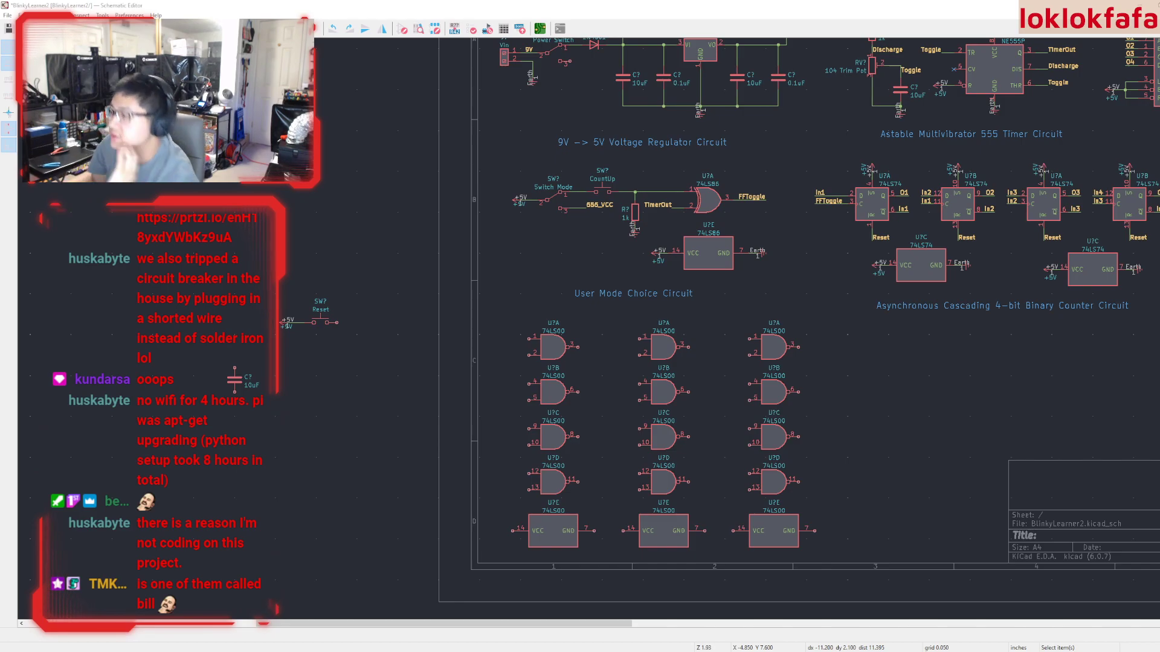
left_click_drag(772, 436, 775, 490)
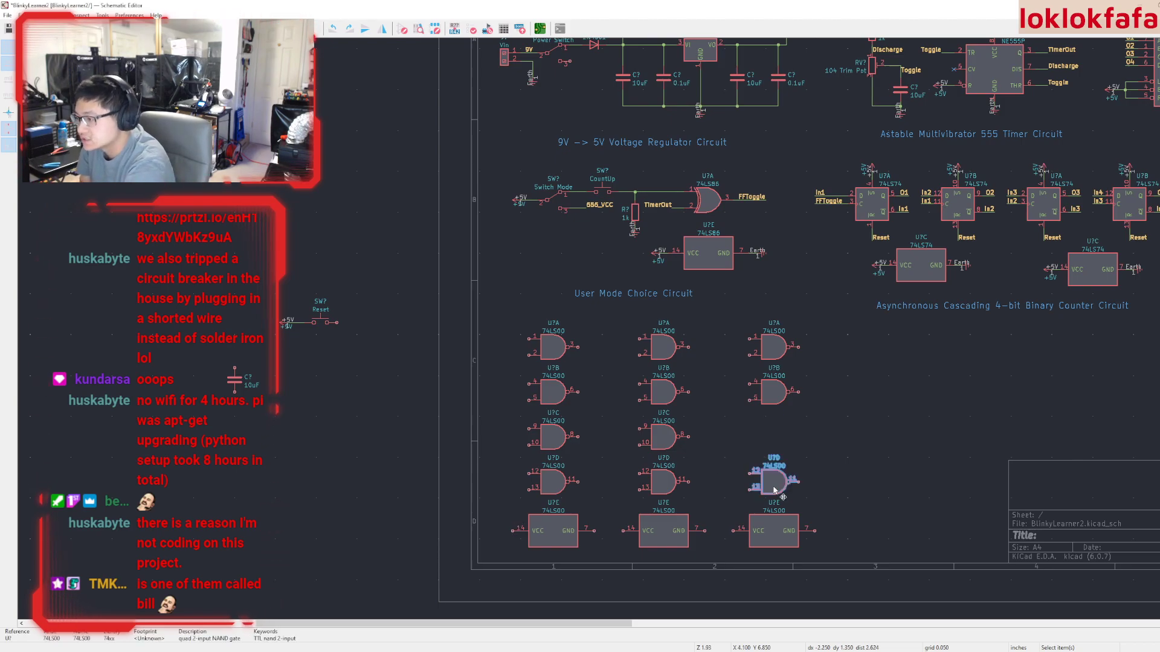
key("Delete")
Duplicate the 74LS86 power unit's +5V and Earth symbols onto the VCC and GND pins of the first 74LS00 power unit
middle_click_drag(894, 481, 915, 487)
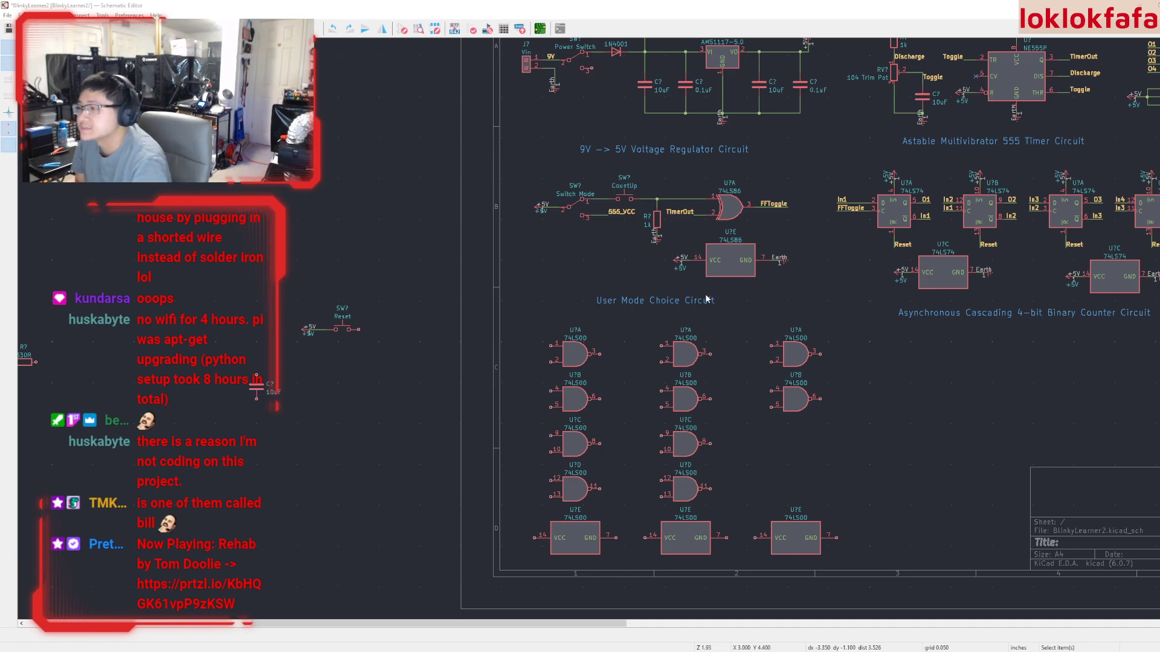
left_click(678, 261)
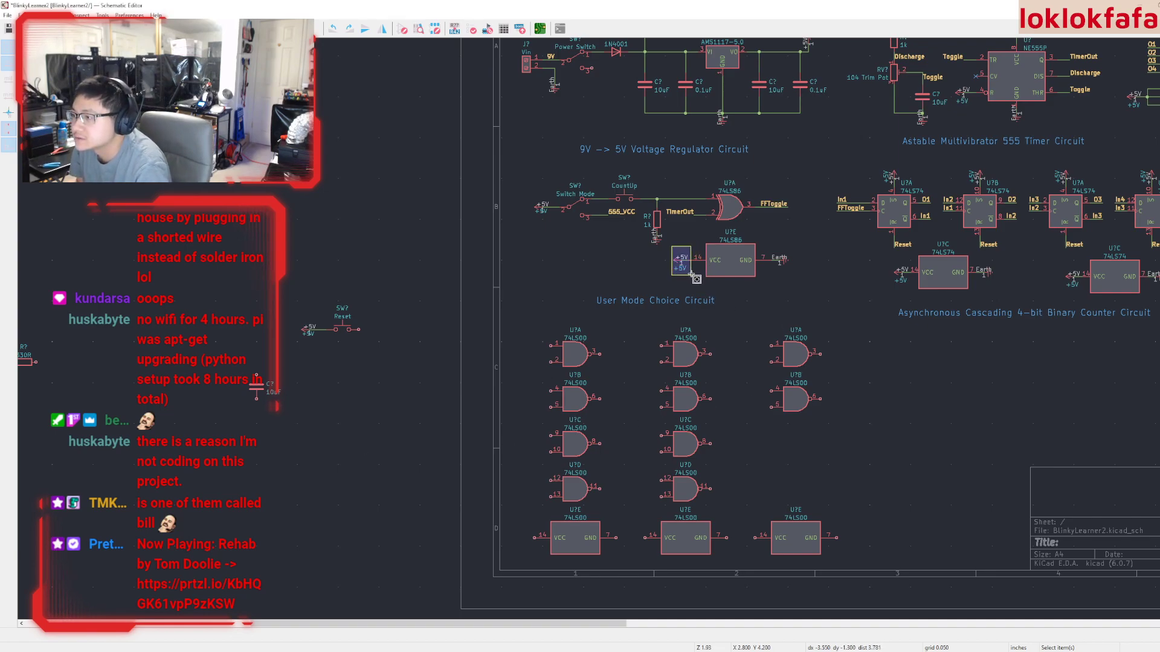
left_click_drag(768, 249, 822, 295, "shift")
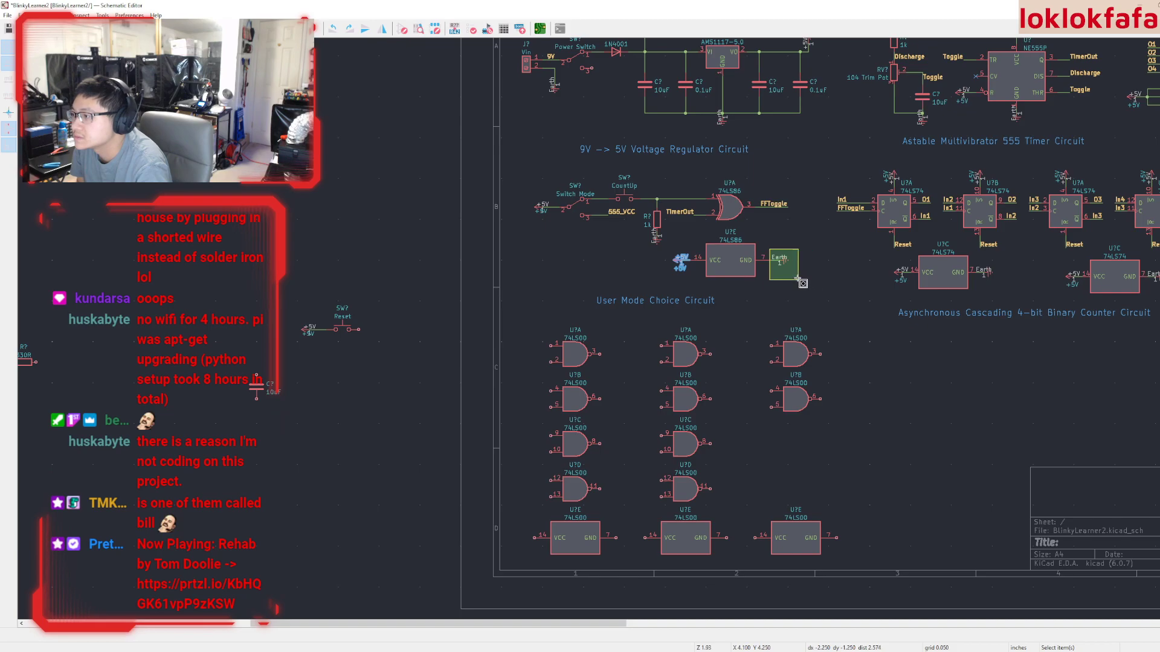
key("m")
scroll(652, 390, "down", 3)
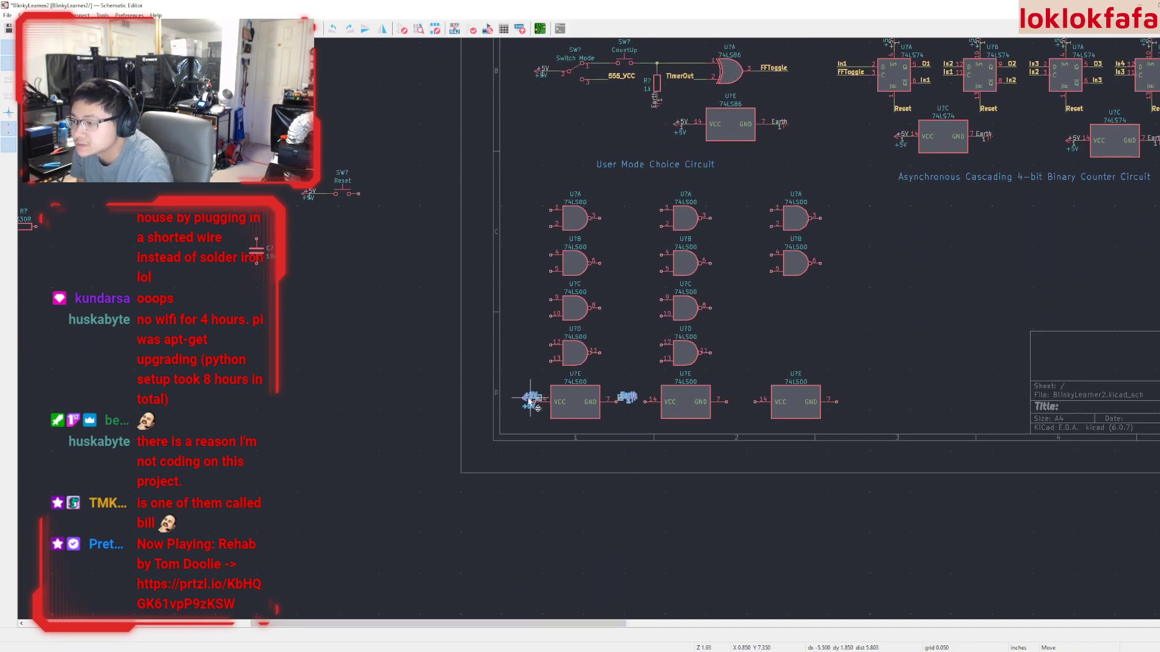
left_click(525, 403)
Duplicate the +5V and Earth symbols onto the VCC and GND pins of the second and third 74LS00 power units
key("ctrl+d")
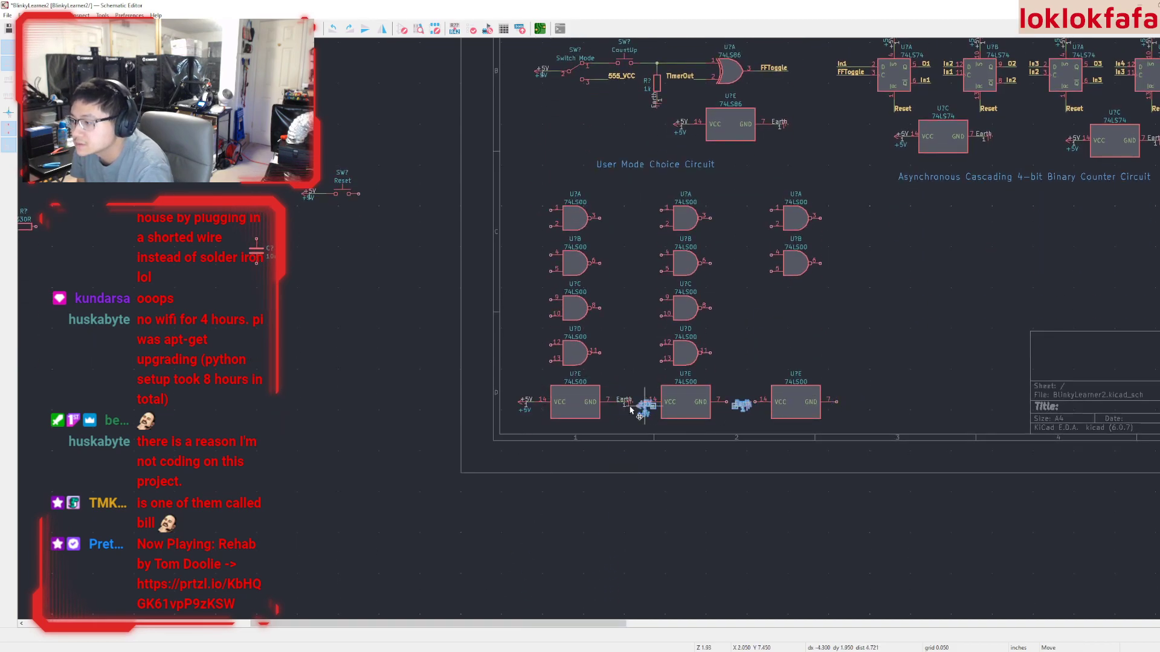
left_click(637, 404)
key("ctrl+d")
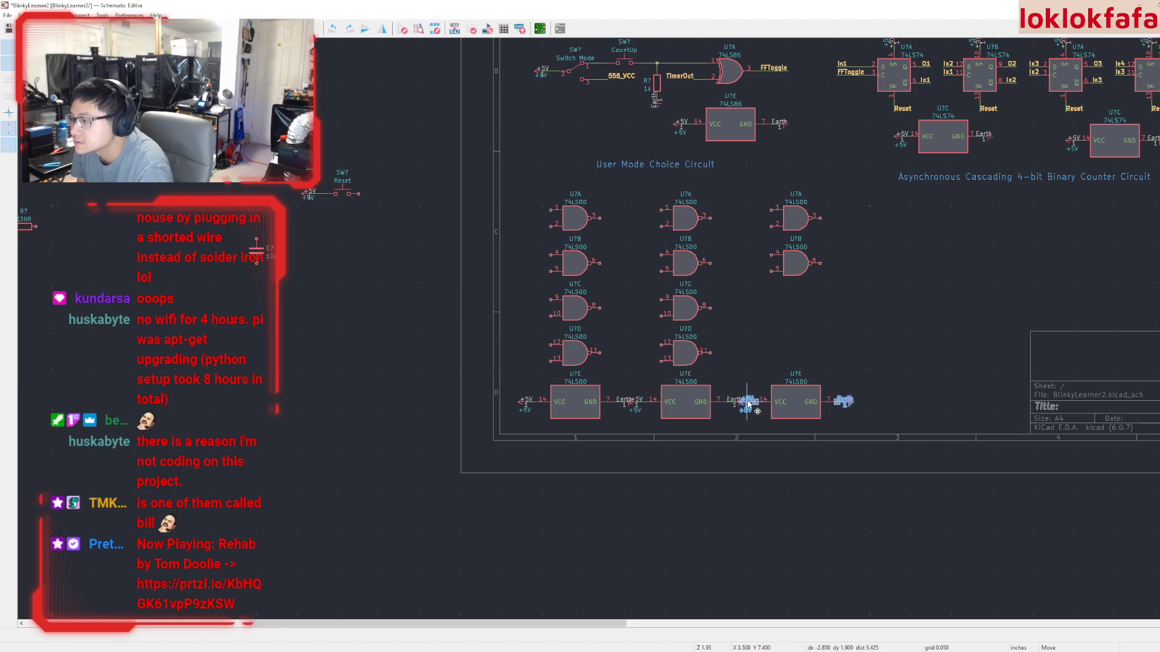
scroll(693, 415, "up", 2)
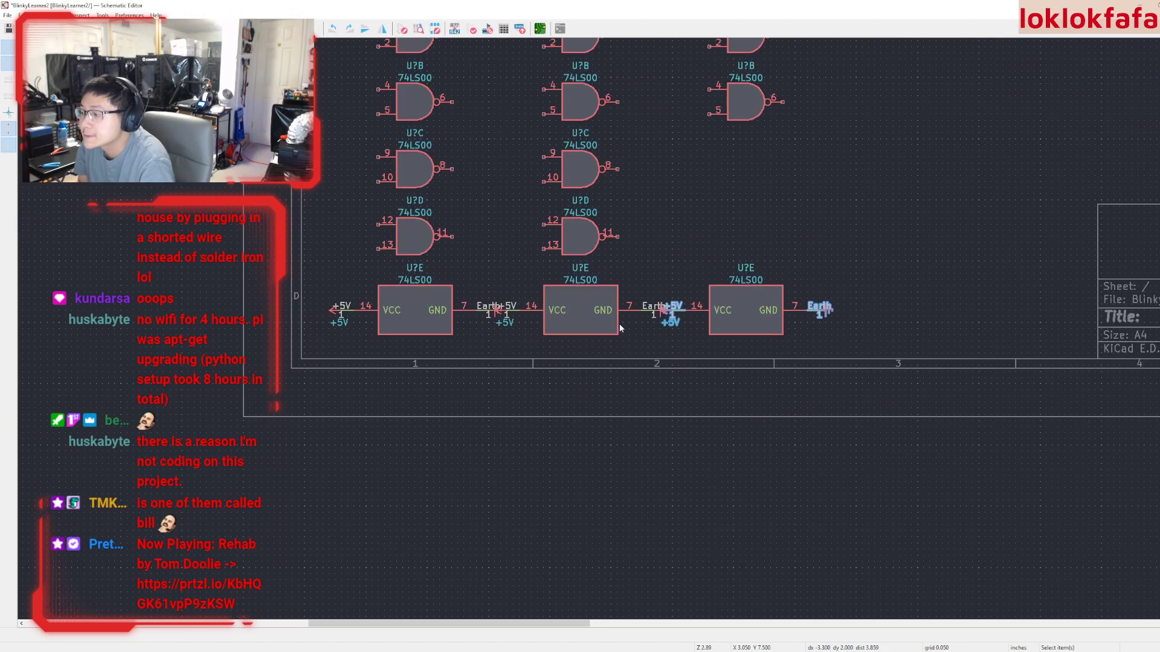
left_click(681, 342)
Shift the second and third 74LS00 columns away from the first, and move the second power unit's +5V symbol beside its VCC pin
middle_click_drag(680, 342, 696, 380)
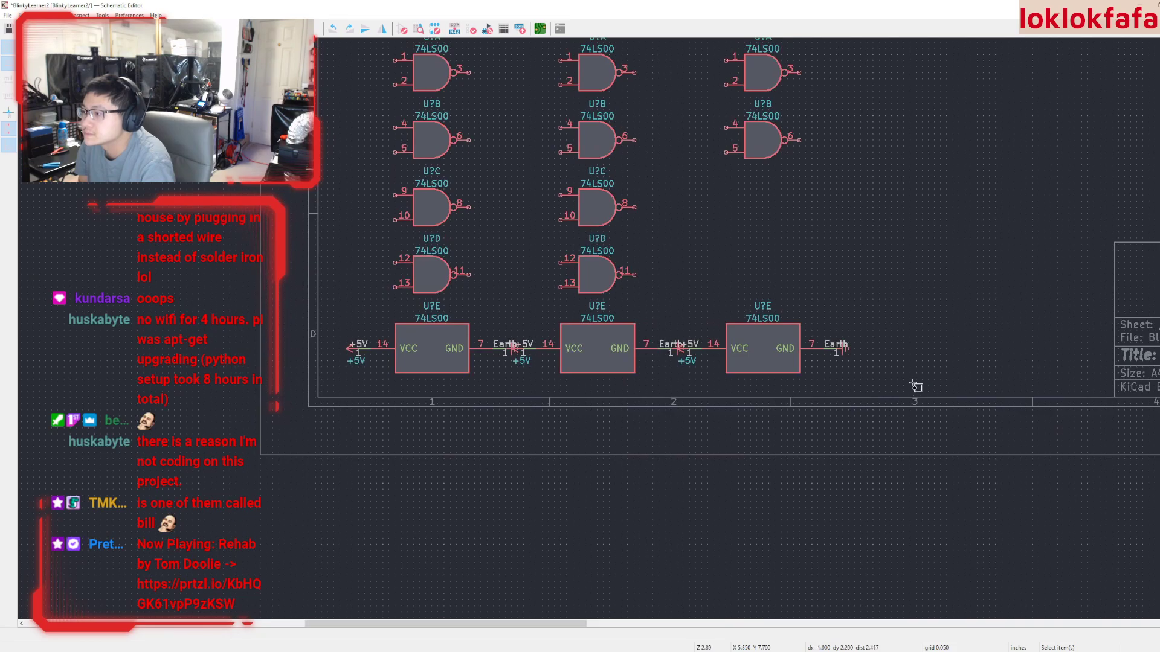
mouse_move(931, 384)
left_mouse_down()
mouse_move(689, 290)
mouse_move(918, 366)
left_mouse_up()
middle_click_drag(918, 365, 935, 398)
left_click_drag(925, 414, 552, 70)
left_click_drag(612, 108, 629, 109)
left_click(535, 384)
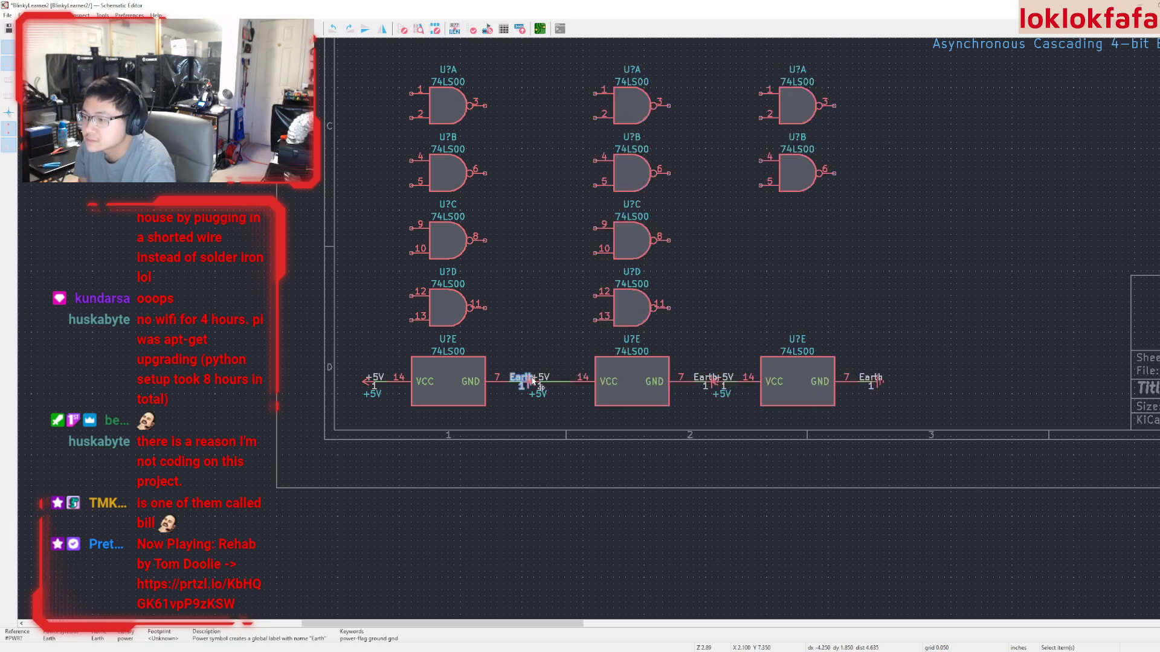
left_click_drag(535, 384, 558, 382)
scroll(695, 429, "right", 3)
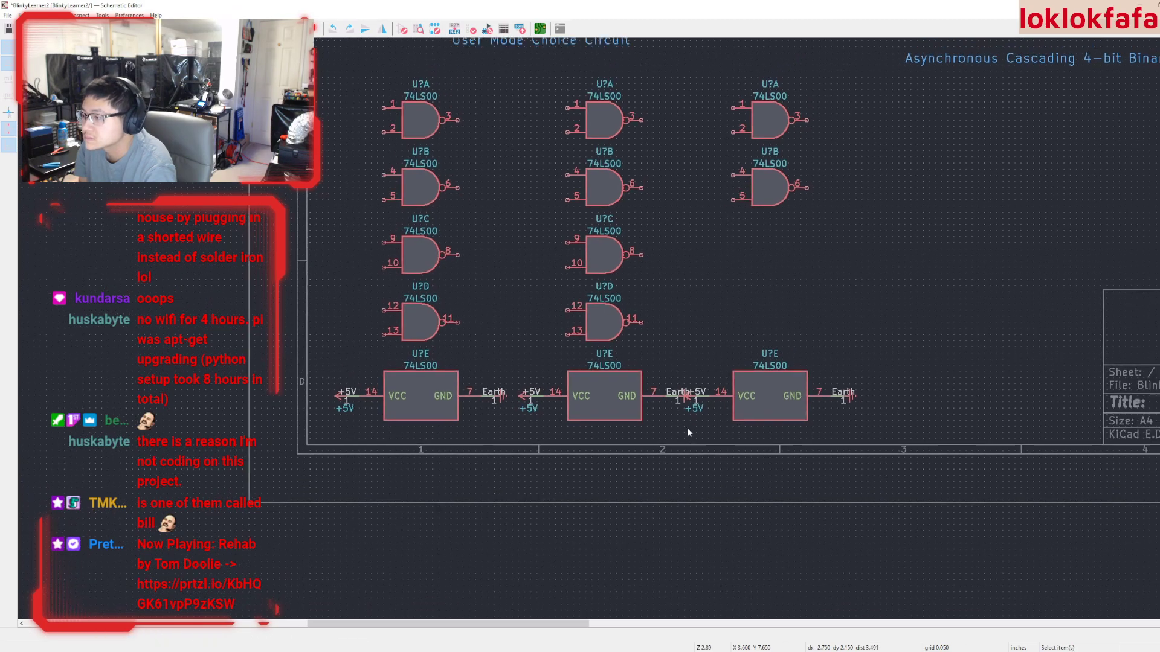
left_click_drag(789, 445, 611, 65)
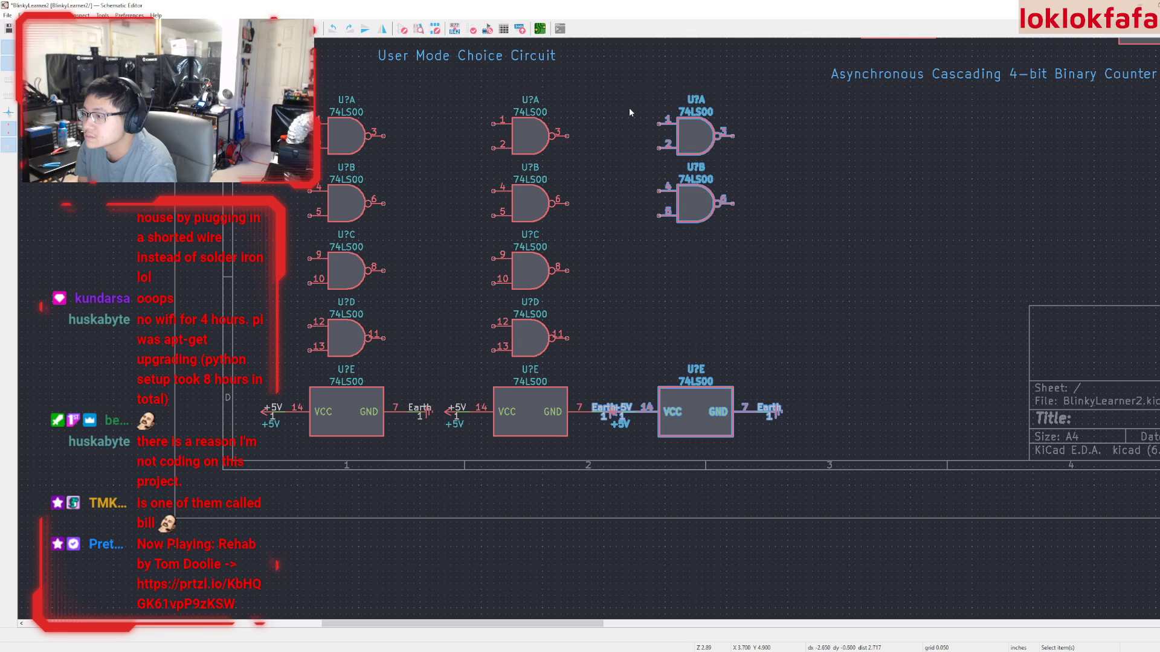
left_click(700, 424)
left_click_drag(699, 425, 701, 412)
key("Escape")
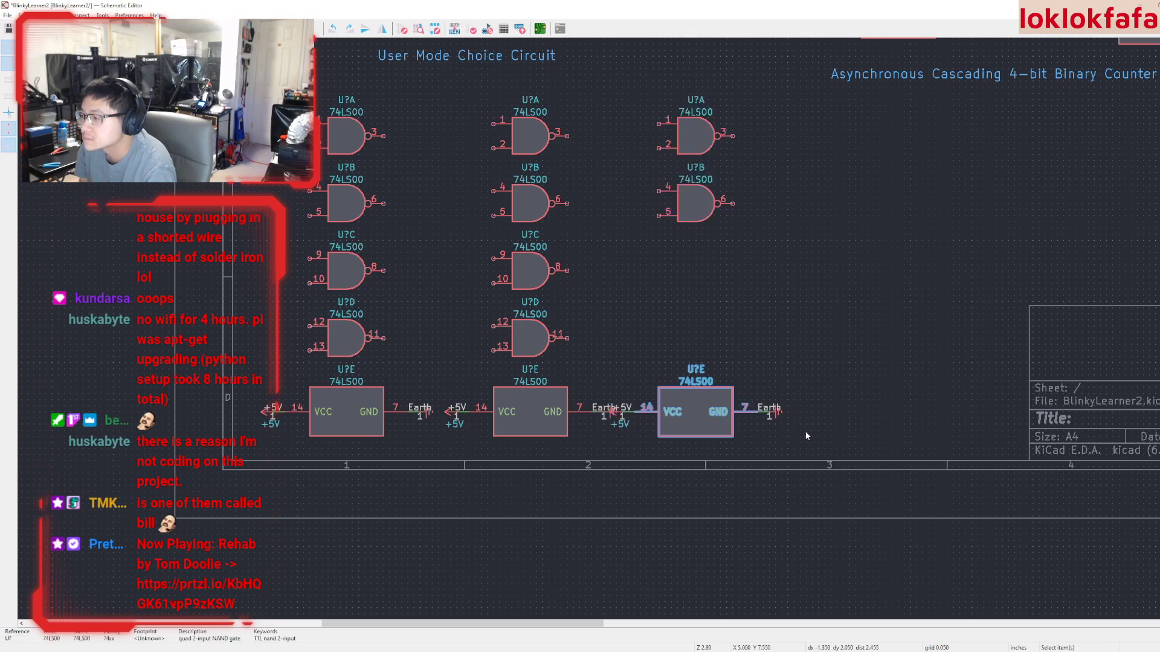
Shift the third 74LS00 power unit and its power symbols right, and return the second unit's Earth symbol beside its GND pin
left_click_drag(823, 439, 622, 357)
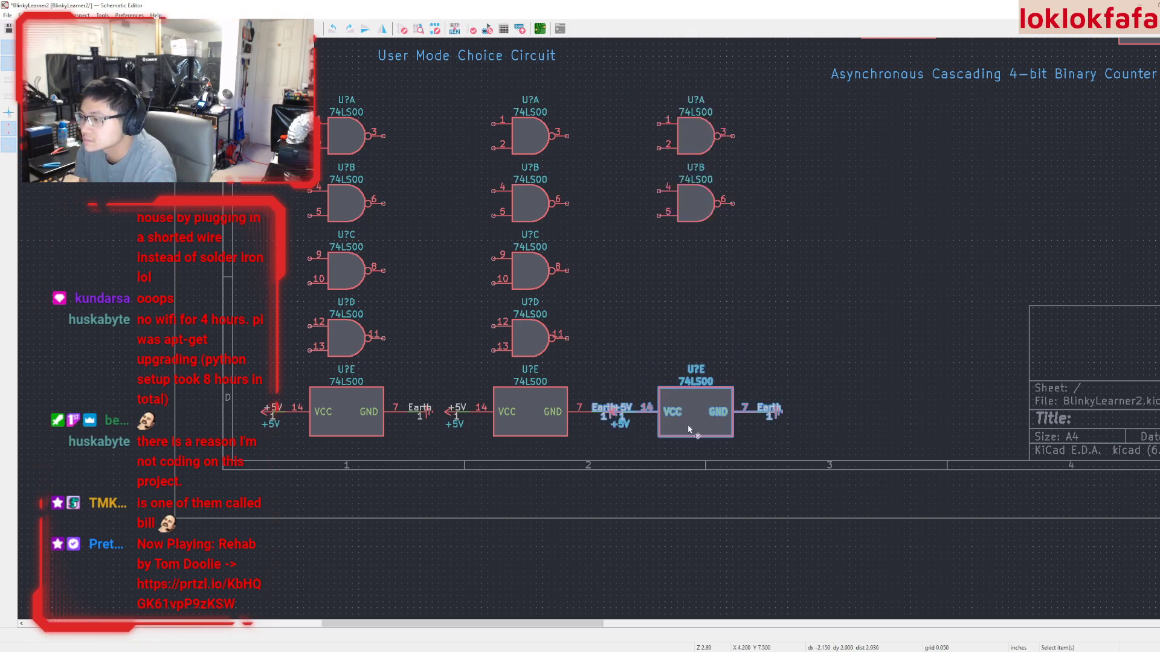
left_click_drag(696, 417, 716, 414)
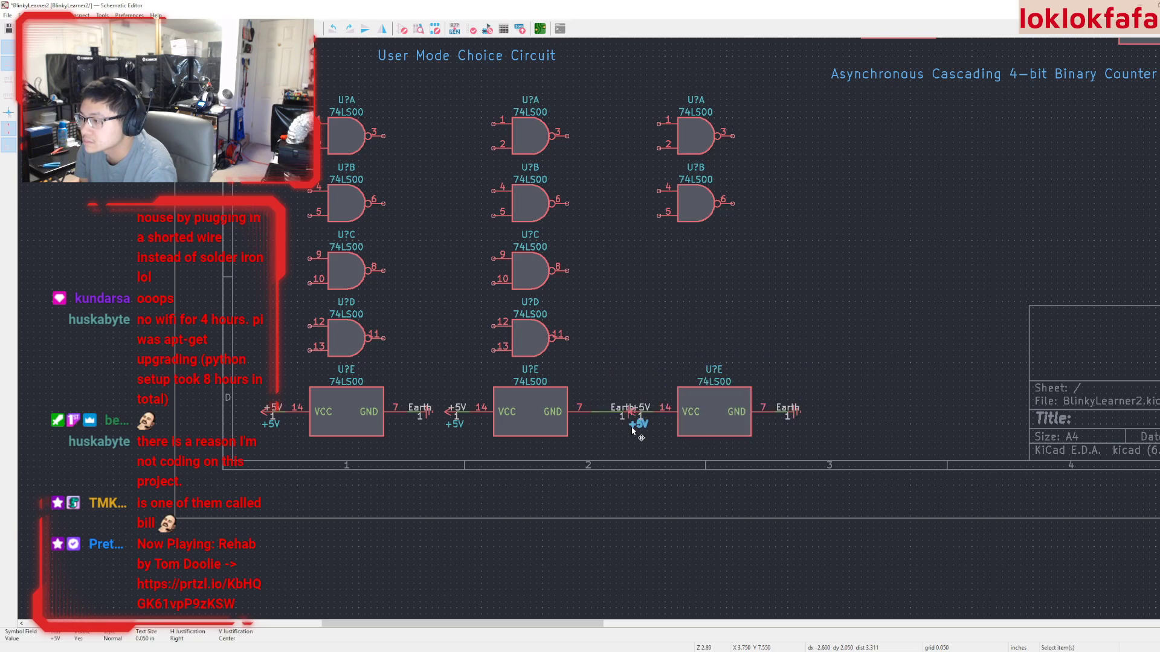
left_click(628, 416)
left_click_drag(628, 416, 597, 415)
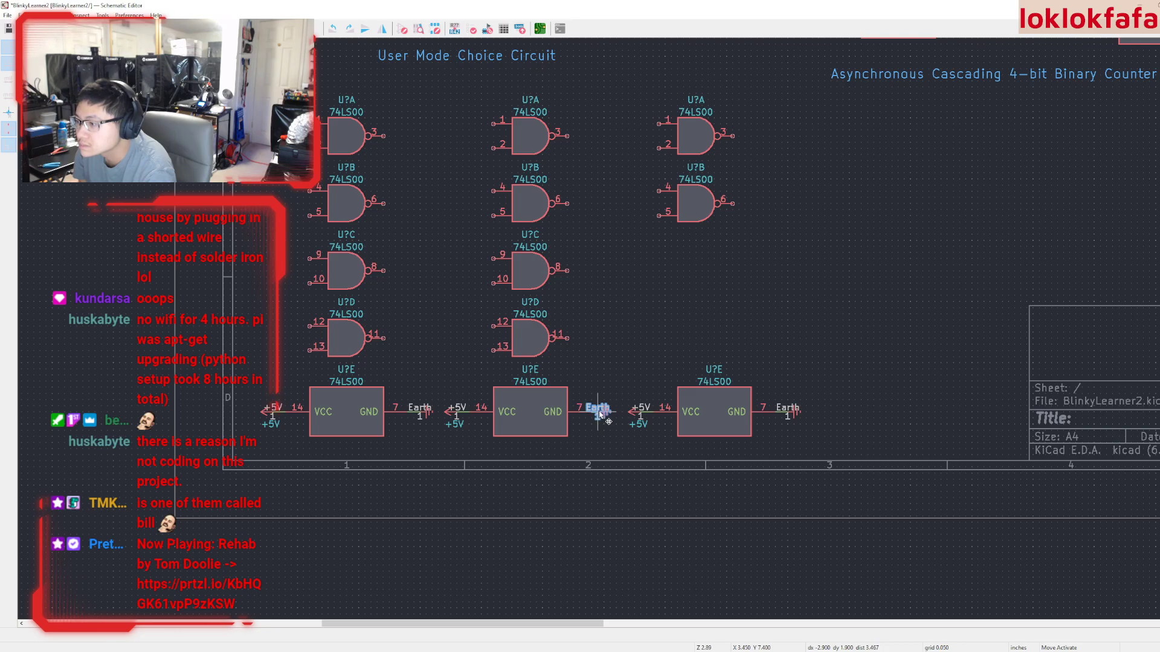
middle_click_drag(629, 447, 639, 534)
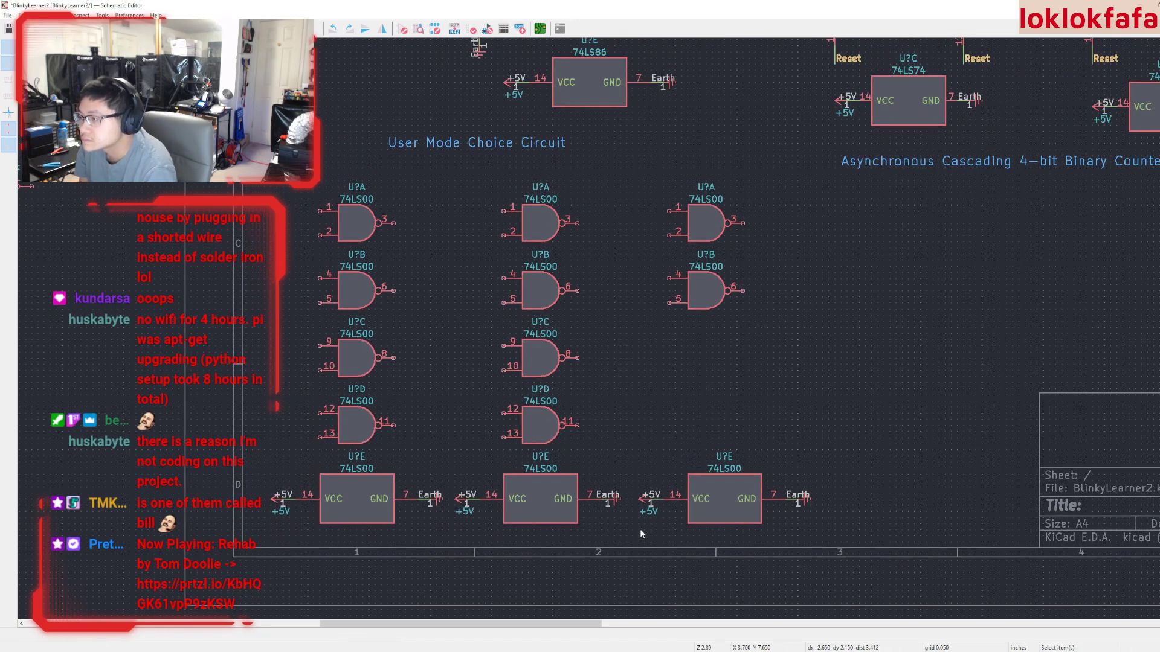
Move the third column's two 74LS00 gates right so they line up above their power unit
left_click_drag(658, 117, 785, 338)
left_click_drag(709, 228, 727, 225)
left_click(807, 431)
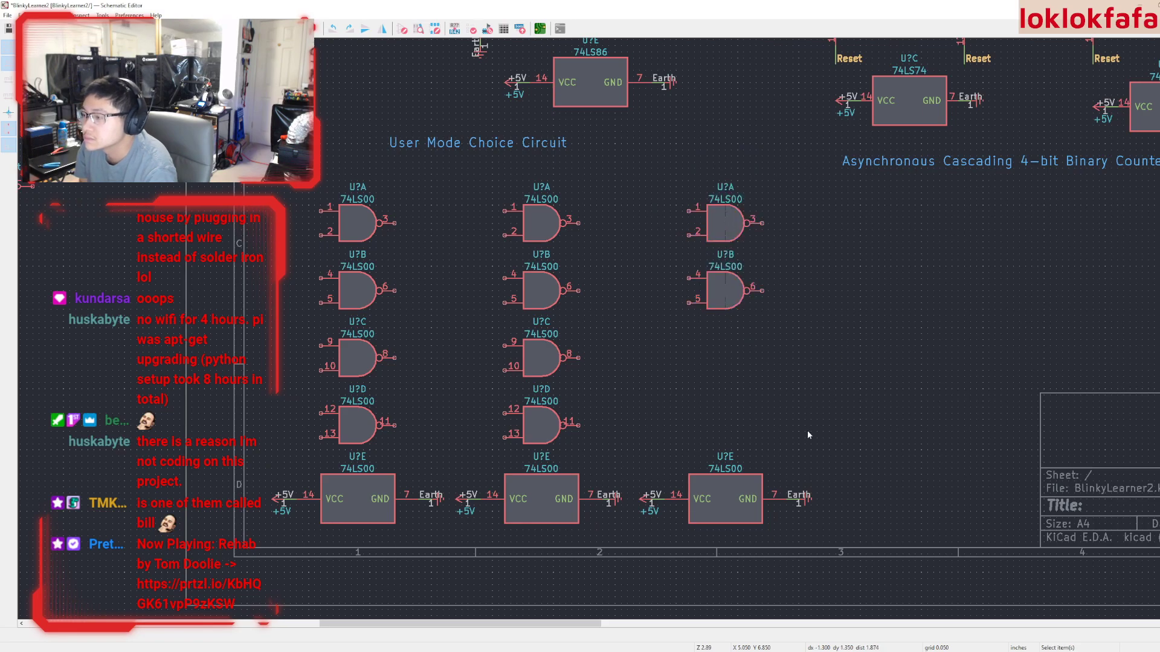
Look over the arranged circuits and NAND gate columns across the sheet, and save the schematic
middle_click_drag(719, 397, 954, 426)
middle_click_drag(632, 370, 749, 372)
scroll(749, 371, "up", 1)
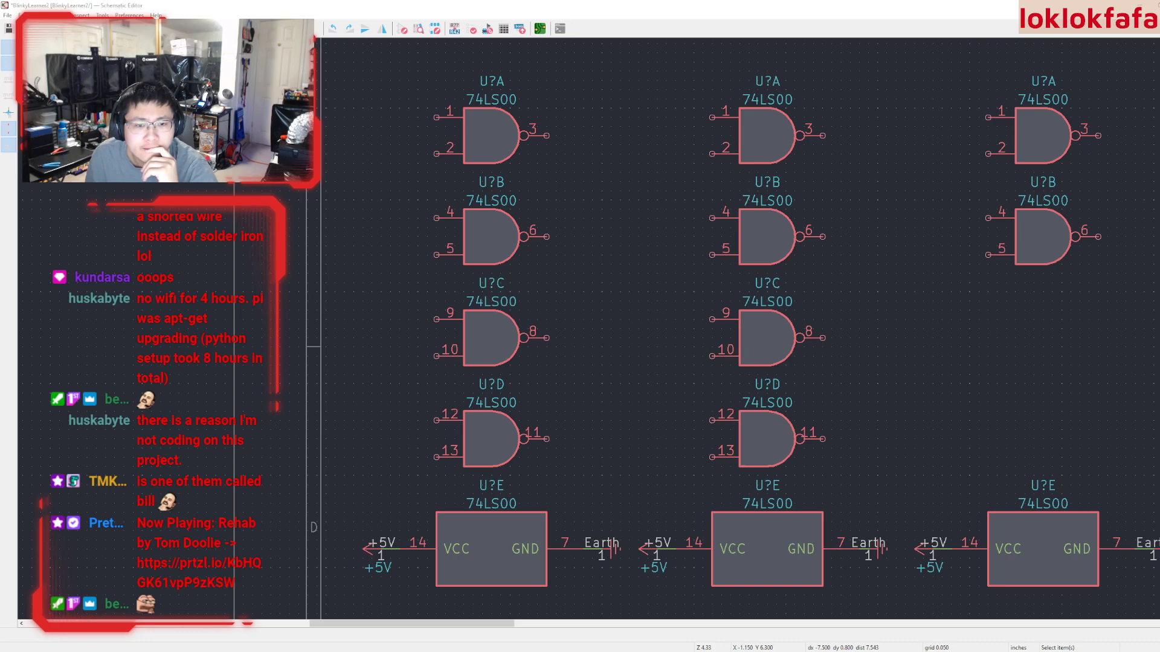
scroll(593, 333, "down", 2)
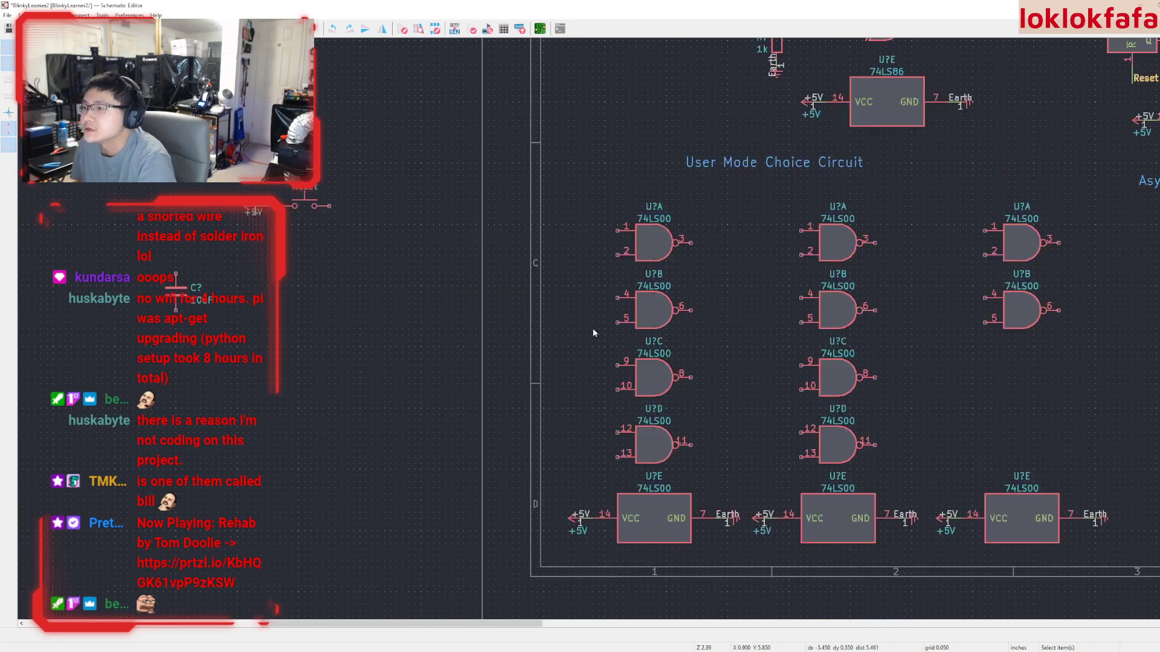
scroll(592, 332, "down", 2)
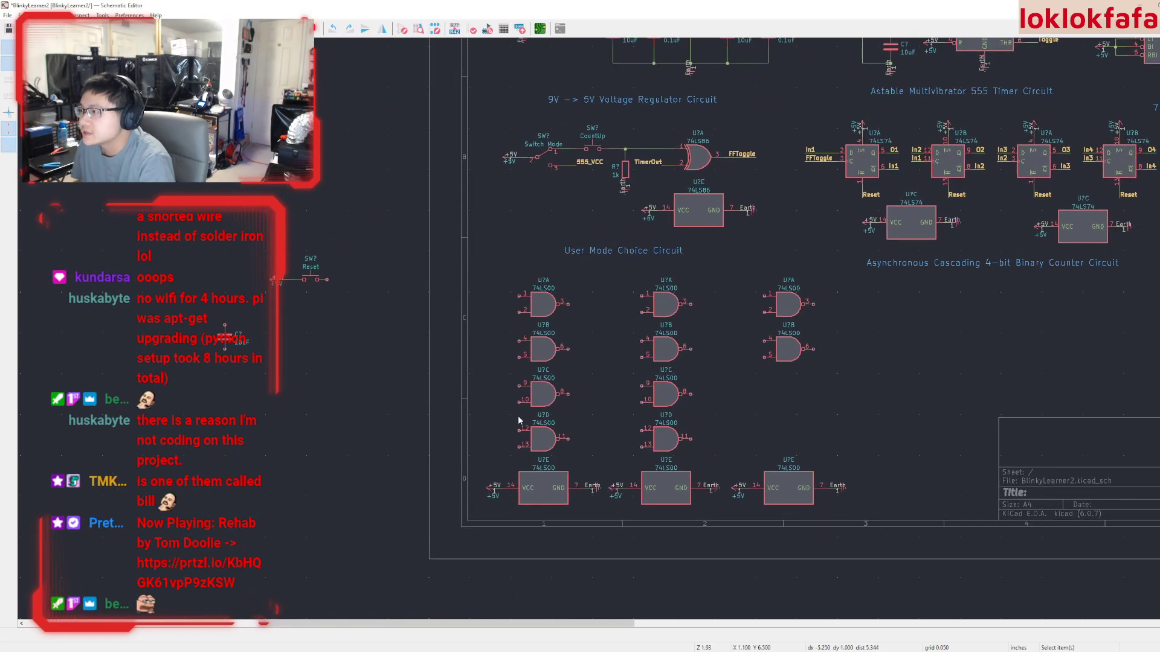
middle_click_drag(606, 350, 482, 445)
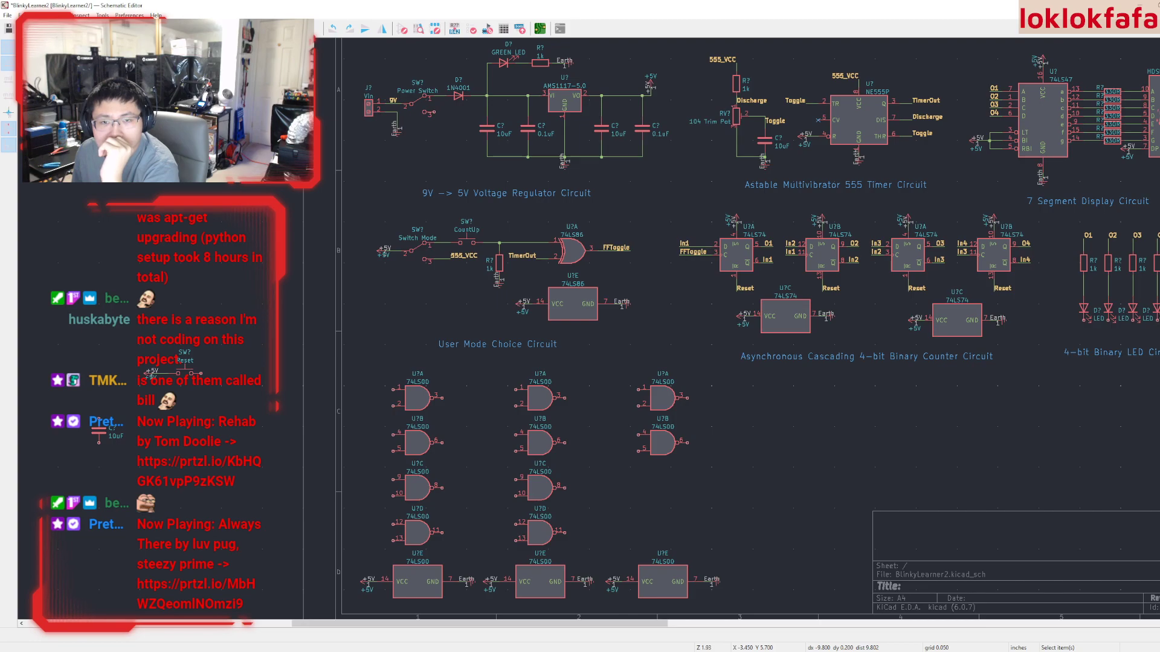
scroll(664, 368, "down", 2)
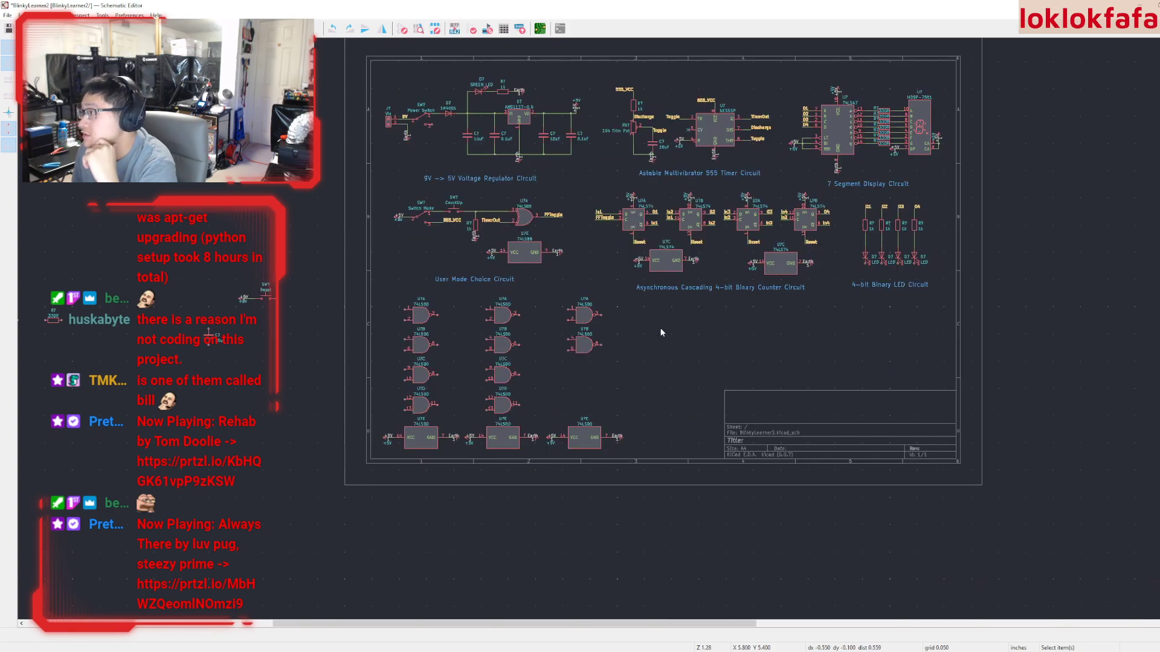
scroll(598, 329, "up", 2)
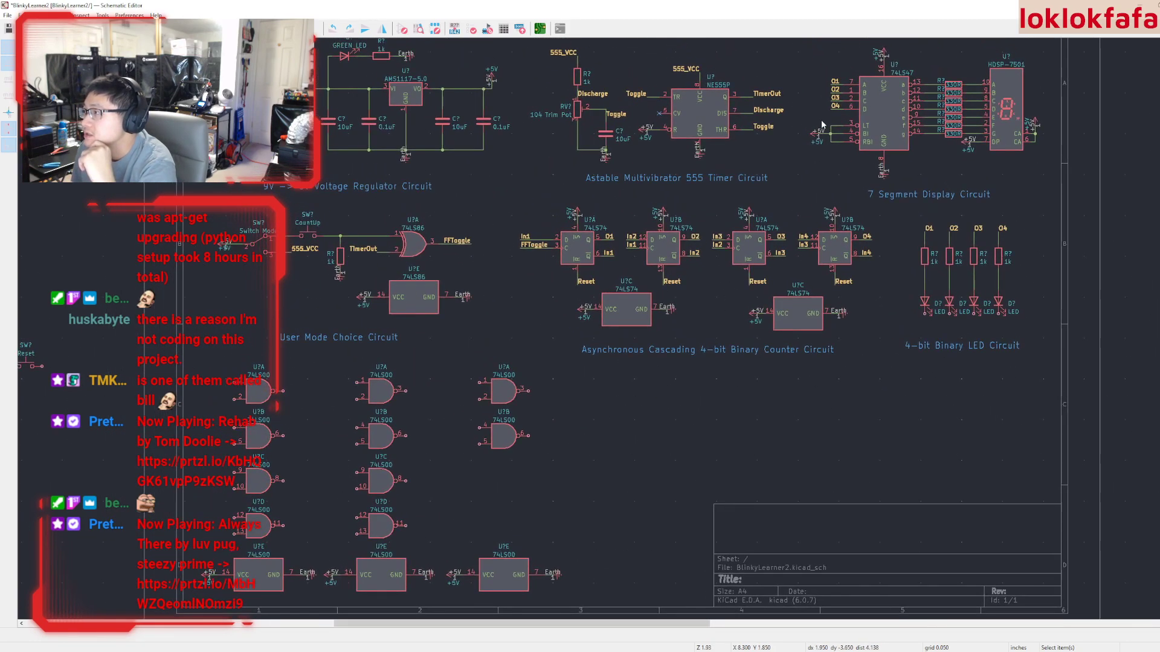
middle_click_drag(795, 130, 899, 89)
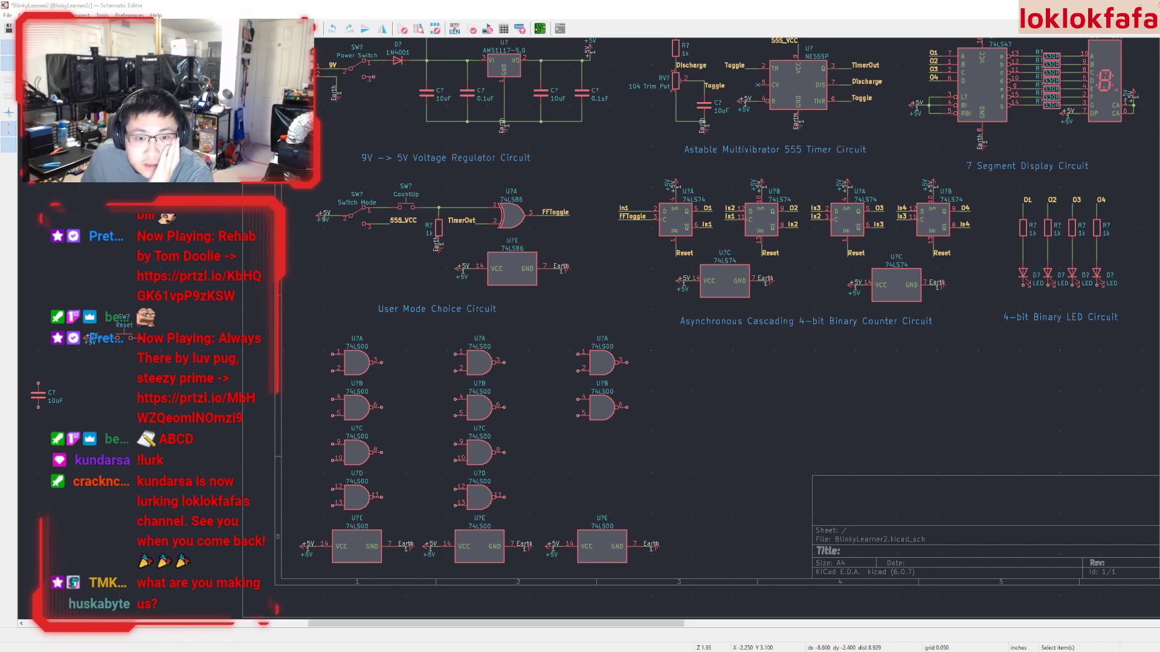
key("ctrl+s")
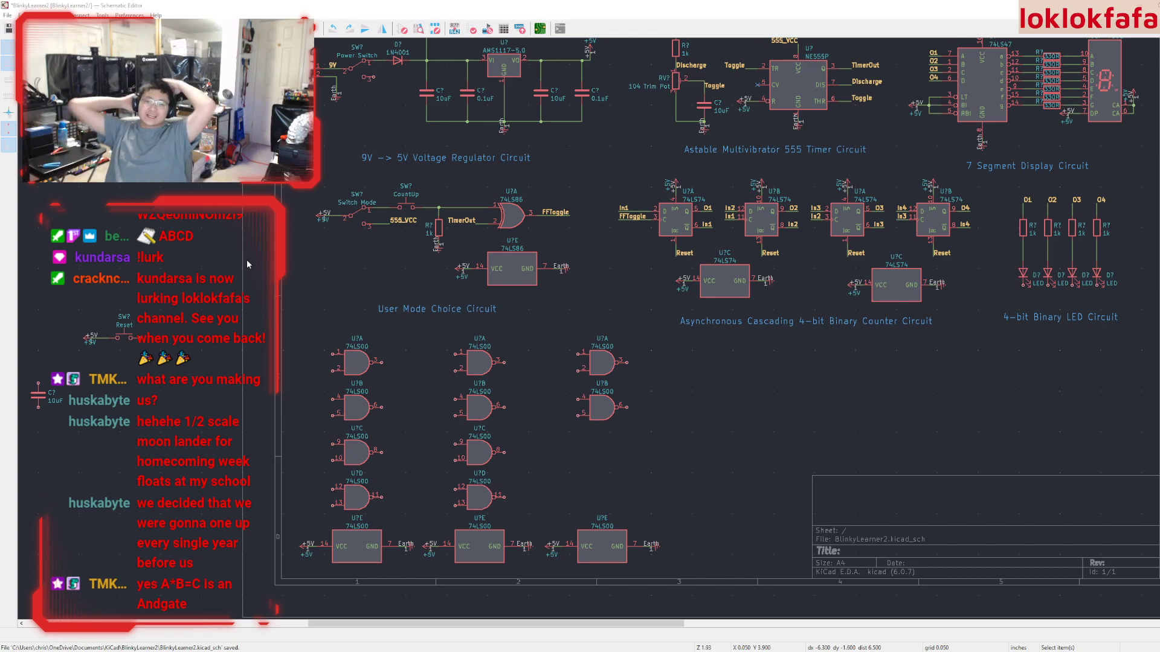
Move the Reset switch, its +5V symbol and the loose 1k resistor onto the sheet below the Asynchronous Cascading 4-bit Binary Counter Circuit title
middle_click_drag(525, 270, 643, 257)
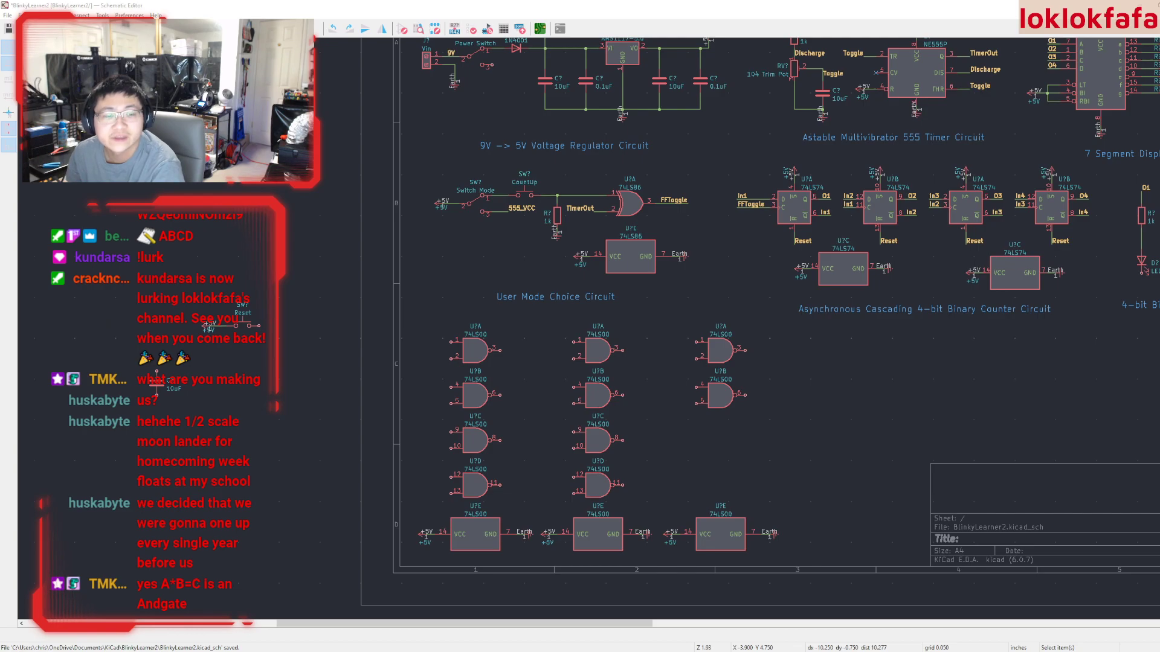
left_click_drag(140, 274, 312, 433)
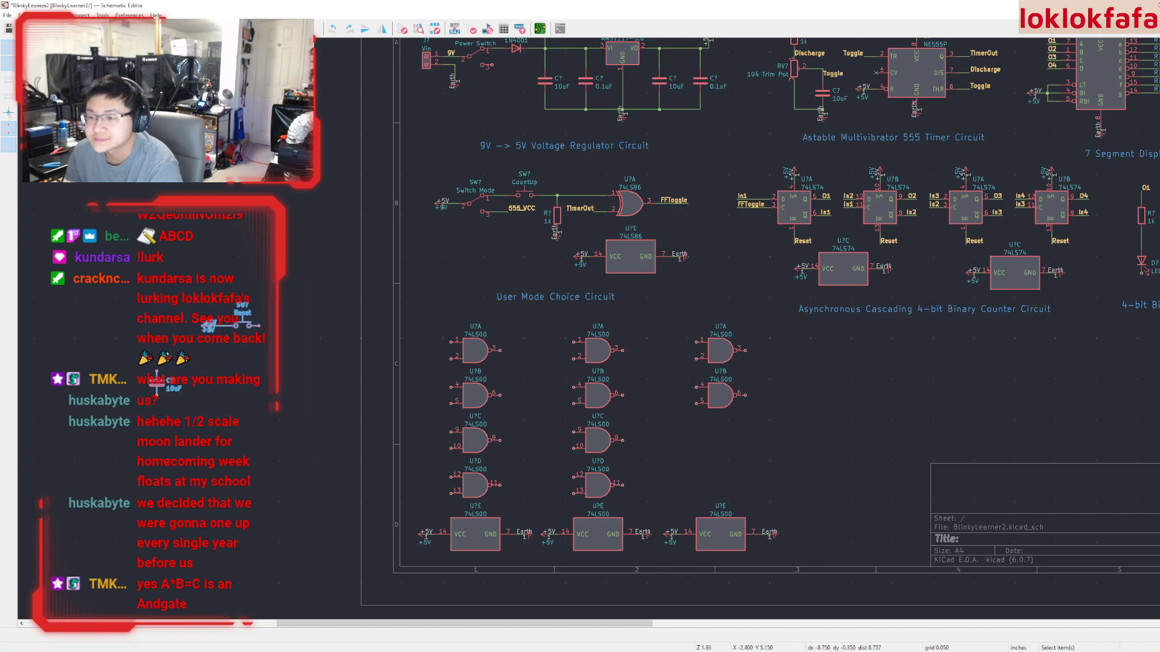
left_click(167, 352)
middle_click_drag(170, 351, 461, 363)
mouse_move(157, 372)
left_mouse_down()
mouse_move(564, 366)
mouse_move(543, 375)
left_mouse_up()
mouse_move(462, 283)
left_mouse_down()
mouse_move(586, 399)
mouse_move(578, 369)
mouse_move(487, 294)
left_mouse_up()
left_click(596, 393)
middle_click_drag(542, 336, 326, 319)
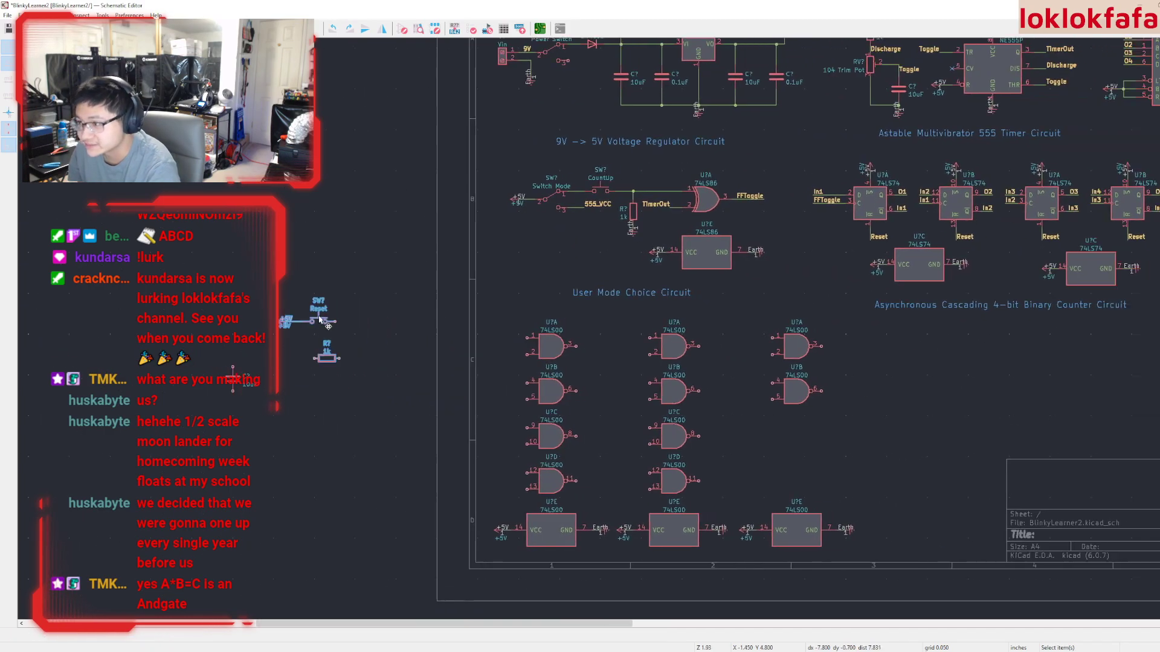
left_click_drag(326, 320, 984, 346)
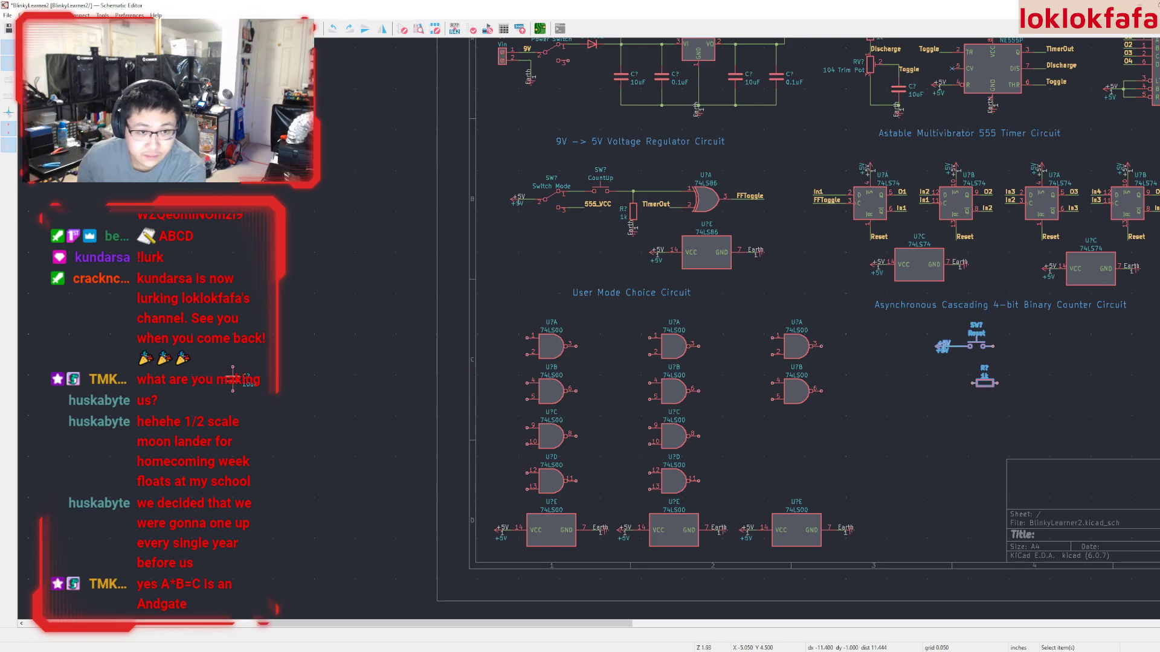
middle_click_drag(984, 415, 820, 449)
left_click(825, 434)
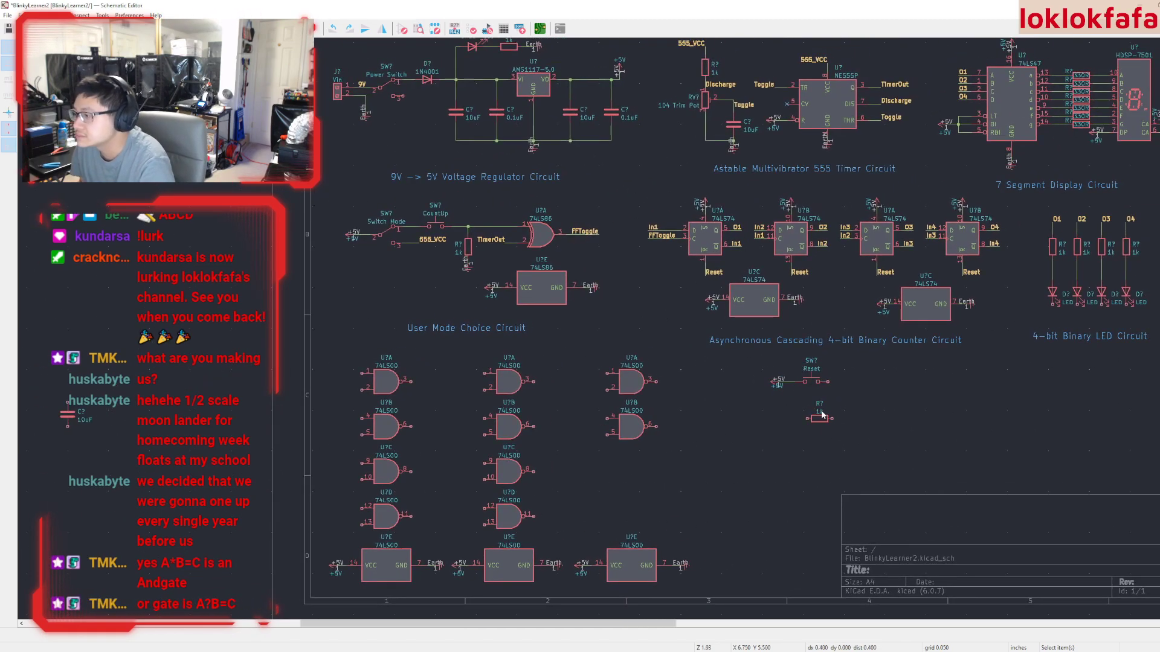
Rotate the 1k resistor upright and position it just below and to the right of the Reset switch's open pin
left_click_drag(821, 414, 888, 388)
left_click(818, 419)
key("r")
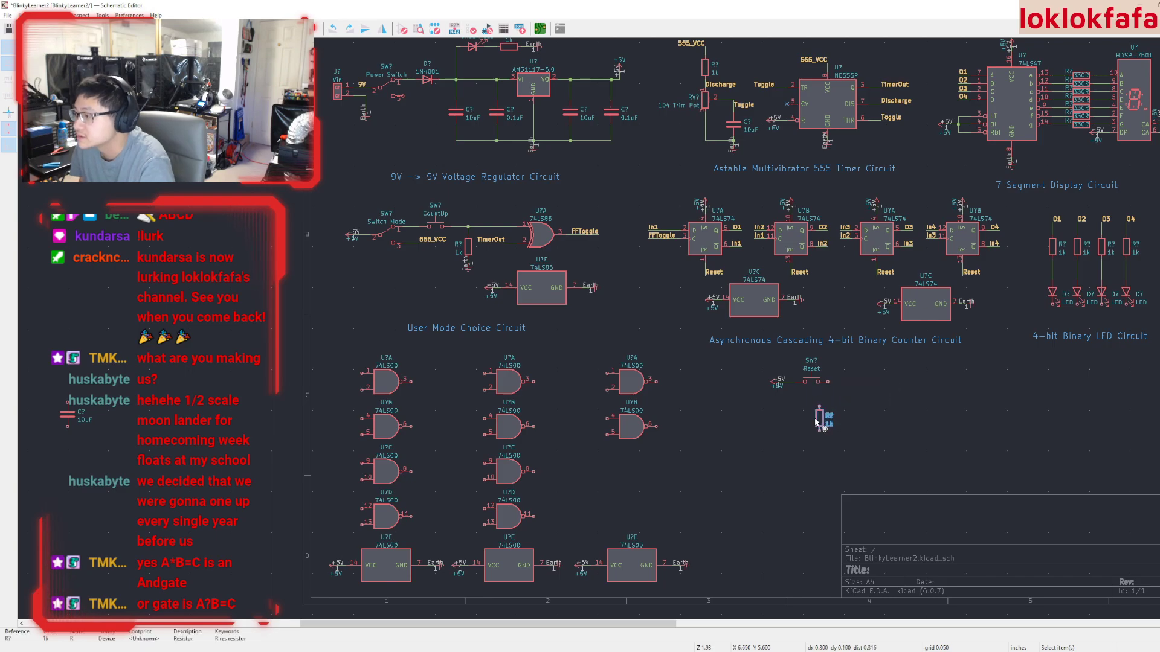
left_click_drag(817, 419, 847, 402)
scroll(847, 402, "up", 5)
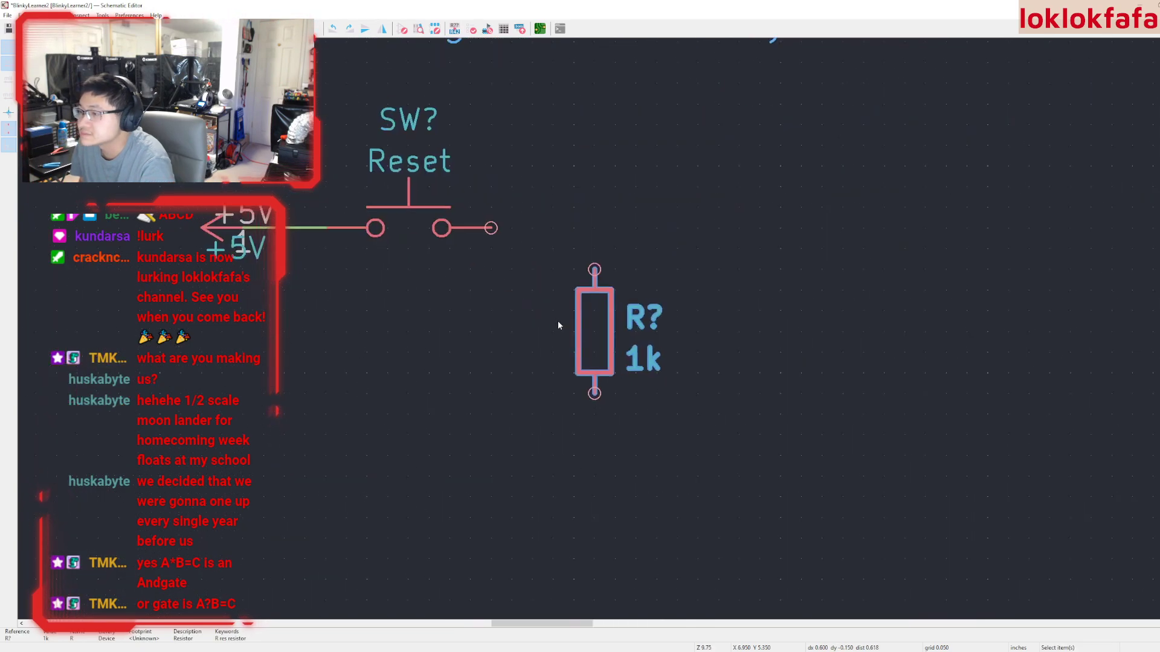
middle_click_drag(558, 325, 606, 393)
left_click_drag(637, 390, 603, 421)
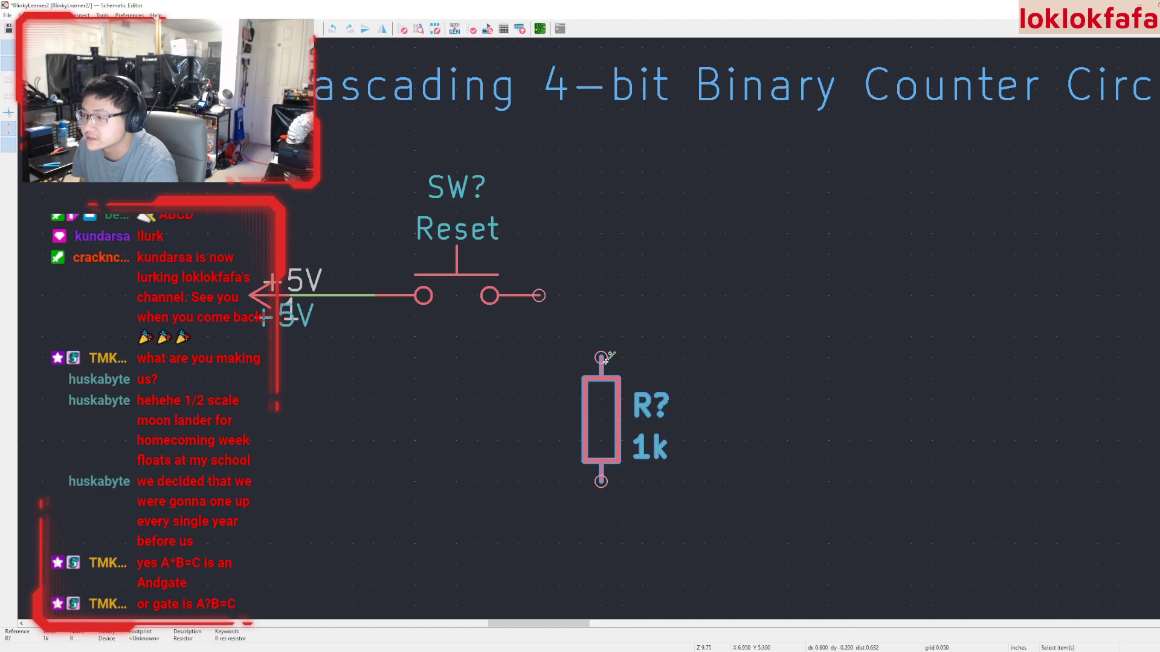
Wire the 1k resistor's upper pin to the Reset switch's open pin
left_click(604, 359)
scroll(543, 292, "down", 2)
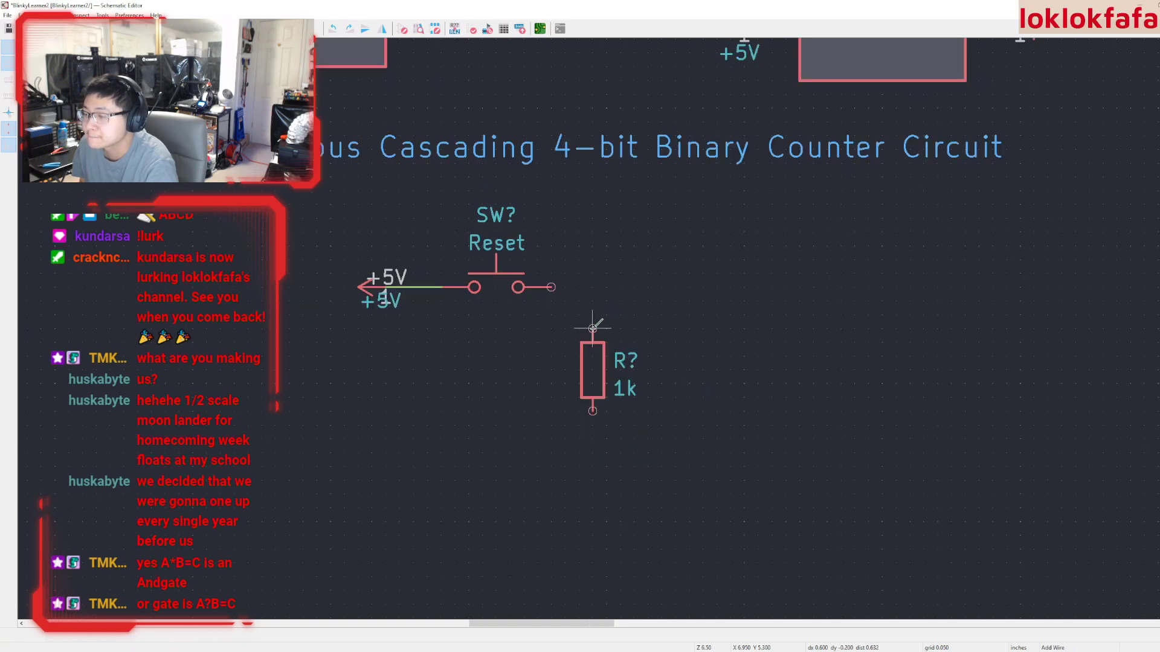
double_click(555, 285)
left_click(614, 367)
Duplicate the voltage regulator circuit's Earth symbol and place it directly below the Reset circuit's 1k resistor
scroll(570, 324, "down", 3)
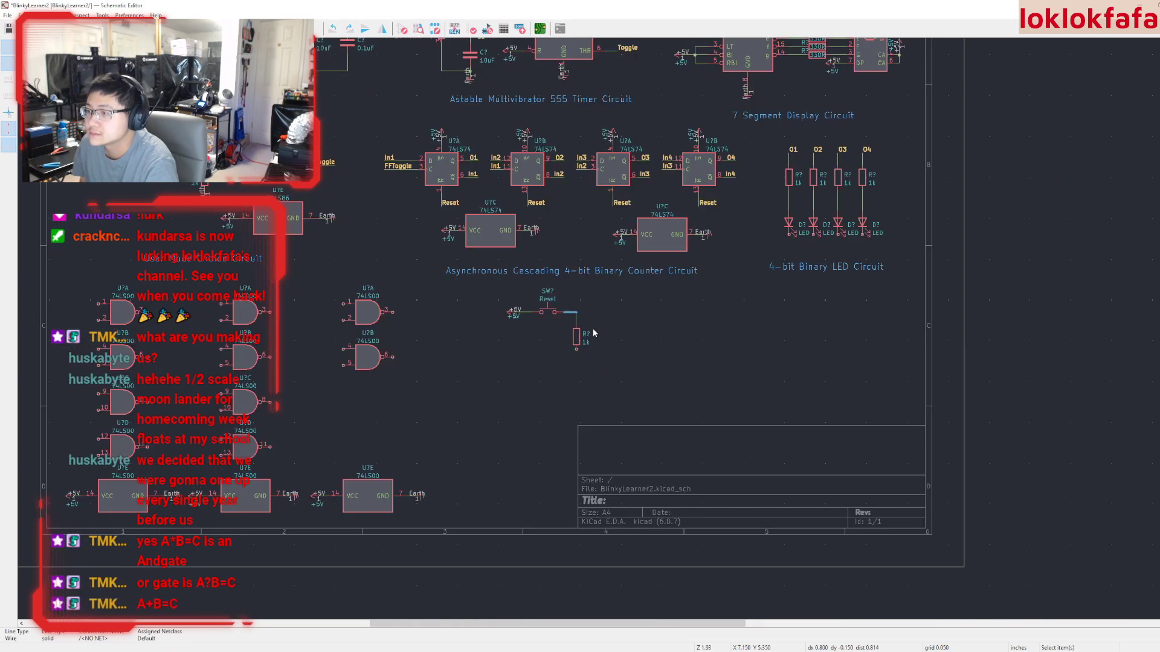
middle_click_drag(493, 264, 602, 362)
left_click(376, 176)
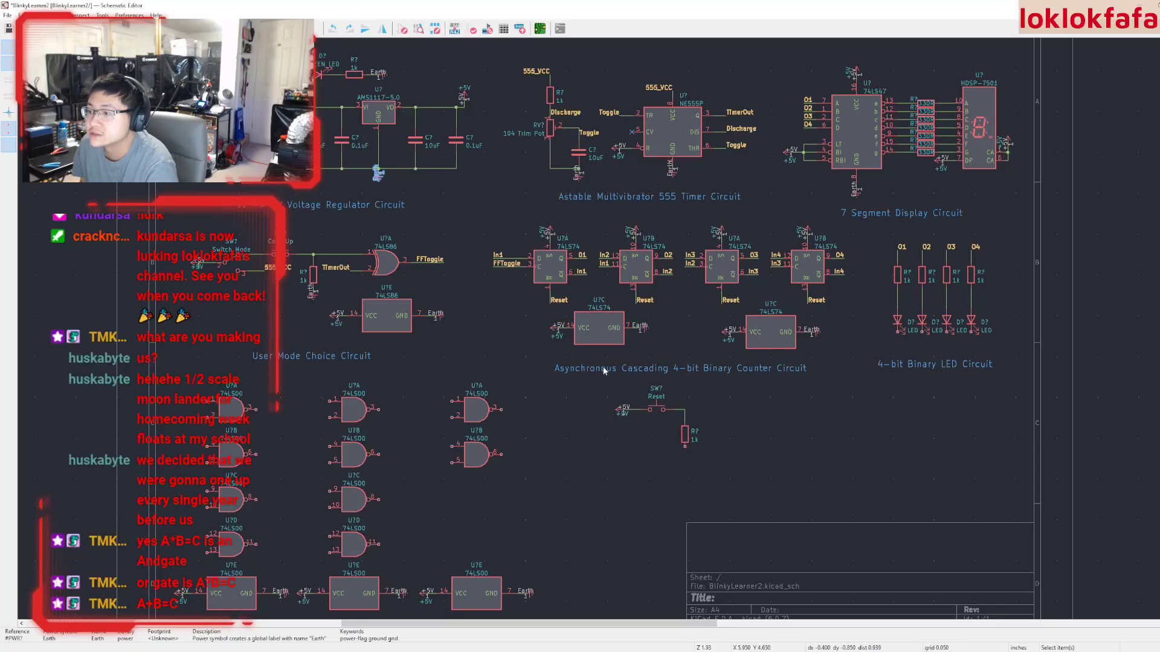
key("ctrl+d")
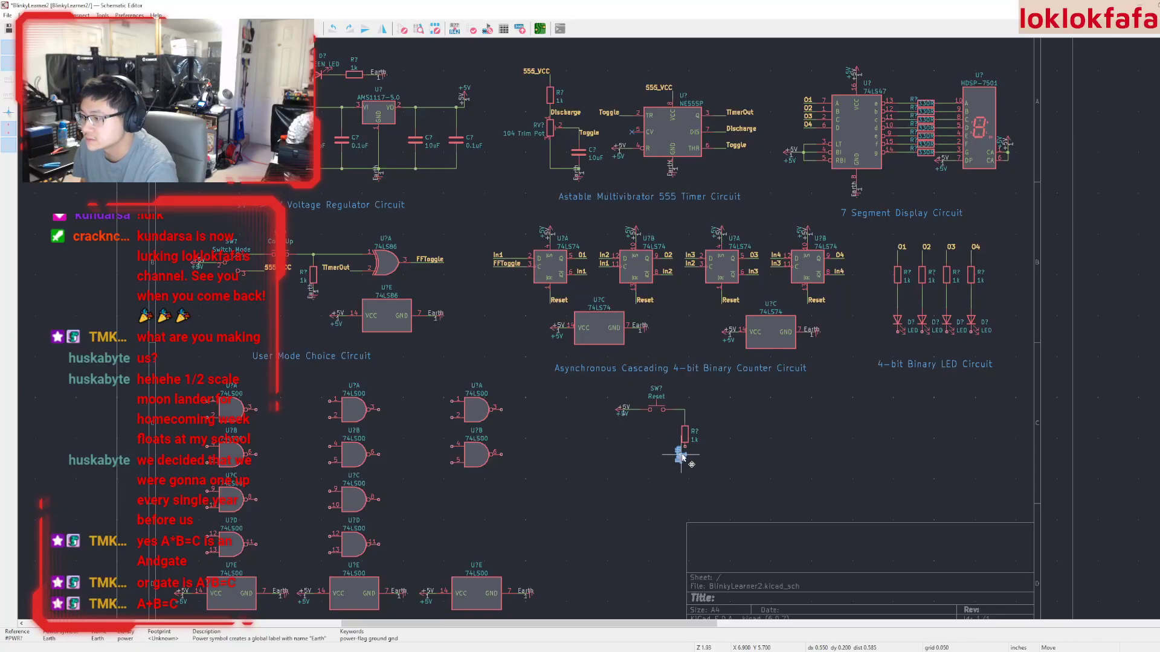
left_click(683, 457)
scroll(682, 457, "up", 8)
left_click_drag(592, 341, 593, 364)
Wire the 1k resistor's lower pin to the Earth symbol beneath it
left_click(593, 267)
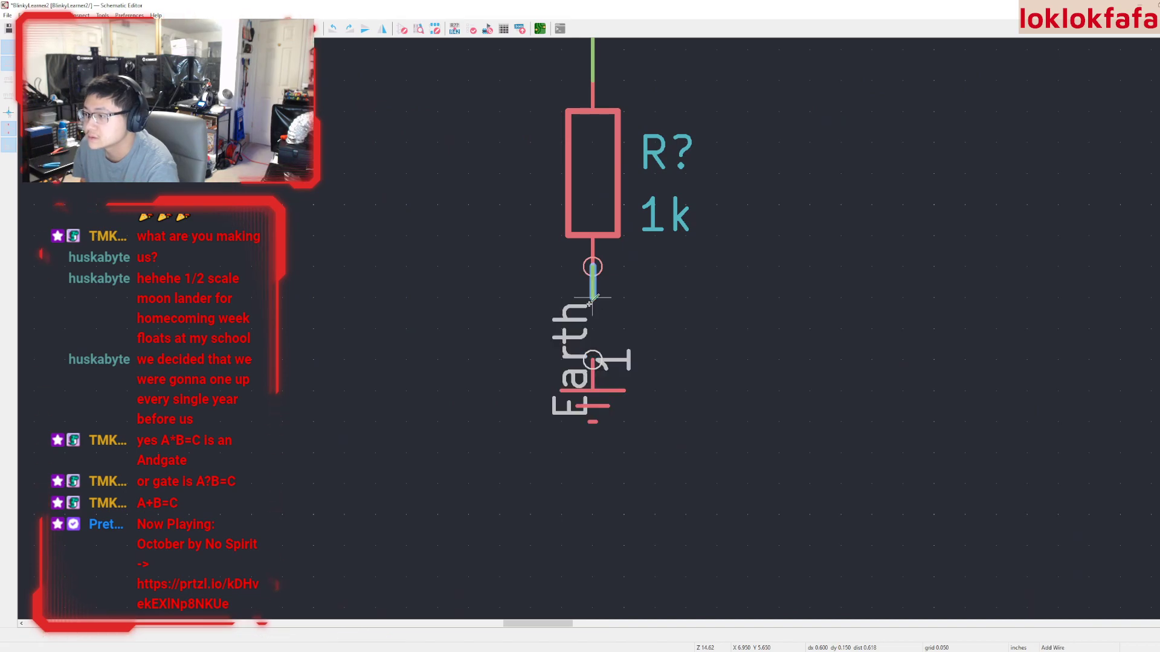
left_click(593, 360)
key("Escape")
scroll(593, 331, "down", 5)
scroll(598, 340, "down", 1)
scroll(592, 333, "up", 2)
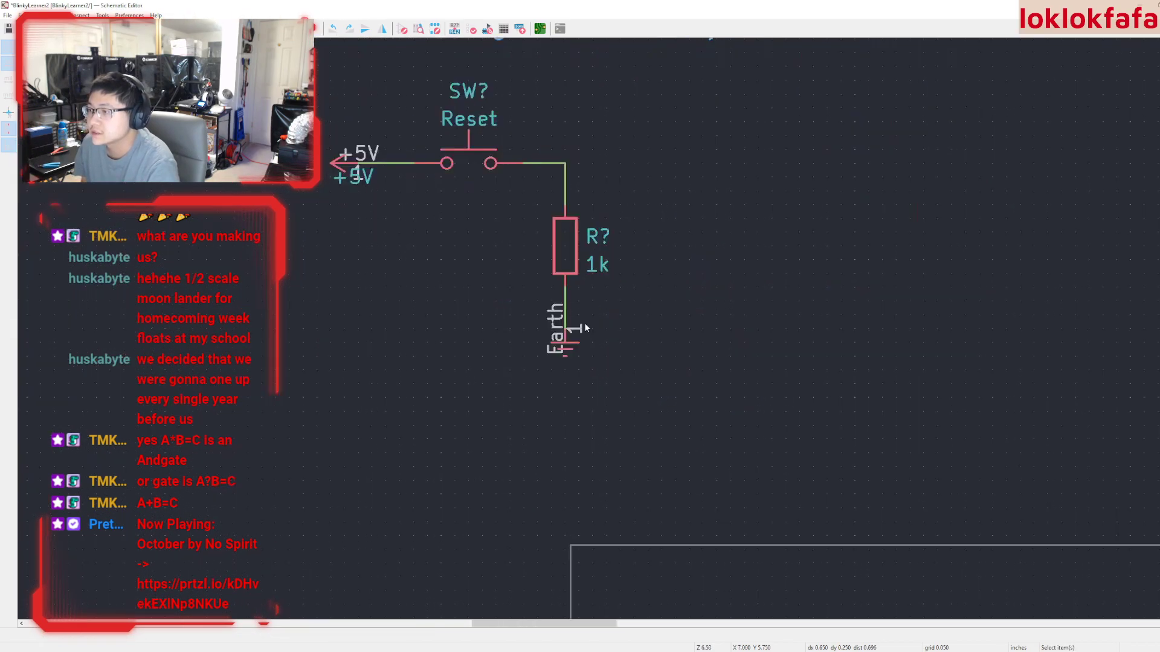
Move the whole Reset switch circuit down, farther from the binary counter circuit's title
scroll(586, 324, "down", 1)
middle_click_drag(589, 324, 807, 453)
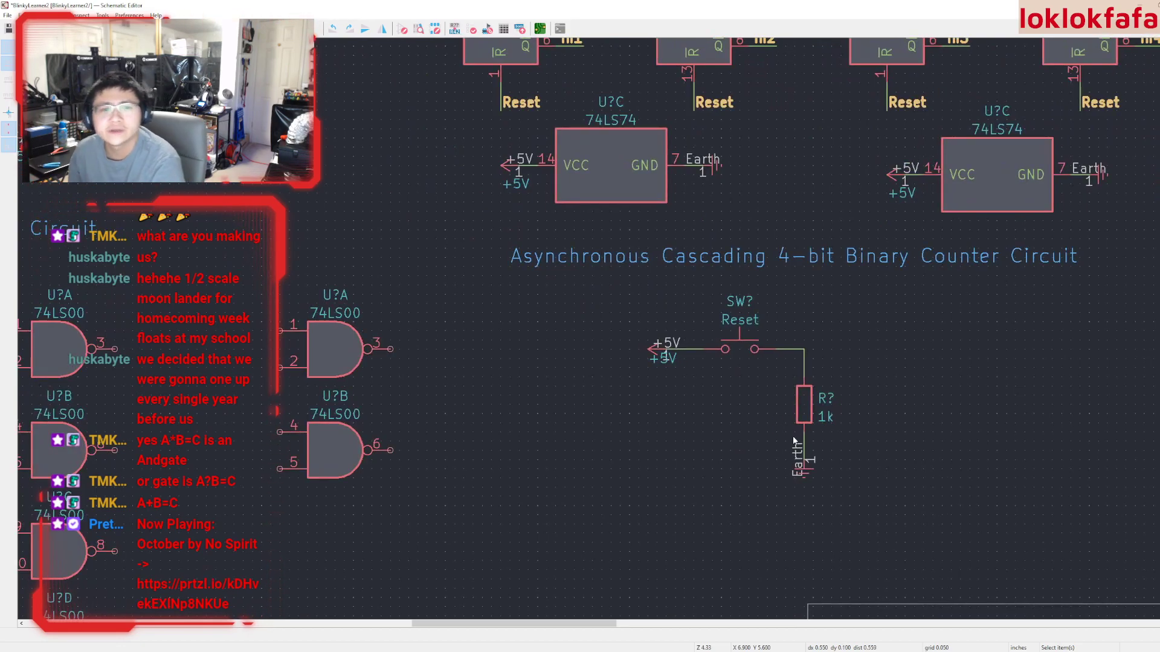
middle_click_drag(775, 462, 637, 514)
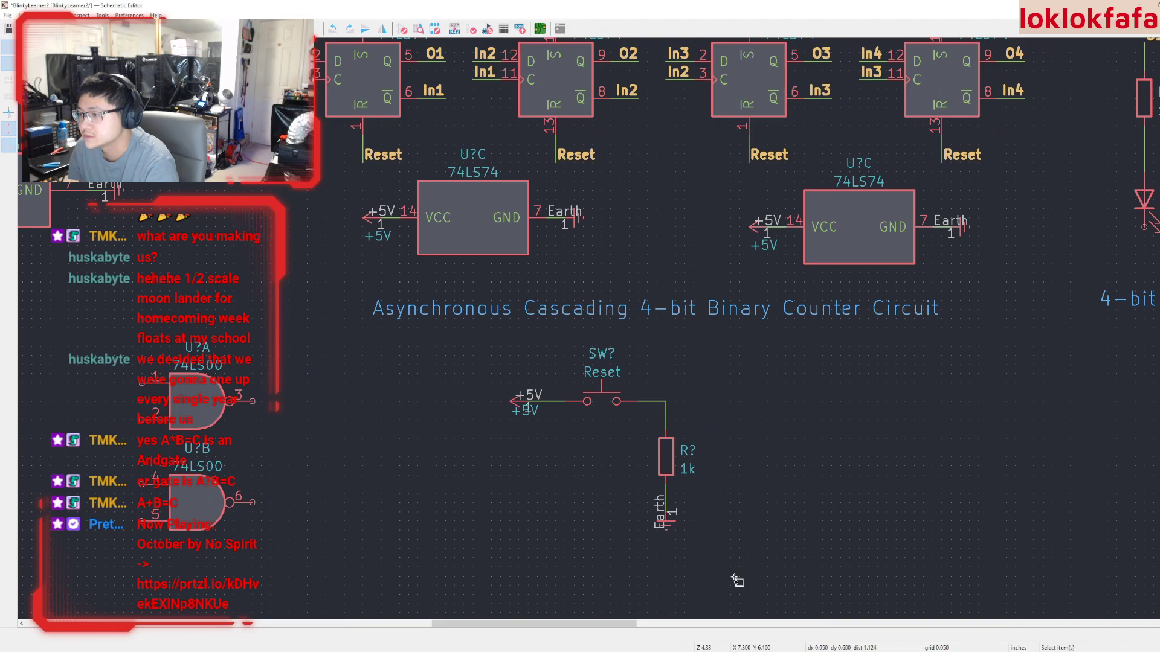
left_click_drag(740, 584, 499, 333)
key("m")
left_click(609, 458)
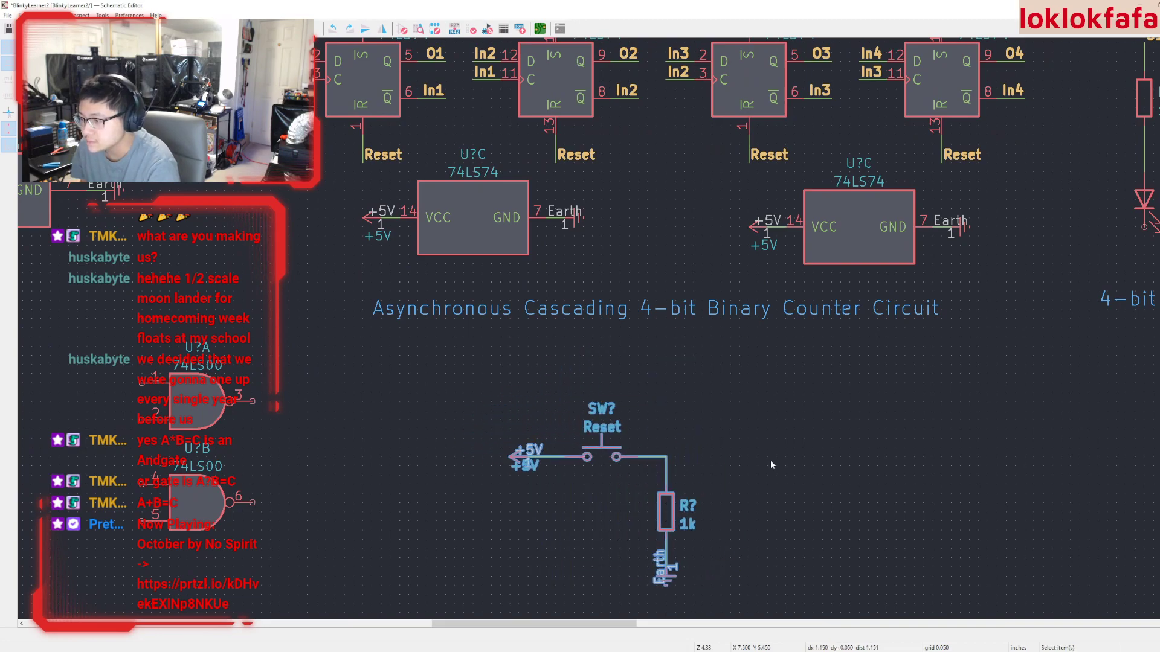
Extend a short output wire to the right from the corner joining the Reset switch and resistor, with a junction at the corner
middle_click_drag(770, 460, 720, 424)
left_click(708, 424)
key("j")
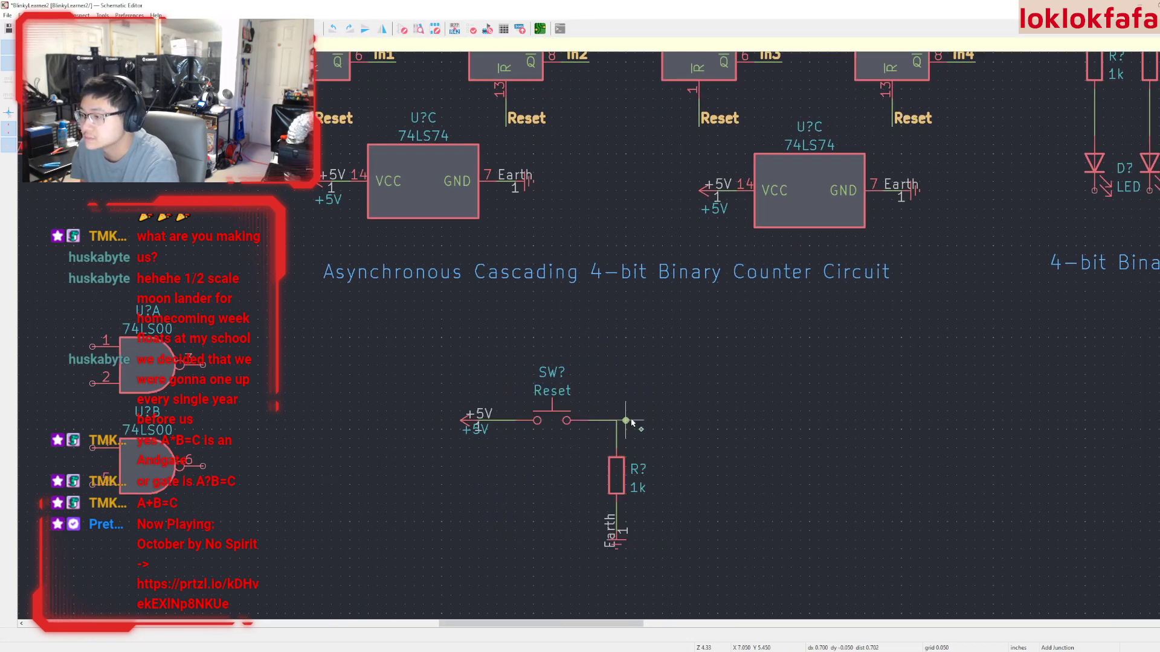
key("Escape")
key("w")
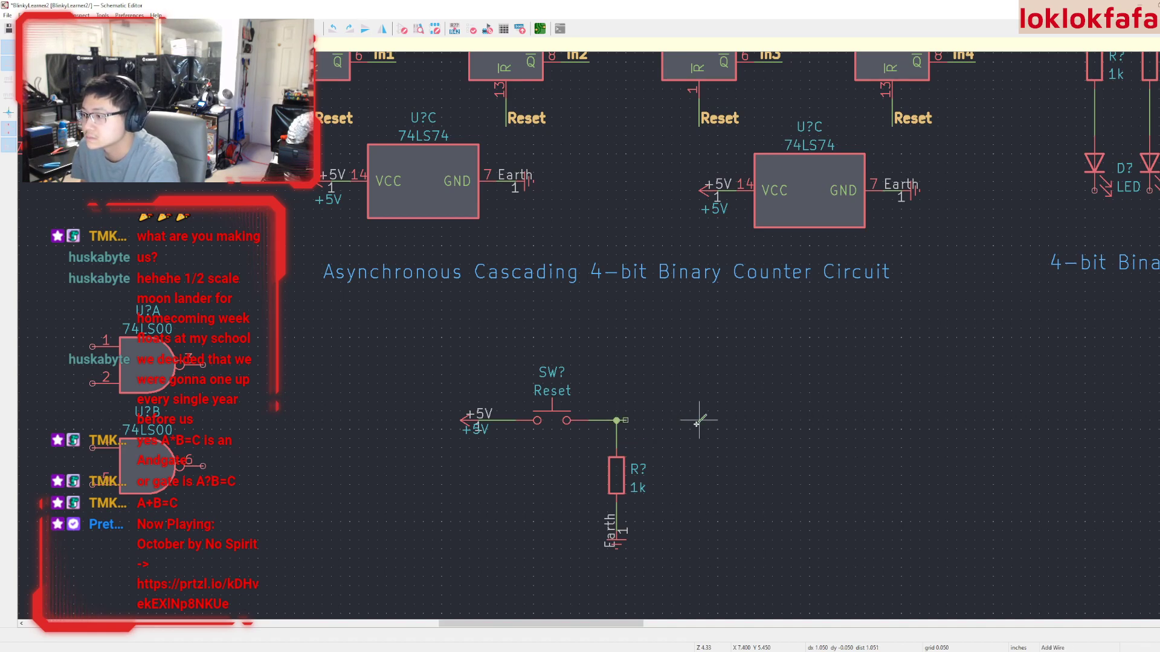
double_click(662, 420)
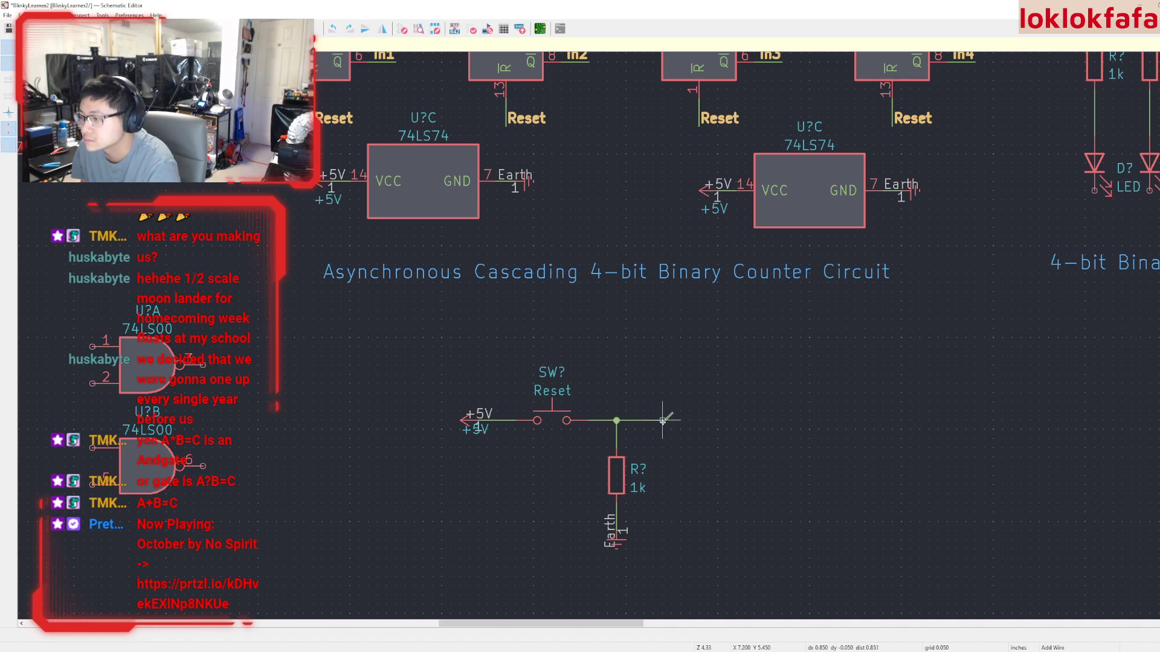
Duplicate a Reset label from the binary counter circuit onto the free end of the Reset switch's output wire
scroll(692, 427, "down", 3)
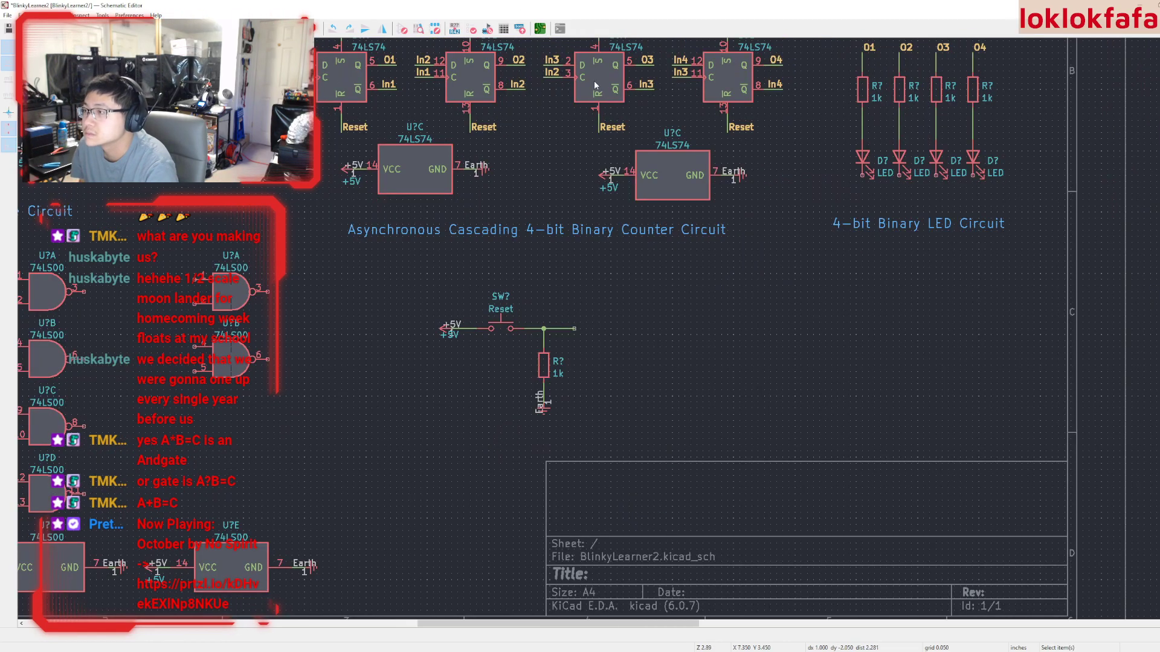
middle_click_drag(548, 225, 752, 255)
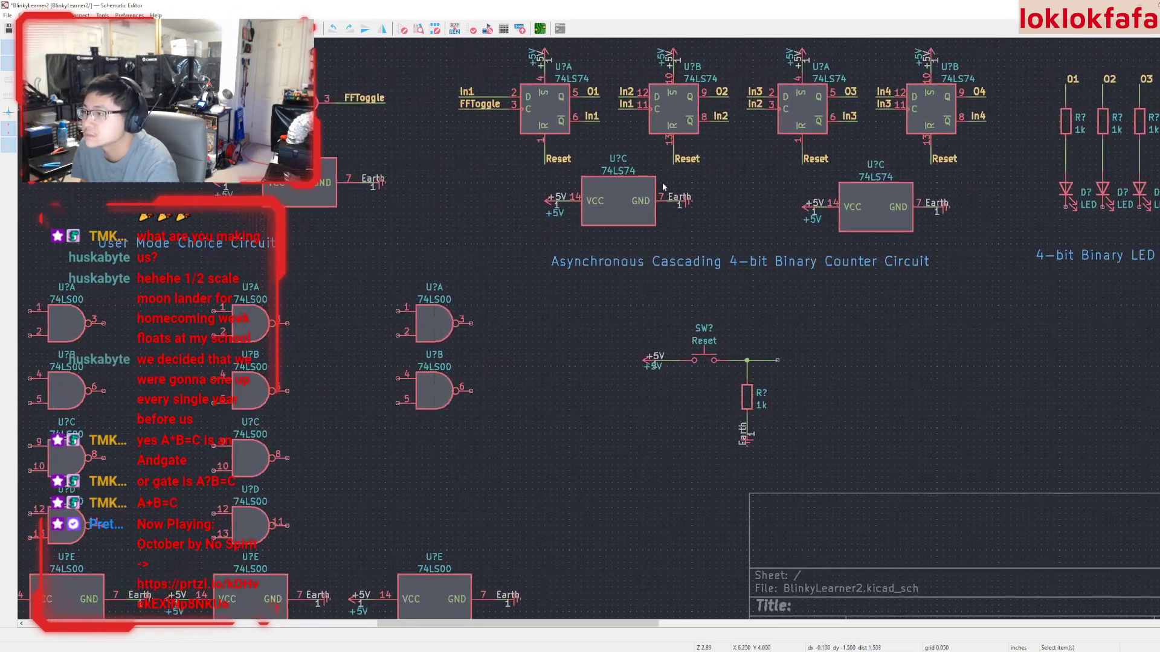
left_click(687, 158)
key("ctrl+d")
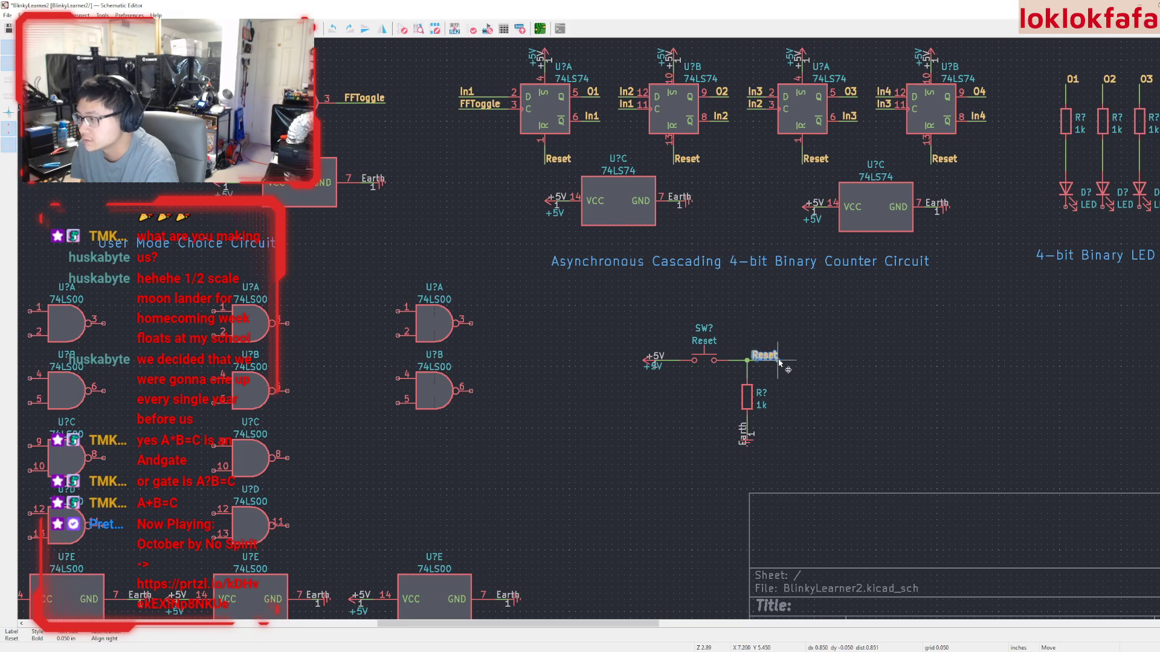
left_click(779, 363)
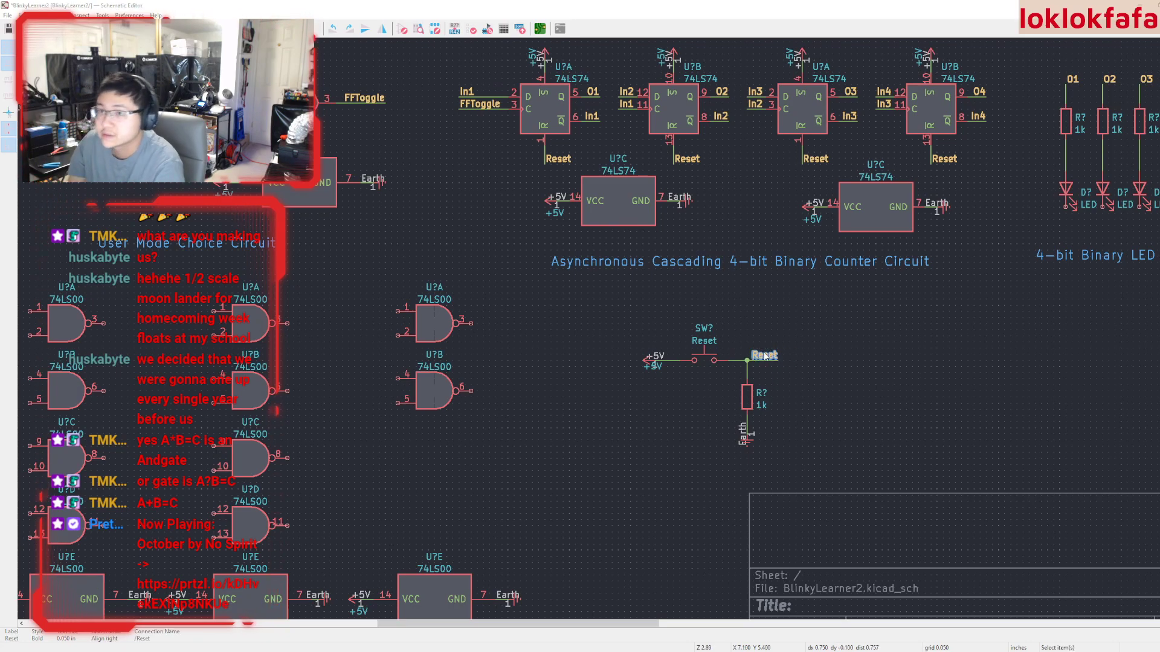
Rename the duplicated label on the Reset switch's output wire to ResetBtn
type("Btn")
key("Return")
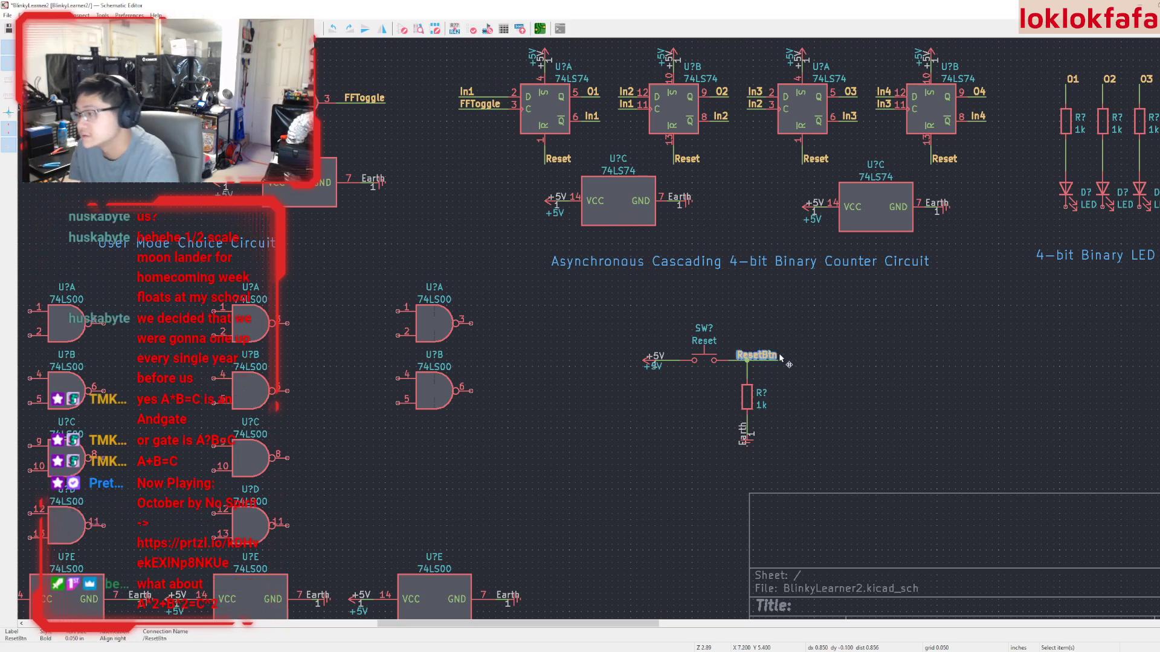
scroll(780, 358, "up", 3)
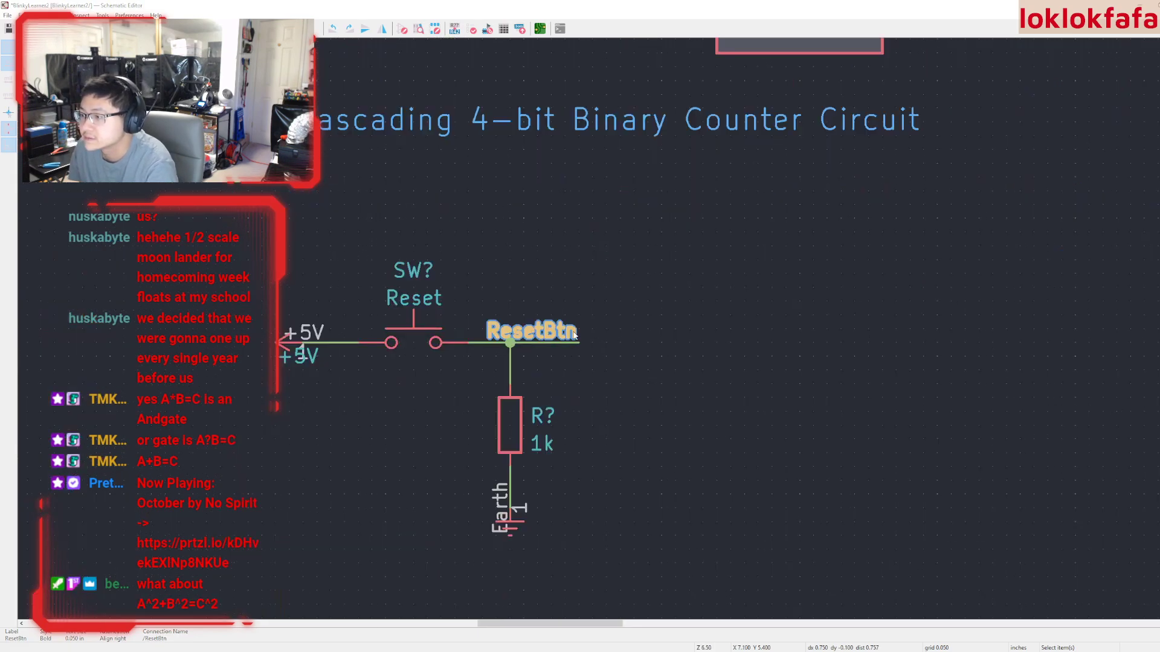
Shift the ResetBtn label along its output wire and relocate the whole reset button circuit beneath the 4-bit Binary LED Circuit title
left_click_drag(508, 330, 551, 344)
left_click(589, 409)
middle_click_drag(664, 414, 890, 443)
scroll(353, 310, "down", 4)
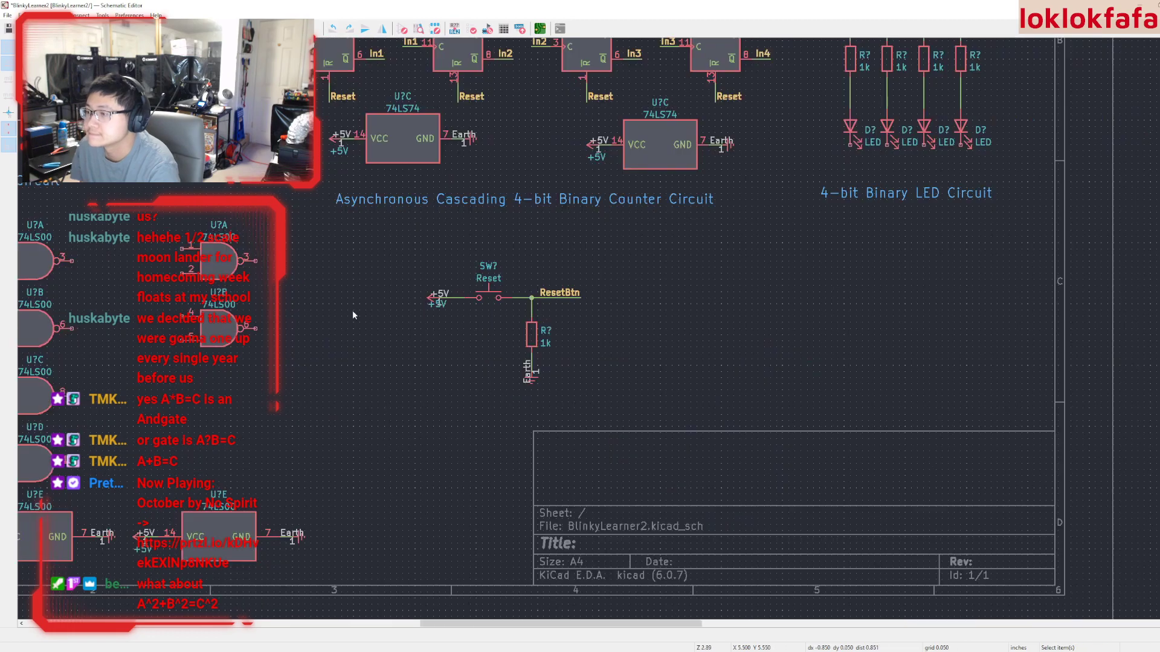
scroll(513, 362, "up", 1)
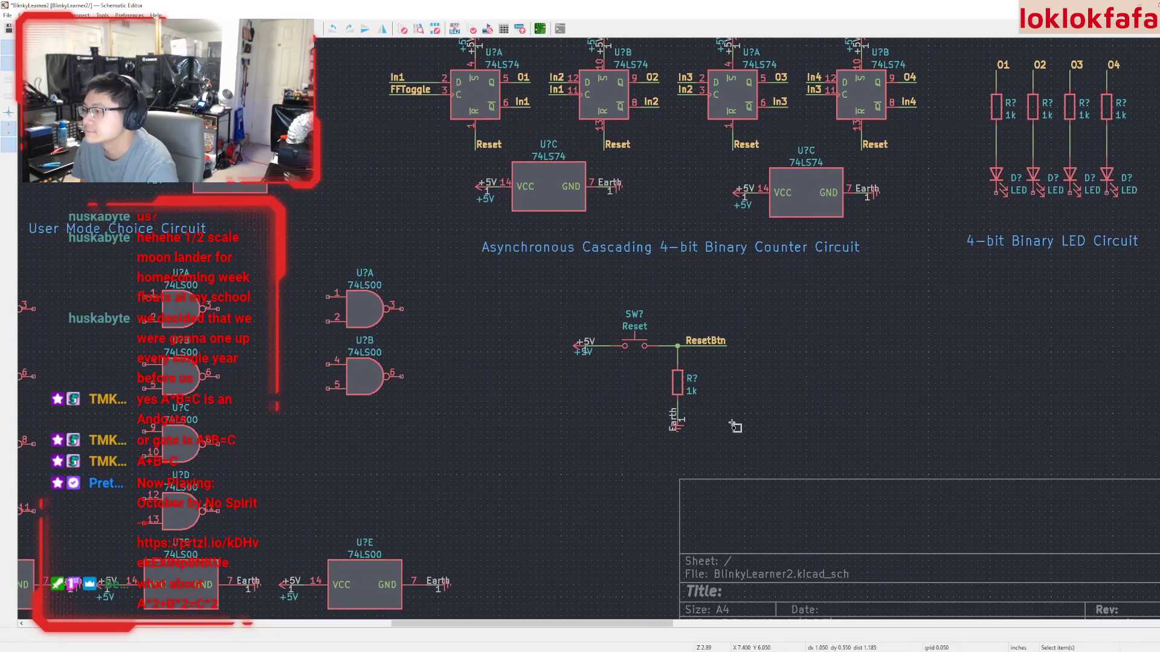
left_click_drag(749, 439, 546, 296)
left_click_drag(633, 347, 1040, 322)
Duplicate the 4-bit Binary LED Circuit title below the reset button circuit and change the copy's text to Manual Reset Button
middle_click_drag(969, 353, 674, 353)
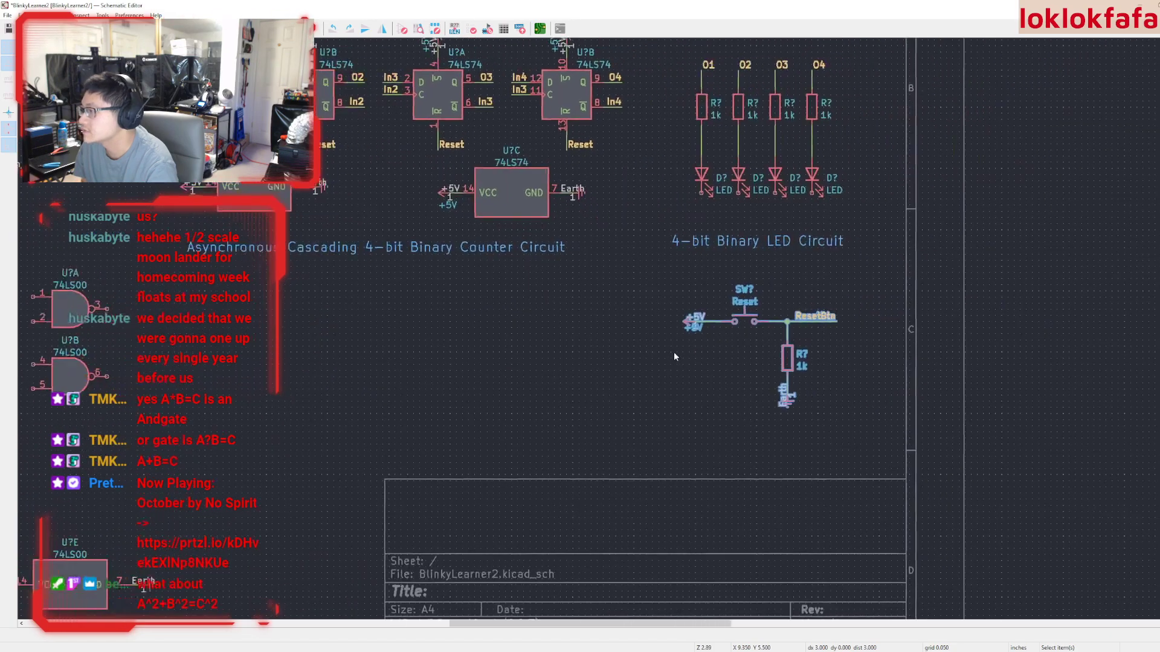
left_click(742, 240)
key("ctrl+d")
left_click(684, 441)
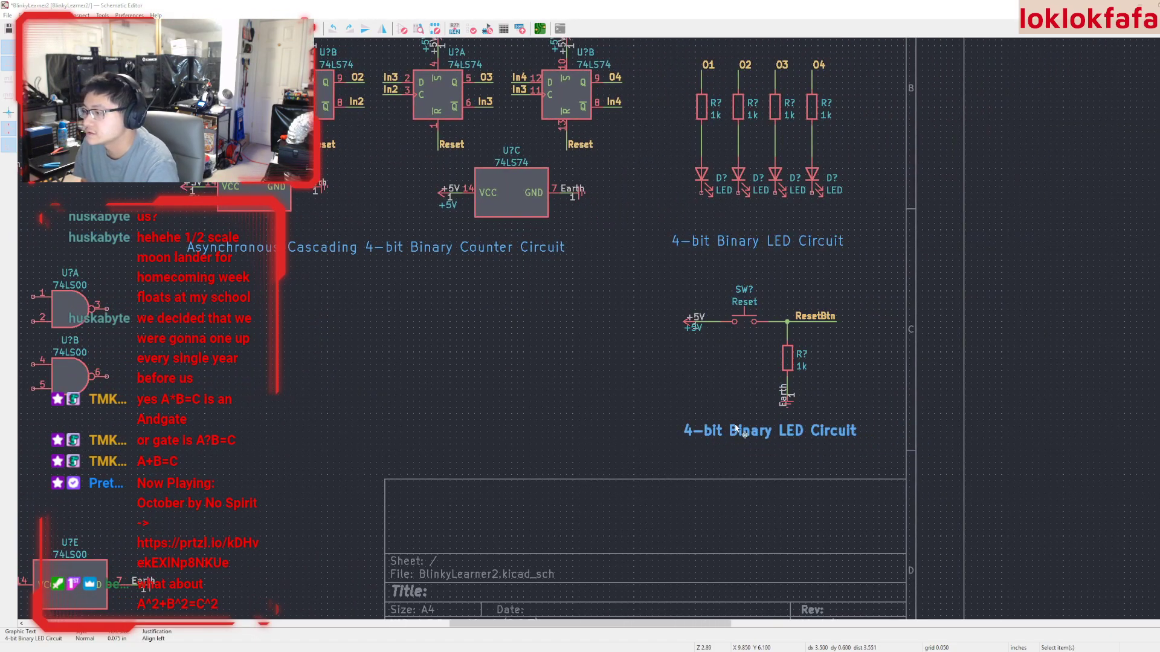
double_click(736, 426)
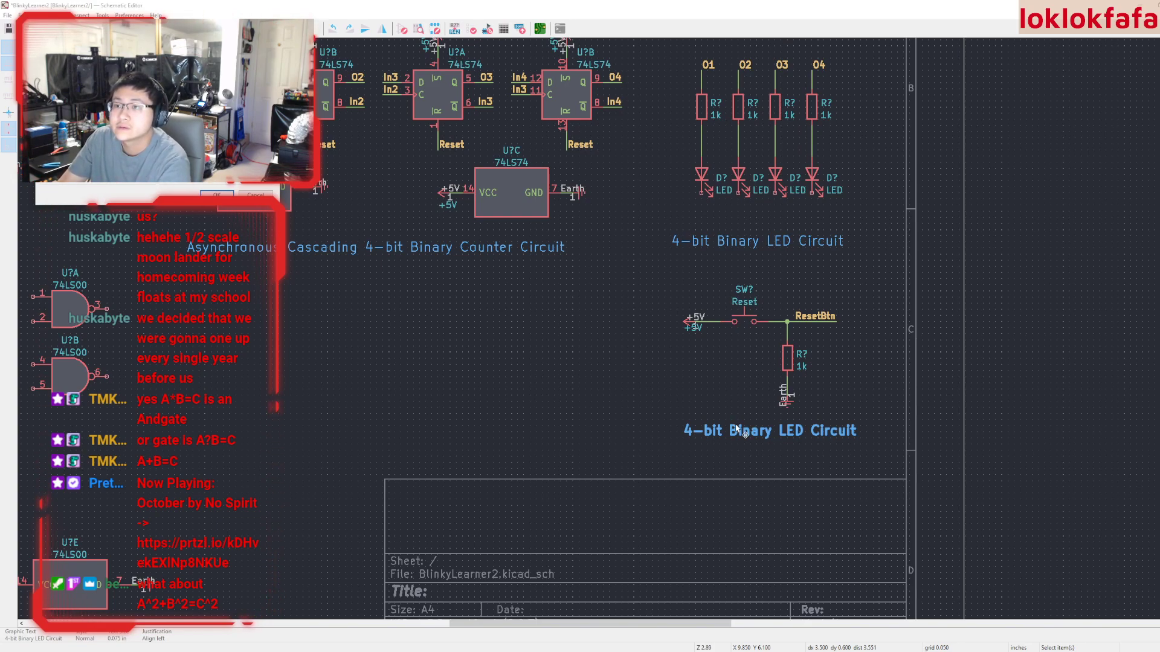
key("Return")
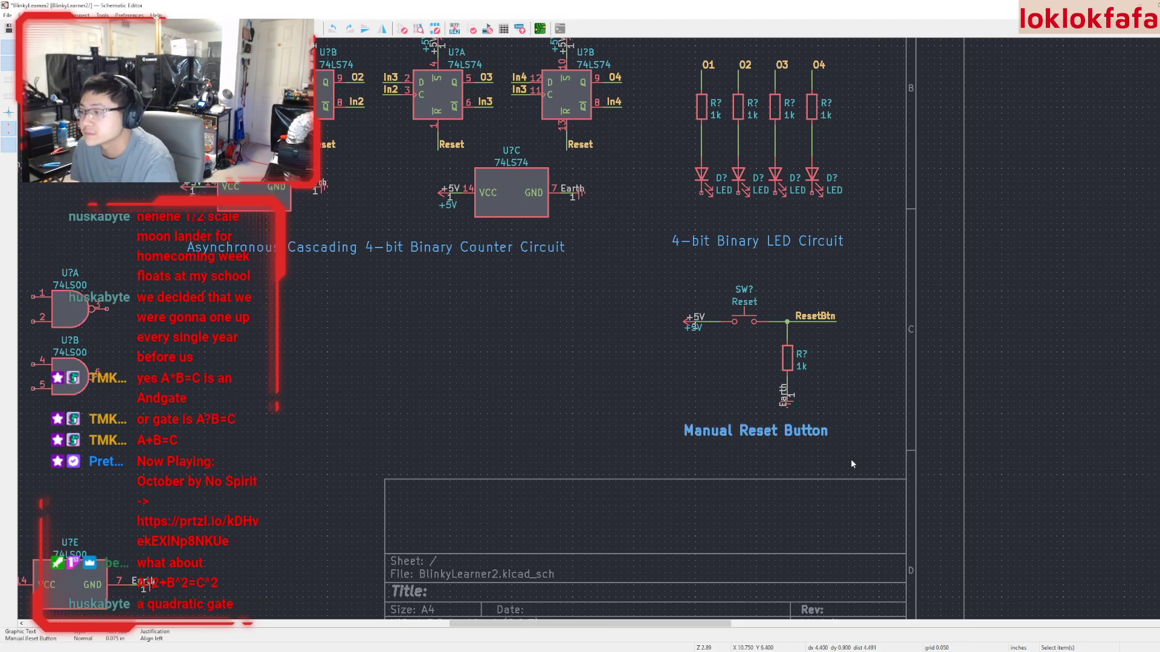
Nudge the Manual Reset Button title right to centre it beneath the reset button circuit
left_click(810, 430)
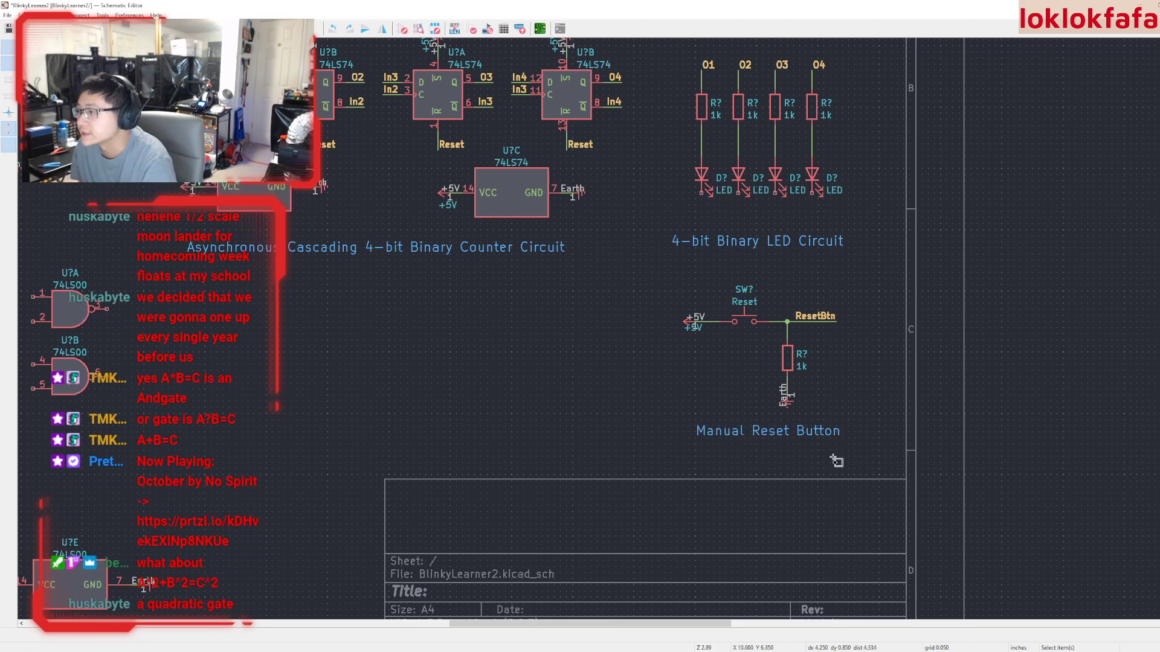
left_click_drag(856, 466, 677, 269)
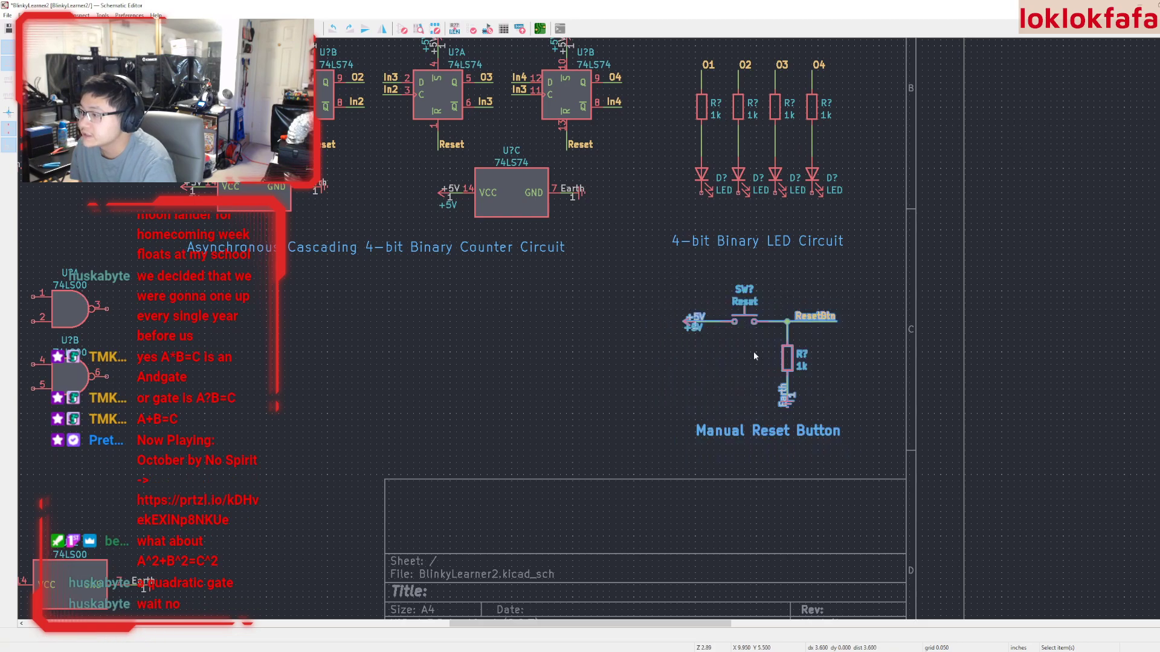
left_click(644, 441)
Move the six NAND gates of the second and third 74LS00 chips right, freeing space beside the first chip's gates
middle_click_drag(405, 365, 922, 428)
middle_click_drag(433, 376, 560, 265)
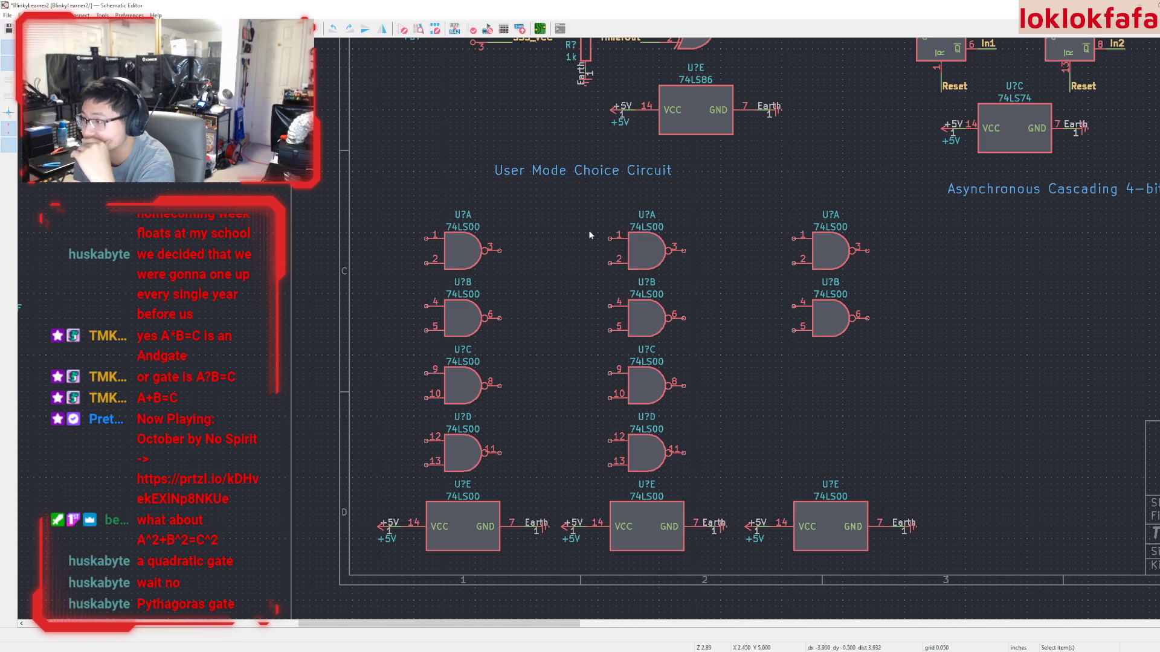
left_click_drag(568, 193, 941, 475)
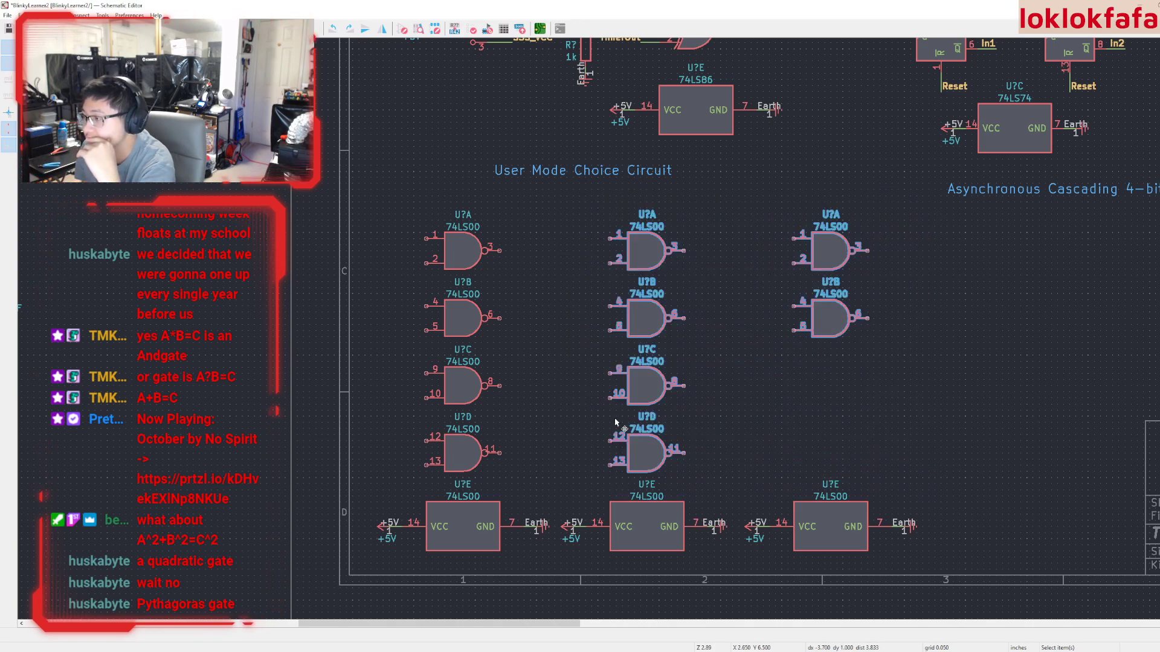
left_click_drag(642, 450, 820, 447)
left_click(560, 330)
Move the first 74LS00's gate C to the right of gates A and B, vertically centred between them
middle_click_drag(559, 330, 574, 367)
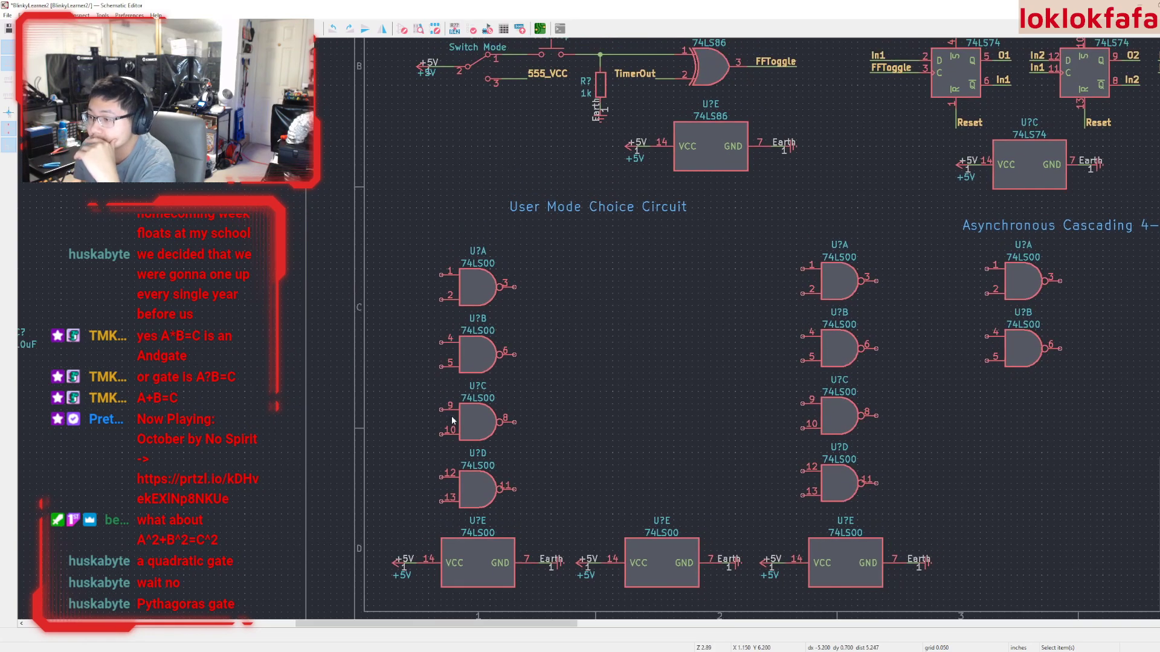
left_click_drag(478, 417, 567, 325)
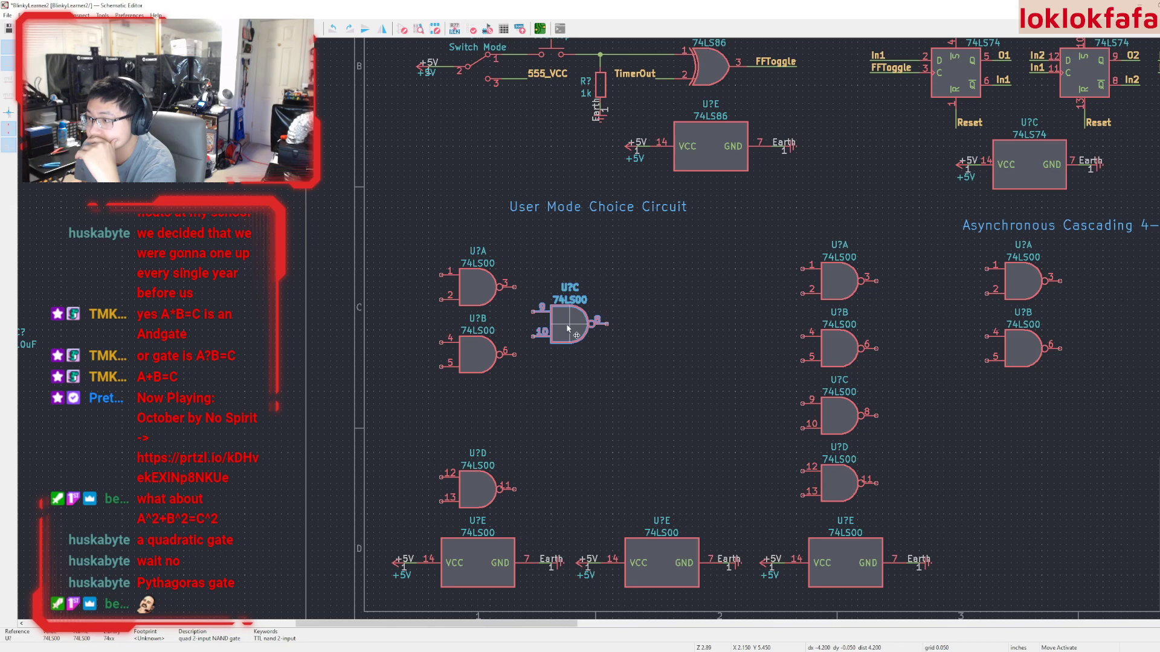
scroll(567, 326, "up", 5)
key("m")
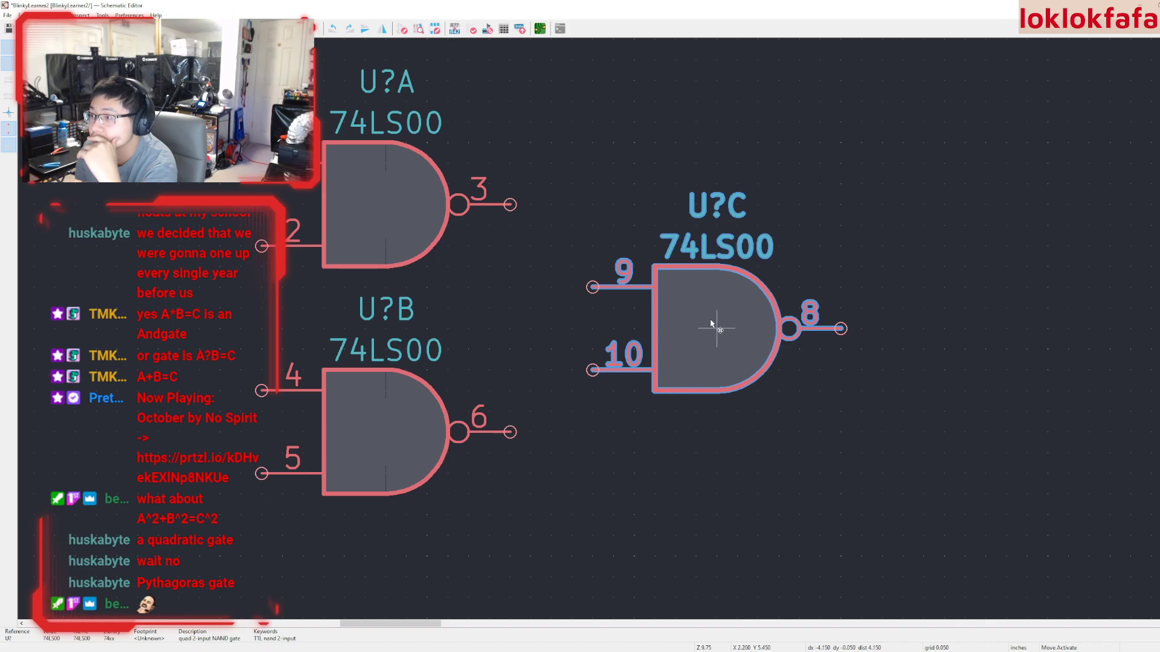
left_click(697, 328)
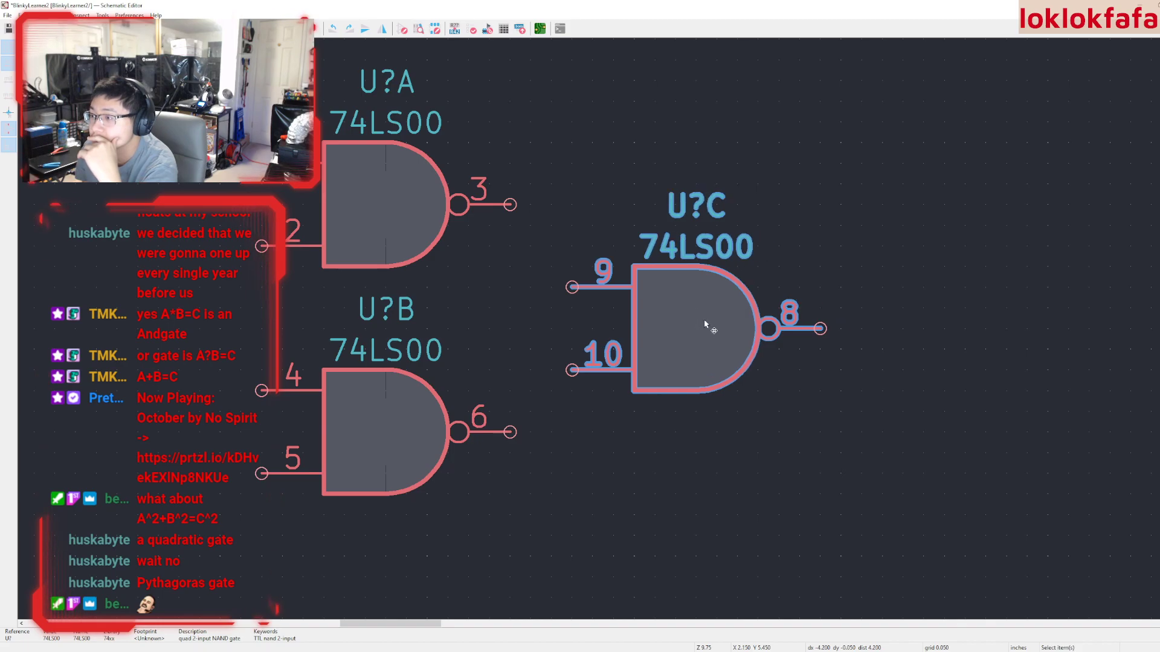
Wire gate B's output pin 6 to gate C's pin 10 and gate A's output pin 3 to pin 9
left_click(572, 370)
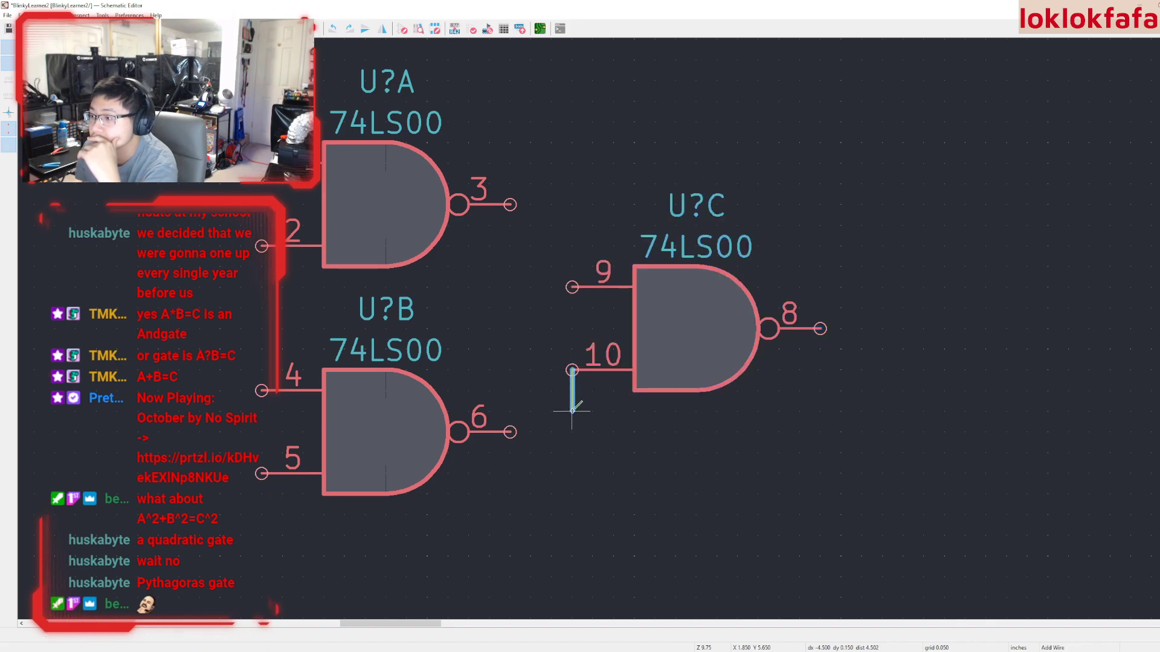
left_click(511, 431)
left_click(572, 287)
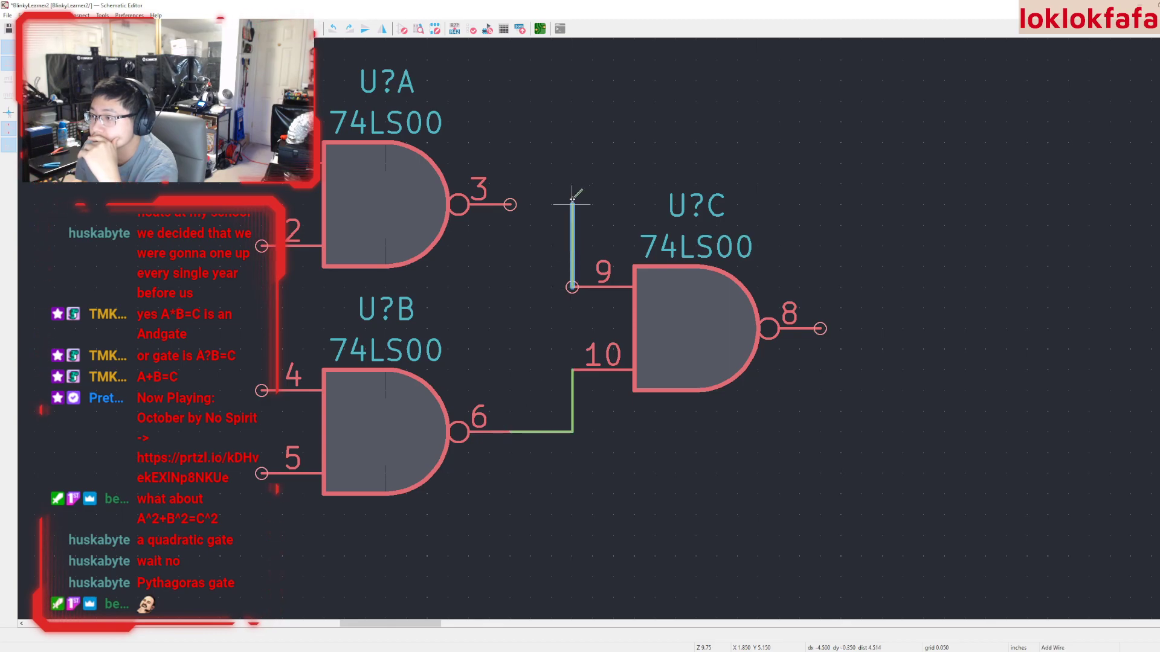
left_click(510, 204)
Tie together input pins 1 and 2 of gate A, and input pins 4 and 5 of gate B
scroll(593, 327, "down", 3)
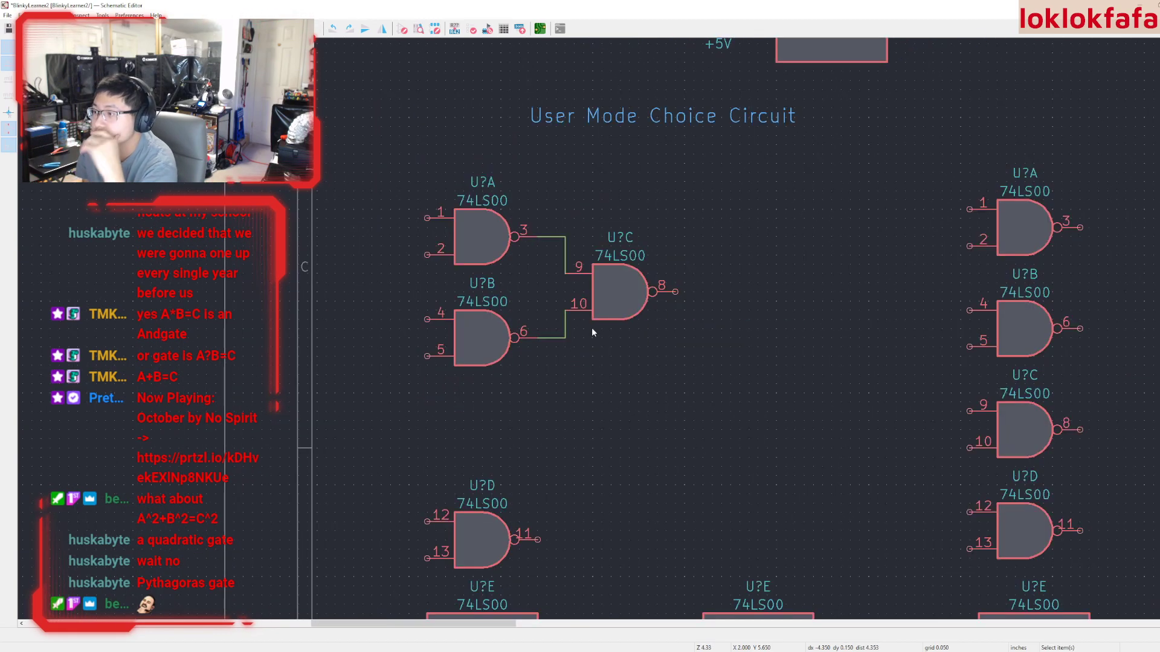
middle_click_drag(592, 329, 665, 394)
left_click(499, 282)
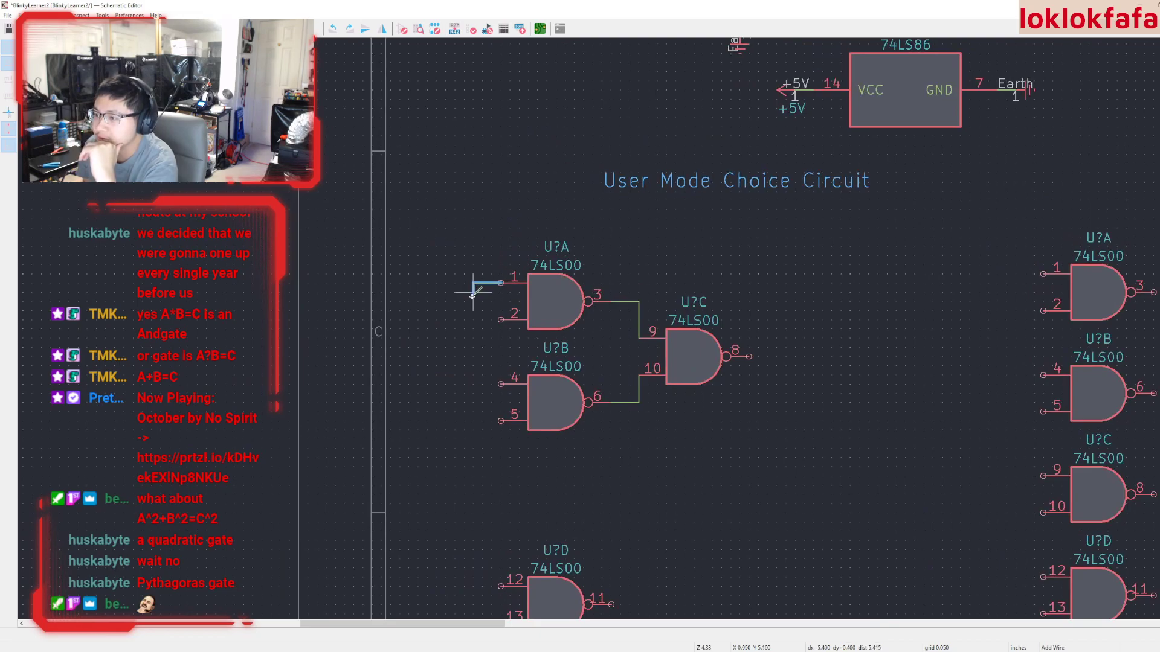
left_click(482, 320)
left_click(501, 318)
key("Escape")
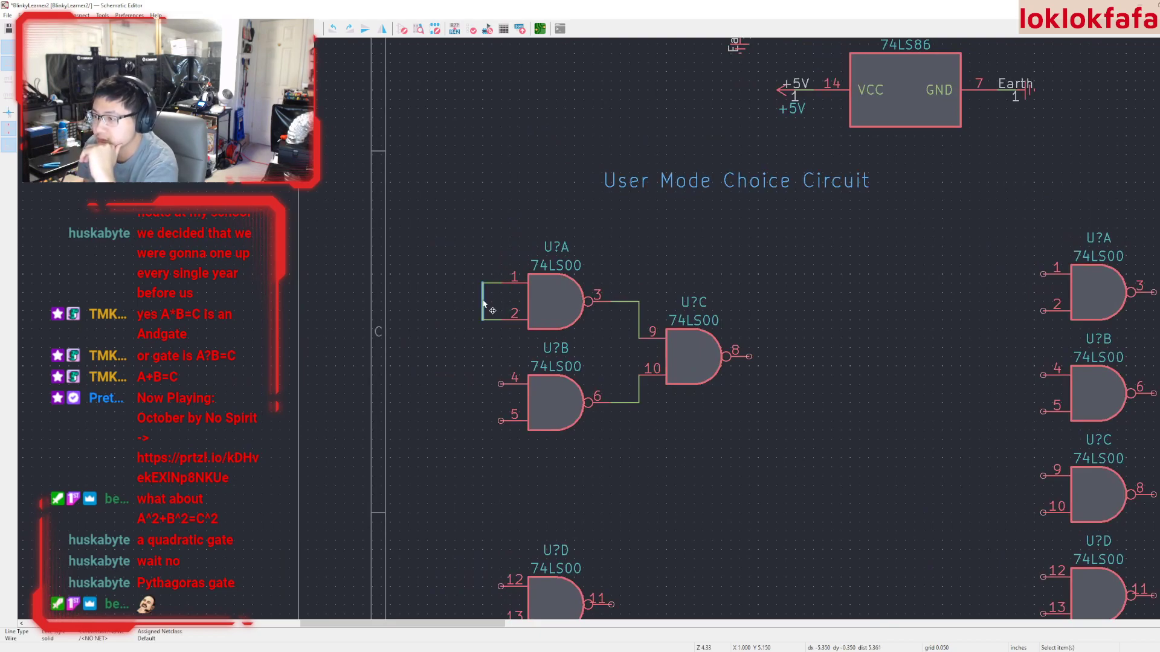
key("w")
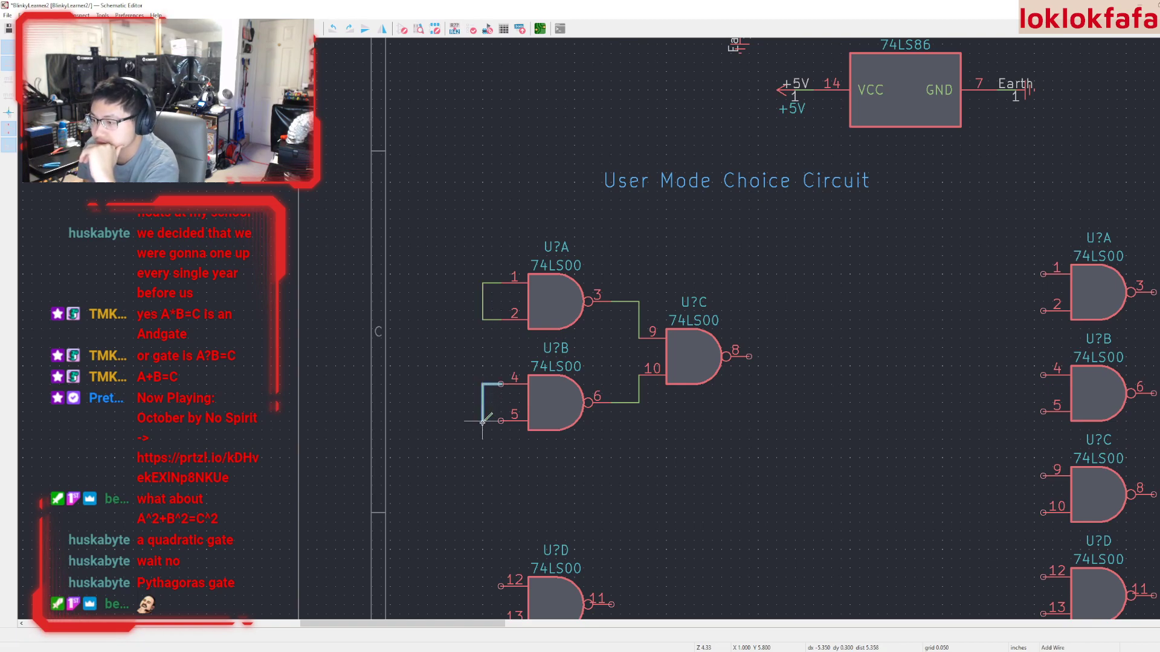
left_click(501, 420)
key("Escape")
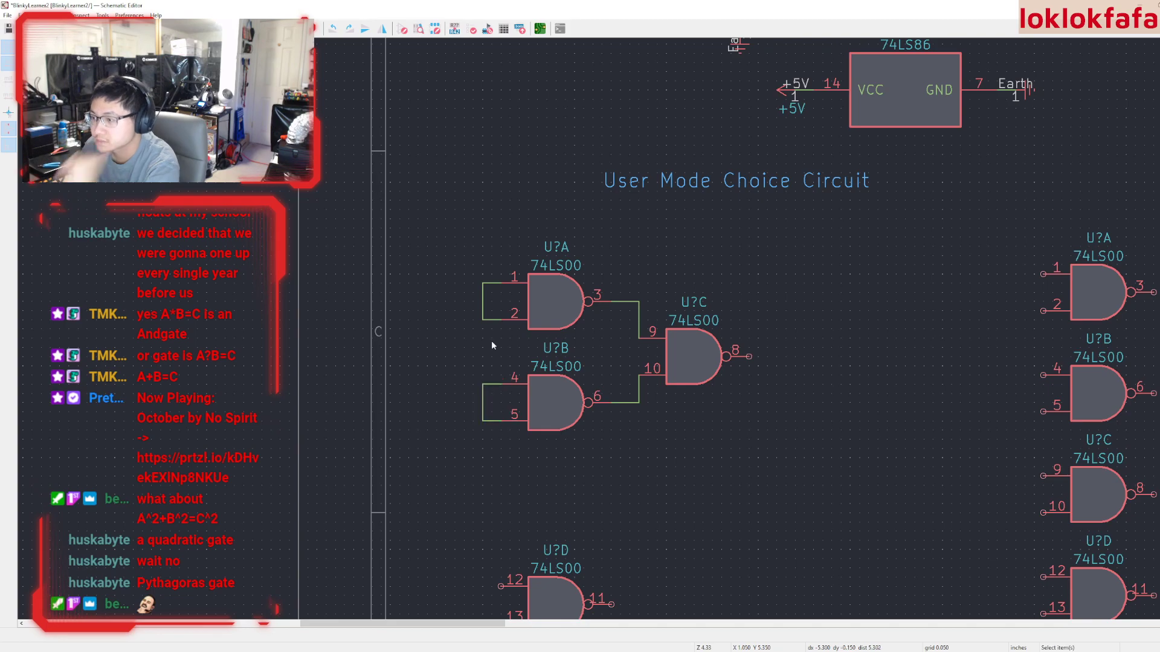
Extend a short wire left from the middle of gate A's tied inputs, with a junction where they meet
scroll(473, 317, "down", 2)
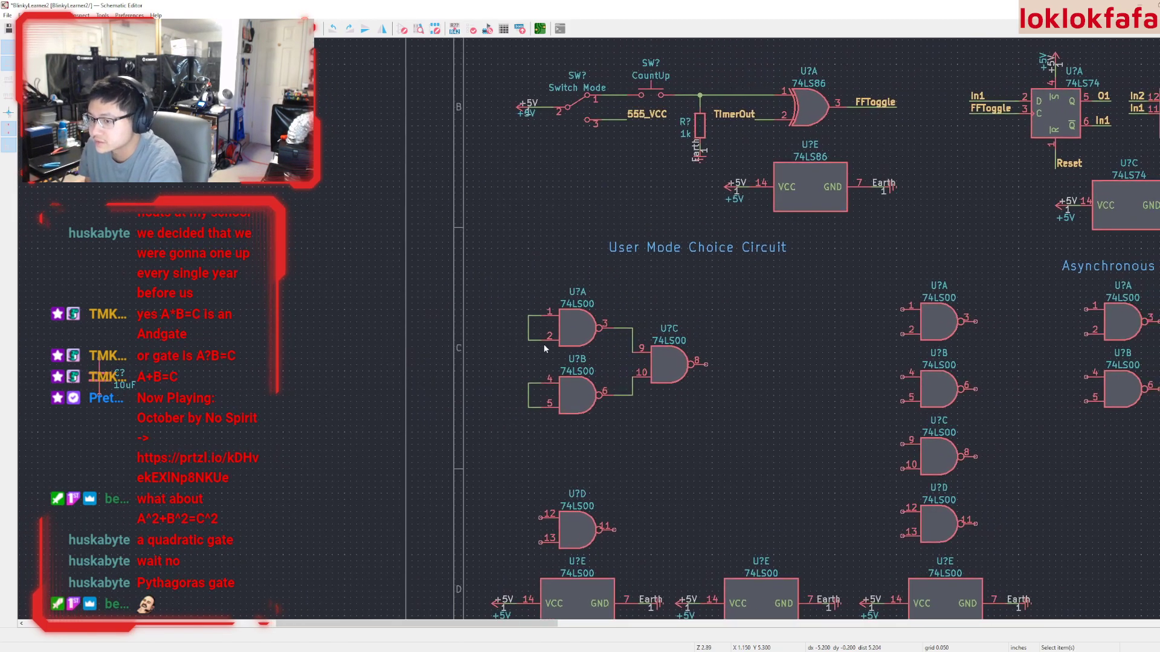
scroll(534, 325, "up", 2)
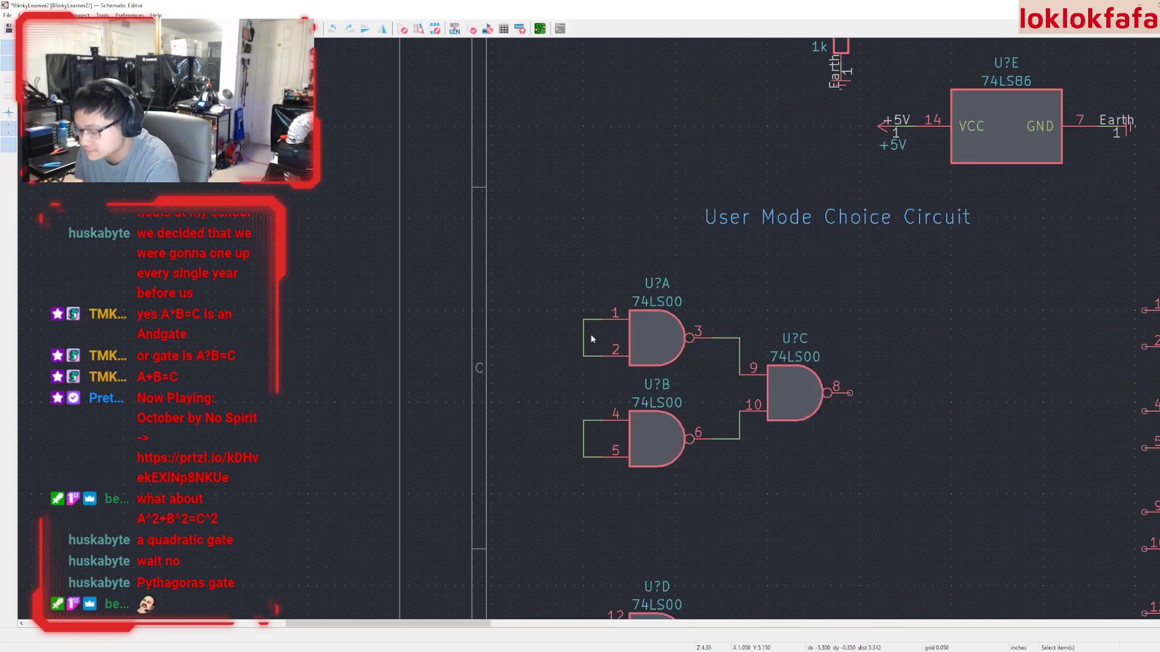
key("j")
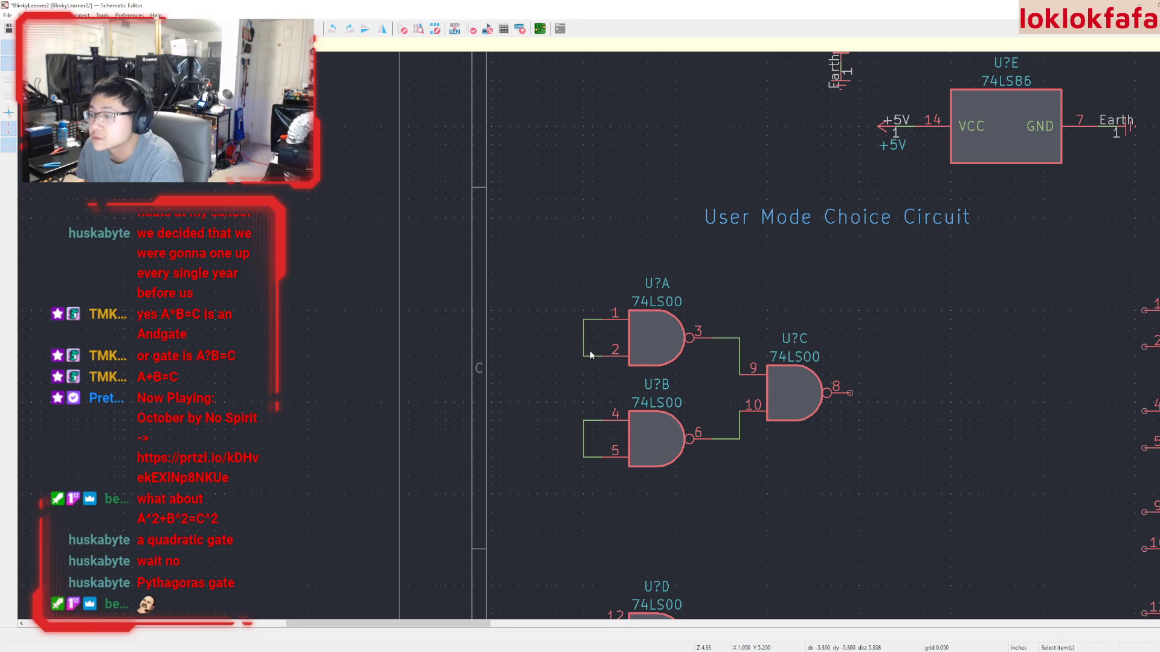
key("w")
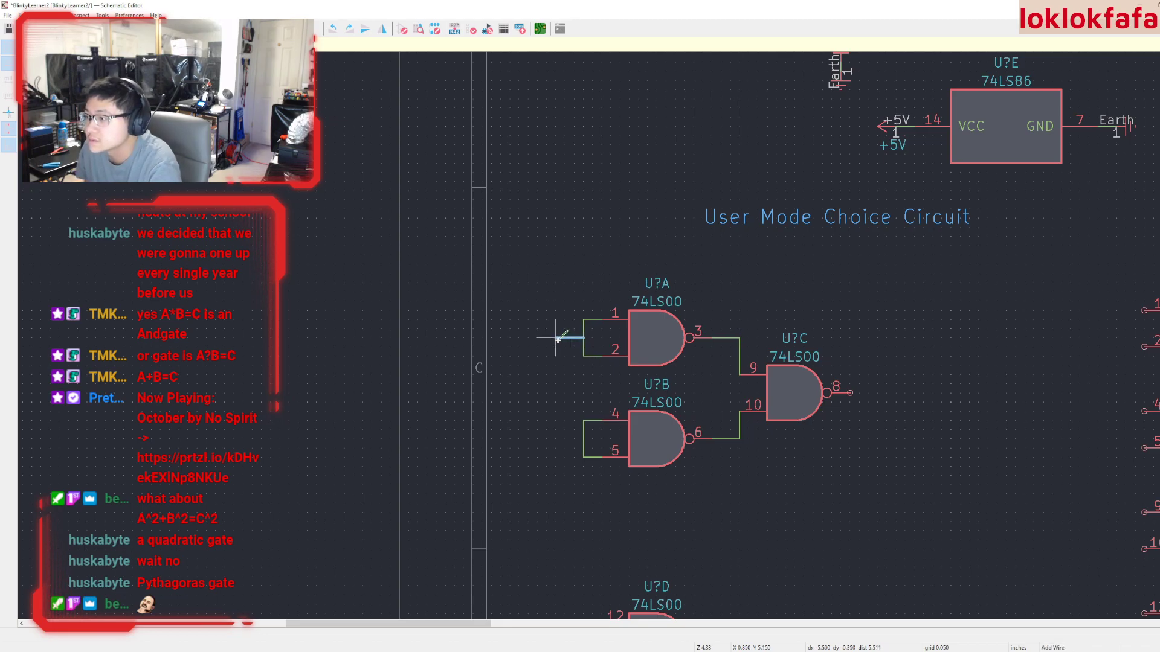
double_click(547, 338)
key("Escape")
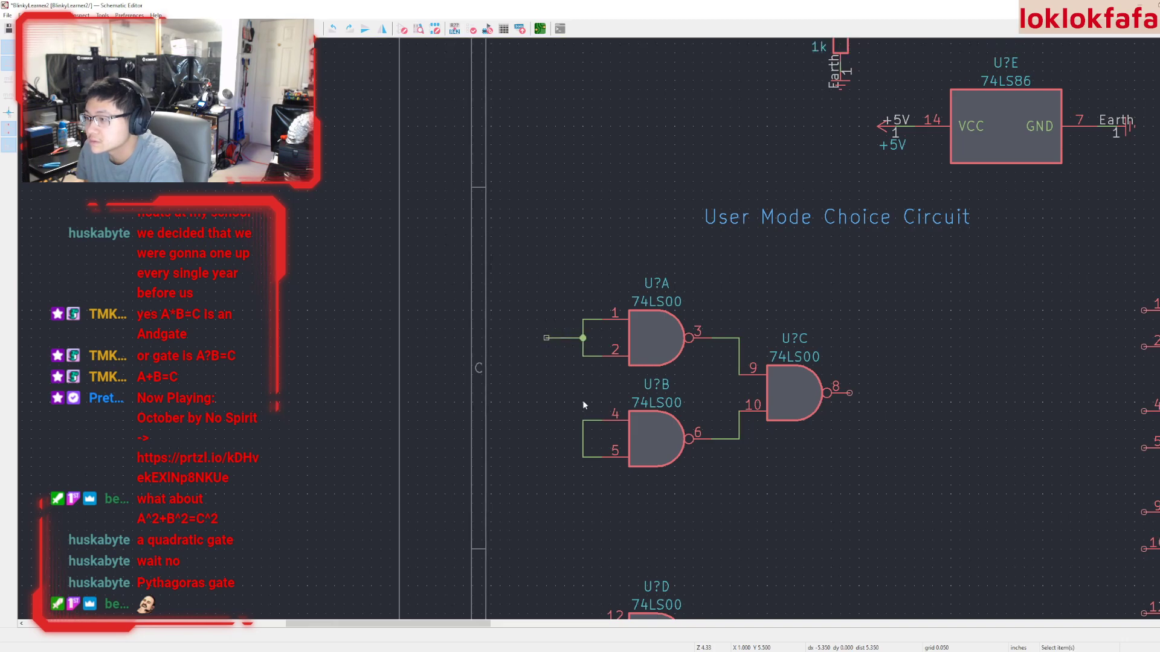
Duplicate the ResetBtn label onto gate A's input wire and lengthen the wire leftward to span the label
scroll(615, 307, "down", 3)
middle_click_drag(748, 326, 667, 345)
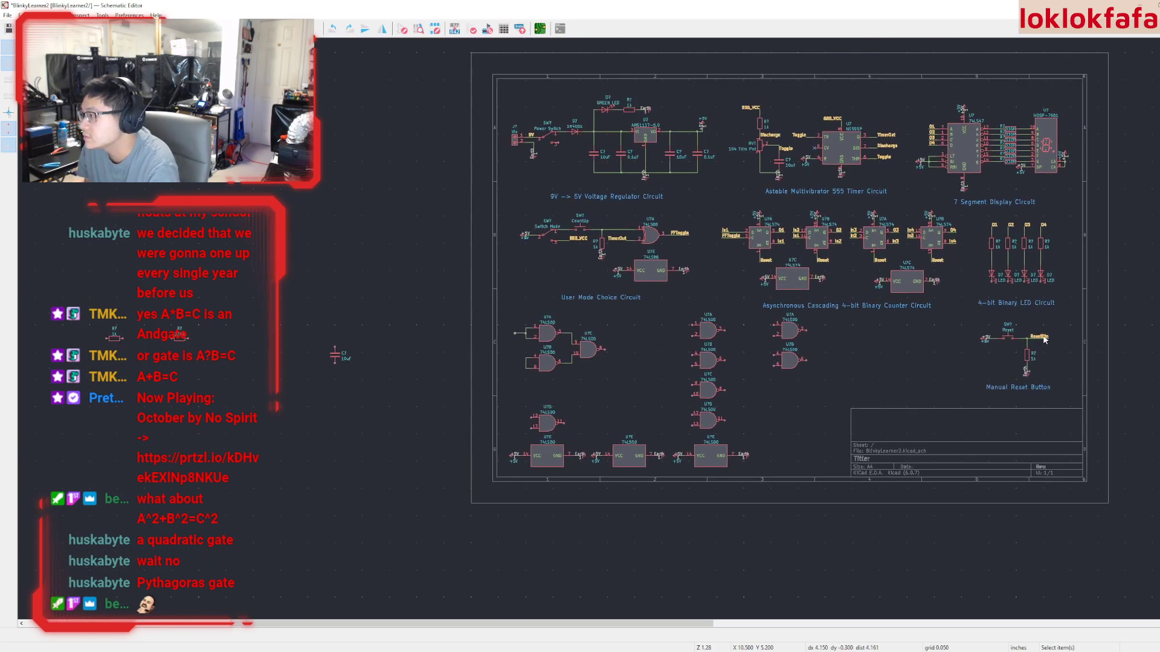
key("ctrl+d")
scroll(547, 345, "up", 8)
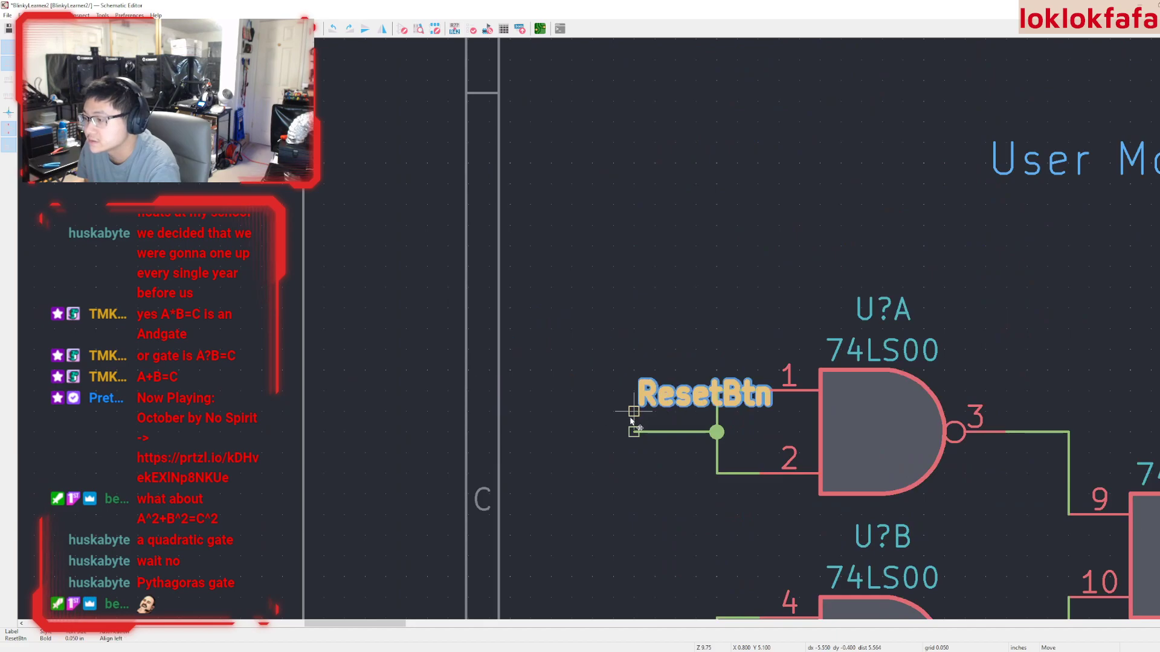
left_click(632, 431)
left_click(551, 437)
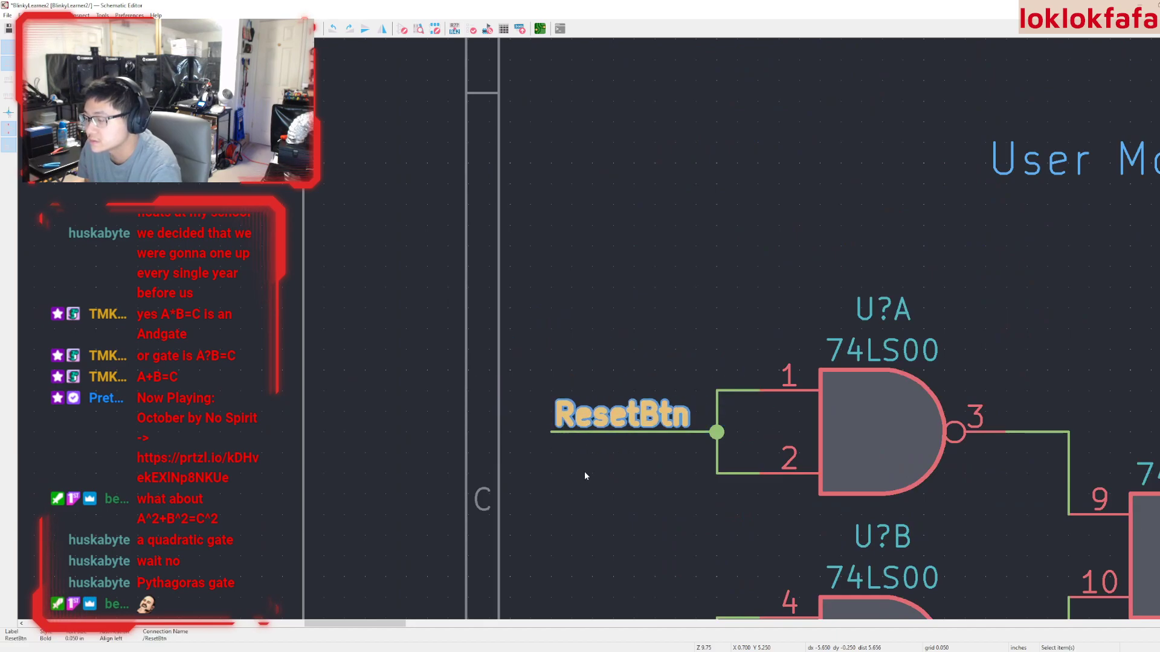
Extend a wire left from the middle of gate B's tied inputs, ending level with the left end of the ResetBtn wire
scroll(585, 471, "down", 2)
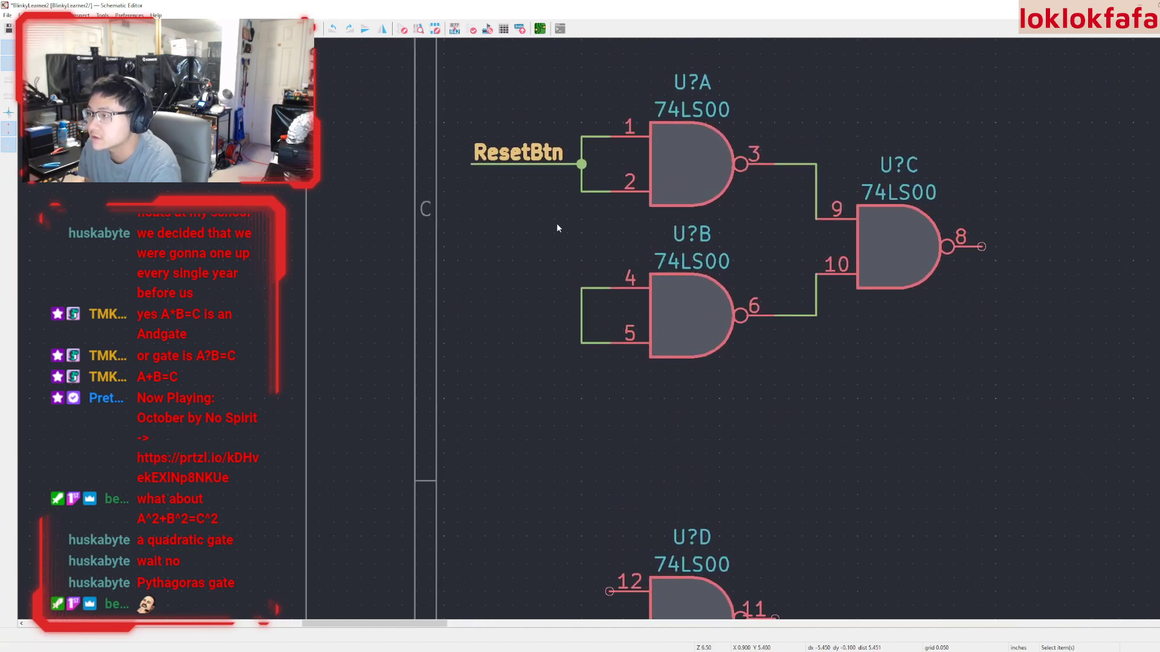
key("w")
left_click(581, 315)
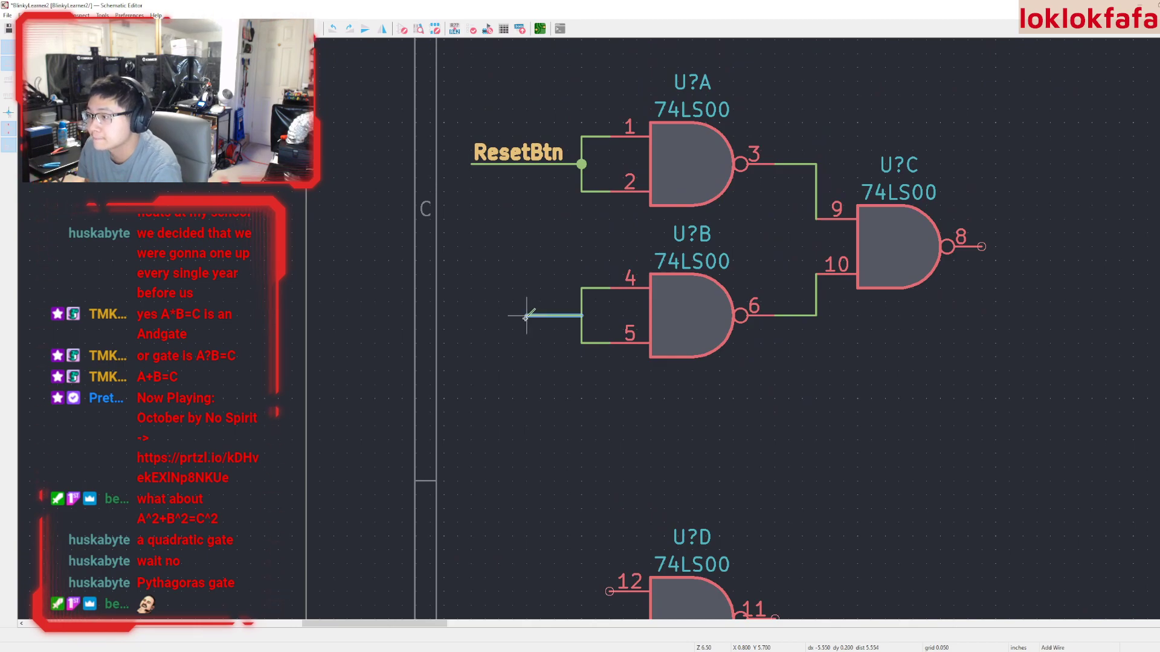
double_click(471, 315)
key("Escape")
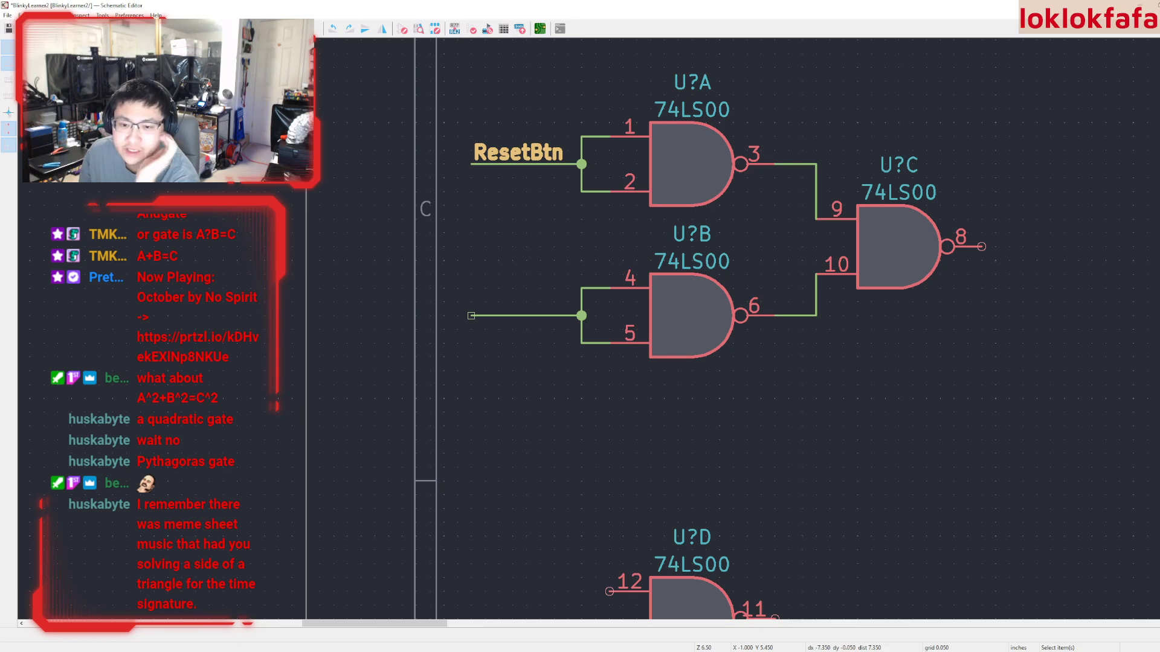
Extend a short output wire to the right from gate C's pin 8
middle_click_drag(608, 388, 366, 383)
scroll(366, 383, "down", 2)
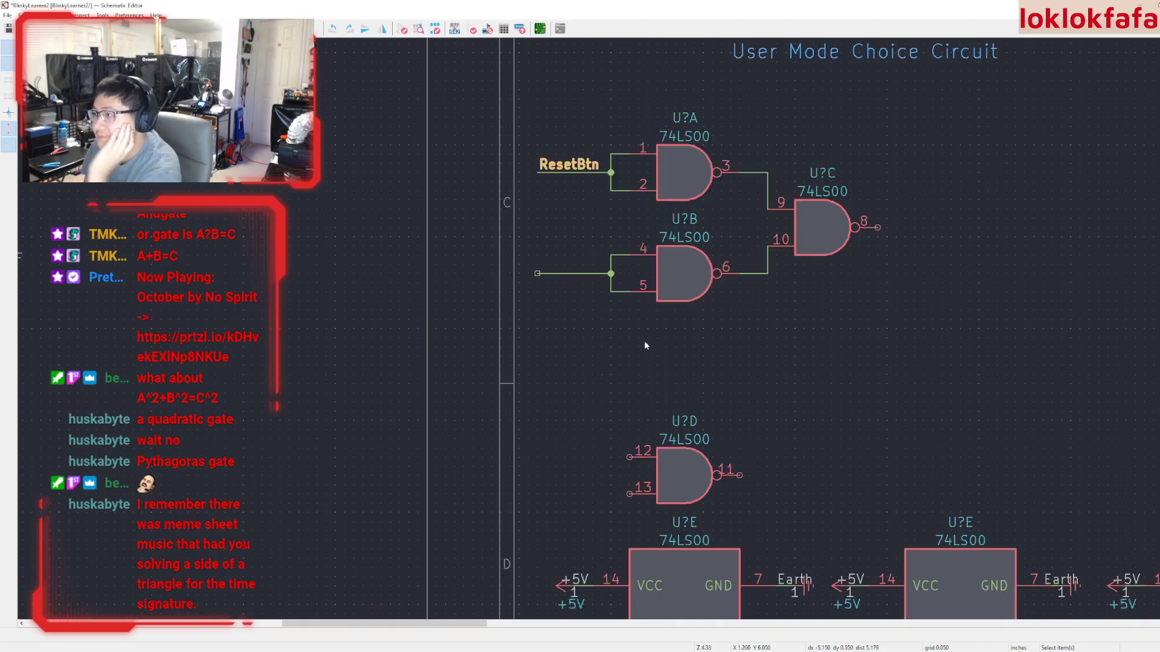
scroll(911, 331, "up", 2)
middle_click_drag(588, 332, 505, 479)
scroll(505, 479, "down", 2)
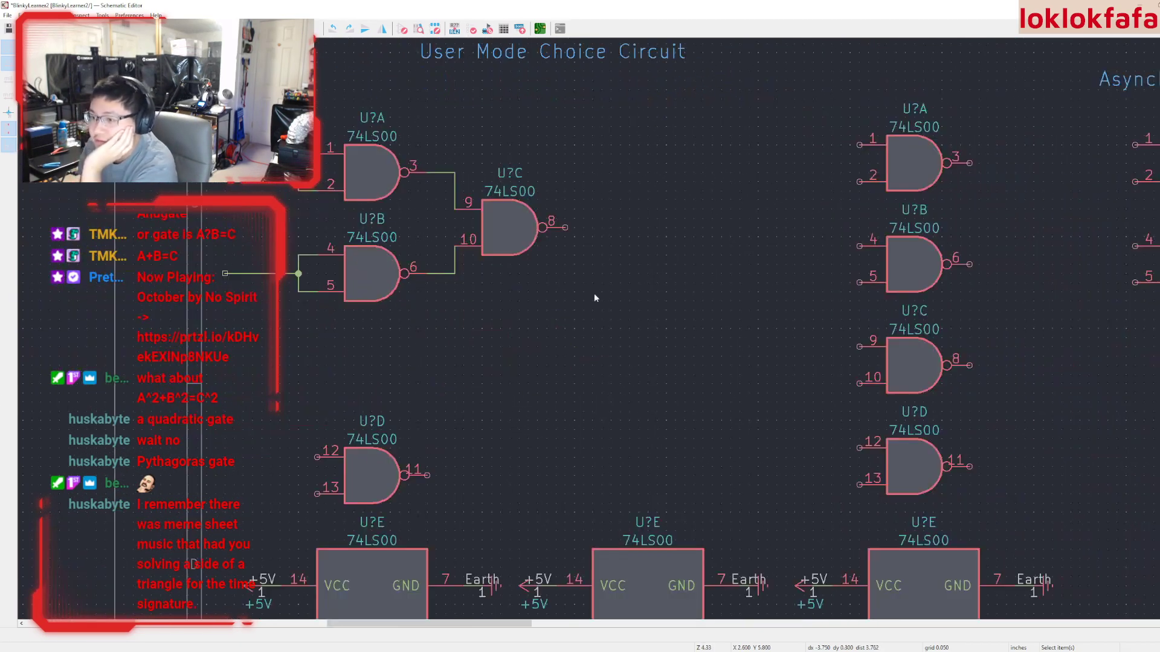
left_click(564, 226)
double_click(611, 227)
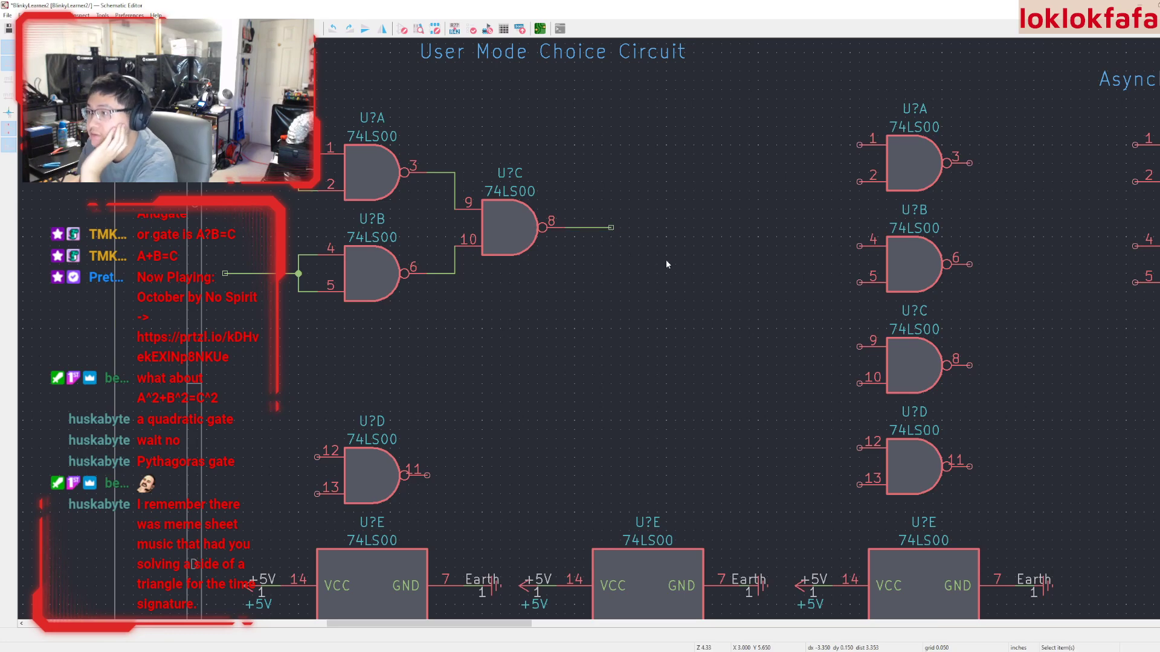
Duplicate the counter's Reset label onto gate C's output wire and align it with the wire's end
middle_click_drag(639, 288, 508, 419)
scroll(592, 331, "down", 2)
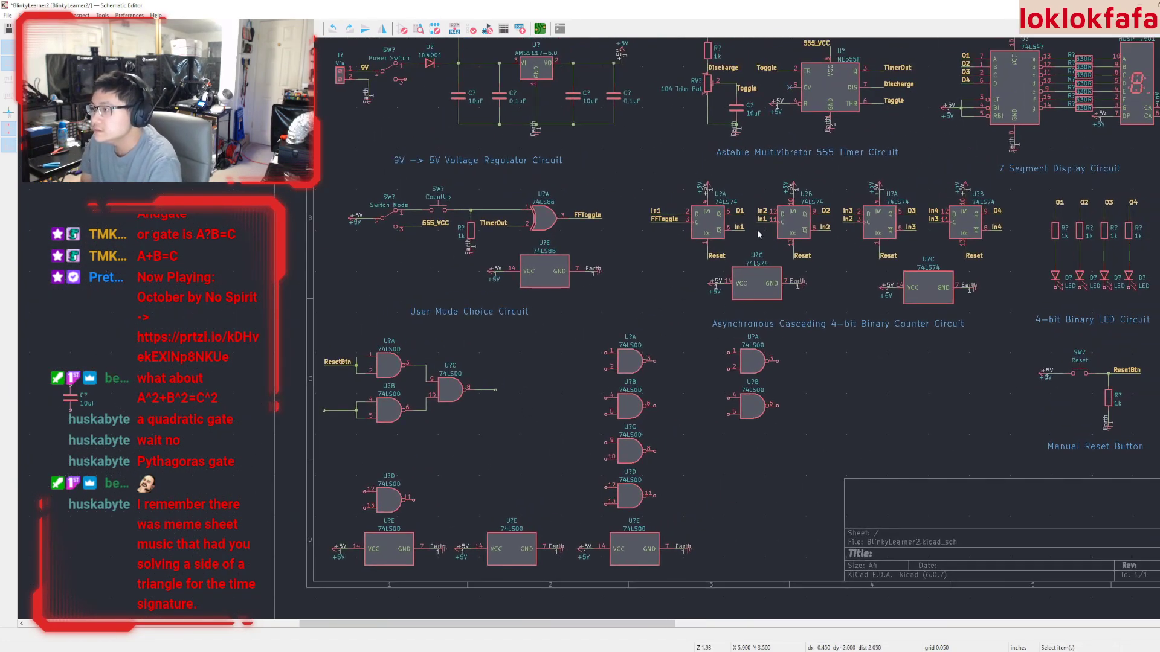
left_click(724, 261)
key("ctrl+d")
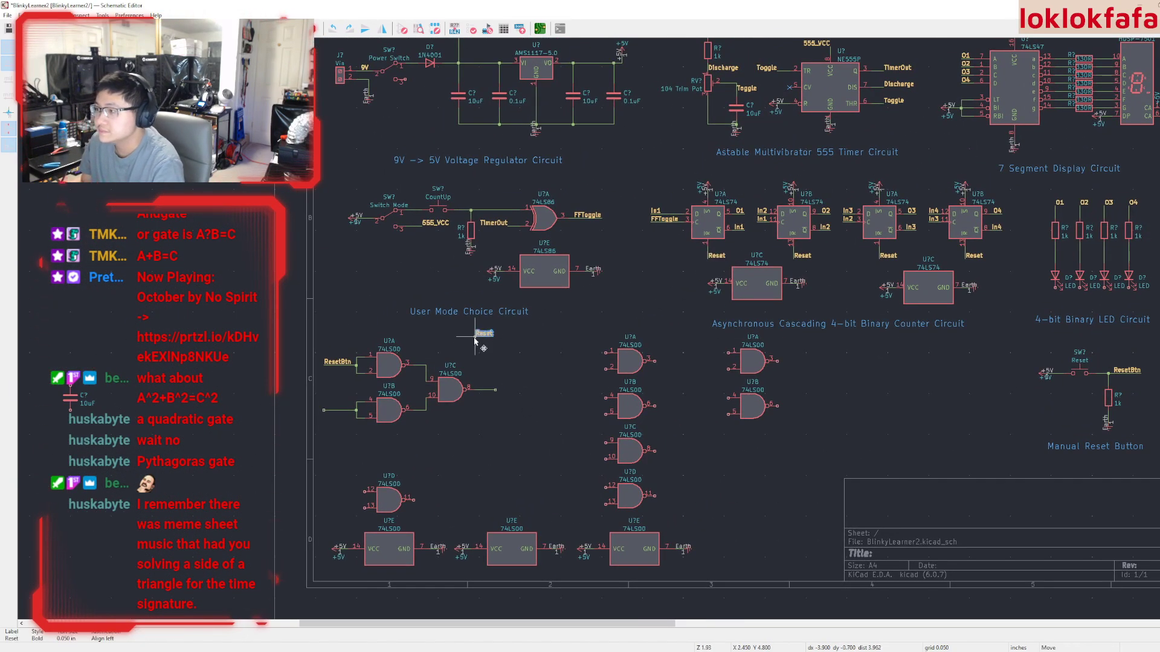
left_click(495, 388)
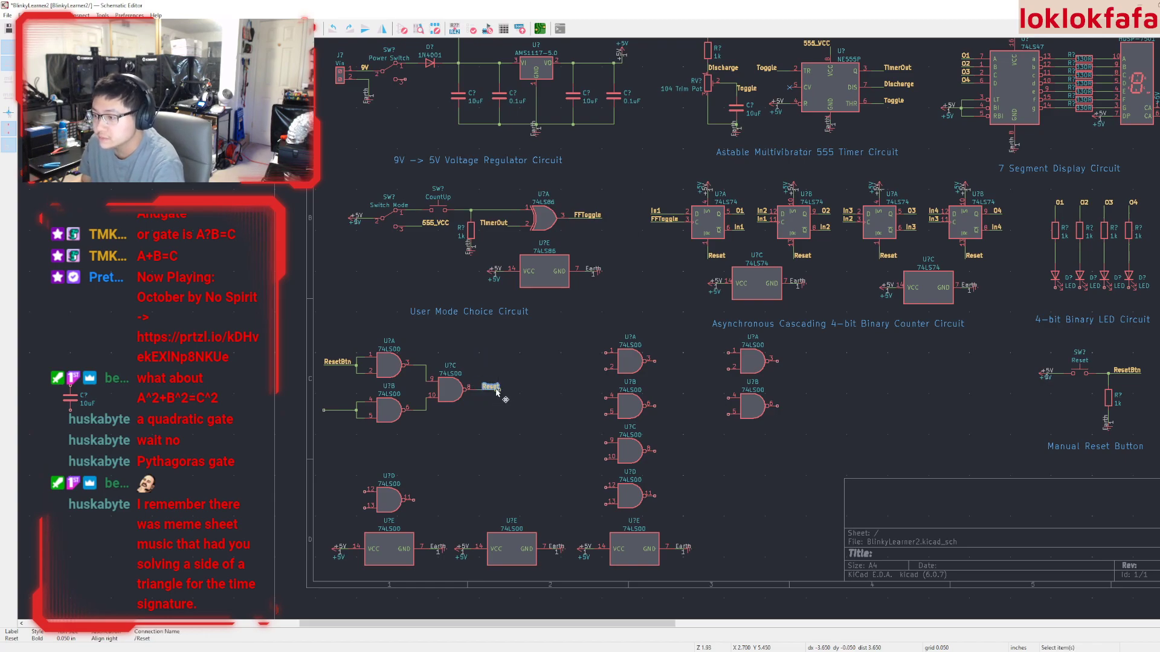
scroll(502, 394, "up", 3)
key("m")
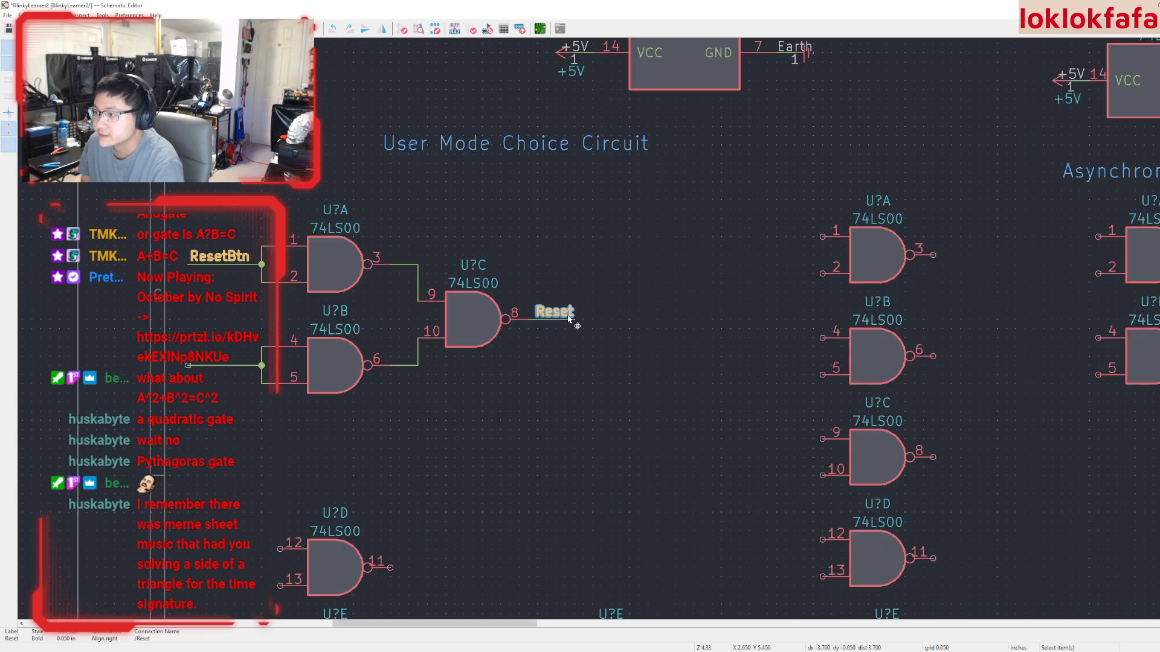
left_click(576, 324)
scroll(594, 328, "down", 2)
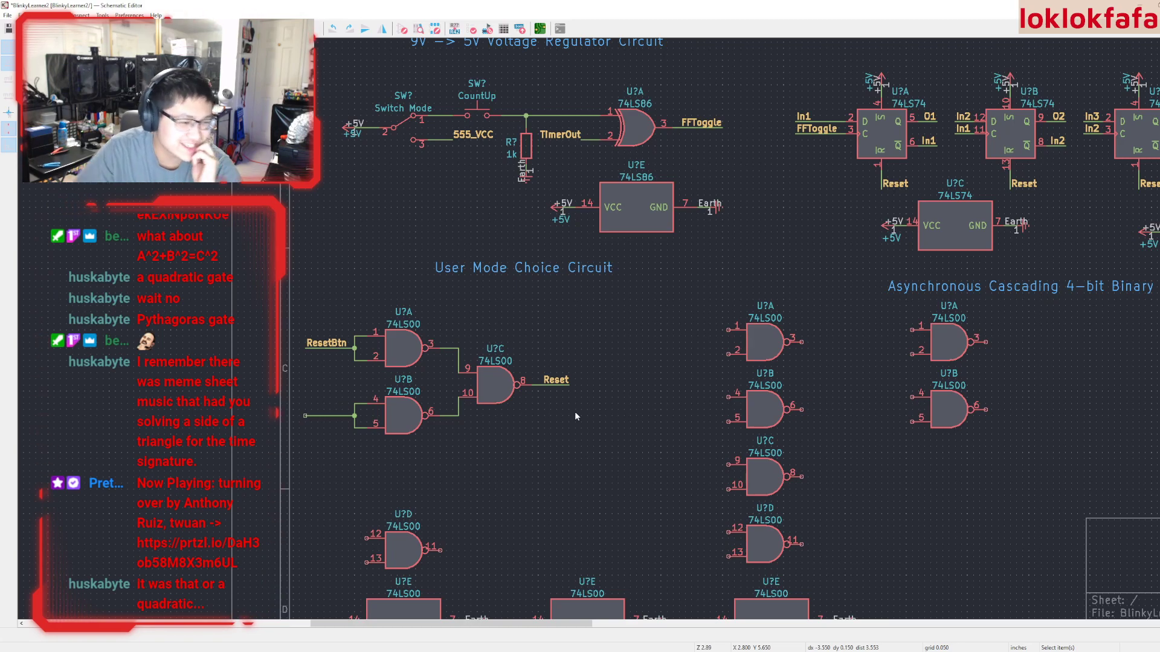
Duplicate the ResetBtn label onto gate B's input wire and rename the copy 9Reset
scroll(589, 337, "up", 2)
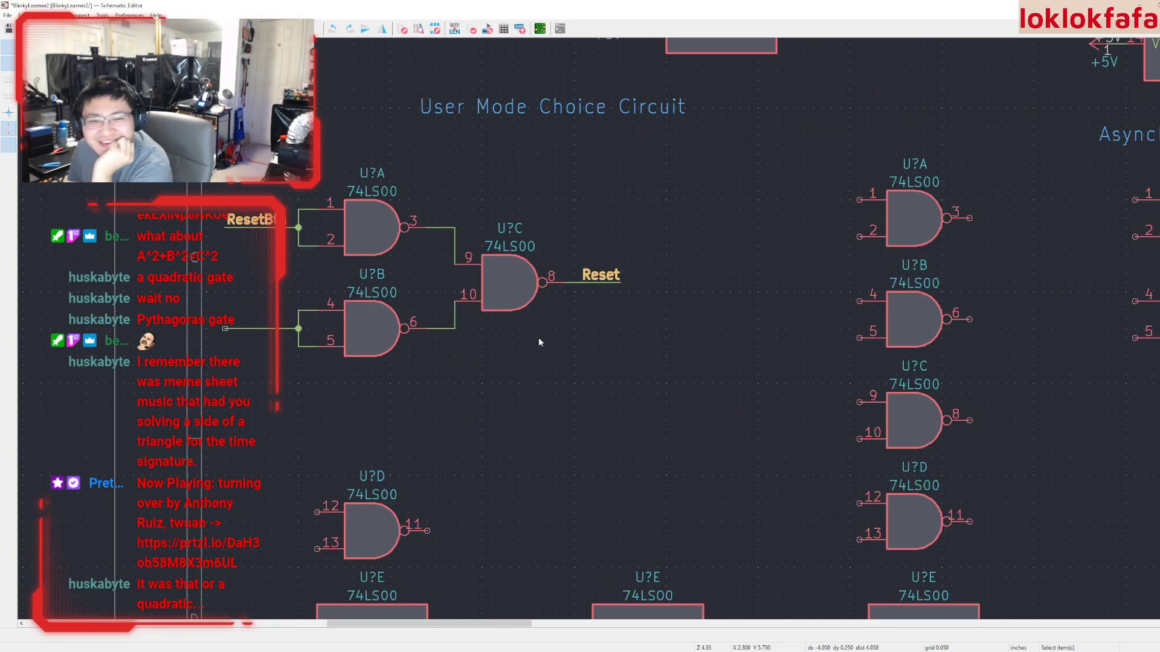
middle_click_drag(539, 343, 646, 357)
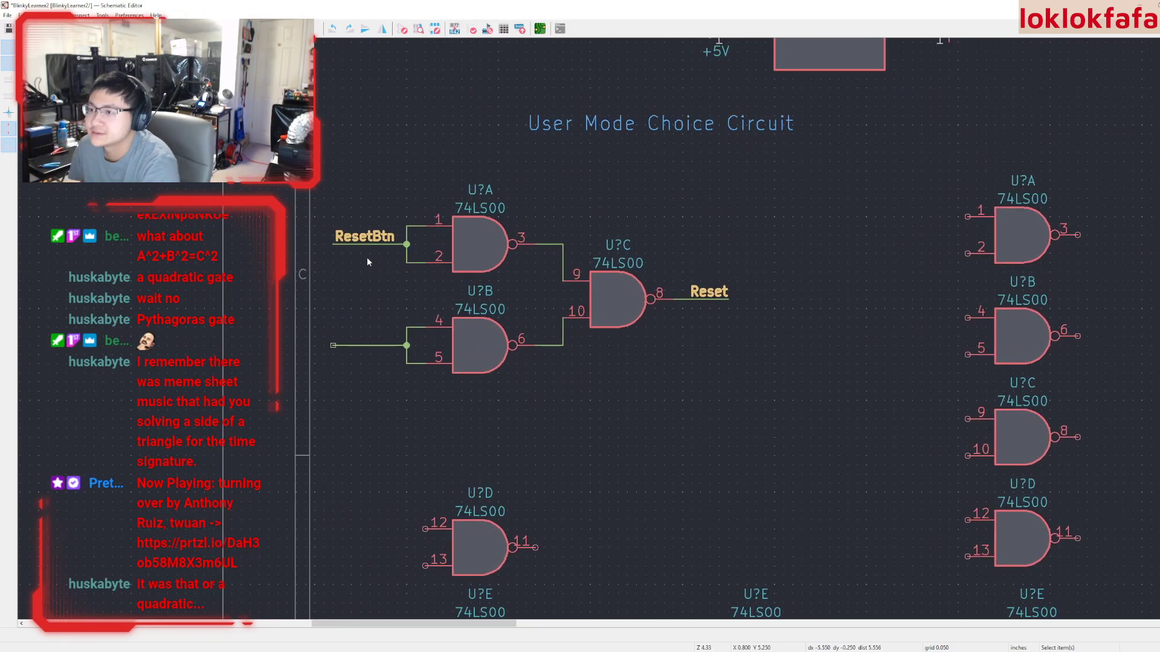
left_click(369, 237)
key("ctrl+d")
left_click(333, 346)
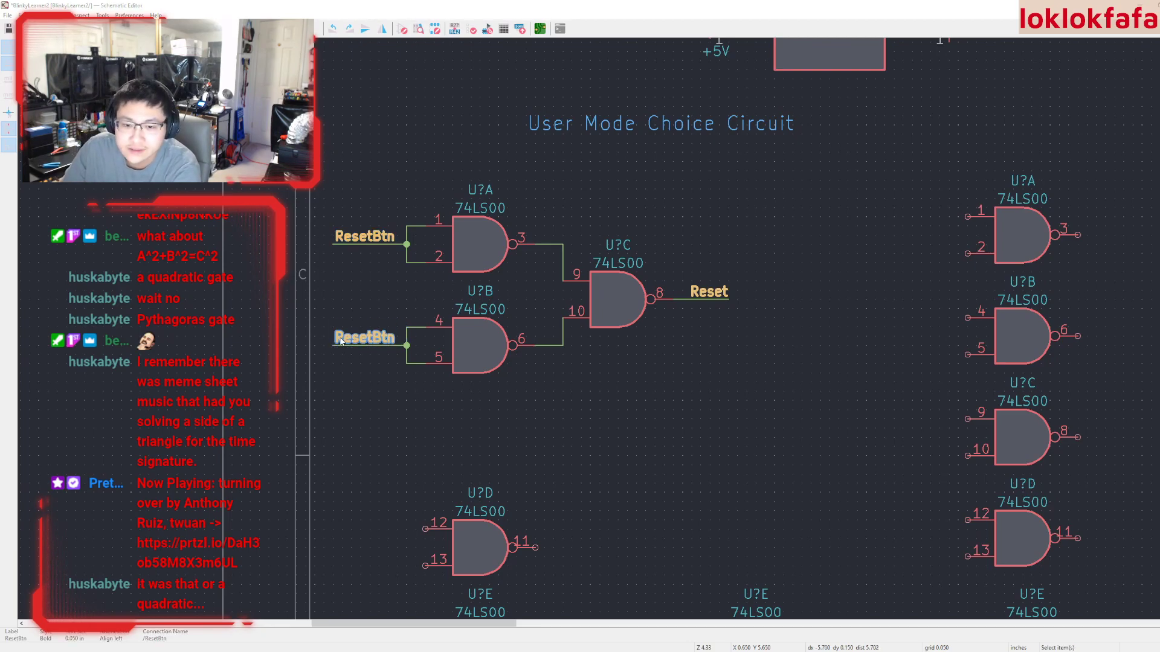
type("9Reset")
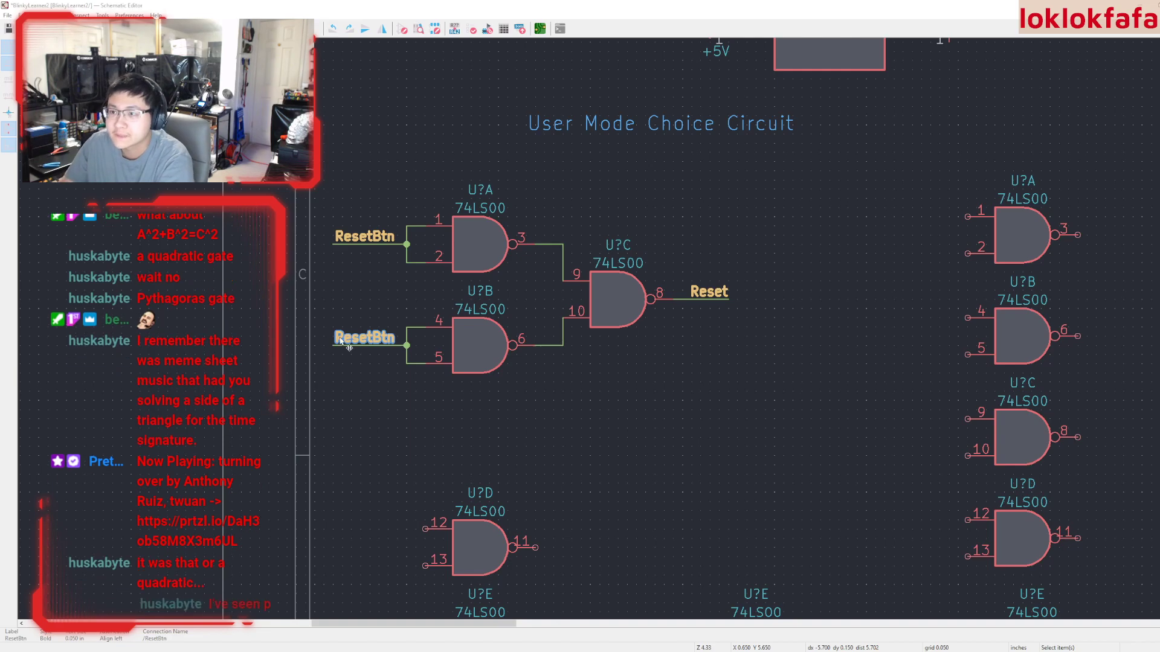
key("Return")
scroll(349, 346, "down", 2)
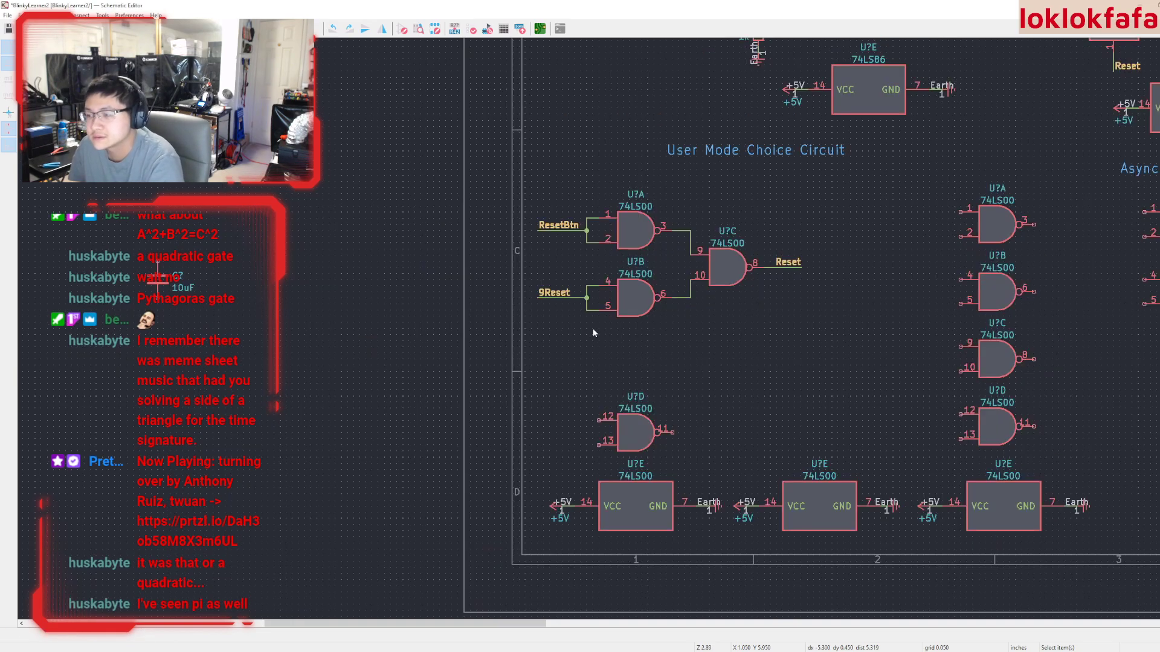
Rename the label on gate B's input wire to 9Max, and finally to Max9
left_click(545, 322)
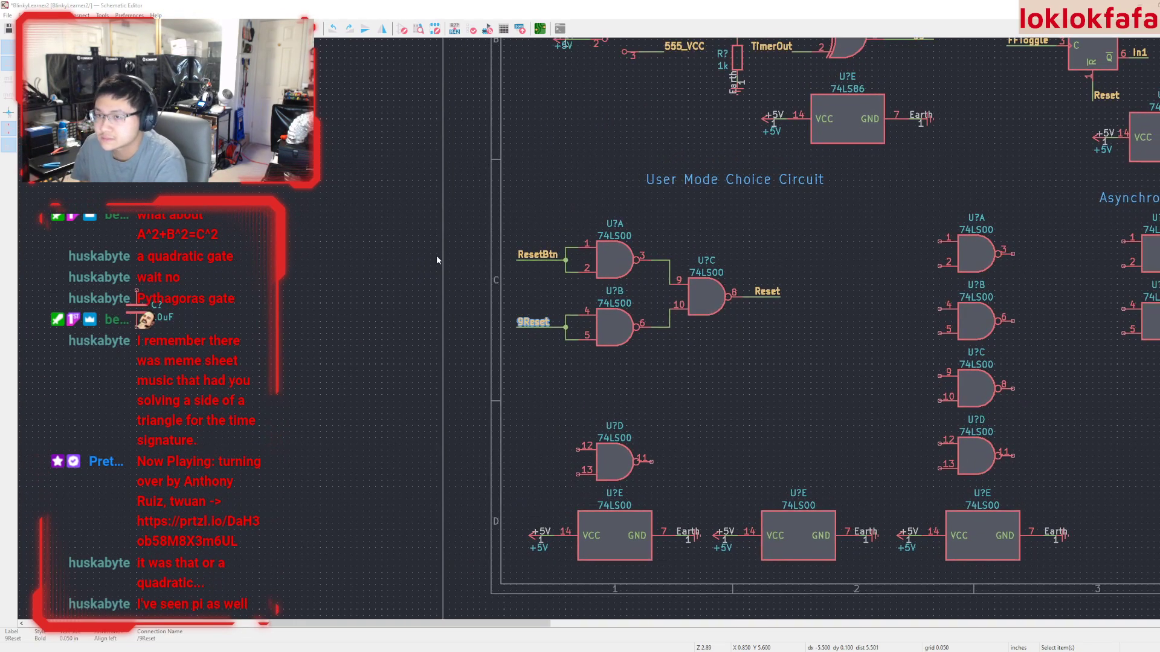
type("9Max")
key("Return")
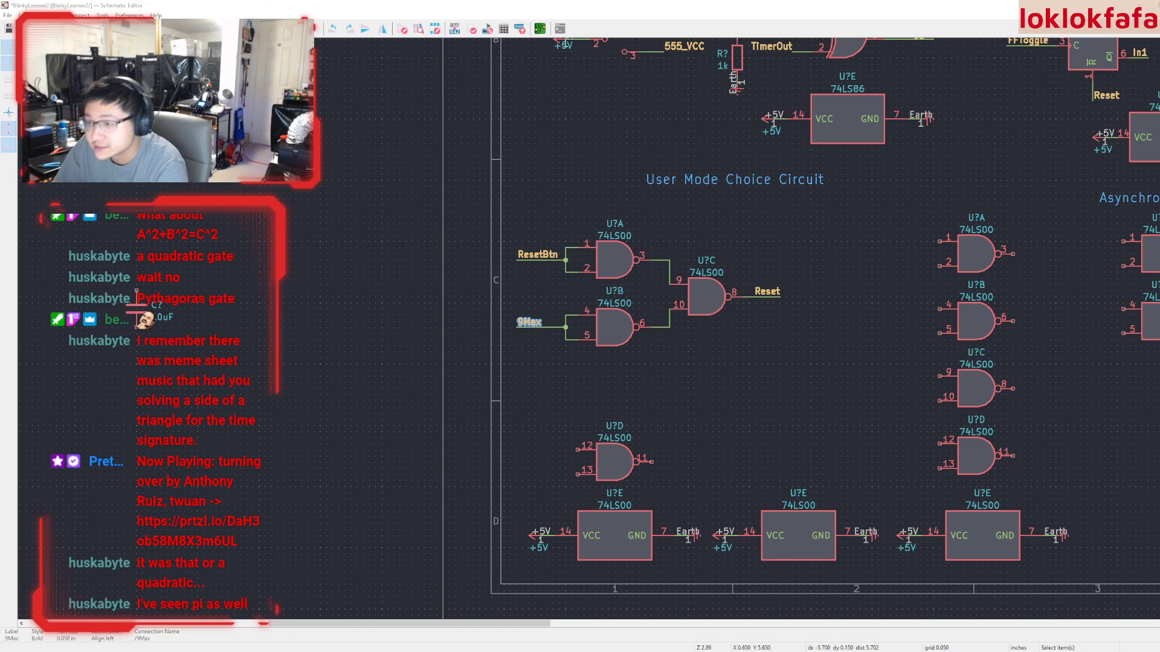
type("Max9")
key("Return")
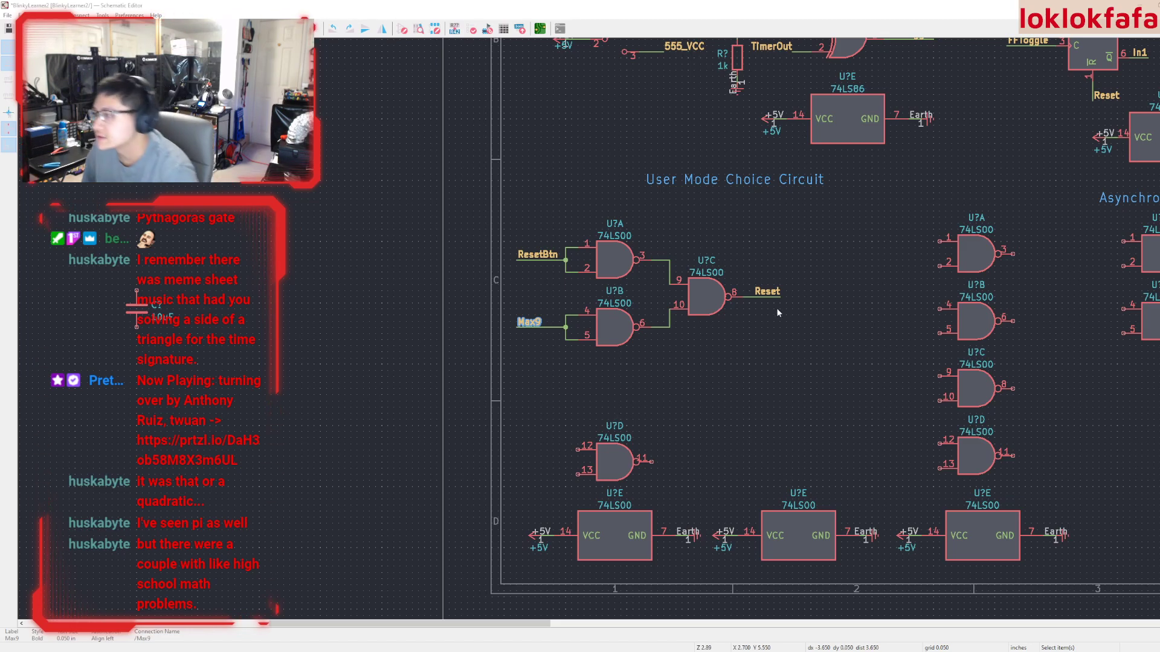
Move the whole wired reset gate group, including its ResetBtn, Max9 and Reset labels, slightly down from the User Mode Choice Circuit title
scroll(778, 312, "down", 2)
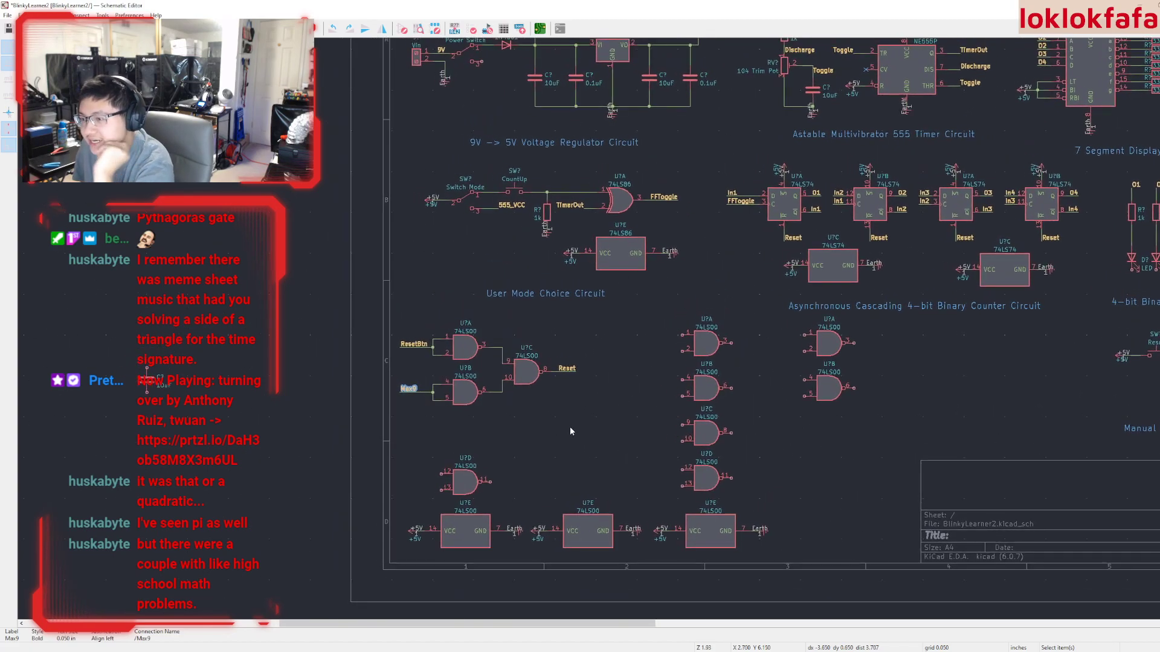
scroll(556, 422, "up", 2)
middle_click_drag(594, 324, 586, 422)
left_click_drag(610, 418, 307, 299)
key("m")
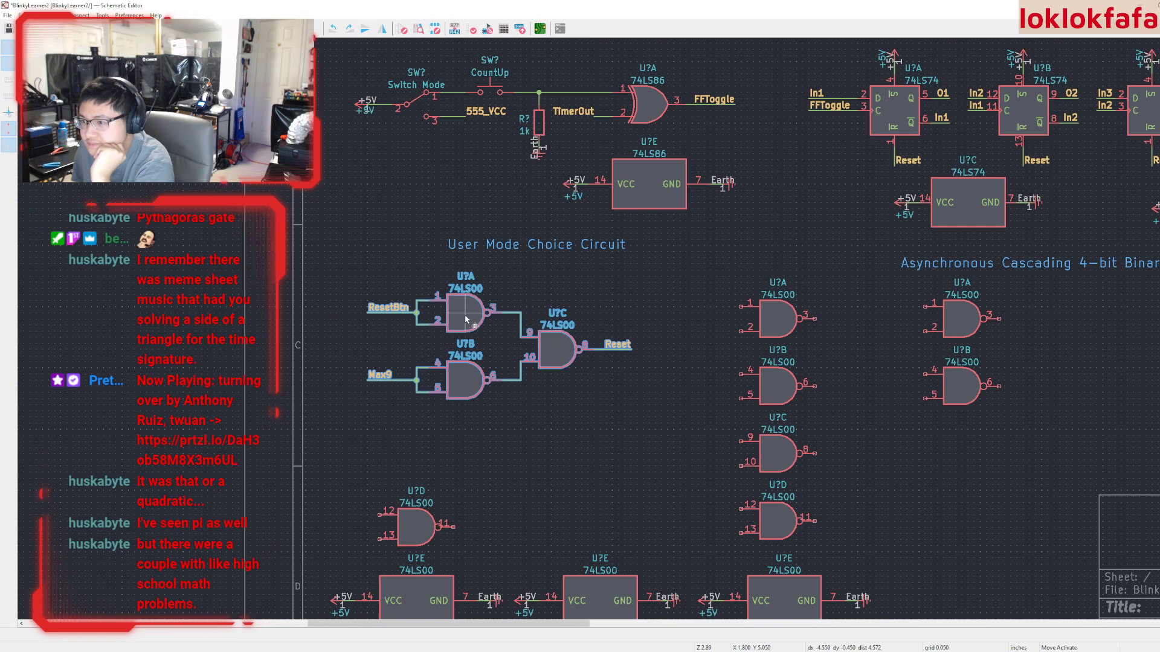
left_click(465, 337)
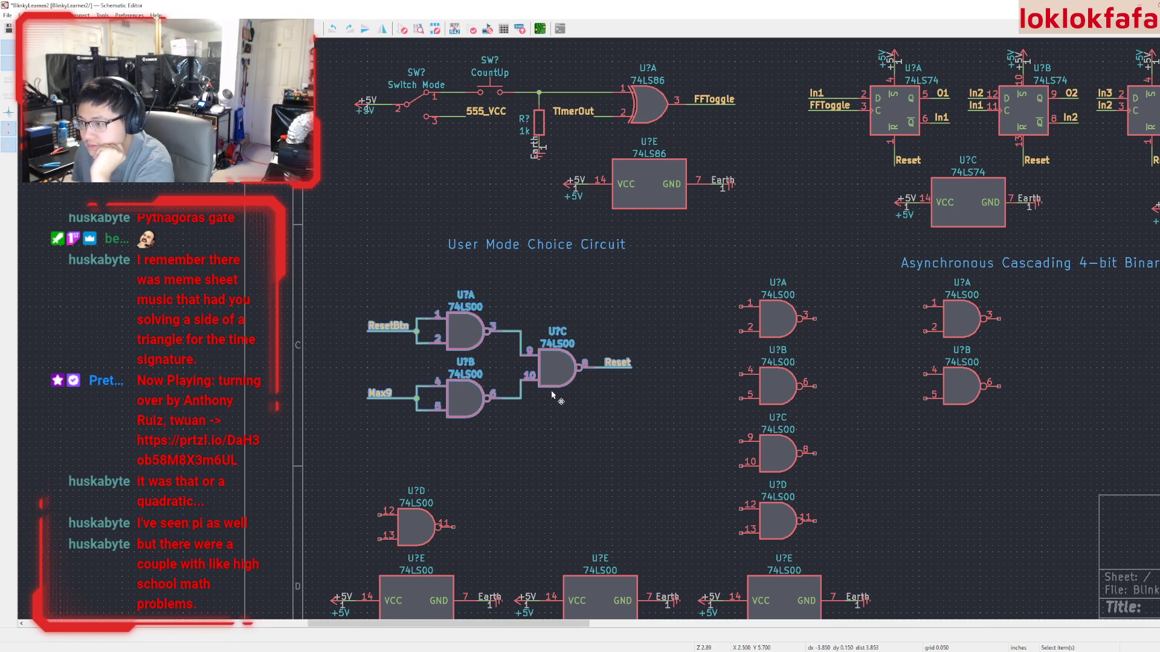
left_click(572, 420)
Examine the binary counter's outputs, the 7-segment decoder's inputs and the unwired 74LS00 gates across the schematic
scroll(572, 419, "down", 2)
middle_click_drag(941, 418, 789, 520)
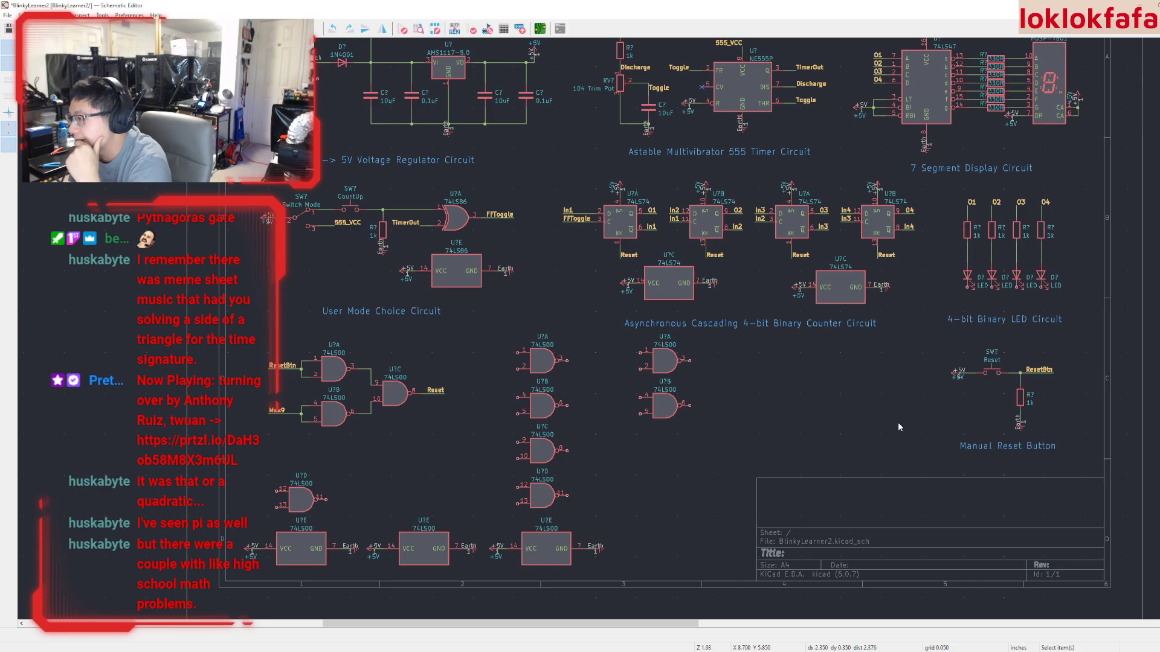
scroll(889, 433, "down", 1)
middle_click_drag(583, 329, 696, 453)
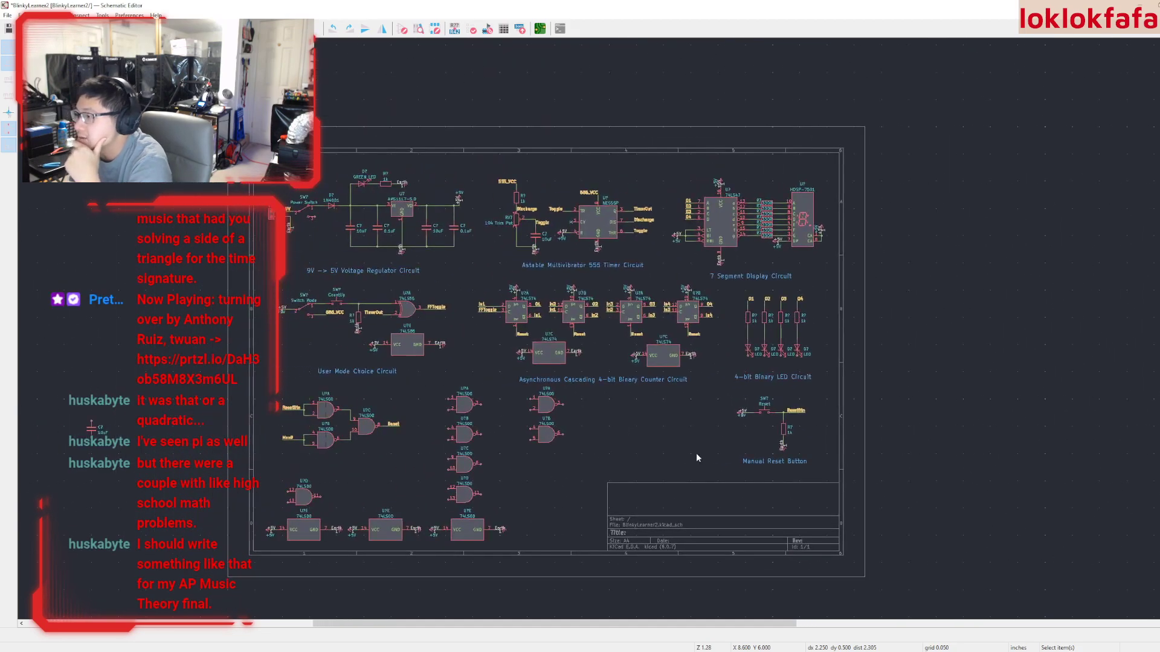
scroll(695, 453, "up", 1)
middle_click_drag(589, 325, 852, 368)
scroll(534, 366, "up", 1)
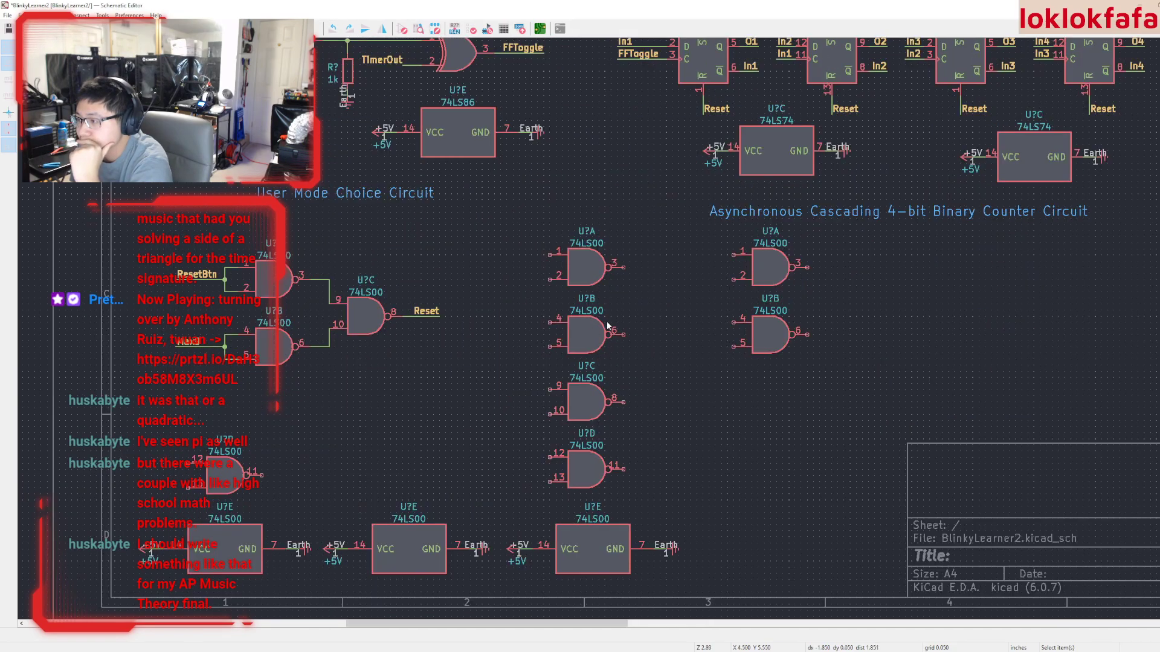
middle_click_drag(662, 325, 559, 442)
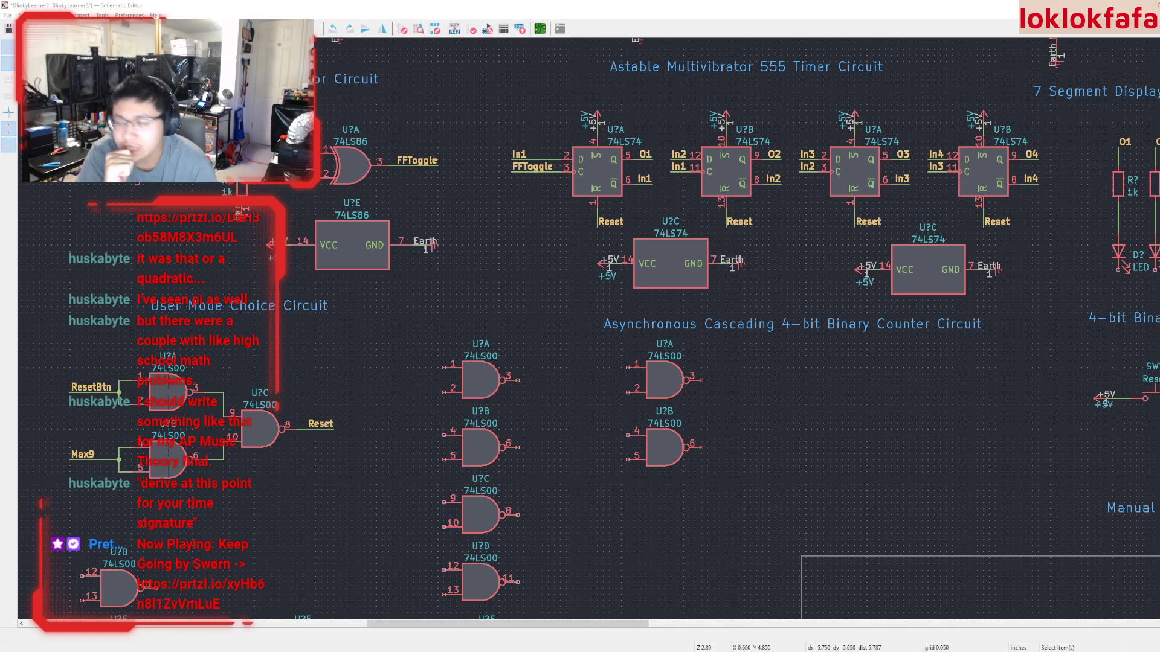
scroll(628, 297, "down", 2)
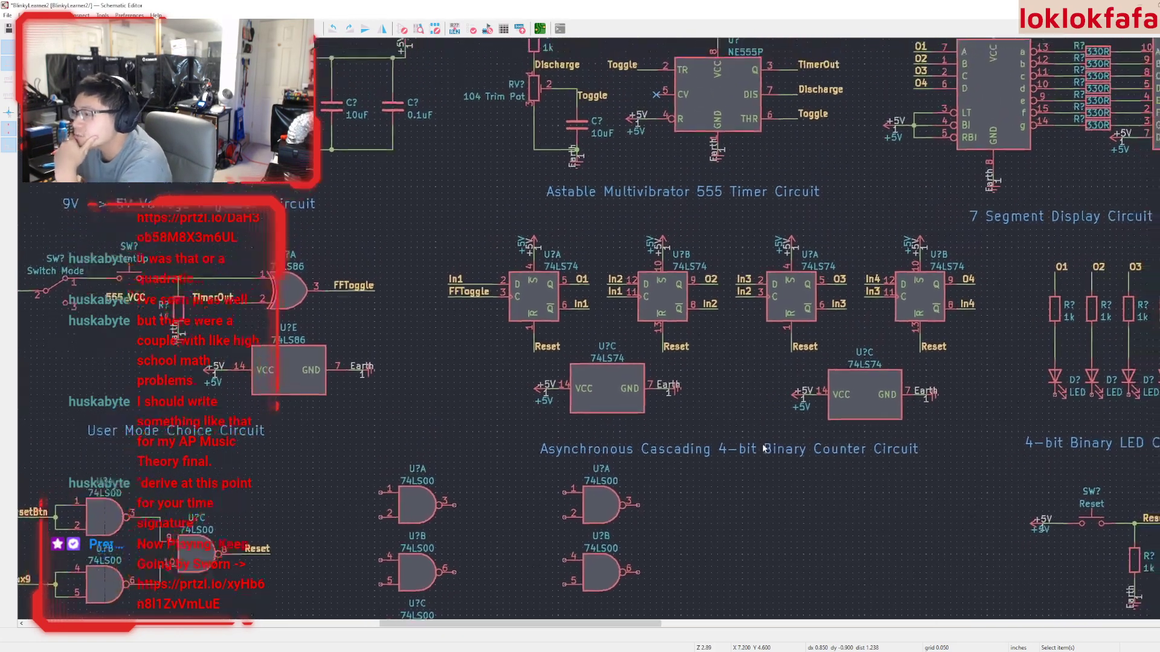
scroll(616, 300, "up", 4)
scroll(616, 300, "down", 4)
scroll(610, 481, "up", 3)
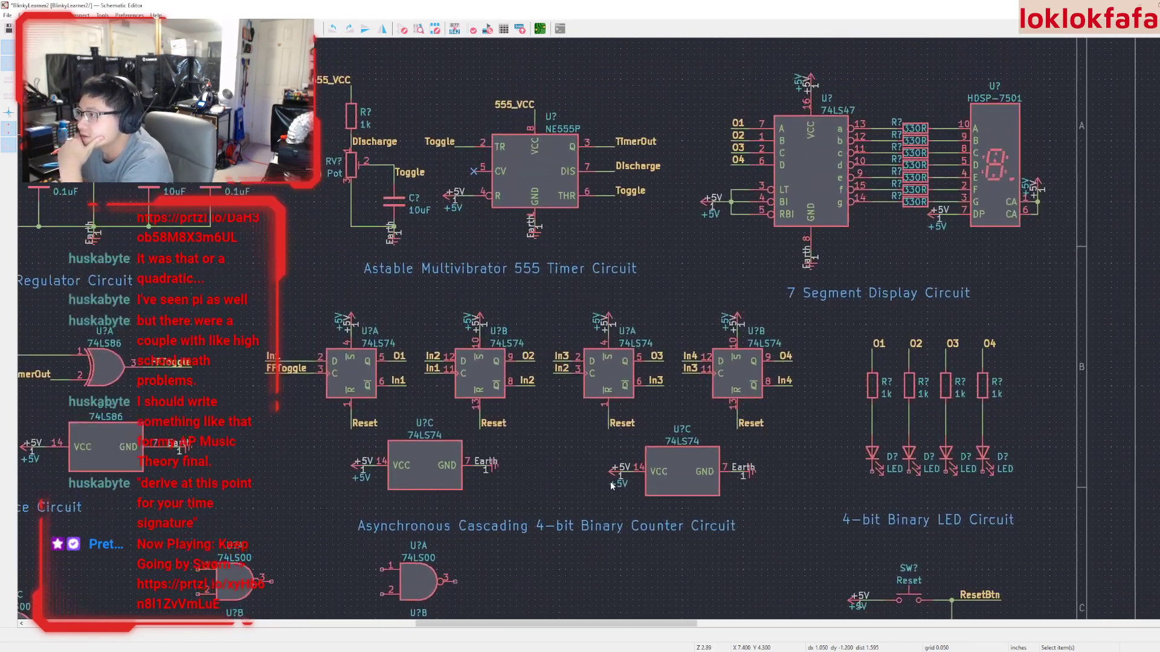
middle_click_drag(609, 366, 671, 372)
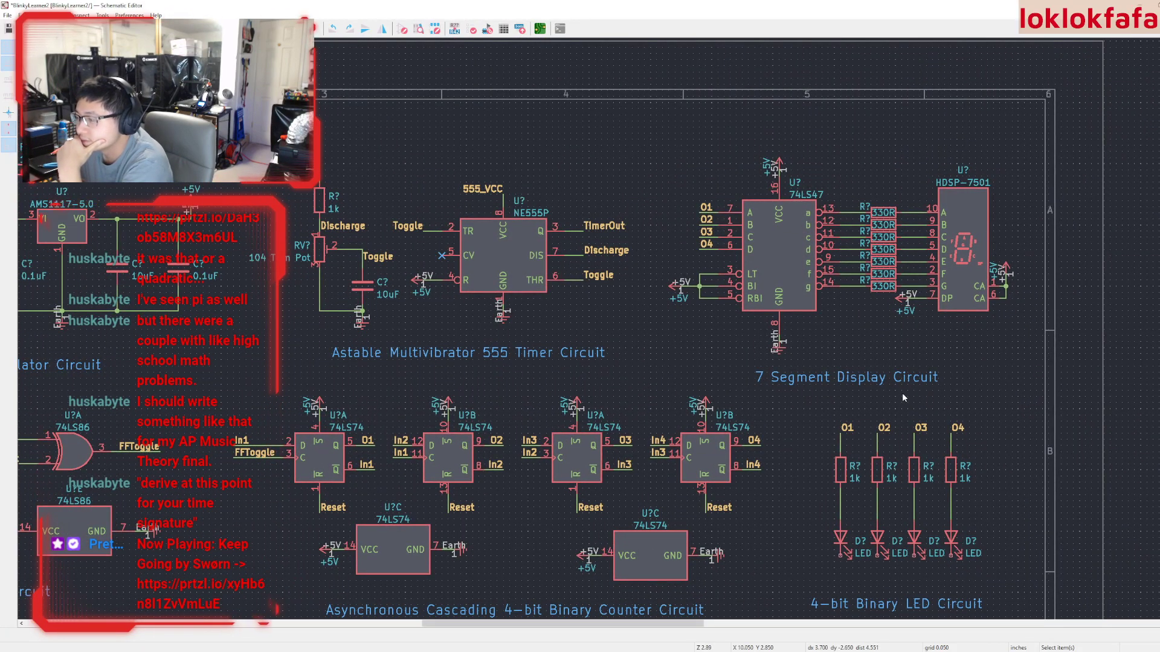
left_click(701, 216)
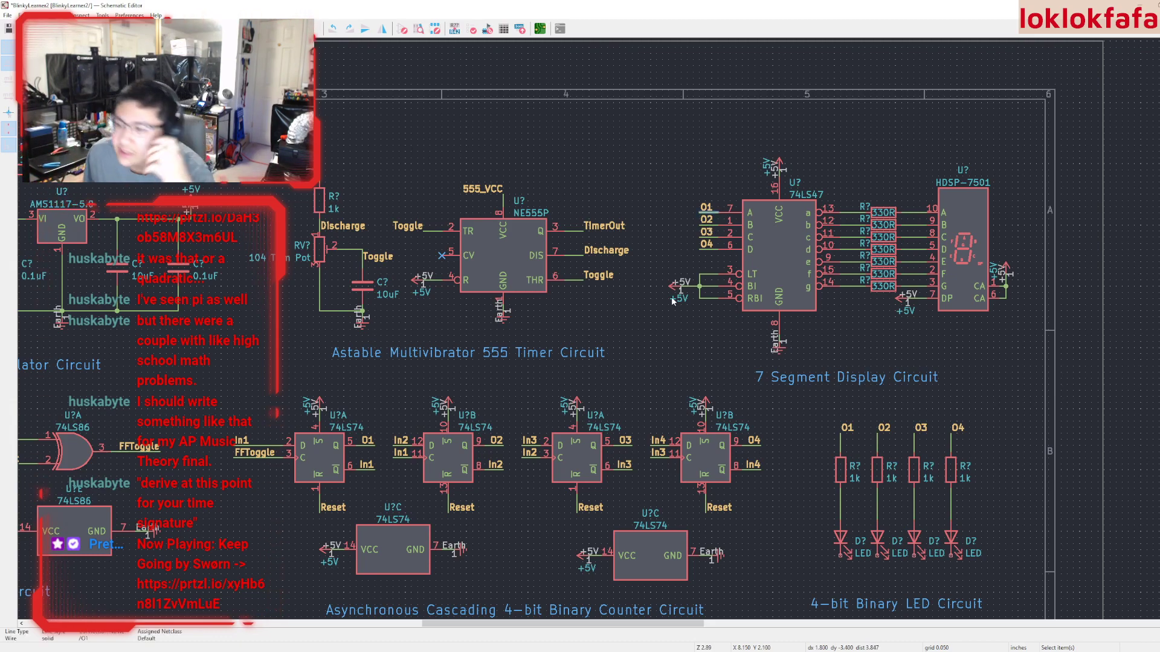
middle_click_drag(669, 304, 660, 166)
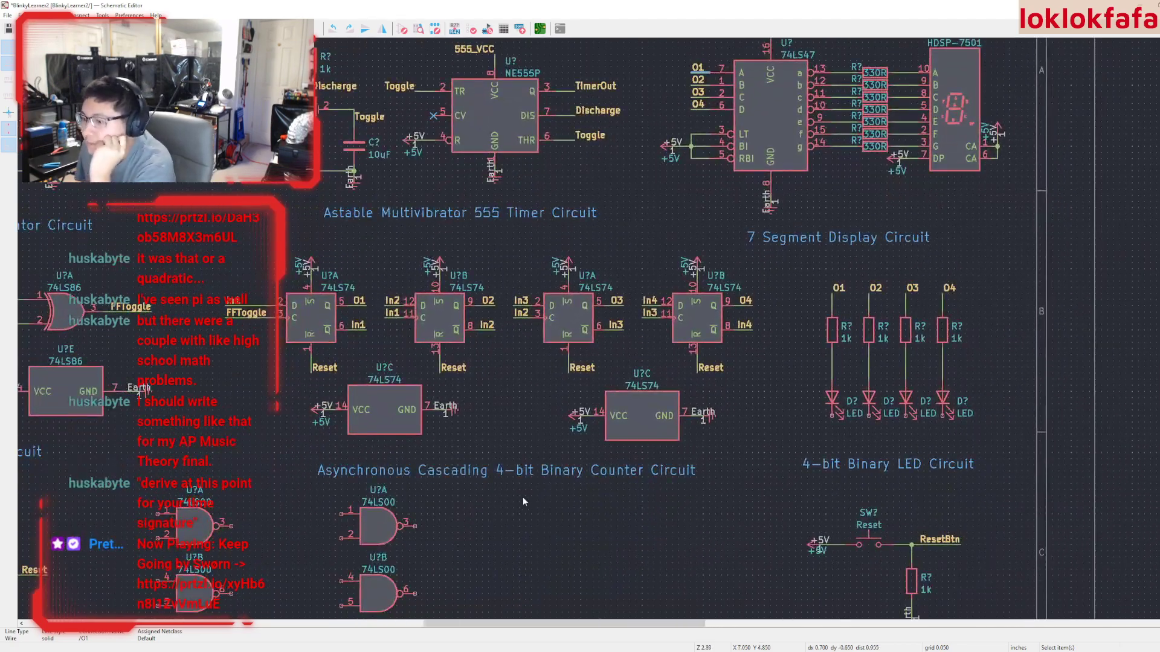
middle_click_drag(523, 501, 654, 406)
Tie together input pins 1 and 2 of gate A and pins 4 and 5 of gate B in the second 74LS00
left_click(365, 465)
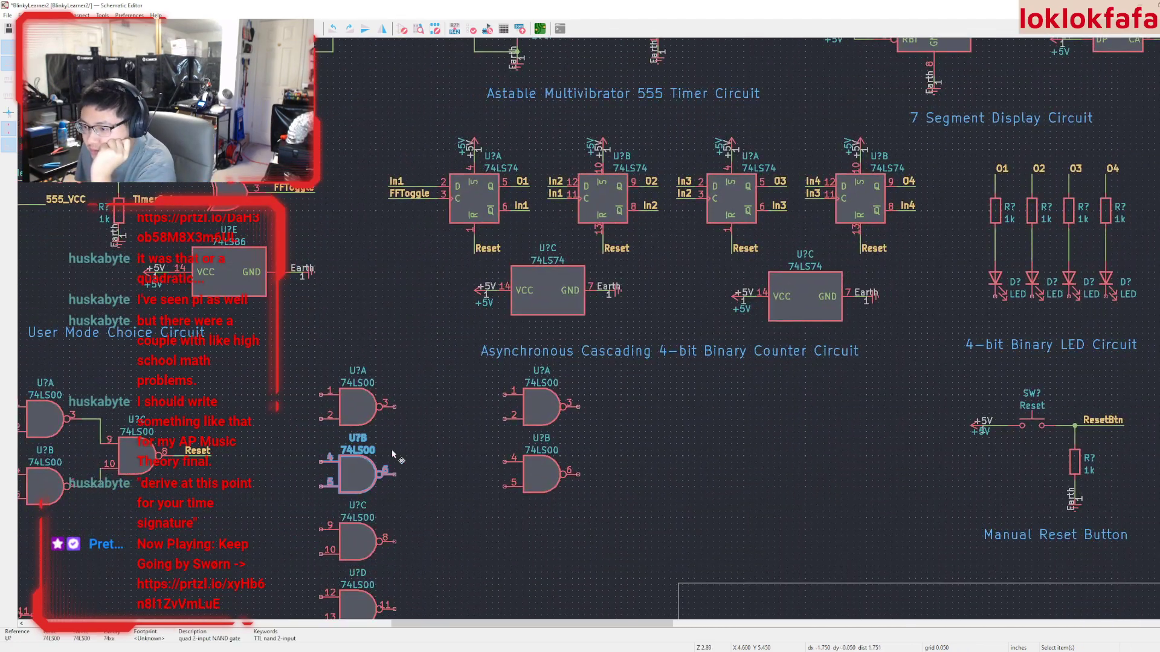
middle_click_drag(513, 445, 633, 426)
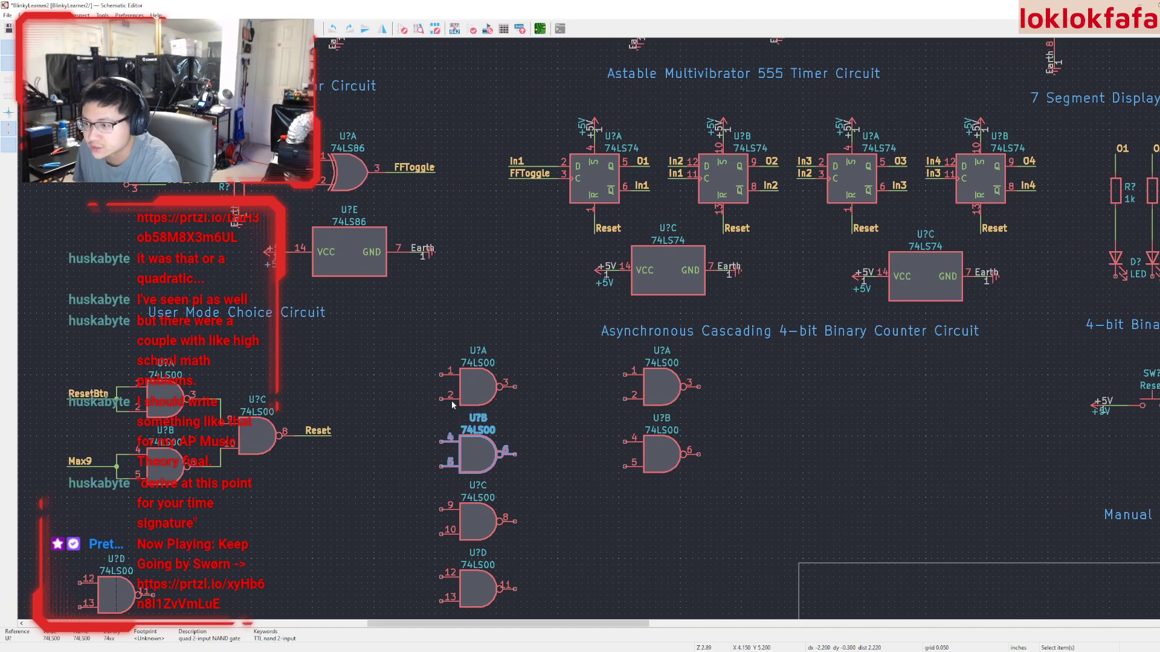
scroll(661, 278, "up", 2)
left_click(575, 292)
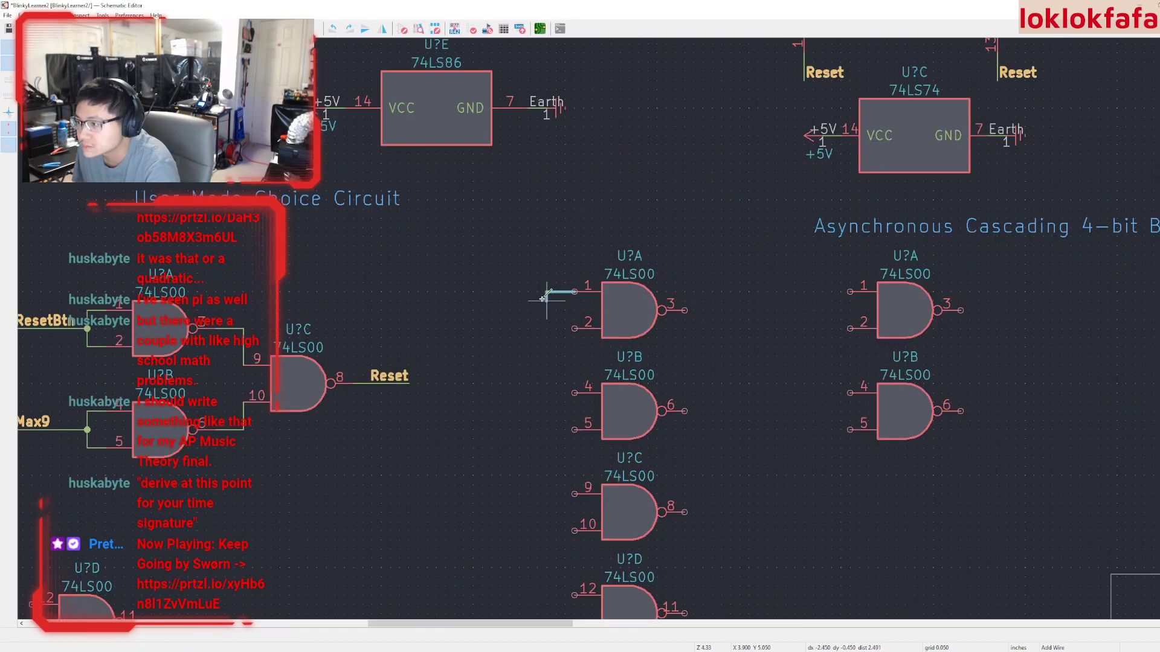
left_click(556, 329)
left_click(575, 329)
left_click(574, 392)
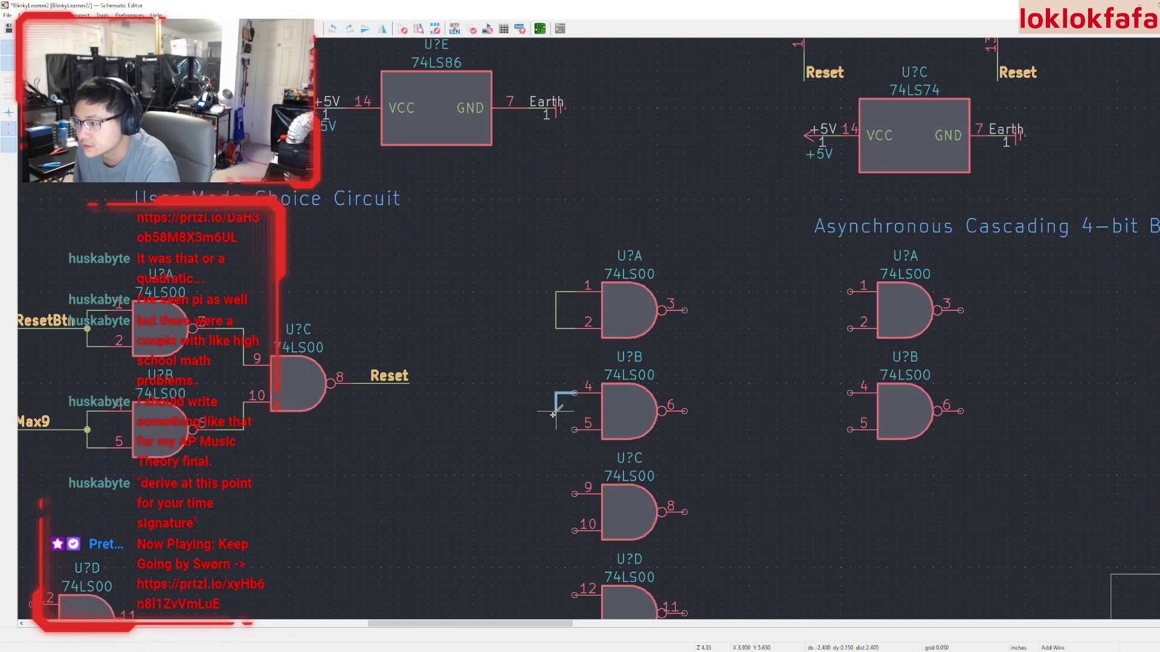
left_click(556, 430)
left_click(574, 429)
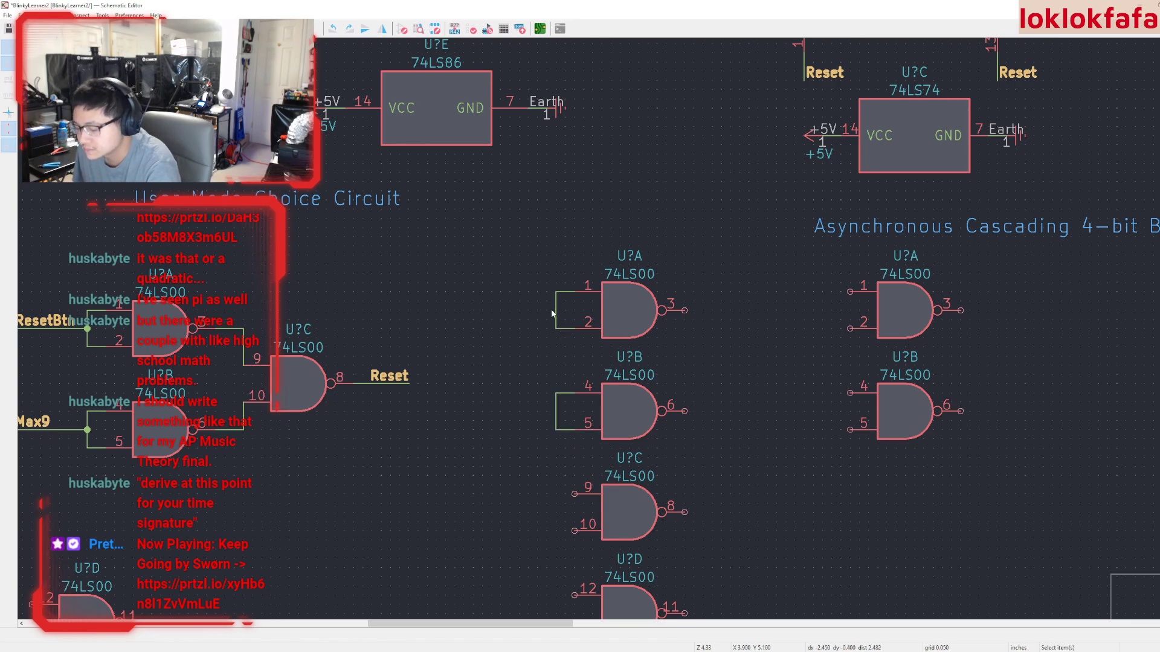
Extend a short wire left from the middle of the second 74LS00's gate A tied inputs
key("j")
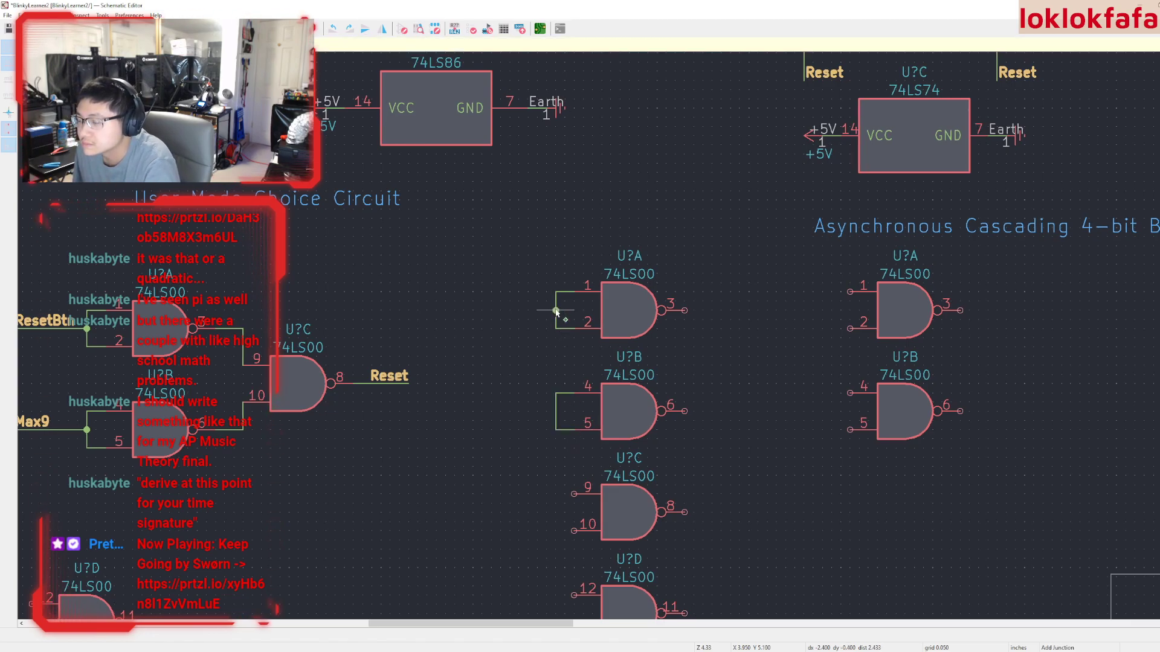
key("Escape")
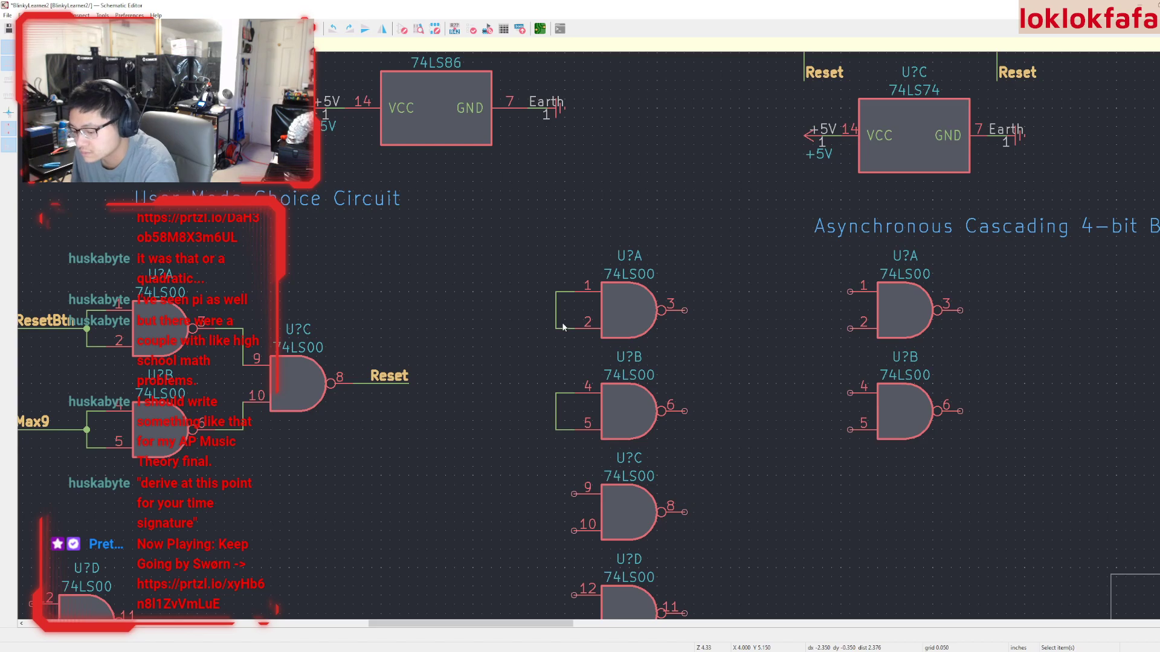
key("w")
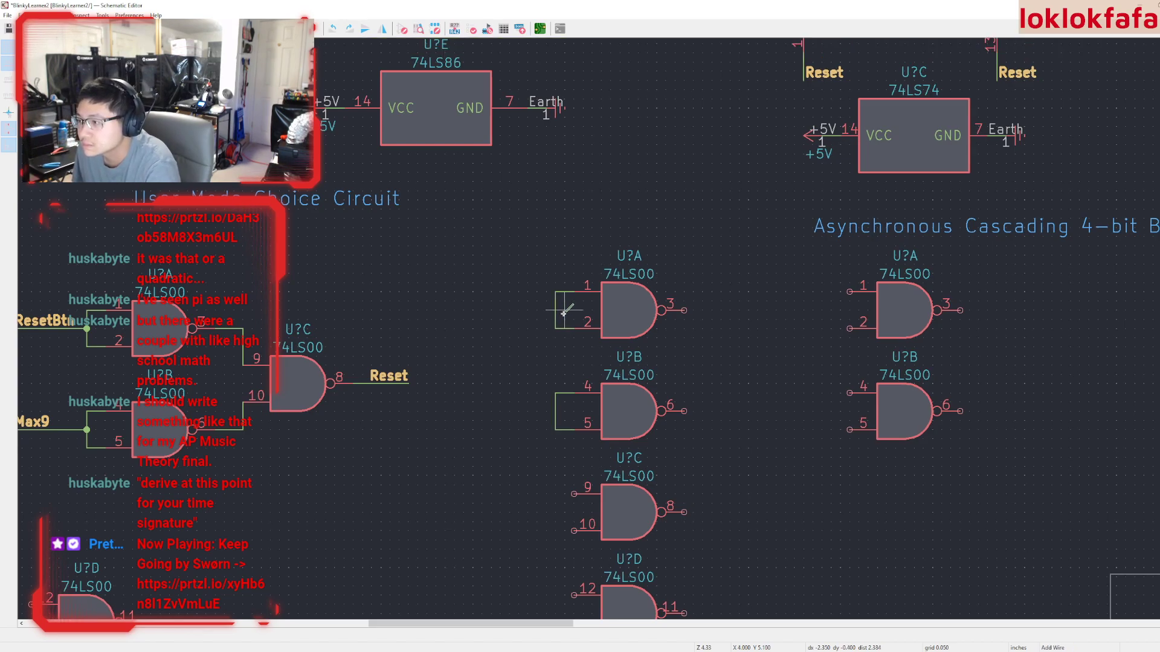
left_click(555, 310)
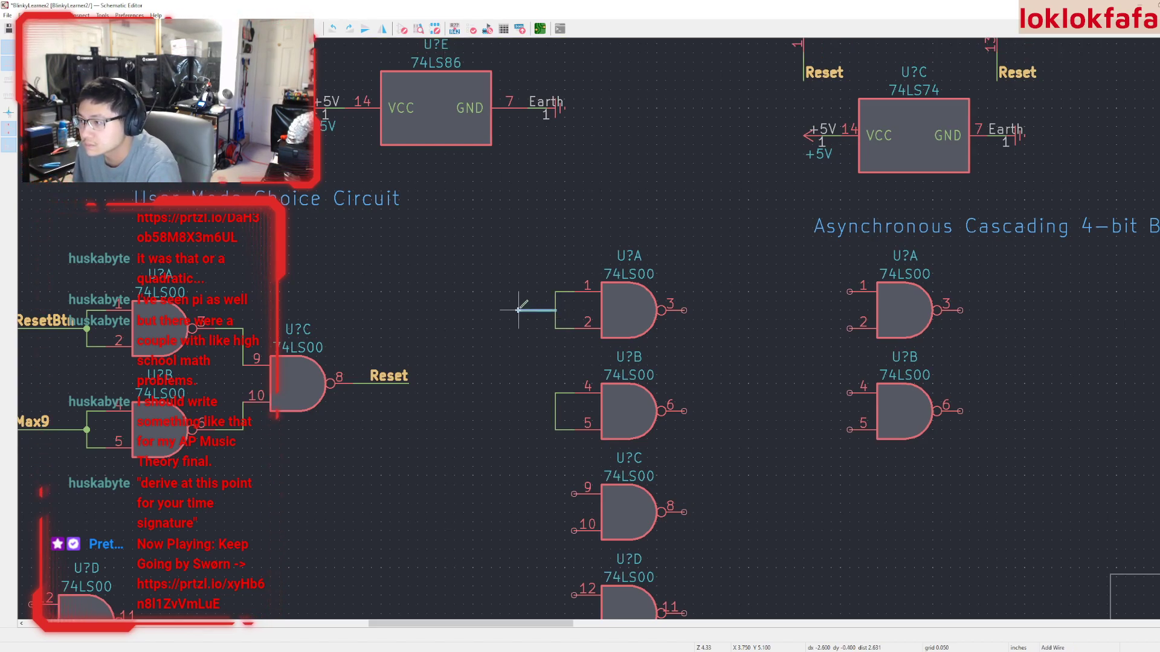
double_click(521, 311)
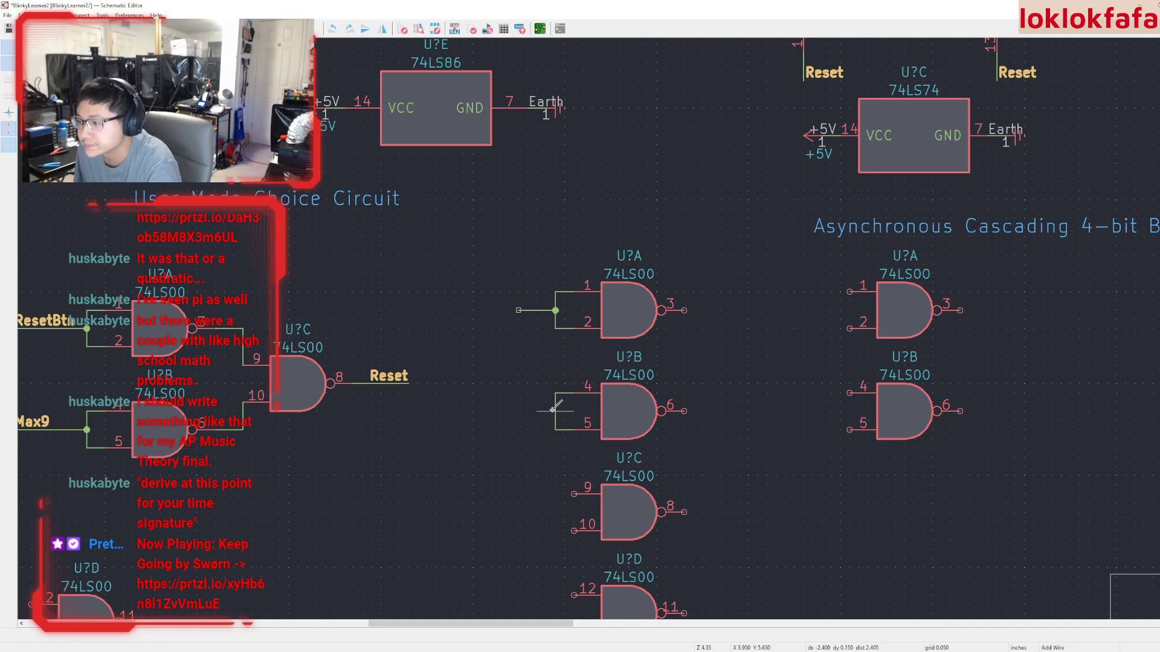
Extend a short wire left from the middle of the second 74LS00's gate B tied inputs
left_click(555, 411)
double_click(518, 411)
key("Escape")
scroll(636, 430, "down", 2)
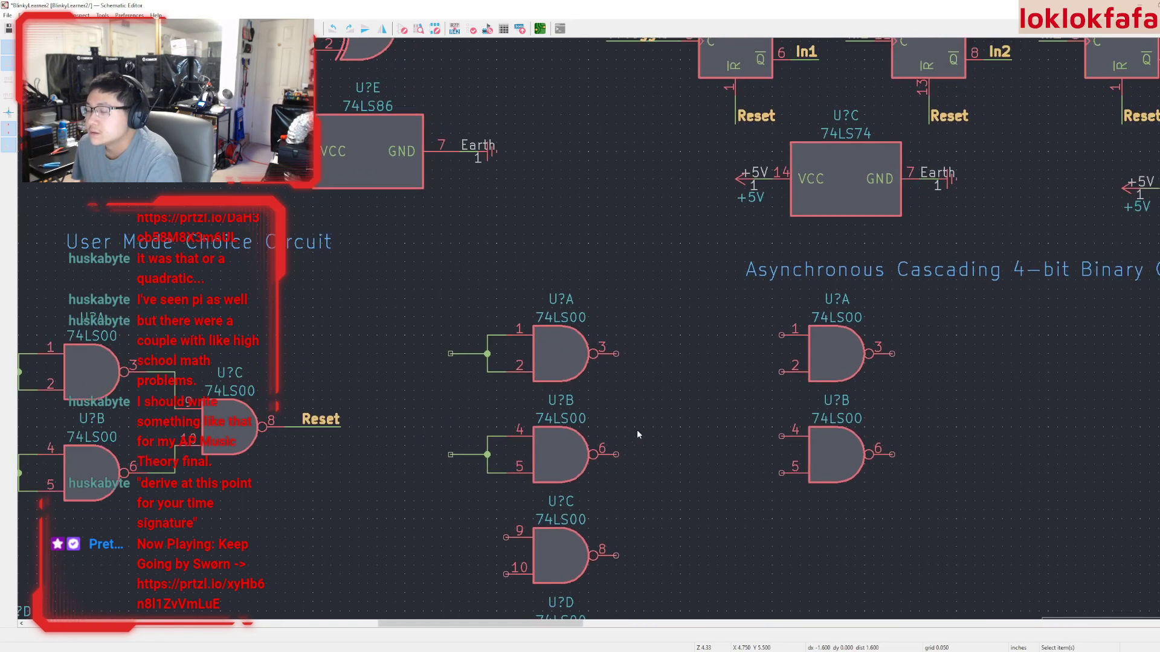
scroll(595, 324, "down", 2)
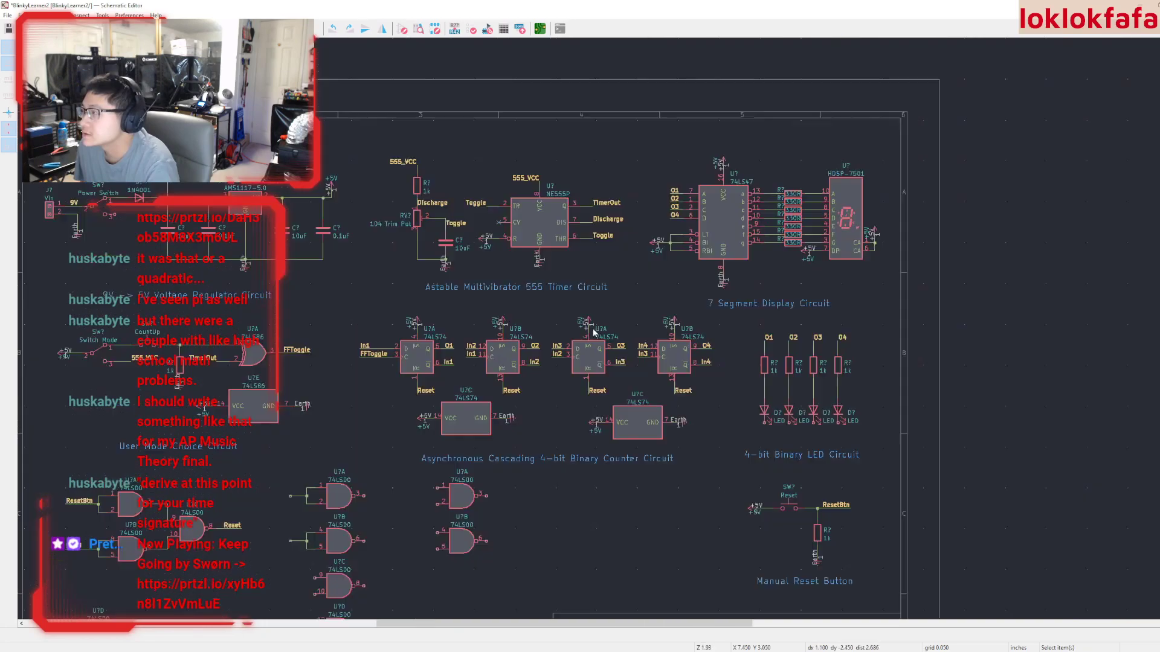
Save the schematic and duplicate the 7-segment decoder's O1 label onto the input wire of the second 74LS00's gate A
left_click(674, 192)
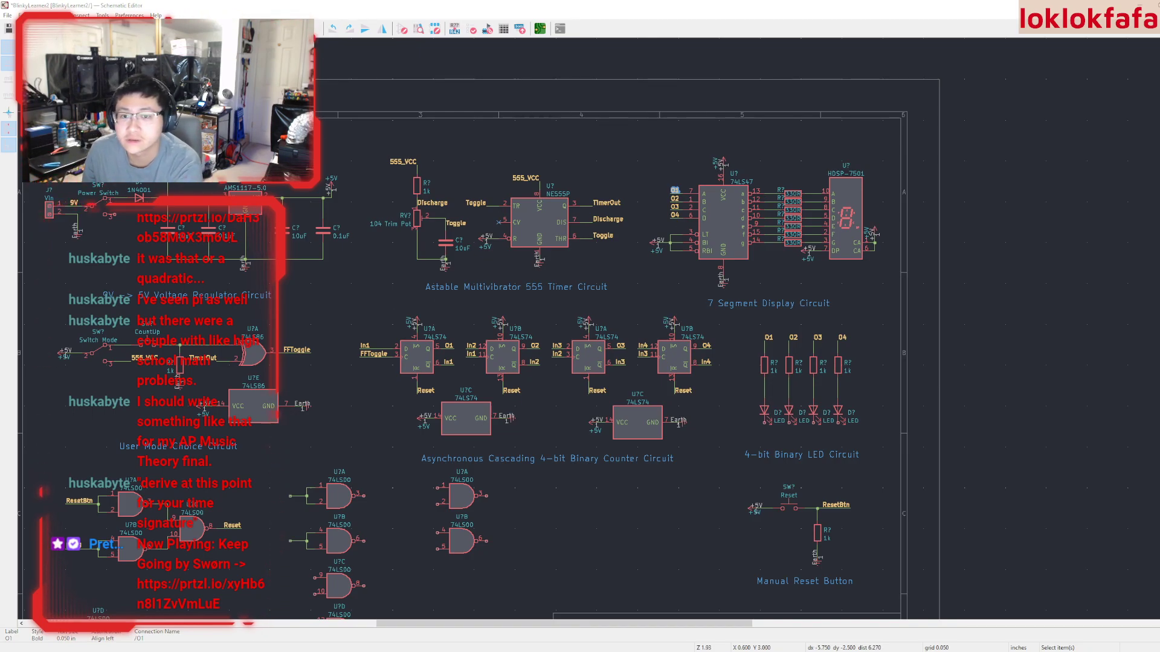
scroll(758, 181, "up", 2)
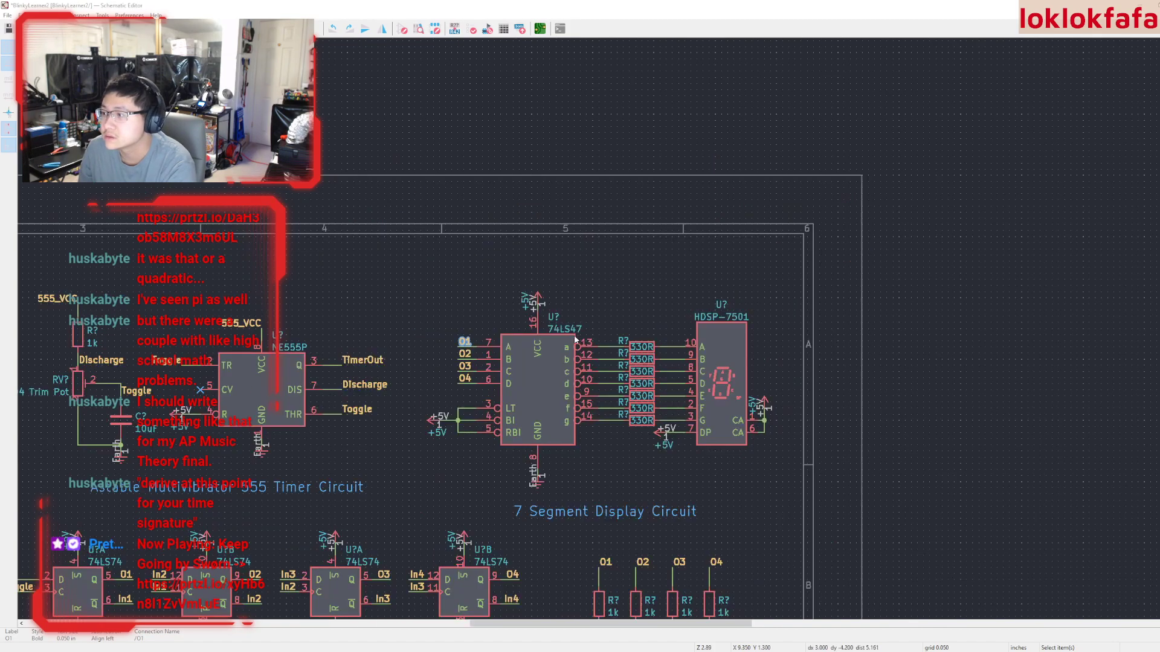
middle_click_drag(468, 324, 602, 225)
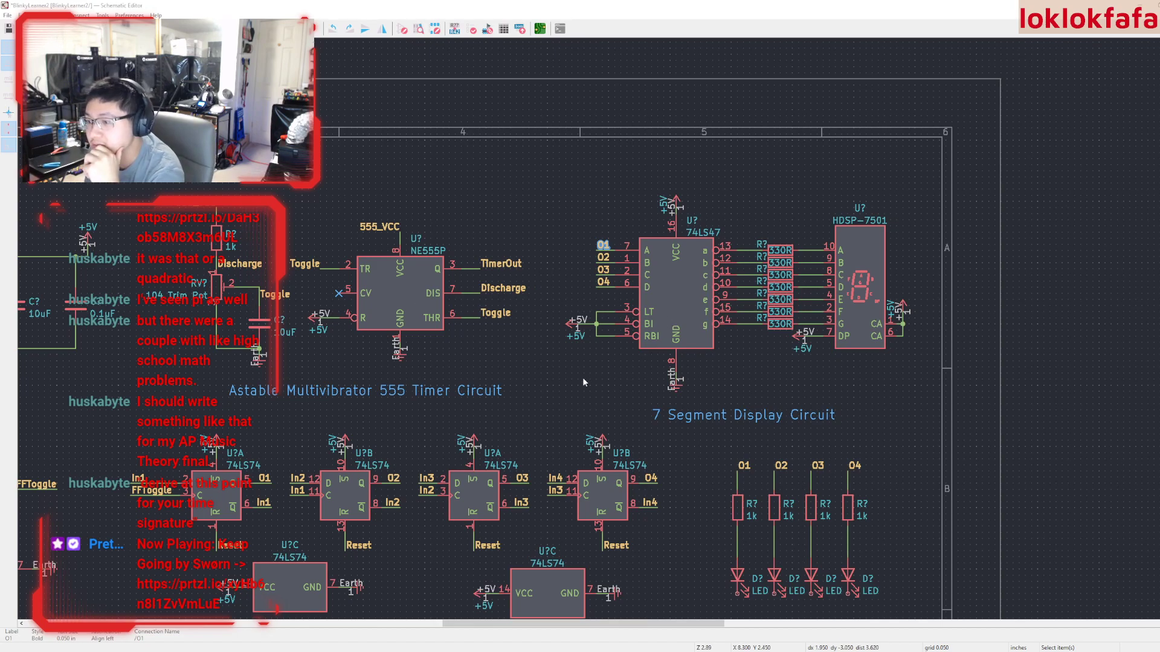
middle_click_drag(583, 379, 617, 366)
key("ctrl+s")
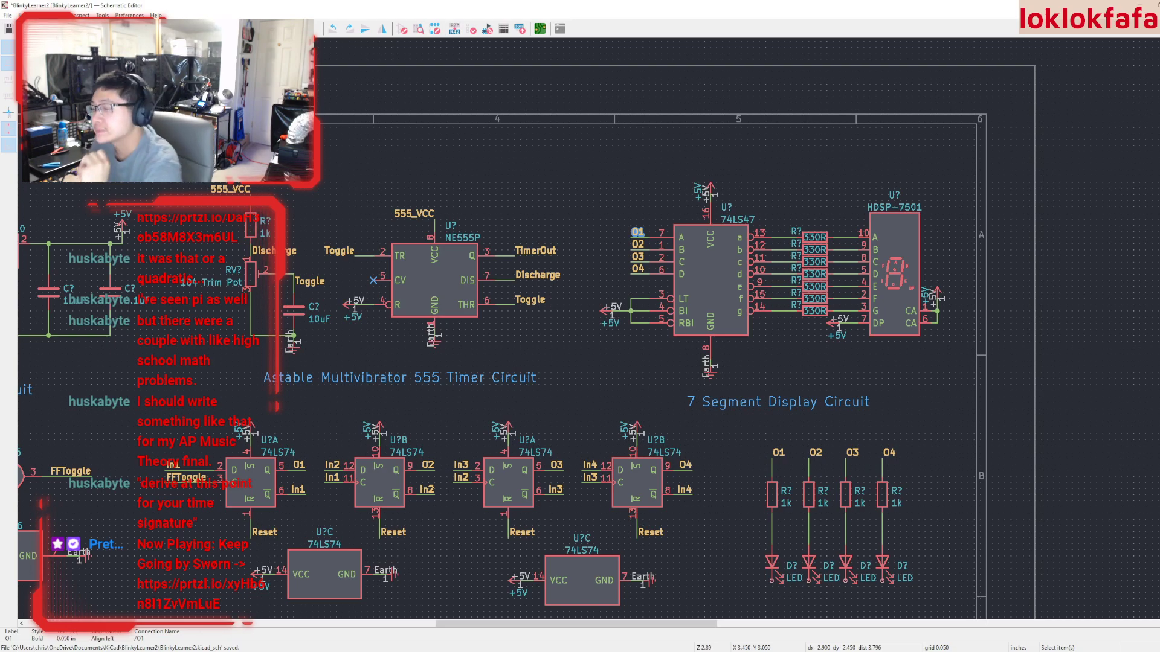
scroll(665, 374, "down", 3)
scroll(708, 320, "up", 1)
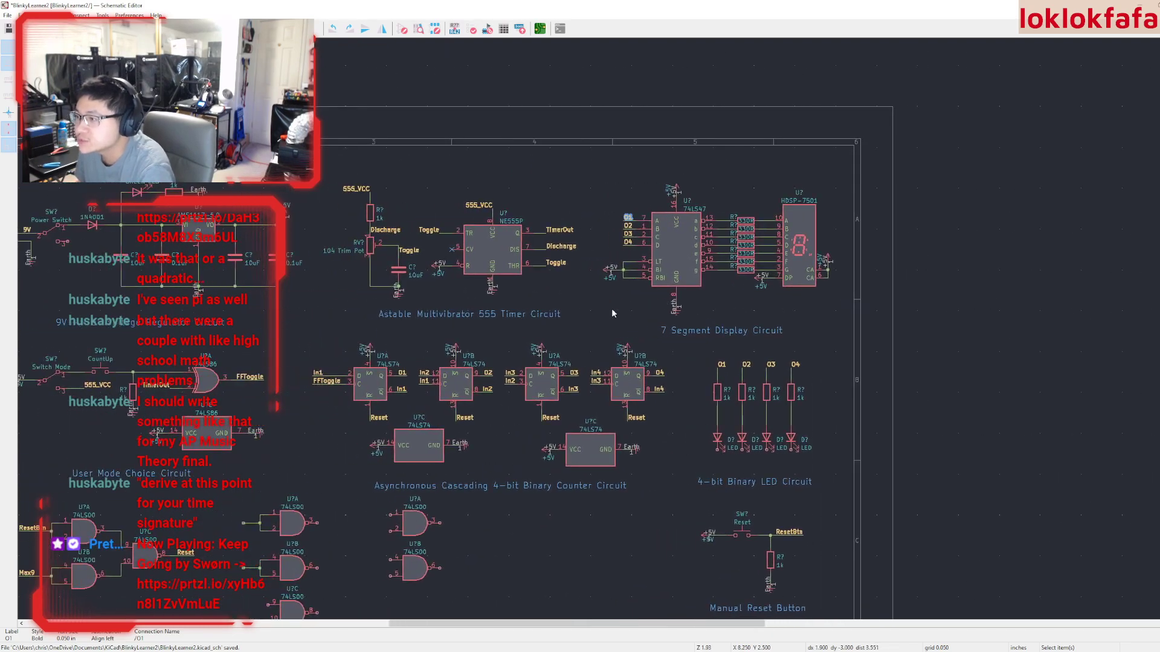
middle_click_drag(611, 308, 695, 241)
key("ctrl+d")
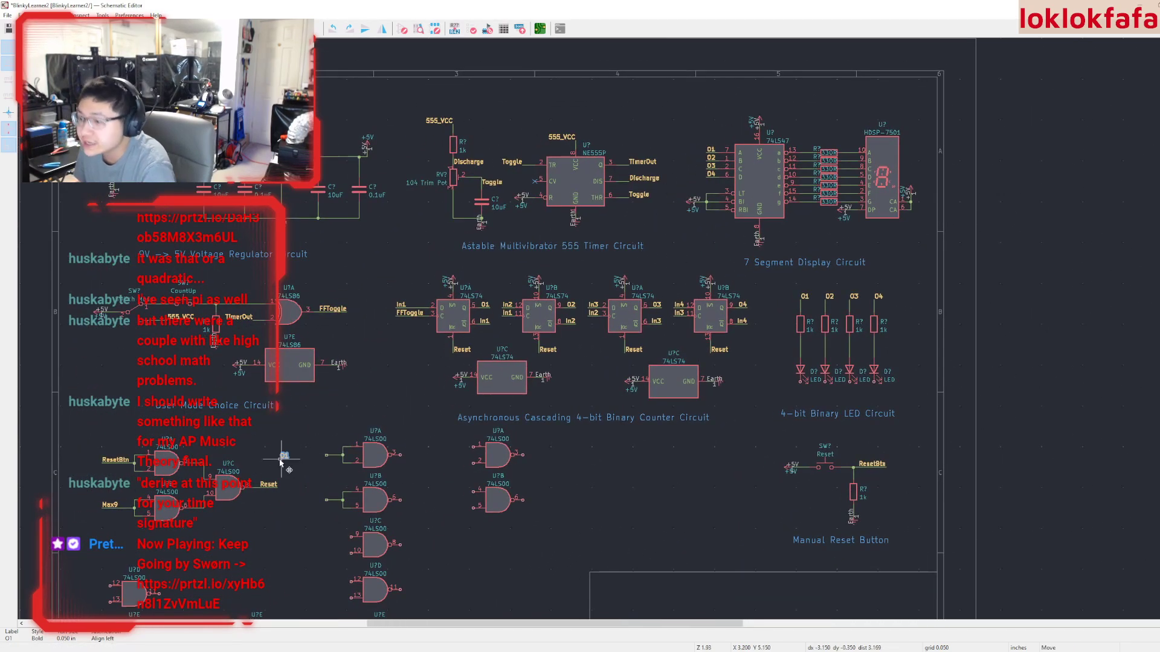
left_click(330, 453)
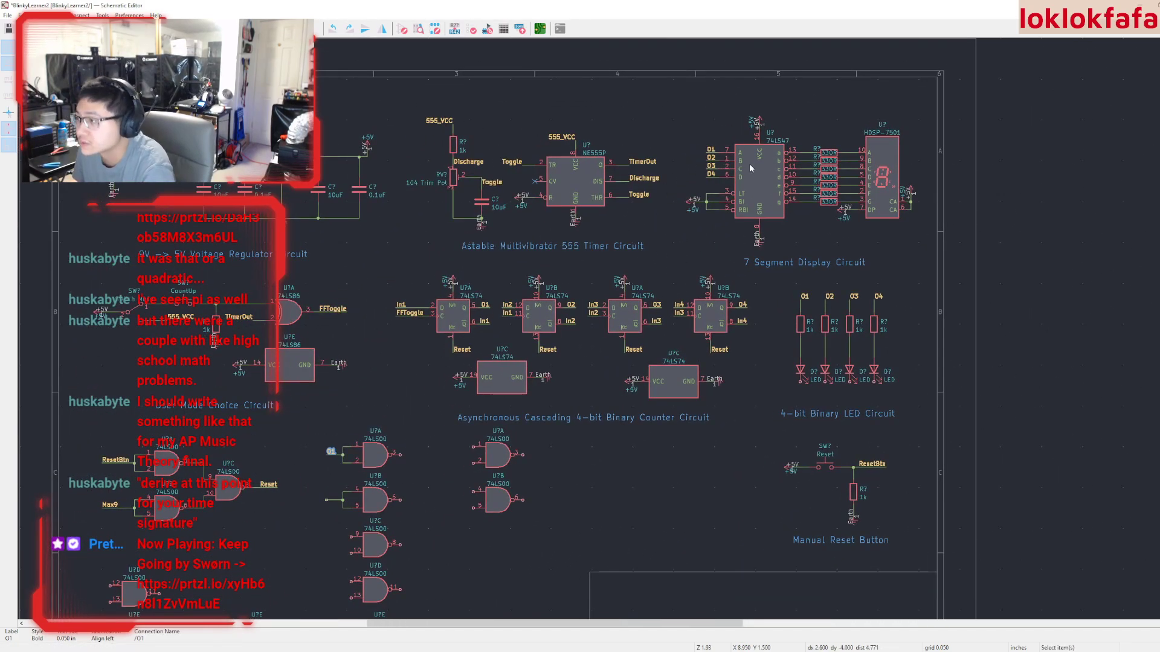
Duplicate the decoder's O4 label onto the second 74LS00's gate B input wire, aligning it with the wire's end
key("ctrl+d")
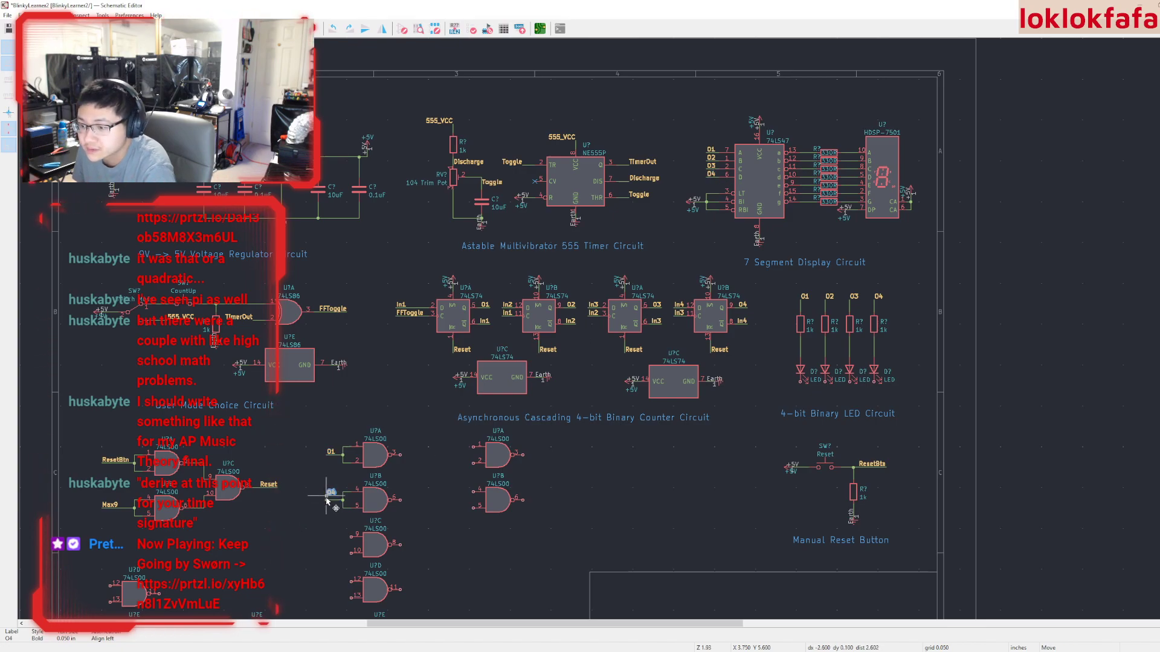
left_click(331, 501)
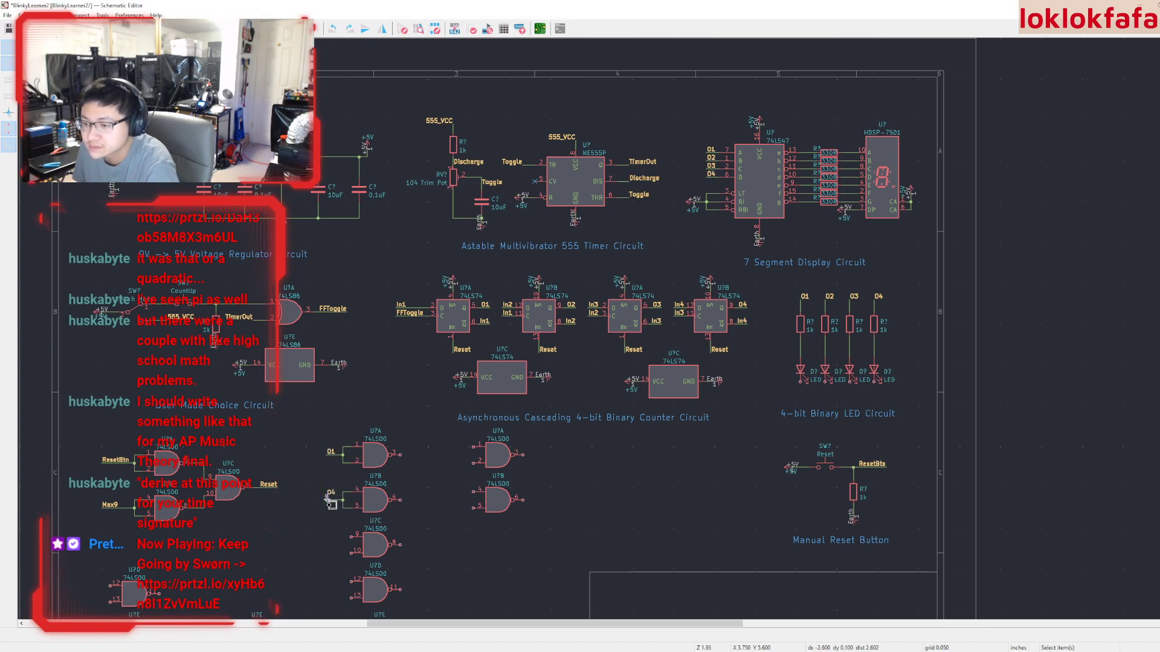
scroll(331, 501, "up", 5)
left_click(621, 334)
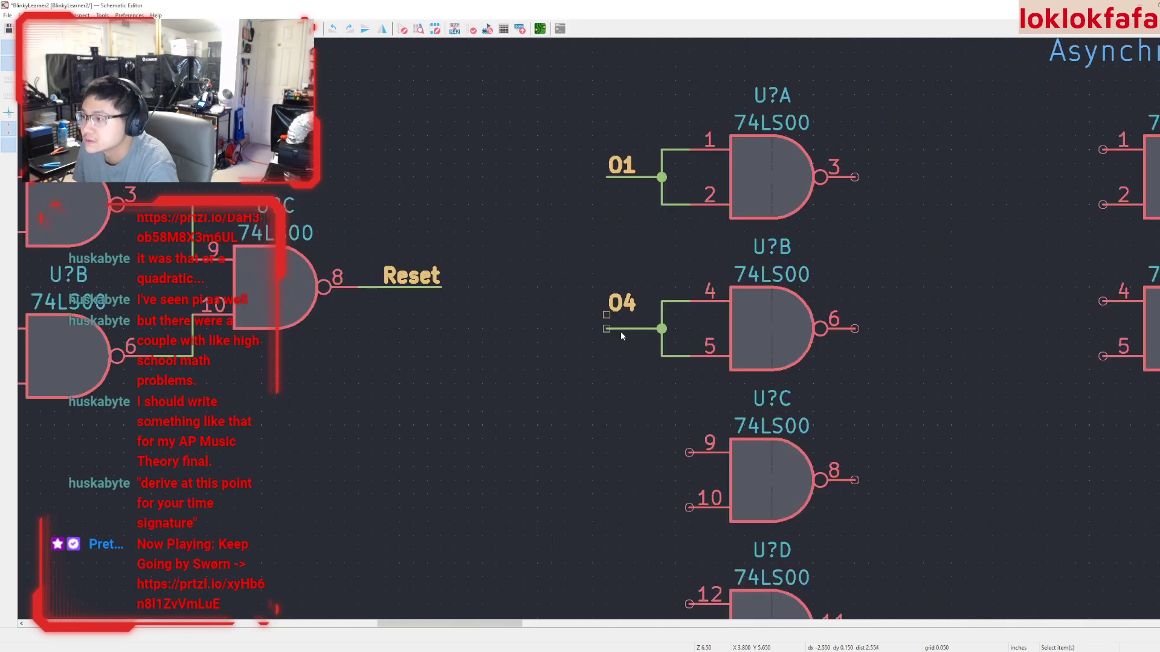
left_click(629, 311)
left_click_drag(628, 311, 606, 329)
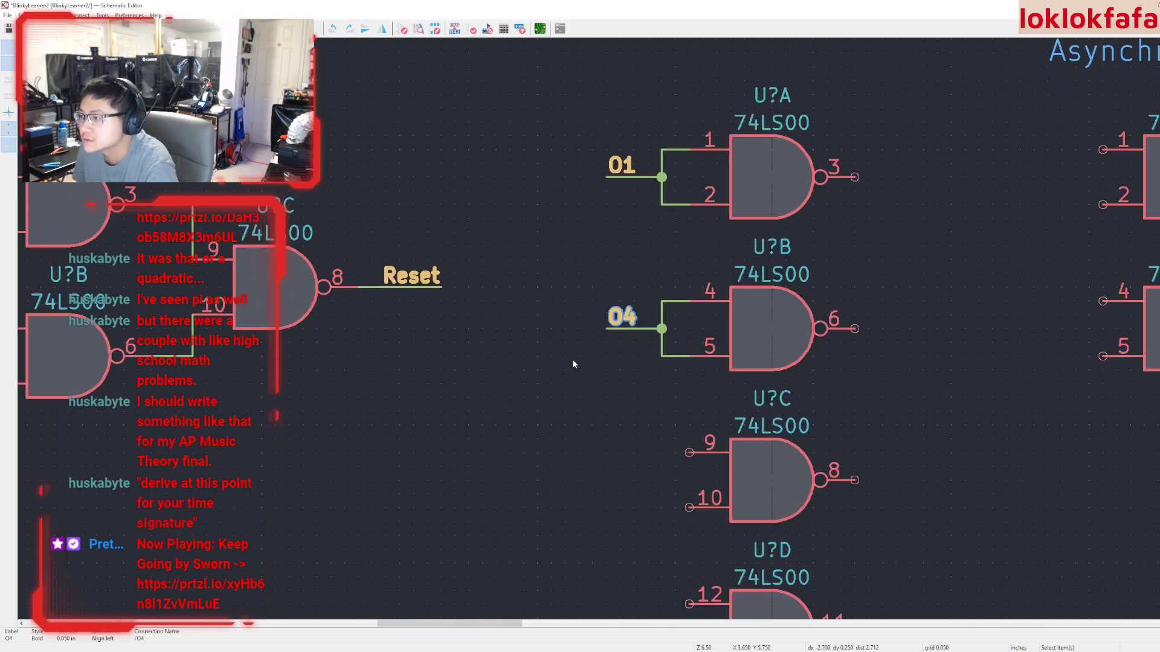
left_click(572, 359)
Move gate A of the third 74LS00 to just right of and between the second 74LS00's gates A and B
middle_click_drag(563, 380, 517, 412)
scroll(516, 410, "down", 2)
scroll(757, 302, "up", 2)
scroll(579, 341, "down", 2)
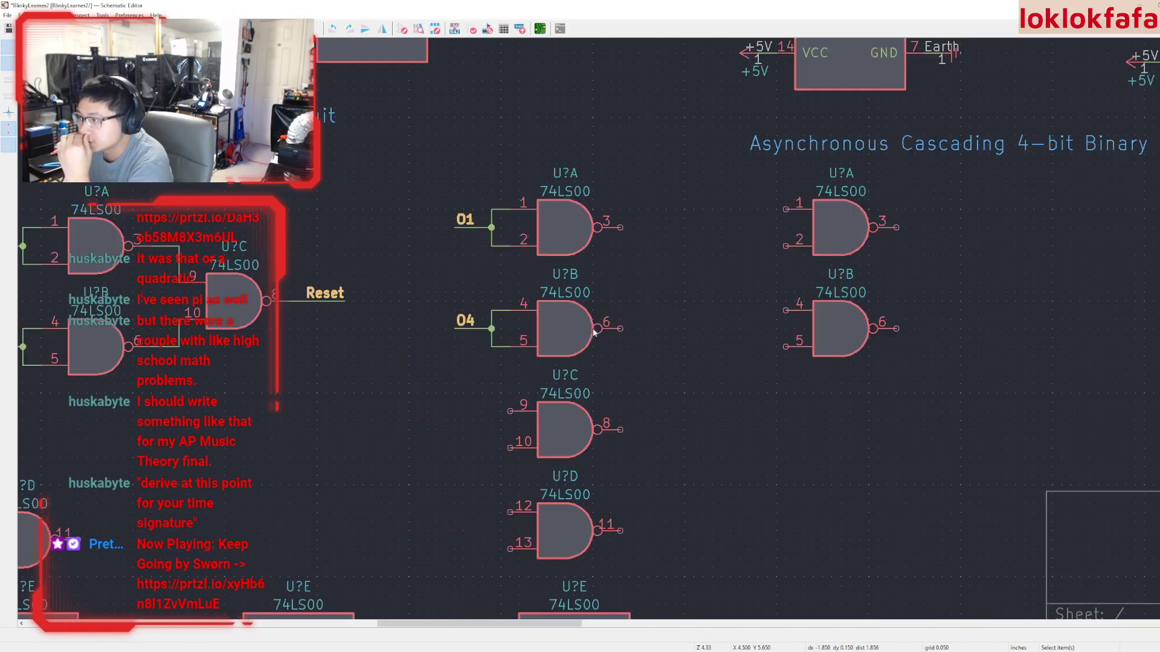
middle_click_drag(664, 298, 607, 365)
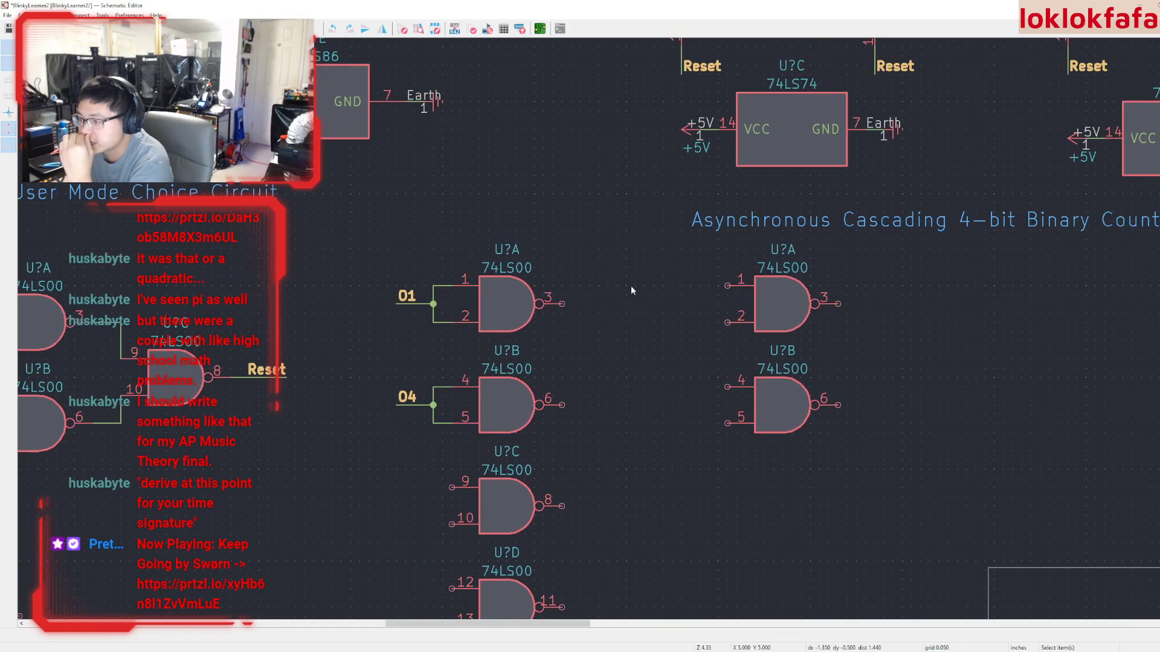
left_click(778, 313)
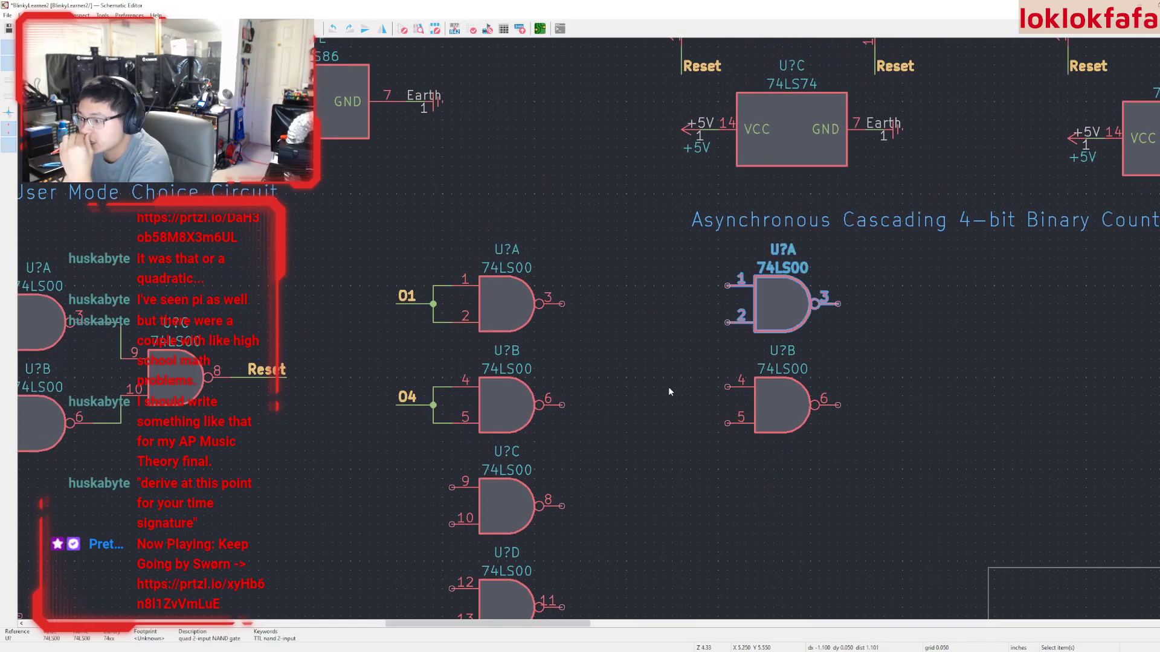
scroll(642, 362, "down", 2)
key("m")
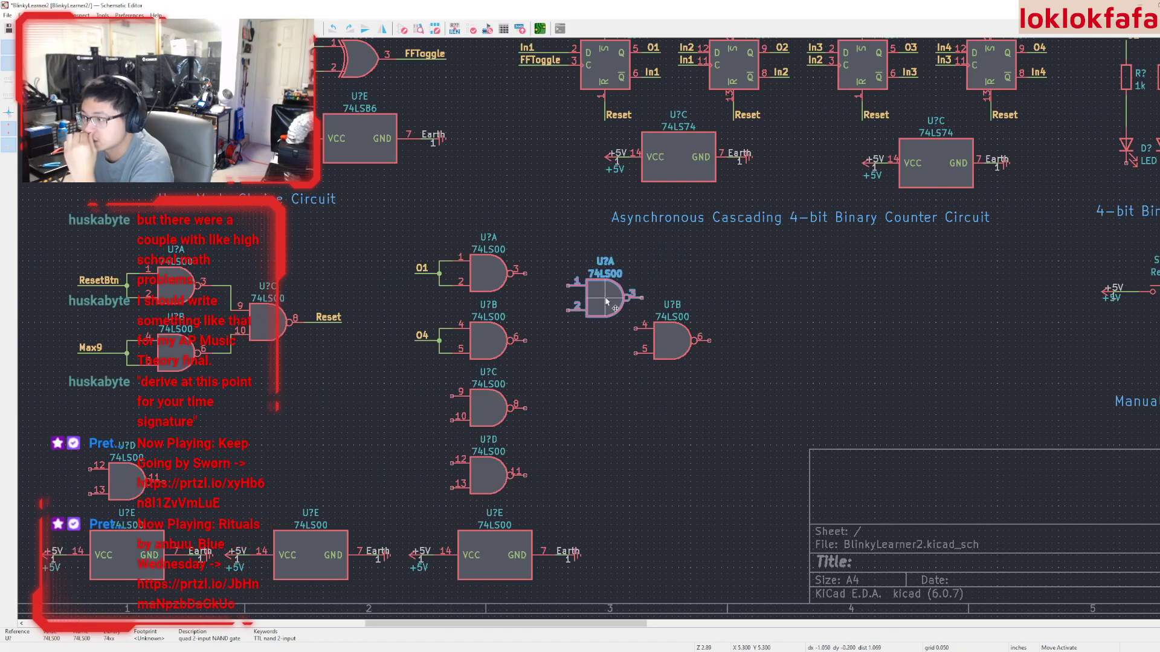
left_click(579, 312)
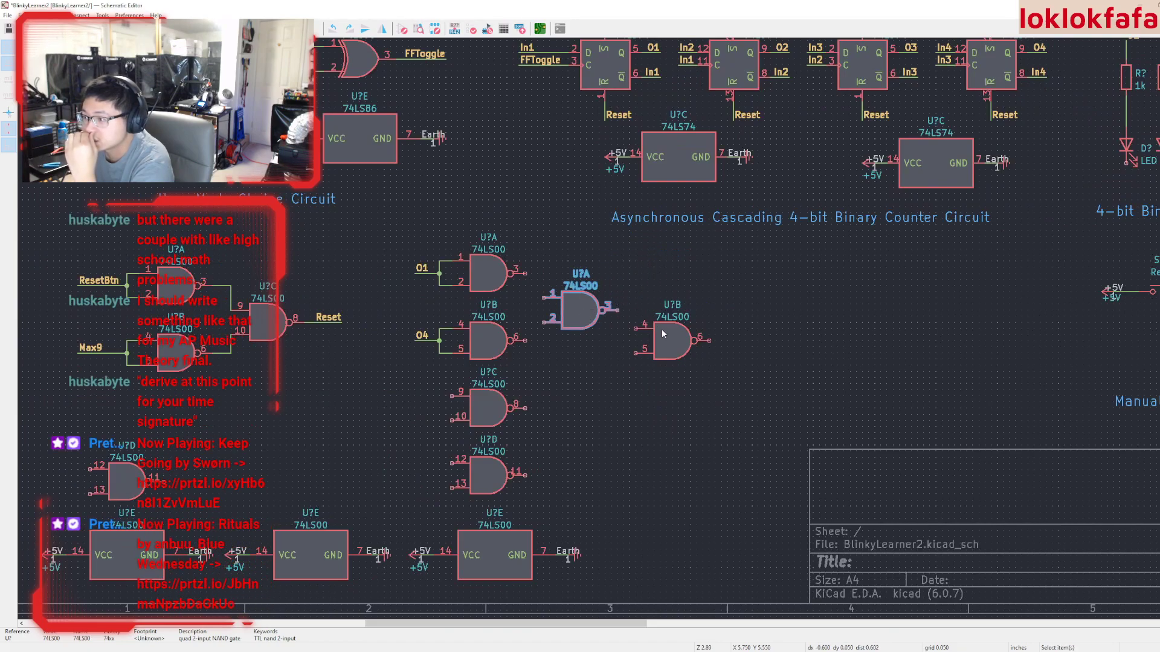
Move gate B of the third 74LS00 level with its gate A, on the output side
key("m")
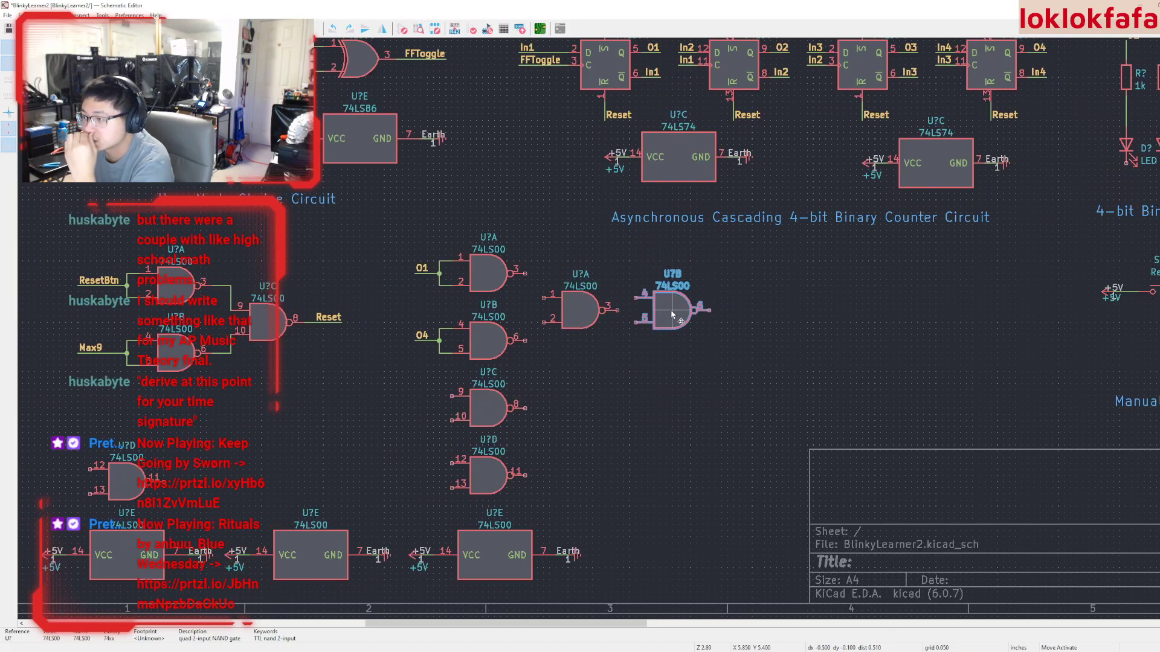
left_click(668, 314)
scroll(583, 344, "up", 2)
scroll(583, 344, "down", 2)
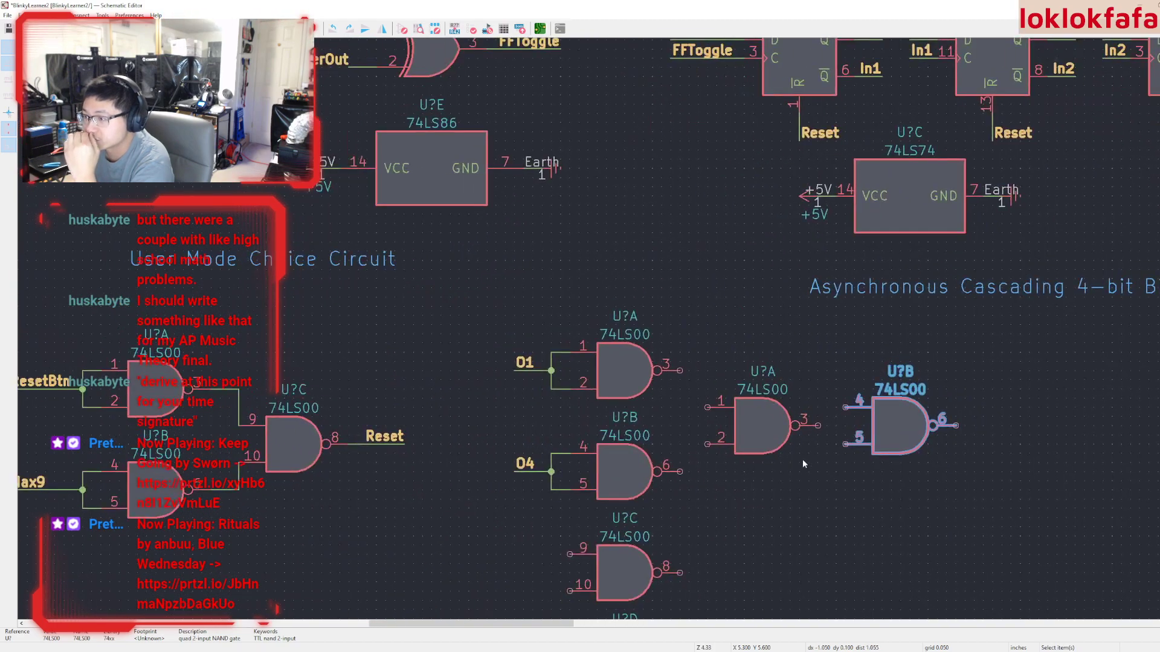
Wire the second 74LS00's output pins 3 and 6 to input pins 1 and 2 of the third 74LS00's gate A
scroll(477, 254, "up", 3)
key("w")
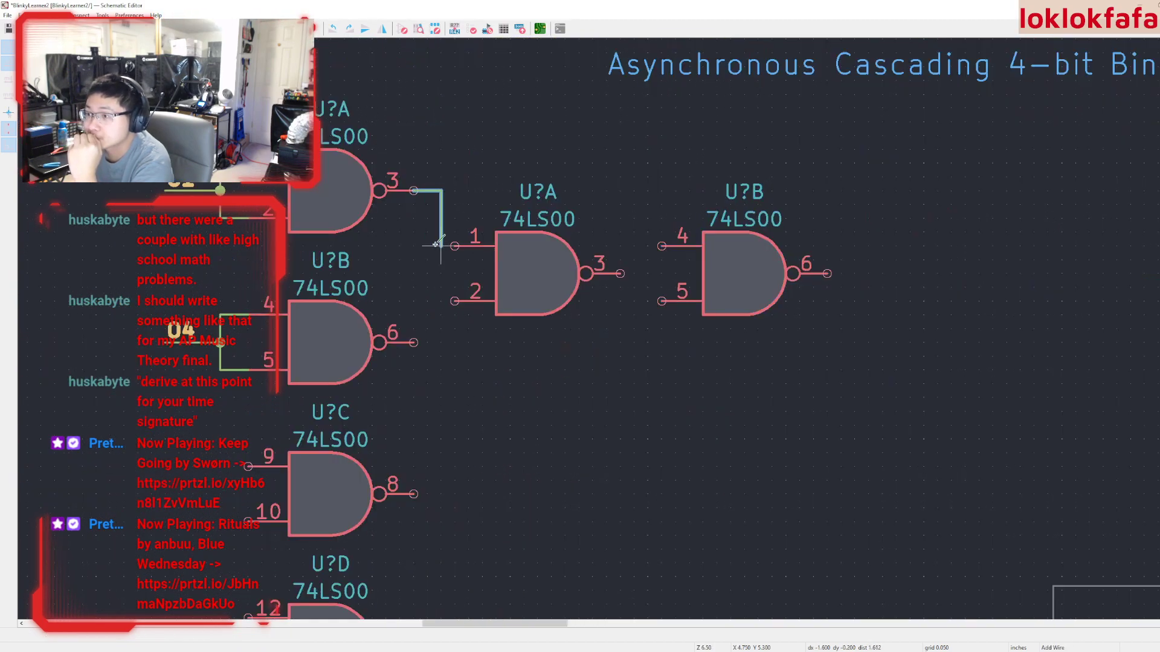
scroll(456, 244, "down", 4)
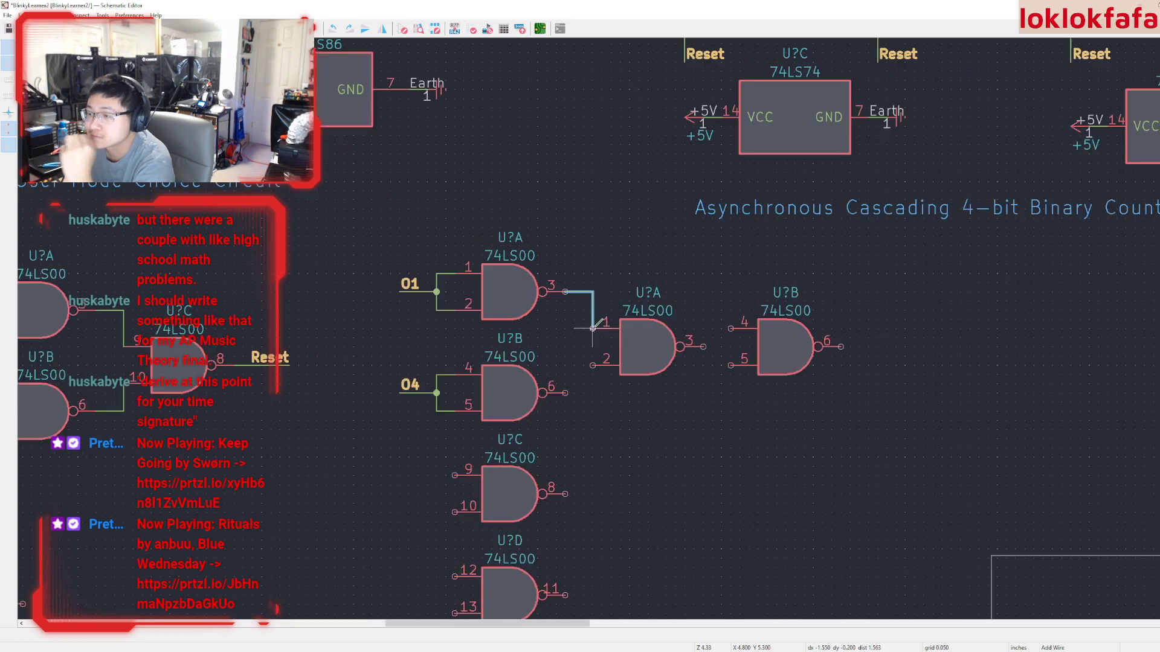
scroll(593, 328, "up", 4)
left_click(578, 328)
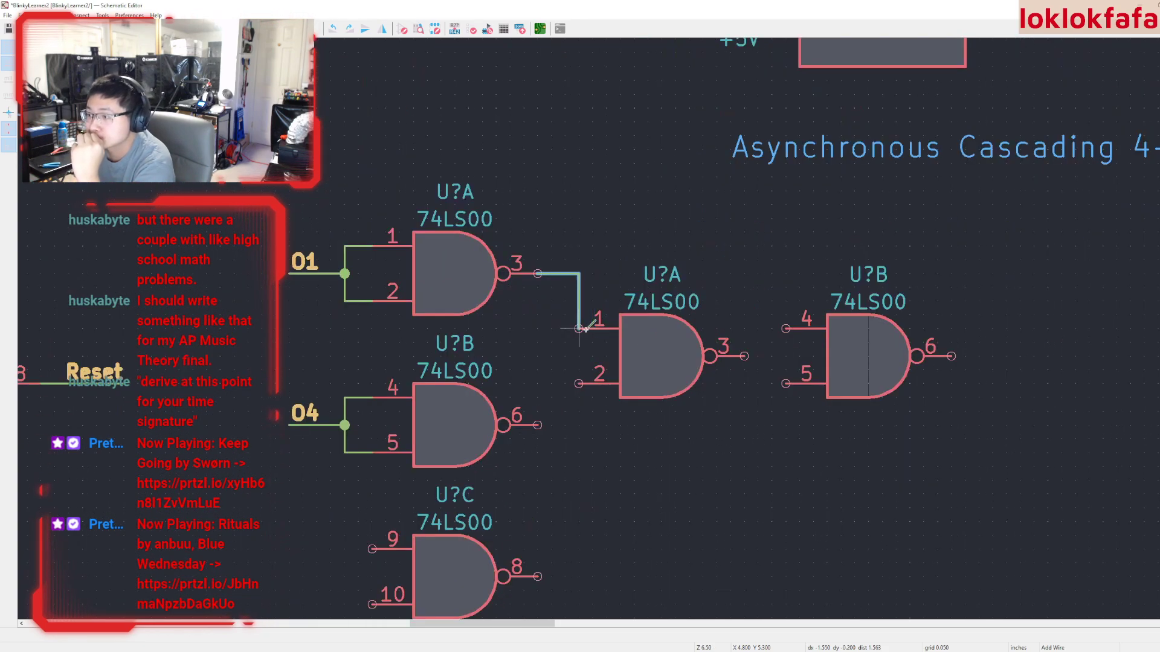
key("Escape")
key("w")
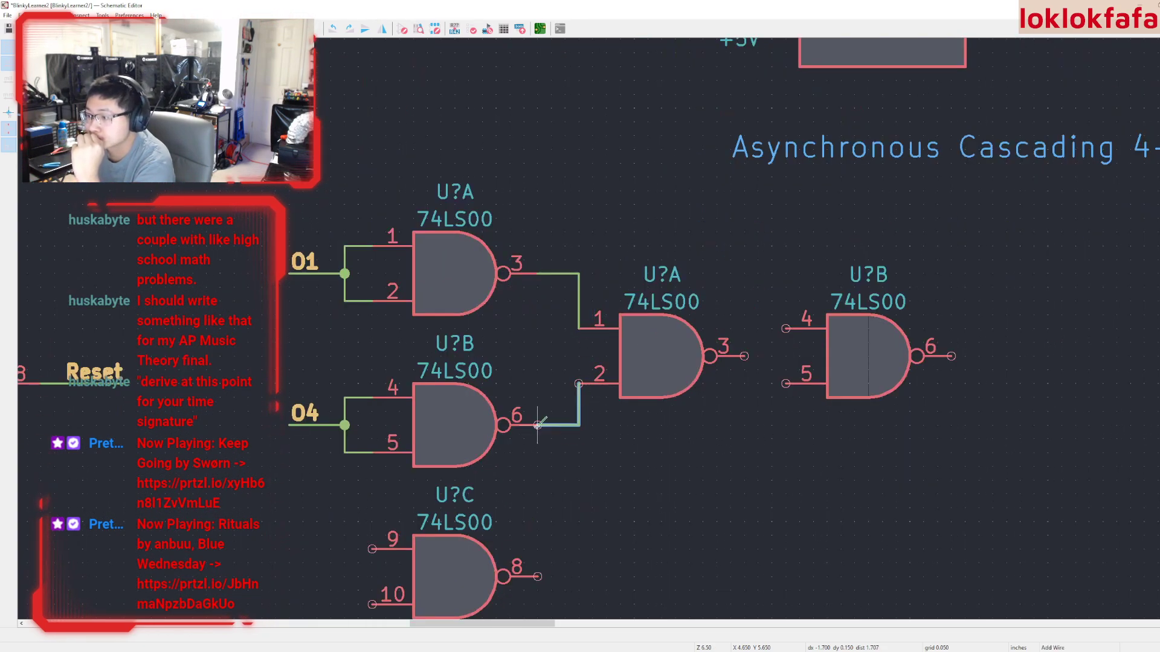
left_click(537, 425)
left_click(744, 356)
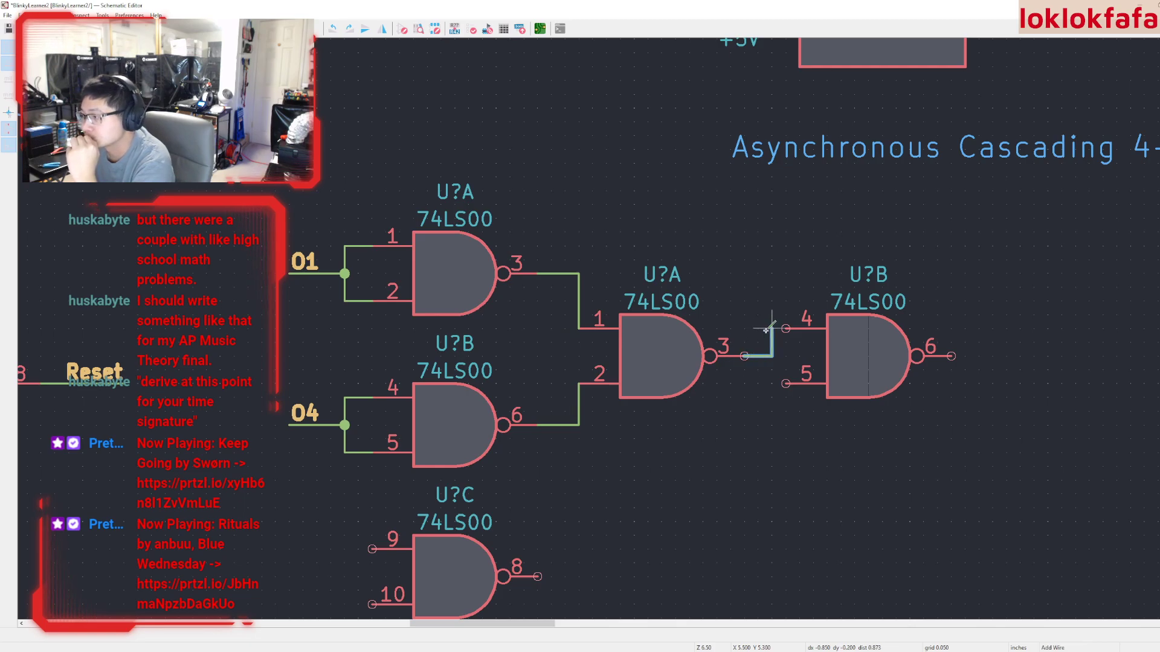
key("Escape")
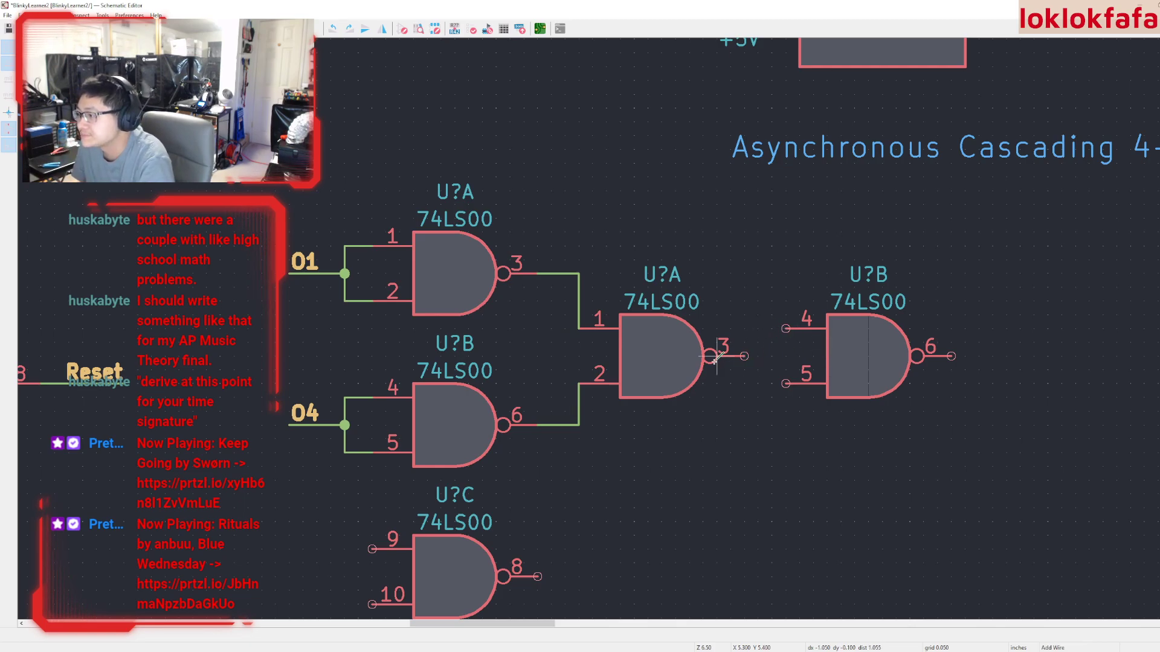
key("Escape")
Shift the third 74LS00's gate B slightly right to widen the gap after gate A
left_click(855, 367)
double_click(870, 361)
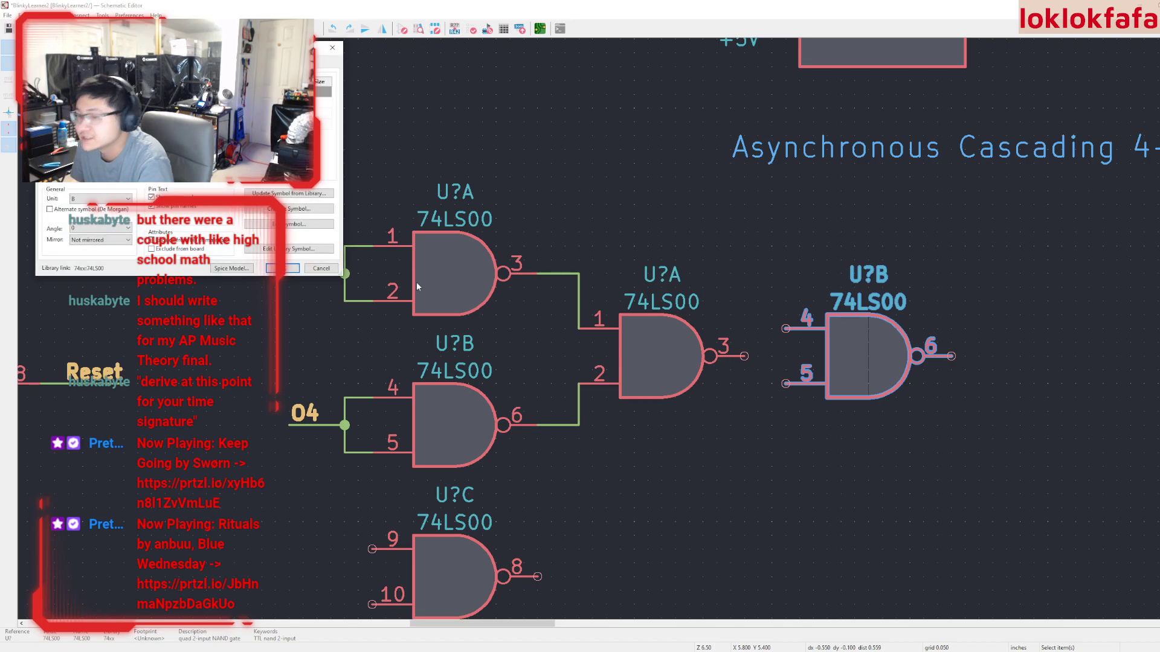
key("Escape")
key("m")
left_click(881, 357)
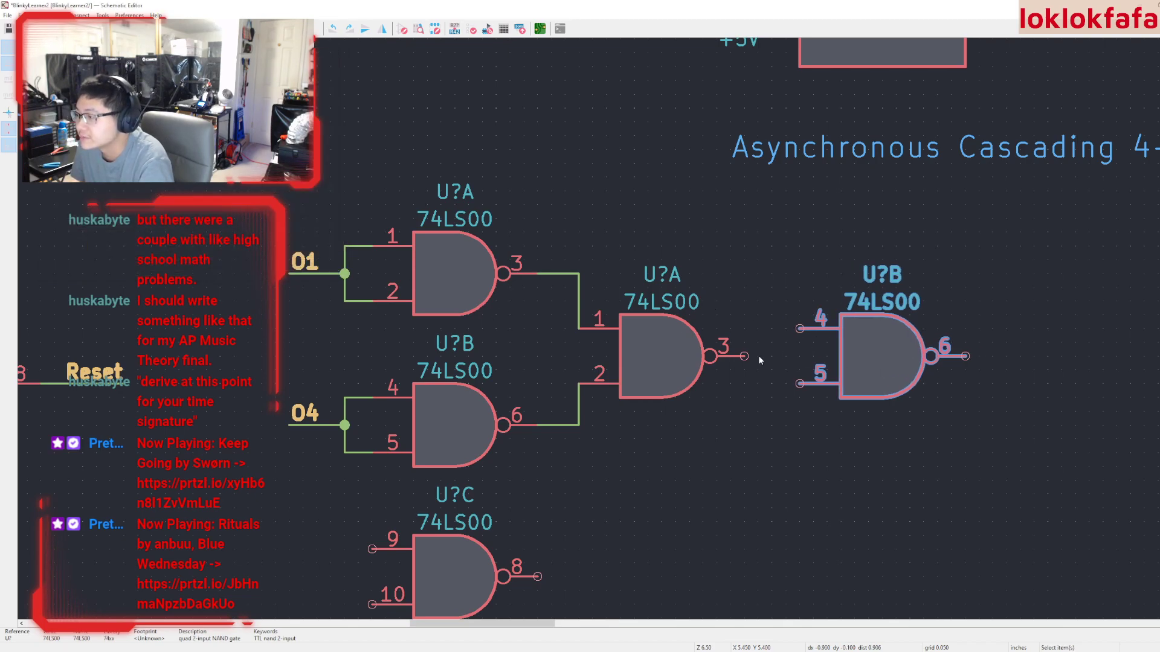
Wire output pin 3 of the third 74LS00's gate A to both input pins 4 and 5 of its gate B
key("w")
left_click(771, 356)
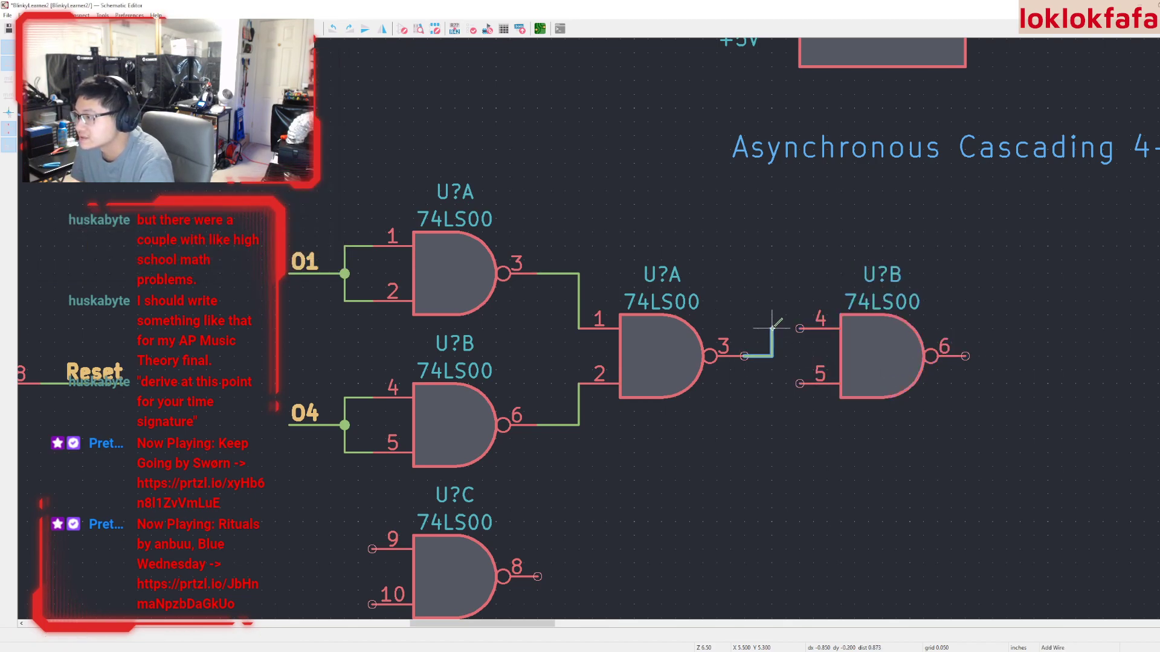
left_click(801, 328)
left_click(799, 384)
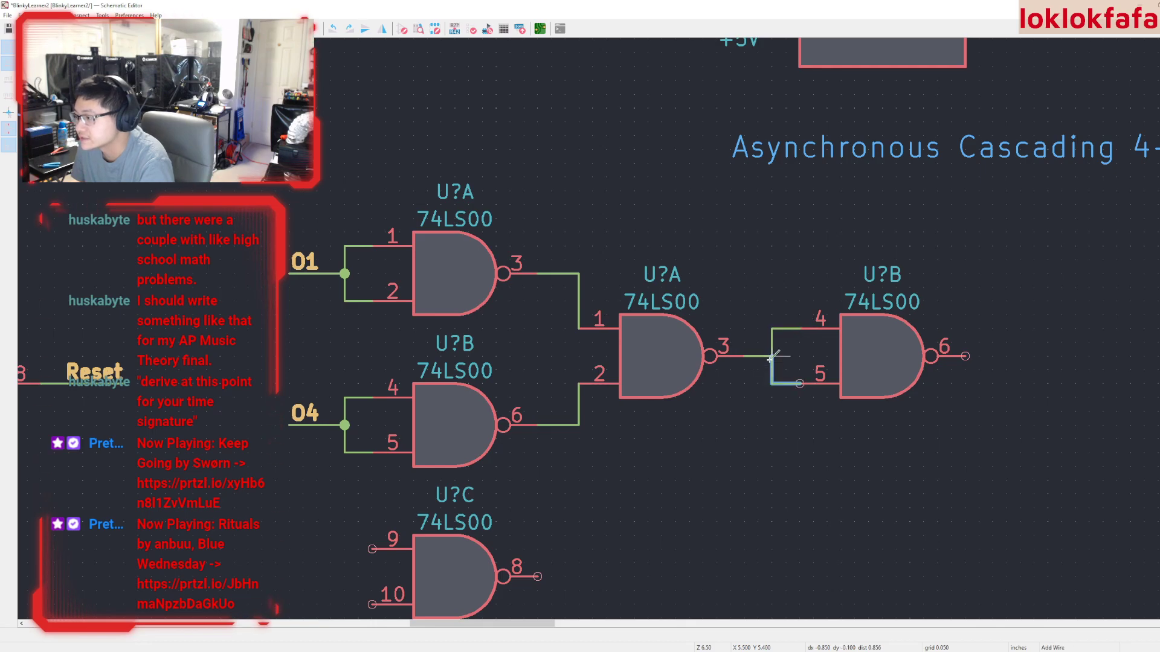
left_click(772, 357)
key("Escape")
Move the first 74LS00's unused gate D beside the second 74LS00's unused gates C and D
scroll(831, 386, "down", 2)
middle_click_drag(591, 325, 679, 337)
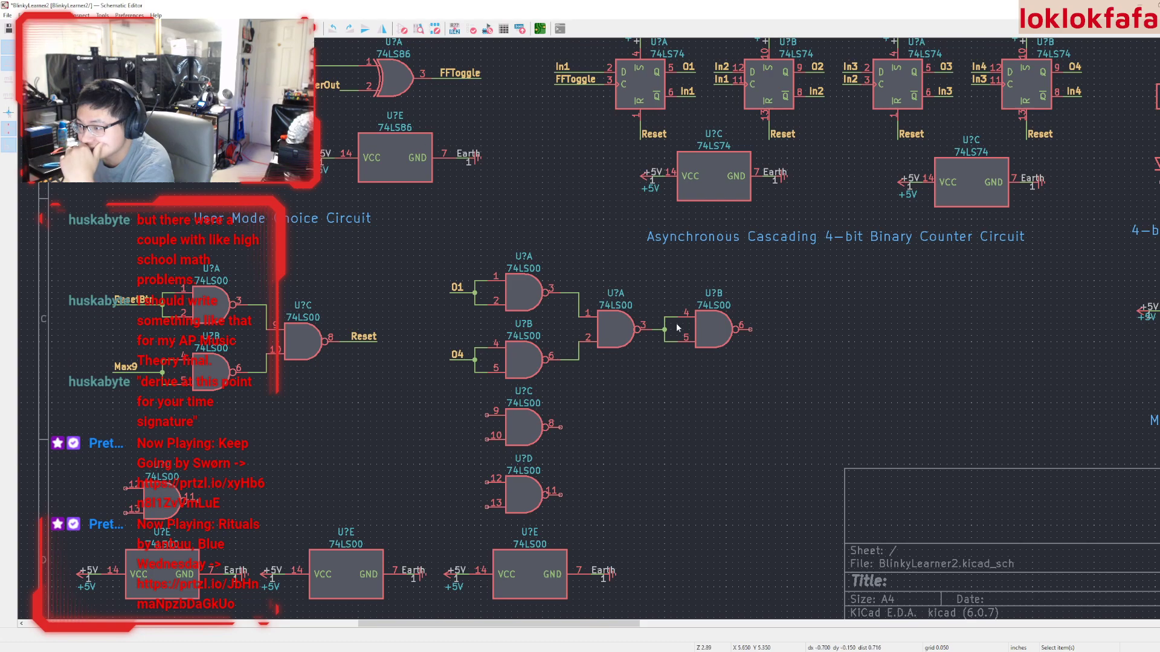
scroll(592, 328, "down", 2)
middle_click_drag(644, 325, 666, 412)
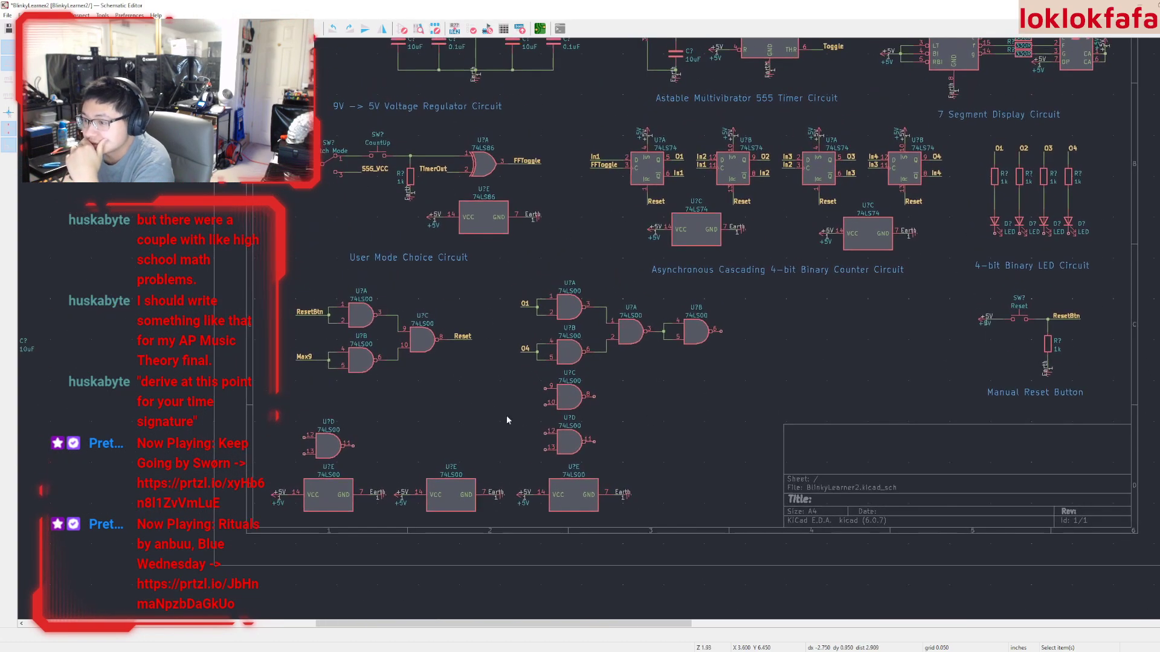
left_click_drag(331, 448, 634, 421)
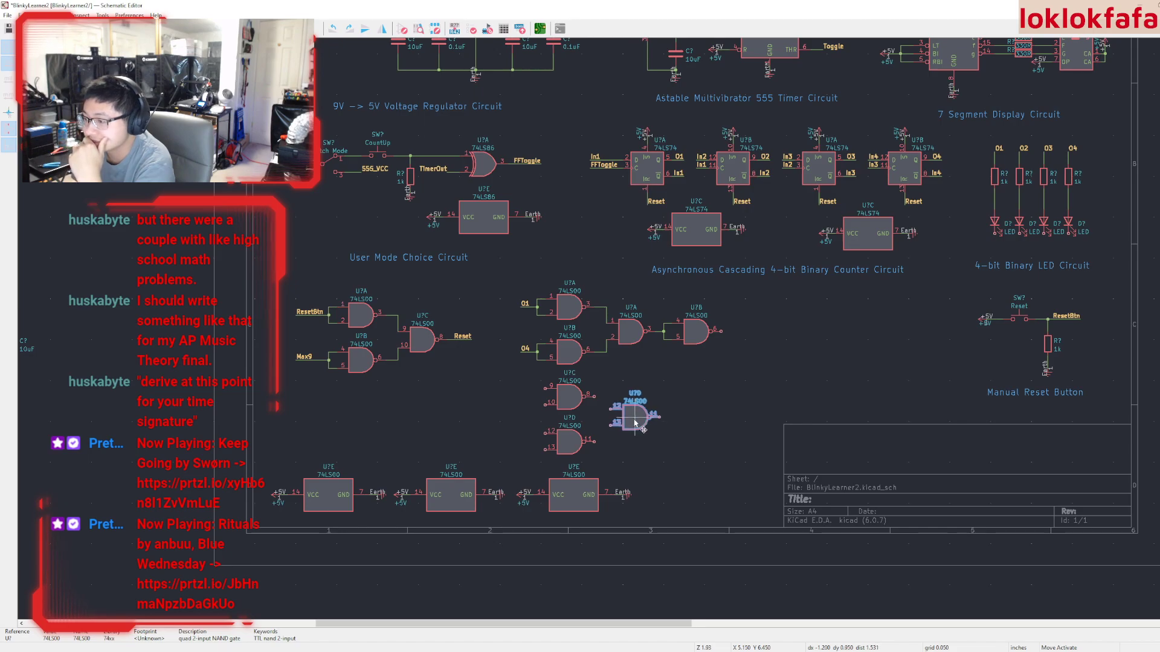
left_click(634, 421)
middle_click_drag(743, 400, 751, 491)
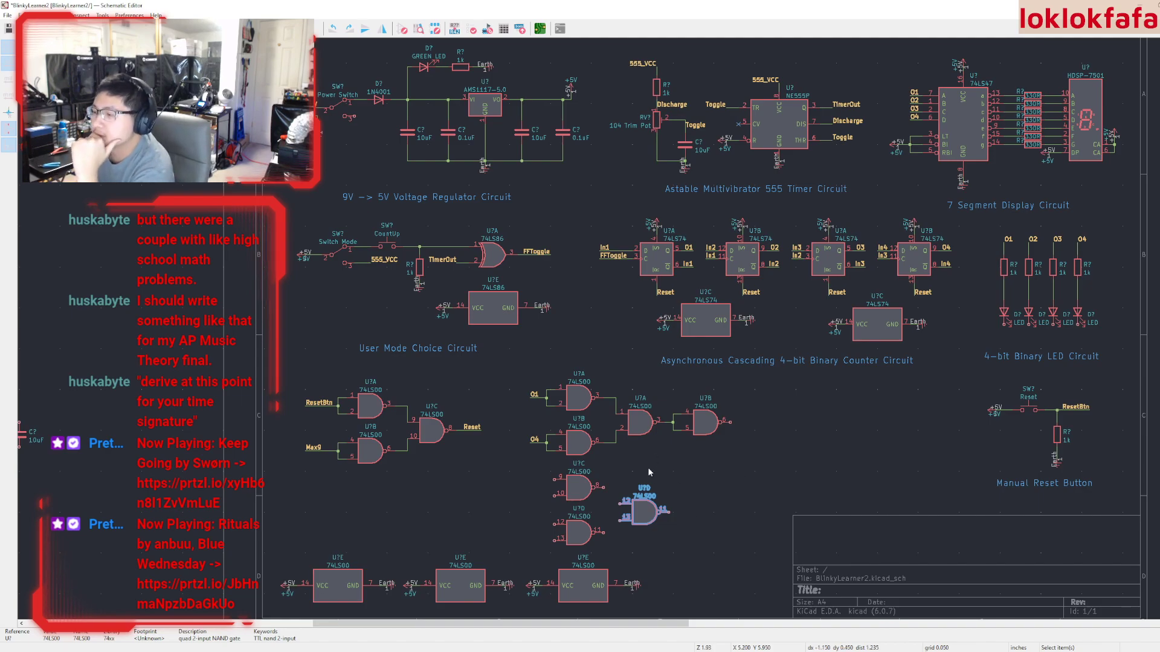
scroll(647, 467, "up", 2)
scroll(580, 428, "down", 2)
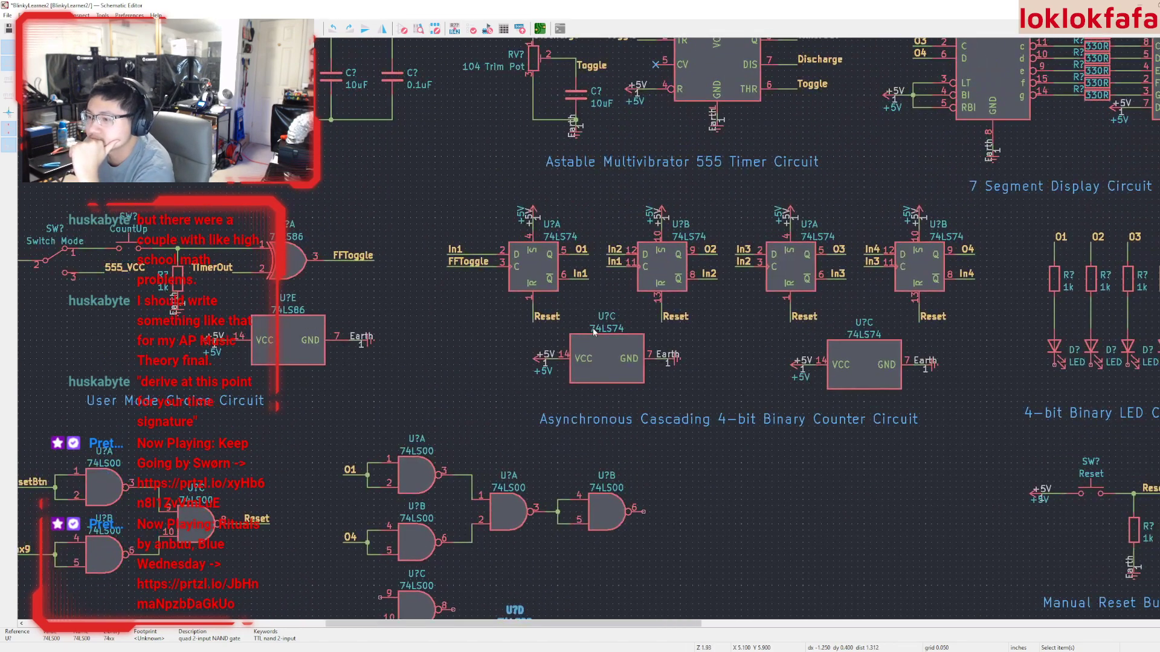
Change the O4 label feeding the second 74LS00's gate B inputs to O3
scroll(604, 321, "down", 1)
scroll(576, 444, "up", 1)
middle_click_drag(577, 443, 574, 458)
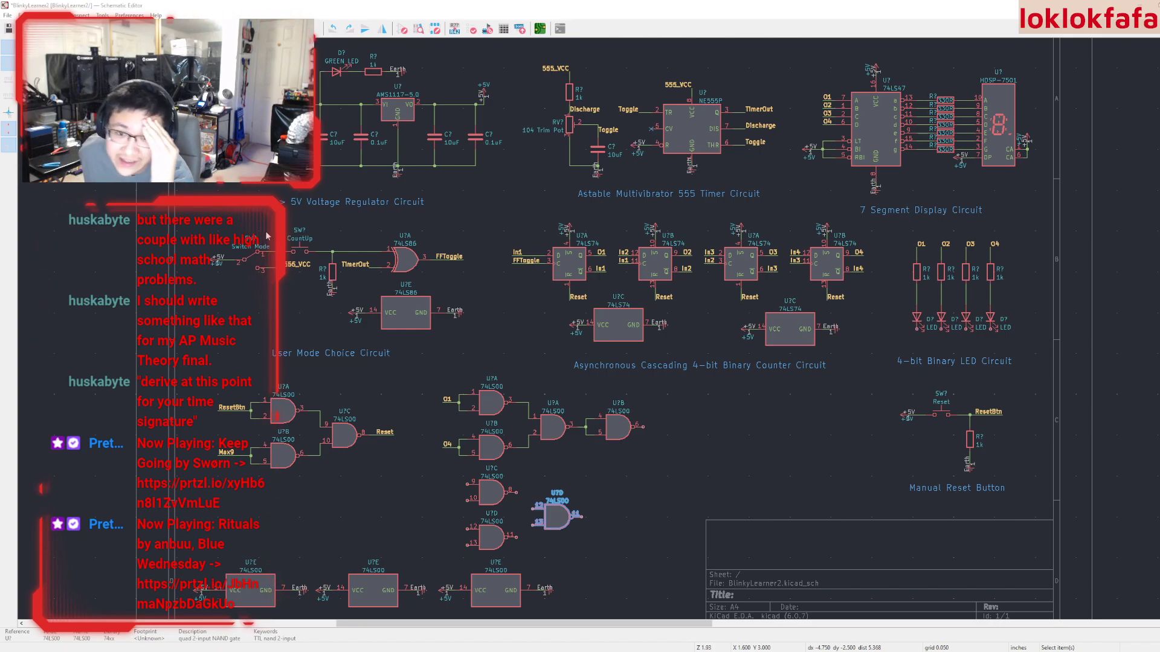
left_click(448, 445)
type("O3")
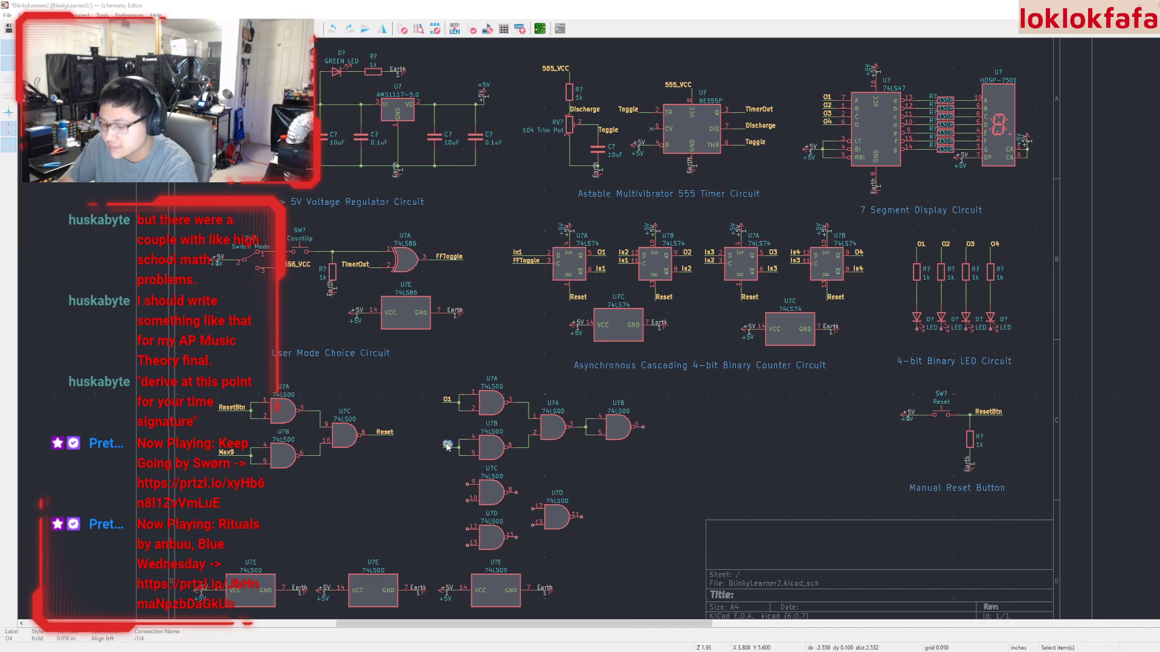
key("Return")
scroll(882, 270, "up", 2, "shift")
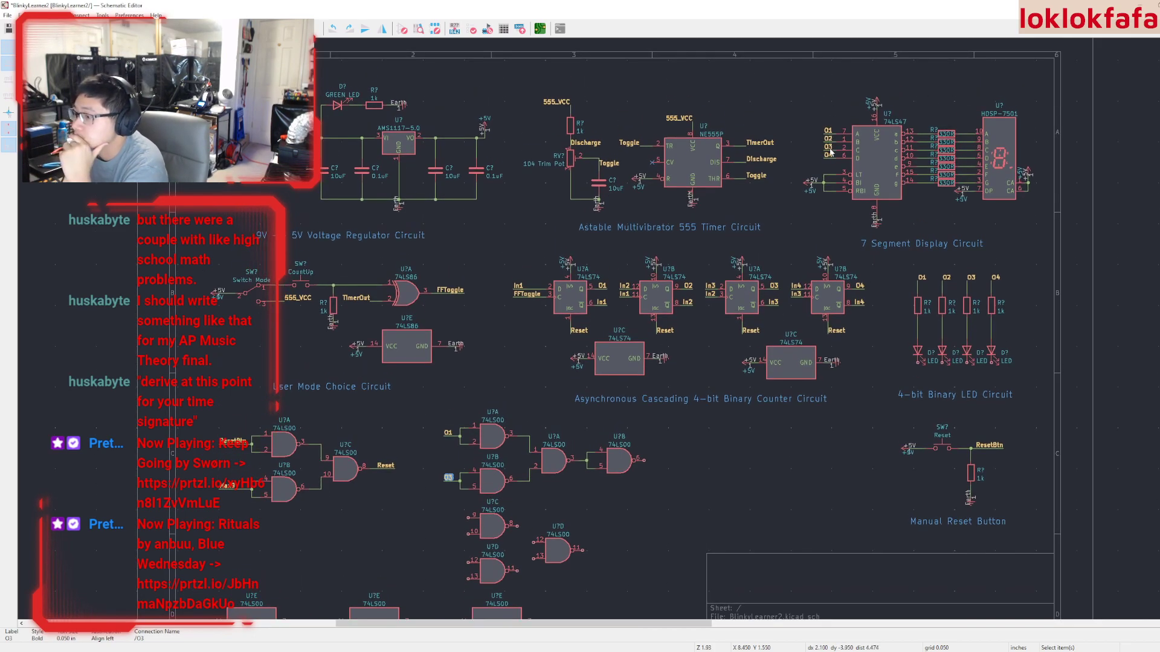
middle_click_drag(706, 455, 718, 443)
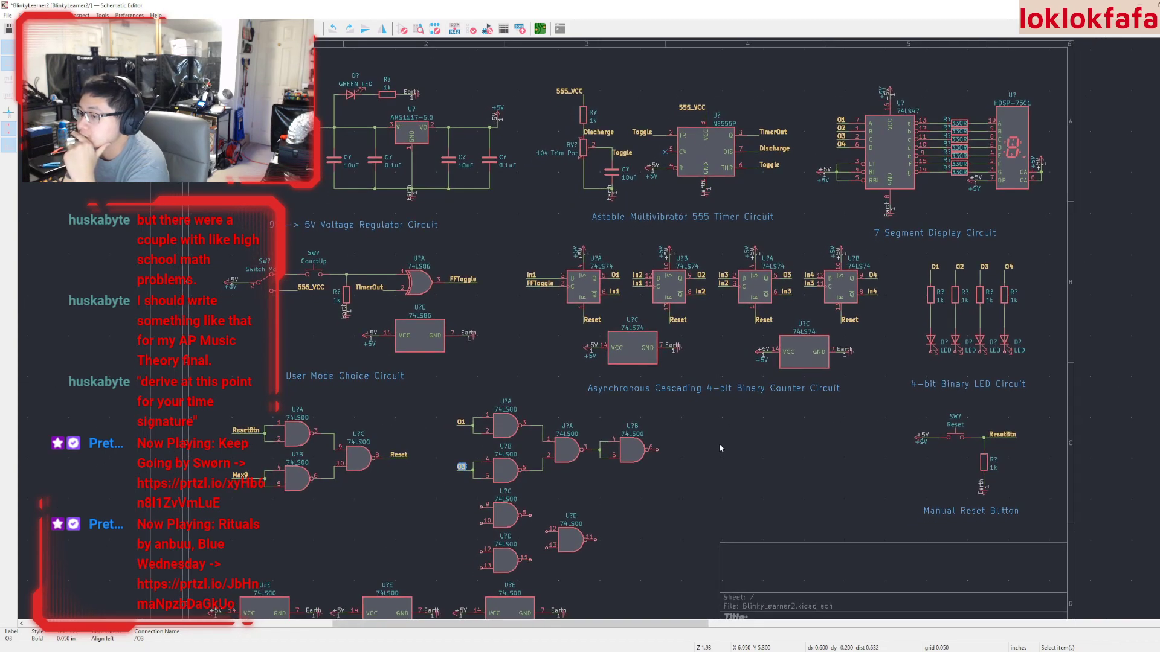
left_click(706, 458)
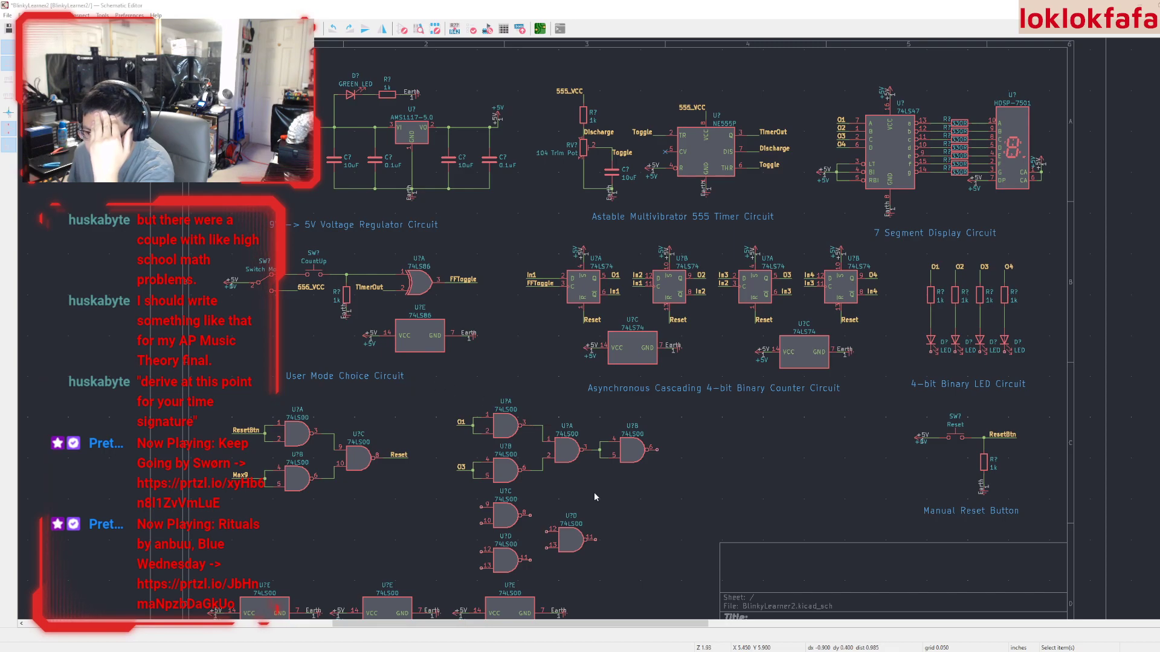
Move the second 74LS00's gate D beside its gate C and the first 74LS00's gate D out beyond the third chip's gate B
scroll(594, 496, "up", 2)
scroll(562, 465, "up", 2)
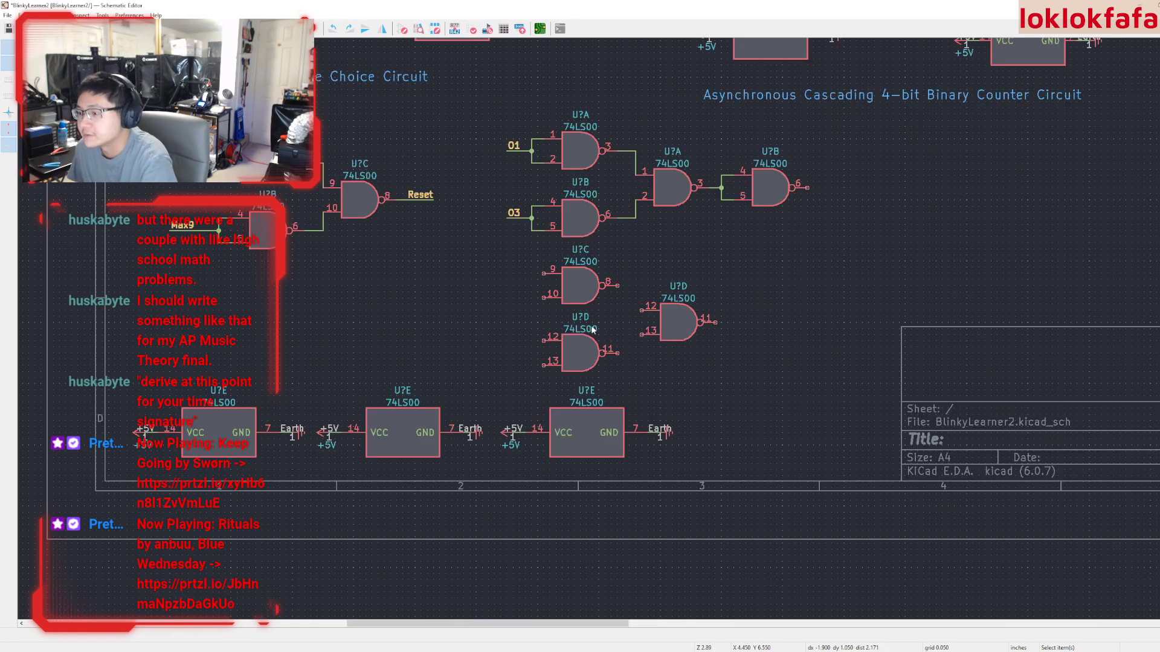
middle_click_drag(681, 275, 641, 374)
left_click(639, 421)
left_click_drag(638, 421, 804, 348)
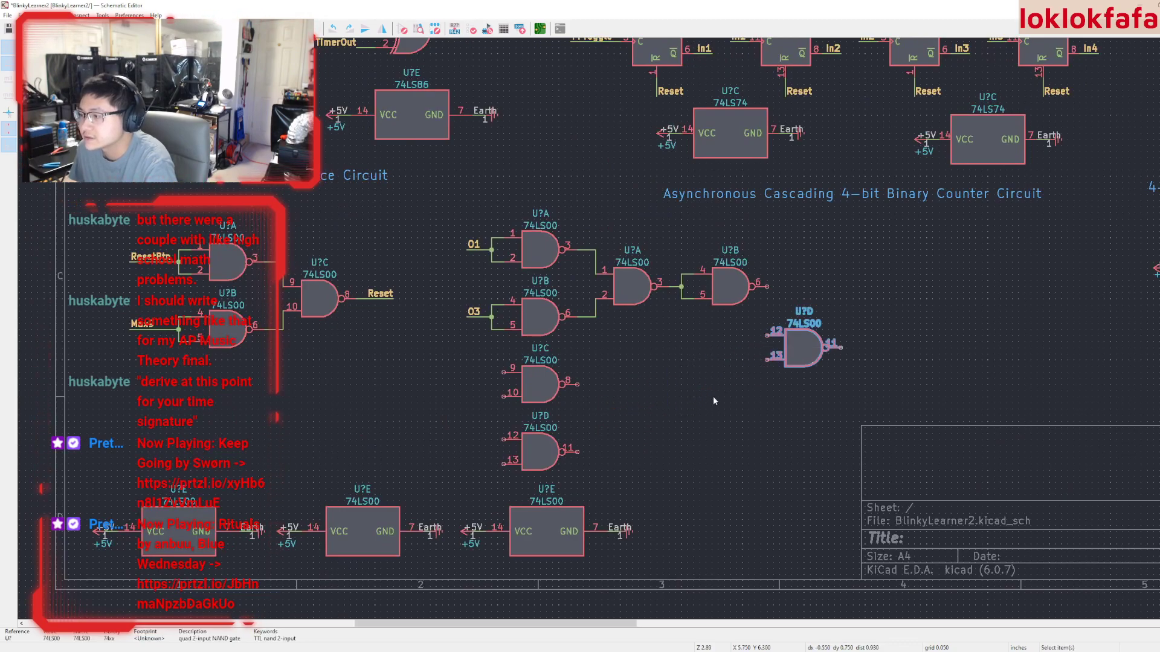
left_click_drag(534, 459, 660, 386)
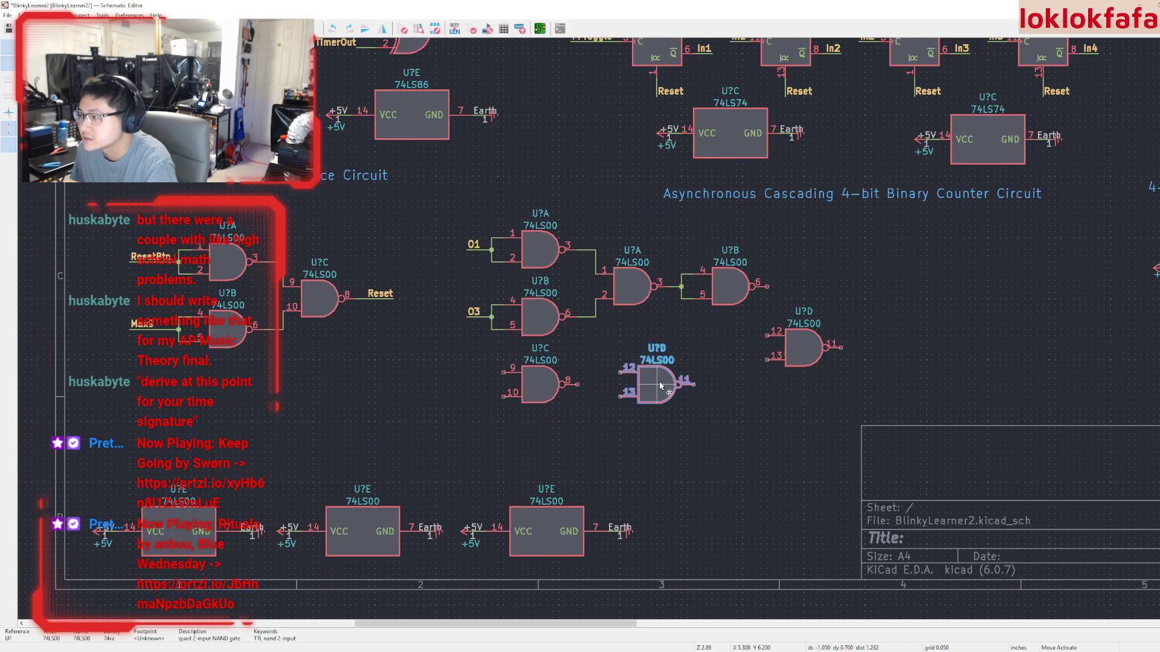
left_click_drag(803, 347, 824, 349)
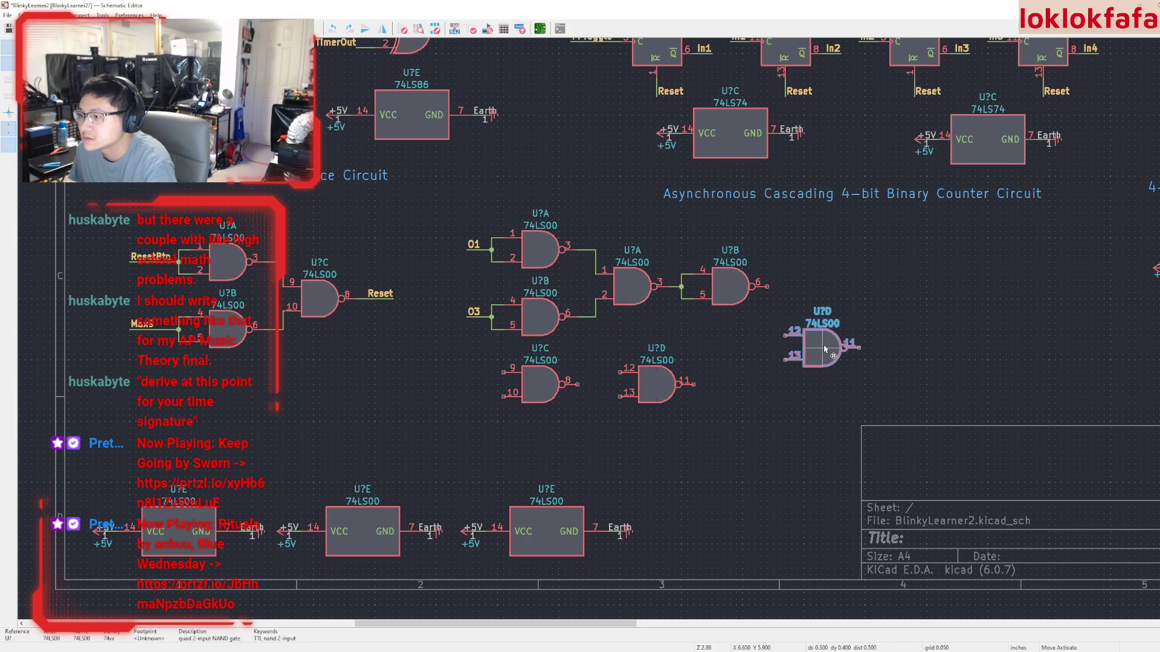
middle_click_drag(732, 351, 695, 437)
middle_click_drag(616, 454, 623, 506)
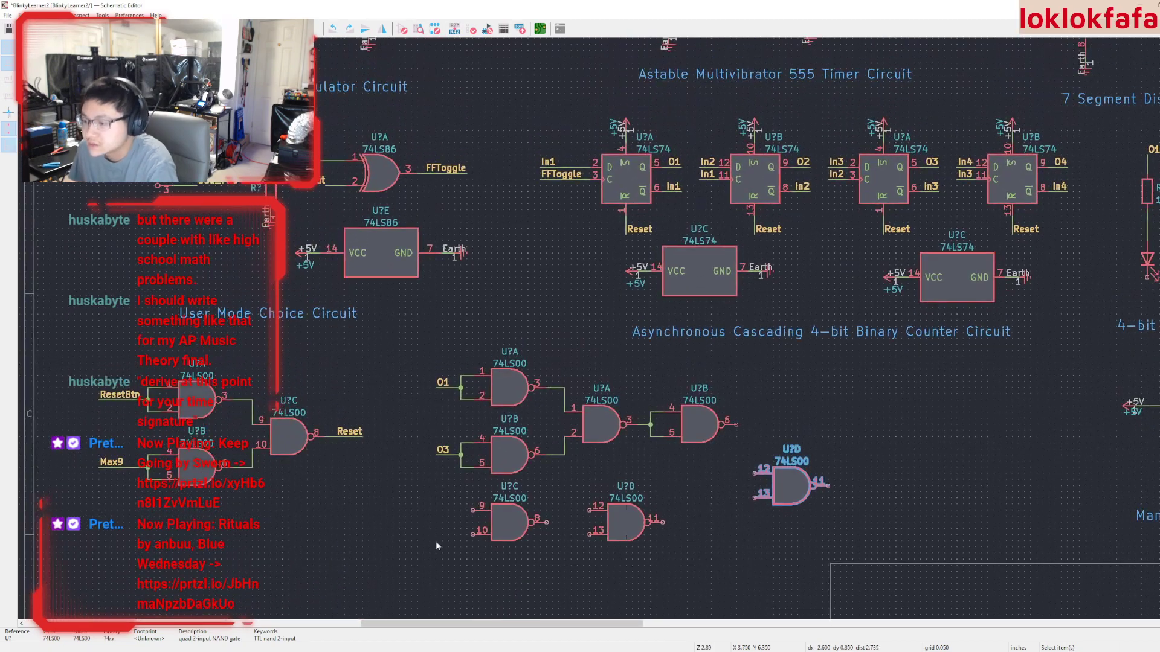
Draw separate horizontal wire stubs outward from input pins 9 and 10 of the second 74LS00's gate C
scroll(436, 541, "up", 3)
key("w")
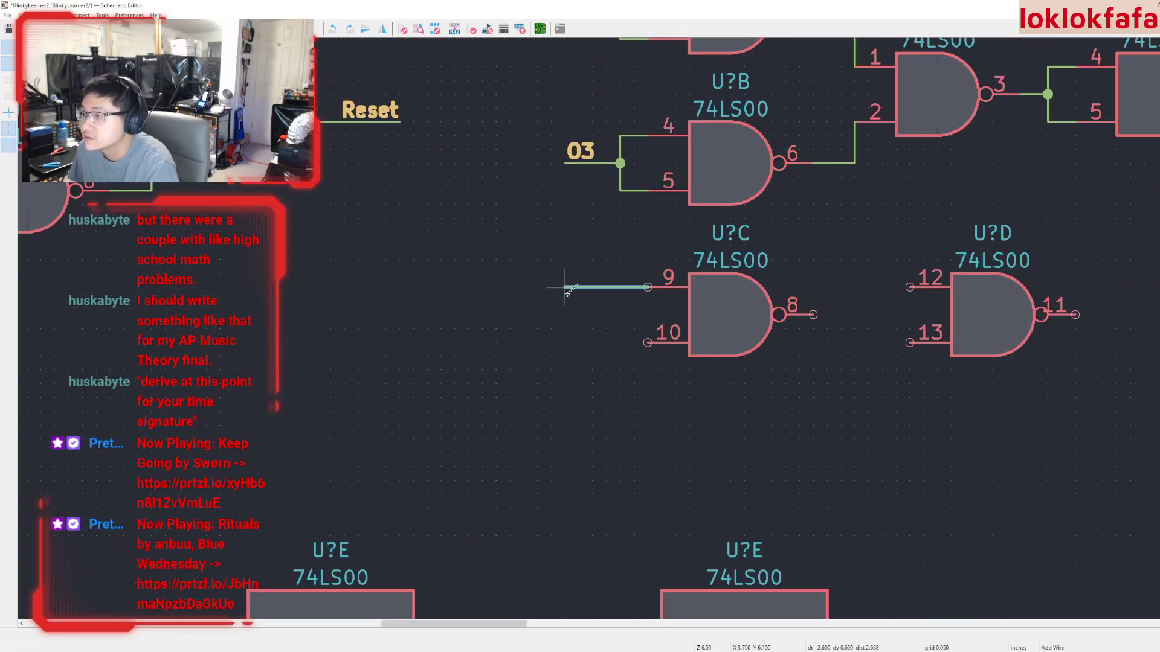
double_click(566, 288)
left_click(647, 342)
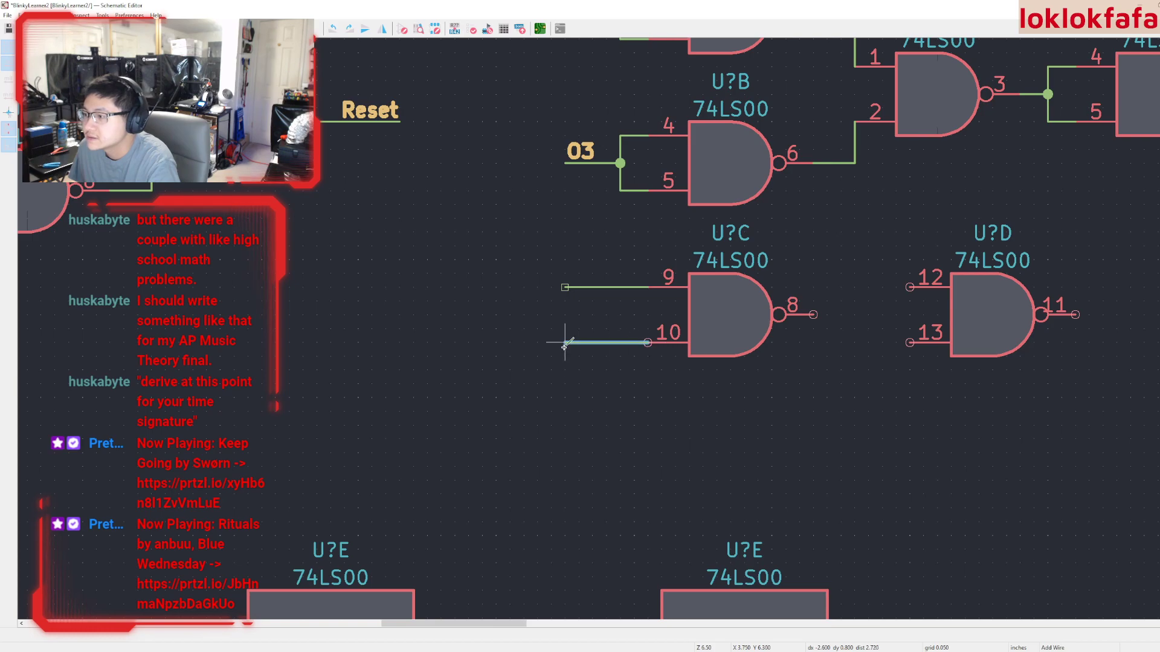
double_click(564, 343)
Duplicate the O3 label onto gate C's two input wires, naming pin 9's wire O2 and pin 10's wire O4
middle_click_drag(622, 321, 602, 475)
left_click(564, 313)
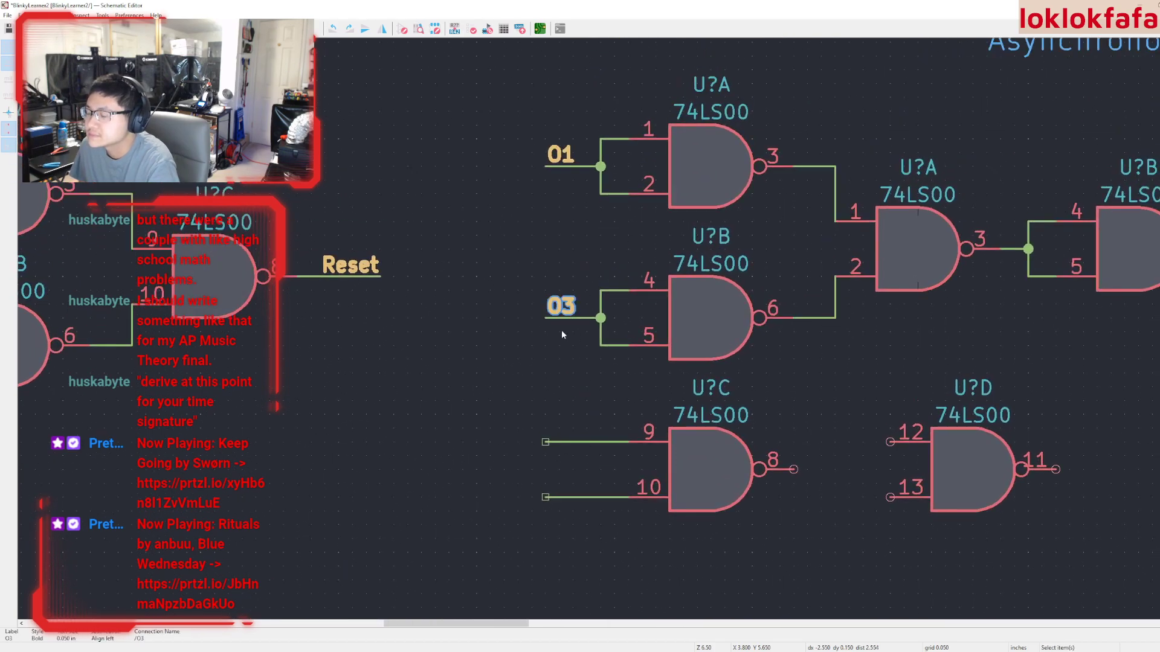
key("ctrl+d")
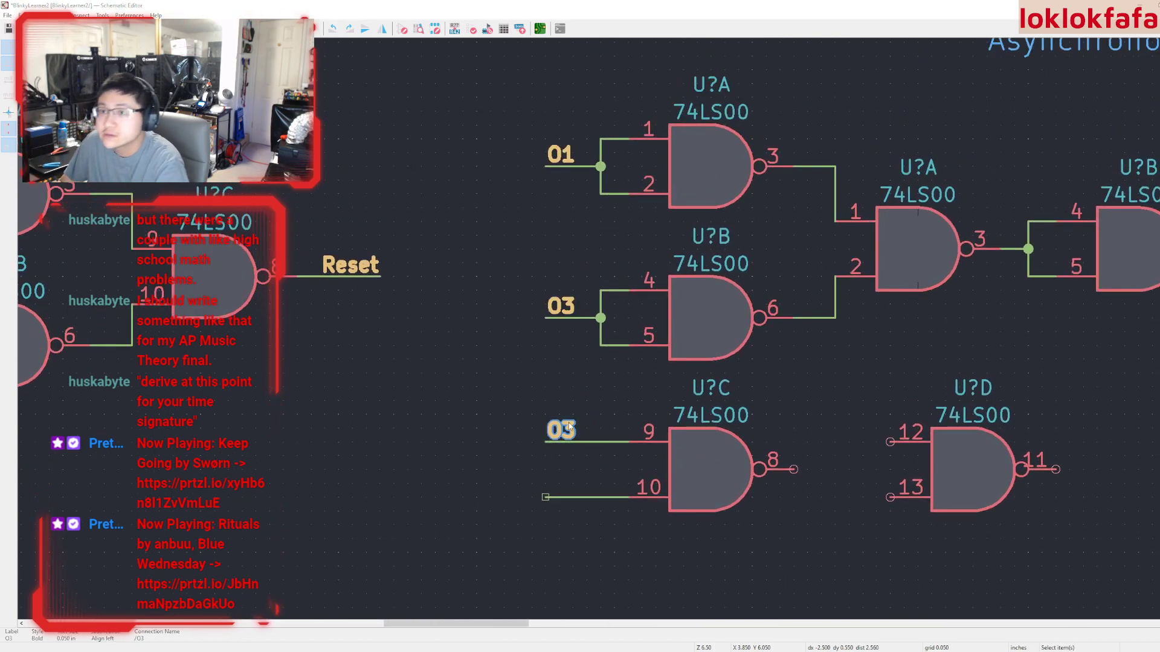
type("O2")
key("Return")
key("ctrl+d")
left_click(546, 498)
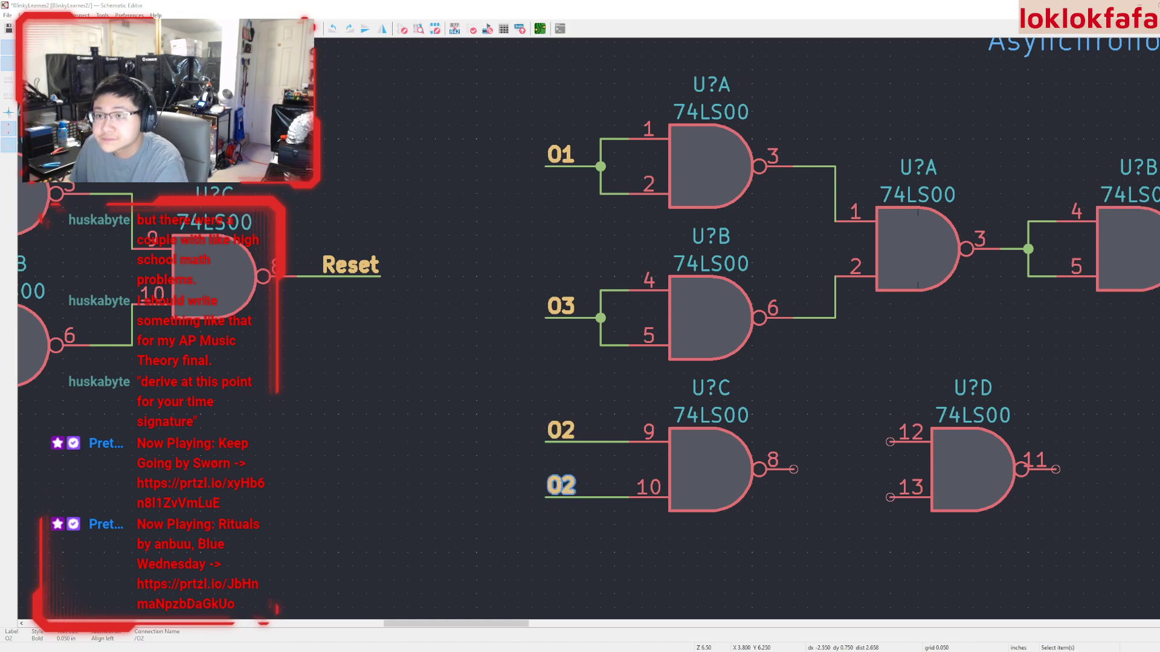
type("O4")
key("Return")
scroll(609, 468, "down", 1)
scroll(595, 331, "down", 1)
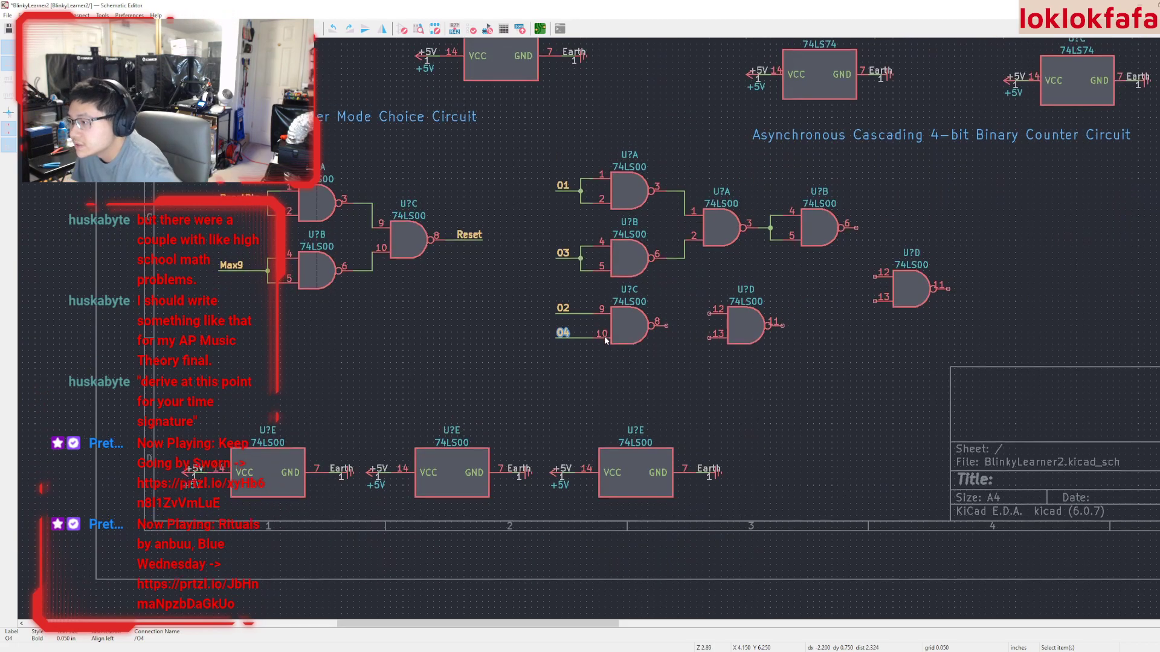
middle_click_drag(606, 340, 584, 433)
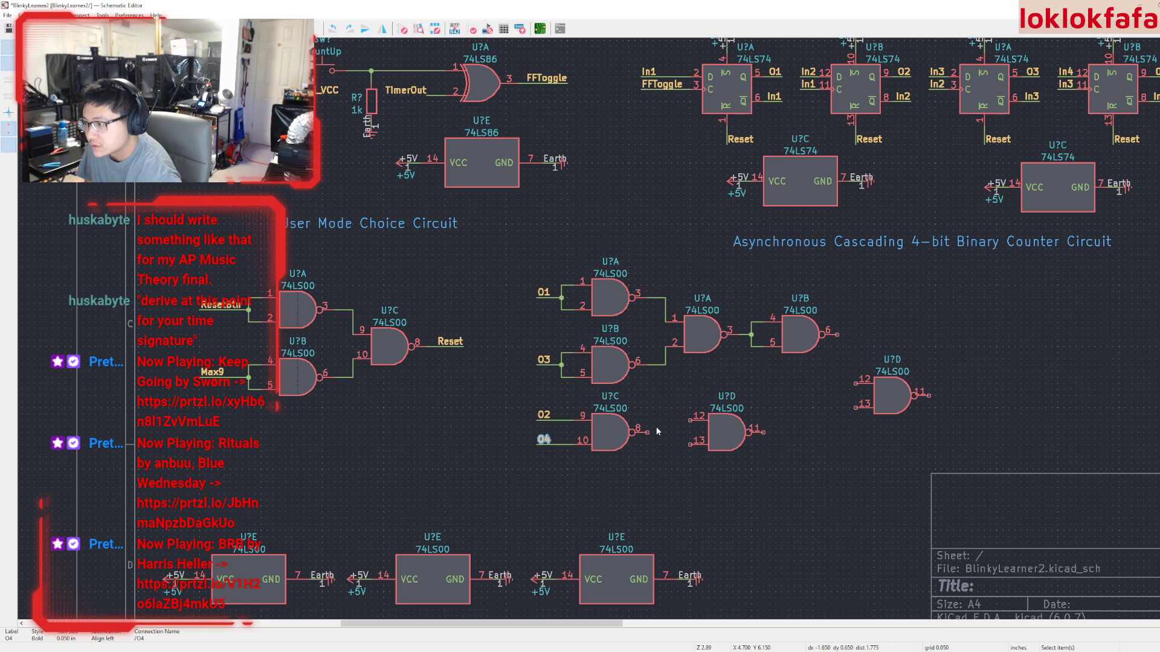
Nudge the second 74LS00's gate D slightly left toward its gate C
left_click(883, 390)
left_click(718, 435)
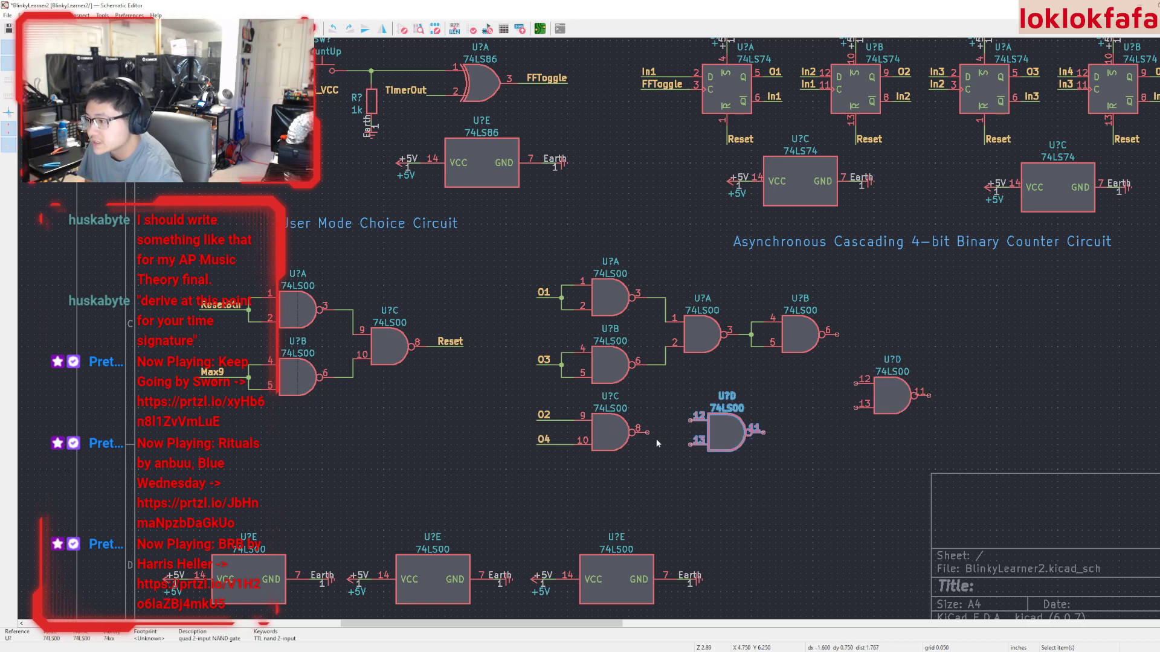
left_click_drag(716, 436, 721, 430)
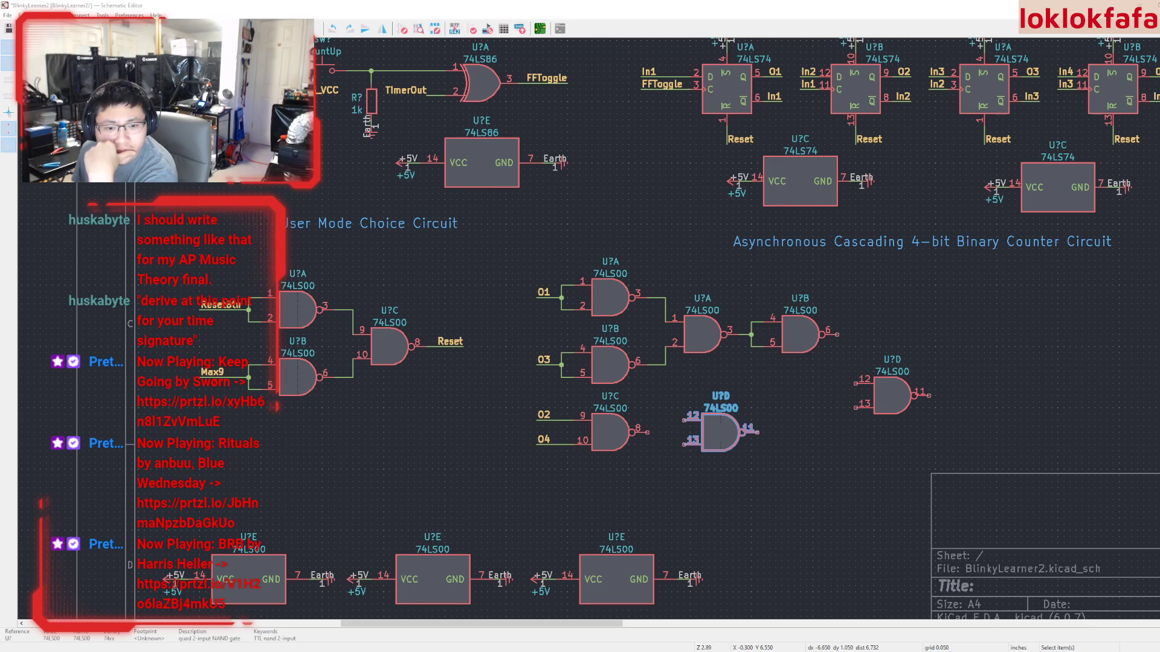
key("w")
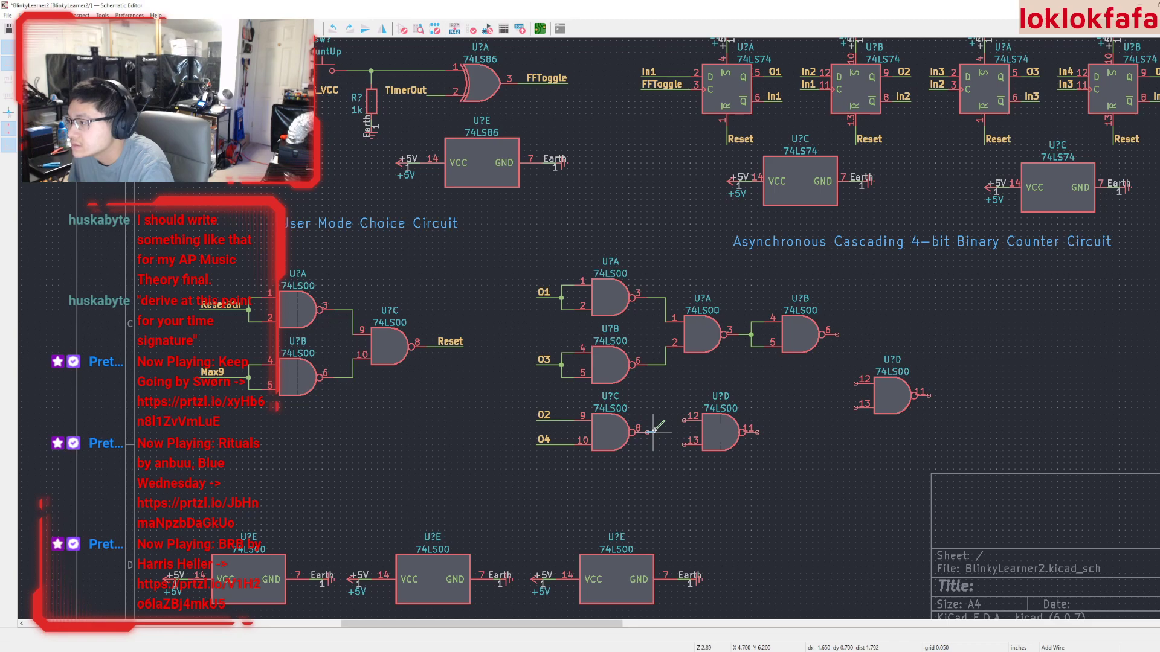
scroll(659, 433, "down", 2)
scroll(592, 326, "up", 5)
key("Escape")
key("Escape")
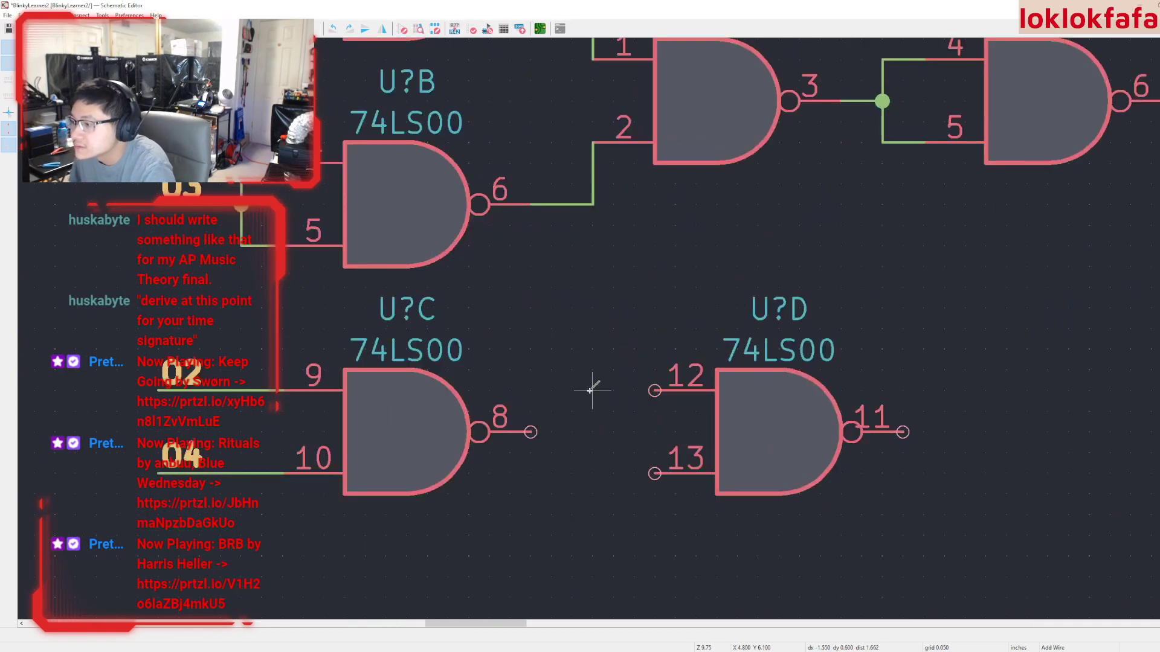
Bring the second 74LS00's gate D closer to gate C and wire output pin 8 to both input pins 12 and 13
left_click(720, 435)
key("m")
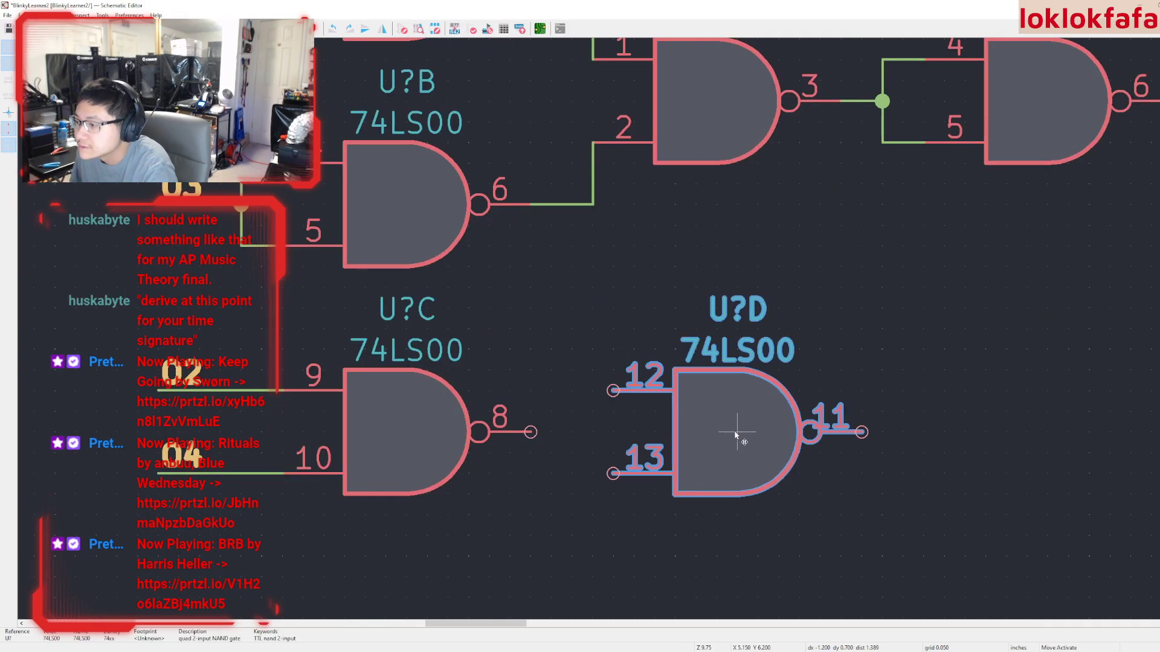
left_click(738, 432)
key("w")
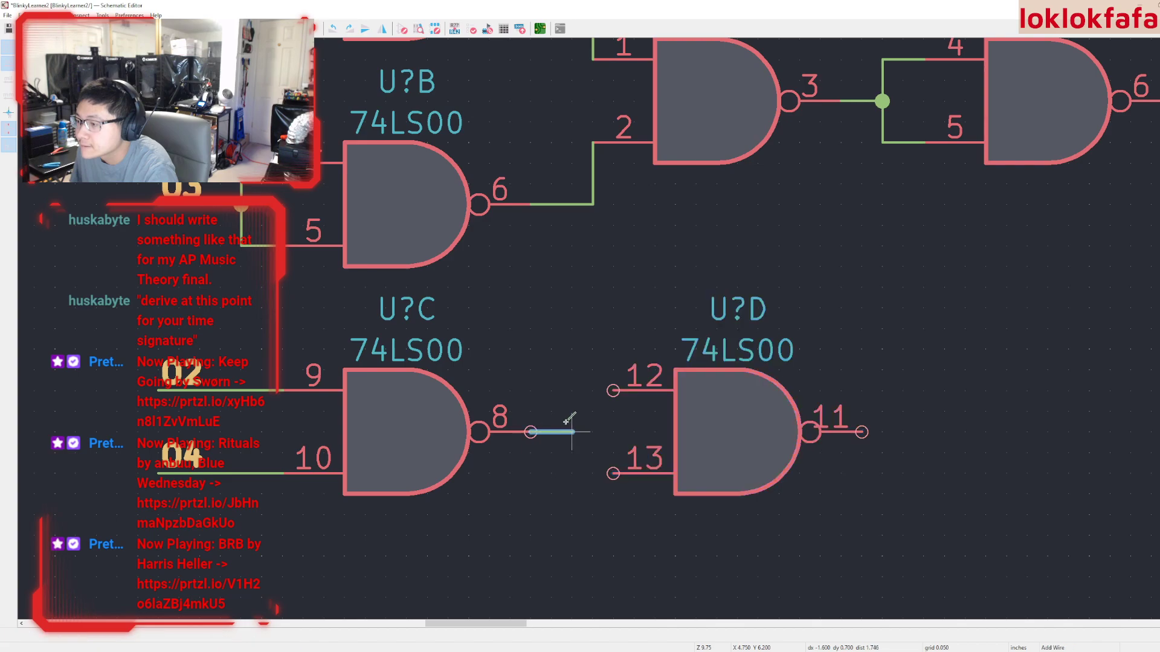
left_click(613, 391)
left_click(613, 472)
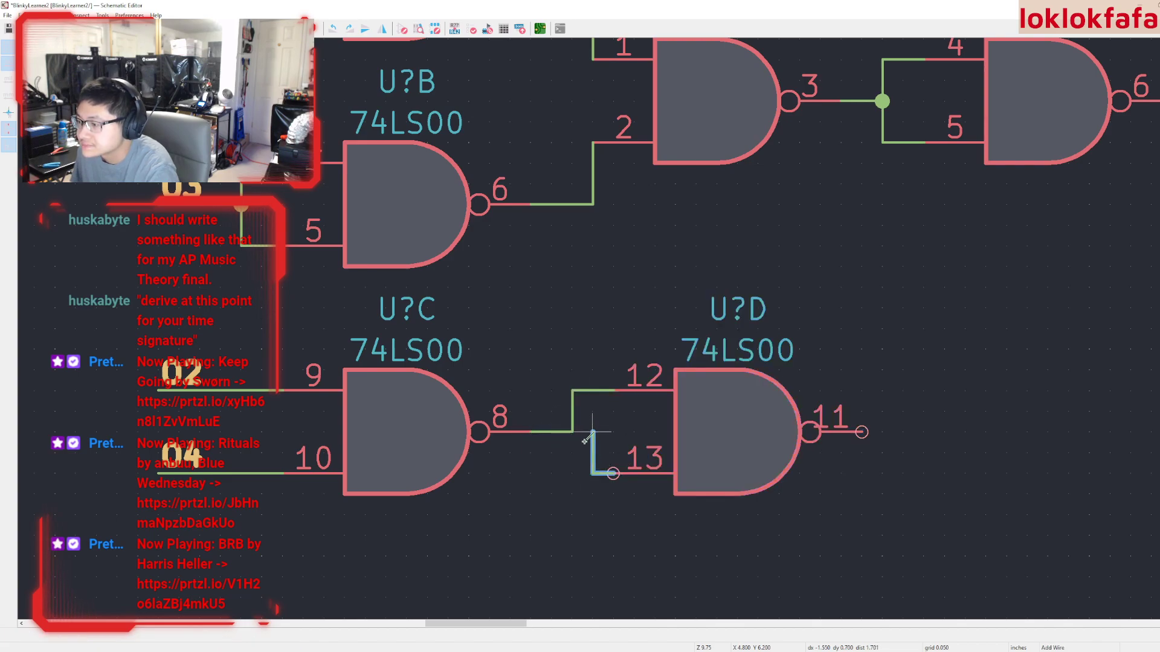
left_click(568, 432)
scroll(592, 328, "down", 3)
middle_click_drag(747, 329, 748, 399)
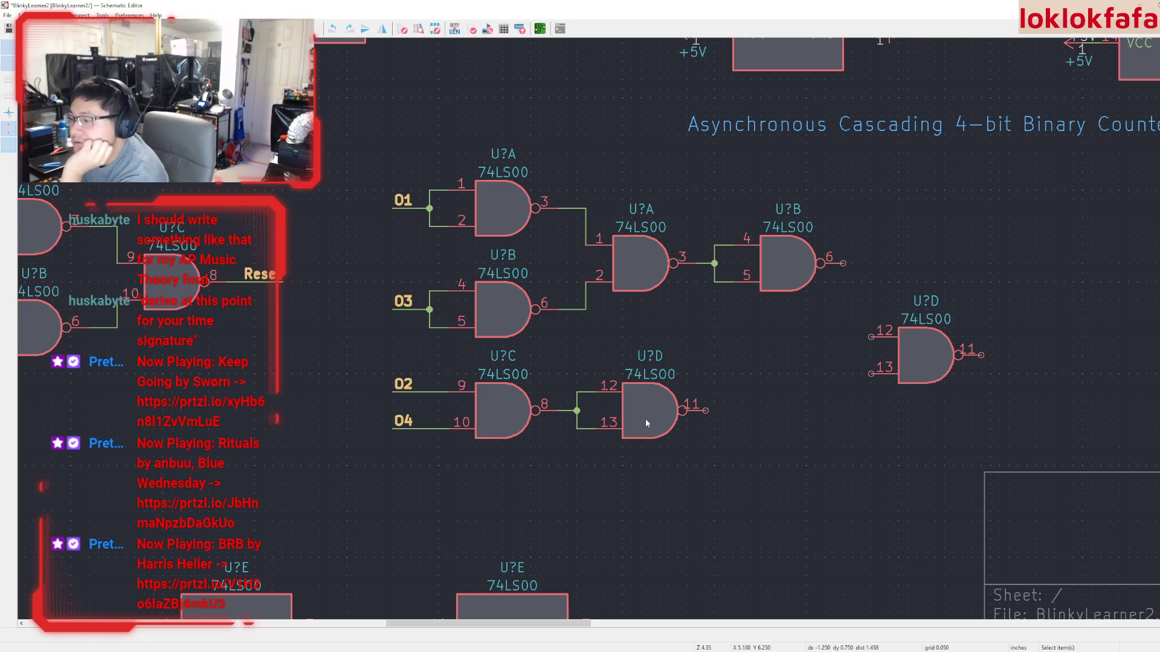
Align the second 74LS00's gate D beneath the third chip's gate B, and center the first 74LS00's gate D vertically between their outputs
left_click_drag(645, 419, 792, 411)
left_click(921, 360)
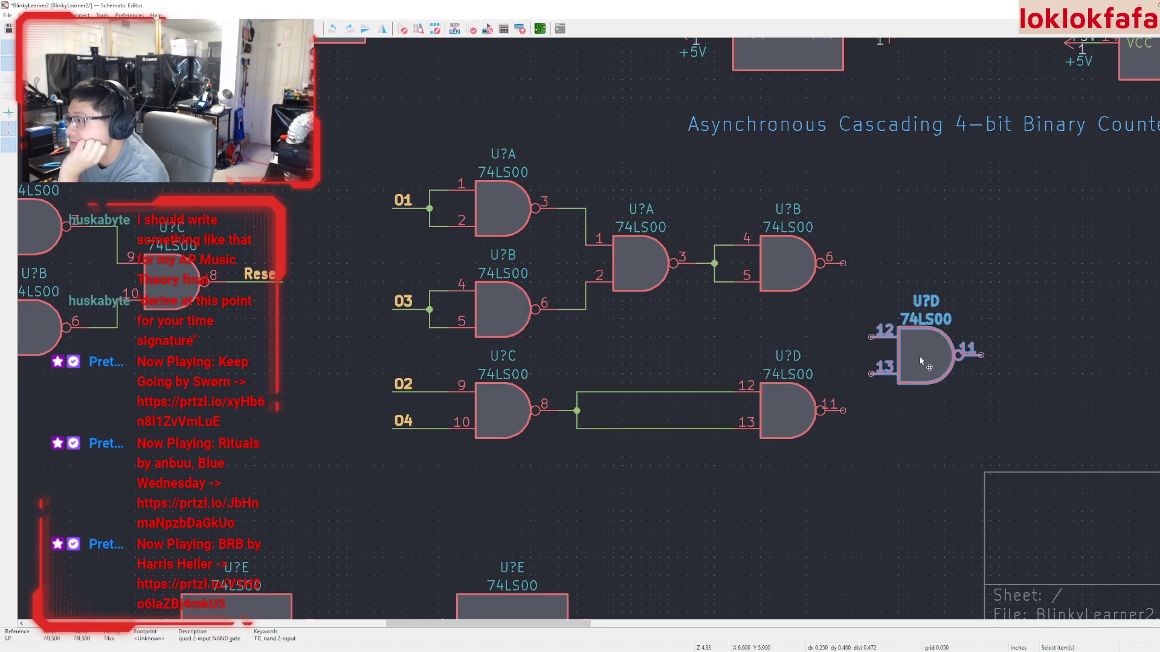
left_click_drag(921, 361, 931, 339)
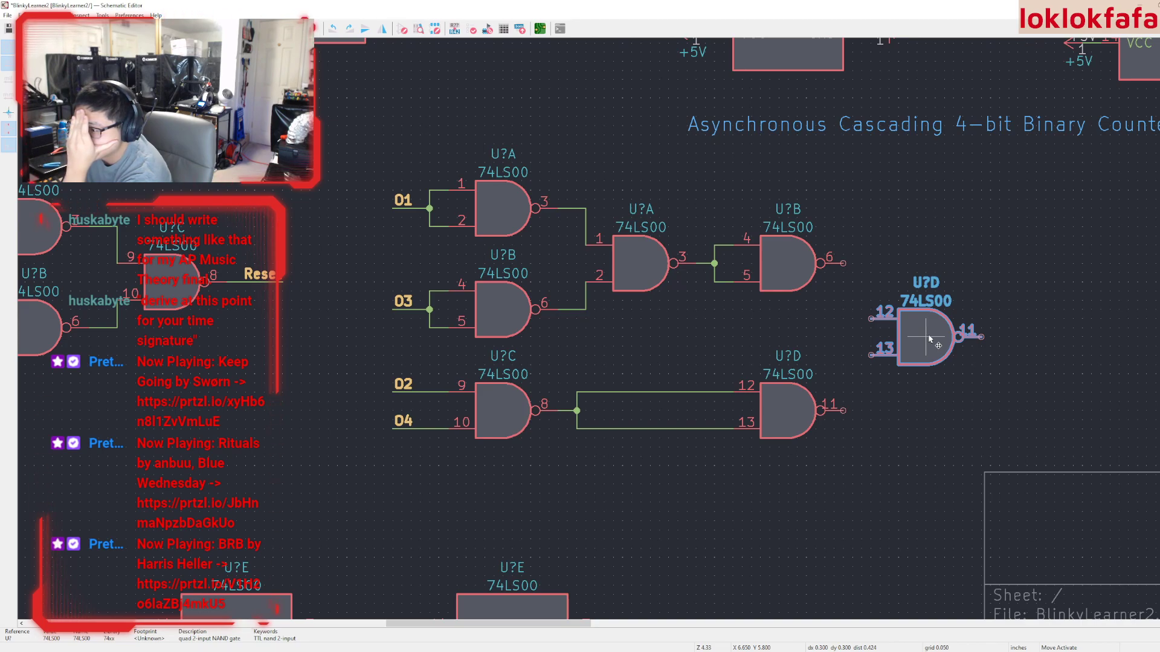
left_click(929, 340)
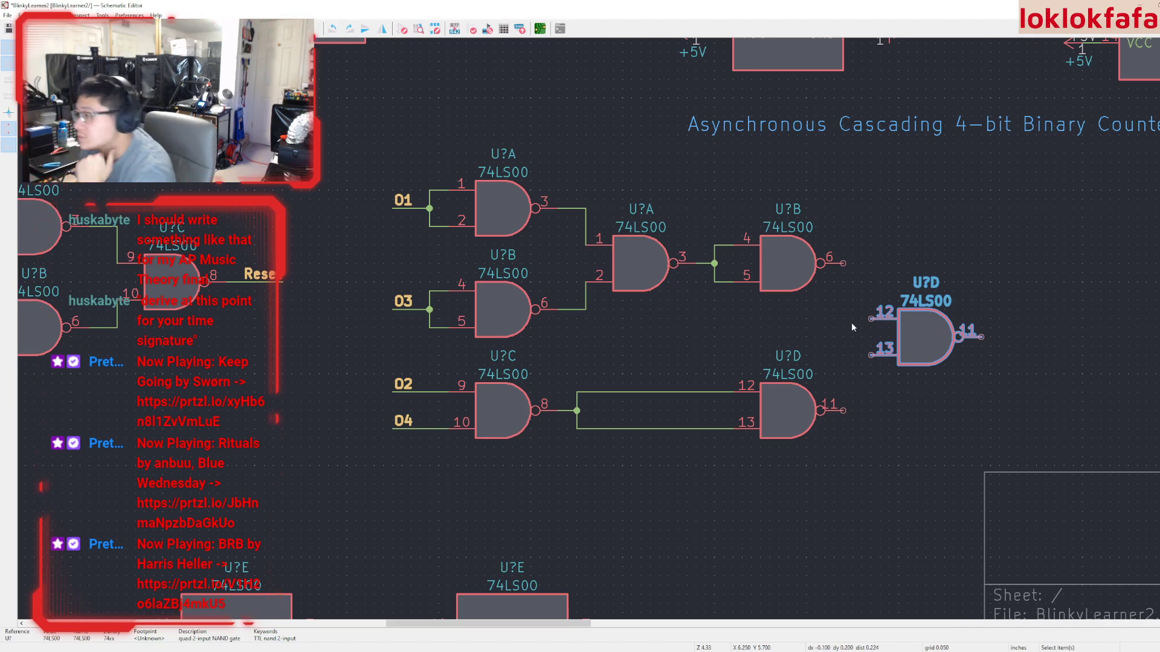
Wire the third chip's output pin 6 and the second chip's output pin 11 to input pins 12 and 13 of the first 74LS00's gate D
left_click(847, 271)
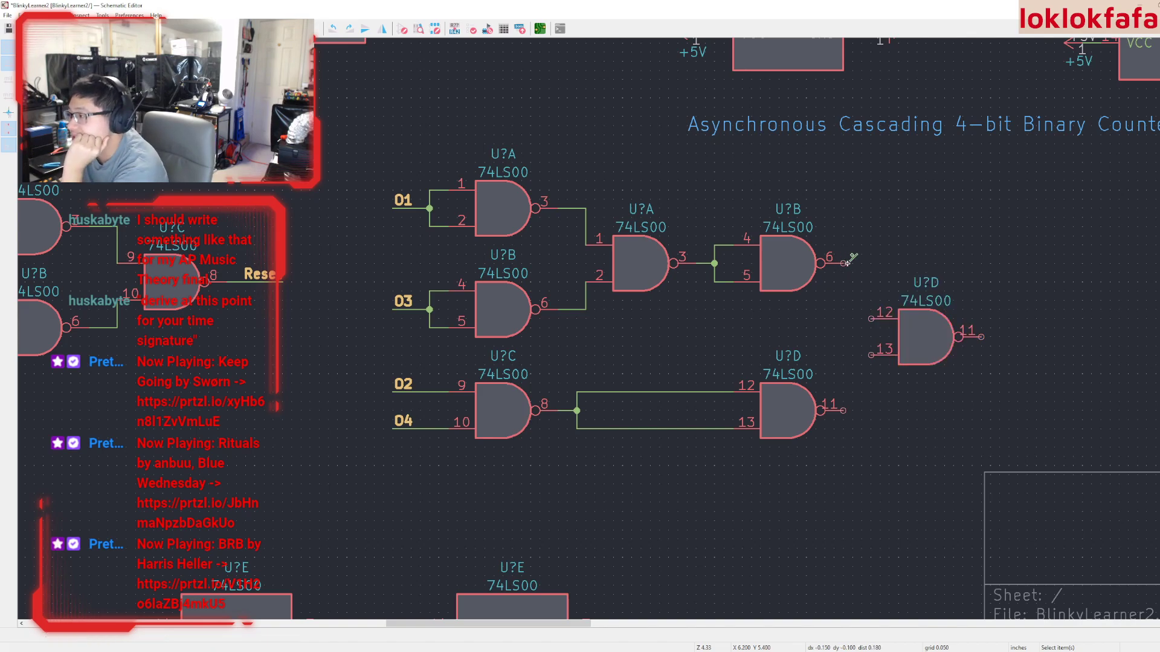
left_click(843, 263)
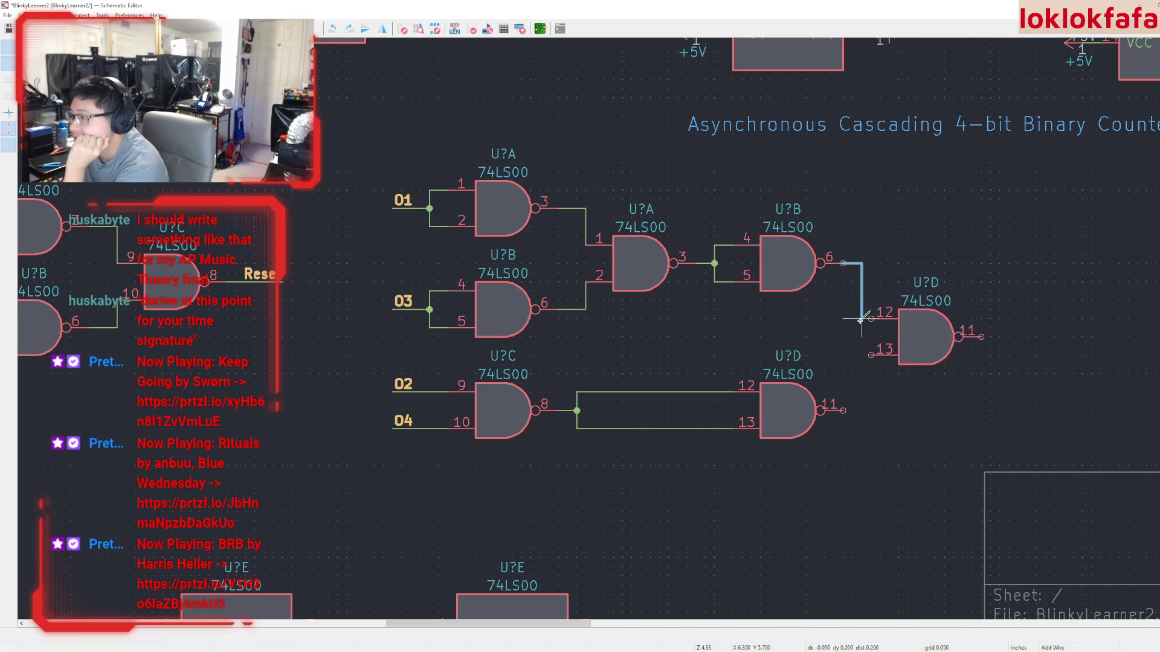
left_click(871, 319)
left_click(870, 355)
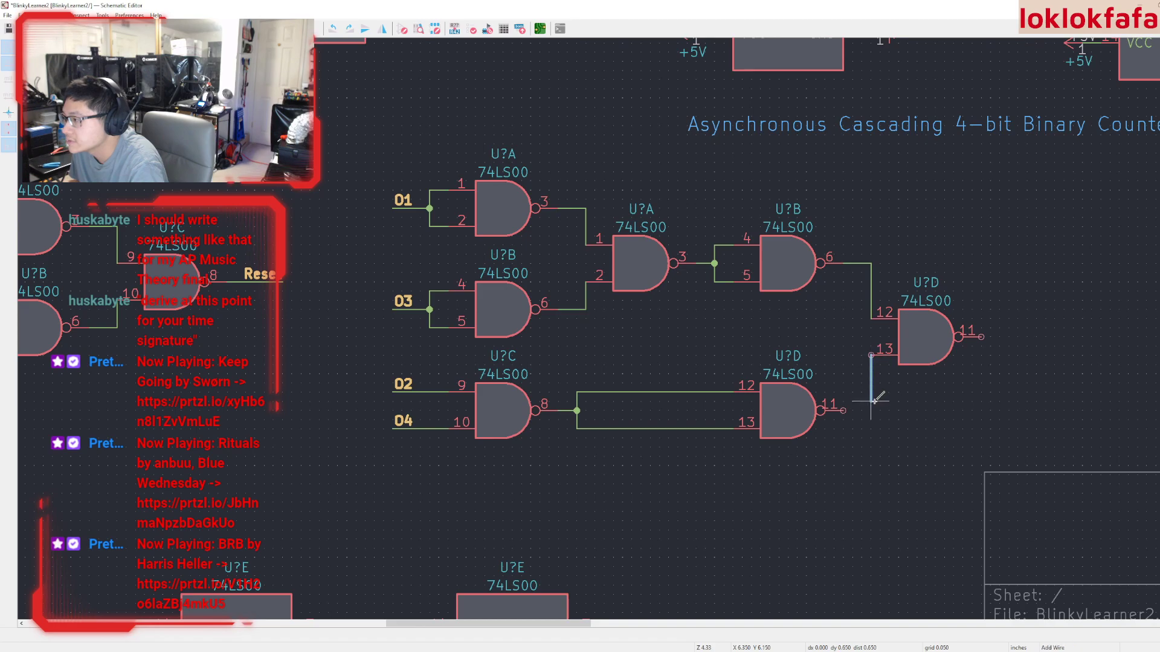
left_click(840, 411)
scroll(592, 328, "down", 3)
scroll(651, 376, "up", 2)
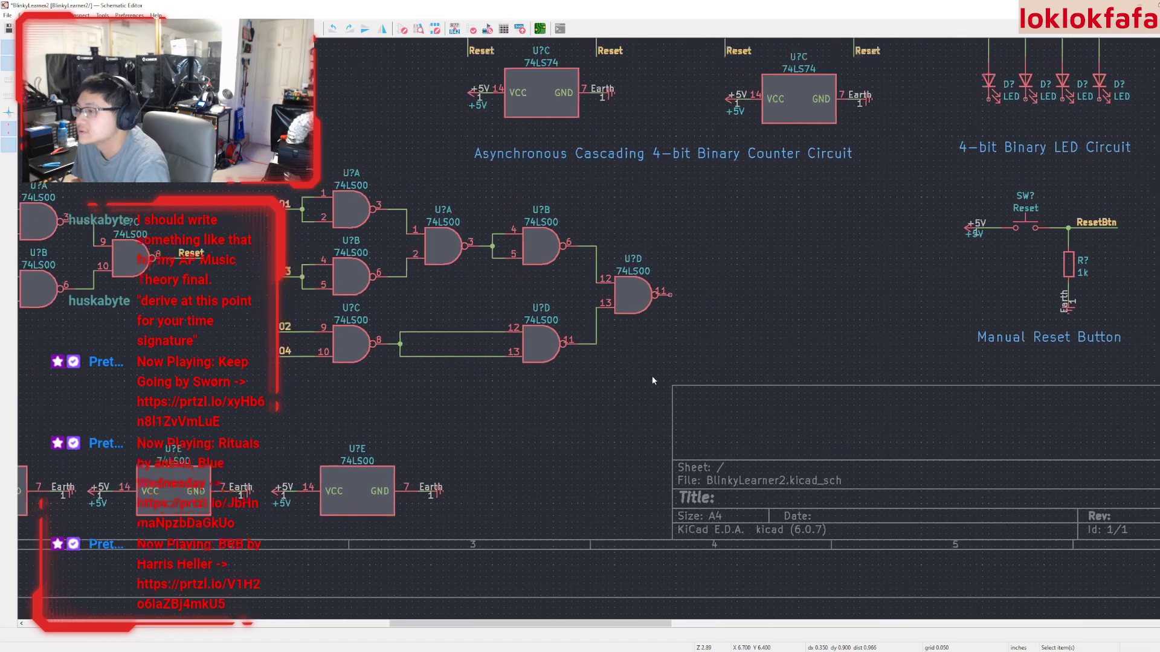
Try to shift the junction between gate C's output pin 8 and gate D's inputs on the O2/O4 branch closer to gate D
scroll(608, 437, "up", 2)
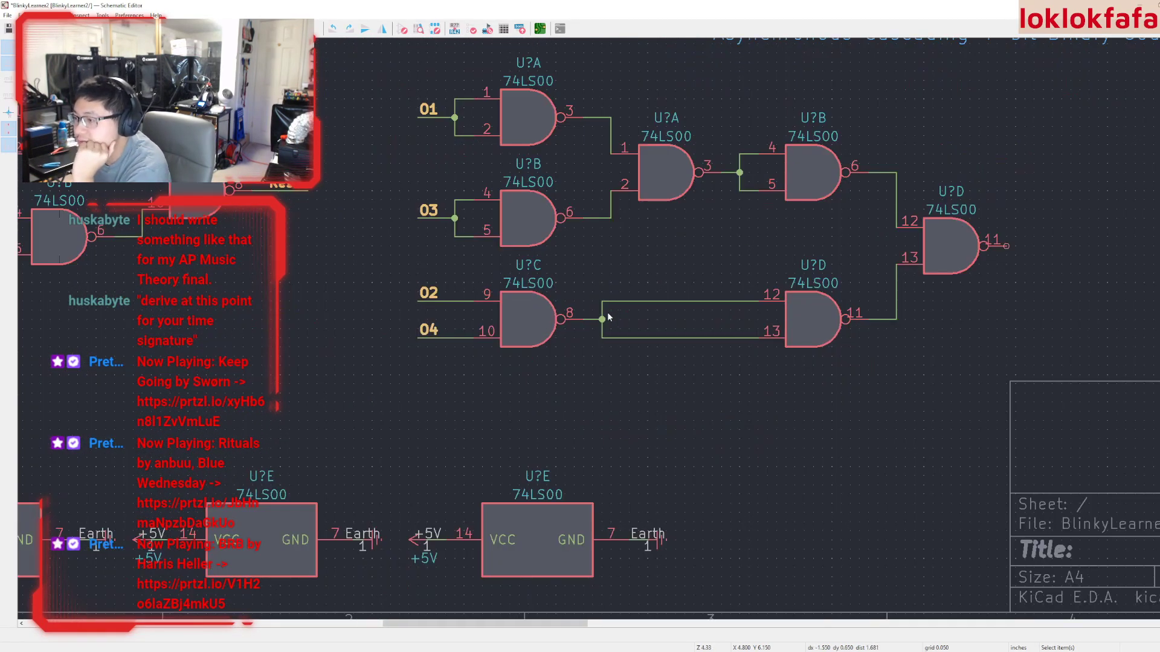
left_click_drag(607, 317, 694, 325)
left_click(611, 304)
left_click(602, 302)
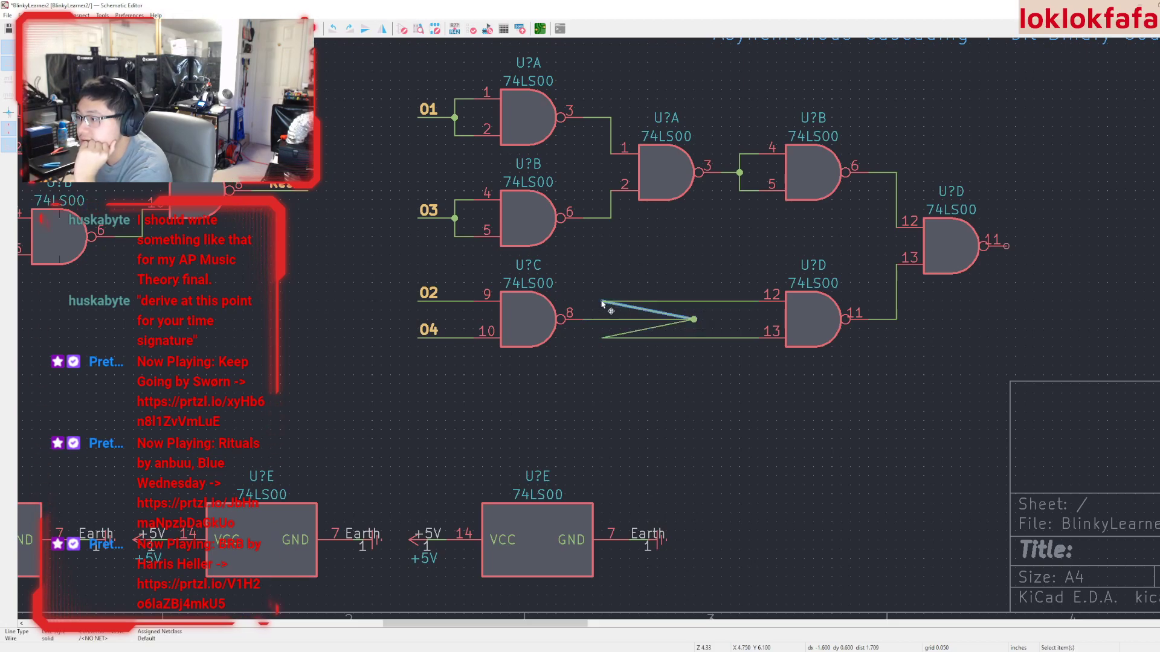
mouse_move(602, 301)
left_mouse_down()
mouse_move(670, 300)
mouse_move(621, 293)
left_mouse_up()
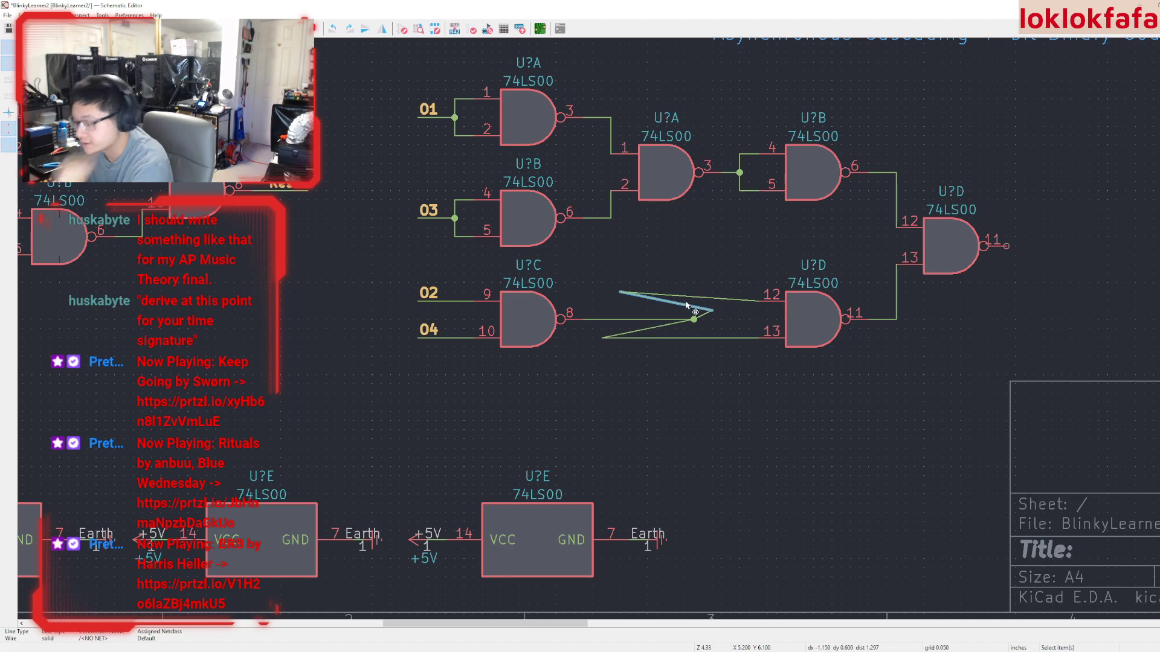
Delete the distorted branch wires between the junction and input pins 12 and 13 of the O2/O4 branch's gate D
left_click(687, 313)
left_click(696, 297)
key("Delete")
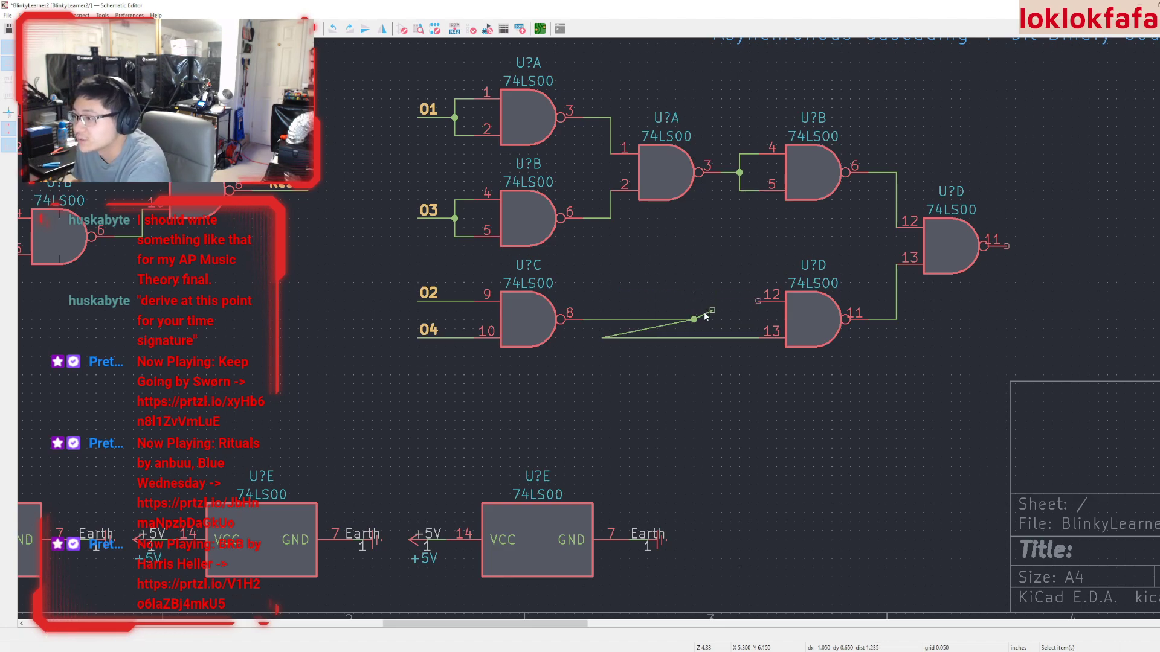
left_click(706, 314)
key("Delete")
left_click(659, 328)
key("Delete")
left_click(676, 338)
key("Delete")
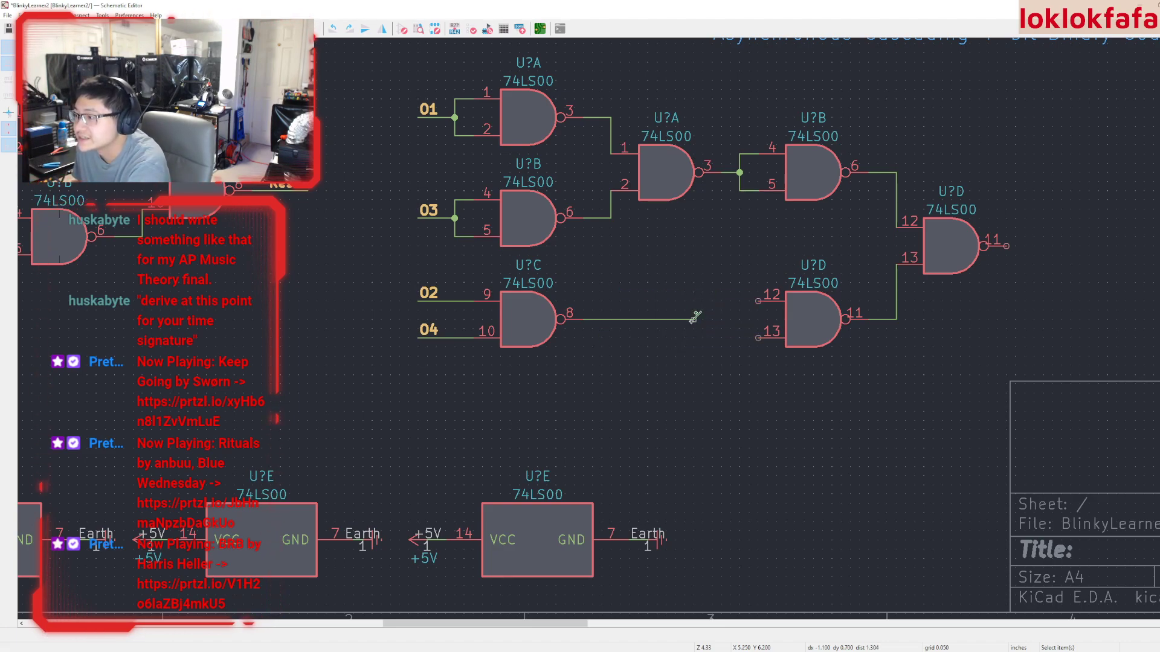
Reconnect the end of gate C's output wire to input pins 12 and 13 of gate D on the O2/O4 branch
key("w")
left_click(758, 301)
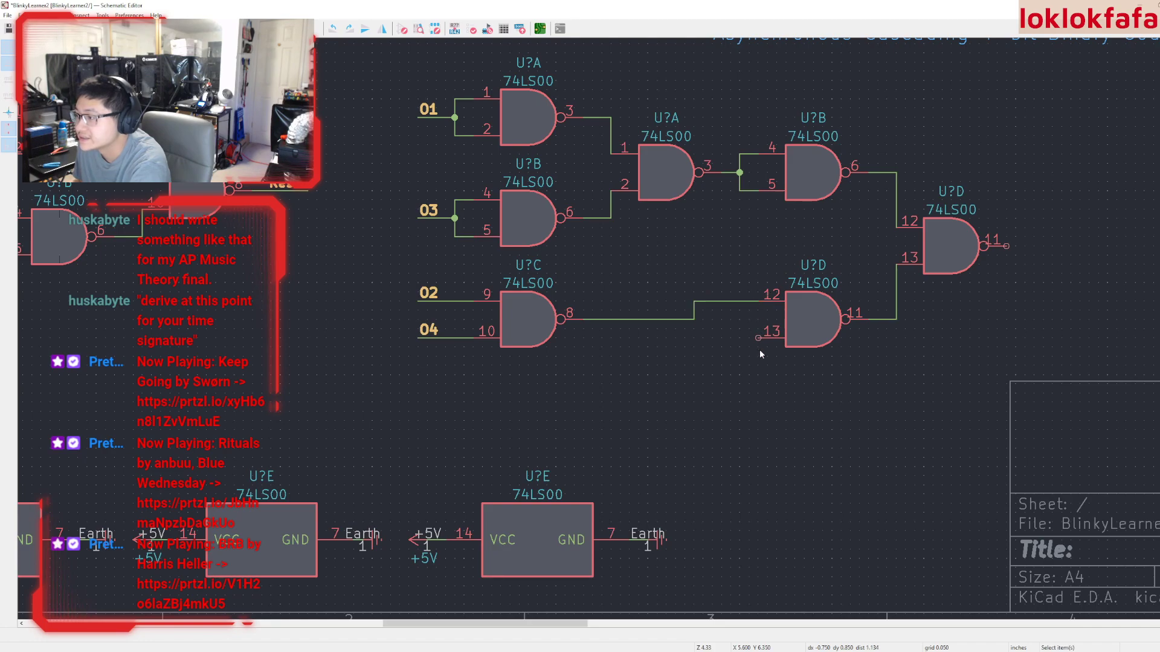
left_click(758, 339)
left_click(694, 320)
key("Escape")
scroll(585, 322, "down", 4)
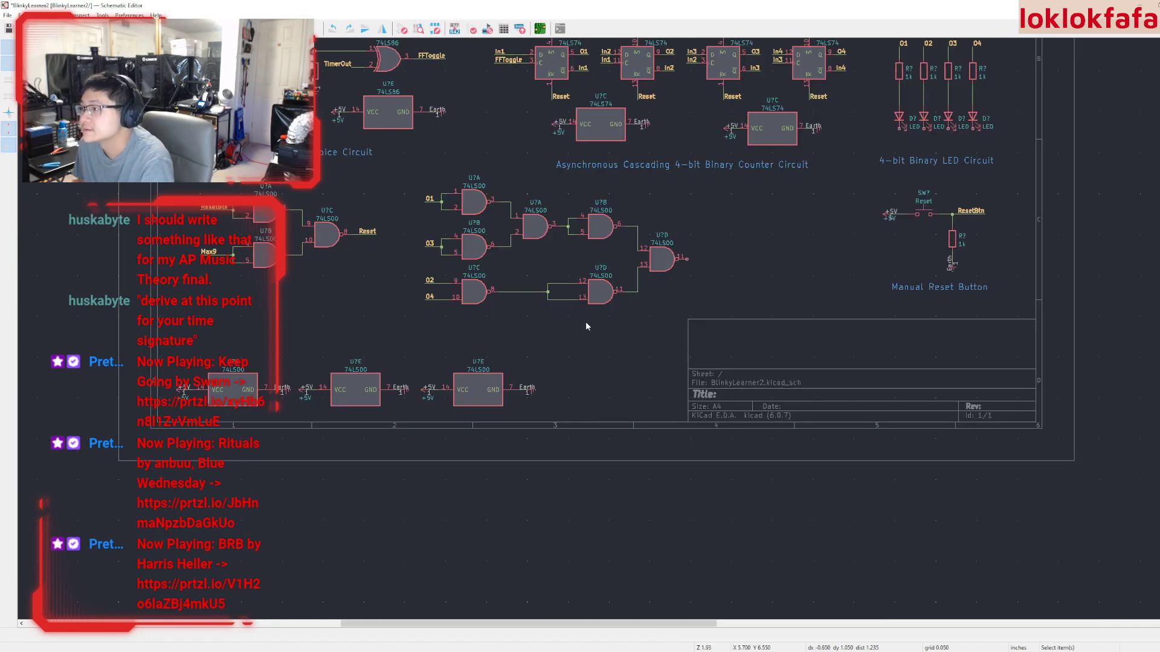
Examine the NAND gate network alongside the 4-bit counter outputs and the 7-segment decoder's O1 to O4 inputs
scroll(727, 439, "up", 1)
scroll(583, 326, "up", 1)
scroll(592, 324, "up", 1)
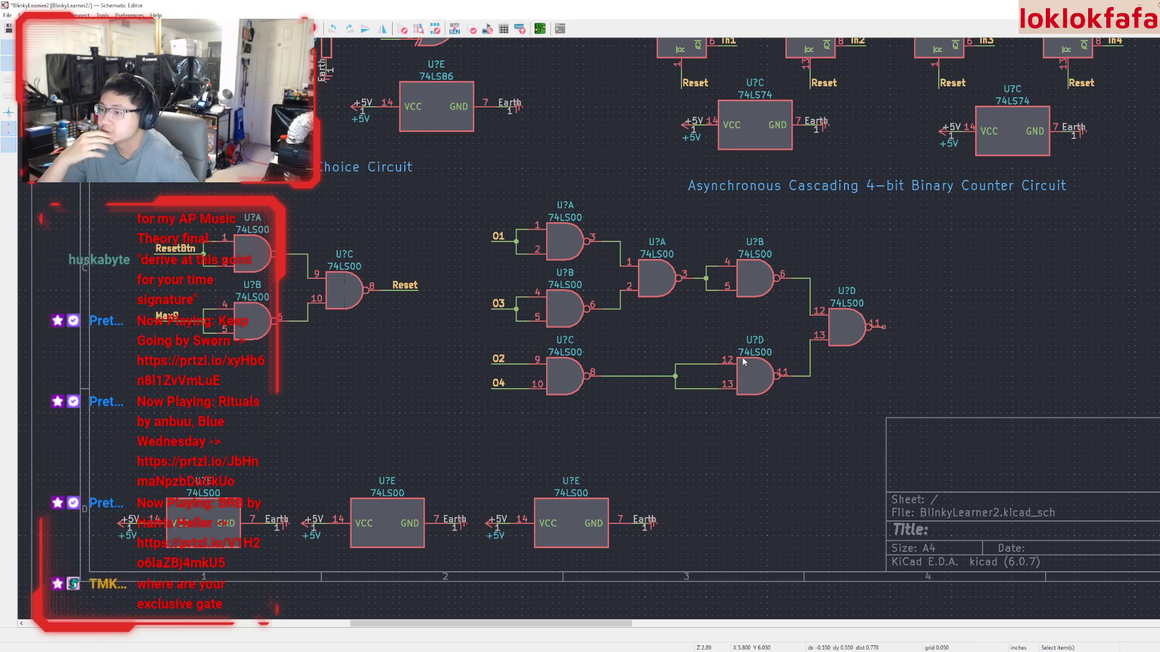
middle_click_drag(767, 214, 761, 291)
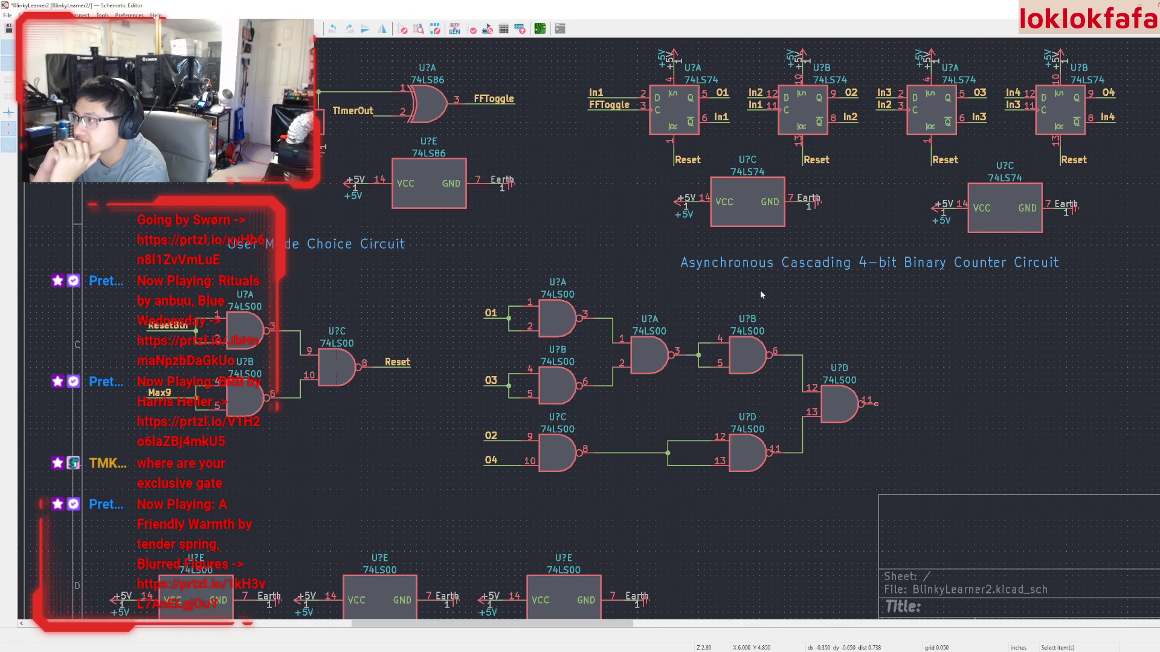
scroll(760, 294, "down", 2)
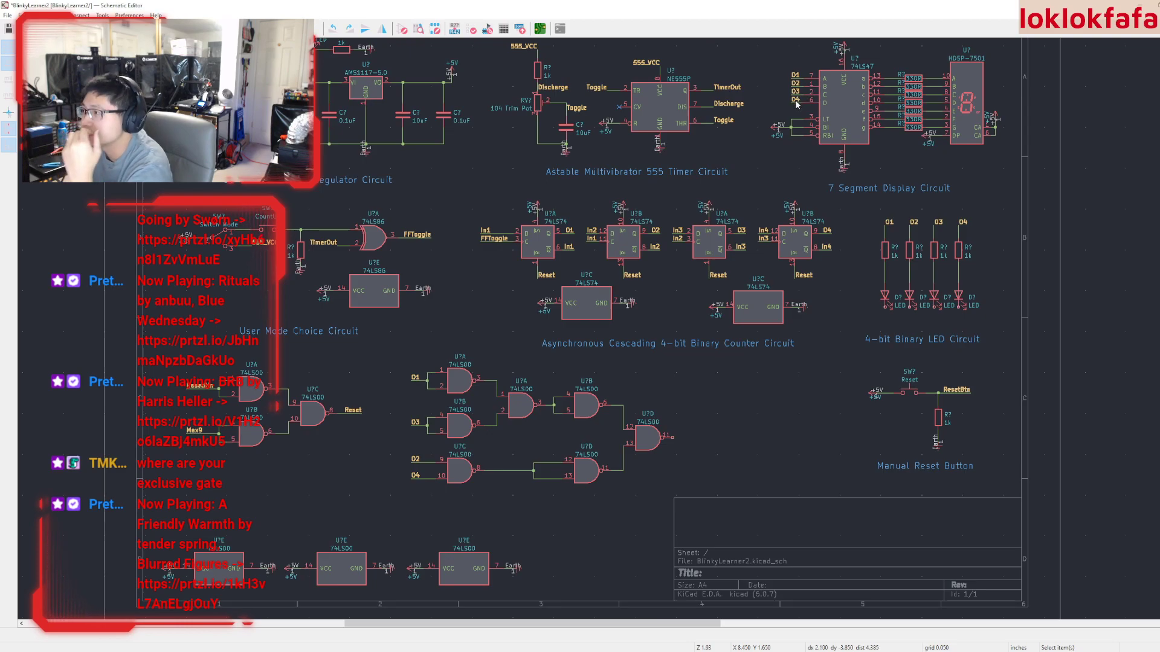
scroll(785, 127, "up", 1)
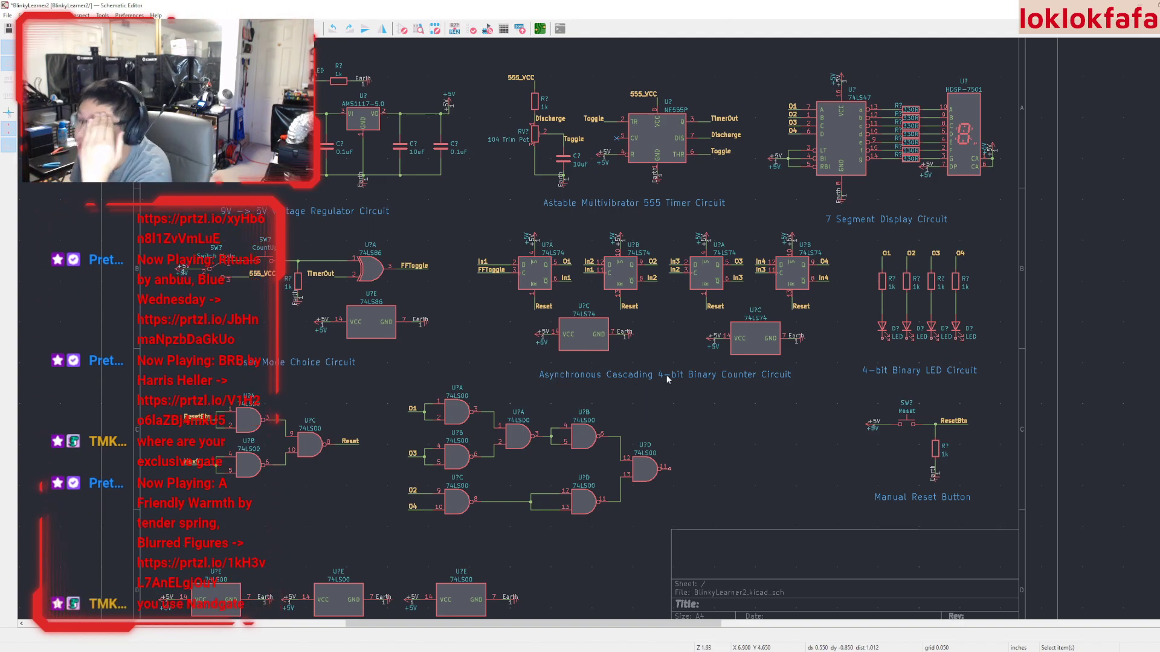
middle_click_drag(748, 232, 759, 238)
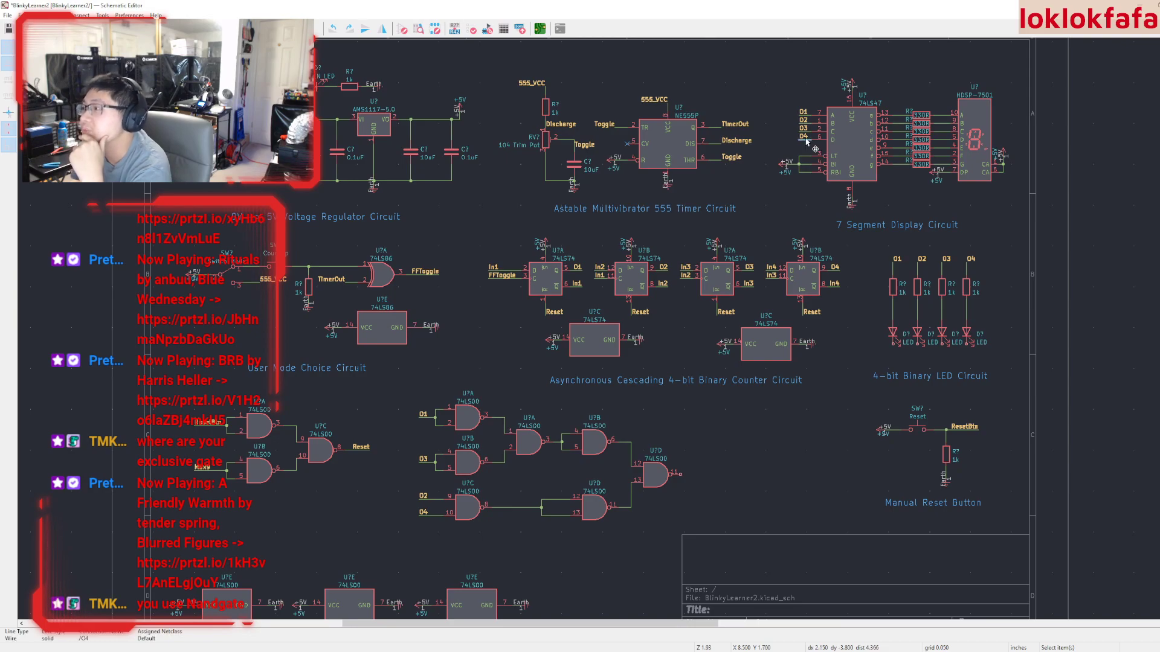
left_click(803, 112)
left_click(815, 419)
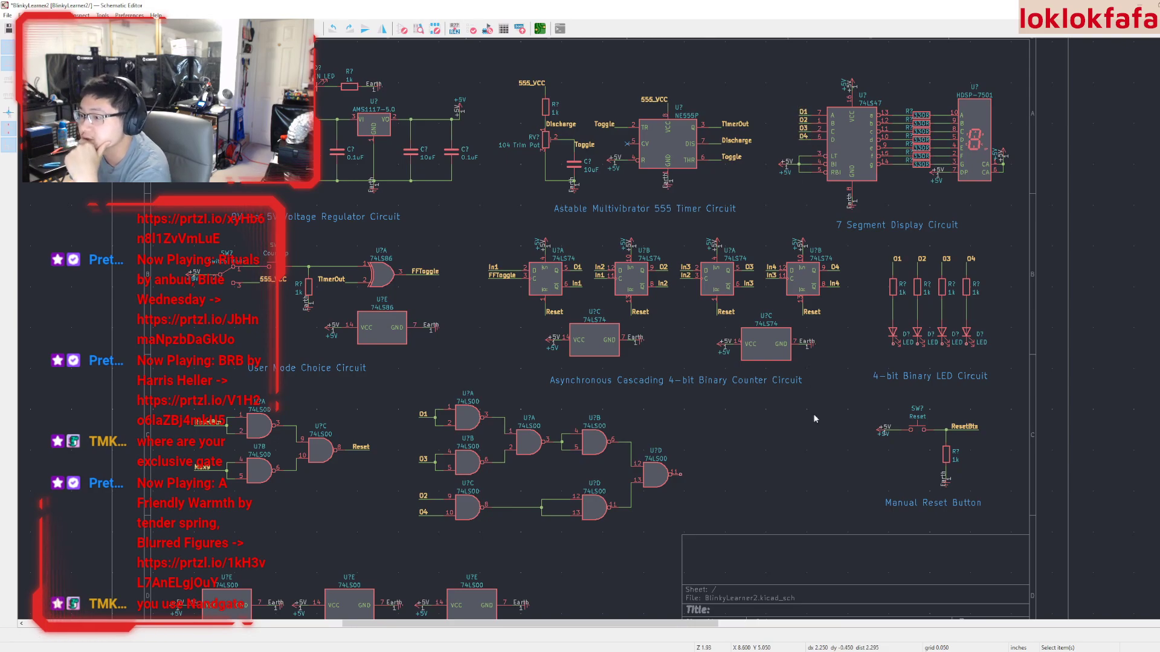
Copy the counter circuit's title below the NAND gates and change it to "Reset Condition" with lines O4: 1, O3: 0, O2: 1, O1: 0
middle_click_drag(791, 435, 790, 424)
left_click(755, 371)
key("ctrl+c")
key("ctrl+v")
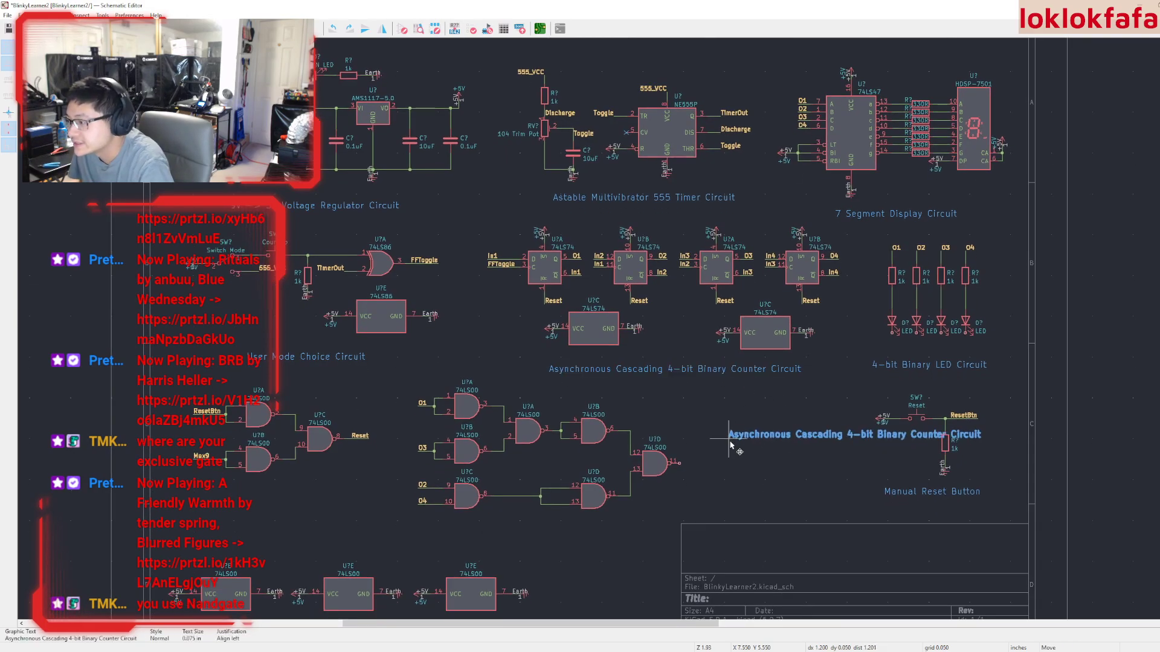
double_click(759, 434)
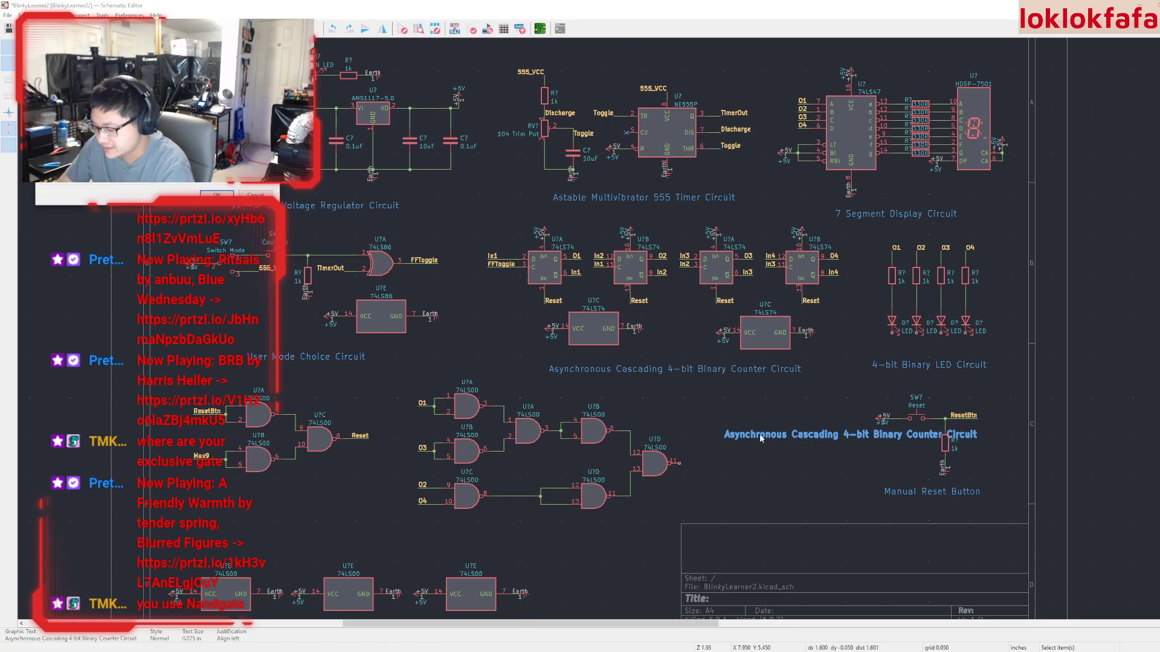
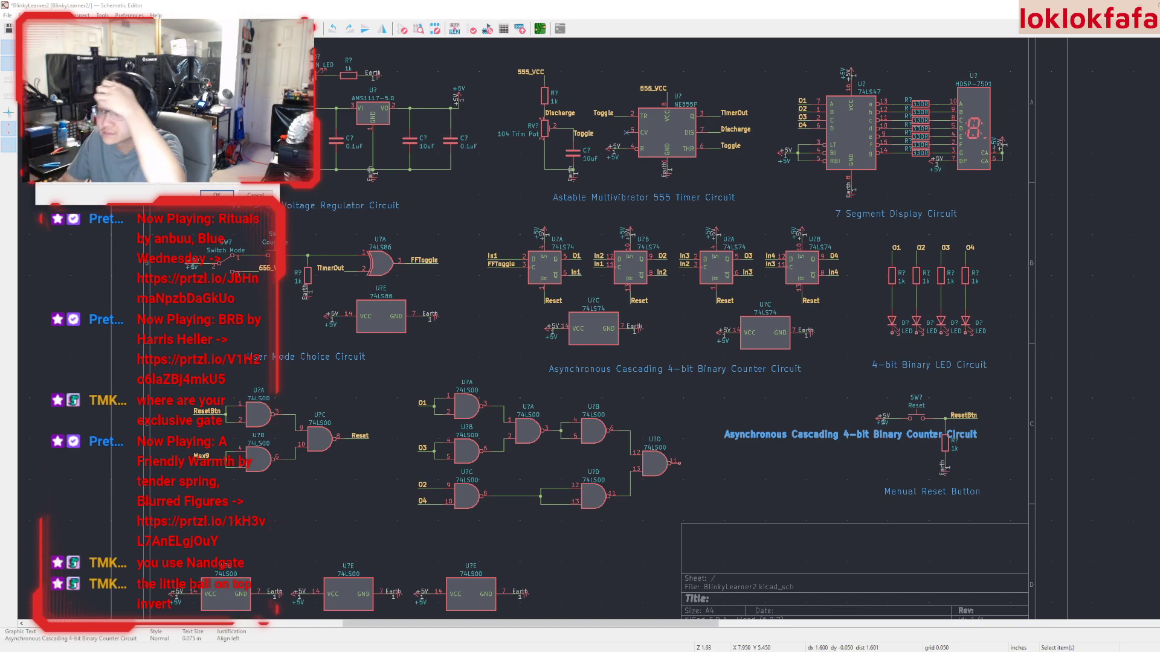
left_click(217, 195)
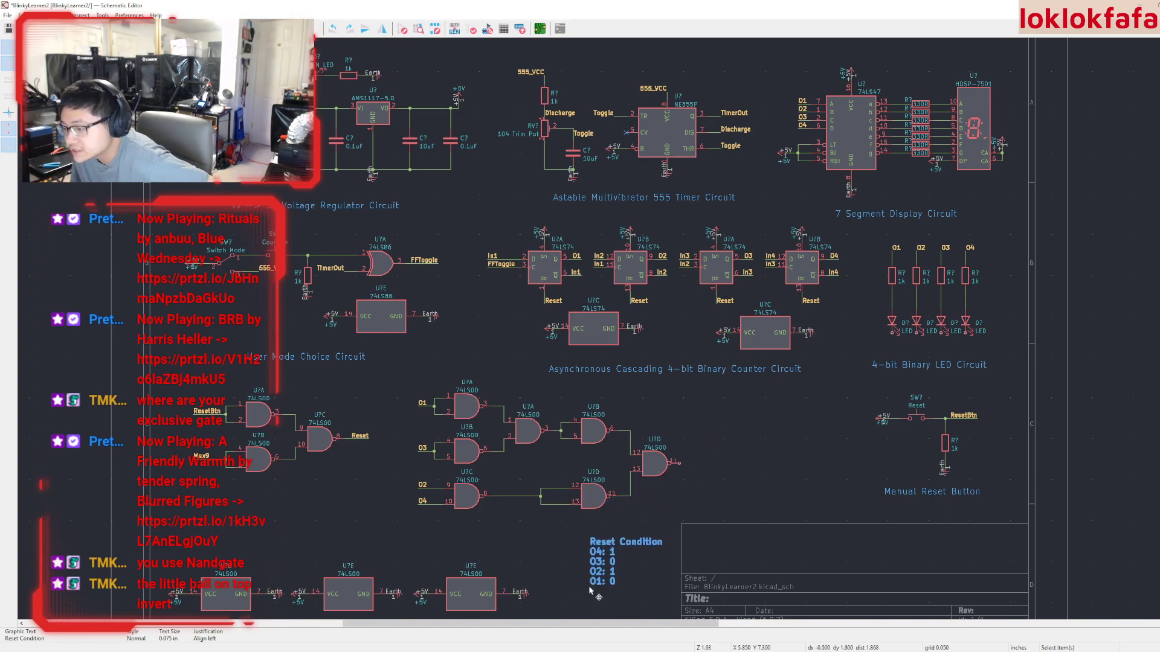
Trace the O1 to O4 signals gate by gate through the NAND network, checking the logic against the reset condition
scroll(471, 461, "up", 2)
middle_click_drag(671, 336, 634, 360)
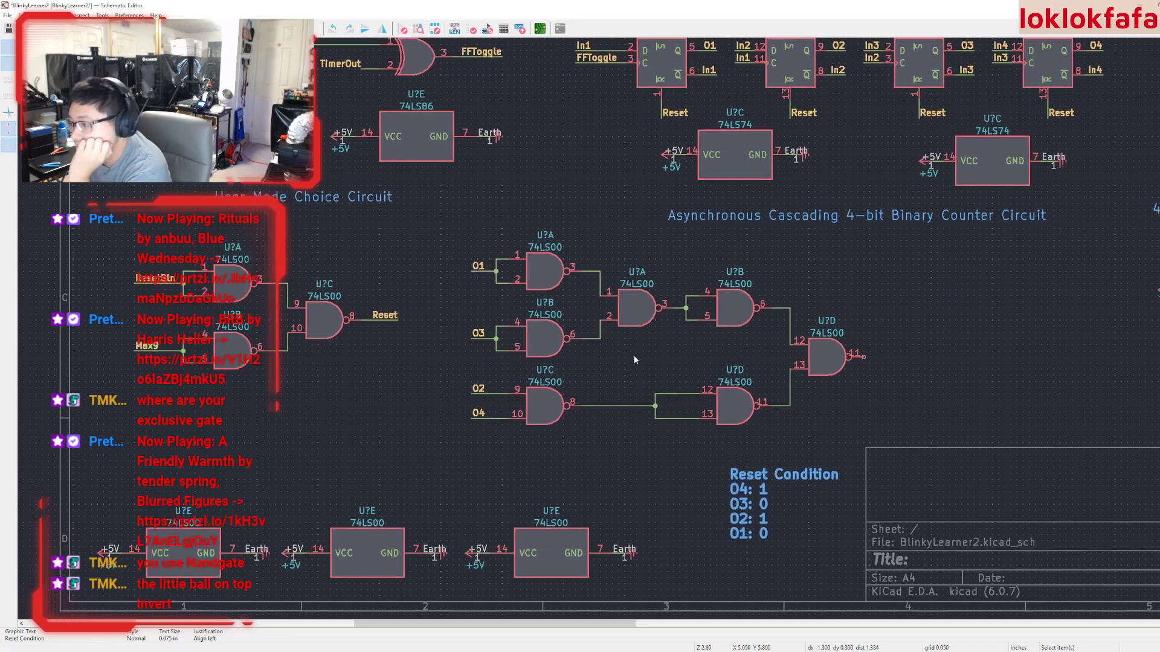
left_click(538, 406)
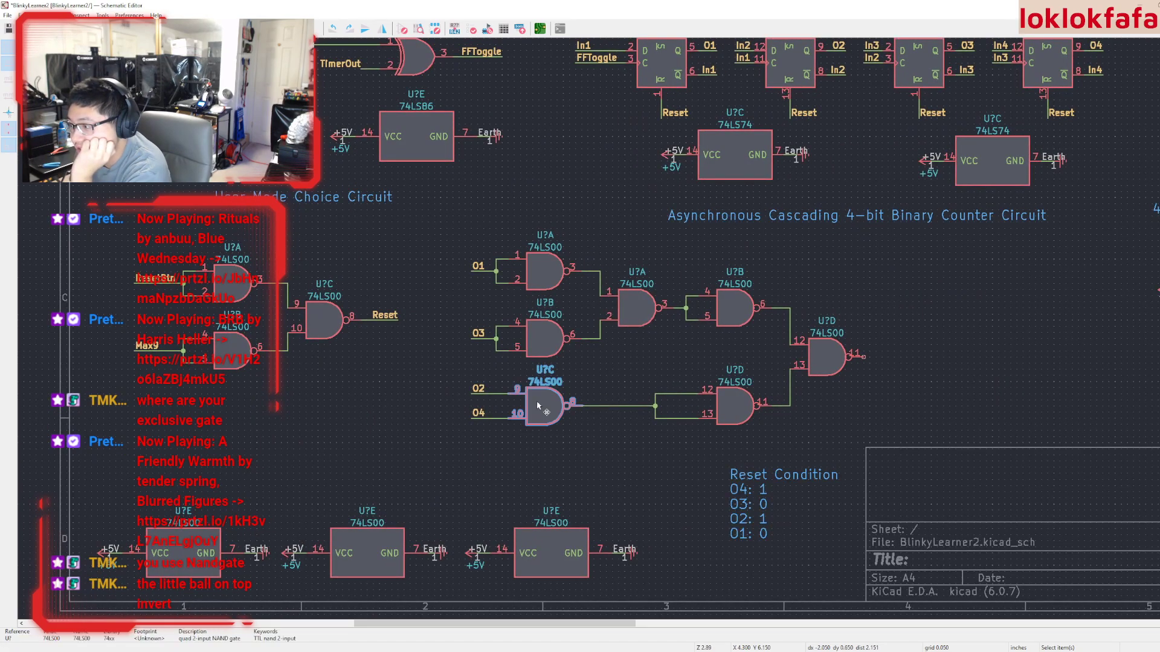
left_click(741, 404)
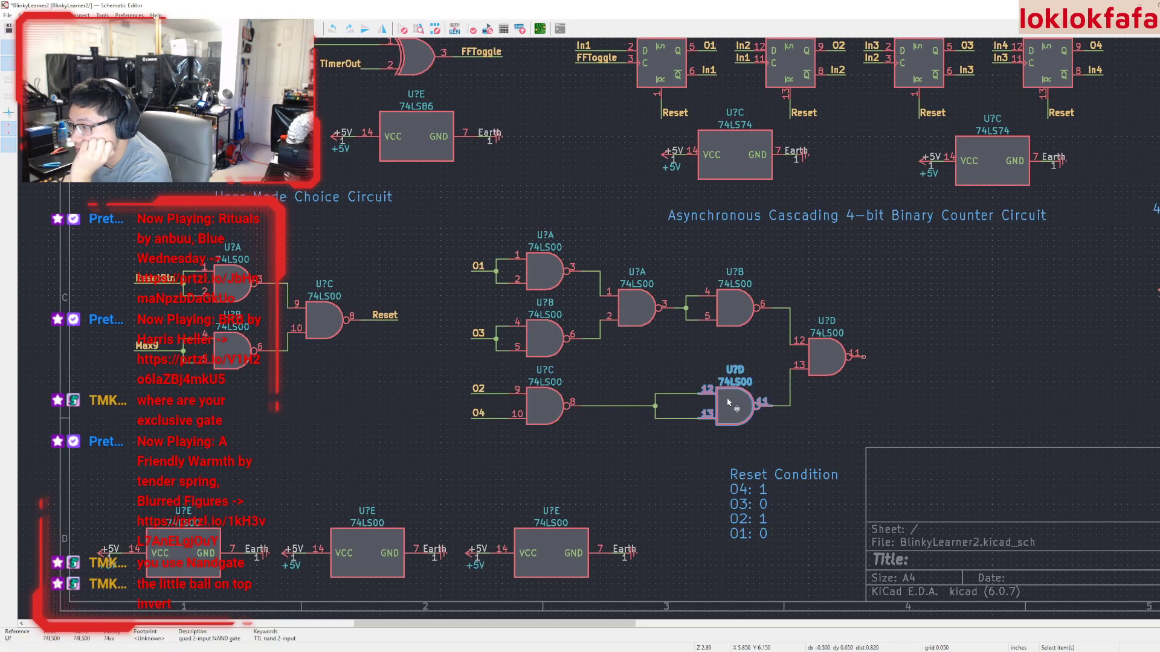
left_click(781, 426)
middle_click_drag(782, 426, 787, 471)
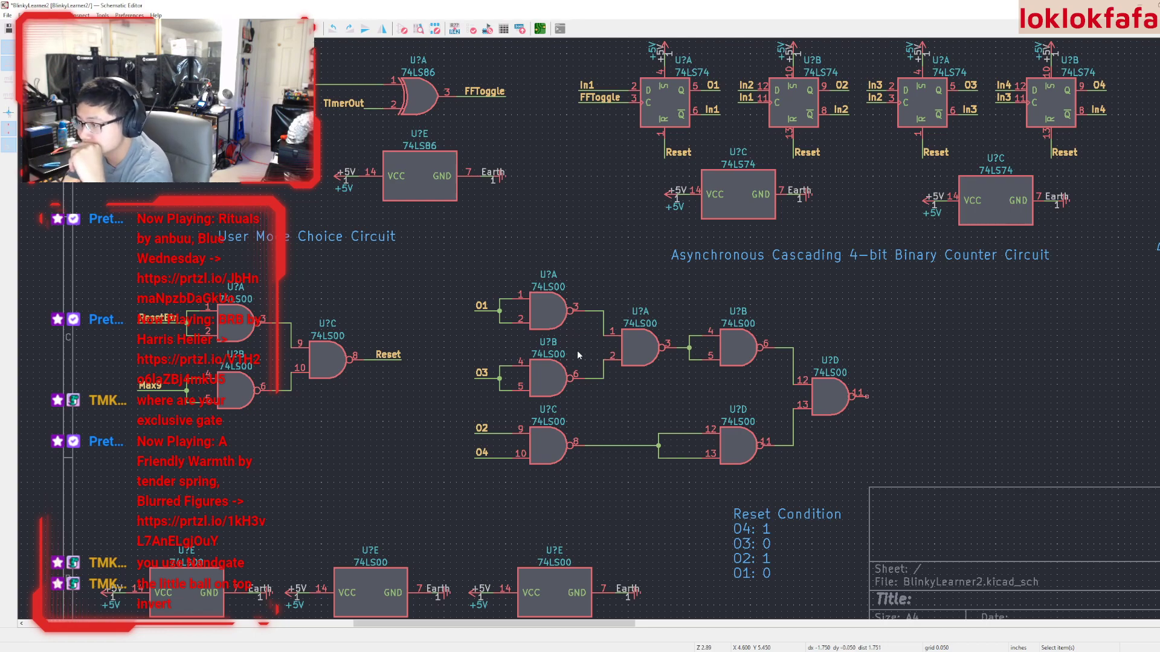
left_click(552, 300)
left_click(546, 375)
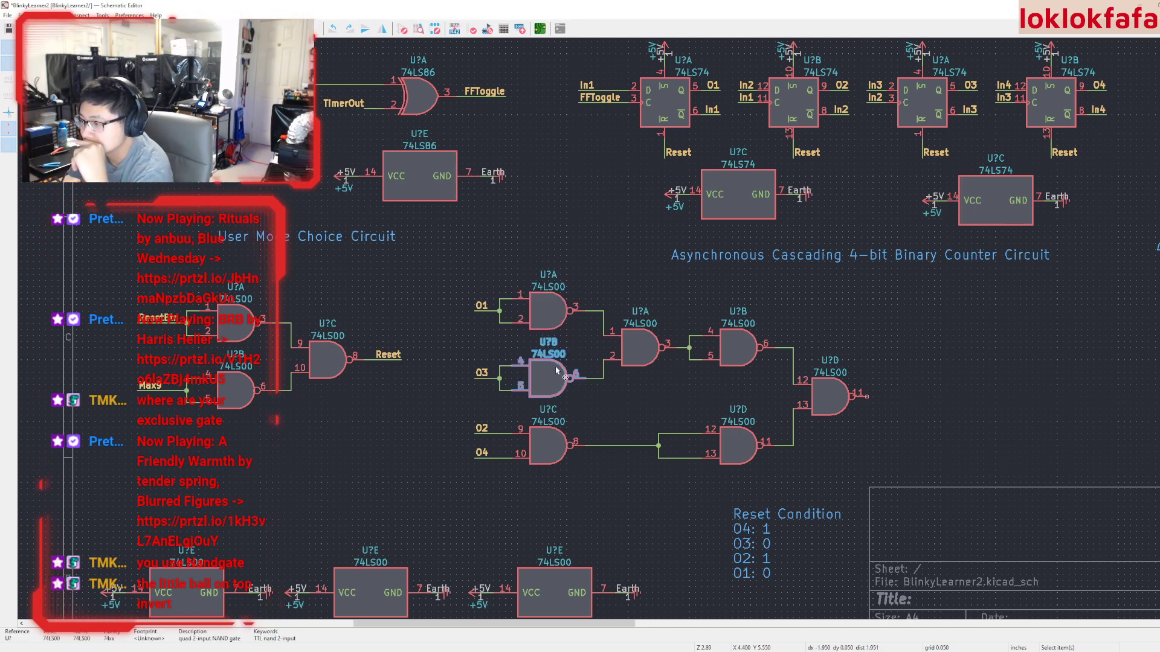
left_click(667, 348)
left_click(748, 358)
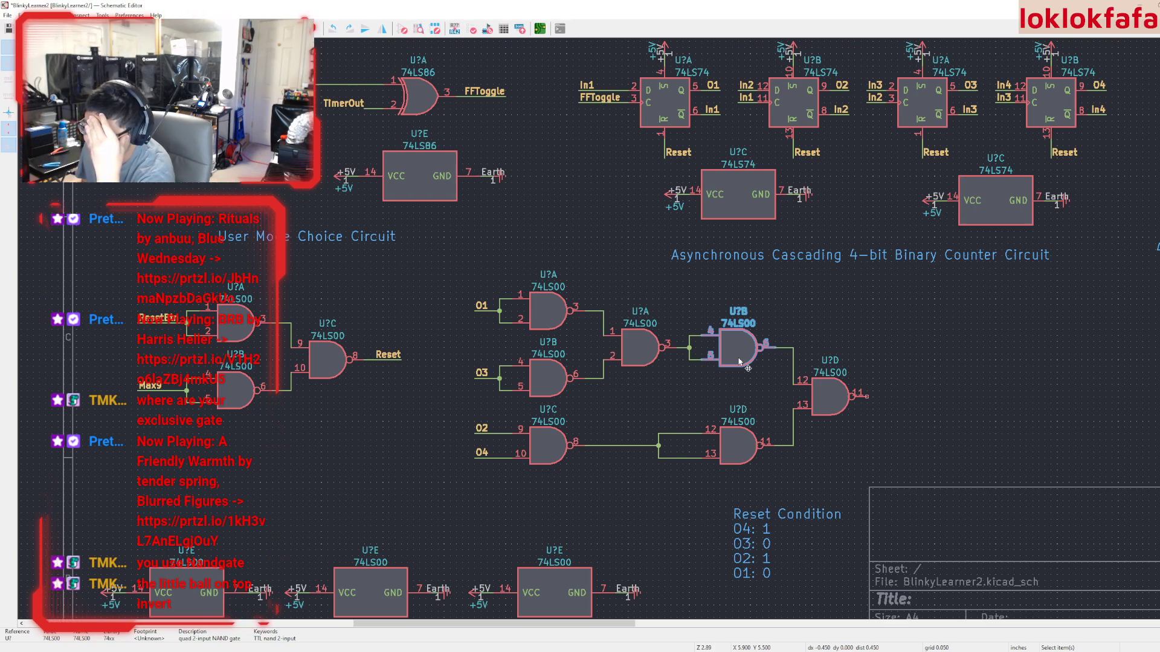
left_click(822, 391)
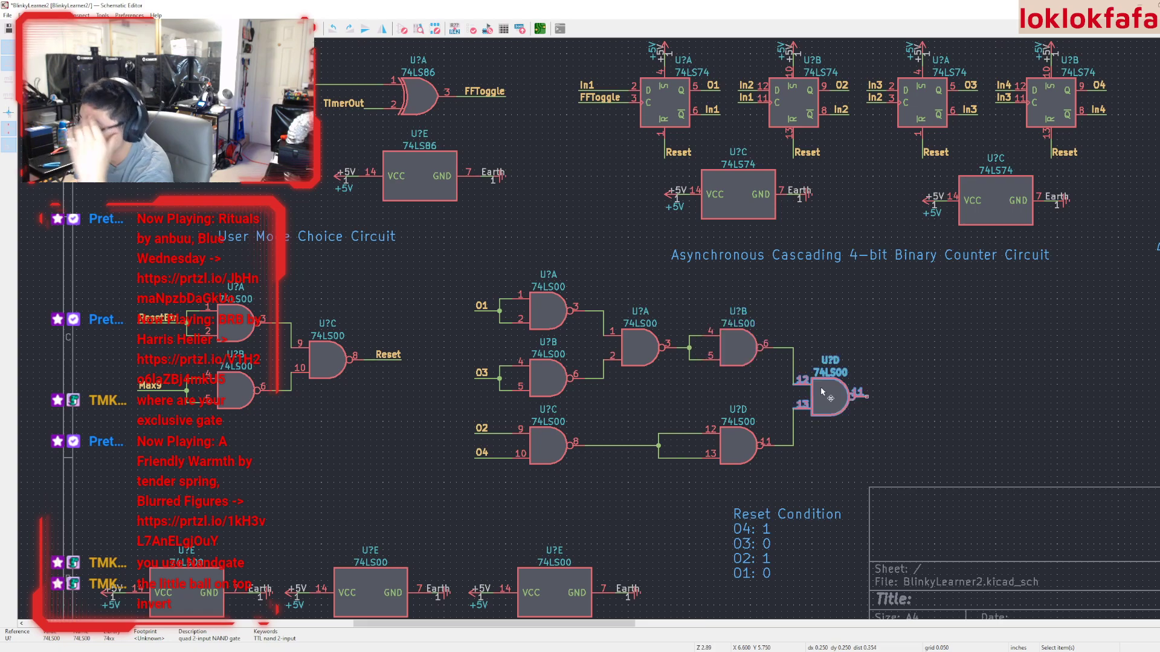
Save the schematic, and grab the final NAND gate D with its wires and set it back down in place
key("ctrl+s")
key("g")
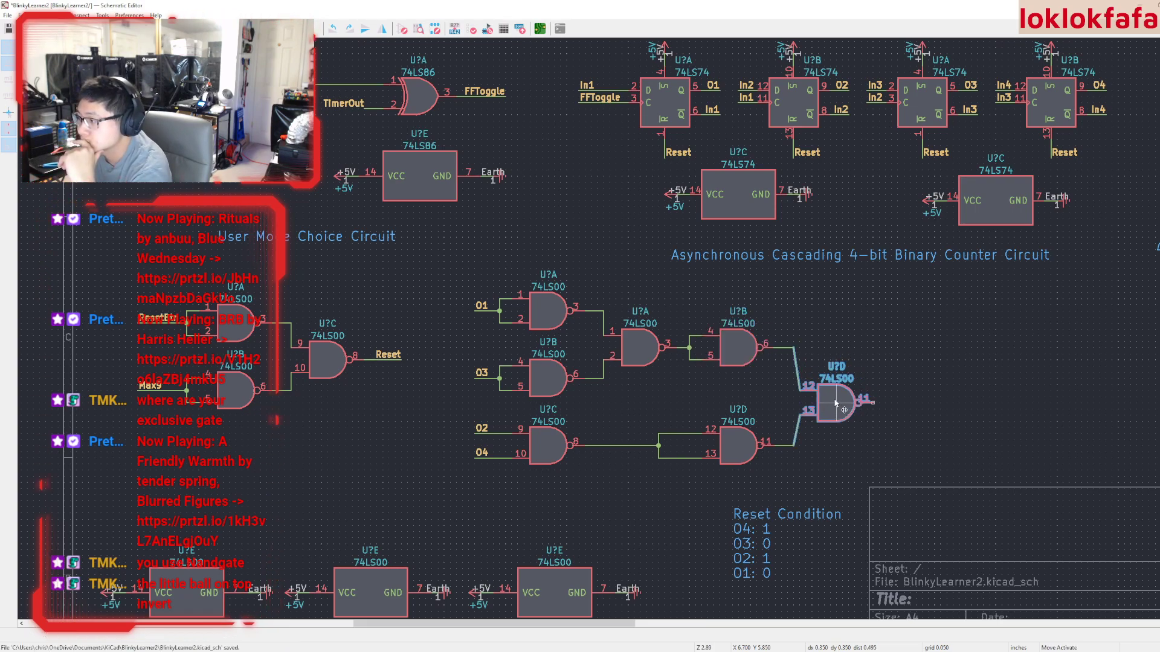
left_click(831, 400)
left_click(875, 421)
Delete the branch wires joining gate C's output wire to input pins 12 and 13 of the O2/O4 branch's gate D
middle_click_drag(879, 421, 857, 439)
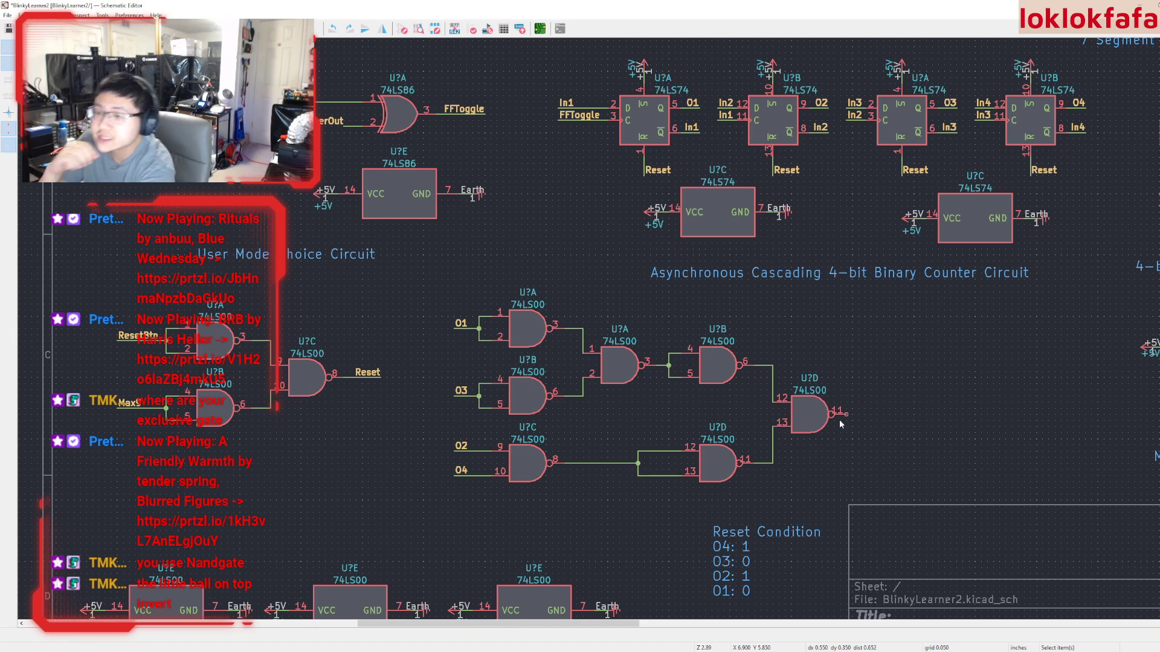
middle_click_drag(321, 431, 290, 448)
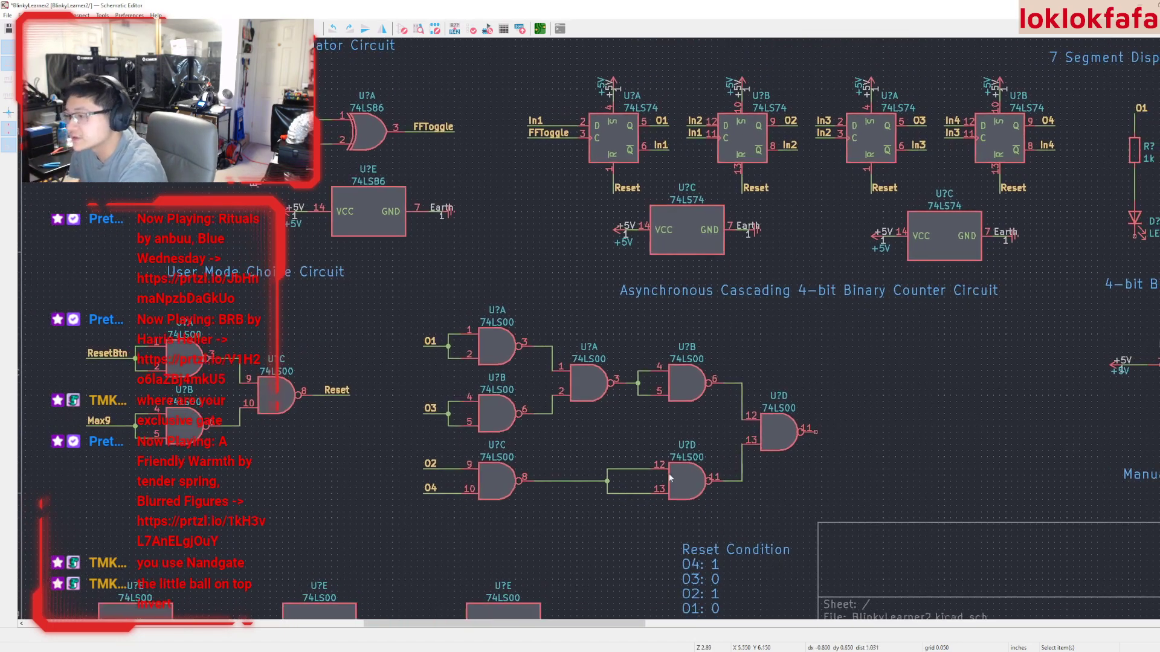
scroll(622, 469, "up", 3)
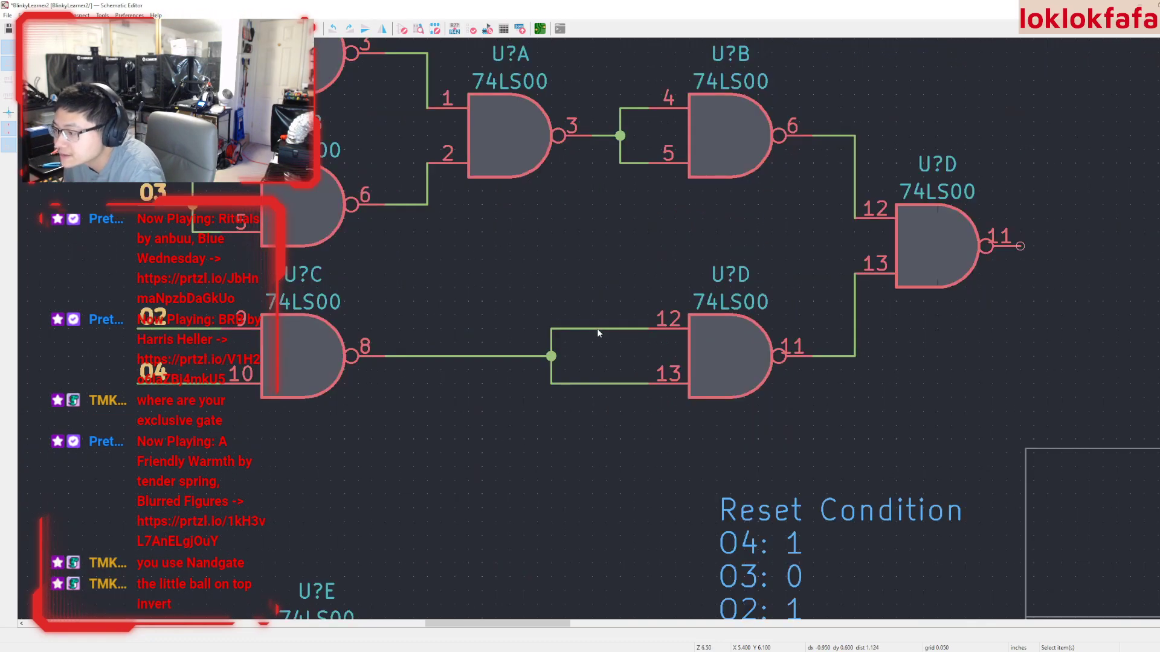
left_click(551, 341)
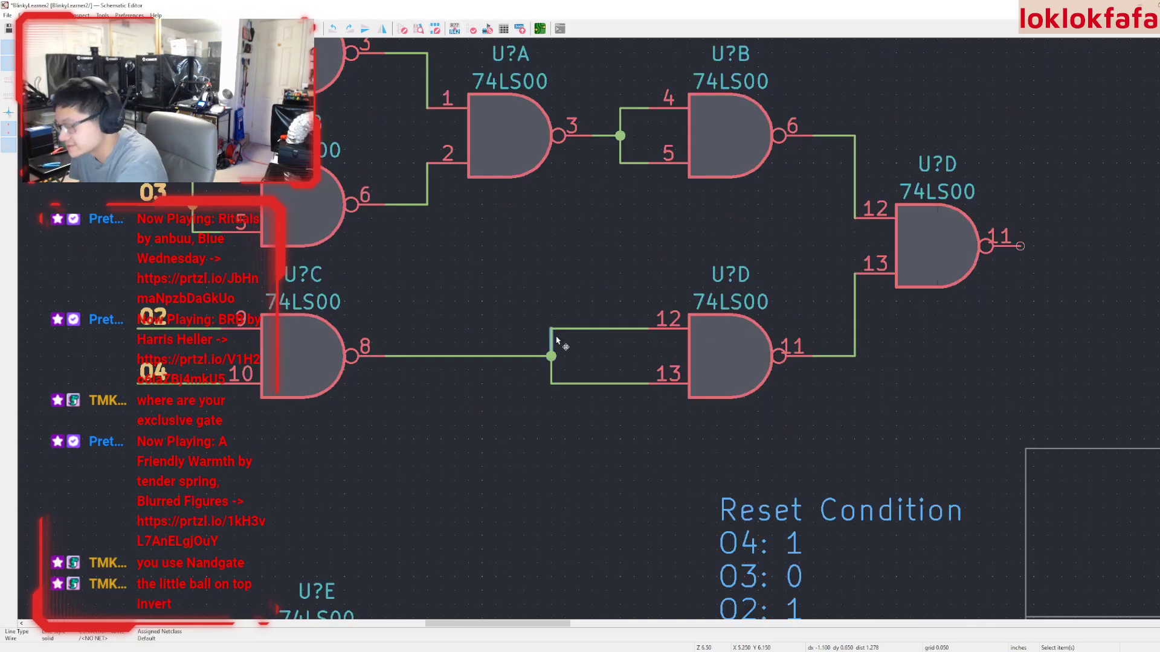
key("Delete")
left_click(562, 331)
key("Delete")
left_click(554, 383)
key("Delete")
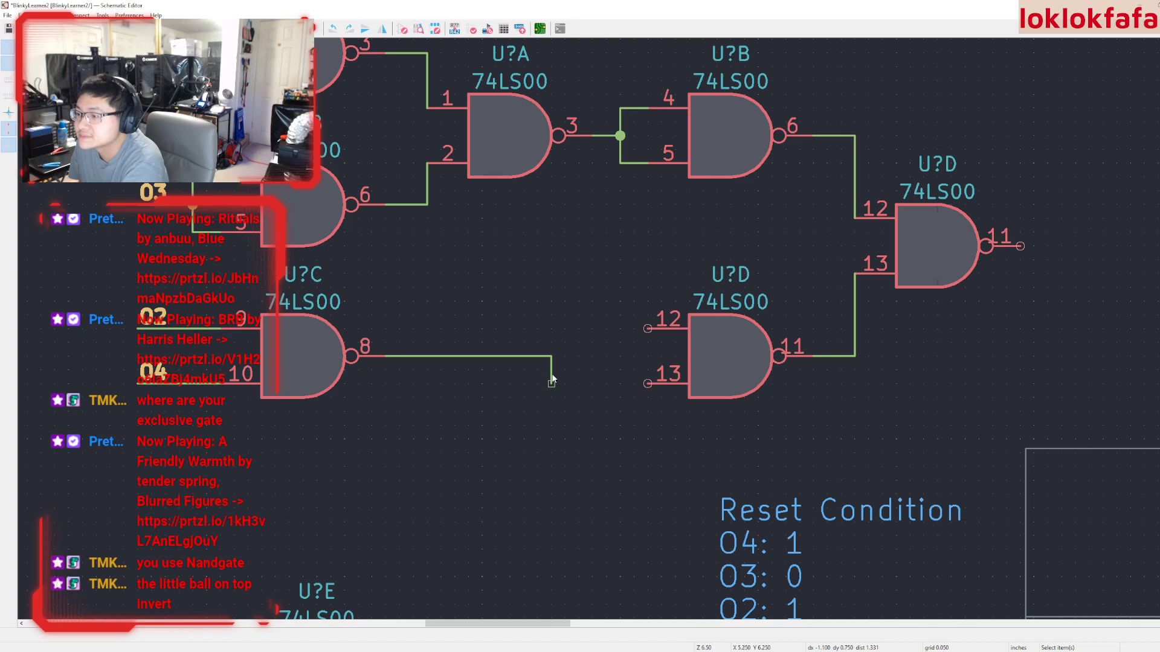
Wire gate C's output pin 8 to gate D's input pins 12 and 13, with the junction aligned below the one feeding gate B
left_click(647, 328)
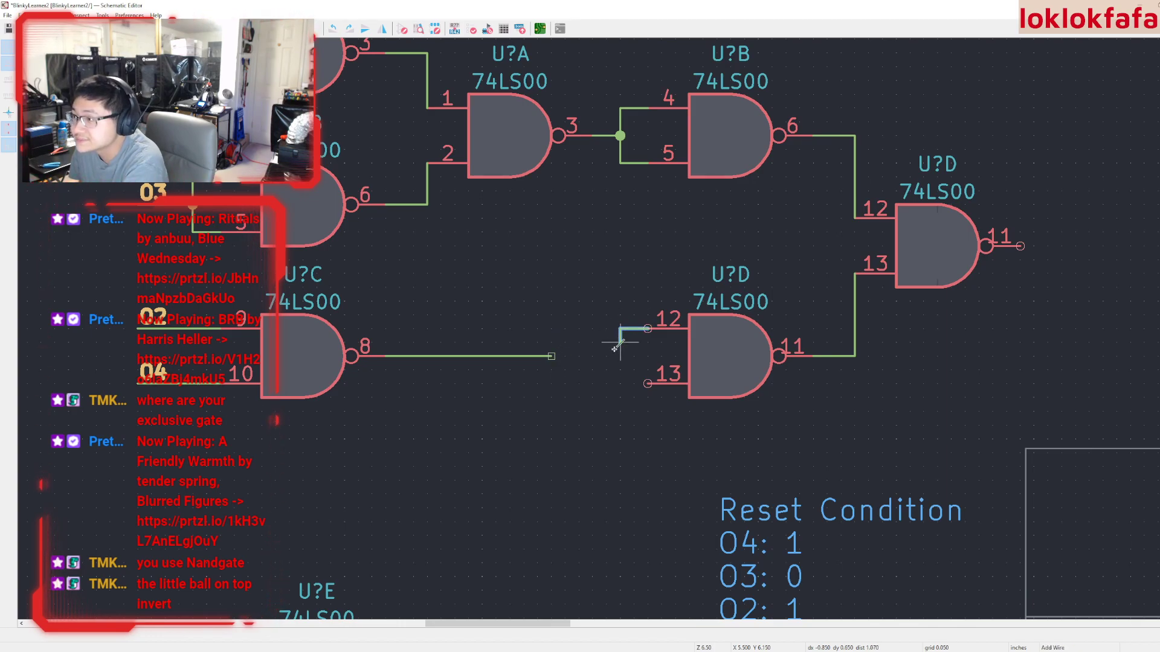
left_click(619, 357)
left_click(551, 356)
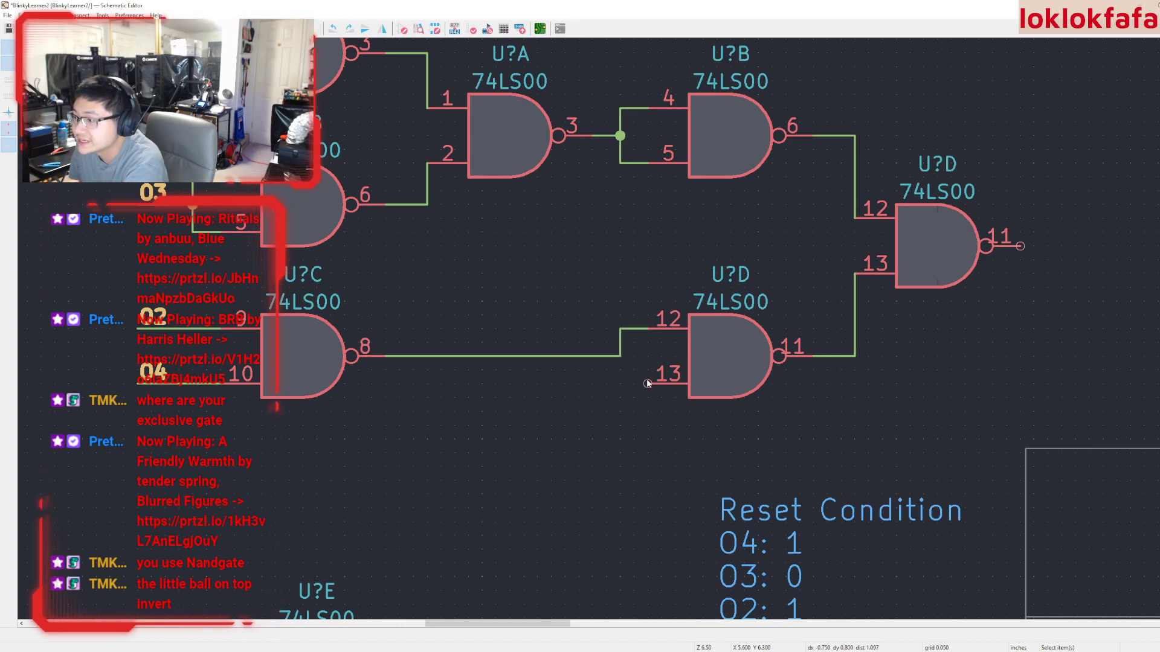
left_click(648, 383)
scroll(620, 356, "down", 2)
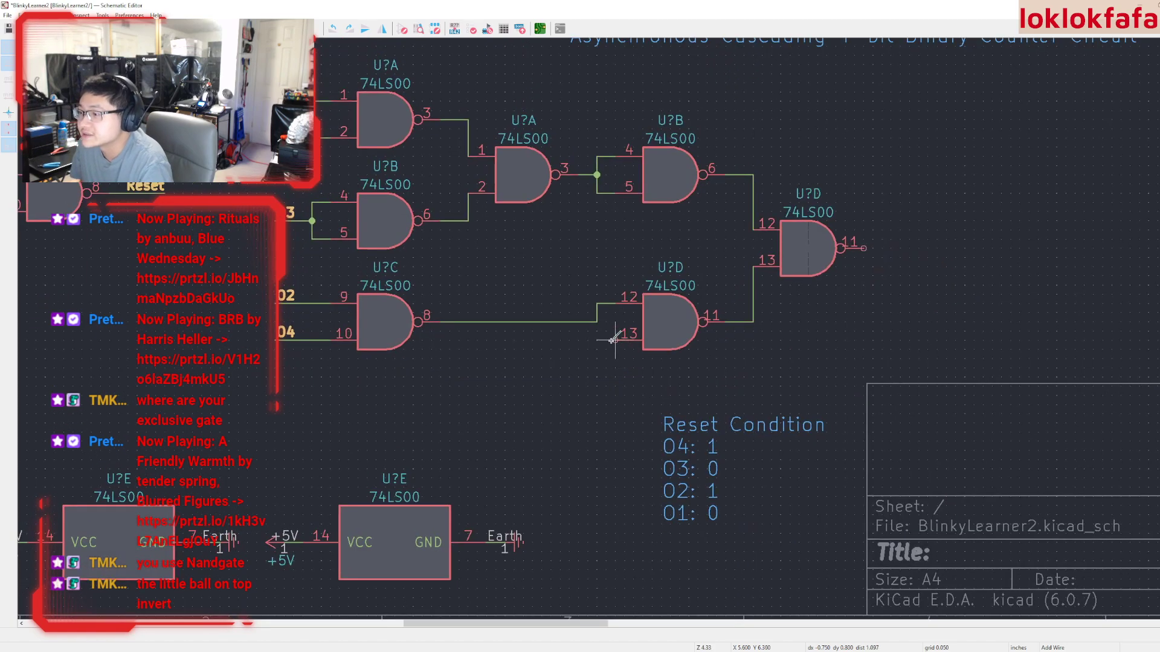
left_click(597, 321)
key("Escape")
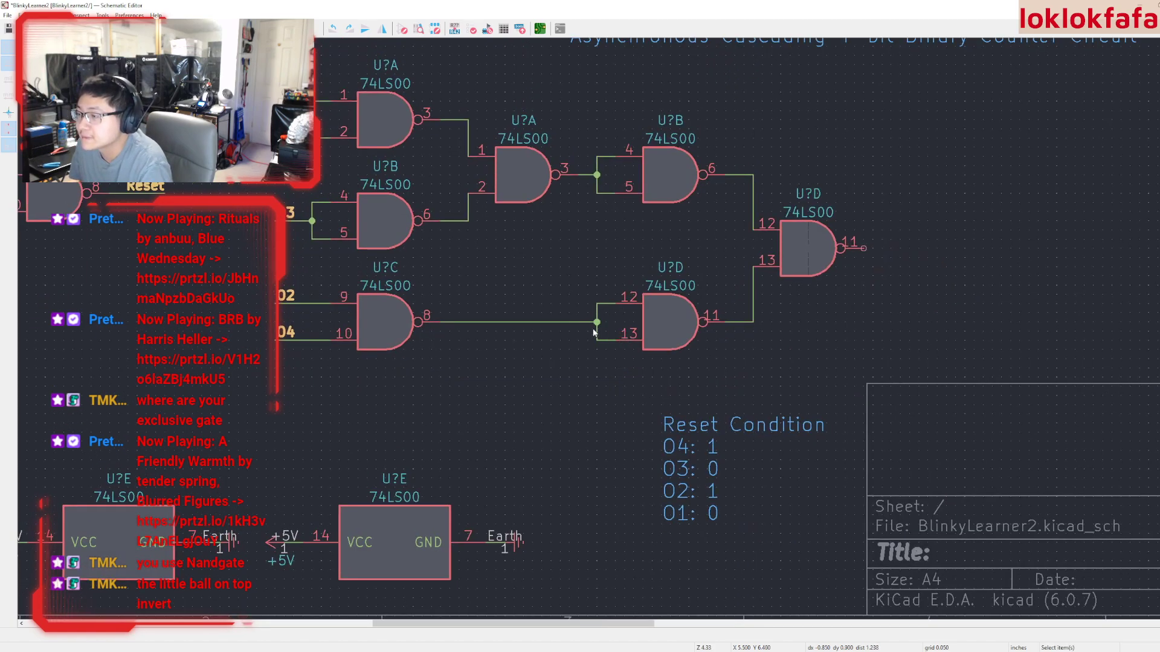
scroll(605, 349, "down", 2)
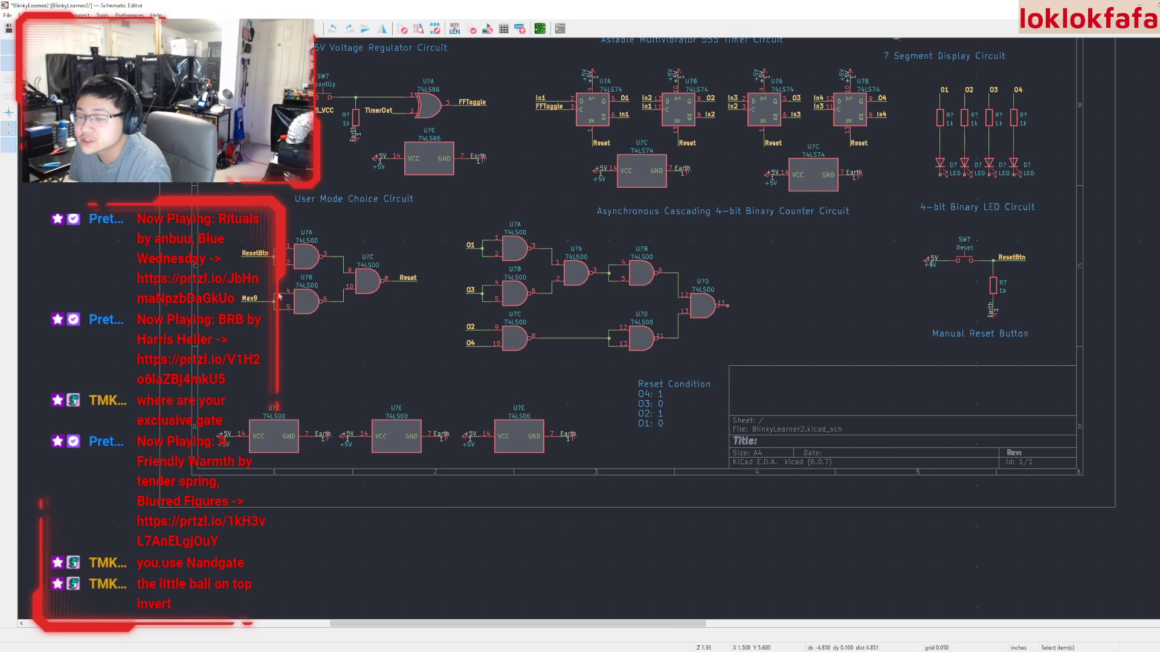
Duplicate the Max9 net label from the User Mode Choice circuit and place the copy beside the final NAND gate D's output
left_click(252, 300)
key("ctrl+d")
left_click(756, 298)
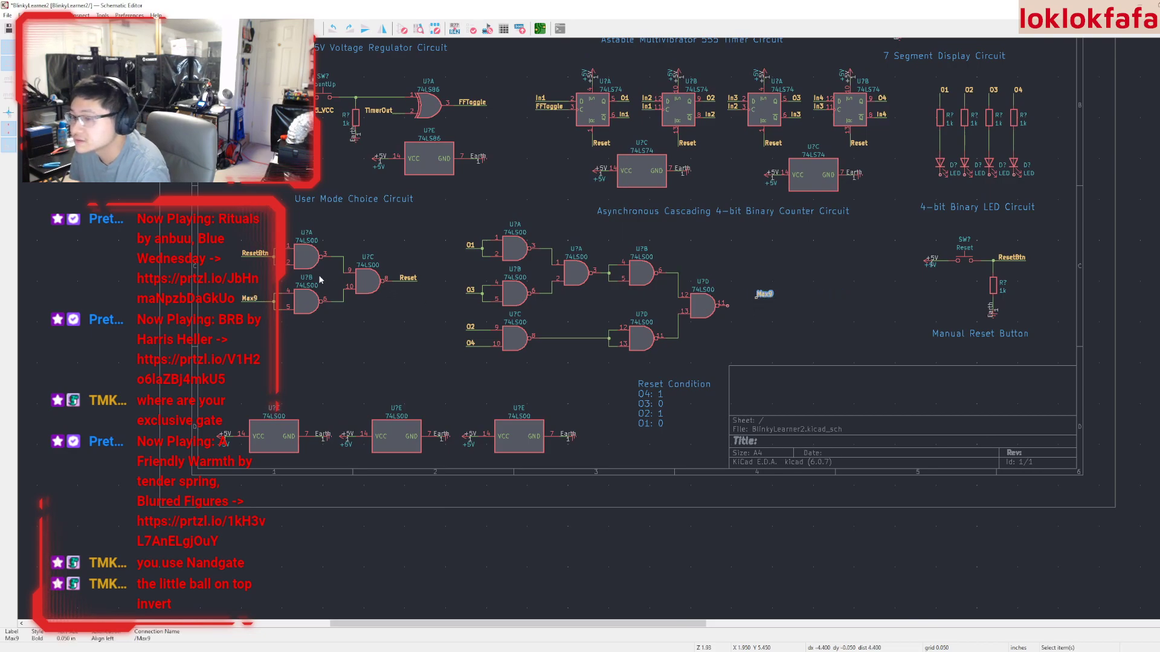
Rename both Max9 labels, at the User Mode Choice input and beside the final NAND gate D, to Max10
left_click(252, 300)
type("e")
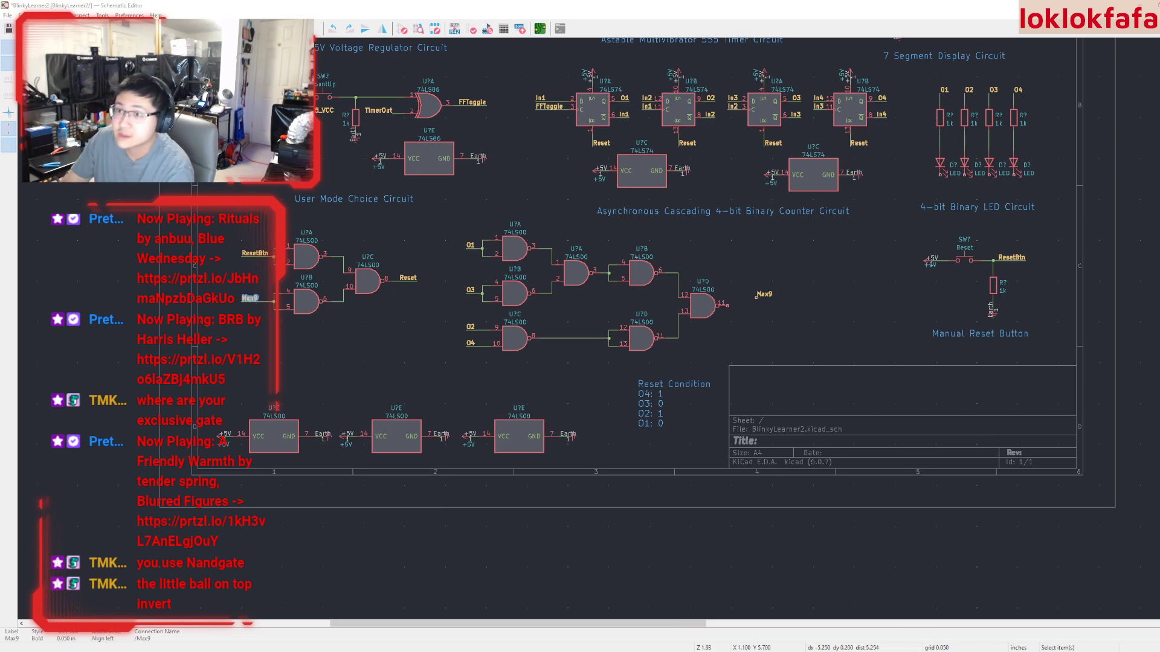
type("Max10")
key("Return")
left_click(764, 294)
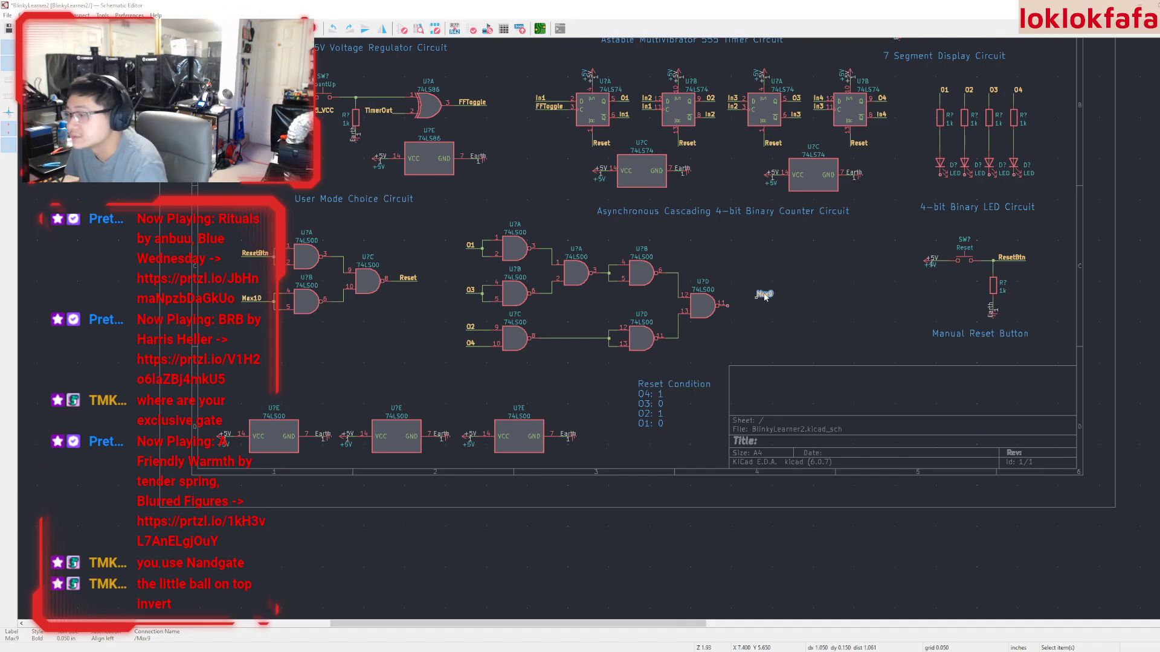
type("eMax10")
key("Return")
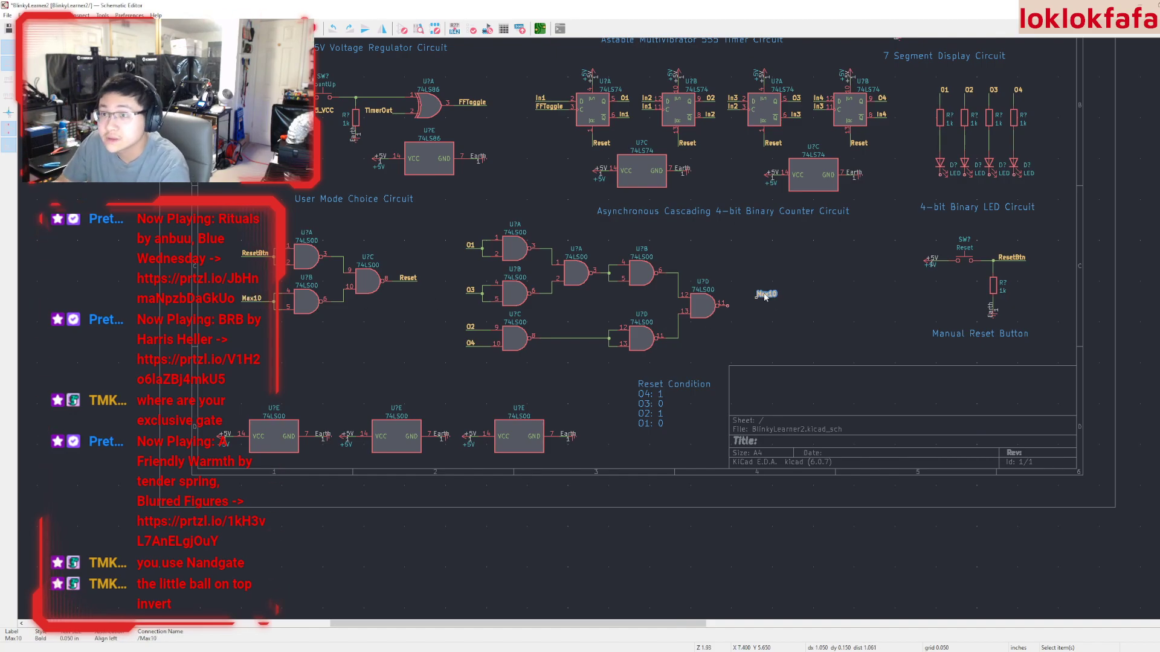
Draw a short horizontal wire from the final NAND gate D's output pin 11 toward the Max10 label
scroll(801, 311, "up", 2)
middle_click_drag(800, 311, 545, 404)
scroll(529, 356, "up", 2)
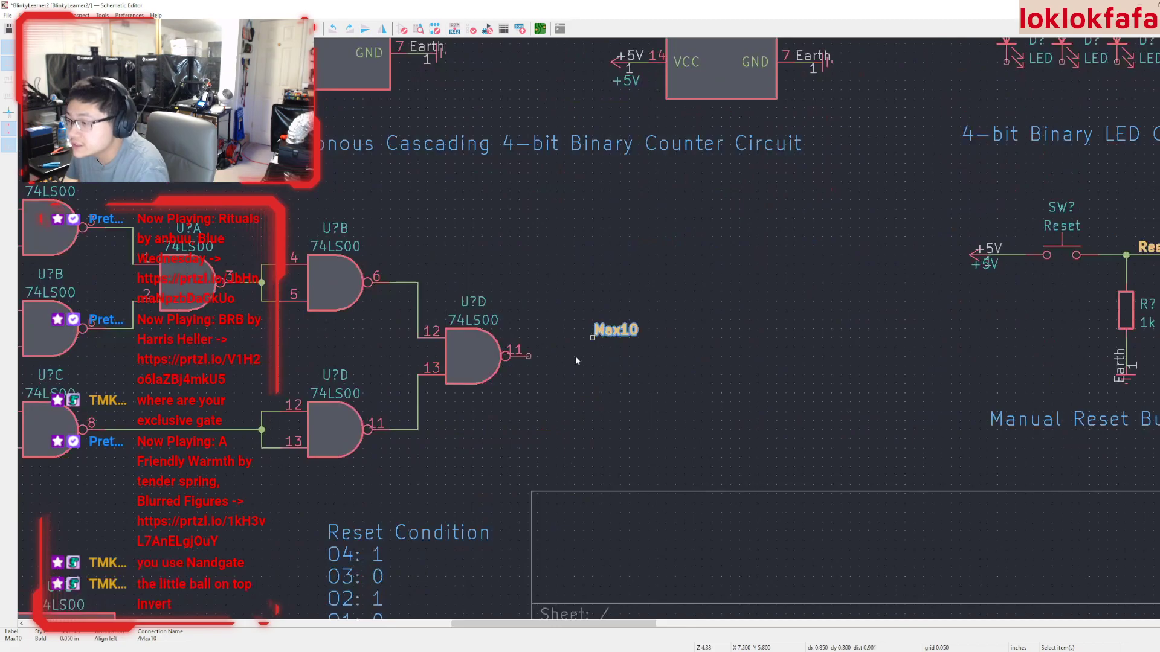
left_click(528, 355)
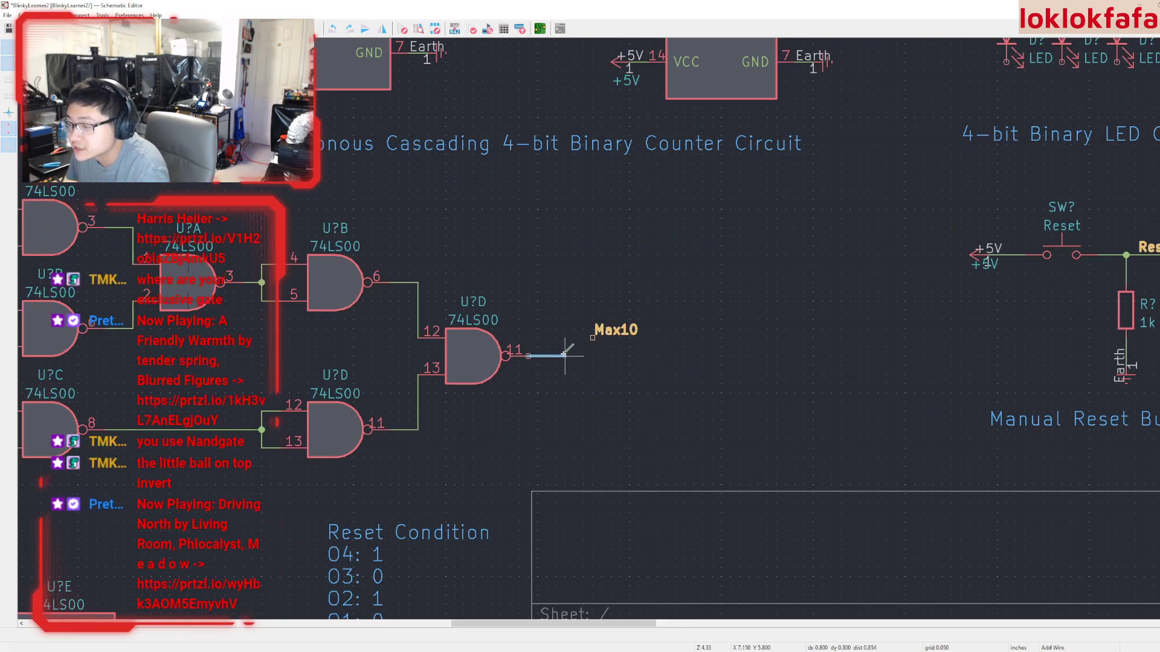
double_click(574, 355)
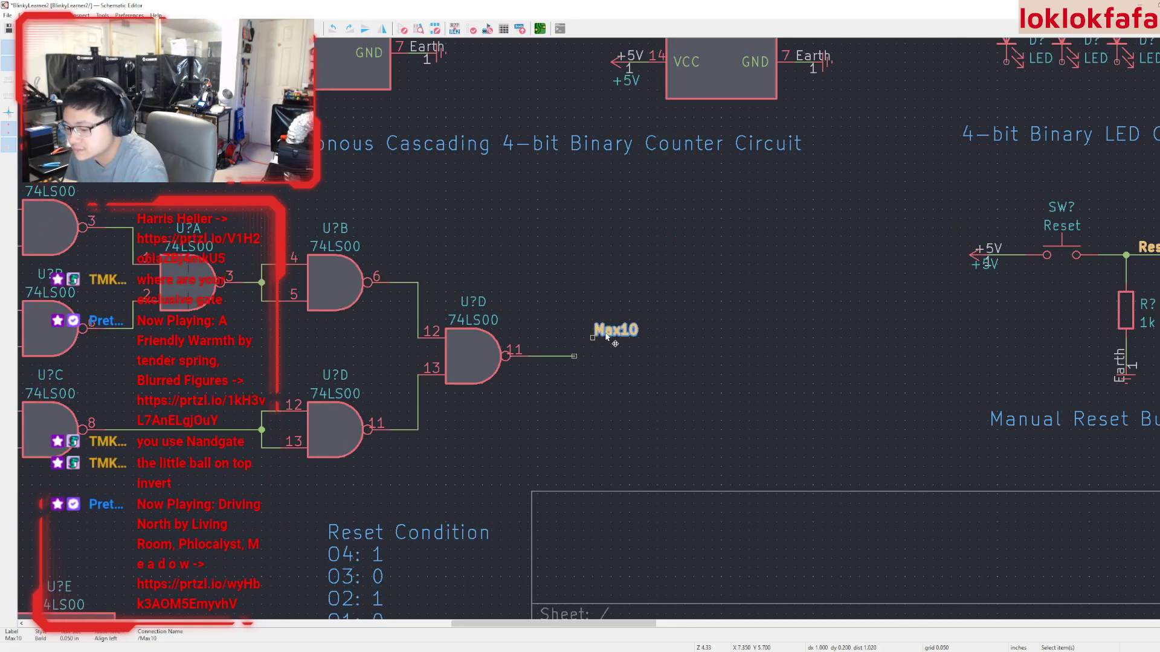
Move the Max10 label onto the output wire of the last NAND gate in the 4-bit reset decoding circuit
key("m")
left_click_drag(575, 356, 586, 359)
left_click(597, 384)
scroll(598, 389, "down", 3)
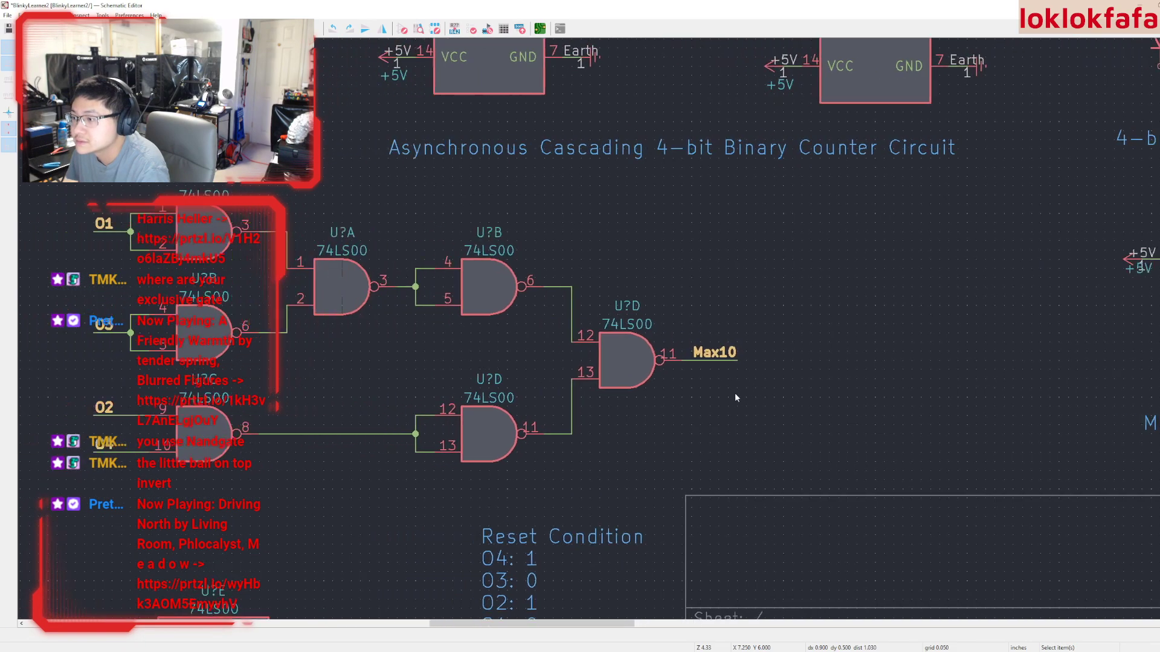
Move the Reset Condition text block lower, clear of the NAND gates and beside the title block
scroll(550, 346, "up", 2)
left_click(672, 456)
left_click_drag(672, 454, 654, 527)
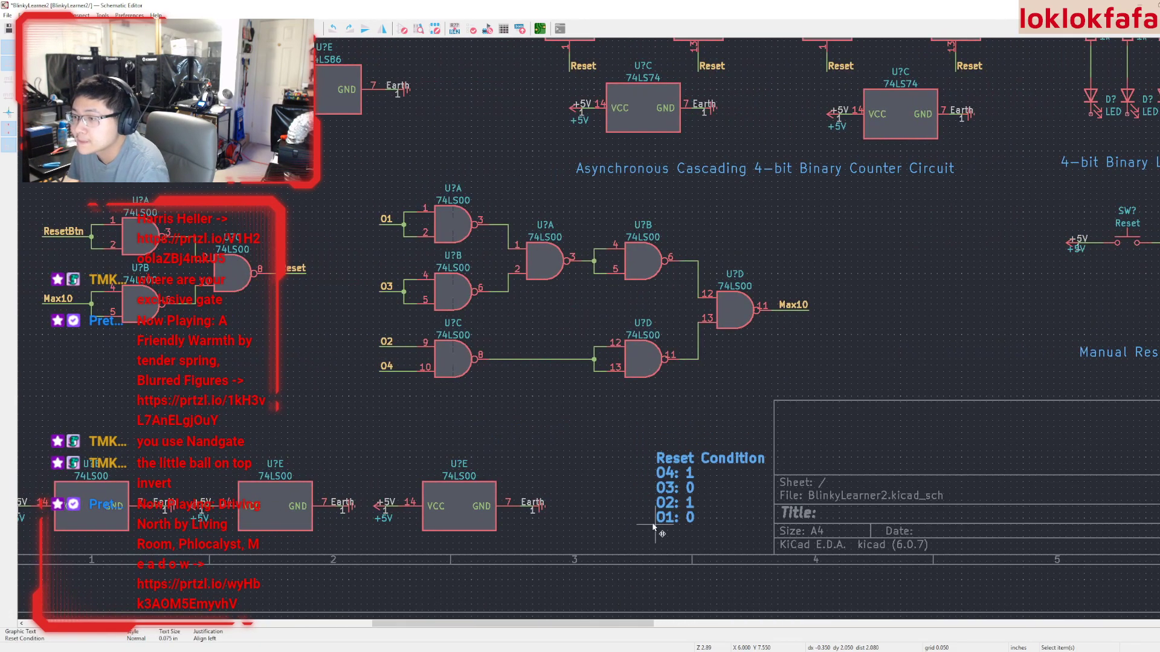
middle_click_drag(514, 434, 627, 475)
left_click_drag(155, 227, 441, 396)
left_click_drag(259, 276, 1013, 301)
key("ctrl+z")
Move the three-gate group combining ResetBtn and Max10 into Reset to just after the decoding circuit's Max10 output
left_click(329, 348)
left_click_drag(438, 386, 124, 202)
key("m")
left_click(1050, 284)
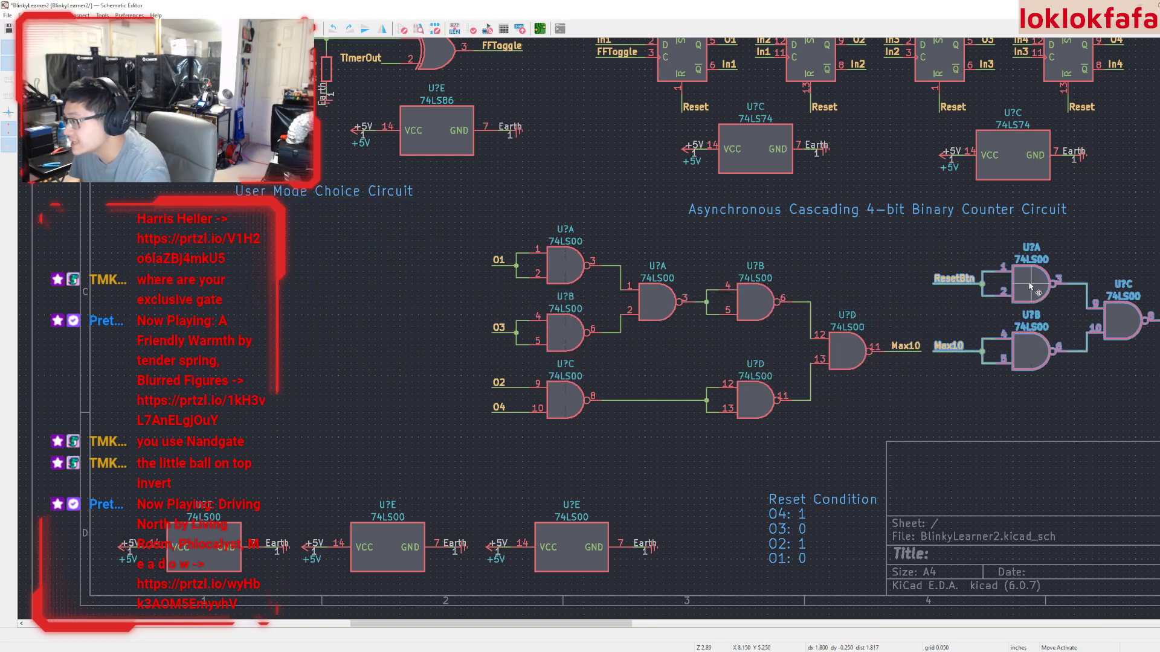
left_click(1040, 404)
middle_click_drag(1040, 404, 828, 433)
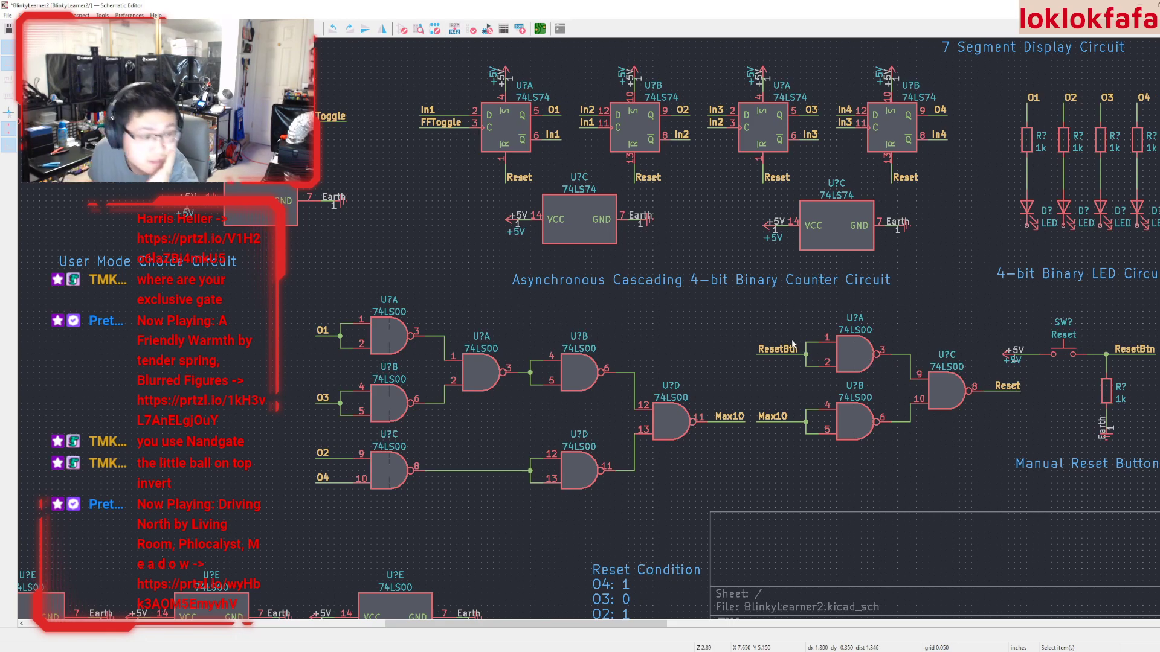
middle_click_drag(793, 343, 874, 424)
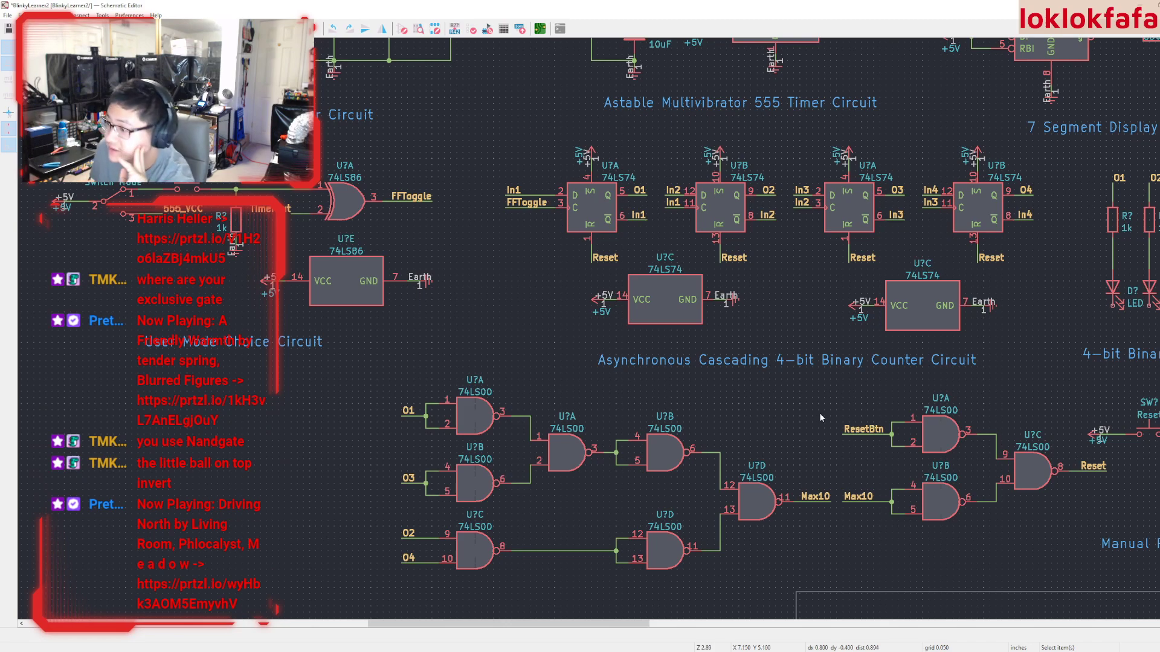
scroll(779, 399, "up", 1)
scroll(591, 328, "down", 1)
middle_click_drag(592, 328, 677, 356)
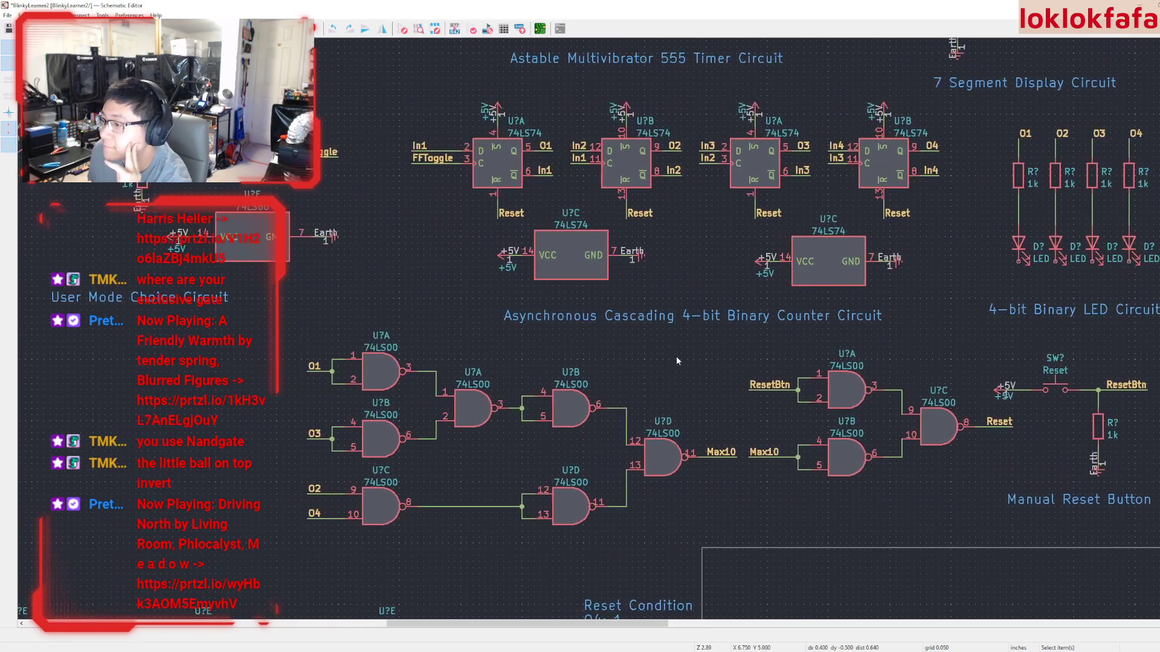
middle_click_drag(449, 200, 580, 285)
left_click(370, 236)
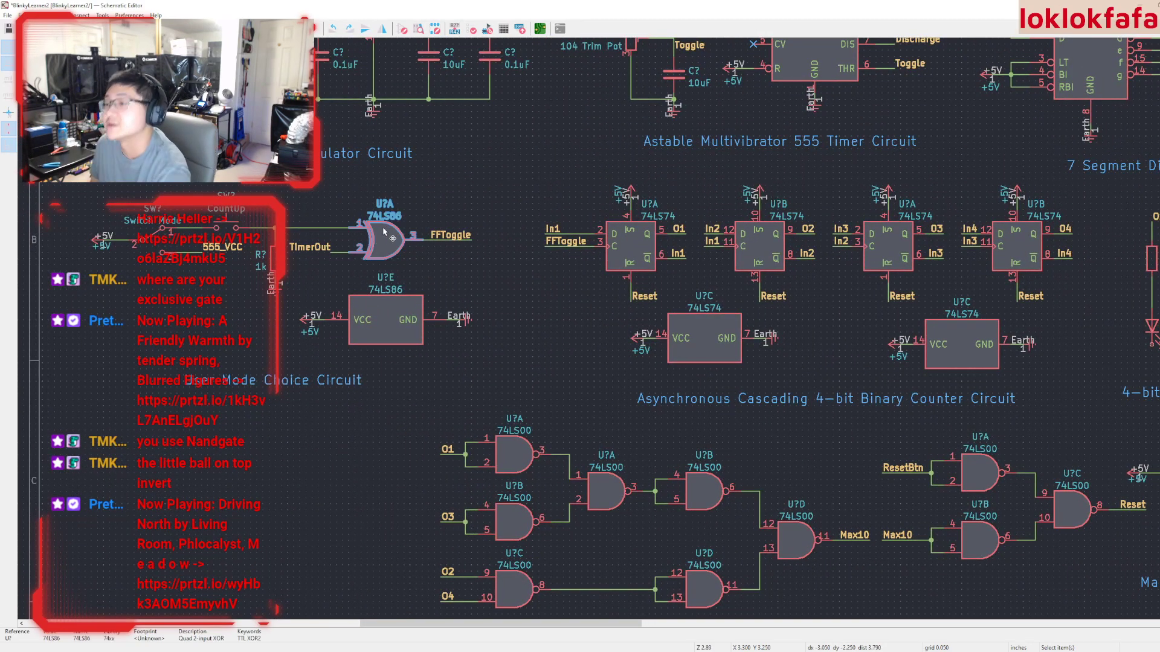
middle_click_drag(519, 258, 433, 137)
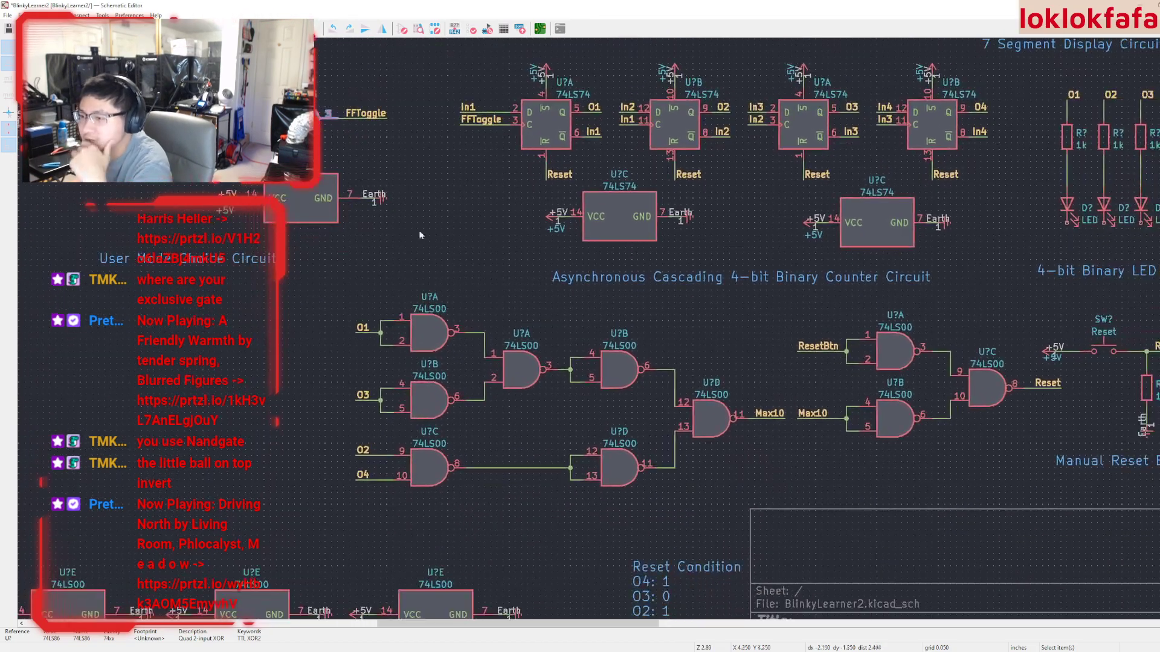
Move the complete Max10 decoding gates and the Reset gate group, including their labels, beneath the User Mode Choice Circuit title
left_click_drag(321, 288, 1036, 472)
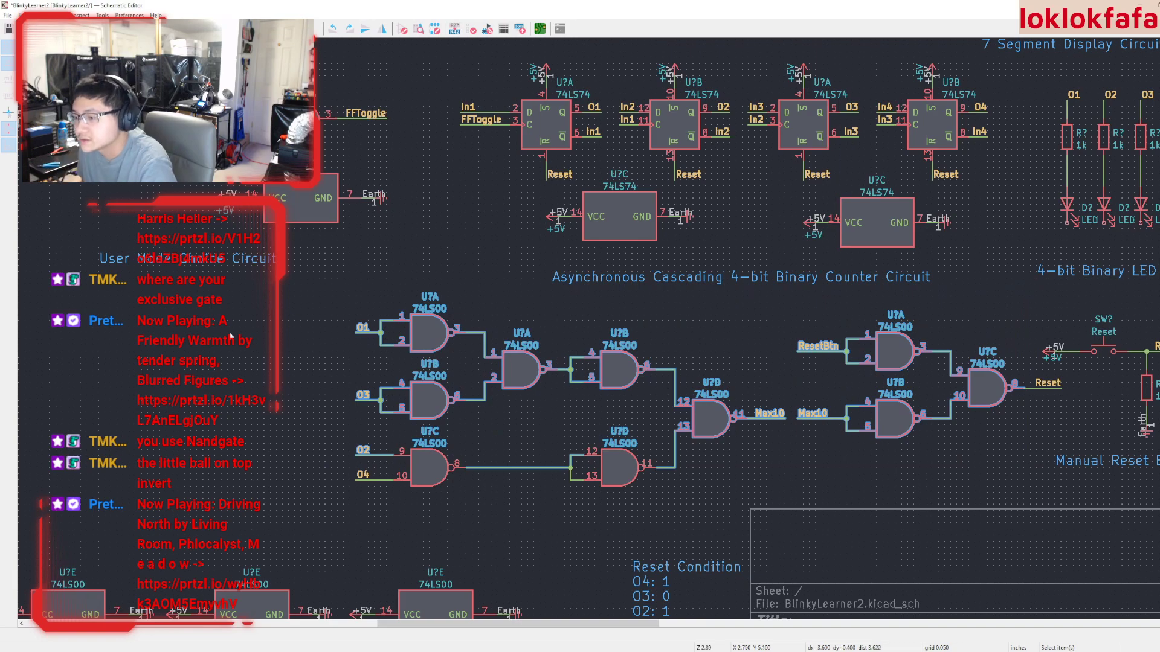
left_click_drag(313, 295, 1024, 492)
left_click(1054, 387)
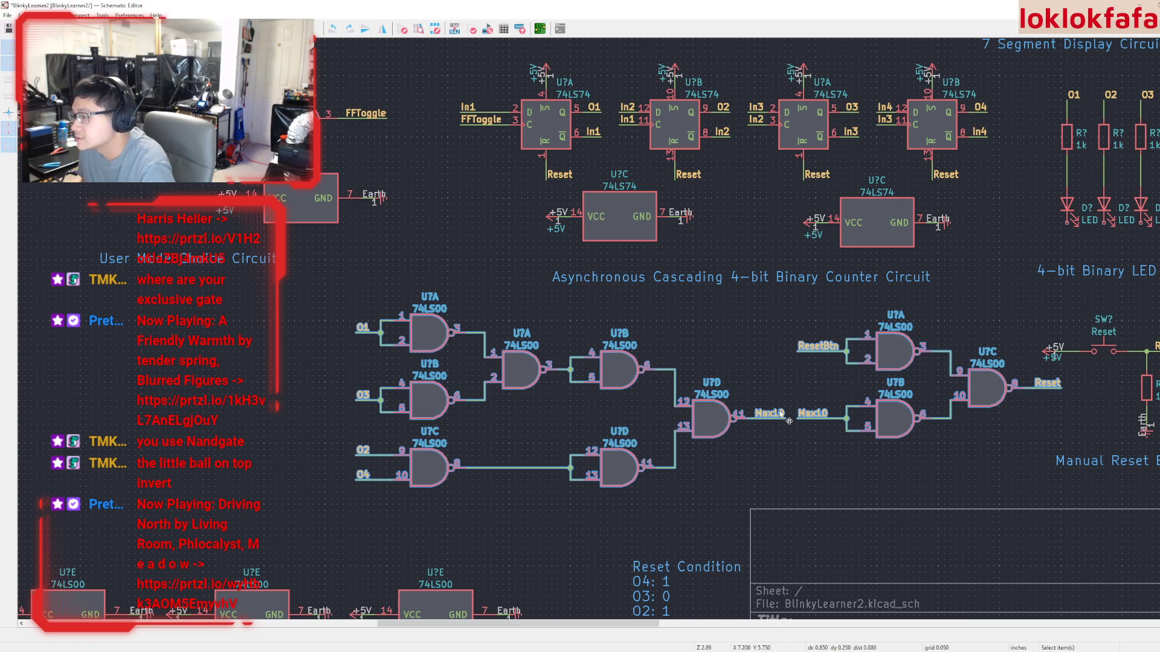
middle_click_drag(779, 427, 1080, 441)
left_click_drag(729, 406, 342, 423)
left_click(804, 487)
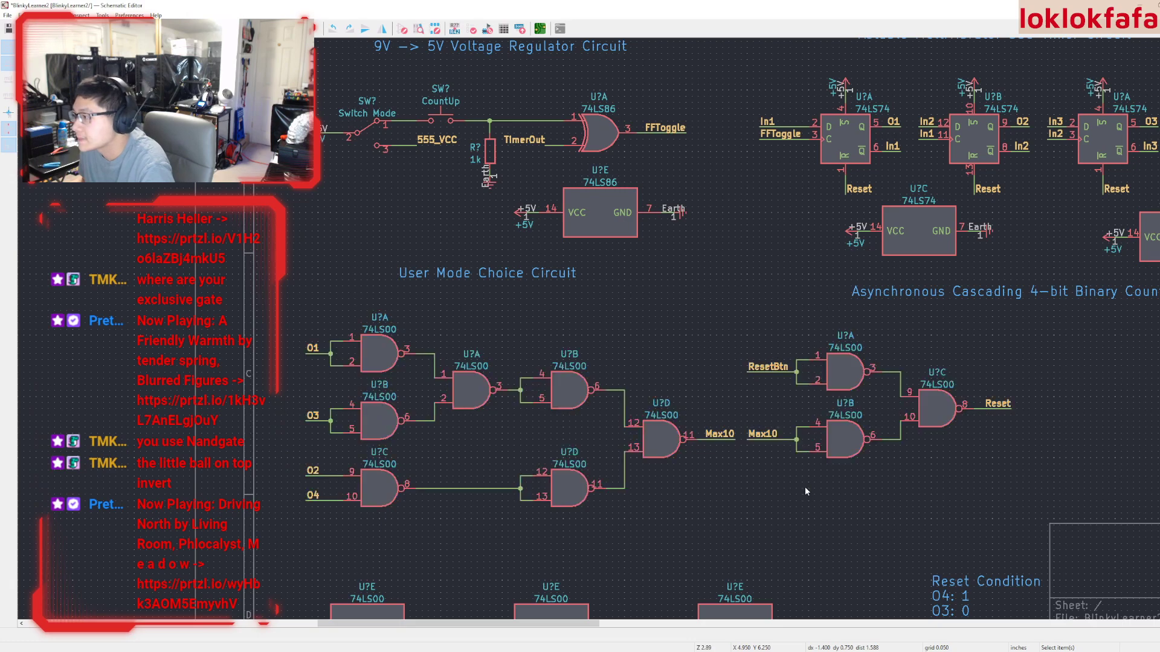
Shift the ResetBtn and Max10 gate group slightly down and away from the decoding circuit's Max10 output
middle_click_drag(921, 499, 809, 441)
left_click_drag(981, 413, 632, 277)
left_click_drag(732, 314, 744, 344)
middle_click_drag(572, 484, 811, 421)
key("F4")
Trace the O1 and O3 signals through the inverting NAND gates and the gates that combine them
middle_click_drag(590, 328, 651, 479)
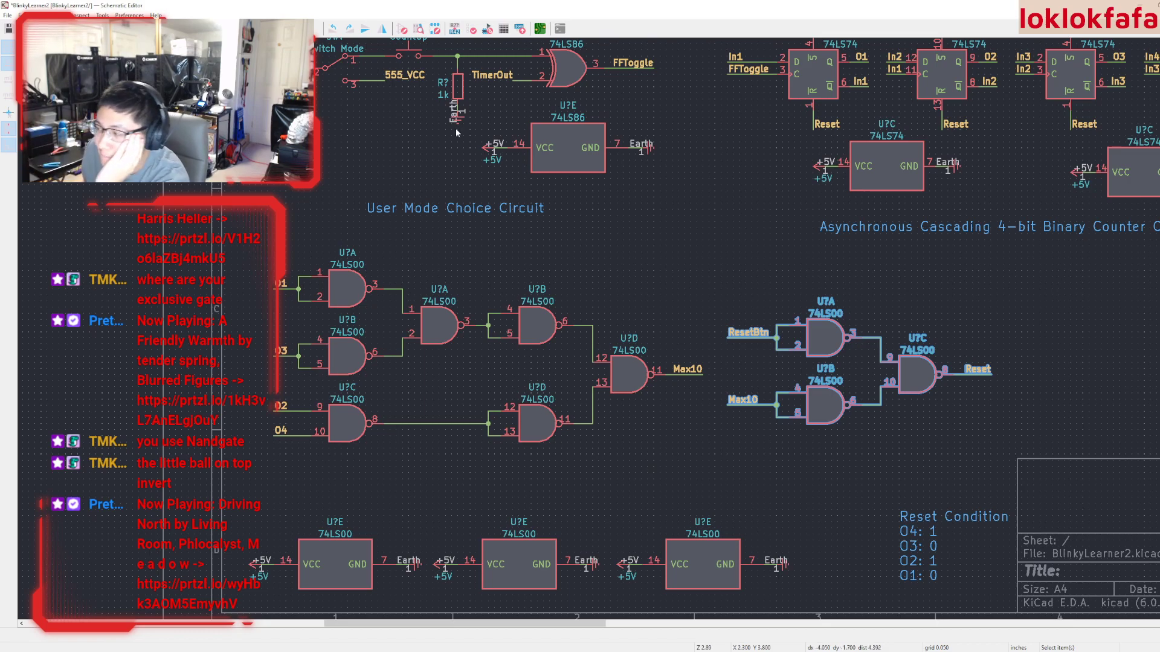
middle_click_drag(526, 181, 486, 309)
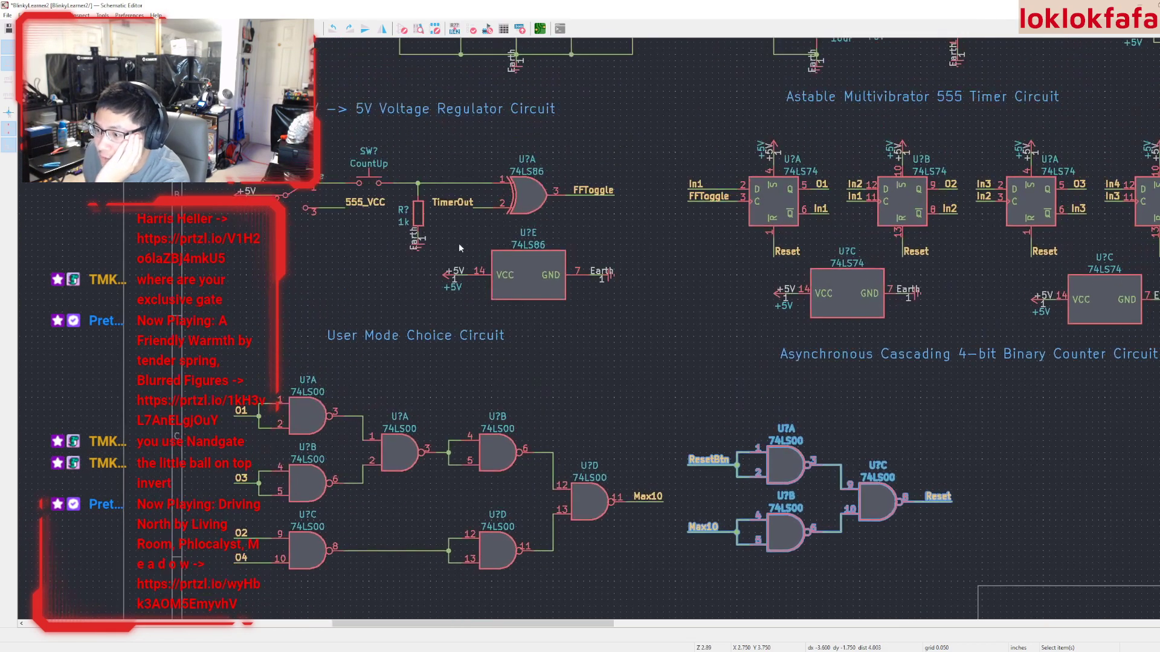
left_click(296, 423)
left_click(302, 471)
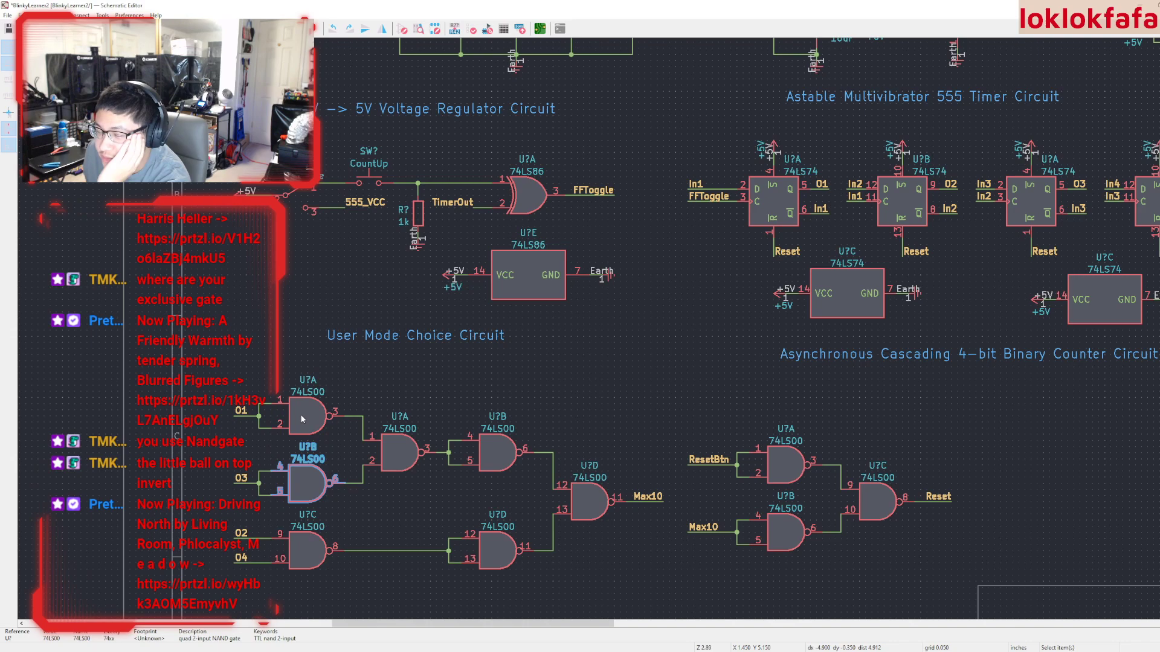
left_click(301, 416)
left_click(304, 487)
left_click(407, 458)
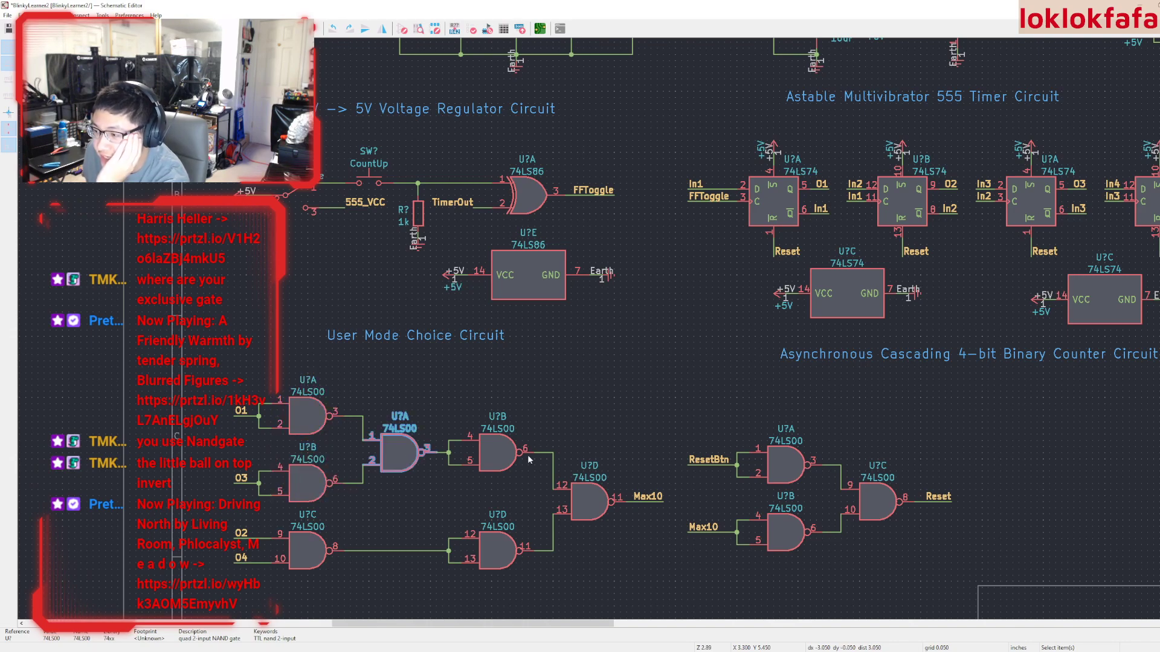
left_click(527, 458)
Move the Reset Condition text block directly above the final NAND gate that outputs Max10
middle_click_drag(538, 398, 595, 330)
scroll(519, 421, "down", 2)
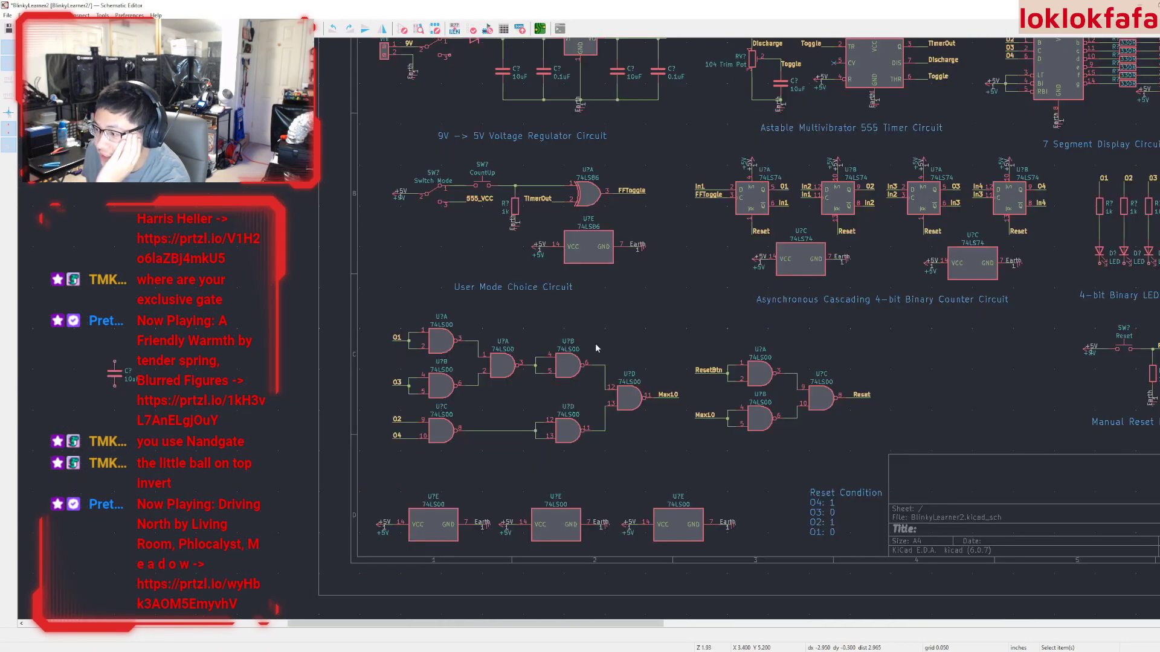
left_click(840, 514)
left_click_drag(840, 515, 614, 317)
scroll(612, 325, "up", 2)
middle_click_drag(612, 325, 669, 374)
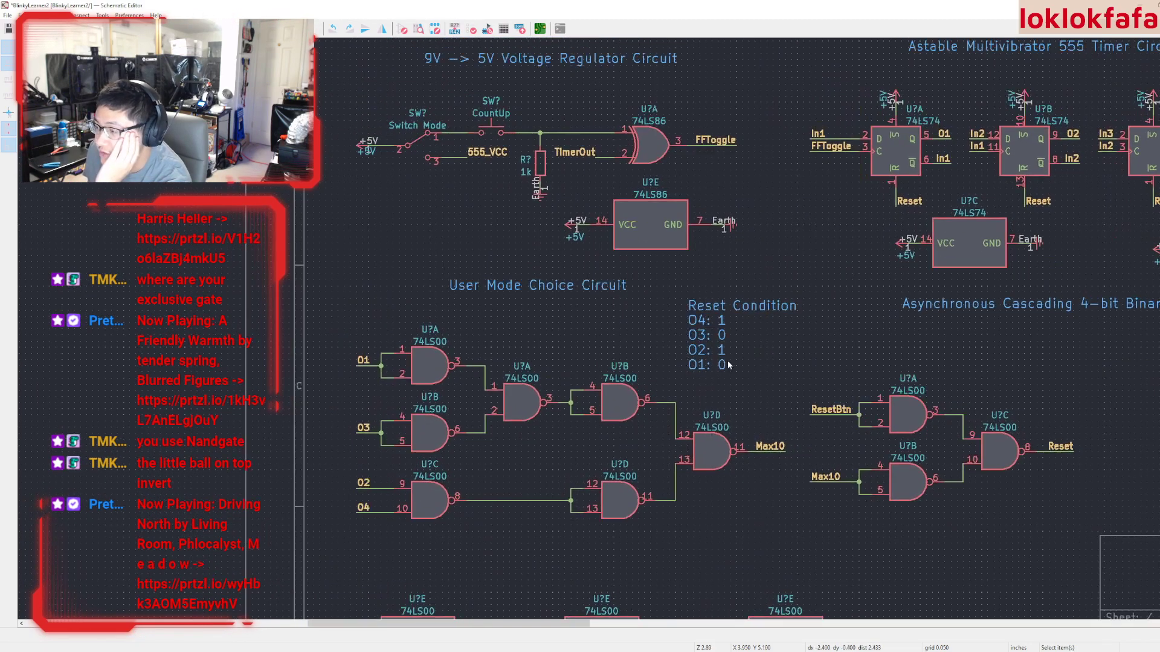
Add the text note "O1 = 1" on the output wire of the NAND gate fed by O1
left_click(475, 366)
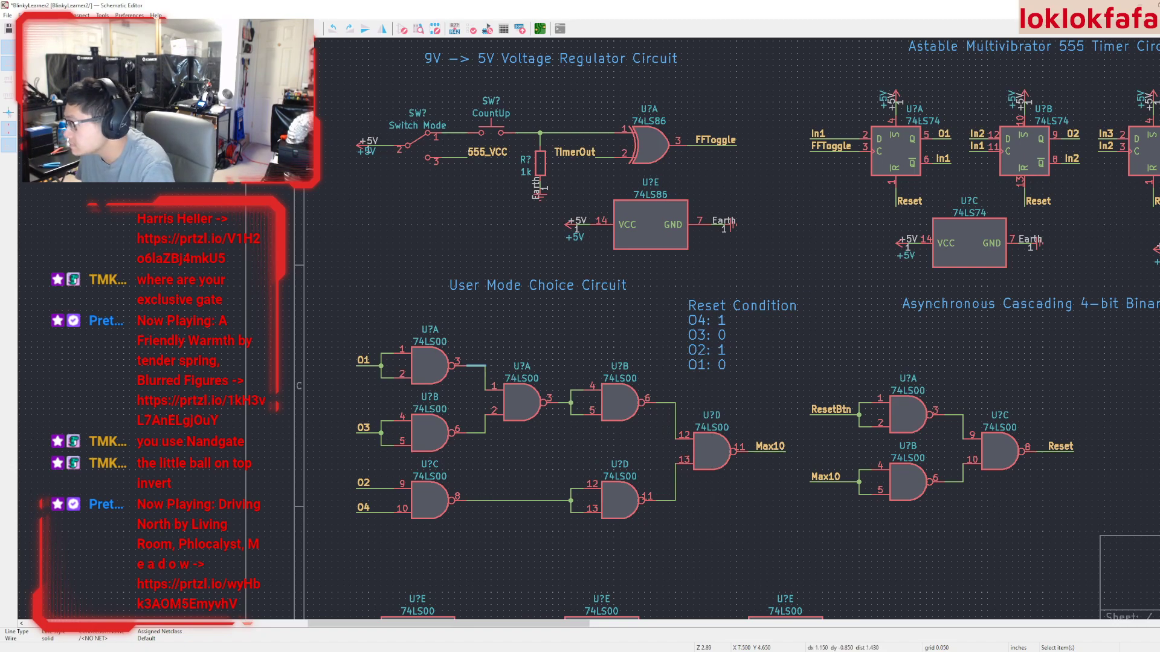
left_click(833, 381)
key("t")
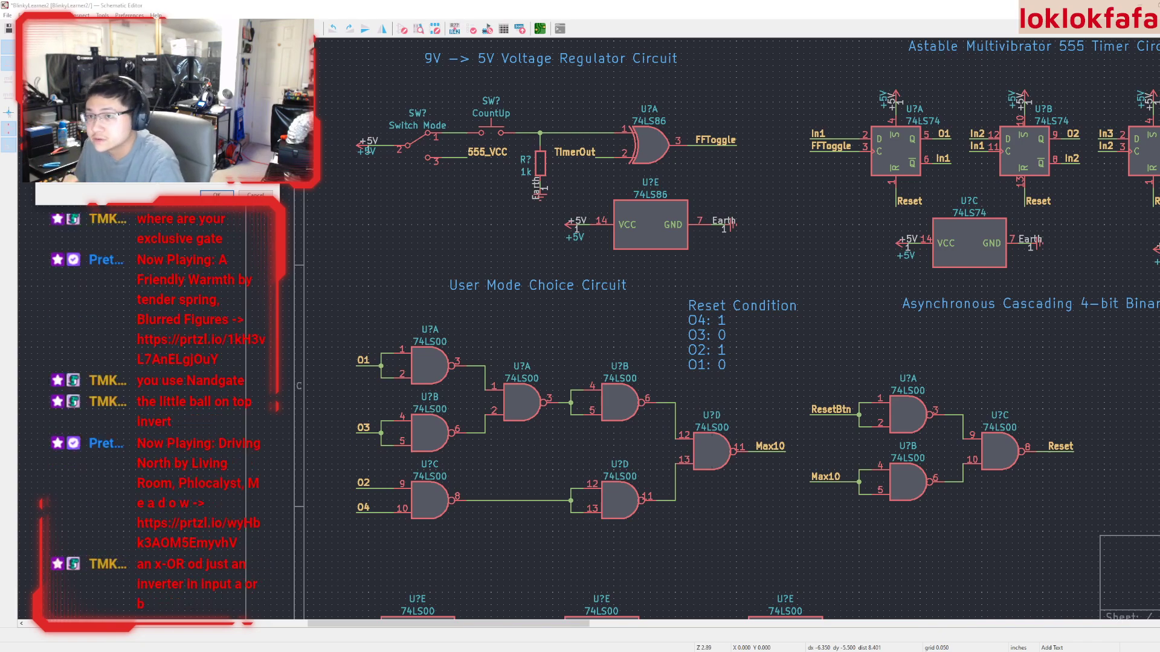
key("Return")
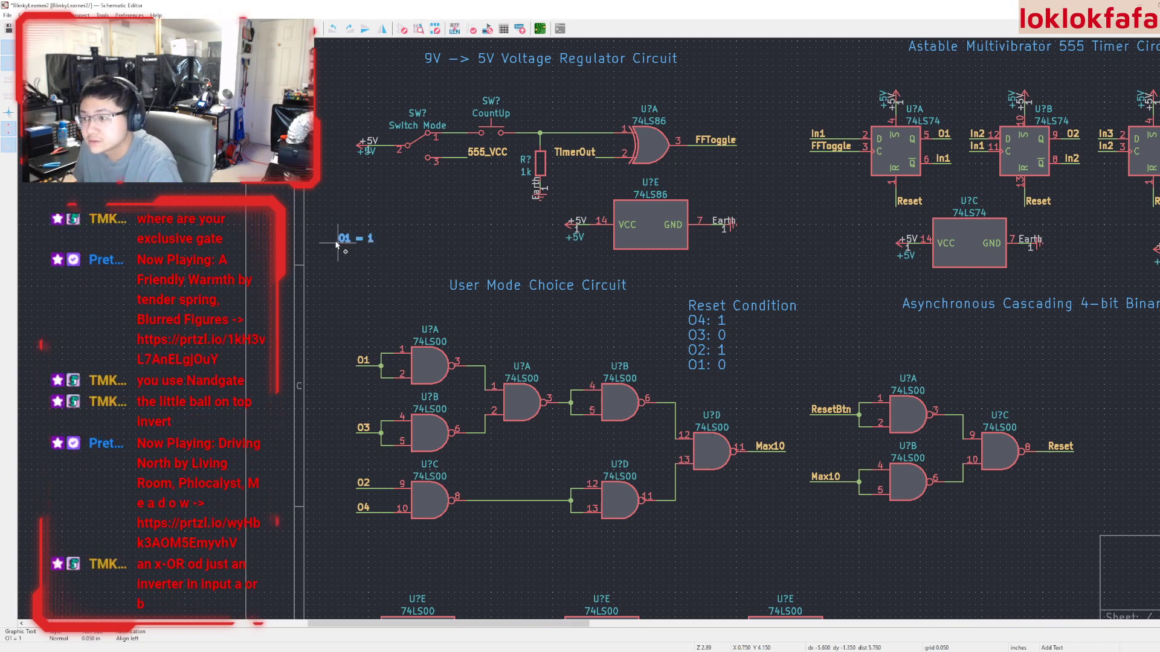
left_click(476, 365)
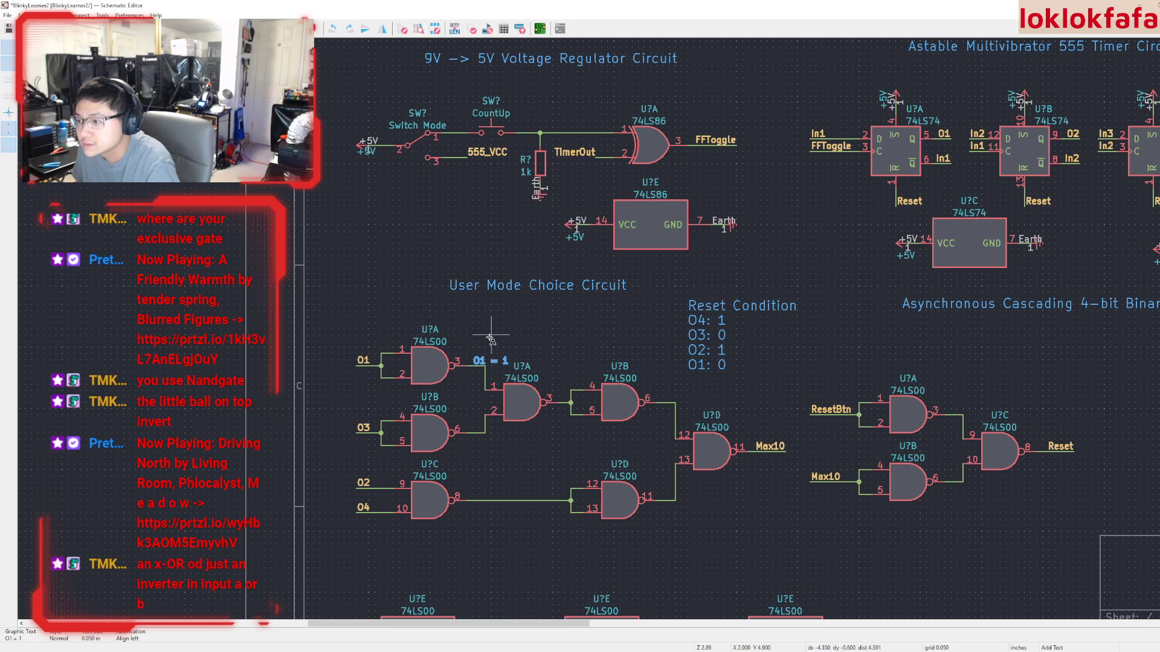
left_click(491, 334)
key("Escape")
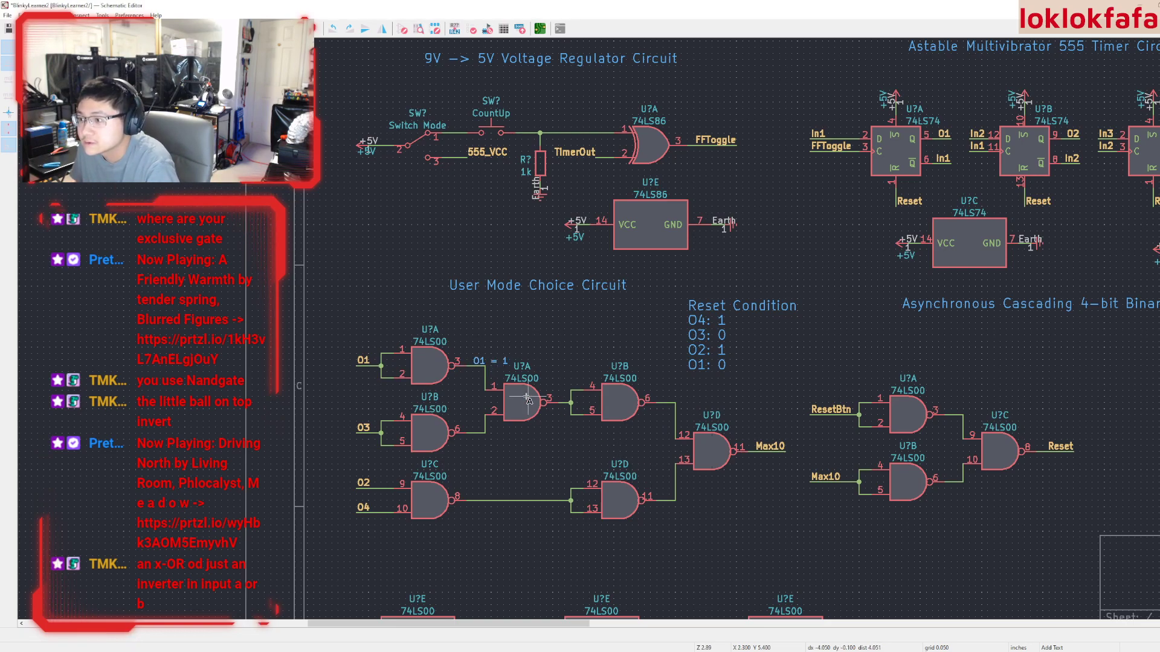
key("Escape")
Move the "O1 = 1" note to the O3 gate's output wire and delete it
left_click(501, 362)
left_click_drag(500, 365, 472, 450)
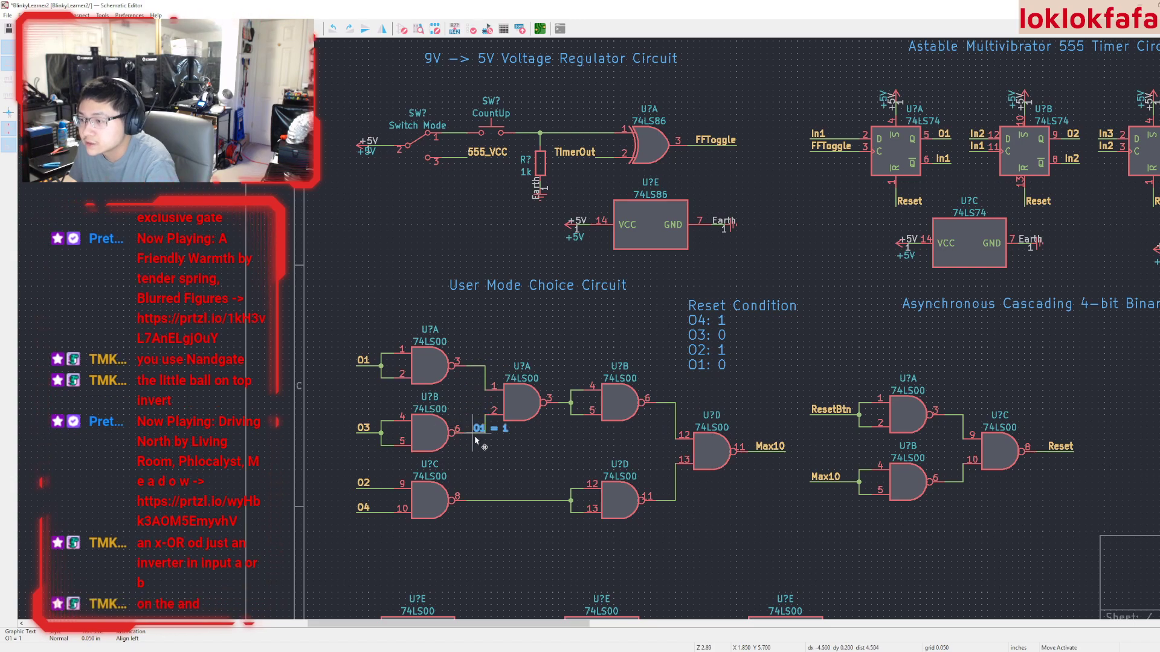
key("Delete")
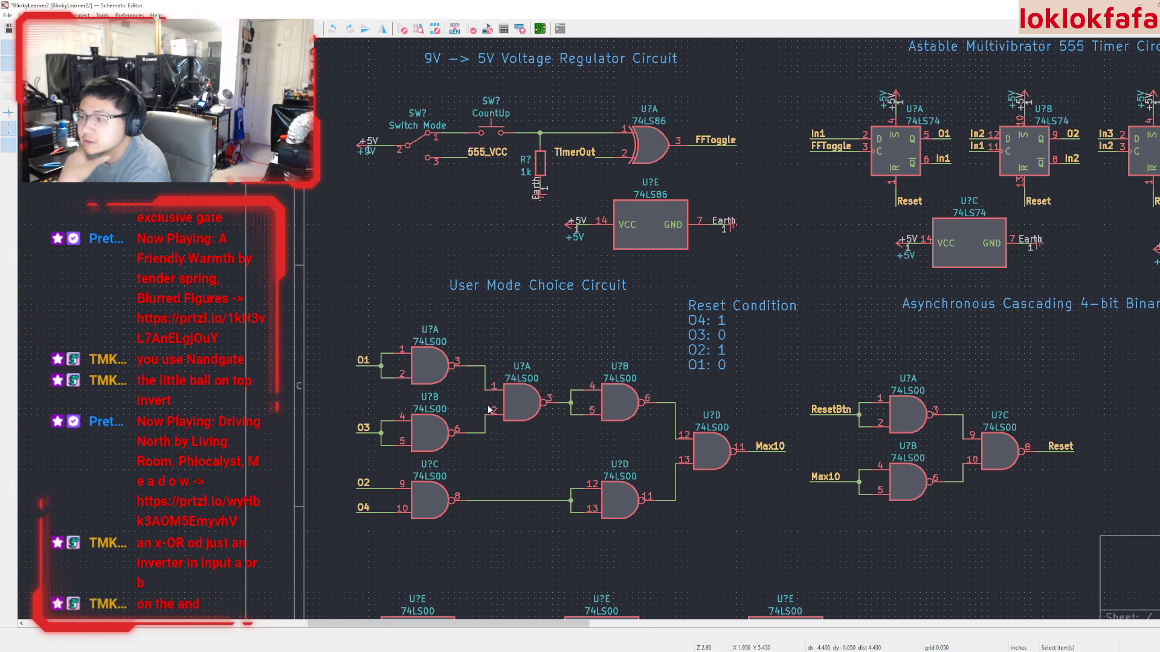
Check the logic from the final decoding NAND gate through Max10 and ResetBtn to the Reset output gate
left_click(662, 402)
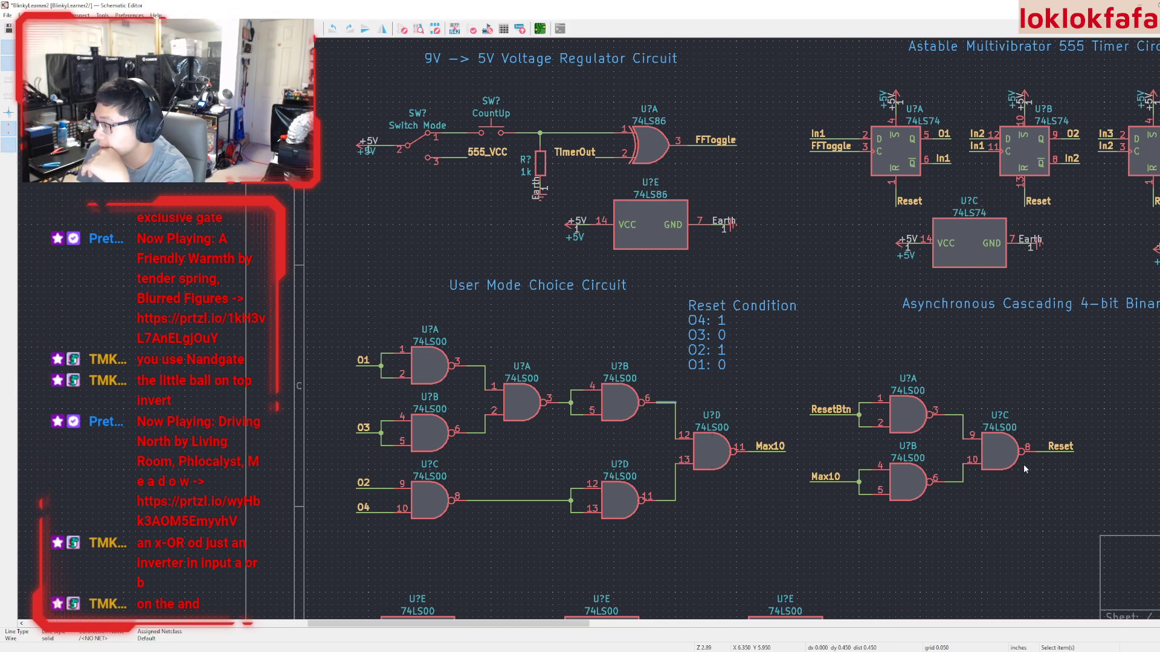
left_click(1012, 452)
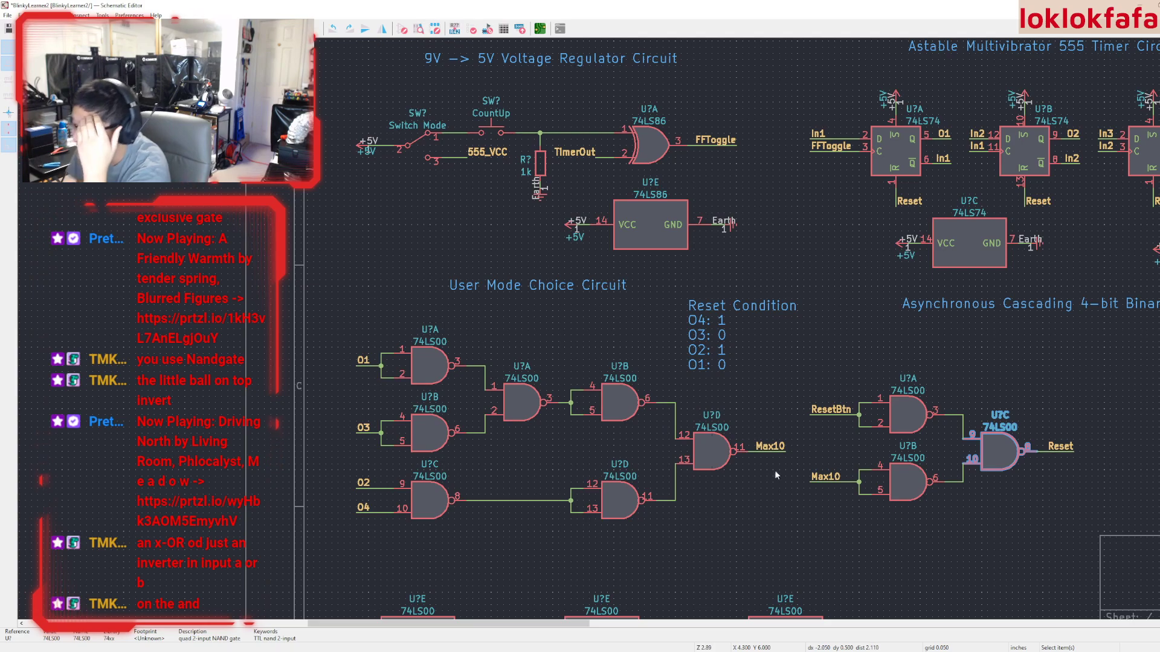
left_click(789, 450)
left_click(903, 479)
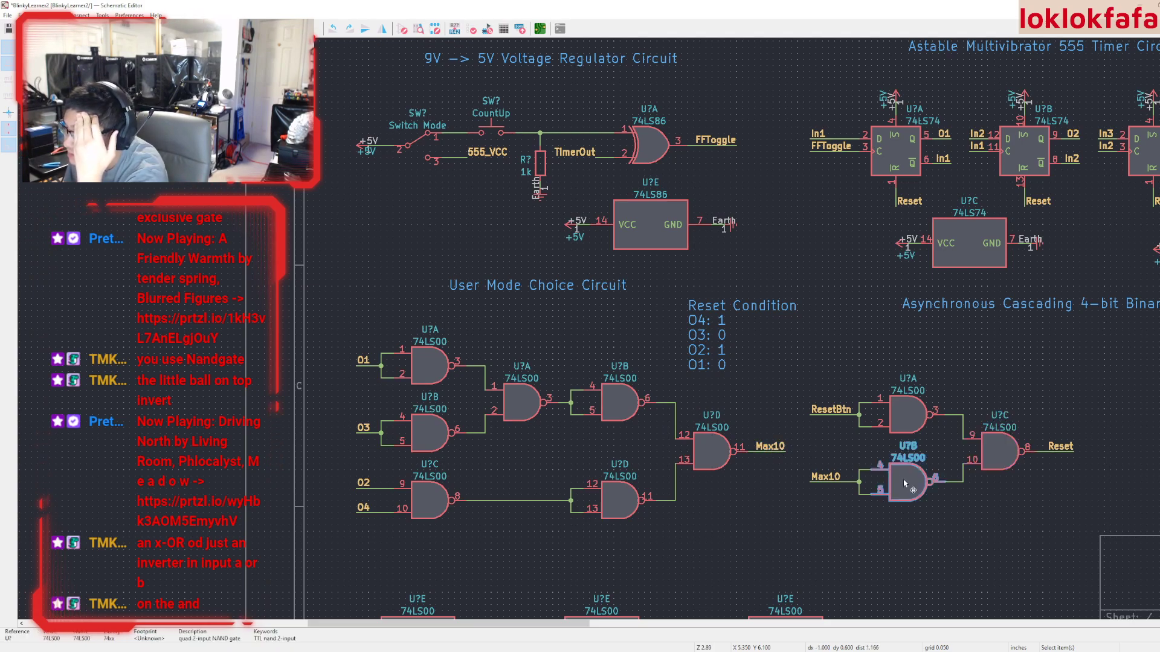
left_click(697, 450)
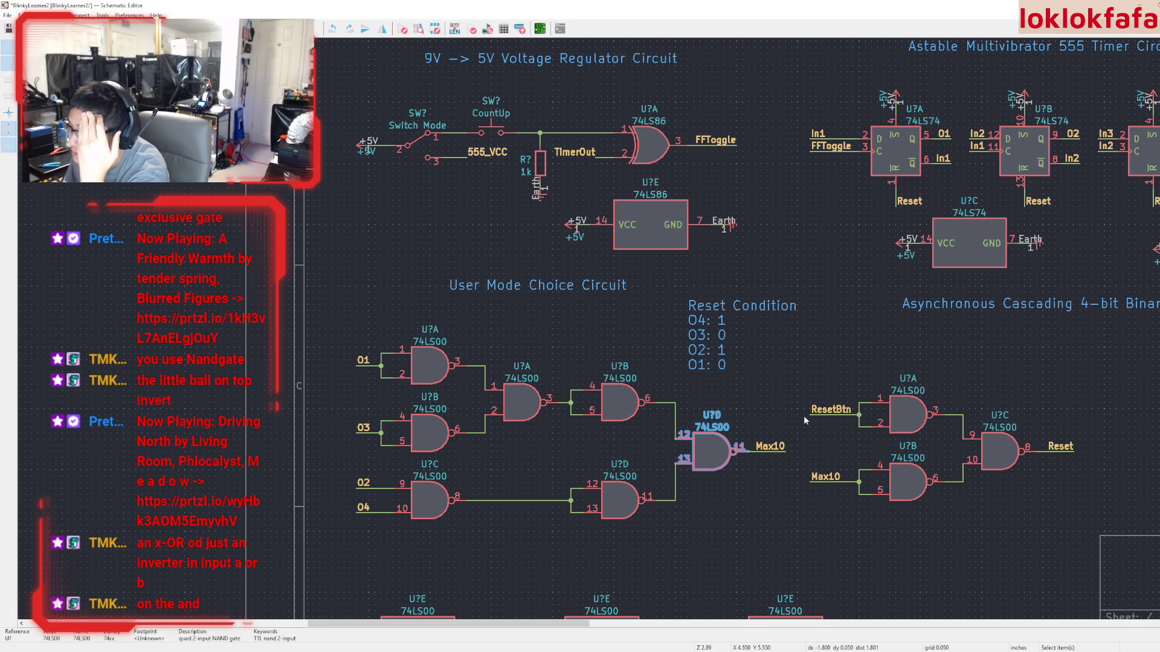
left_click(830, 410)
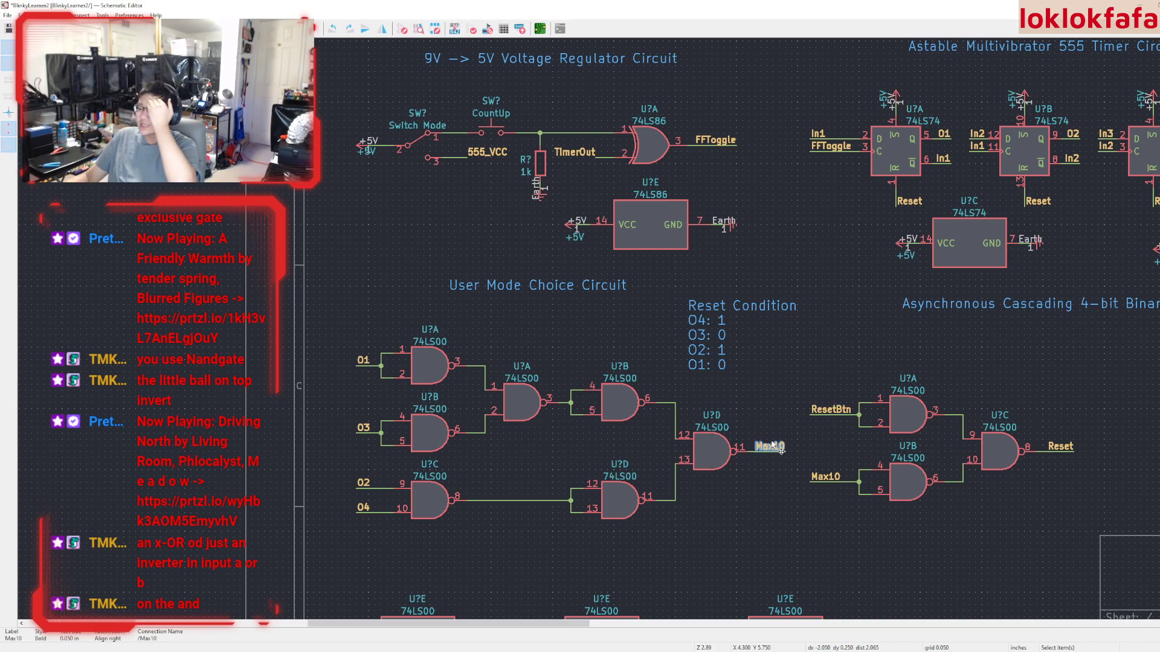
left_click(724, 452)
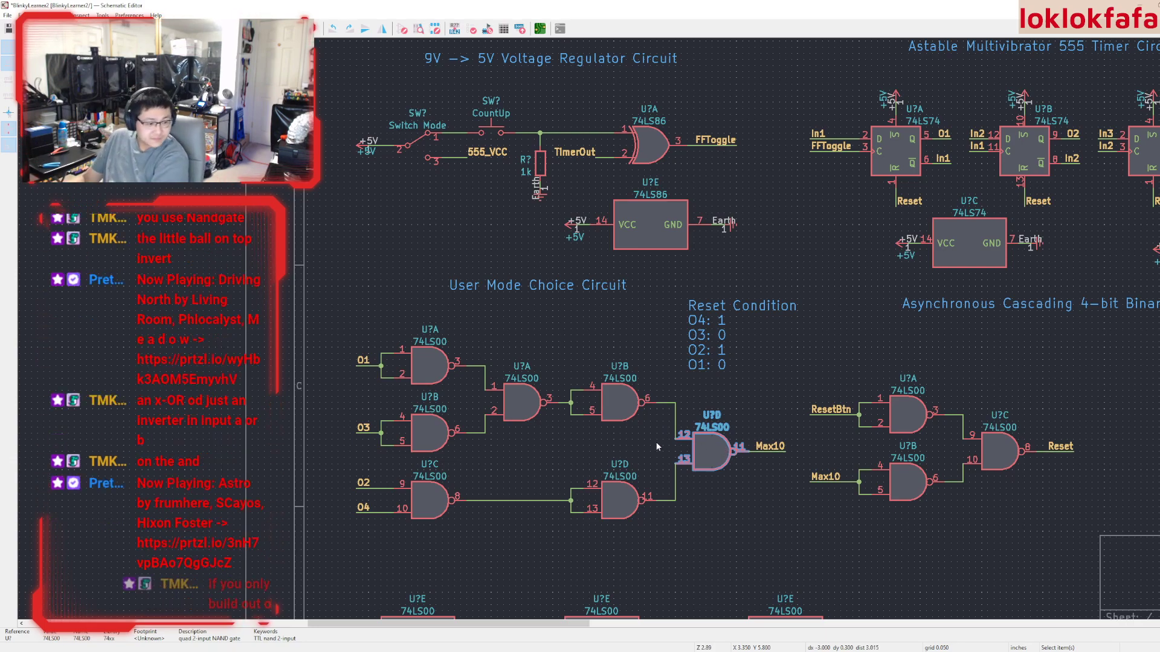
Place a 74LS86 XOR gate above the Reset Condition text, with the option to place all units turned off
key("a")
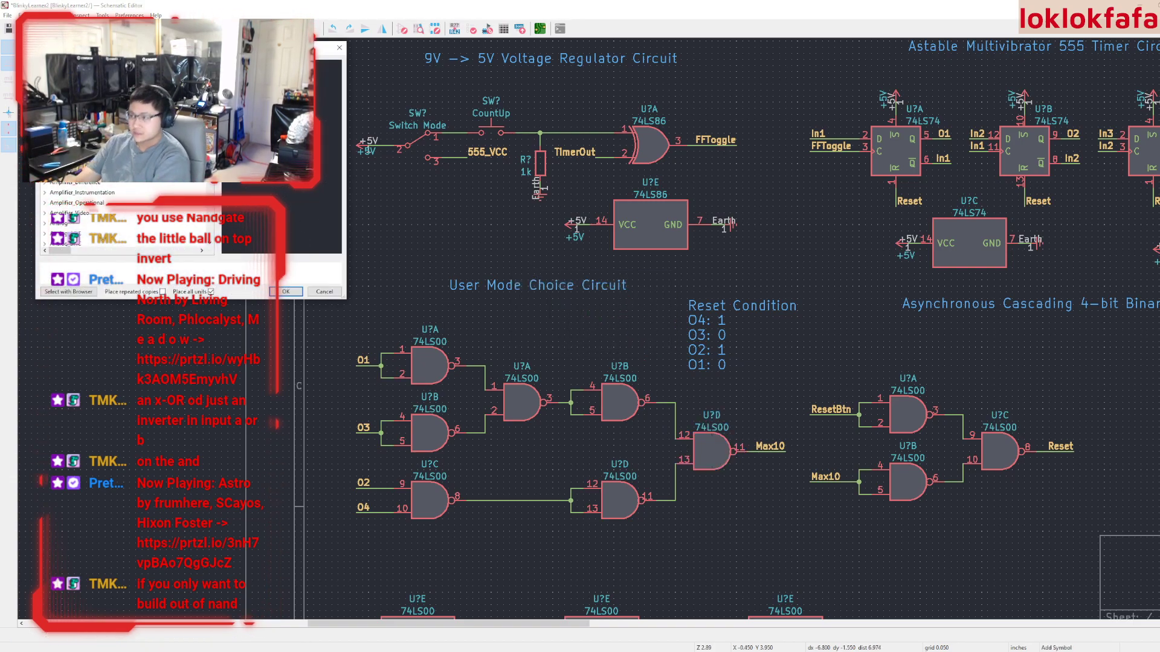
type("74ls")
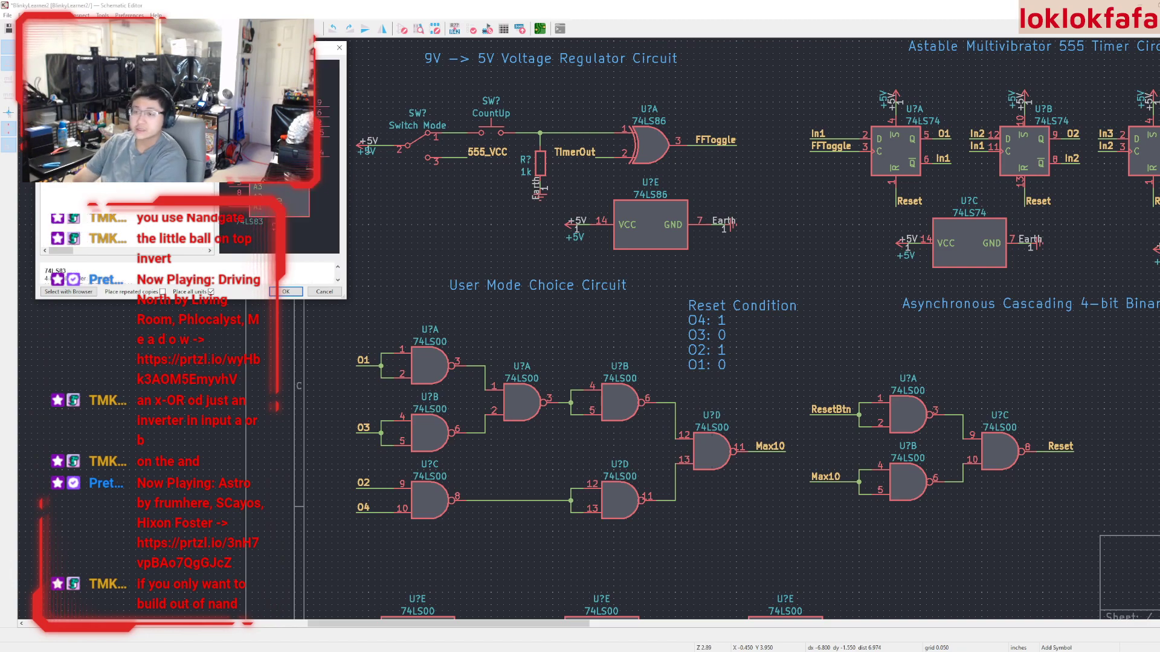
type("86")
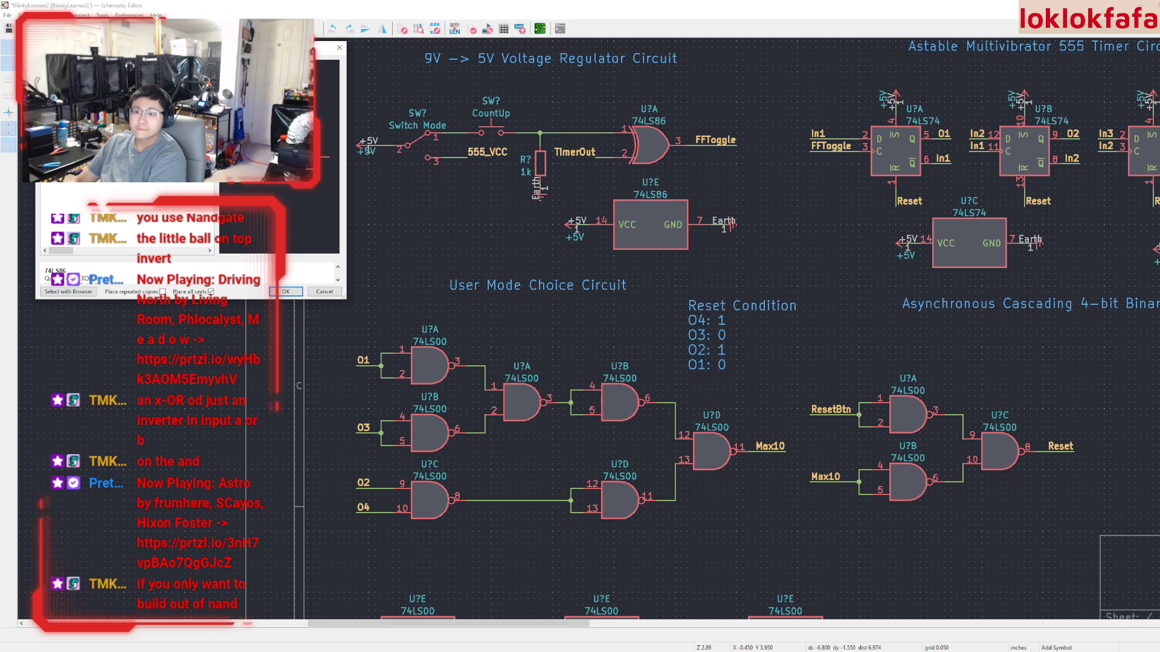
left_click(211, 292)
key("Return")
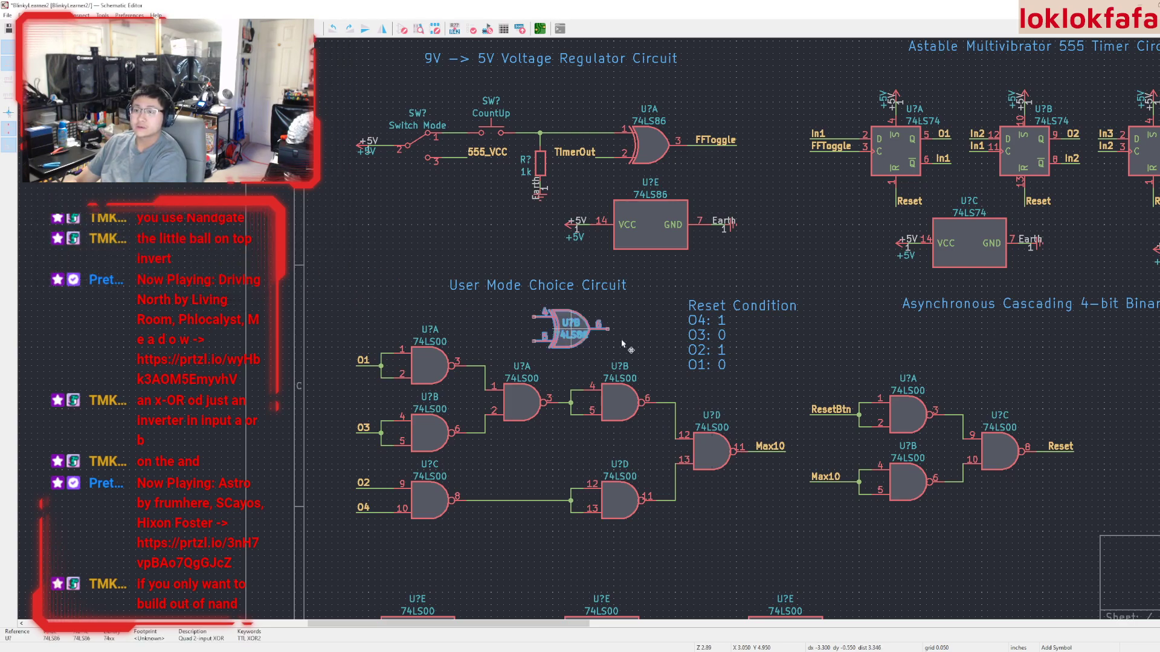
left_click(815, 270)
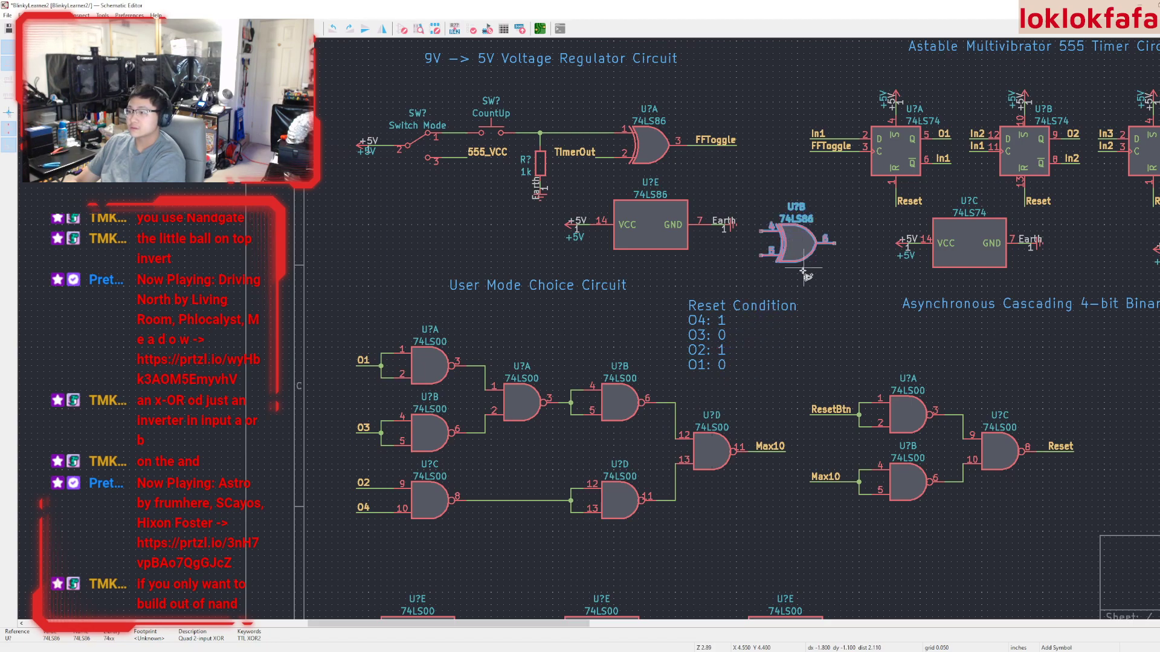
Move the 74LS86 XOR gate above the NAND gate fed by ResetBtn
key("Escape")
key("m")
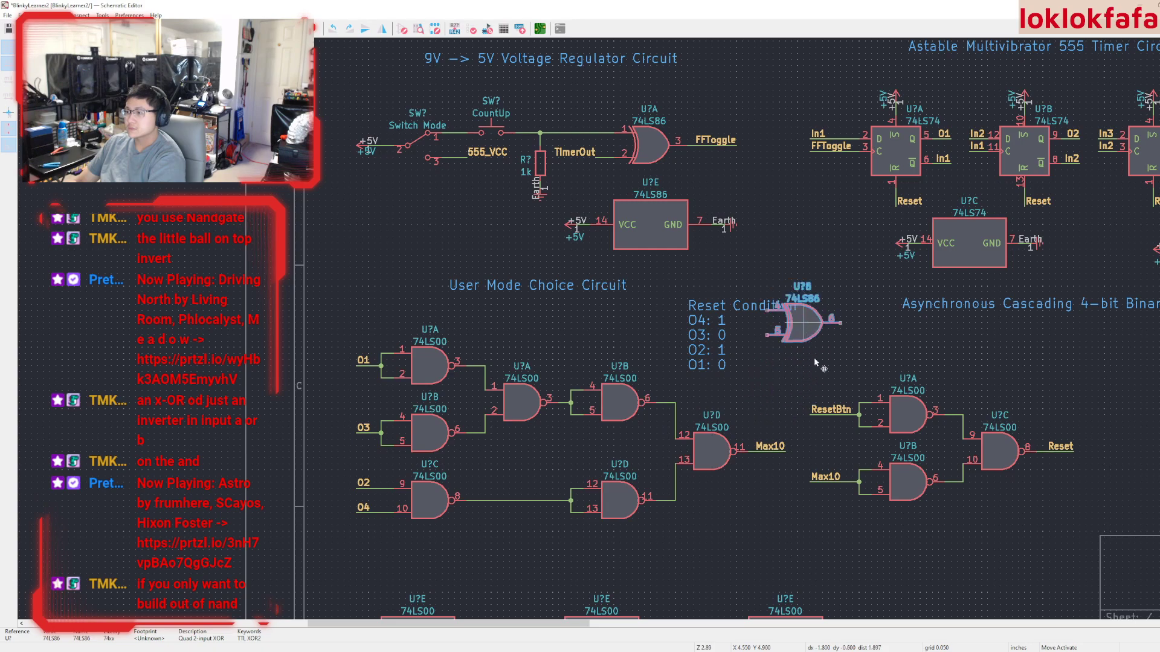
left_click(869, 352)
Examine the NAND gates from the O1 to O4 inputs through Max10 and ResetBtn to the Reset output
left_click(901, 468)
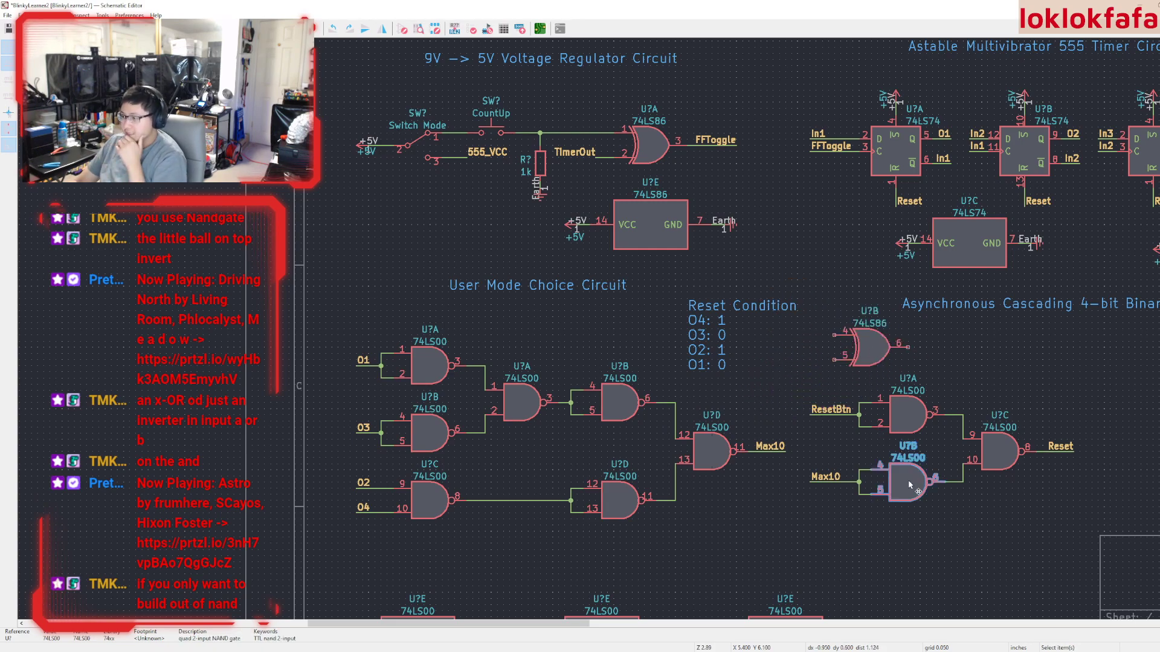
scroll(591, 329, "down", 2)
scroll(613, 396, "up", 2)
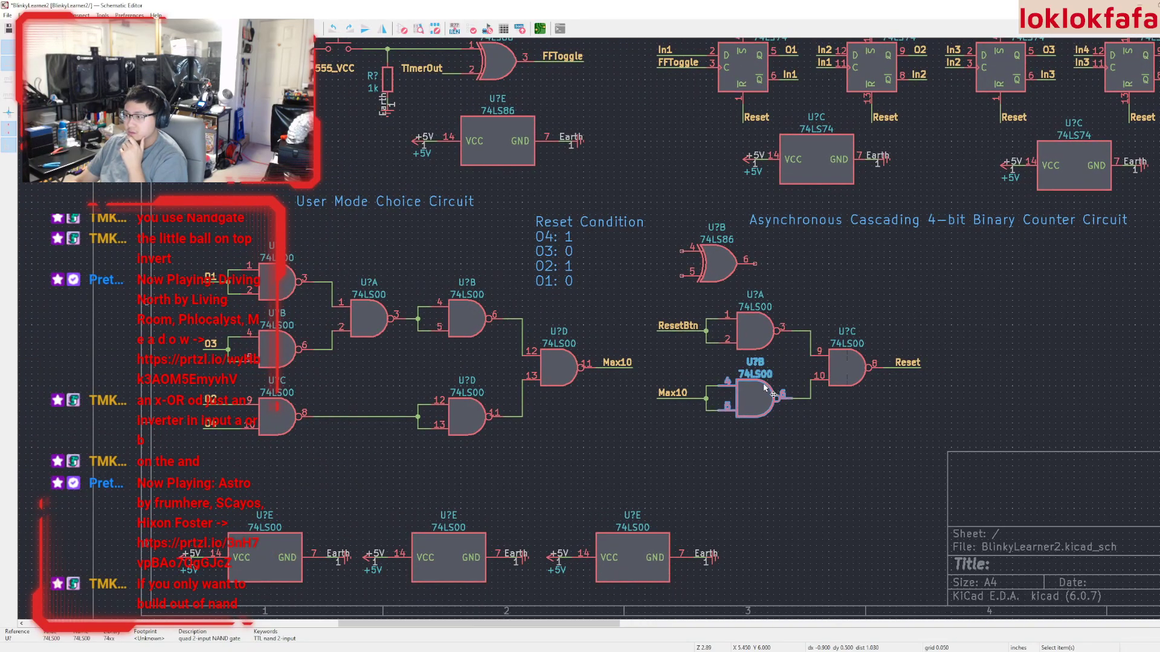
left_click(751, 336)
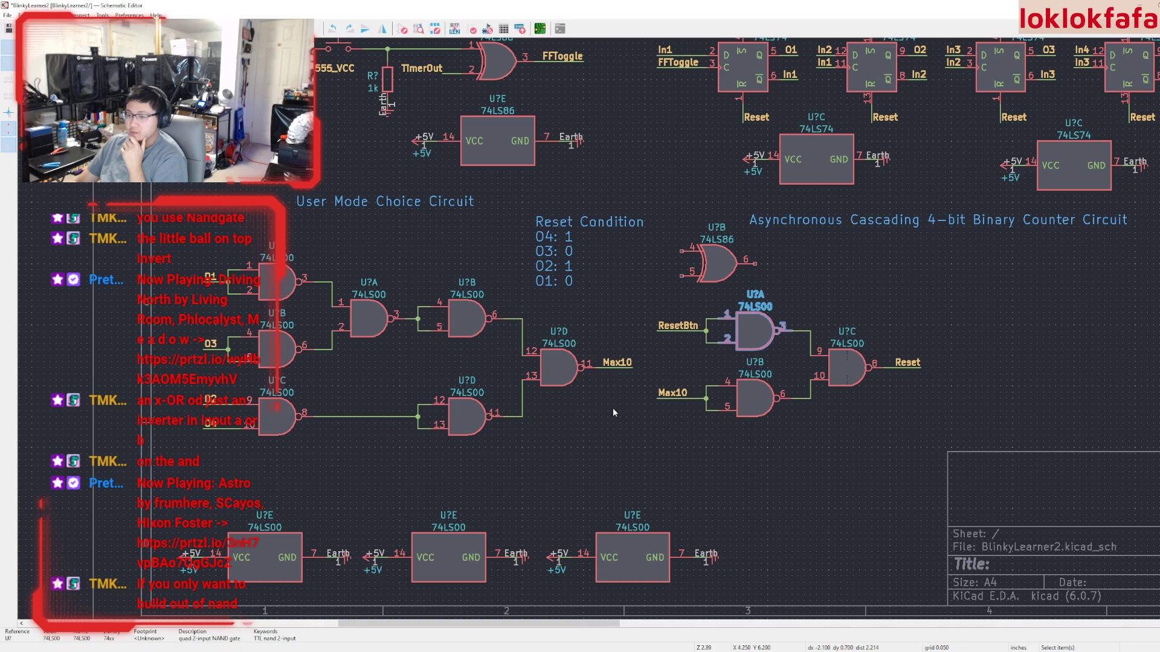
middle_click_drag(623, 418, 668, 434)
left_click(318, 307)
left_click(315, 350)
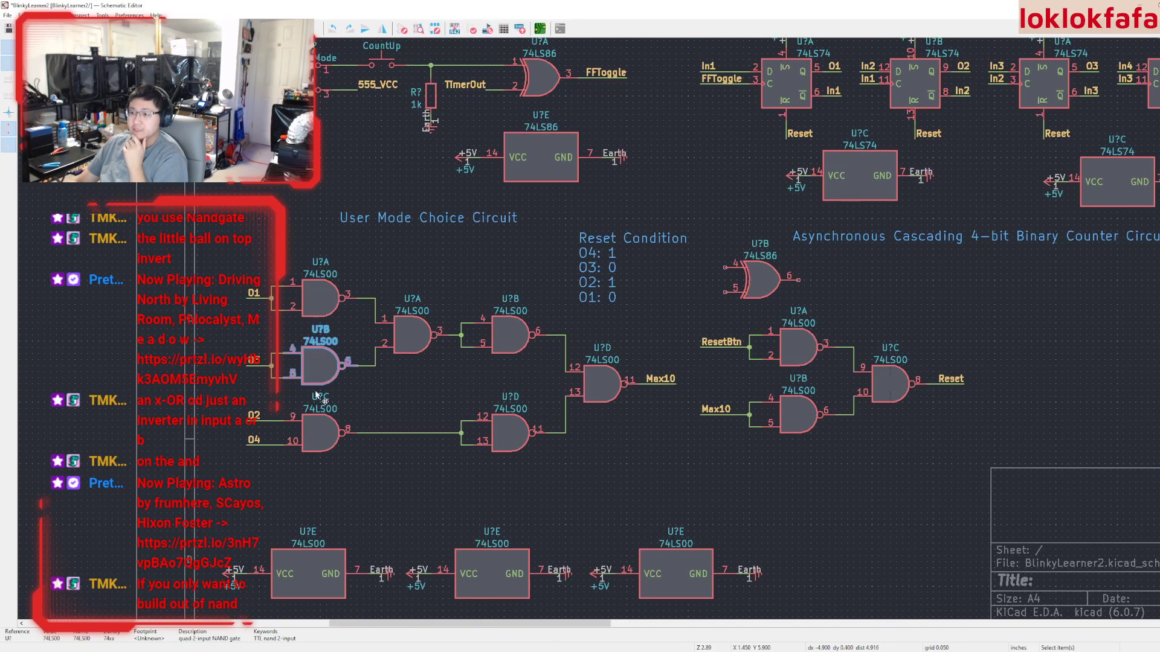
left_click(491, 413)
left_click(428, 340)
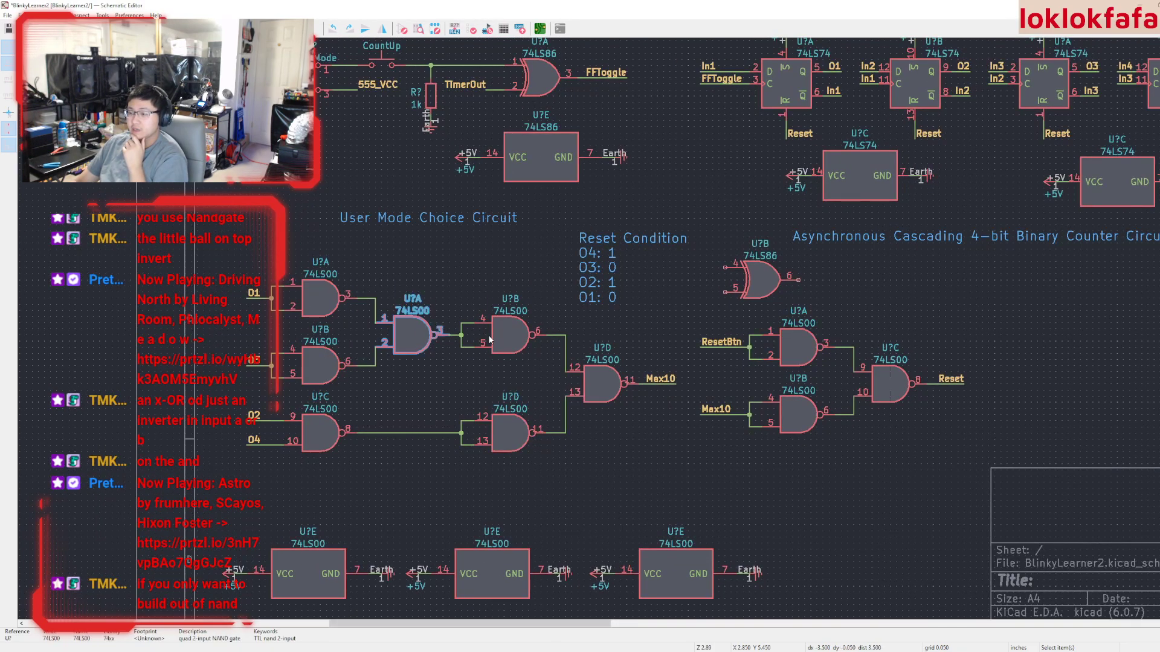
left_click(639, 388)
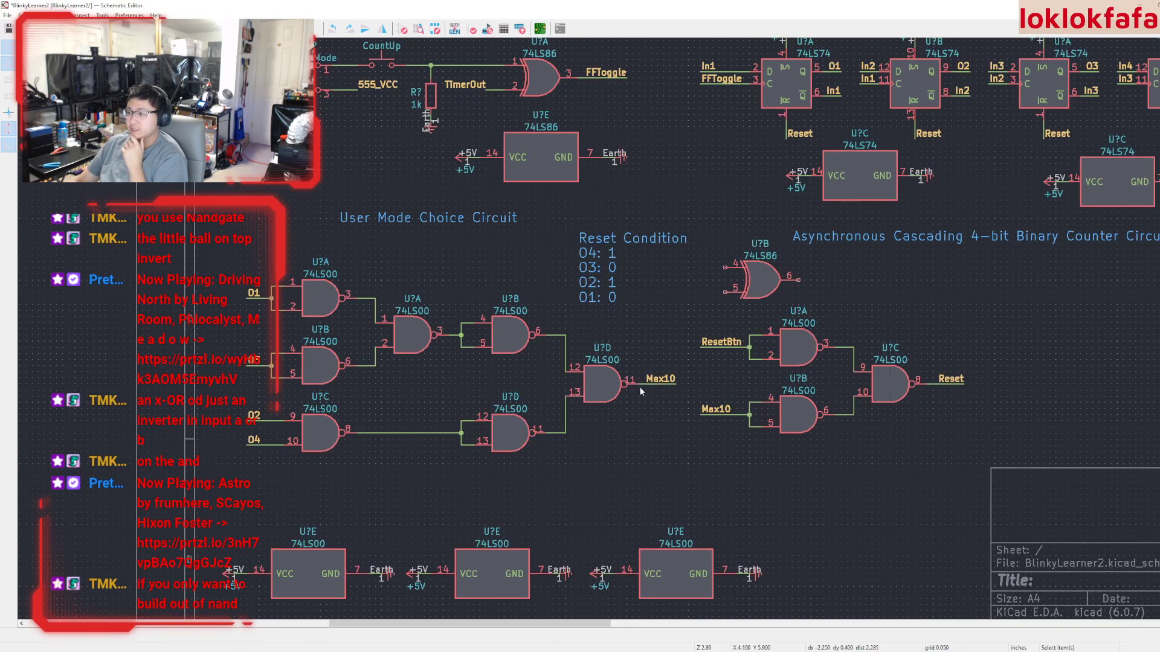
left_click(878, 390)
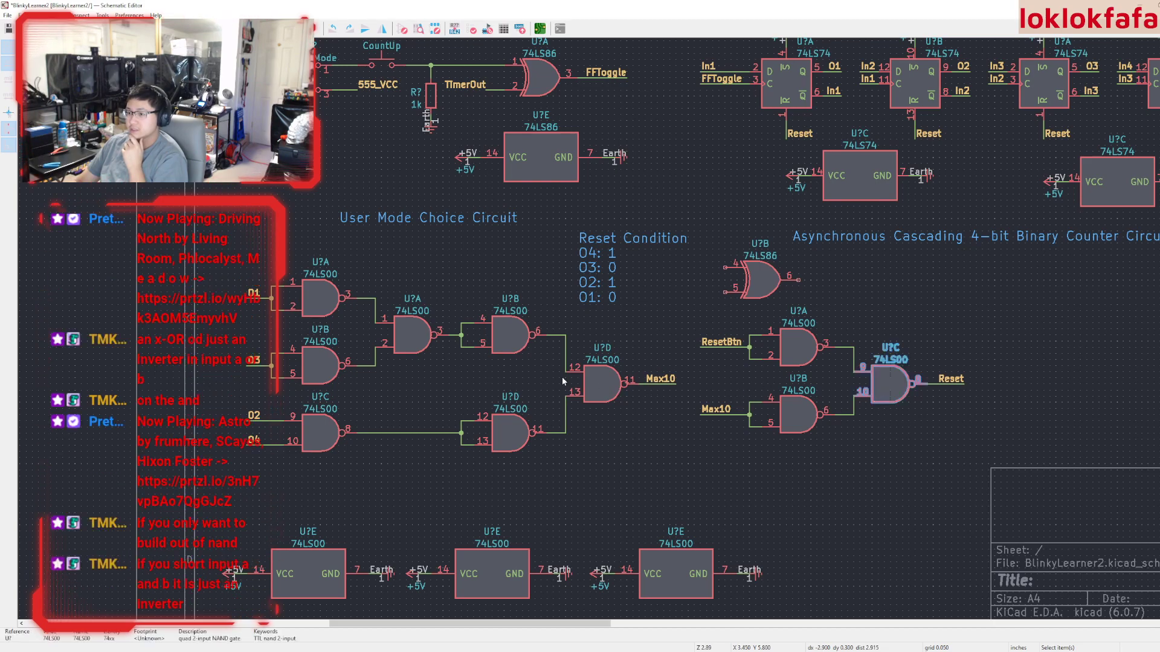
left_click(293, 296)
left_click(321, 343)
left_click(325, 431)
left_click(411, 348)
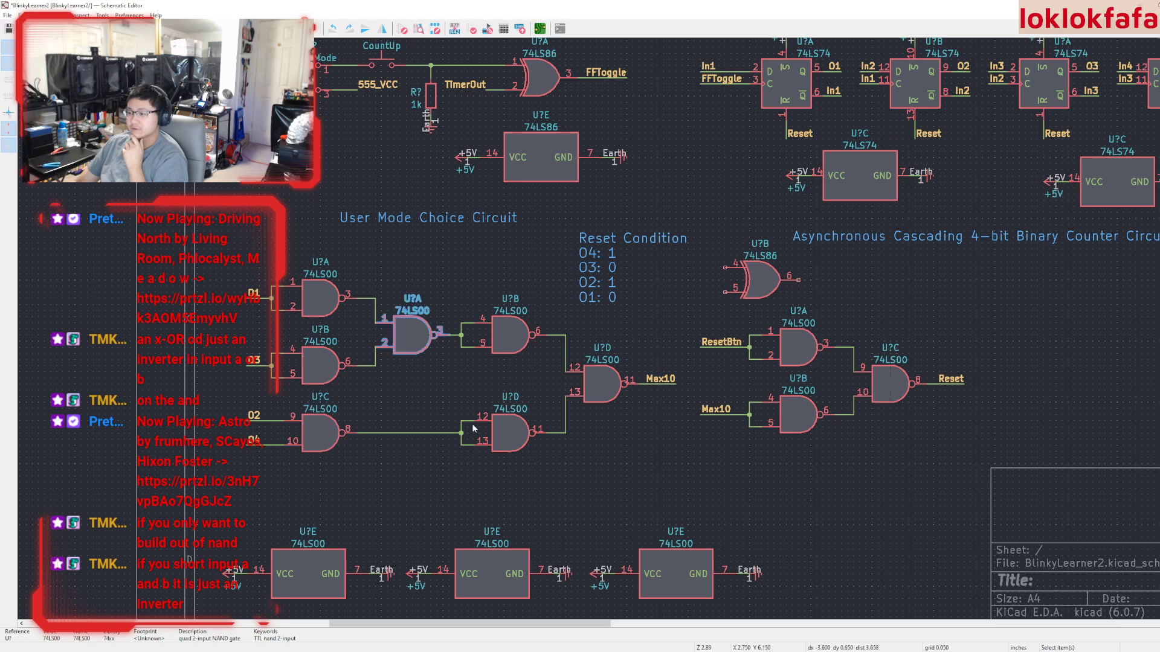
left_click(473, 425)
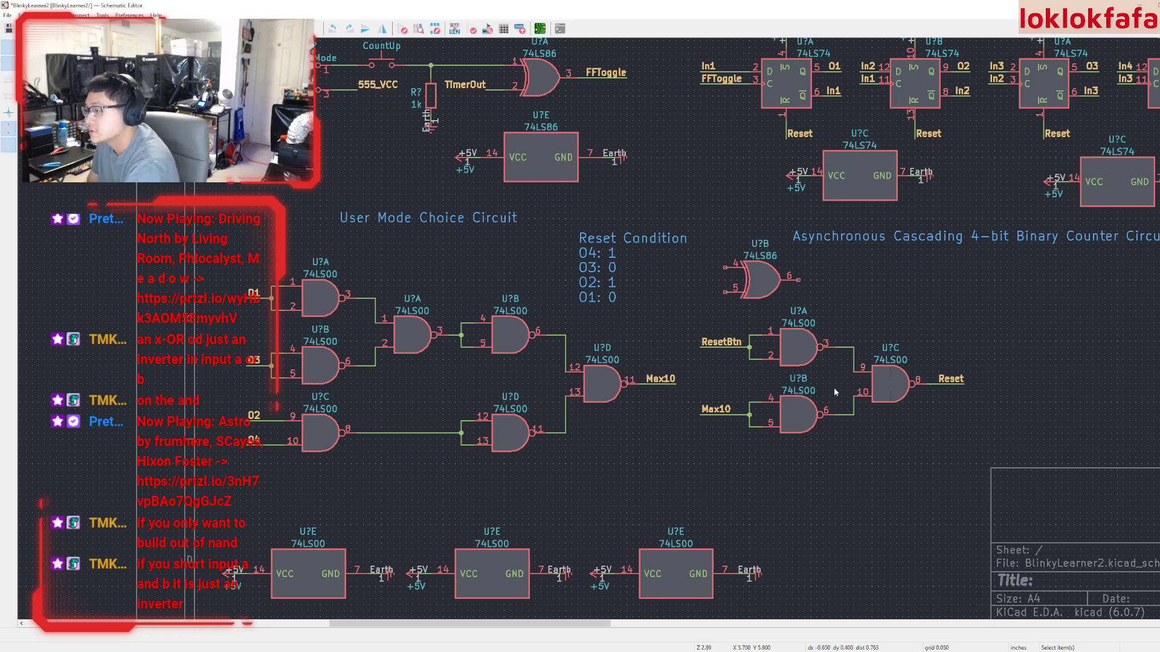
Delete the ResetBtn and Max10 NAND gates and move the Reset output NAND gate into the Max10 gate's place
left_click(799, 399)
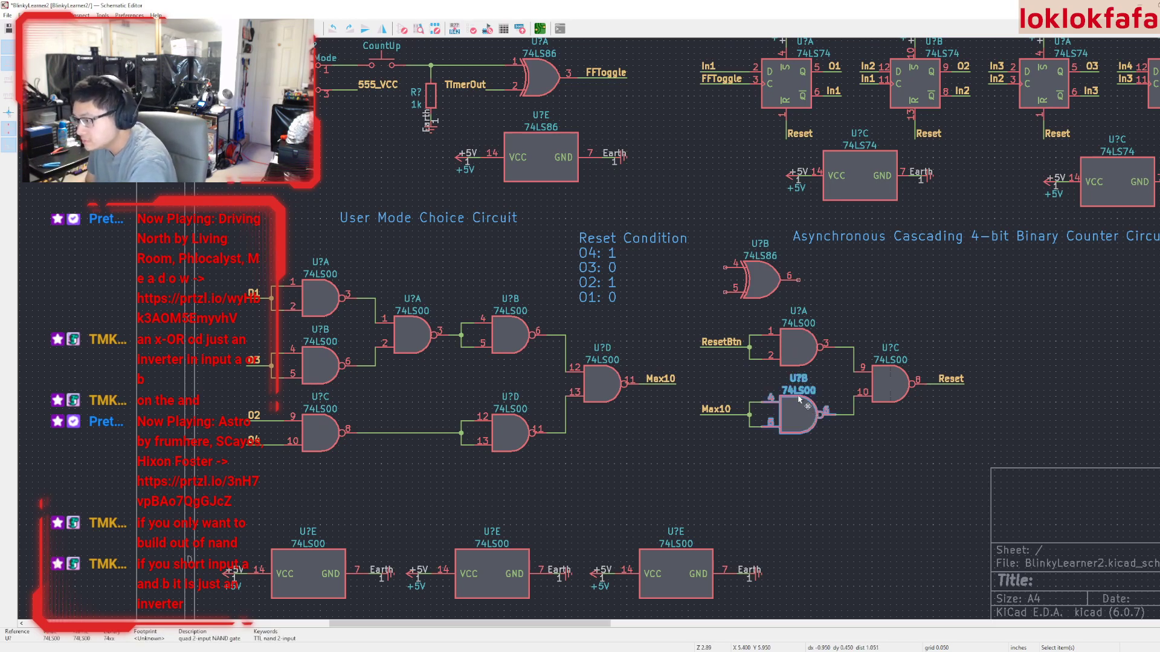
left_click(798, 354)
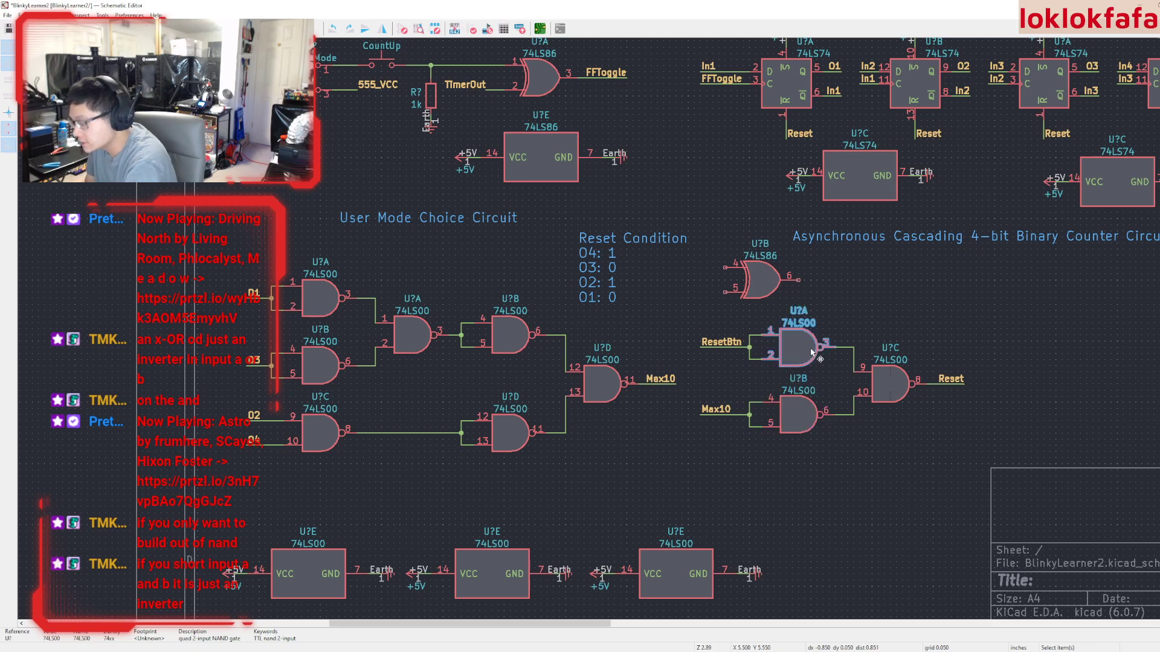
key("Delete")
key("Delete")
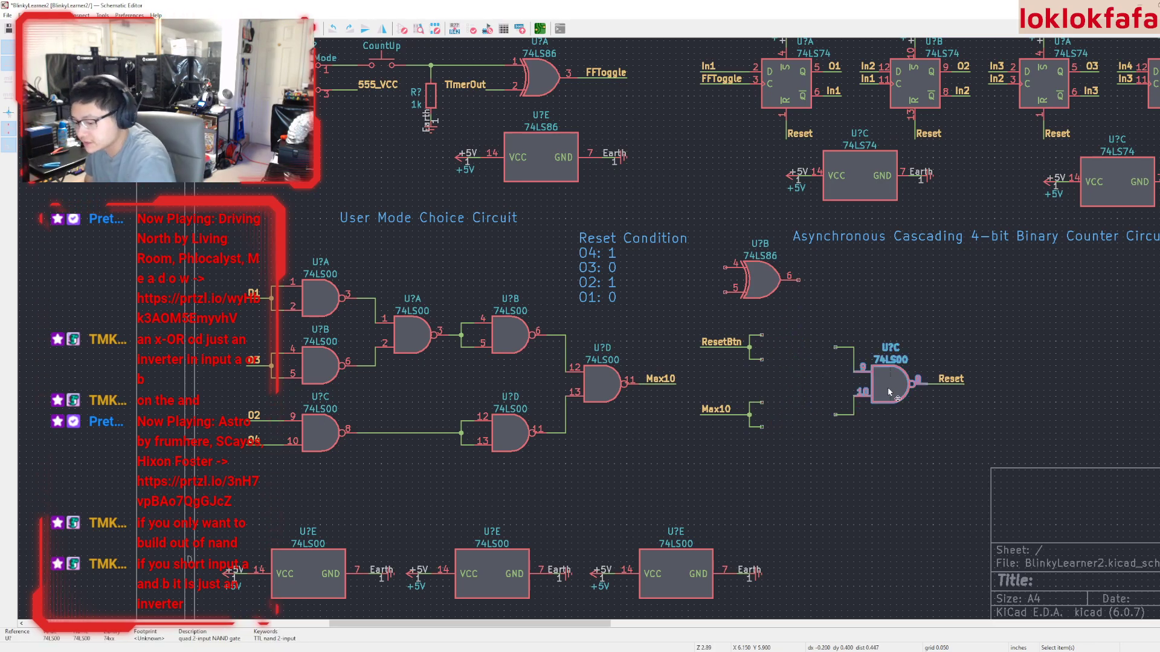
key("m")
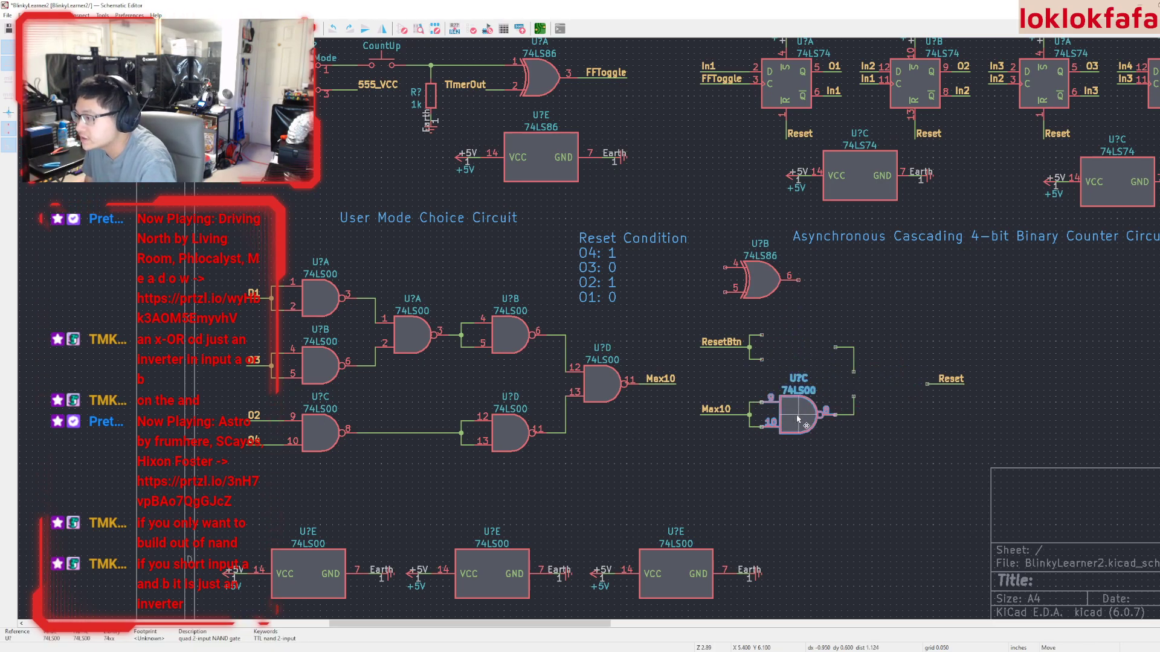
left_click(803, 422)
Move the 74LS86 XOR gate into the vacated position at the Reset output wire
left_click(767, 293)
key("m")
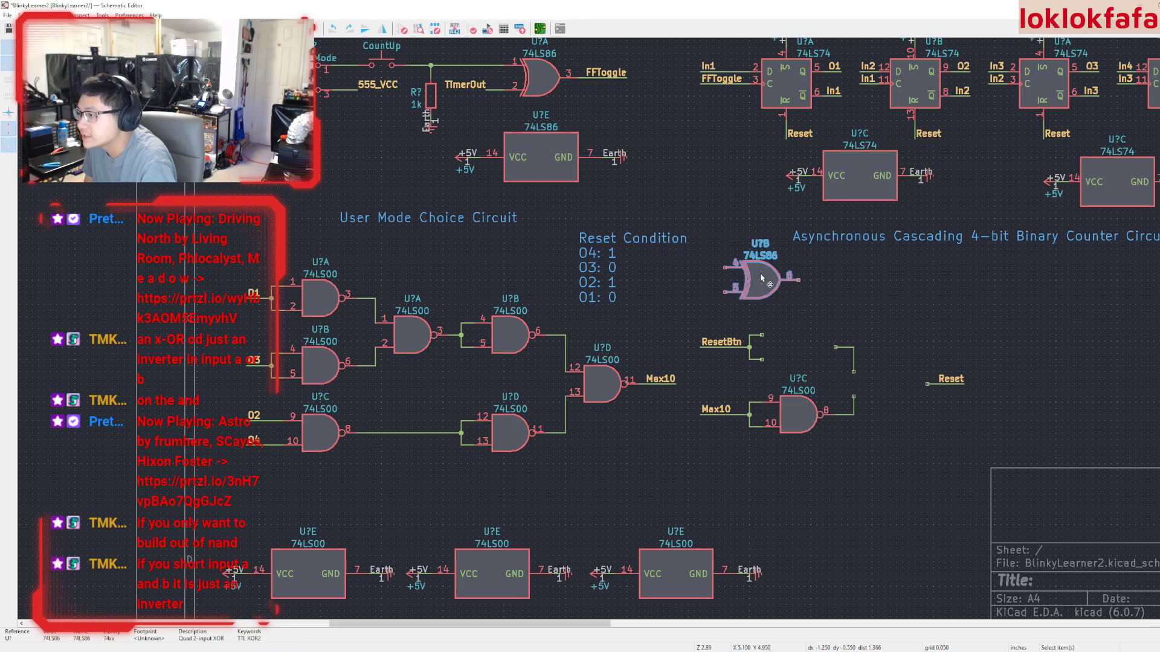
left_click(933, 306)
key("m")
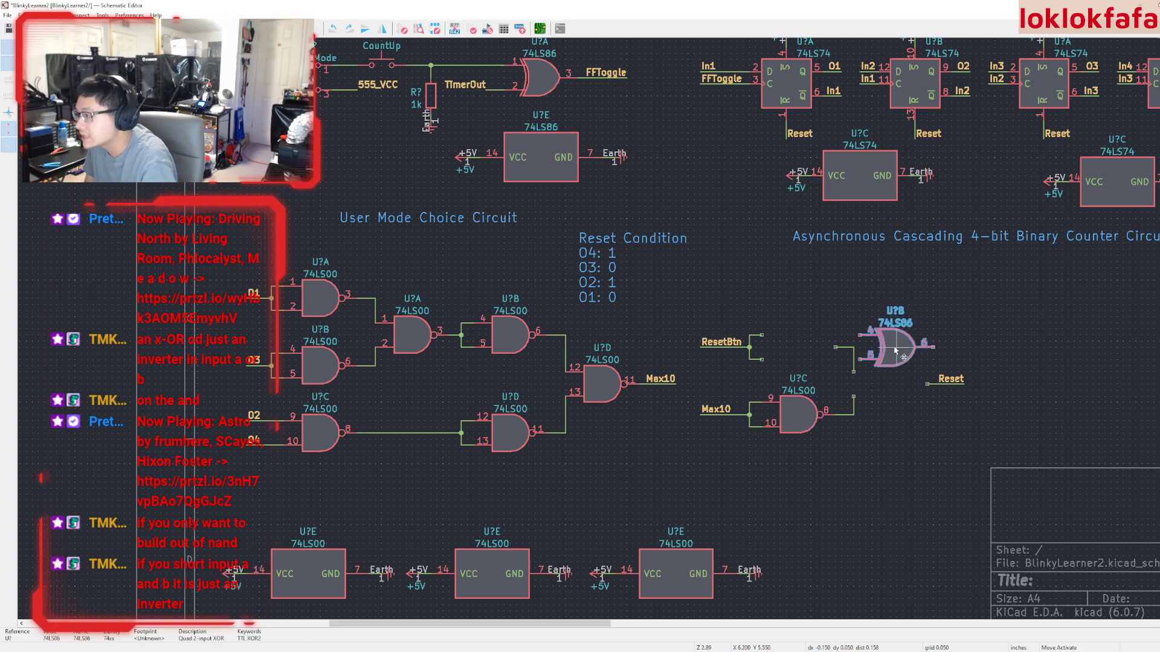
left_click(891, 390)
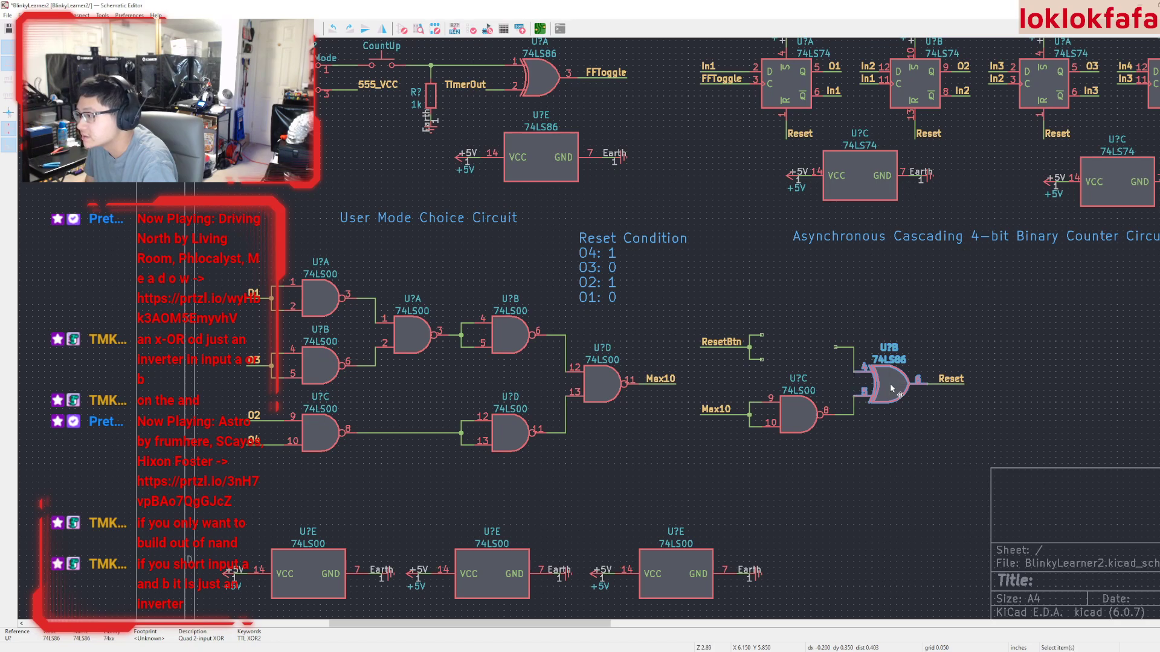
Delete the leftover wire segments attached to the ResetBtn label
left_click(759, 359)
key("Delete")
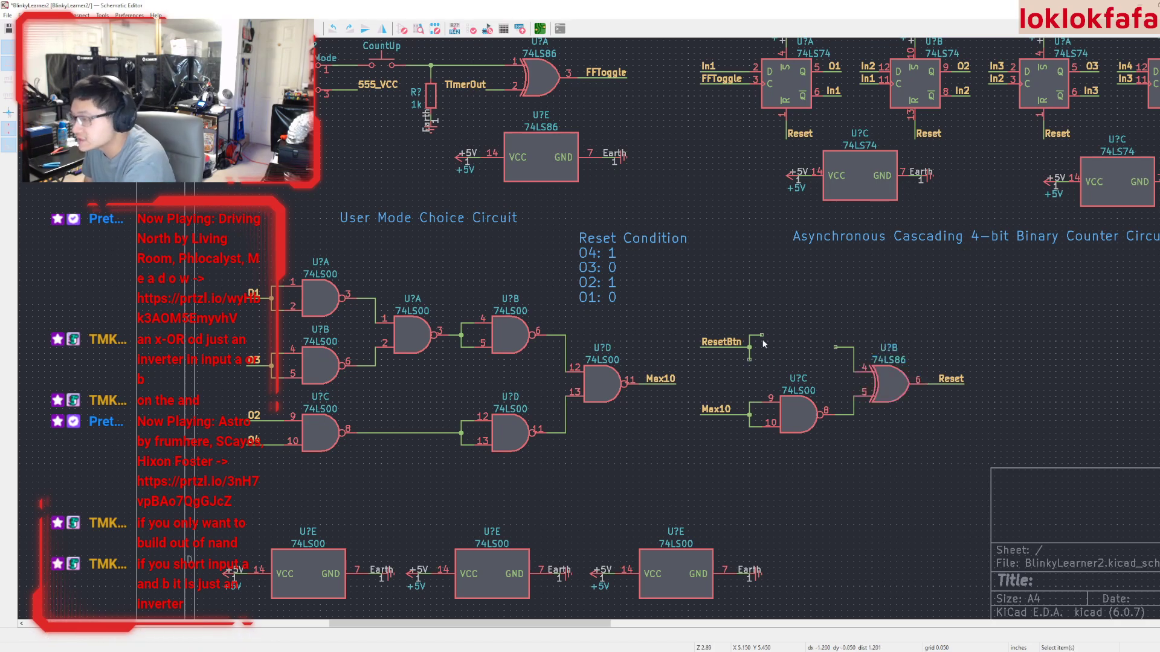
left_click(749, 355)
key("Delete")
left_click(742, 348)
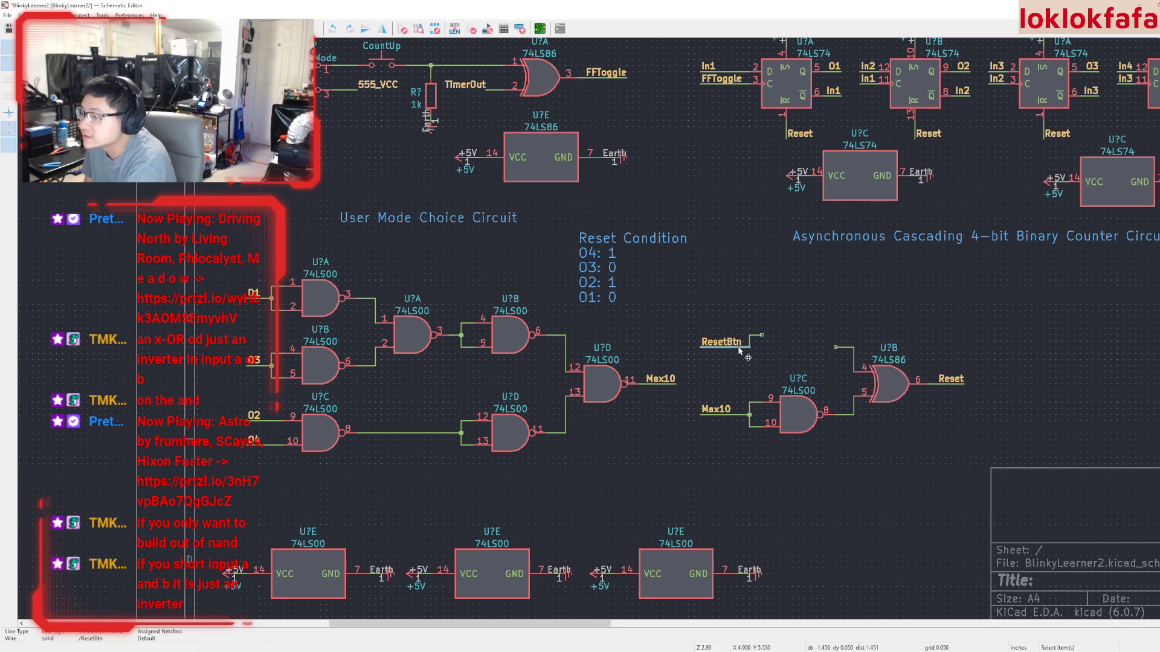
key("Delete")
left_click(757, 337)
key("Delete")
Extend the XOR gate's upper input wire and attach the ResetBtn label to its free end
left_click(726, 344)
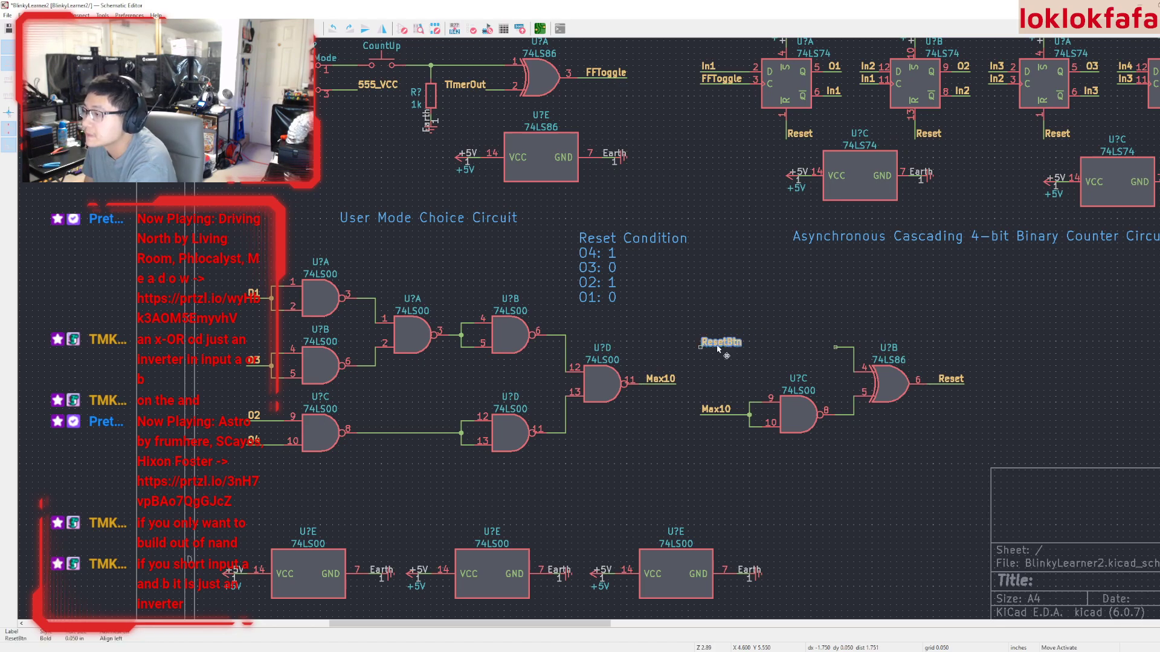
left_click_drag(727, 344, 811, 310)
left_click(836, 348)
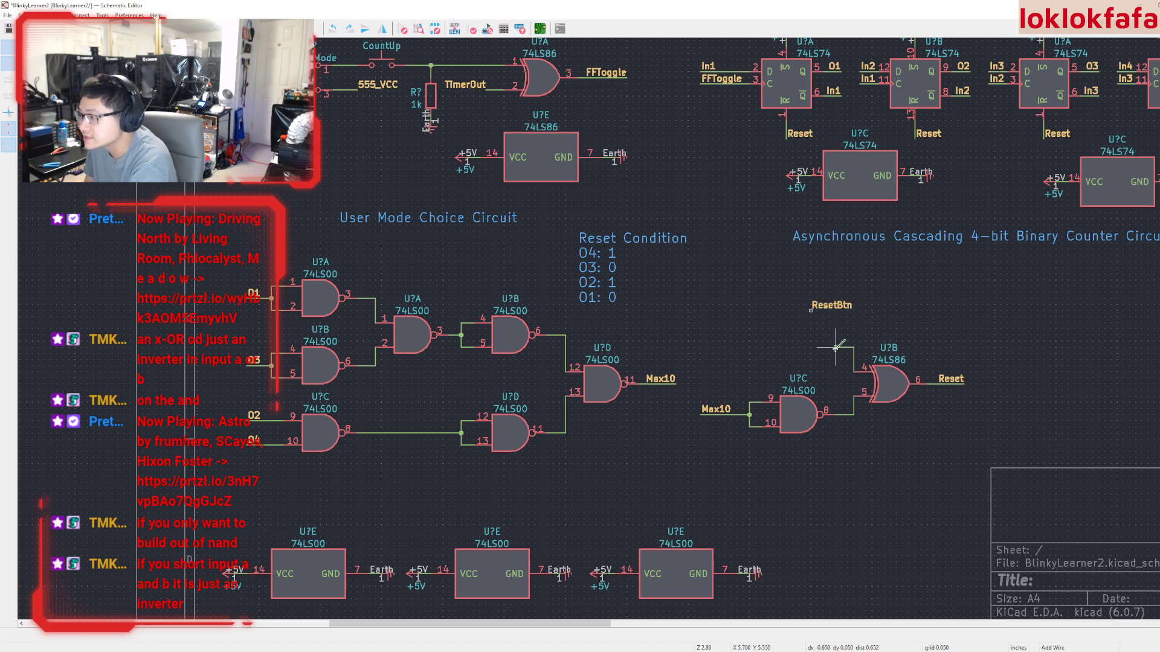
double_click(780, 348)
key("Escape")
left_click(830, 305)
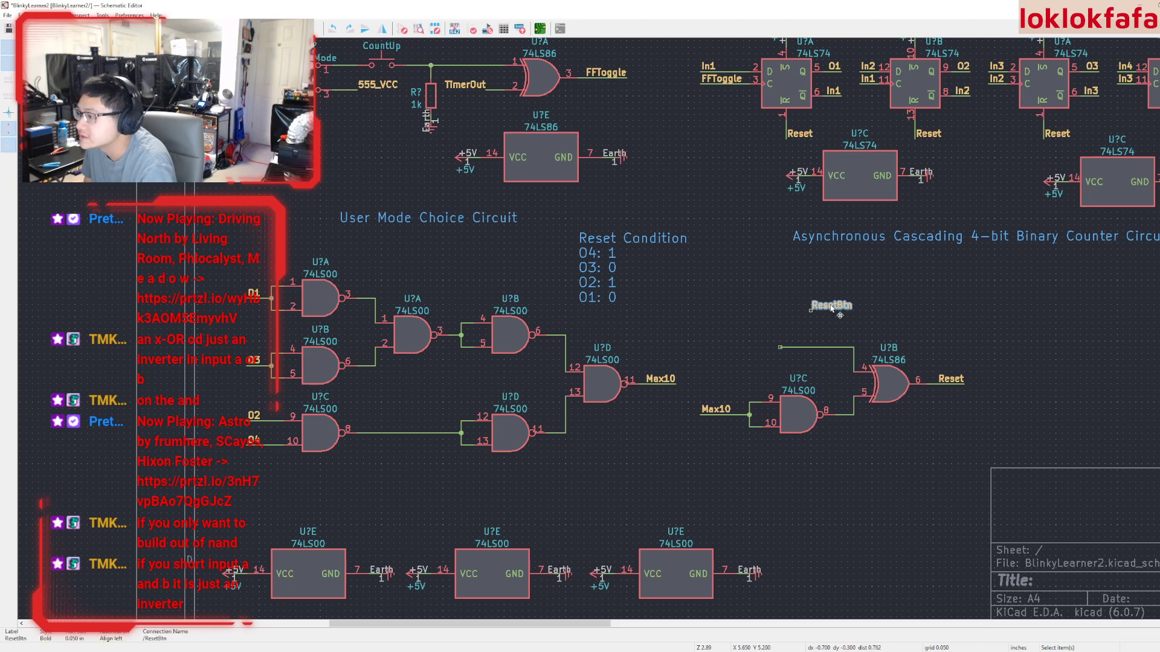
left_click_drag(831, 305, 801, 343)
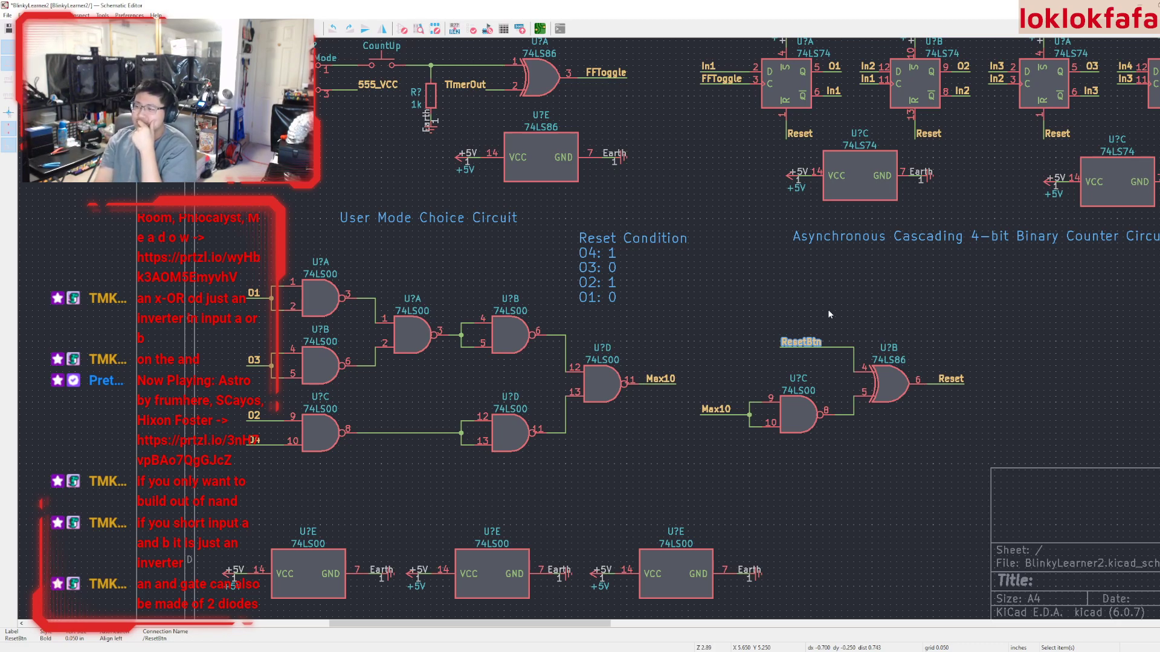
Undo all the XOR gate changes back to the three-NAND reset circuit, including the XOR gate's placement
key("m")
key("ctrl+z")
key("ctrl+z")
key("ctrl+z")
key("ctrl+z")
key("ctrl+z")
key("ctrl+z")
key("ctrl+z")
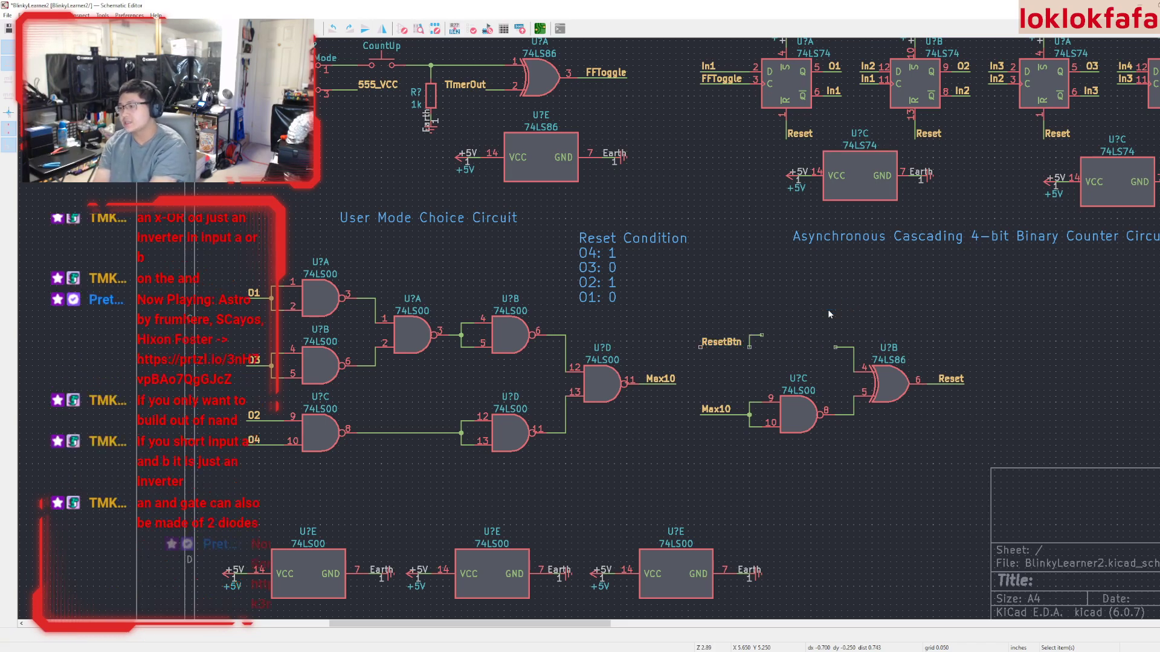
key("ctrl+z")
key("ctrl+z")
key("ctrl+z")
key("ctrl+z")
key("ctrl+z")
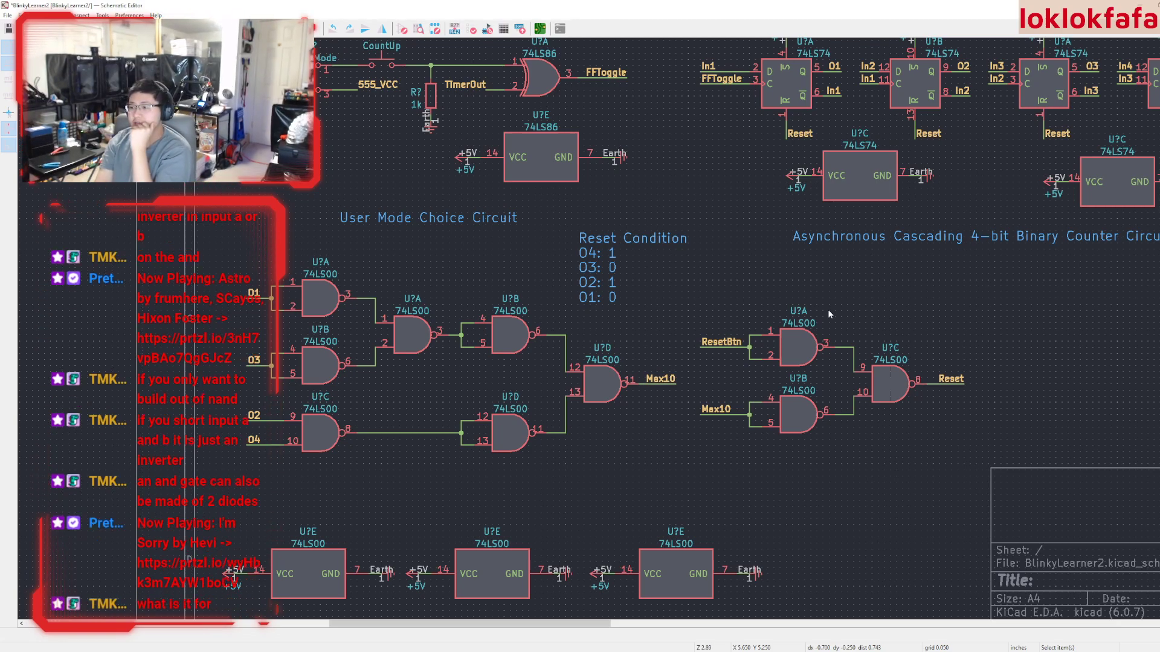
Move the Reset Condition note from above the gate logic to below the reset gates, near the title block
scroll(806, 289, "down", 3)
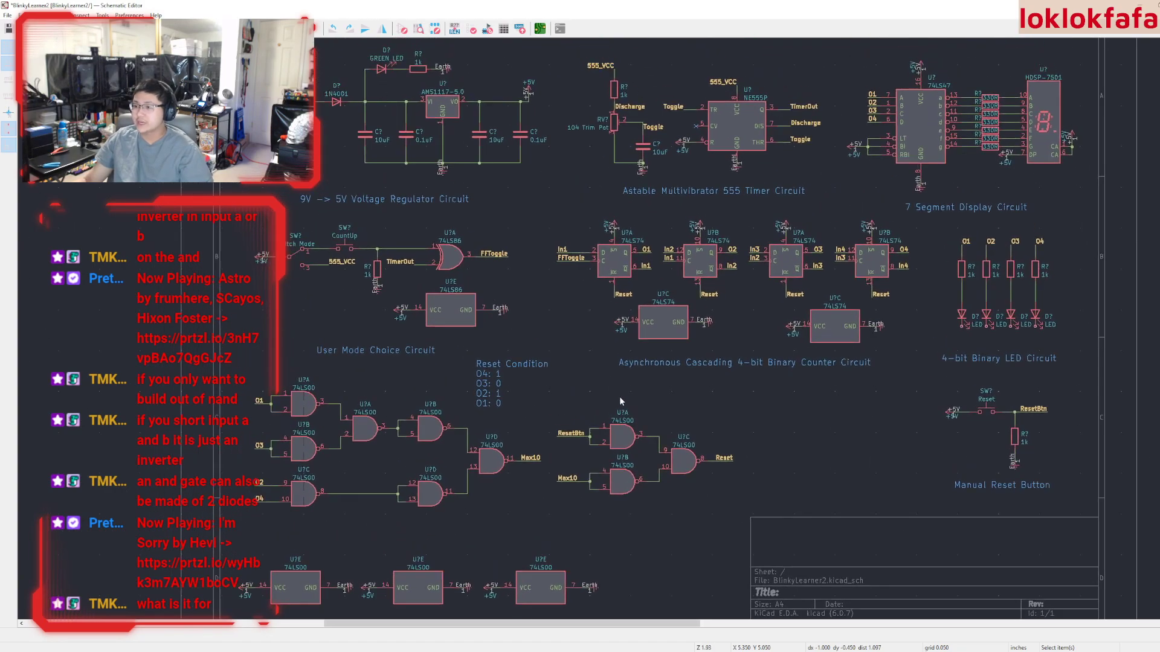
scroll(619, 397, "up", 3)
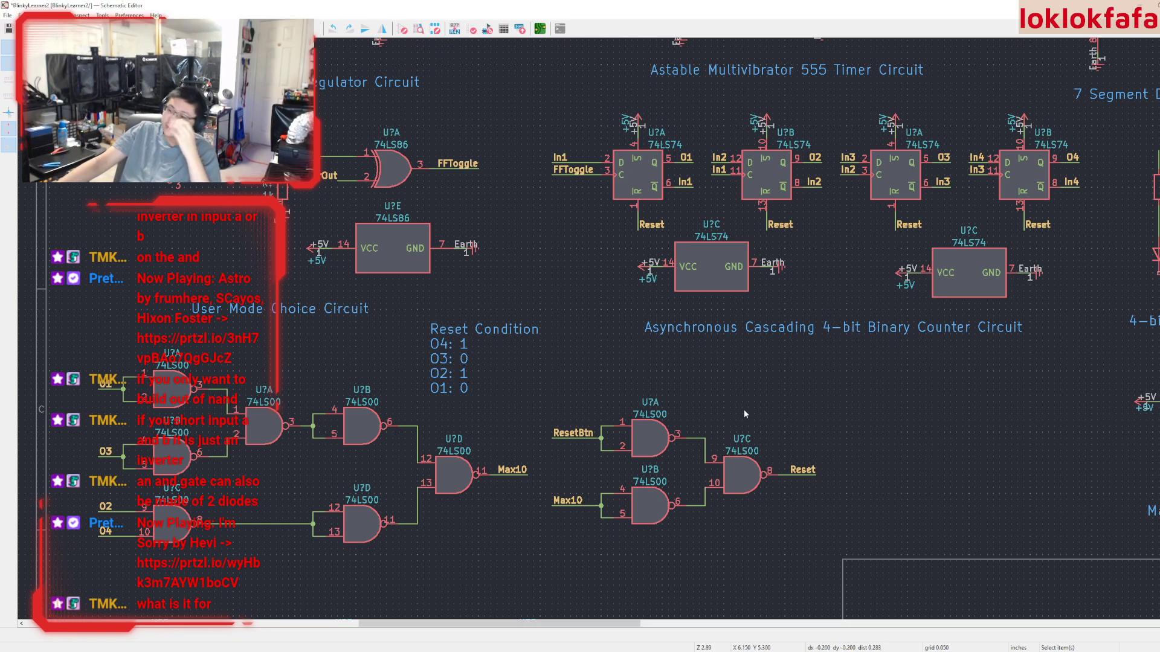
middle_click_drag(744, 410, 722, 443)
scroll(721, 443, "down", 2)
scroll(592, 328, "up", 2)
middle_click_drag(593, 328, 681, 353)
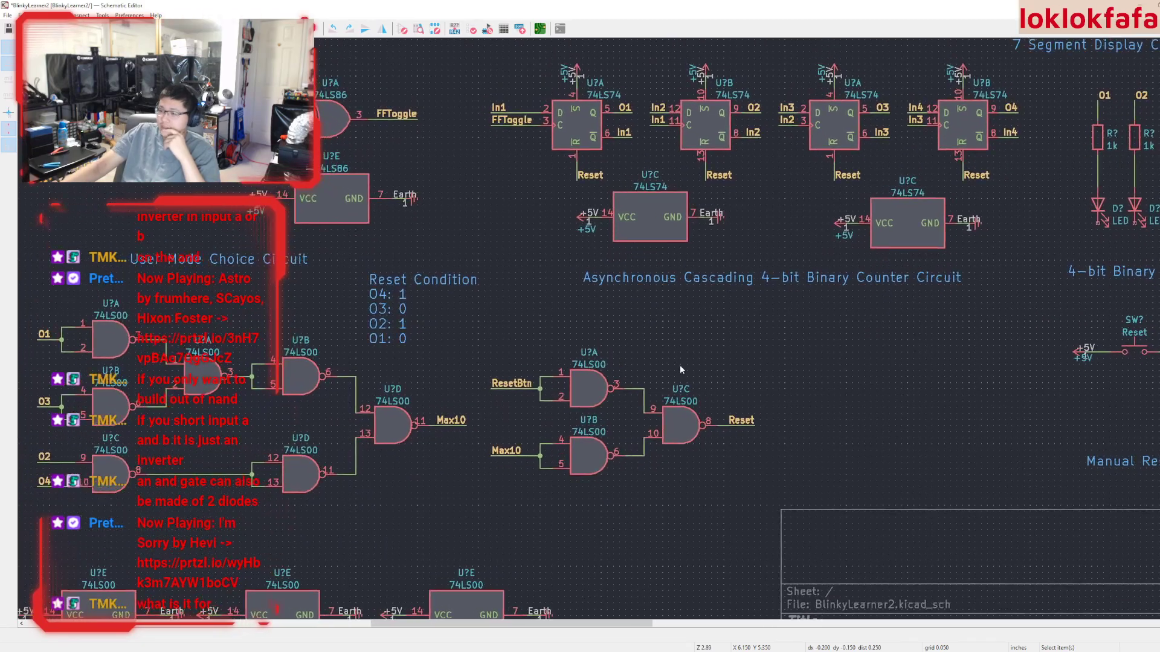
left_click(477, 292)
key("m")
left_click(669, 596)
Move the three 74LS00 power units with their +5V and Earth symbols up beneath the decoding gates
scroll(561, 437, "up", 1)
middle_click_drag(562, 437, 612, 419)
scroll(580, 342, "down", 1)
scroll(584, 347, "down", 1)
left_click_drag(607, 492, 217, 399)
key("m")
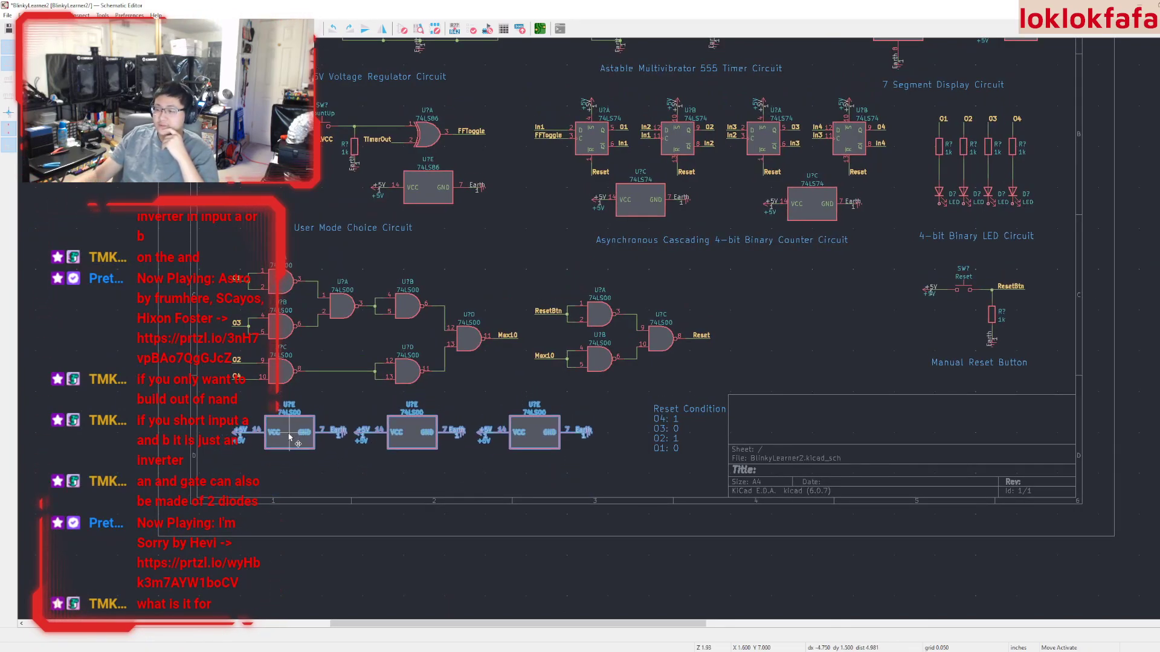
left_click(298, 435)
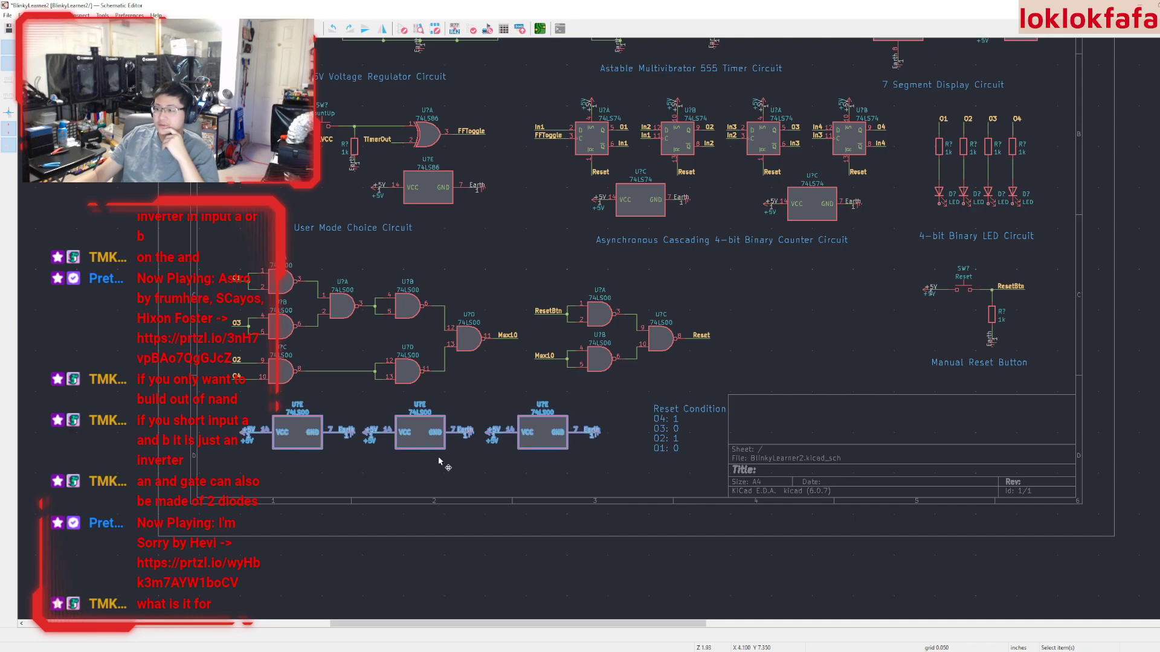
Place the Reset Condition note beside the third 74LS00 power unit and change its heading to "Reset Condition: 10"
left_click(675, 434)
left_click_drag(675, 434, 628, 445)
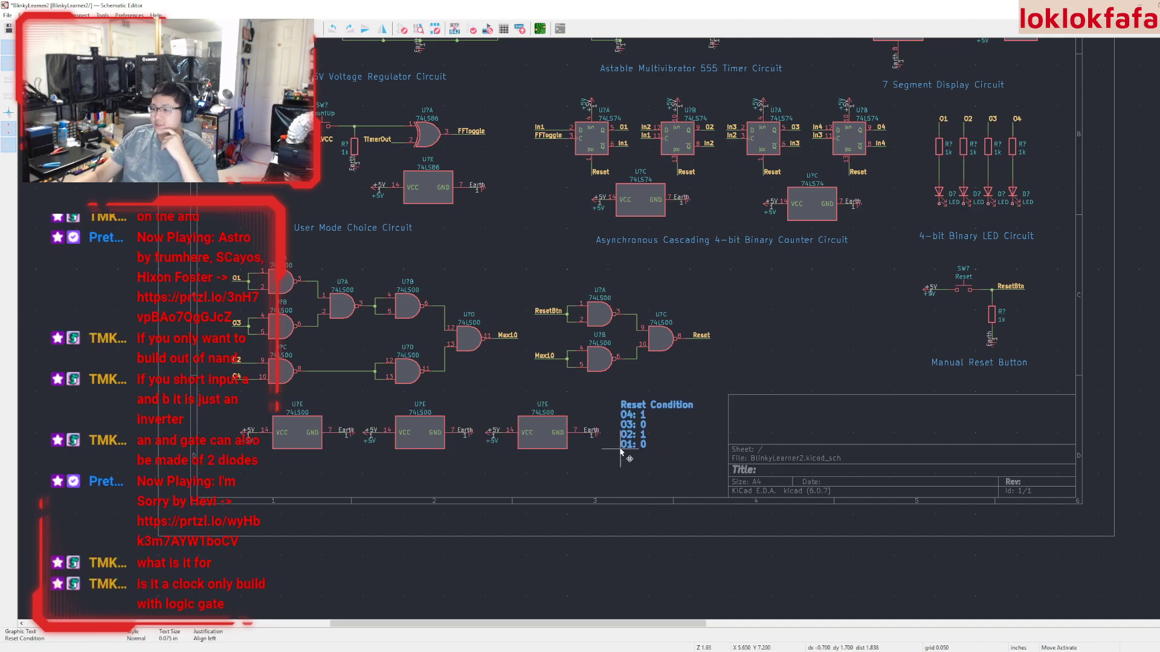
left_click(621, 454)
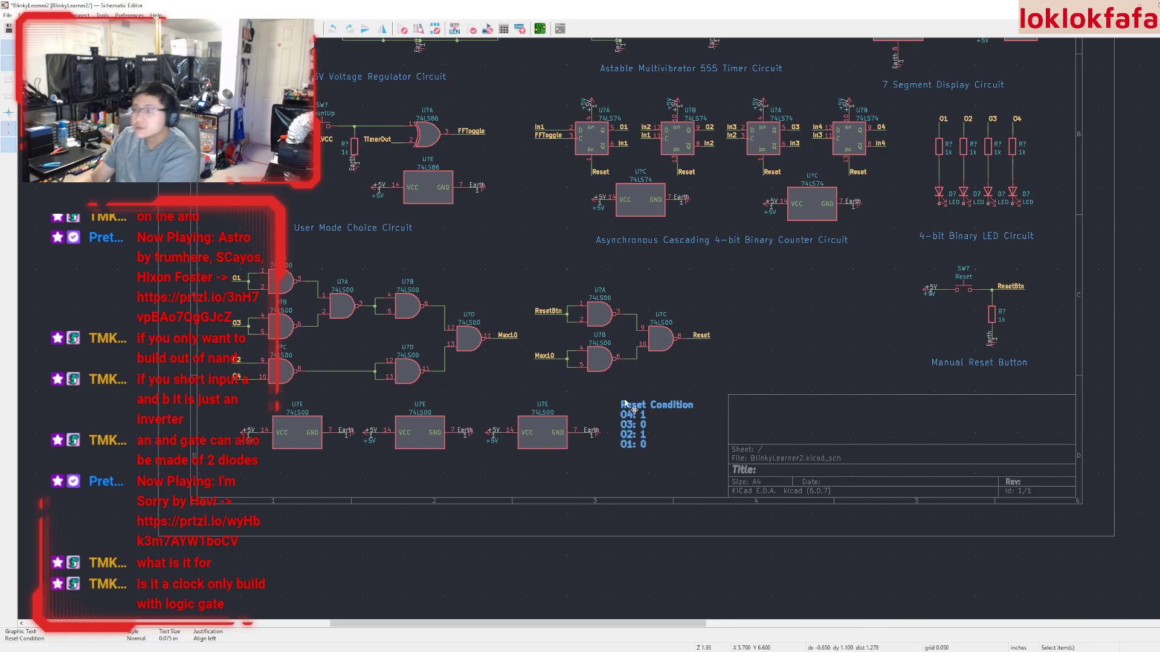
double_click(639, 438)
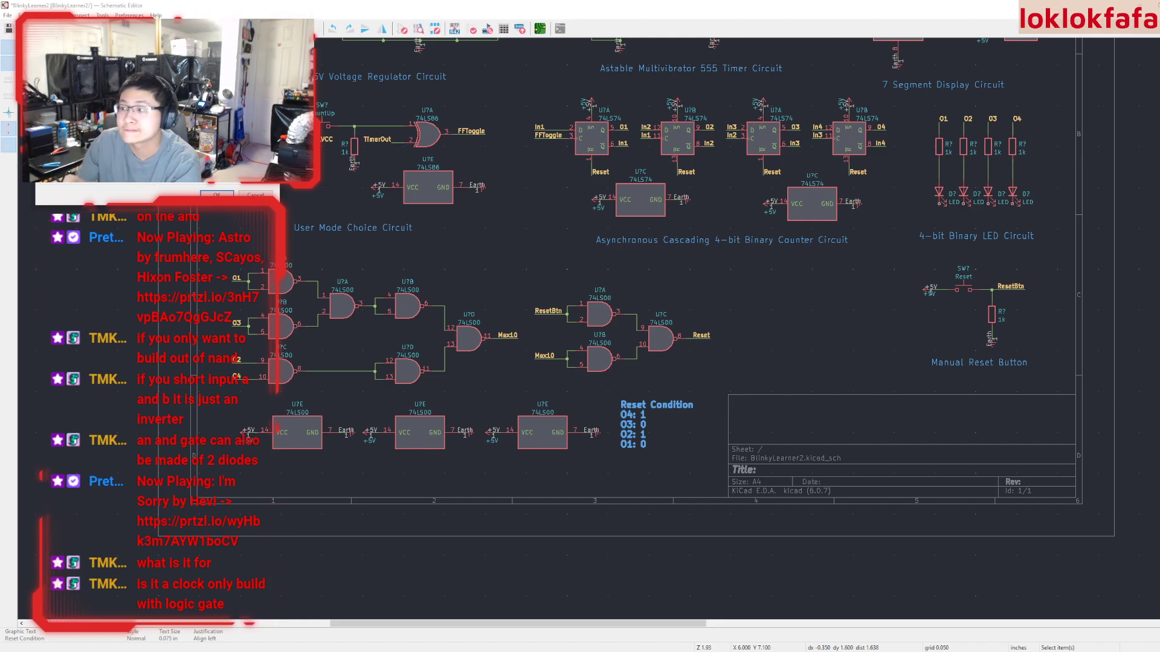
key("Return")
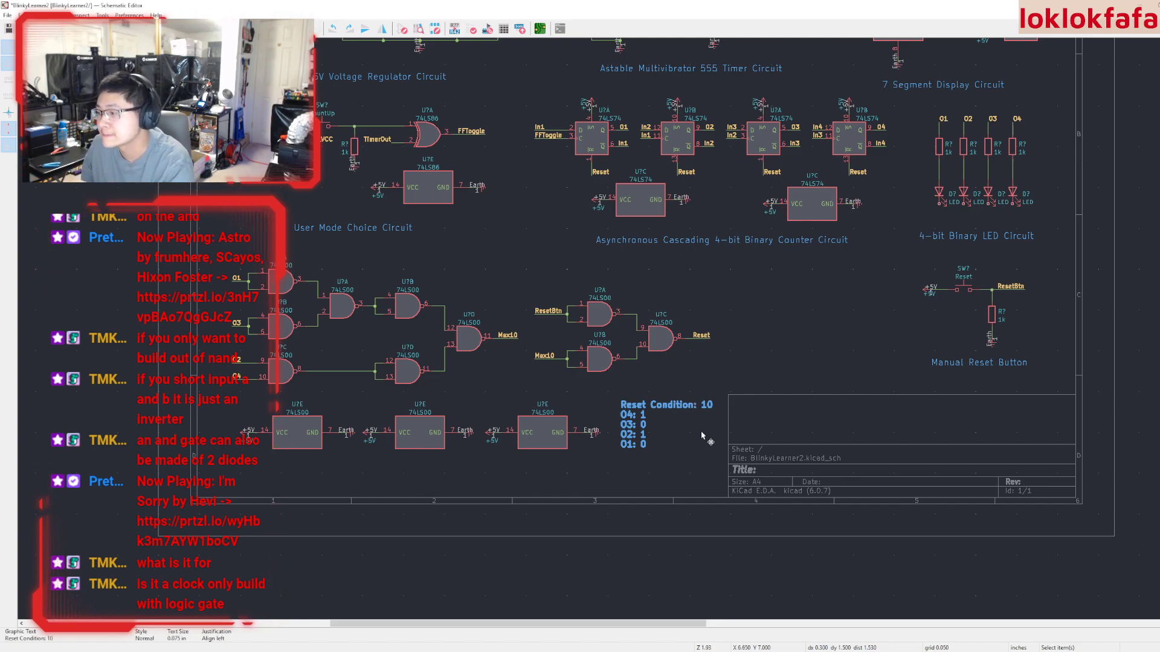
key("m")
left_click(621, 454)
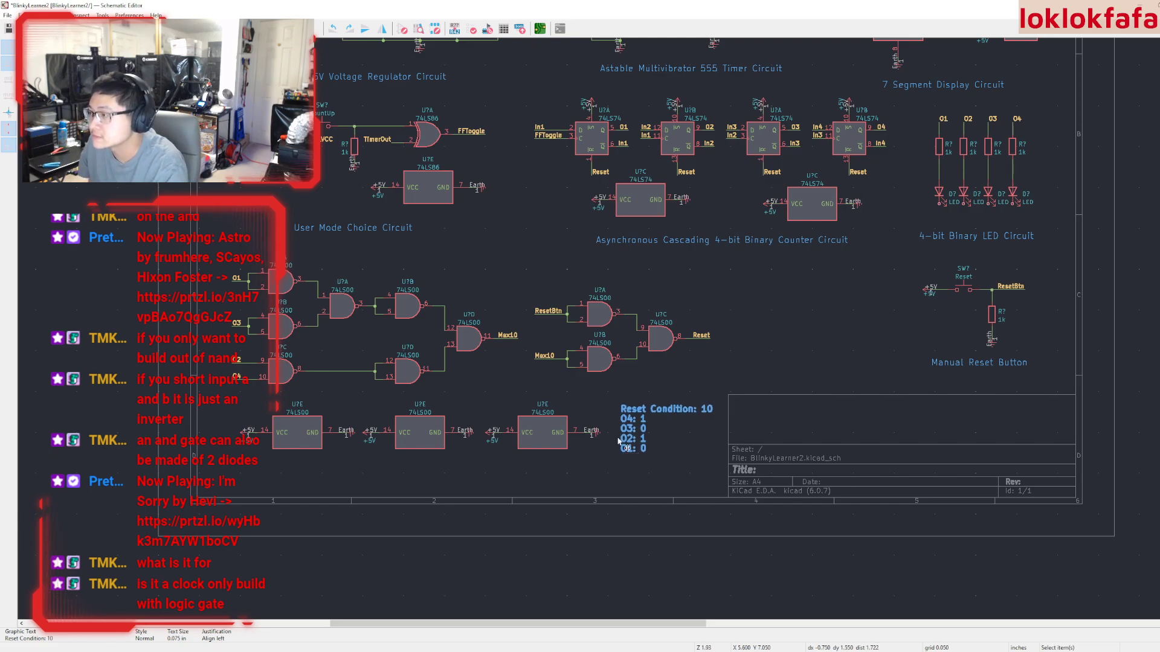
Duplicate the binary counter circuit's caption beneath the three 74LS00 power units, change its text to "Reset Number on SSD Circuit", and save the schematic
left_click(670, 242)
key("ctrl+d")
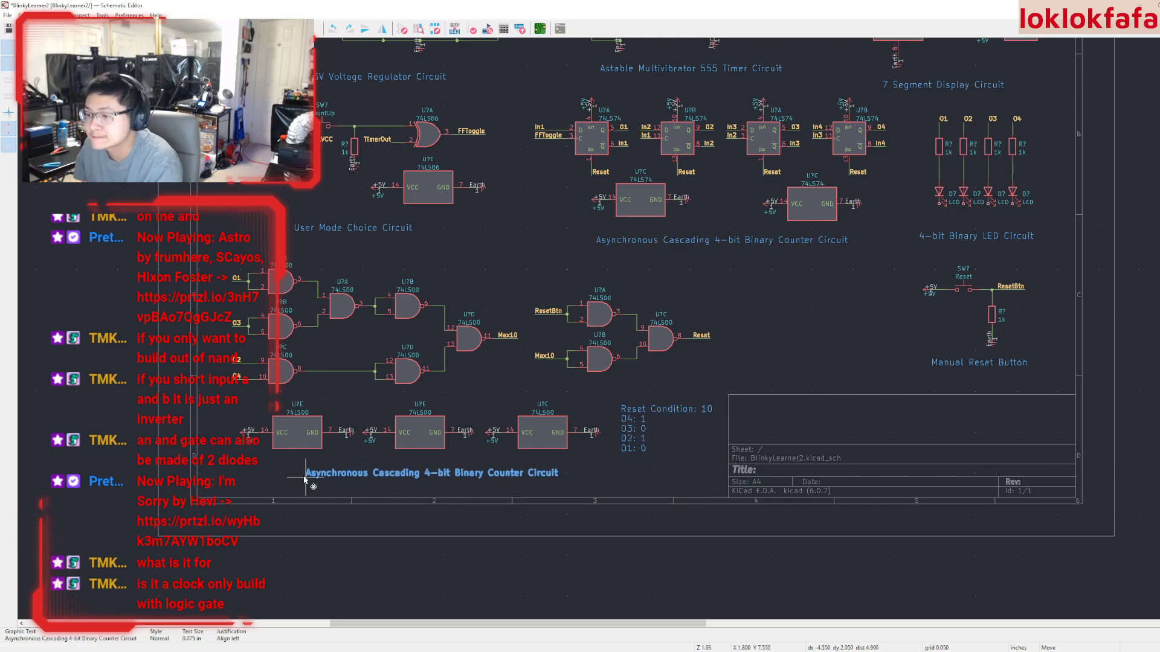
key("e")
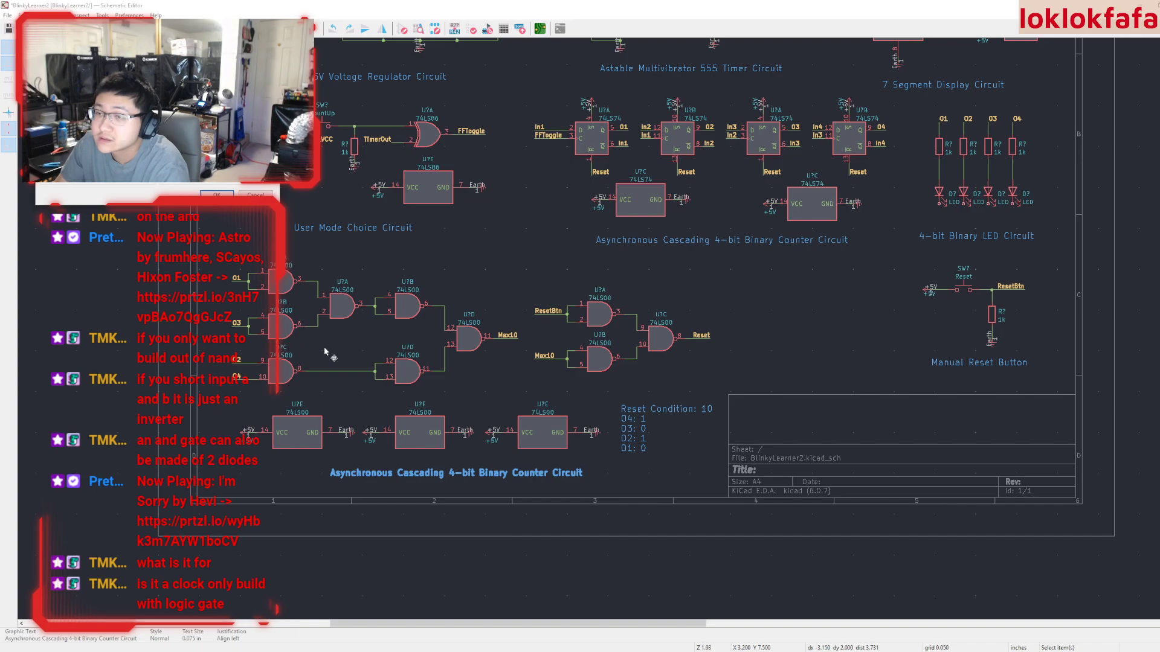
key("ctrl+s")
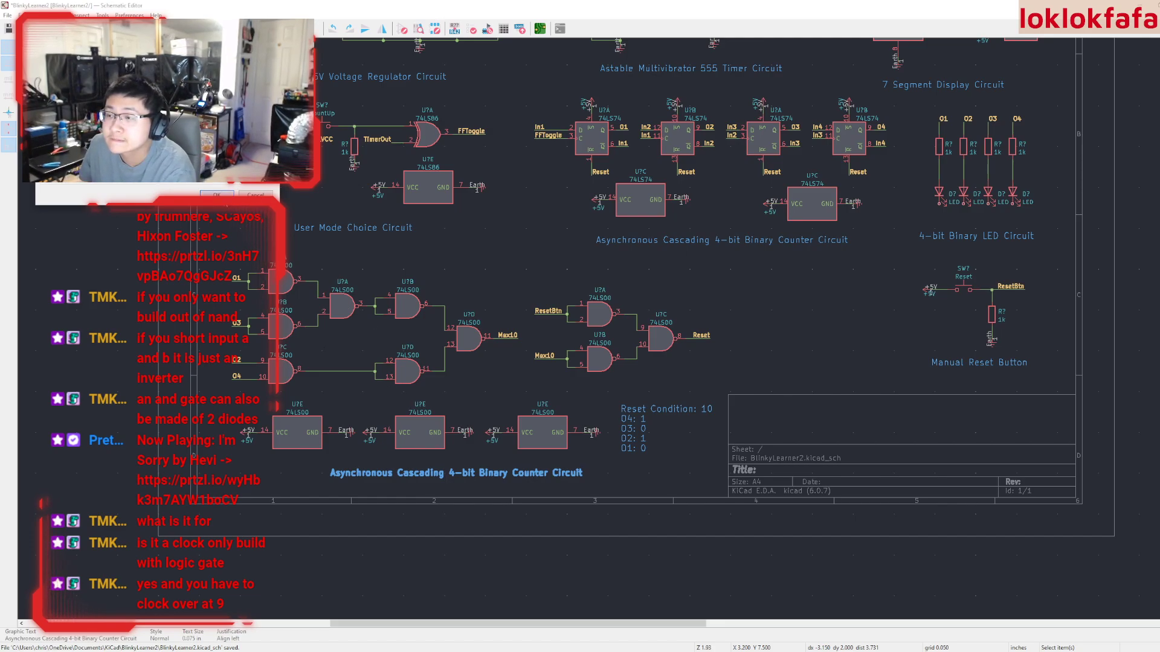
left_click(216, 195)
key("m")
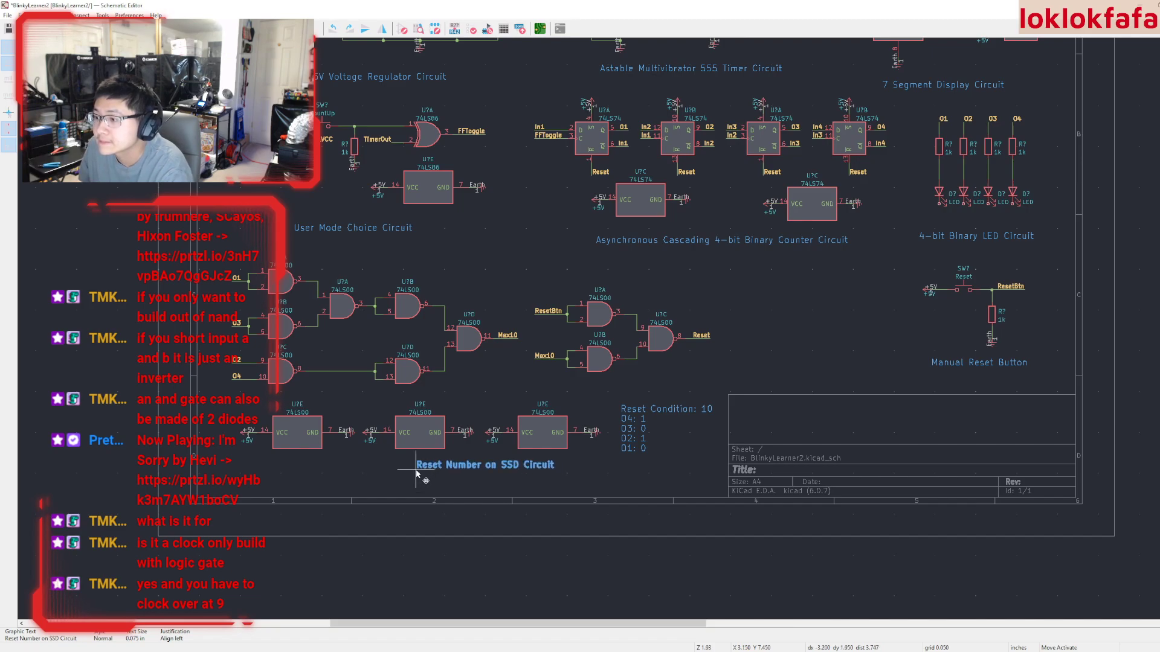
left_click(394, 476)
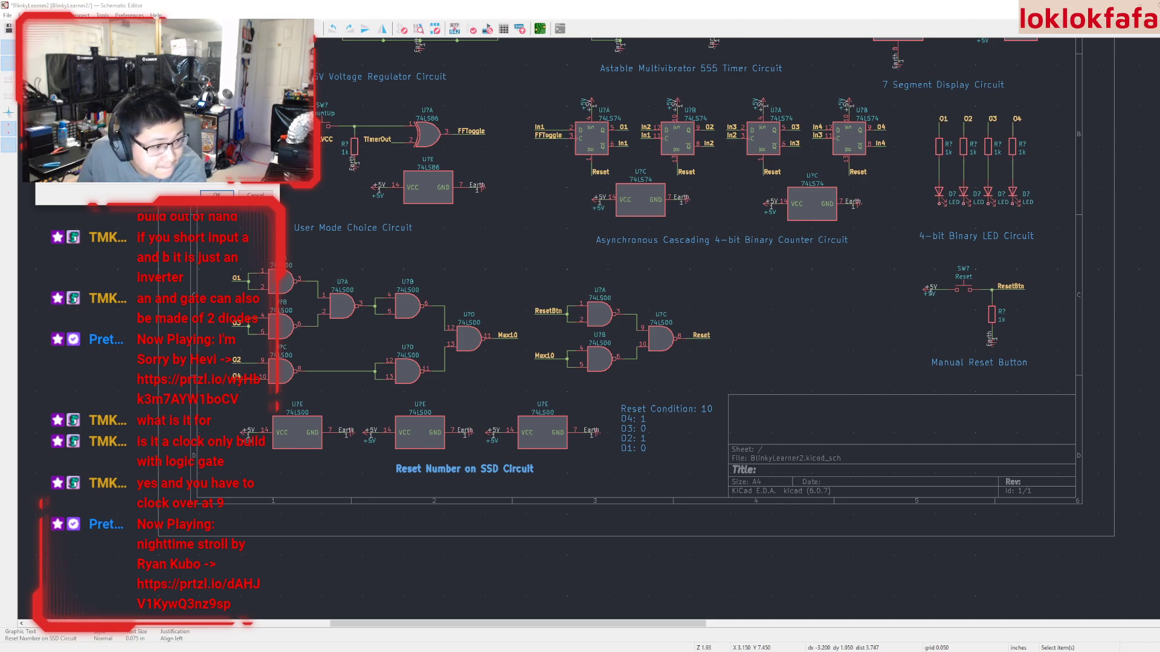
Reword the caption beneath the 74LS00 power units to "Reset Circuit for SSD or Manual Reset" and recentre it
left_click(217, 194)
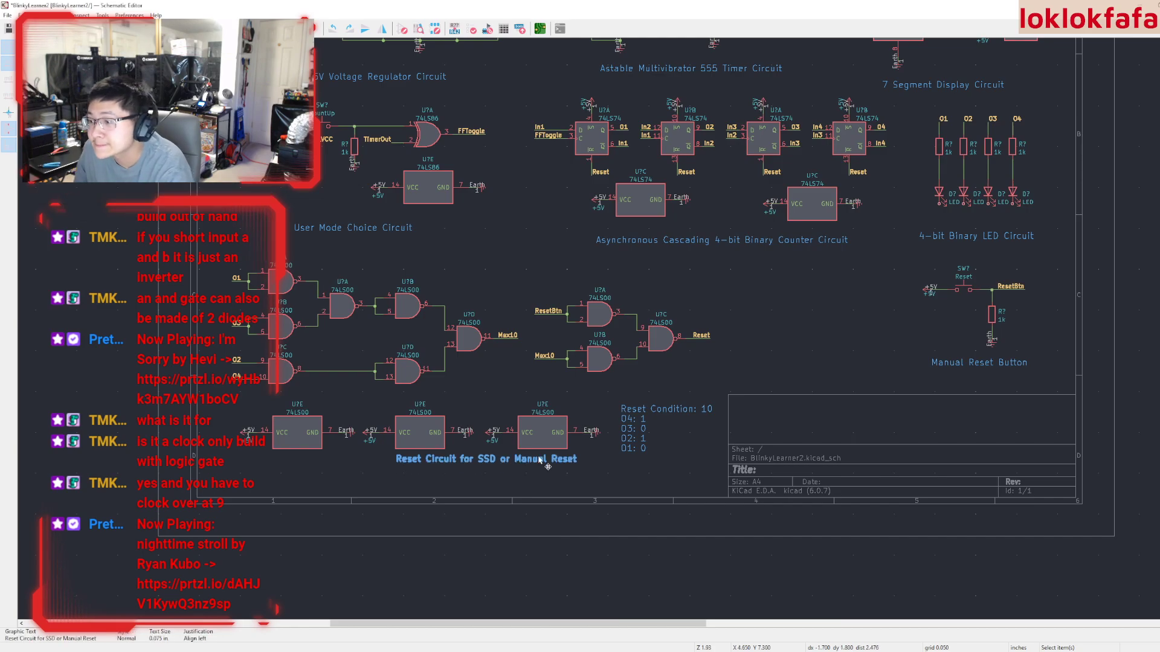
left_click_drag(512, 463, 388, 484)
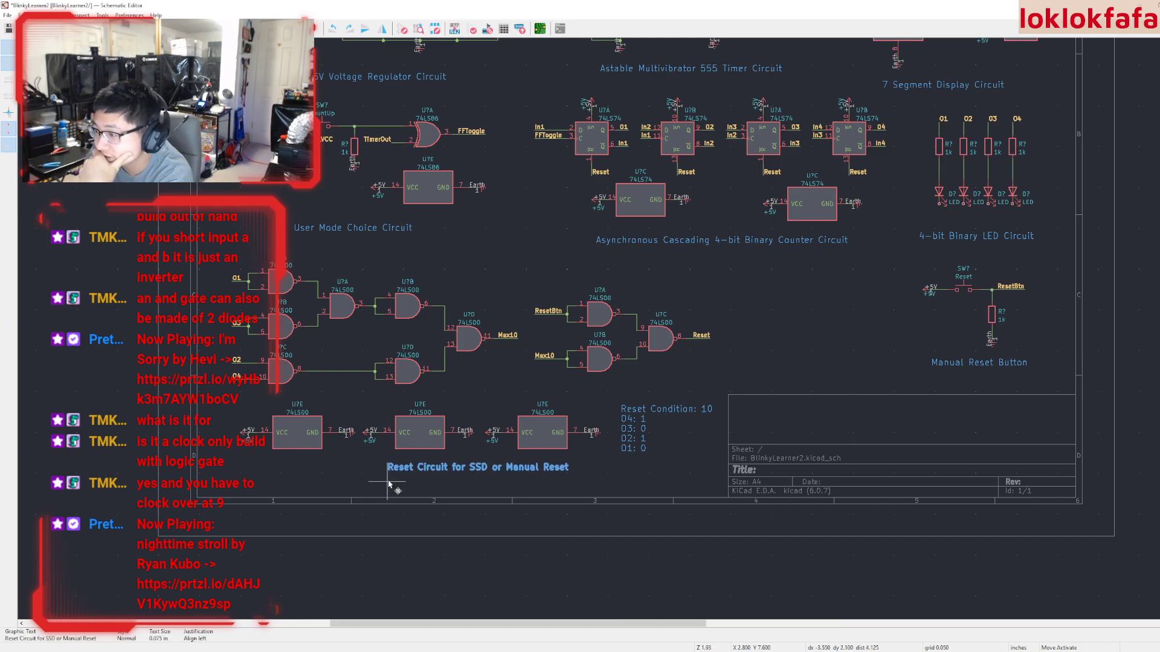
left_click(394, 484)
scroll(470, 492, "up", 2)
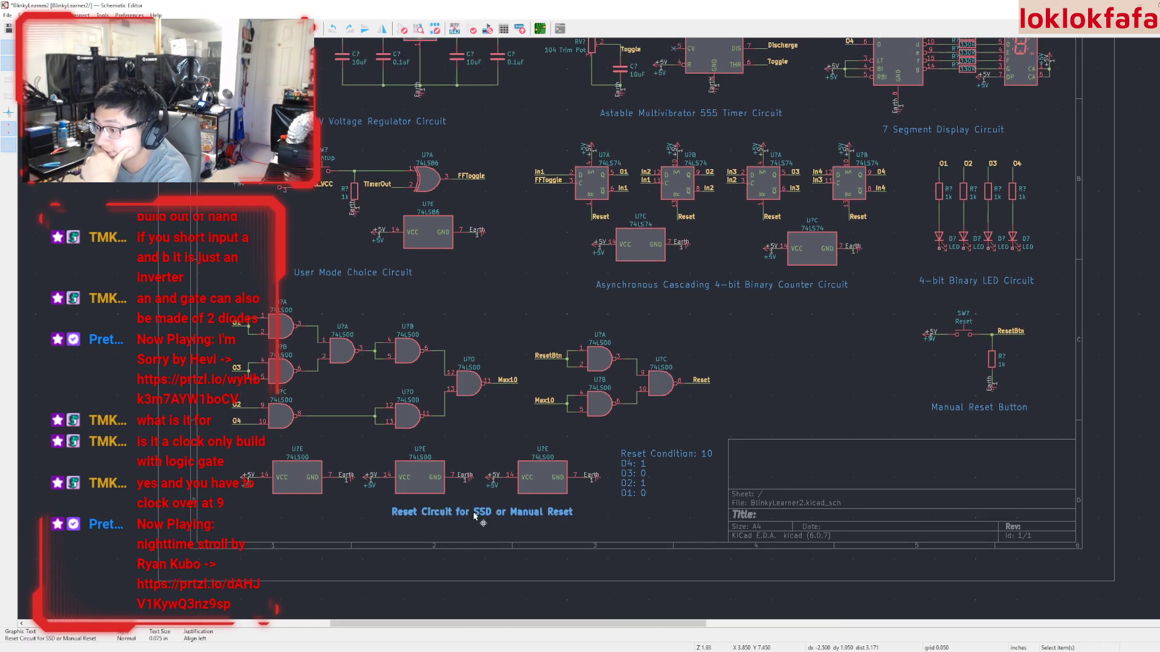
left_click_drag(475, 516, 384, 529)
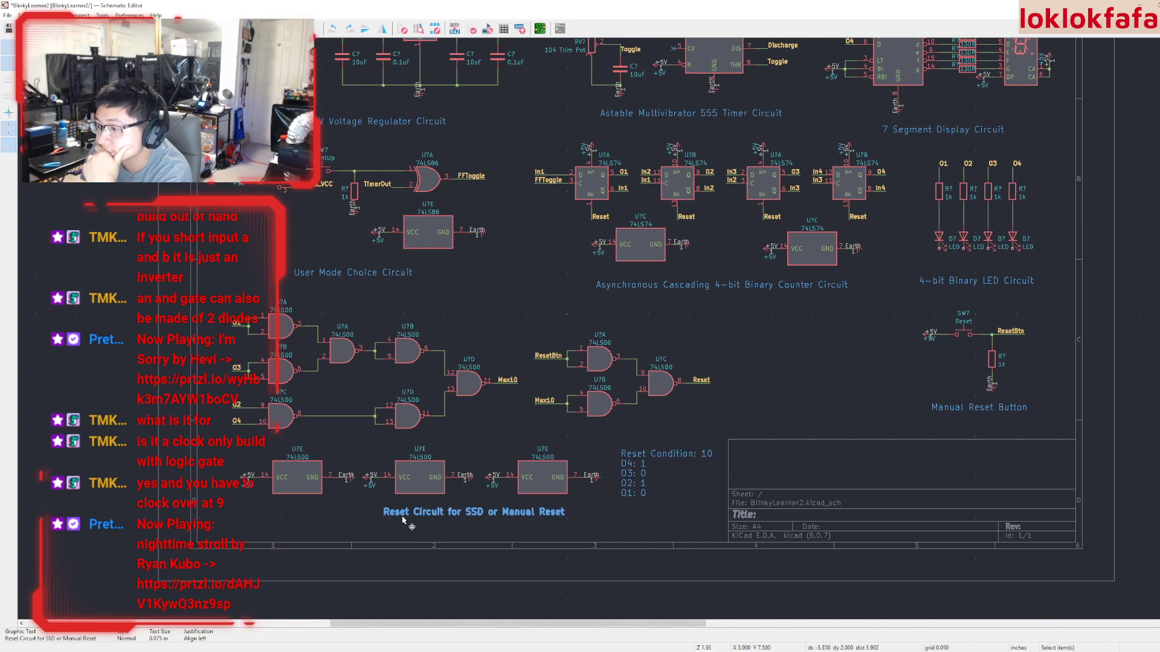
Change the caption beneath the 74LS00 power units to "Reset to 0 for SSD at 10 or Manual Reset Circuit" and centre it below them
double_click(403, 517)
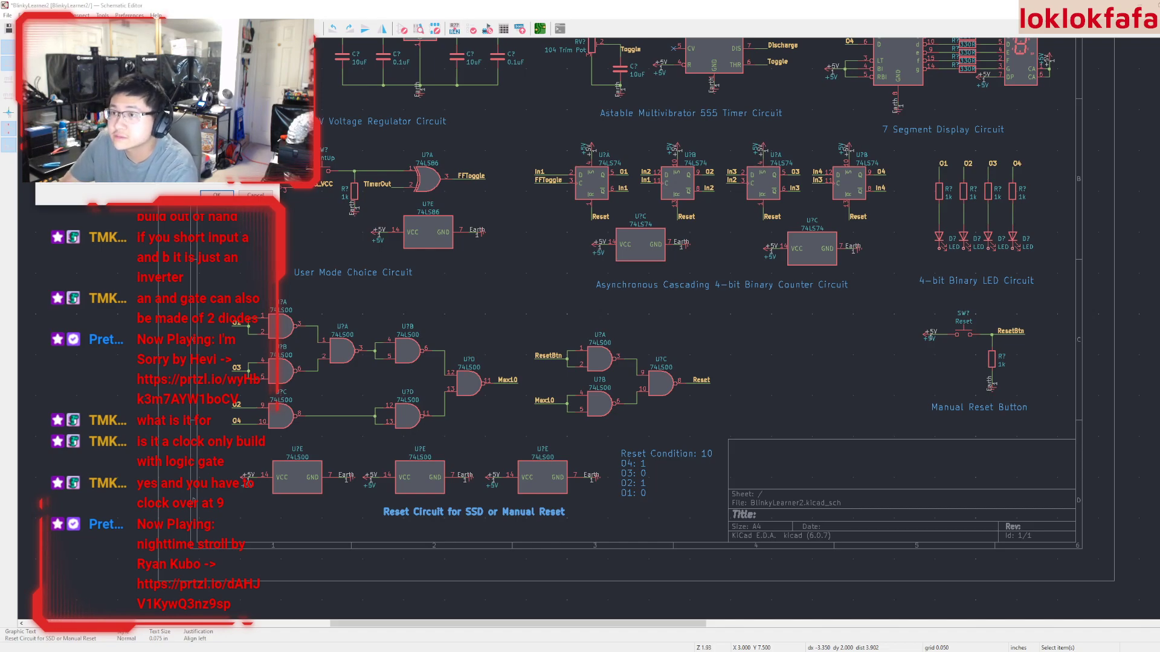
left_click(199, 194)
key("m")
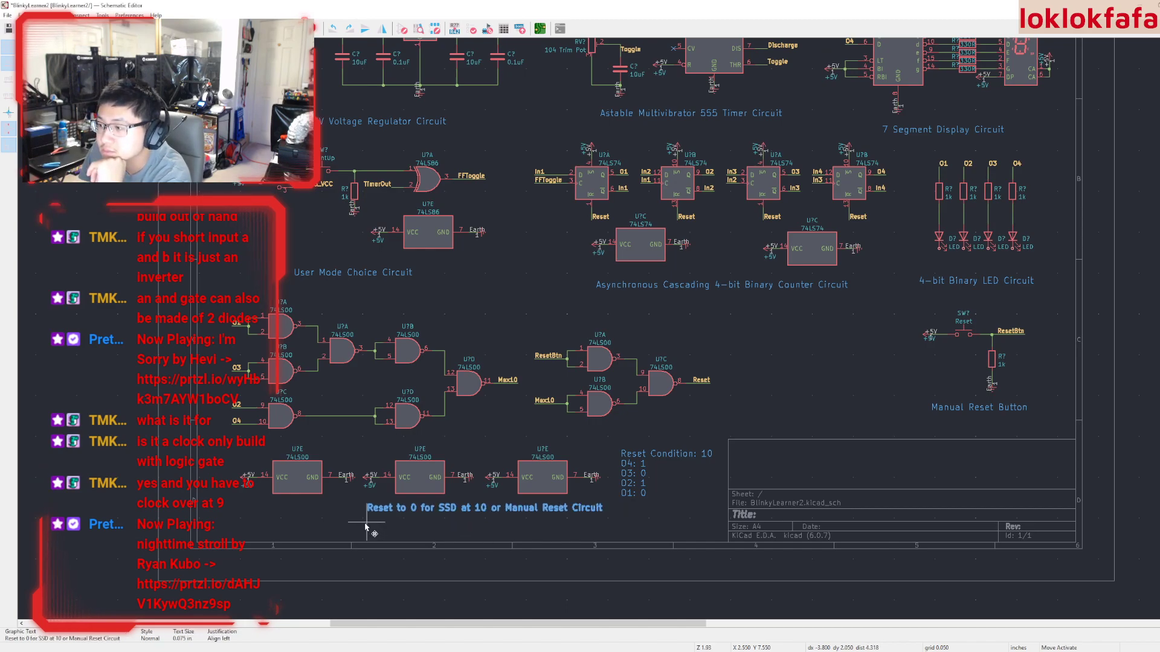
left_click(360, 529)
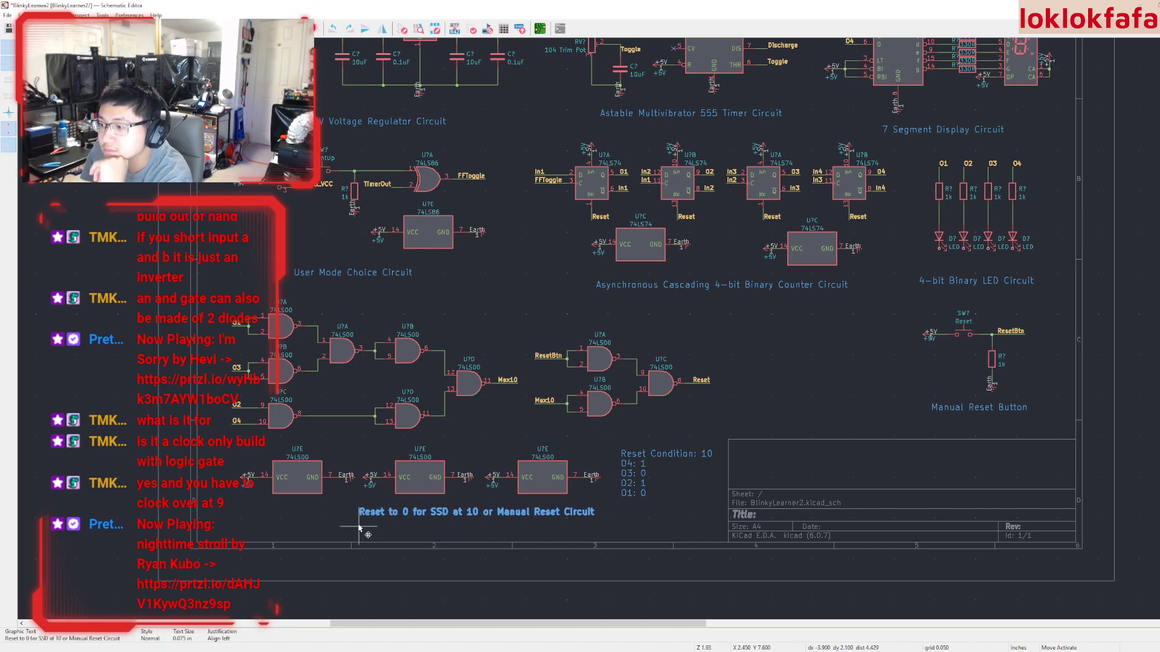
left_click(426, 548)
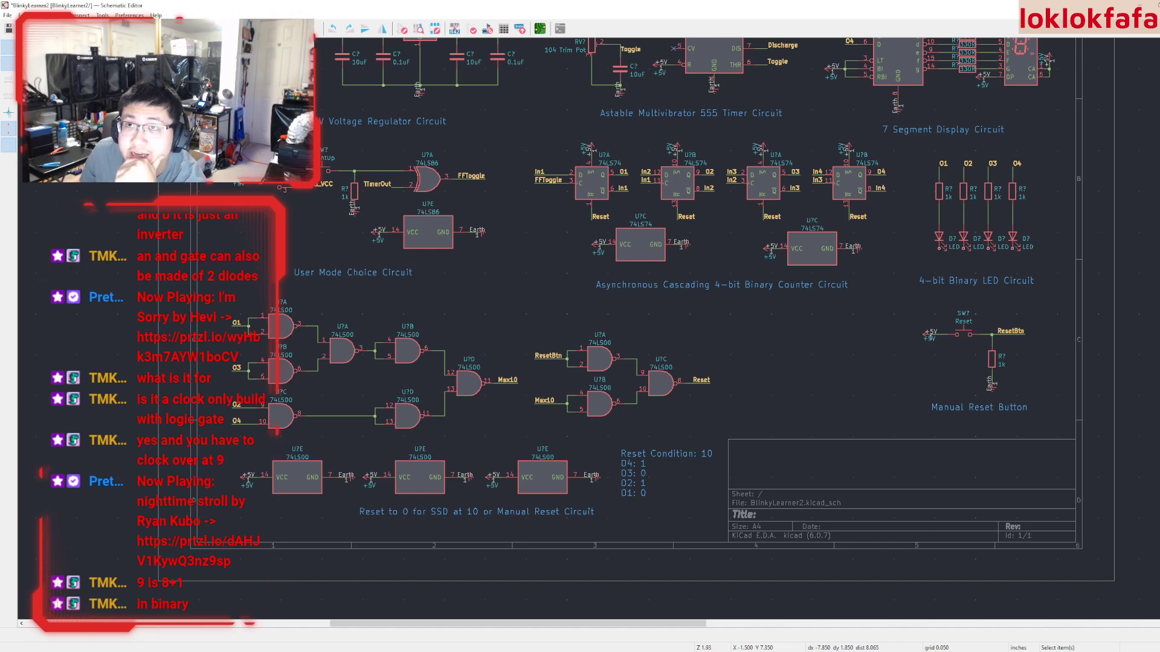
scroll(495, 498, "up", 3)
scroll(604, 309, "down", 3)
middle_click_drag(597, 315, 557, 482)
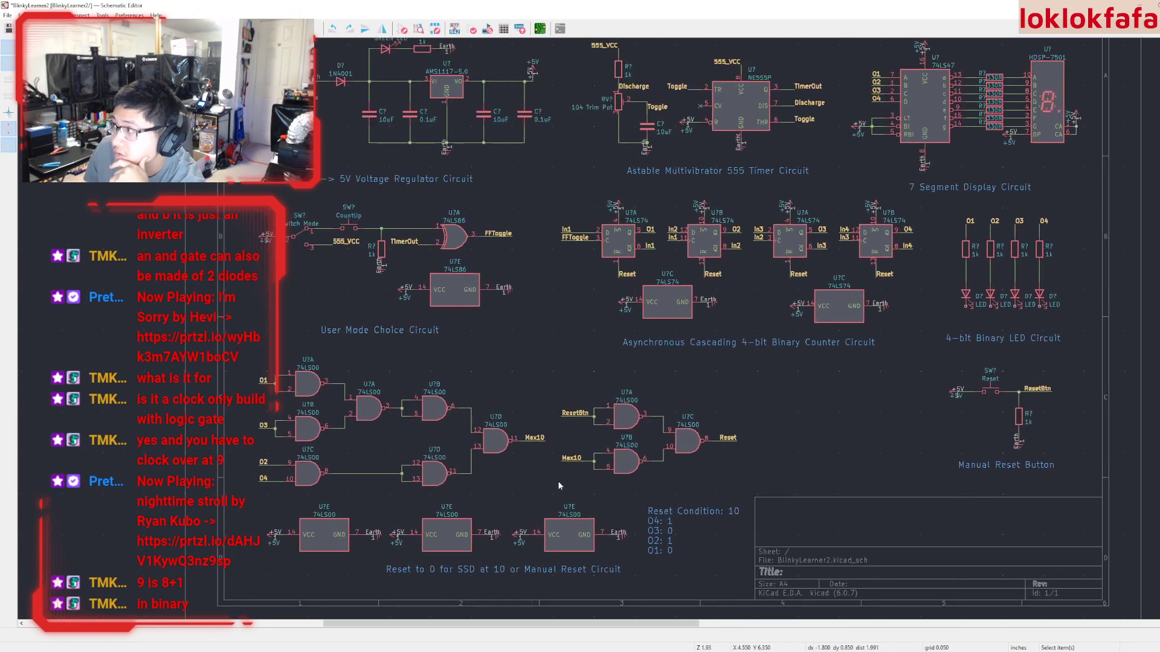
left_click(688, 441)
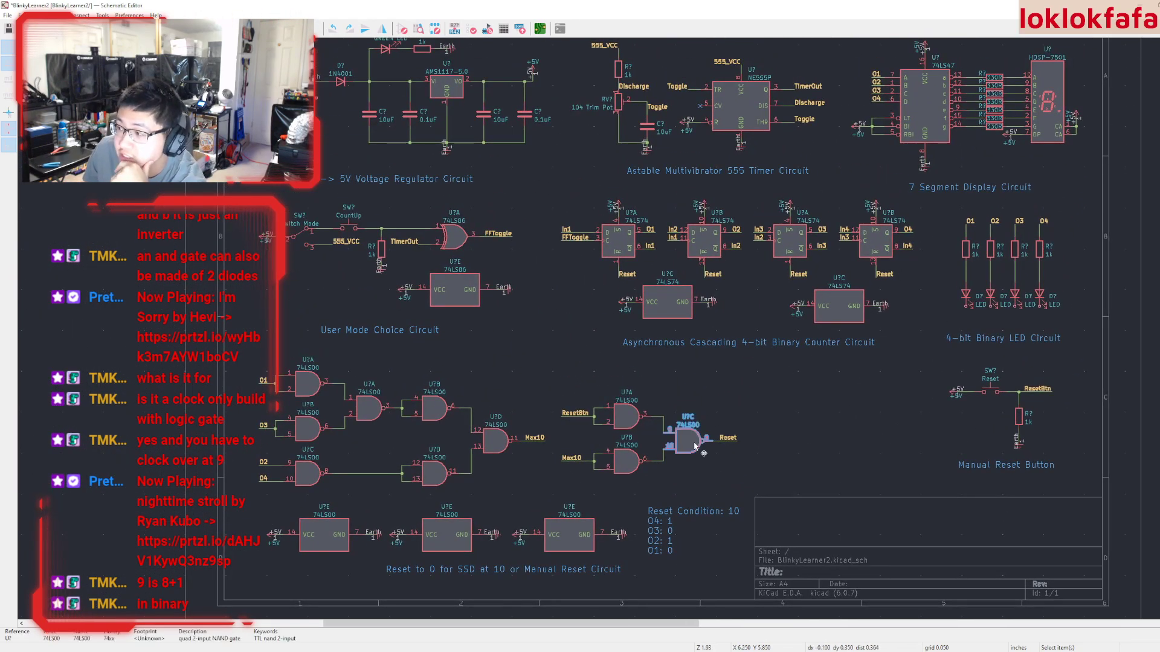
key("Escape")
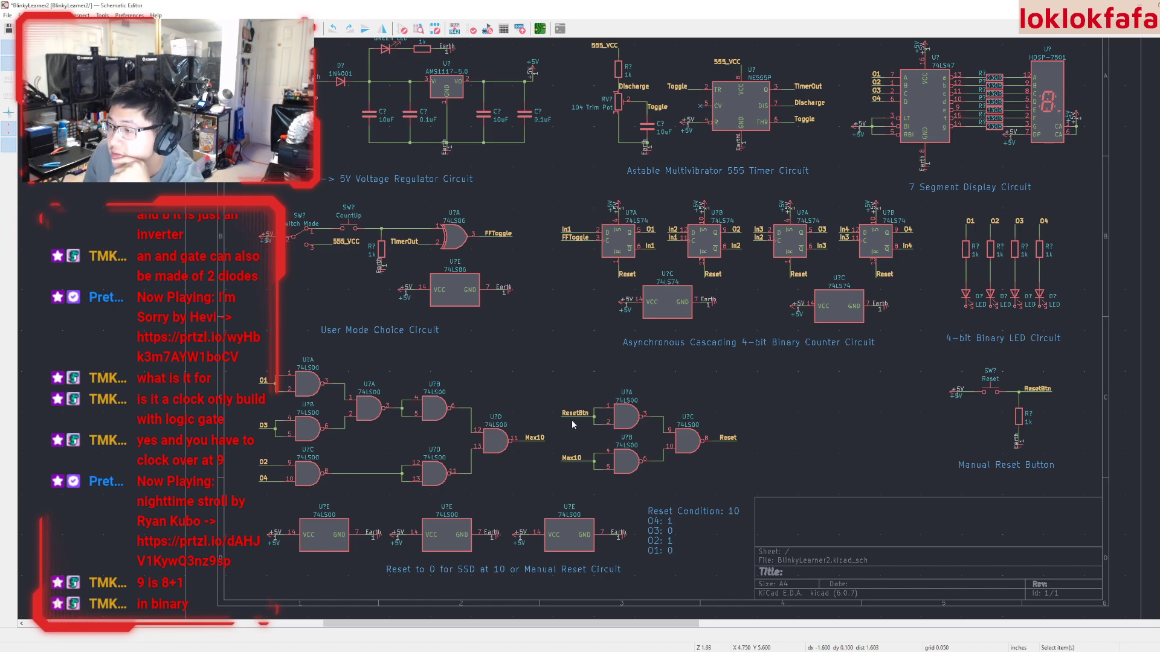
middle_click_drag(558, 429, 557, 432)
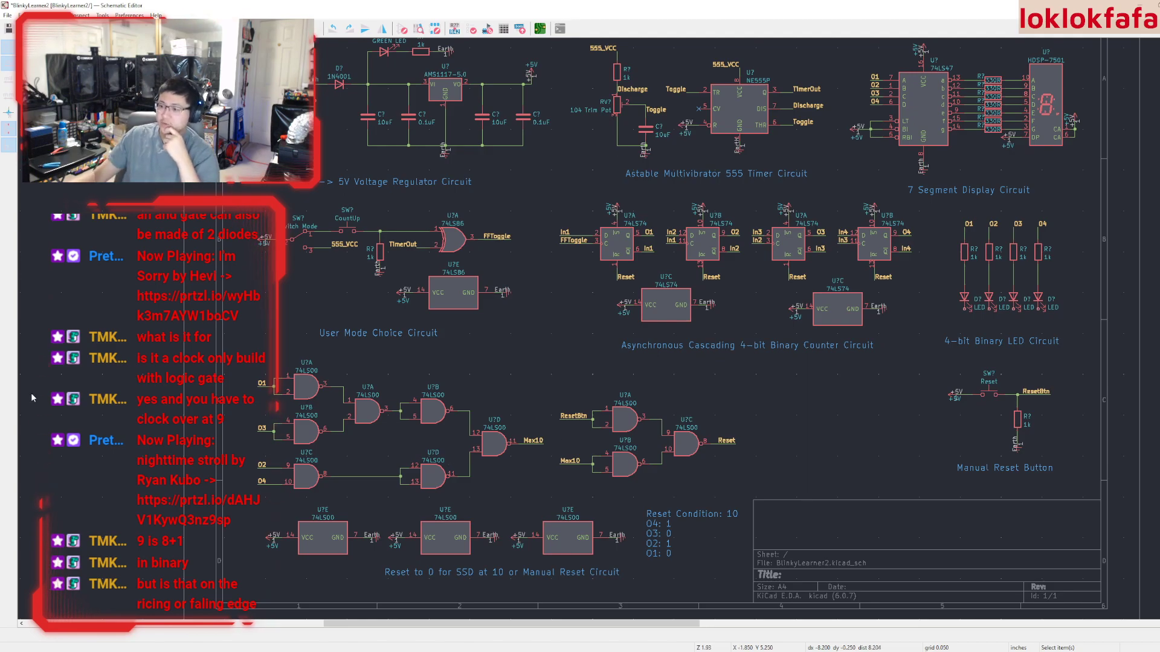
Delete the two leftover resistors and the 10uF capacitor lying outside the sheet border
middle_click_drag(33, 398, 566, 441)
left_click_drag(572, 457, 12, 325)
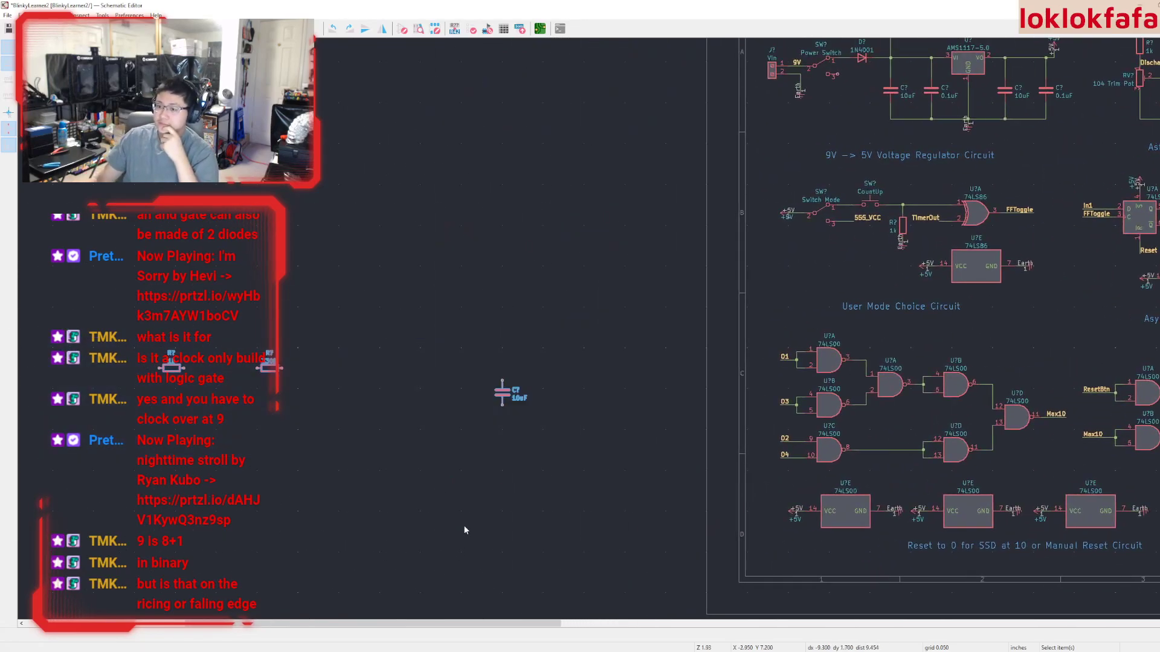
key("Delete")
Move the whole Manual Reset Button circuit, including its caption, closer to the reset NAND gates
scroll(588, 328, "down", 2)
middle_click_drag(589, 329, 149, 457)
scroll(865, 364, "up", 2)
left_click_drag(584, 340, 748, 374)
key("m")
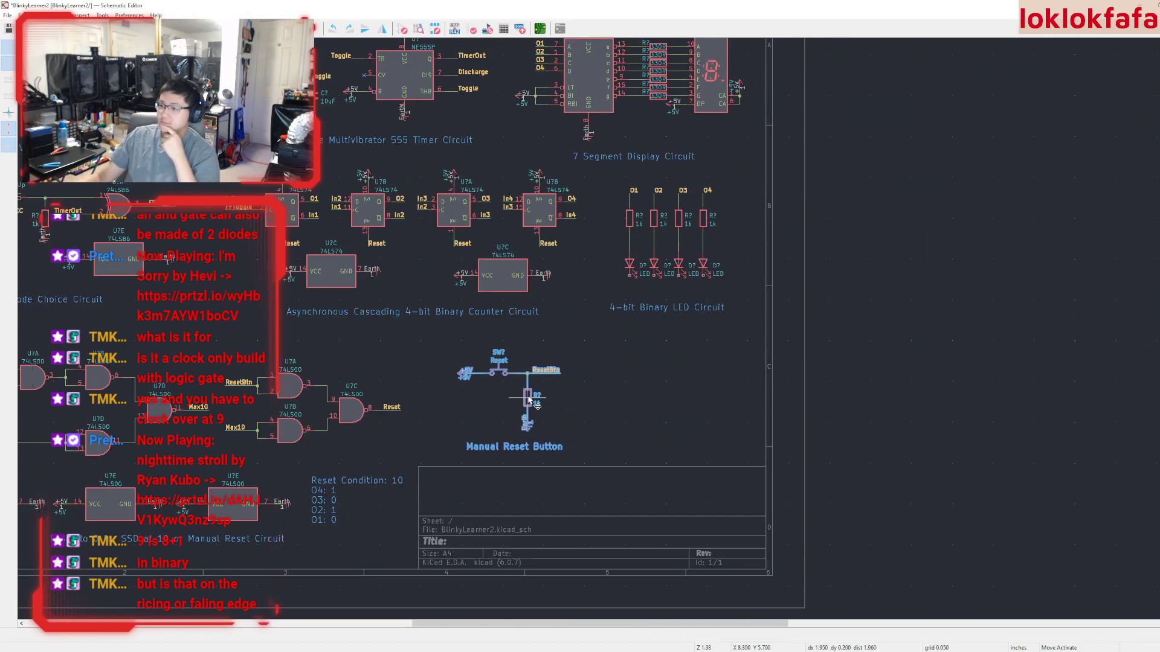
left_click(524, 392)
middle_click_drag(637, 408, 944, 458)
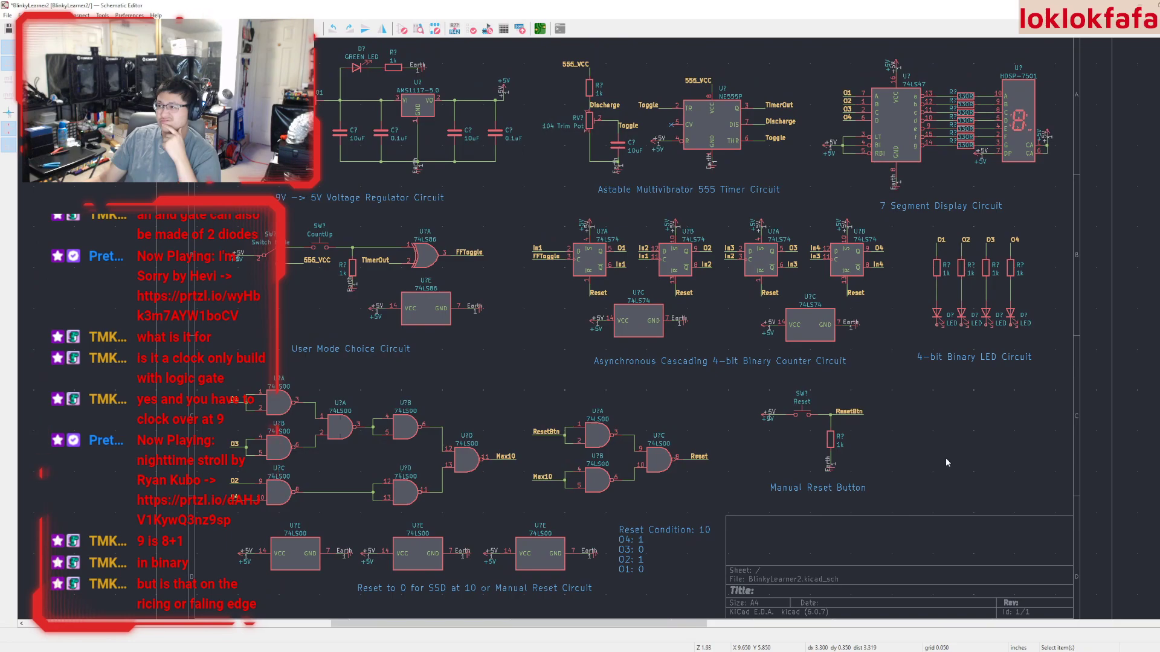
Examine the 74LS74 counter stages and their Reset connections together with the surrounding timer, display, and reset circuits
scroll(946, 462, "up", 2)
scroll(592, 331, "up", 6)
middle_click_drag(600, 313, 585, 495)
scroll(567, 78, "down", 4)
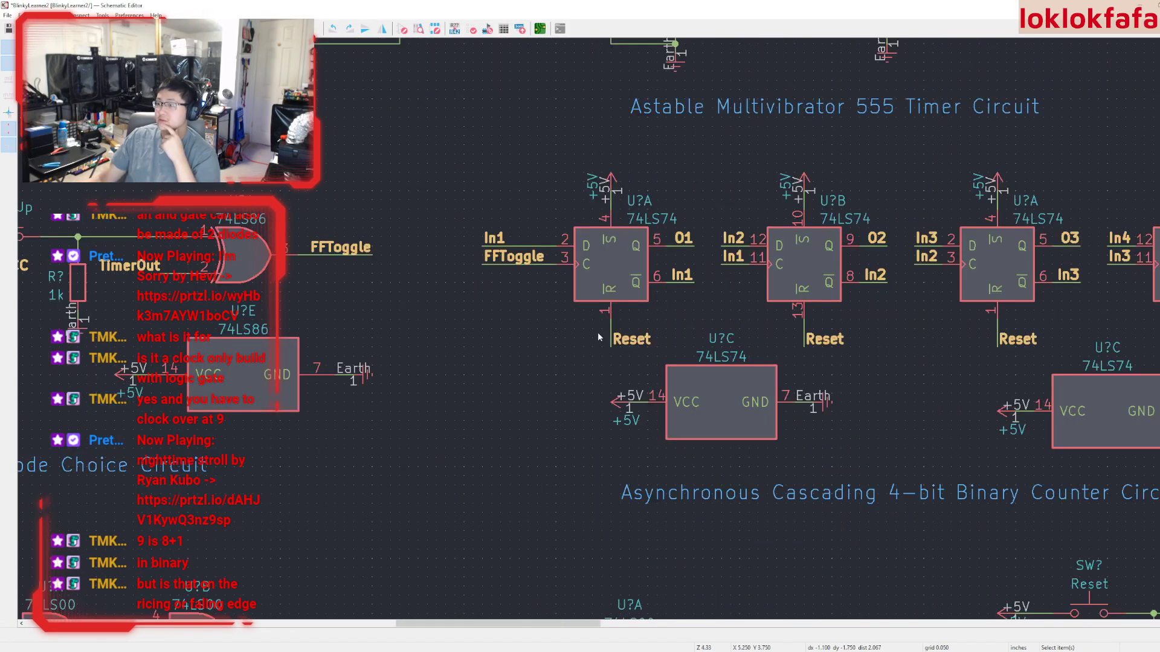
middle_click_drag(597, 330, 520, 276)
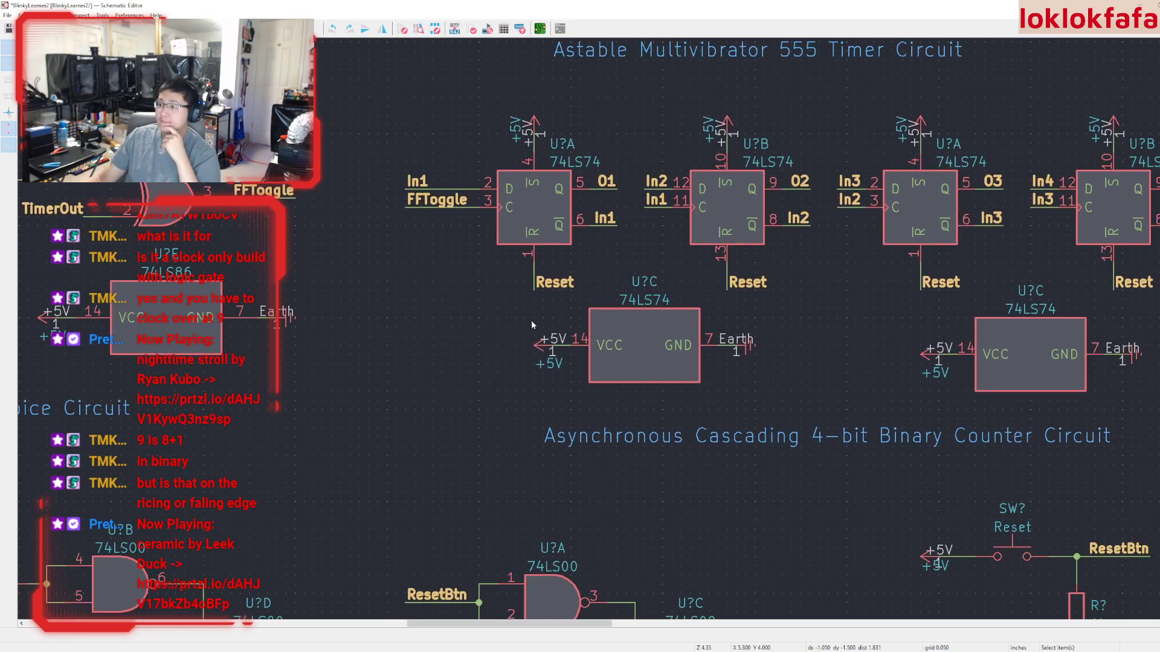
middle_click_drag(458, 310, 445, 252)
scroll(600, 346, "down", 2)
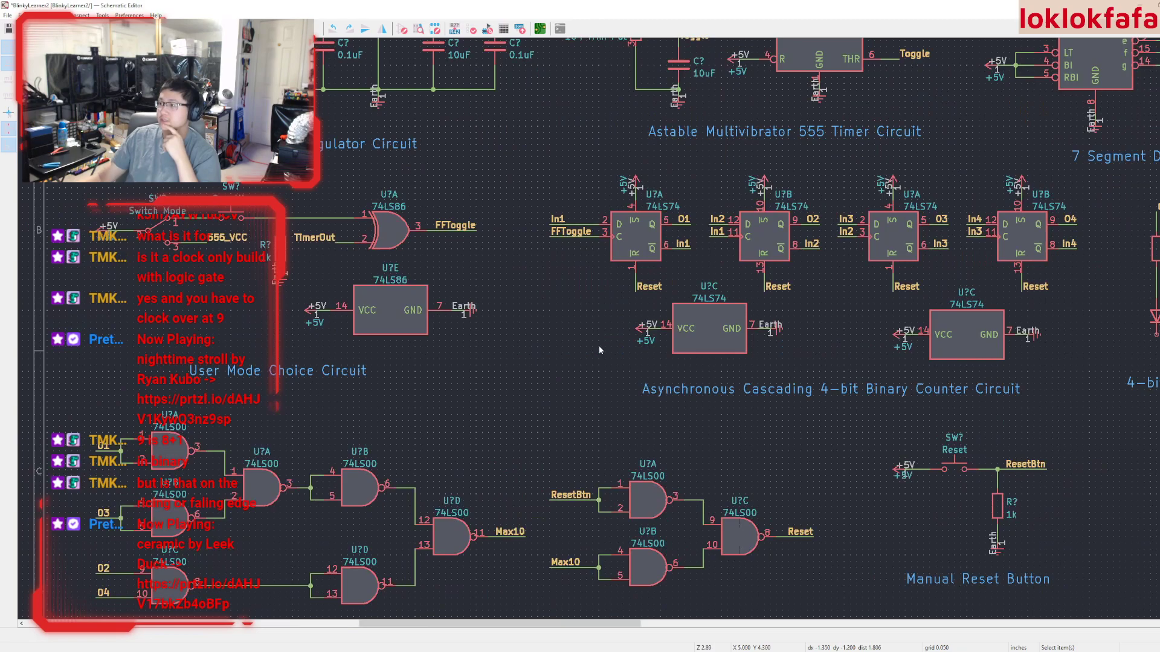
middle_click_drag(600, 346, 587, 437)
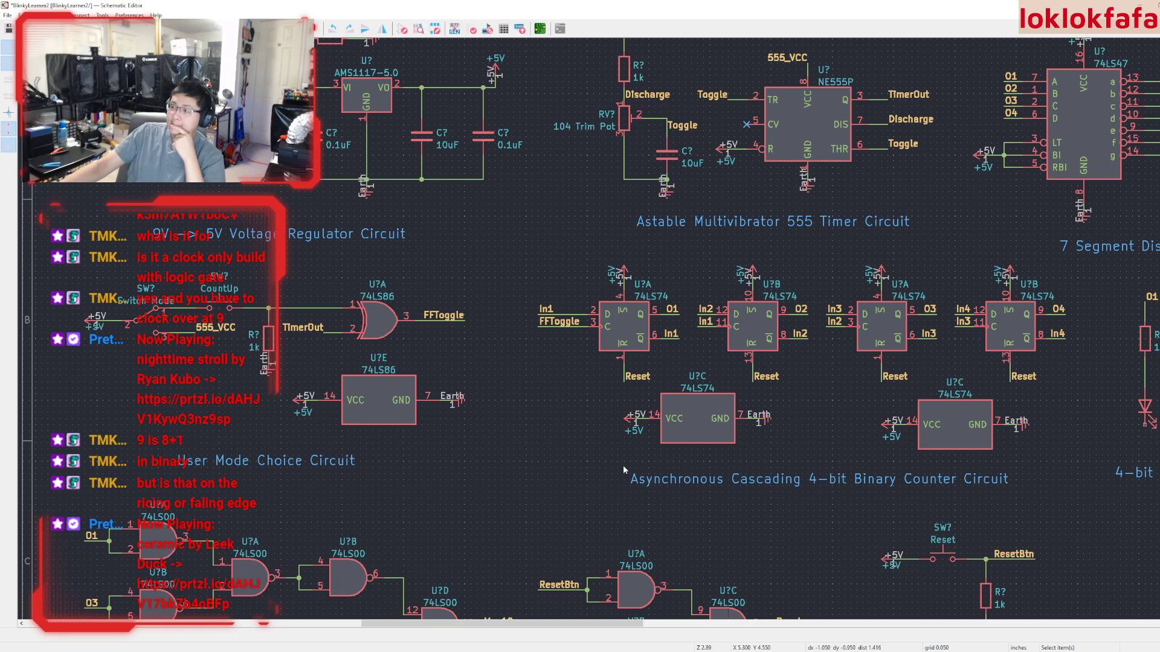
middle_click_drag(622, 465, 369, 473)
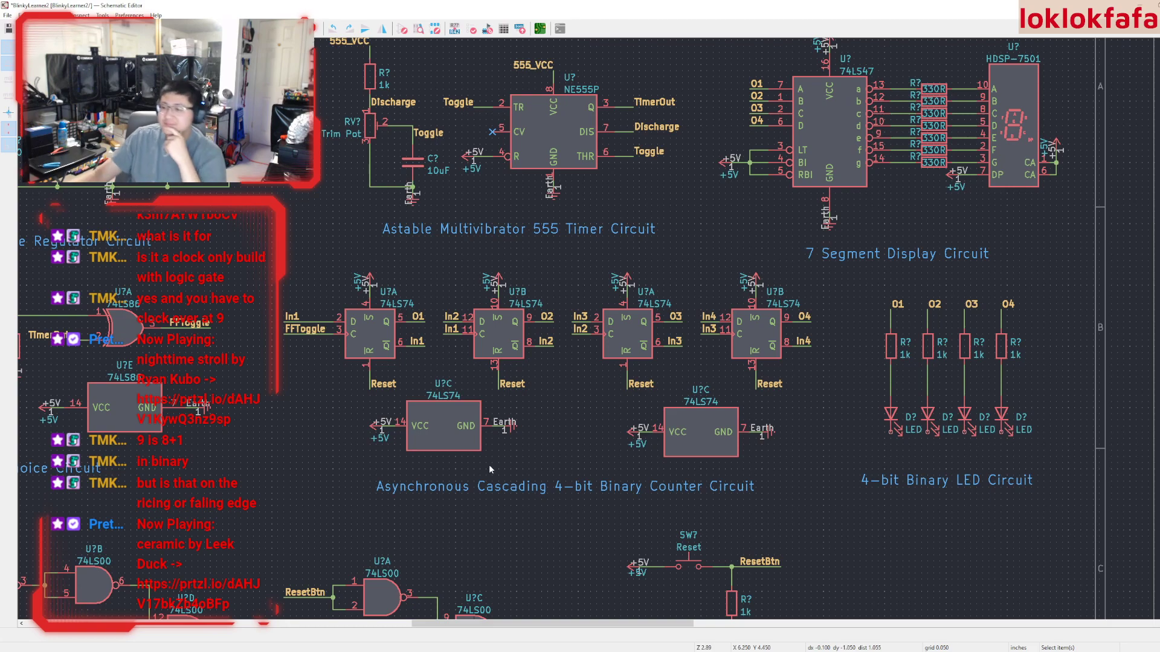
scroll(490, 466, "down", 2)
scroll(589, 328, "up", 1)
middle_click_drag(593, 330, 611, 428)
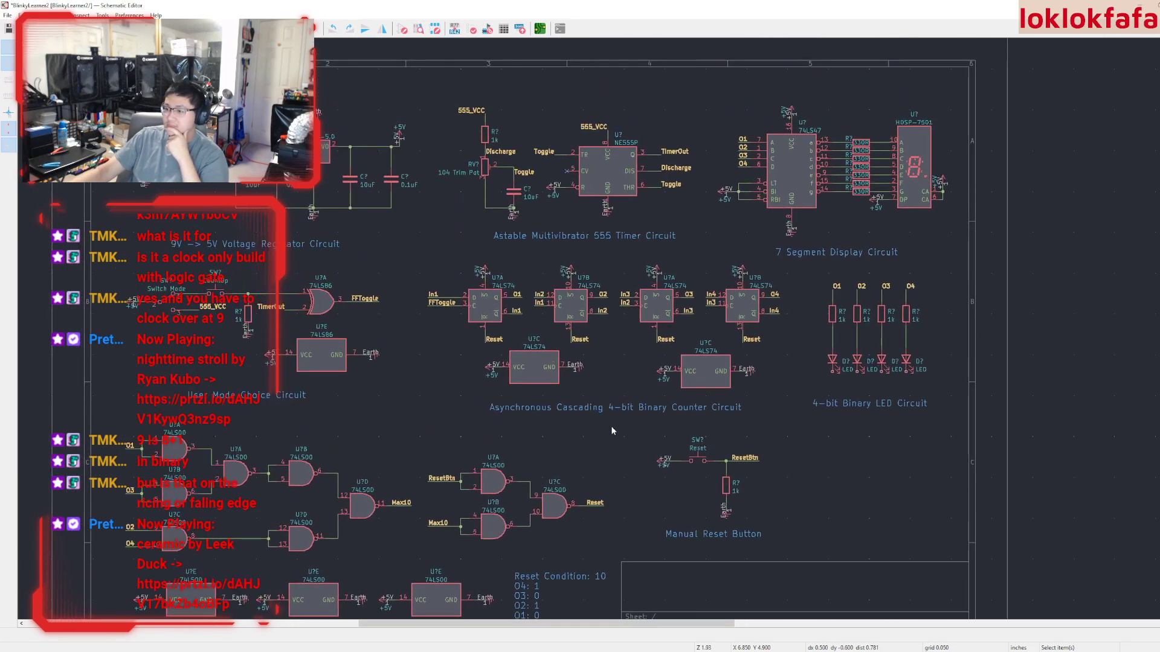
scroll(611, 426, "down", 2)
scroll(593, 328, "up", 2)
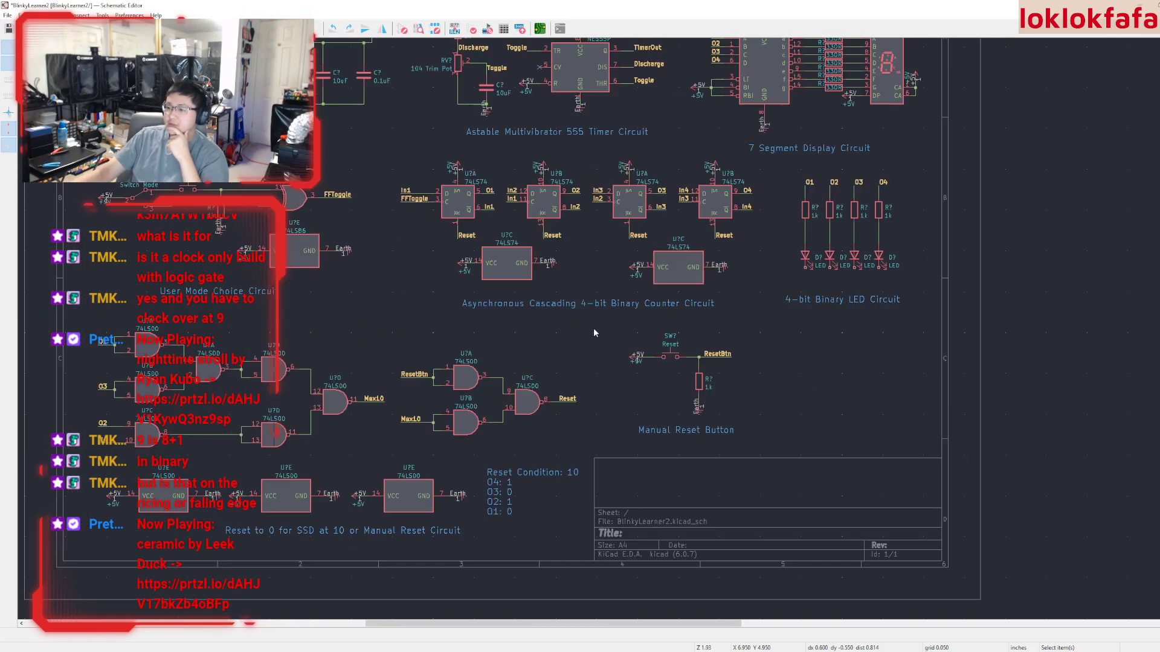
middle_click_drag(594, 330, 618, 419)
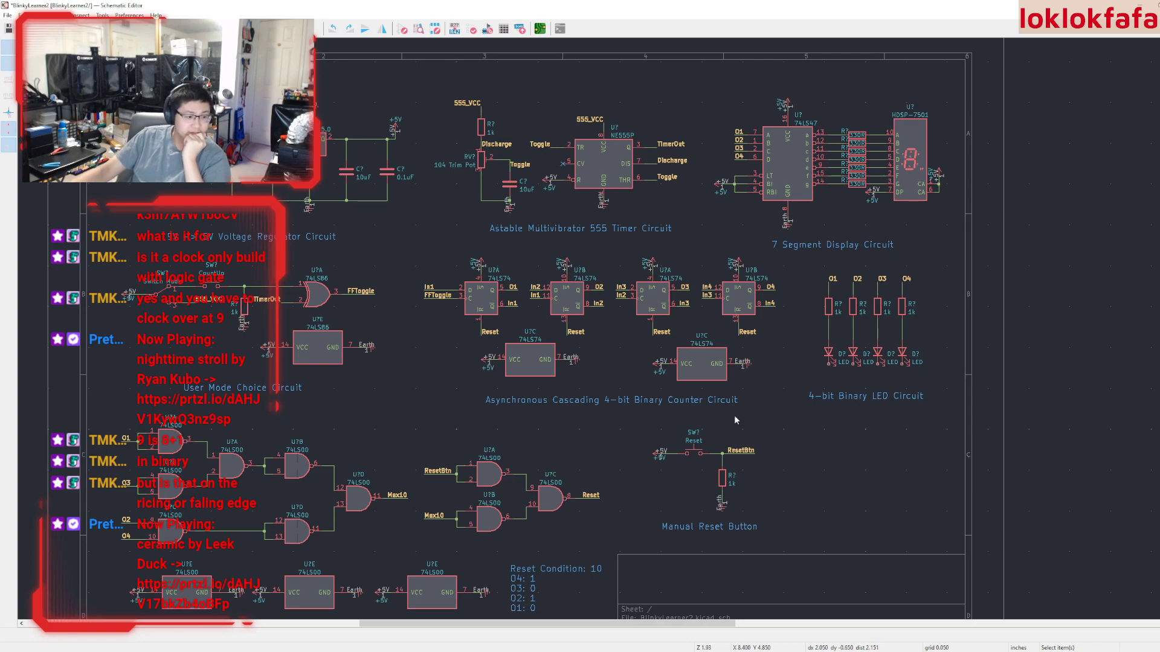
Shift the "4-bit Binary LED Circuit" caption slightly to centre it under the four LEDs
left_click(873, 397)
key("m")
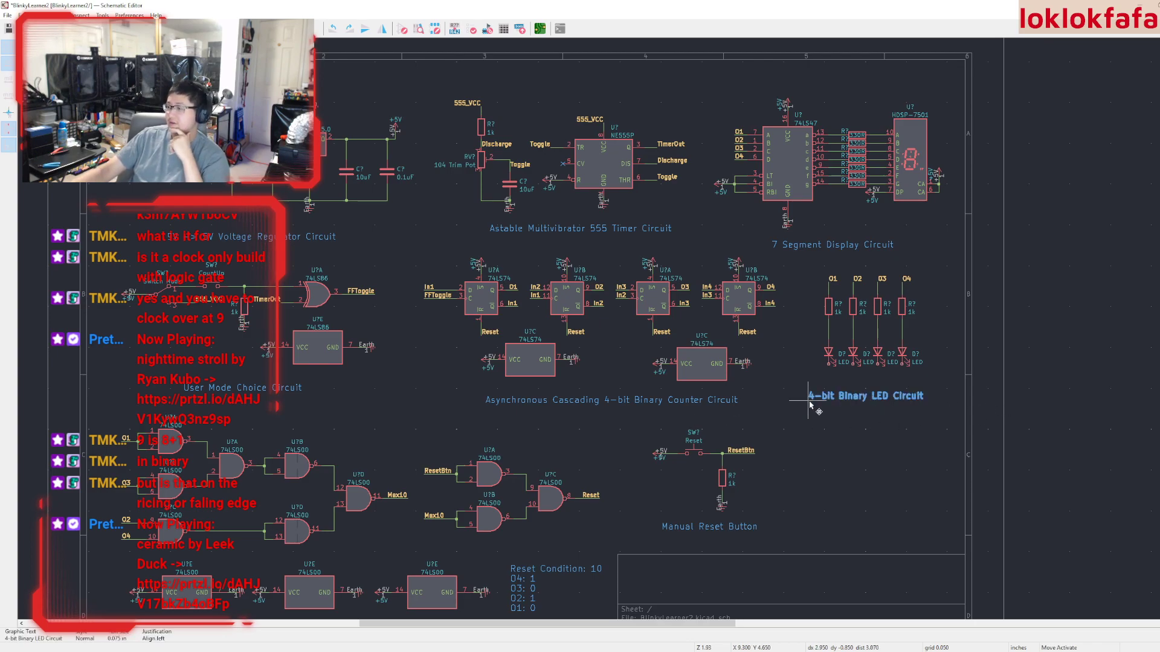
left_click(812, 404)
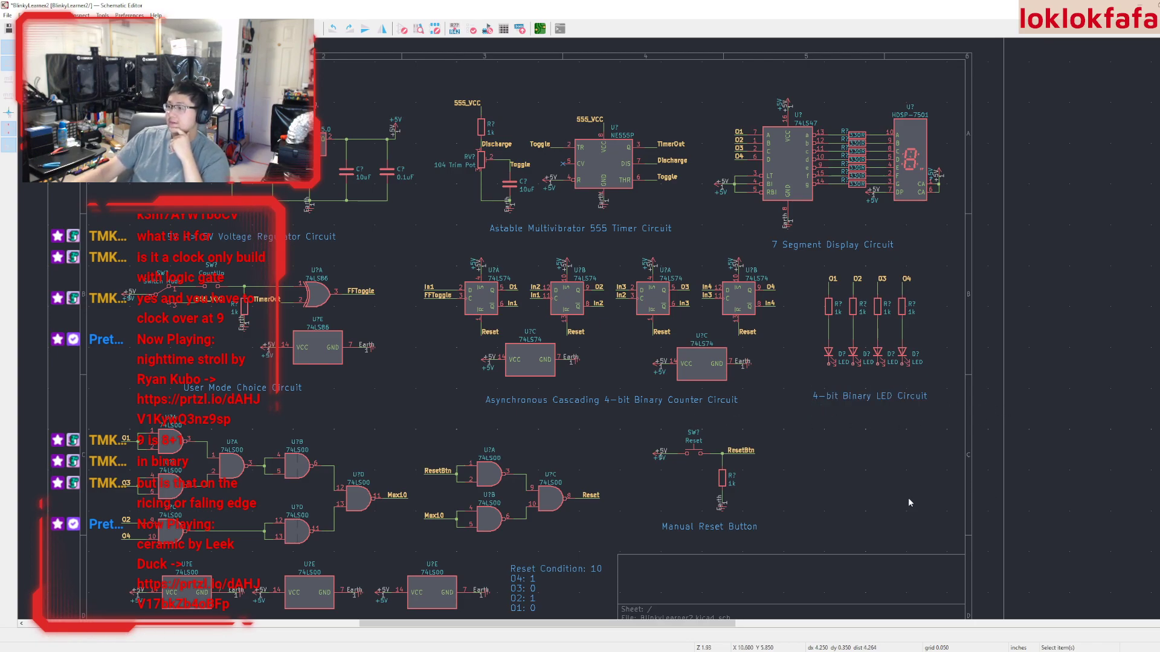
Launch footprint assignment, annotate all the schematic symbols when asked, and dismiss the footprint library load error
scroll(872, 469, "down", 3)
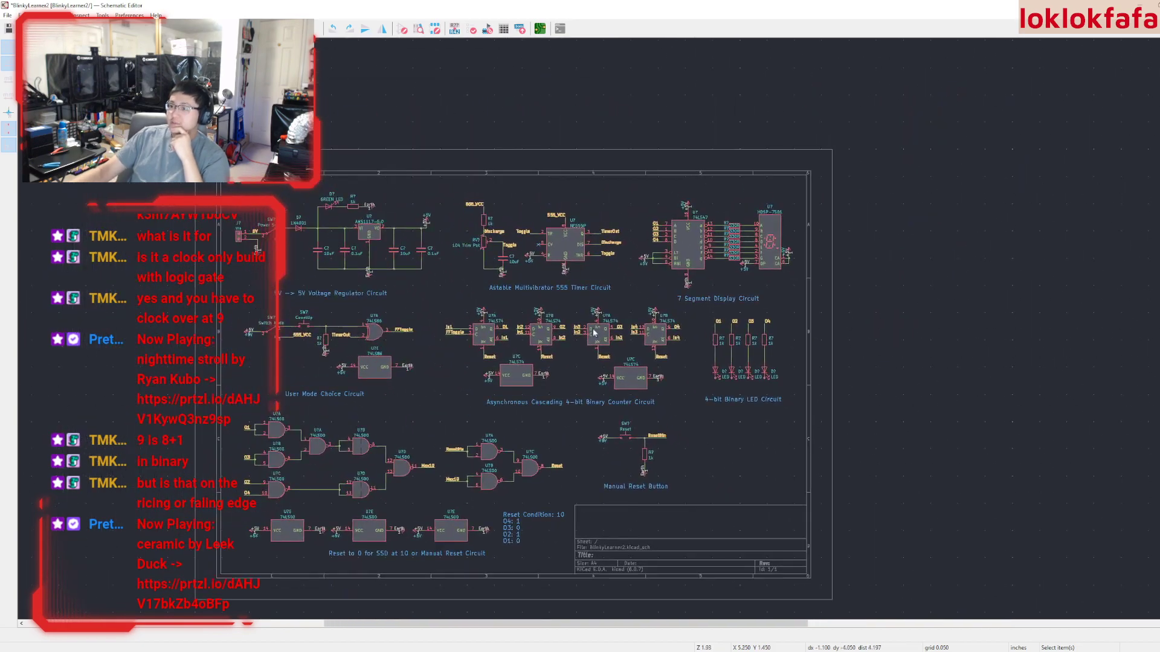
scroll(340, 275, "up", 3)
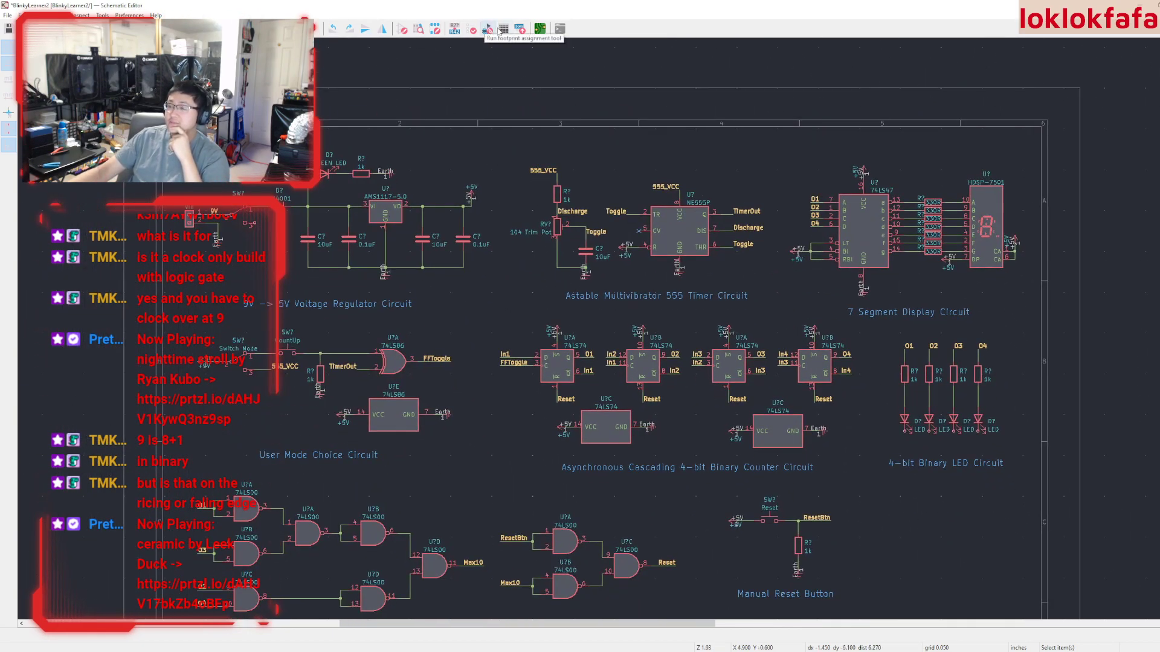
left_click(489, 30)
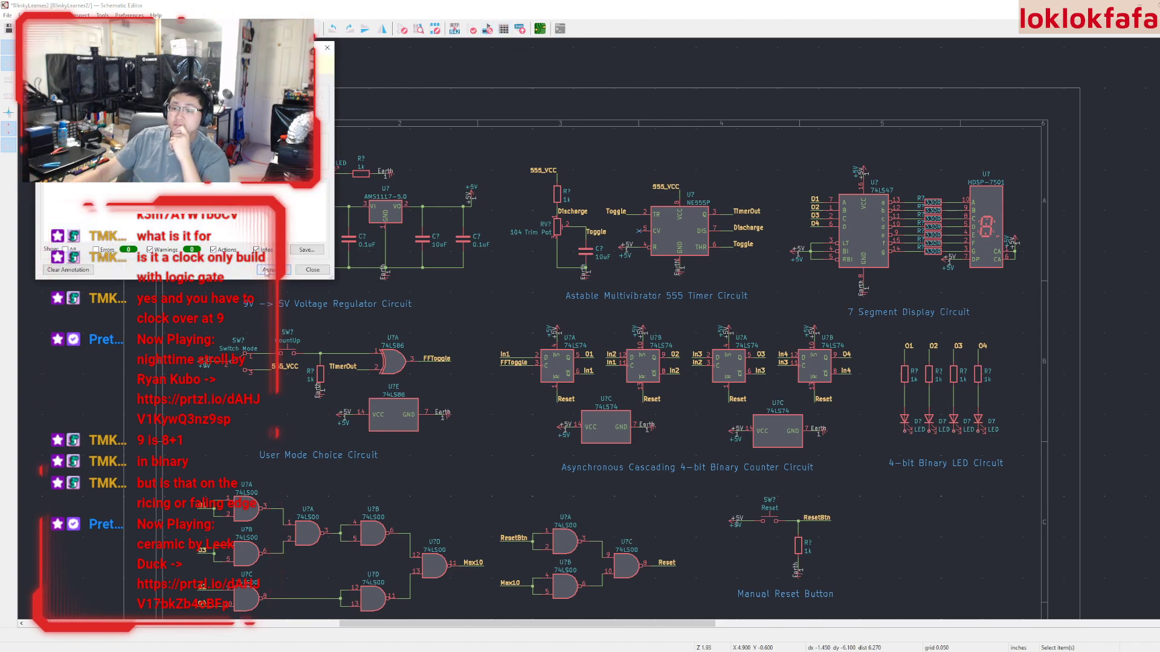
left_click(266, 271)
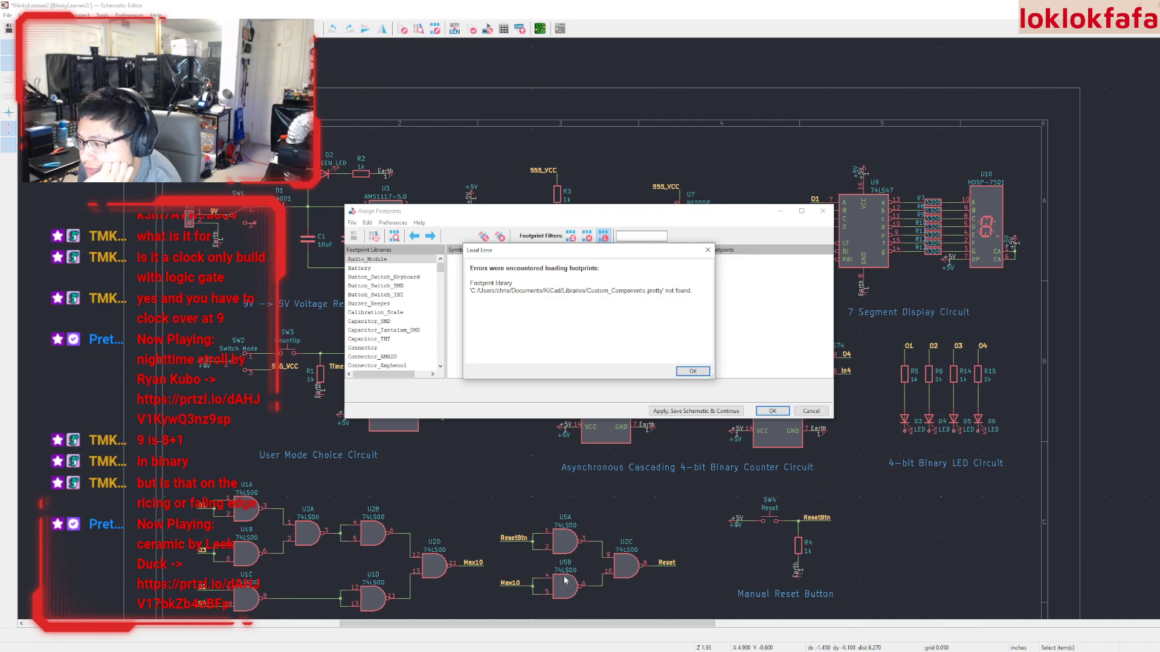
left_click(692, 371)
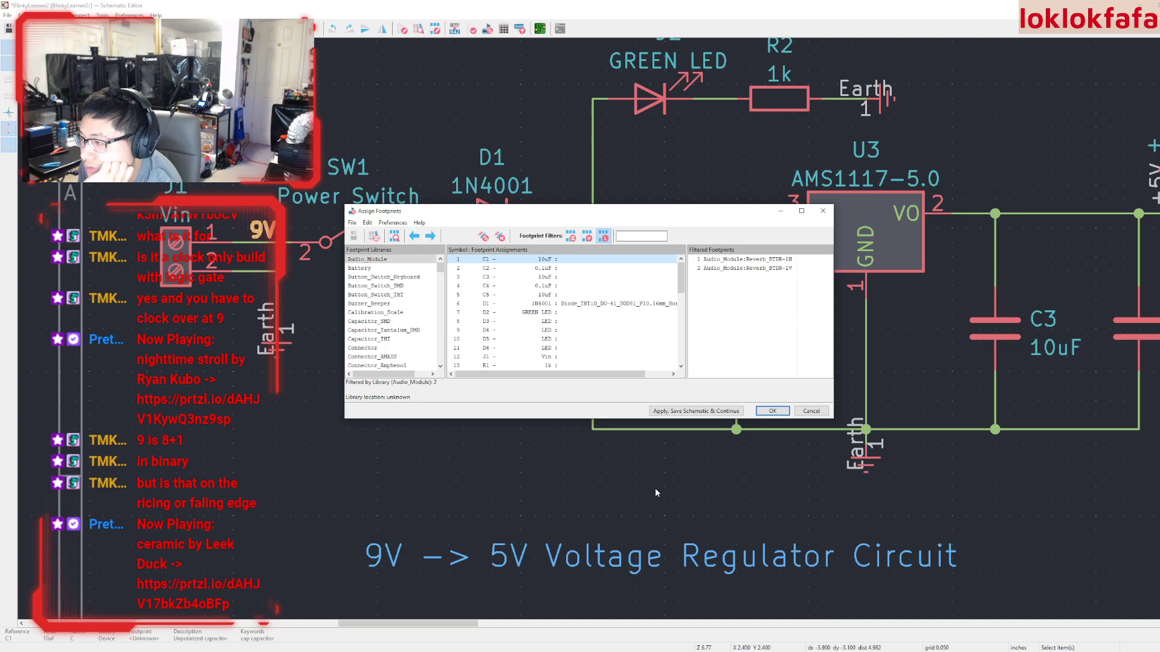
Examine the counter stages, reset NAND gates, and surrounding timer and display circuits across the full schematic
scroll(683, 463, "down", 4)
middle_click_drag(613, 469, 481, 295)
left_click(574, 329)
scroll(562, 396, "down", 1)
middle_click_drag(563, 396, 643, 384)
middle_click_drag(801, 463, 642, 343)
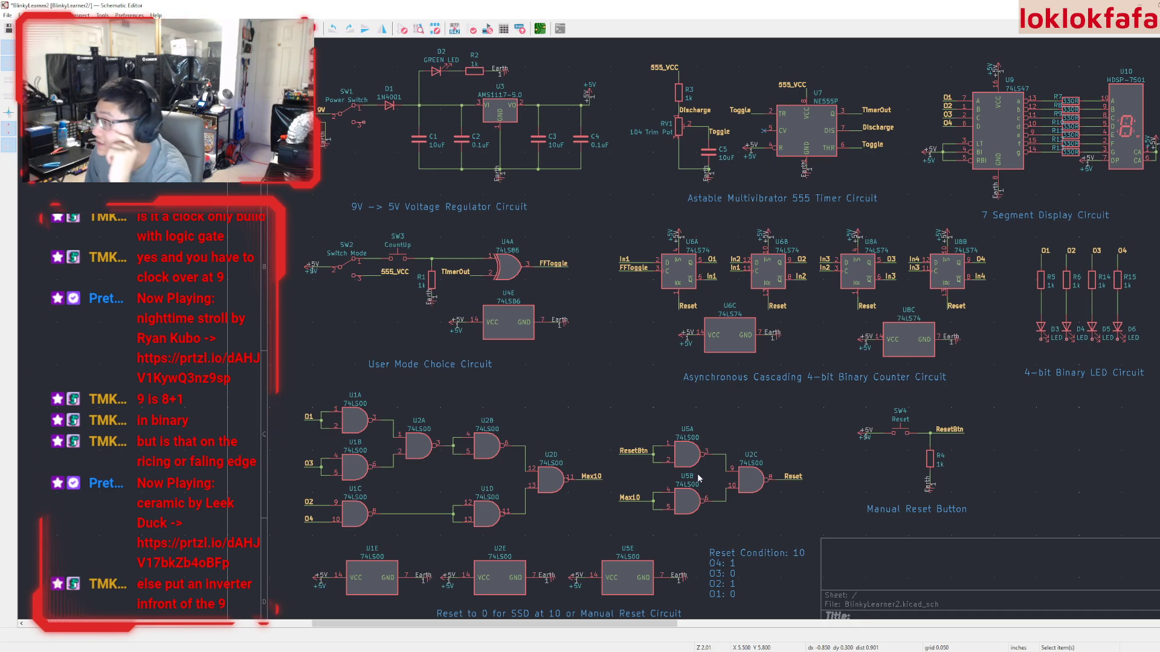
middle_click_drag(698, 479, 644, 532)
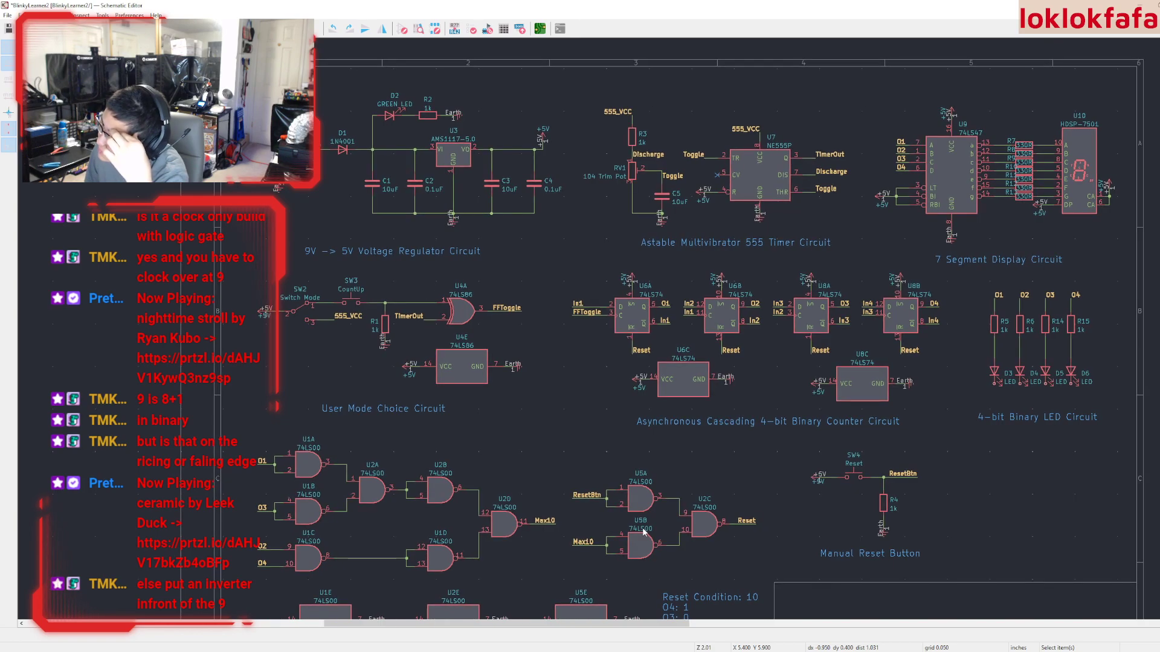
mouse_move(644, 532)
middle_mouse_down()
mouse_move(632, 429)
mouse_move(651, 523)
middle_mouse_up()
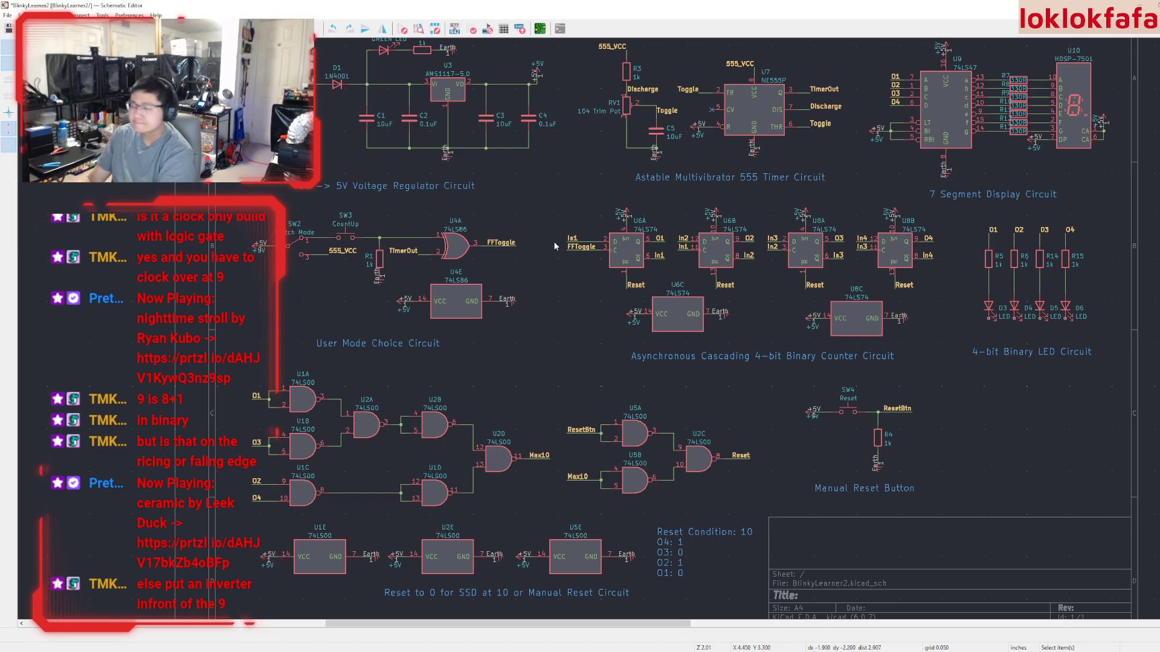
middle_click_drag(553, 241, 469, 289)
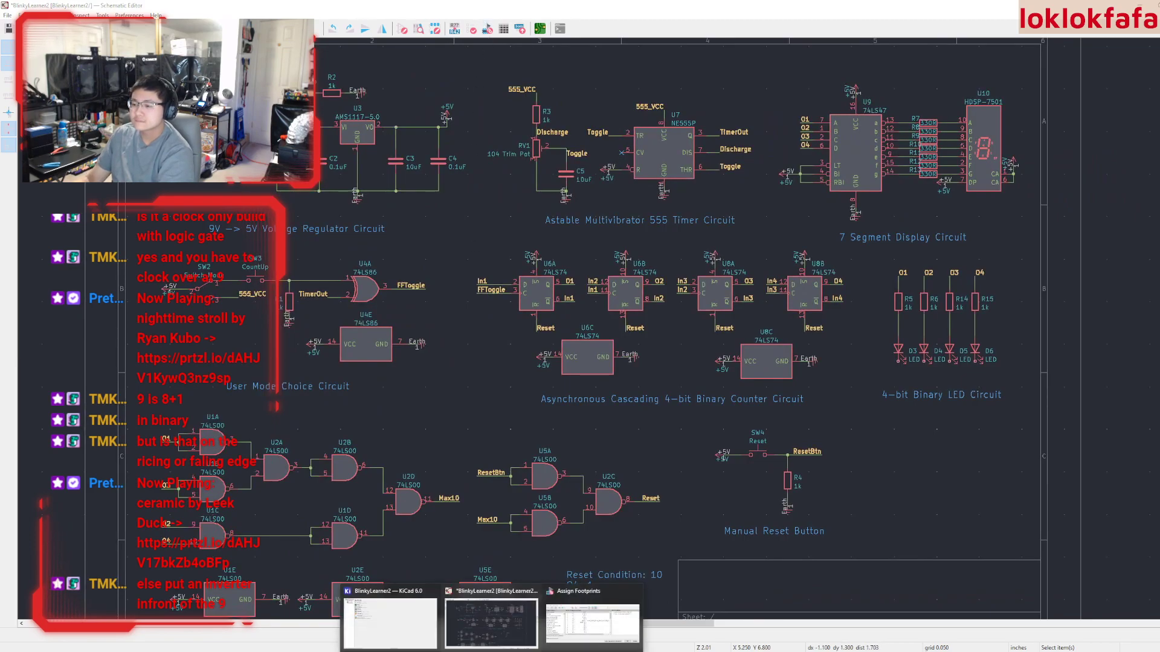
Return to footprint assignment and list the Capacitor_THT library's footprints for C1, looking through their full names
left_click(491, 619)
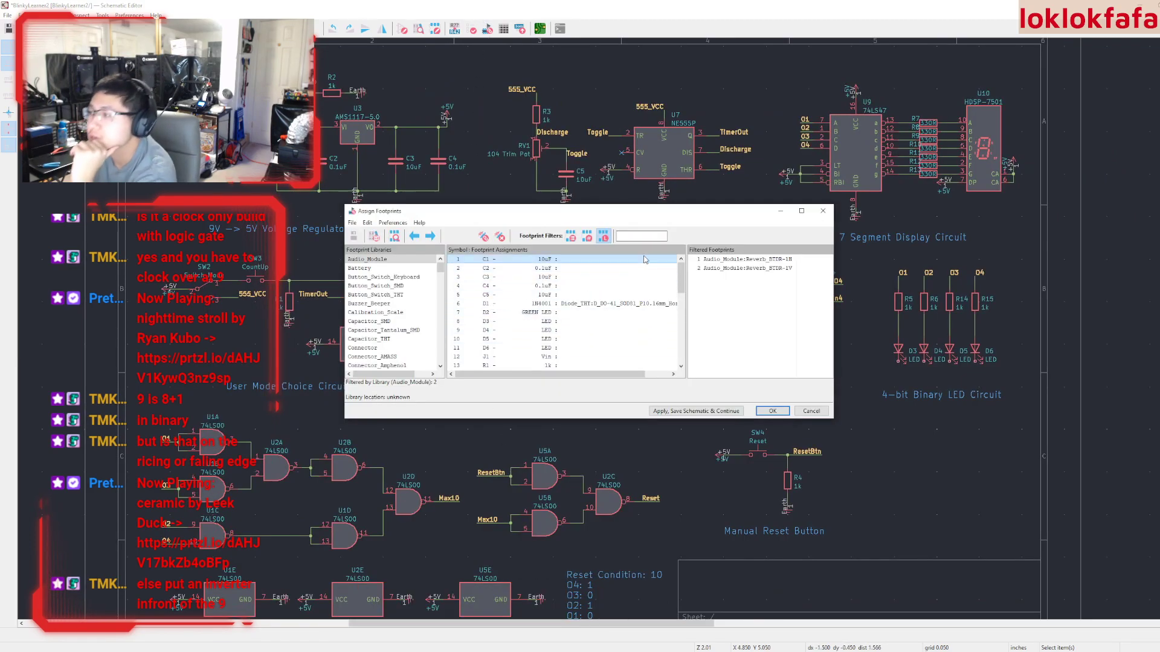
left_click(642, 235)
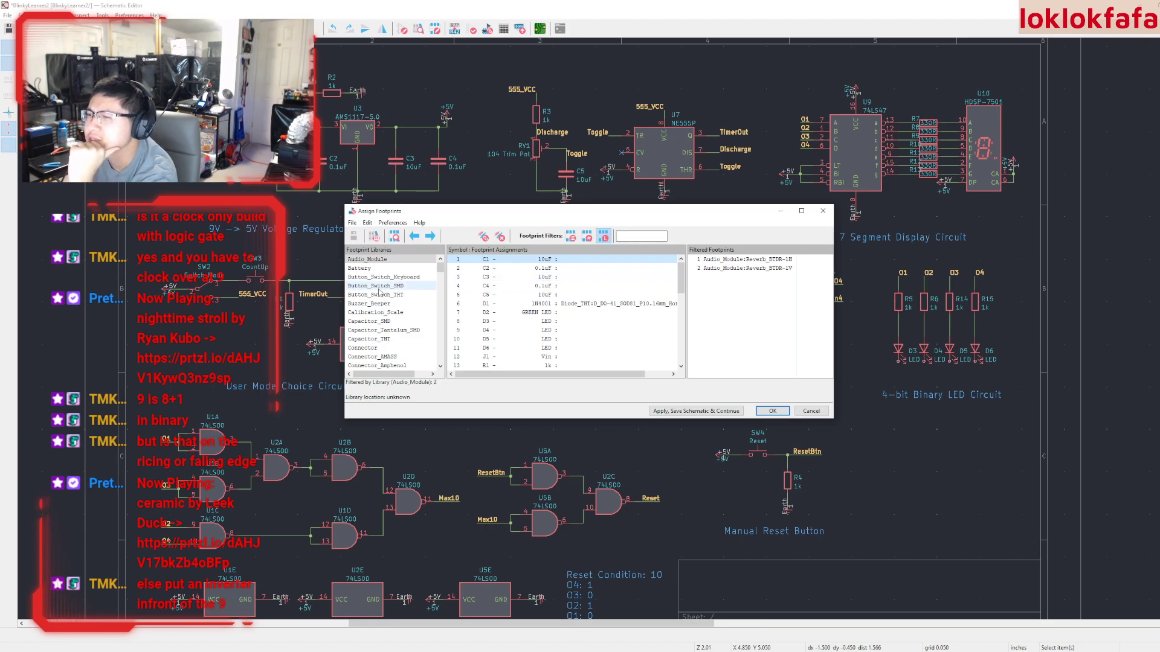
left_click(375, 339)
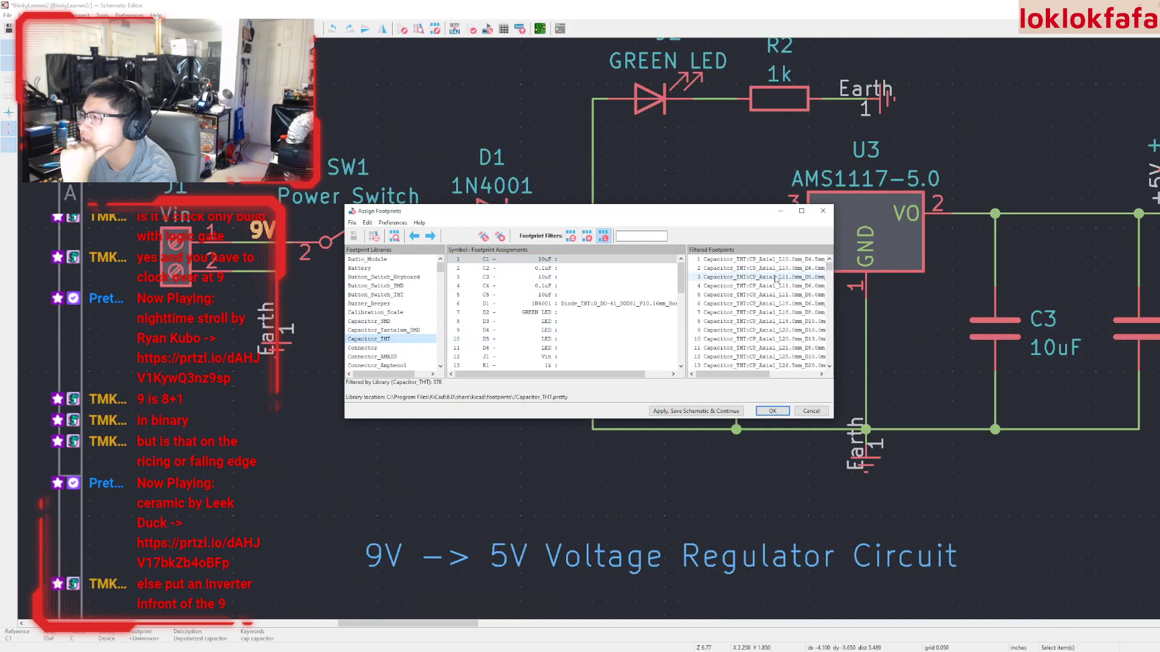
mouse_move(755, 374)
left_mouse_down()
mouse_move(819, 367)
mouse_move(761, 376)
left_mouse_up()
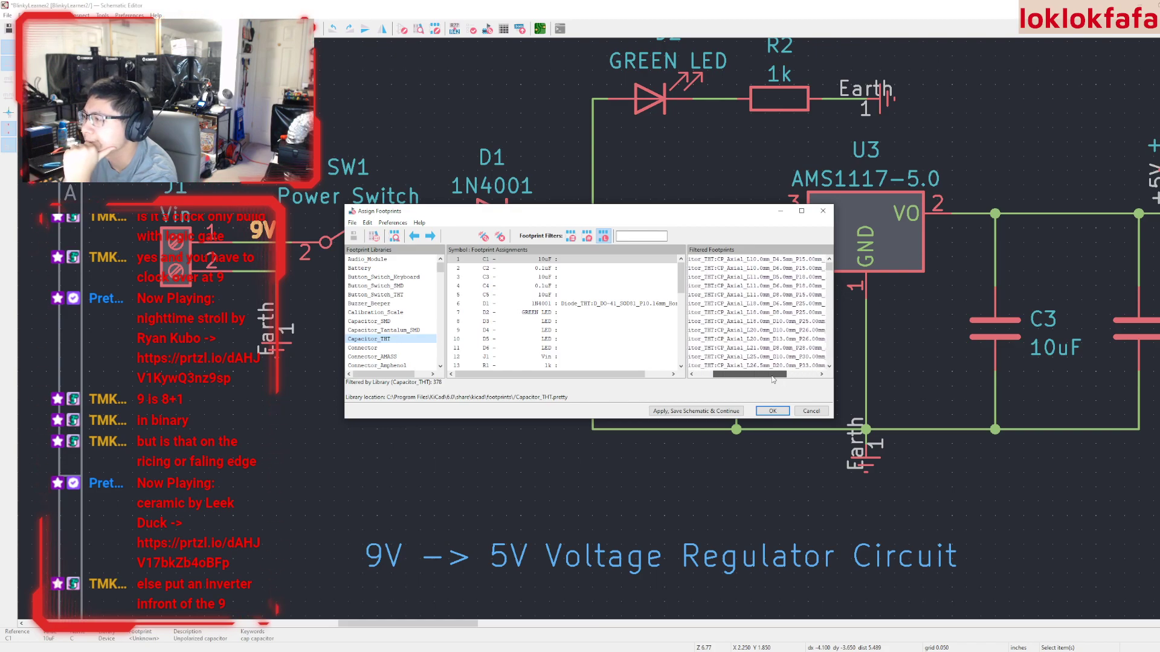
scroll(762, 350, "down", 15)
scroll(763, 350, "up", 12)
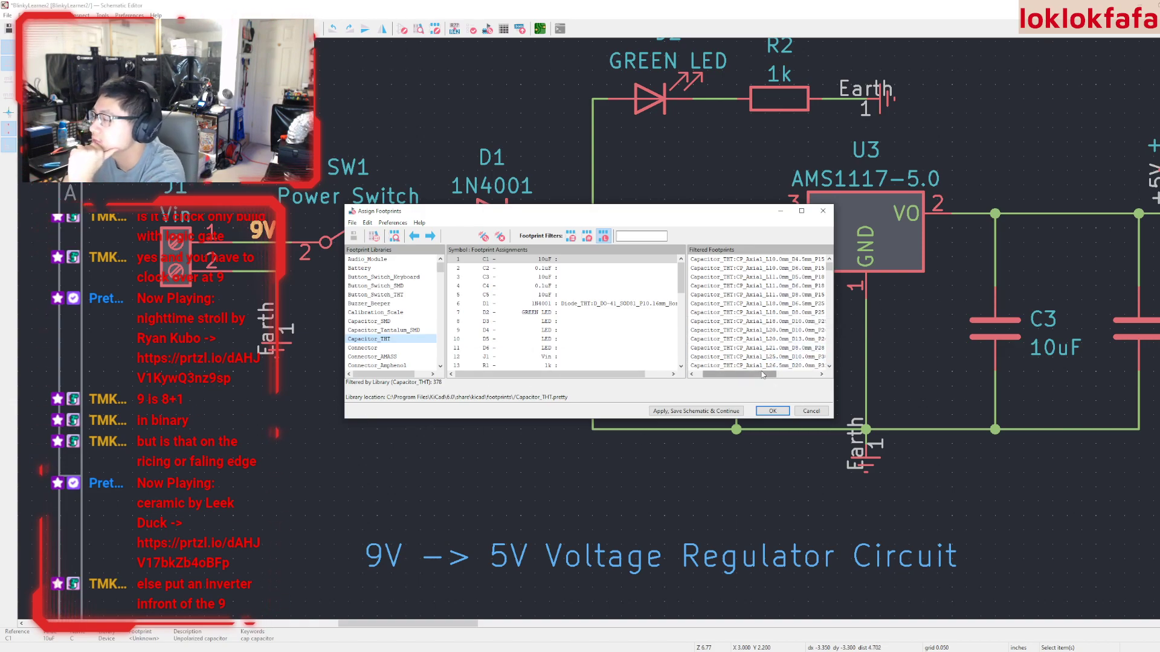
mouse_move(763, 374)
left_mouse_down()
mouse_move(788, 371)
mouse_move(756, 372)
left_mouse_up()
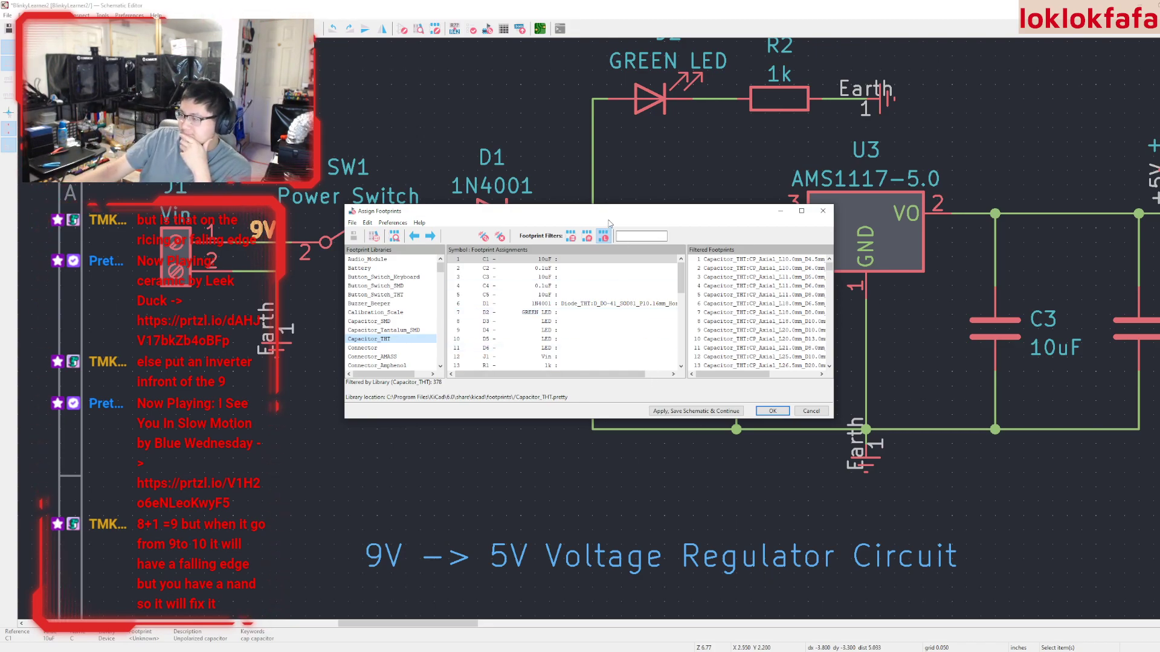
Move the footprint assignment window out of the way and review the schematic's circuits
left_click_drag(562, 211, 0, 338)
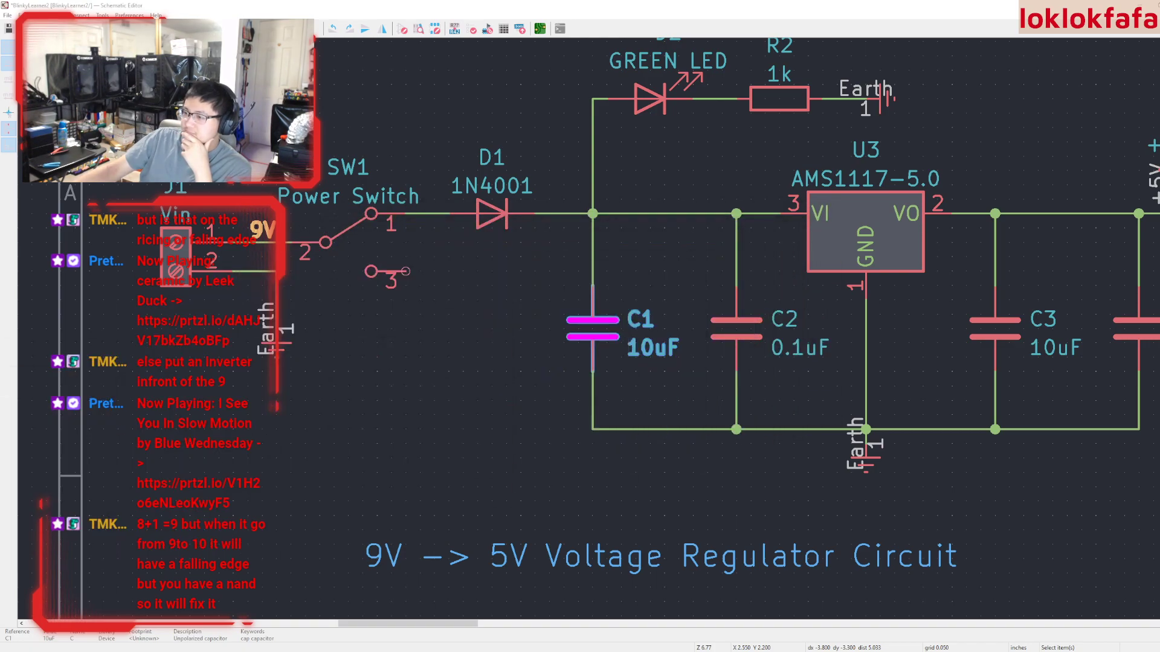
scroll(563, 398, "down", 5)
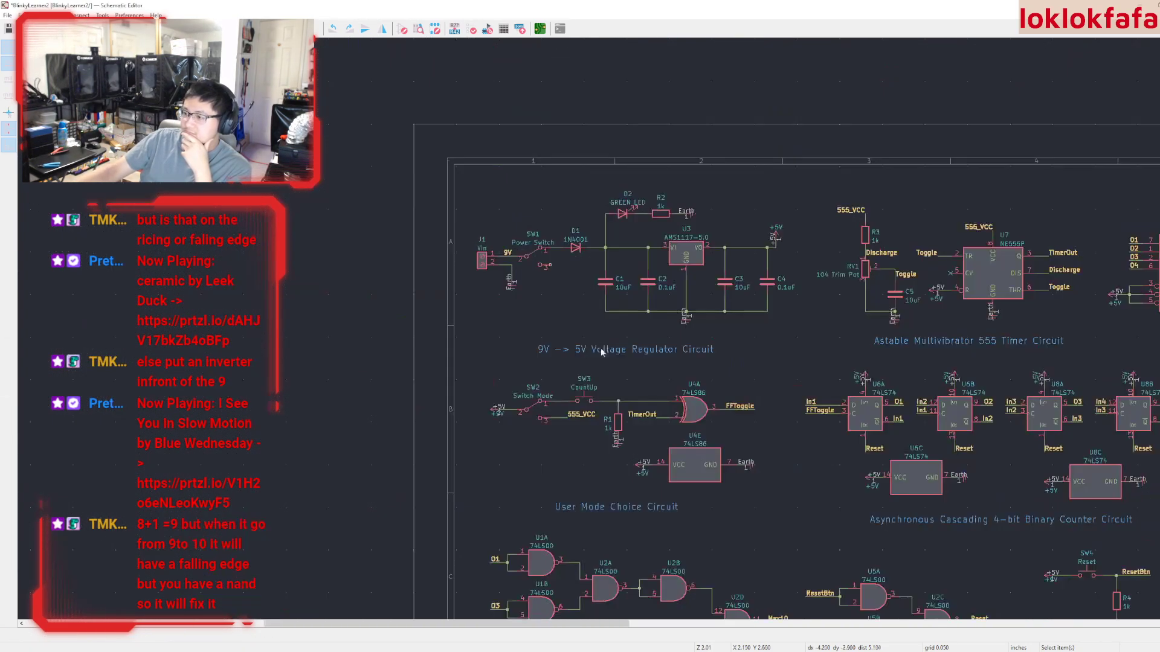
middle_click_drag(761, 514, 512, 434)
scroll(593, 335, "up", 2)
scroll(593, 329, "down", 2)
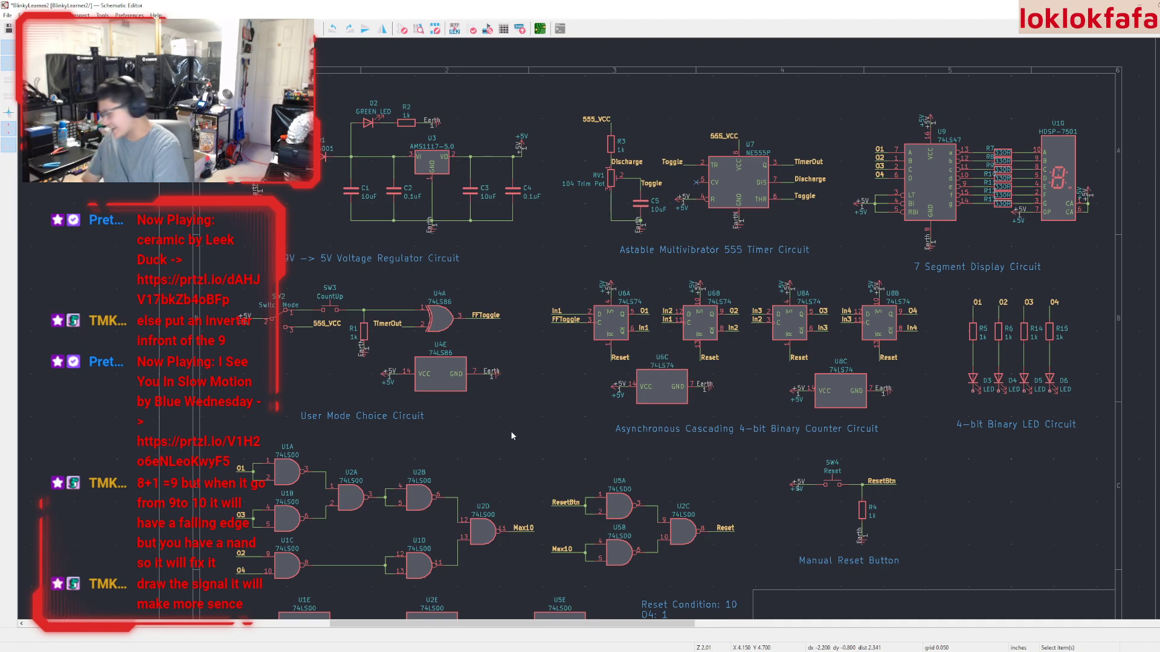
Bring the footprint assignment window back over the schematic and look through the axial and disc capacitor footprints
left_click_drag(0, 295, 561, 361)
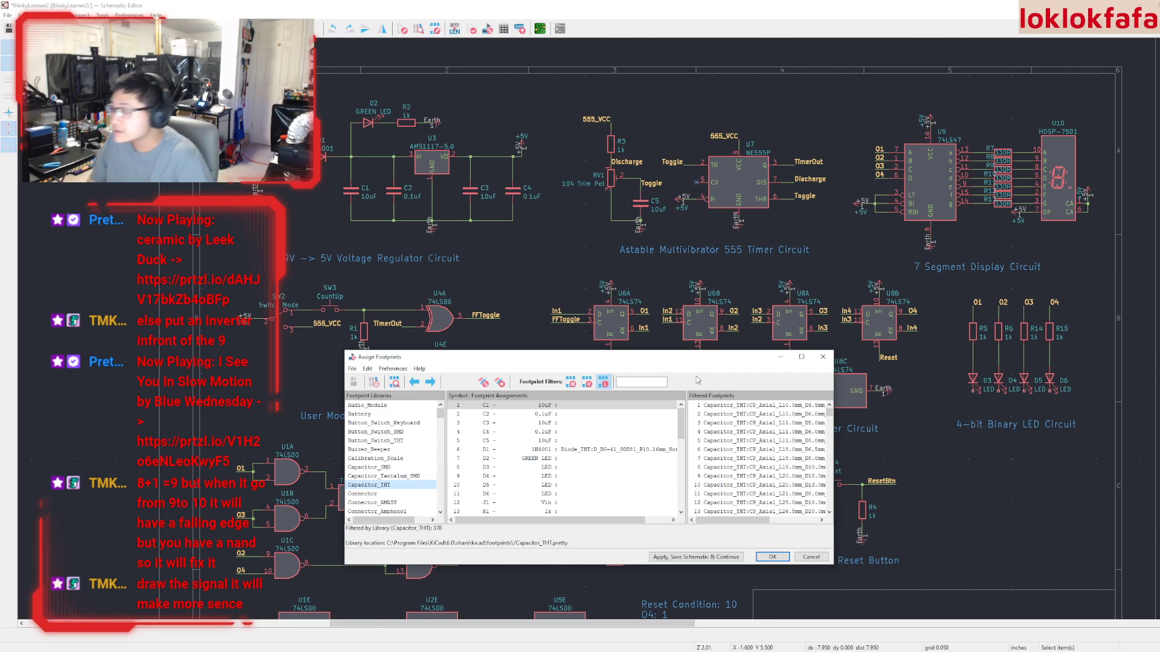
scroll(805, 444, "down", 3)
scroll(805, 444, "down", 20)
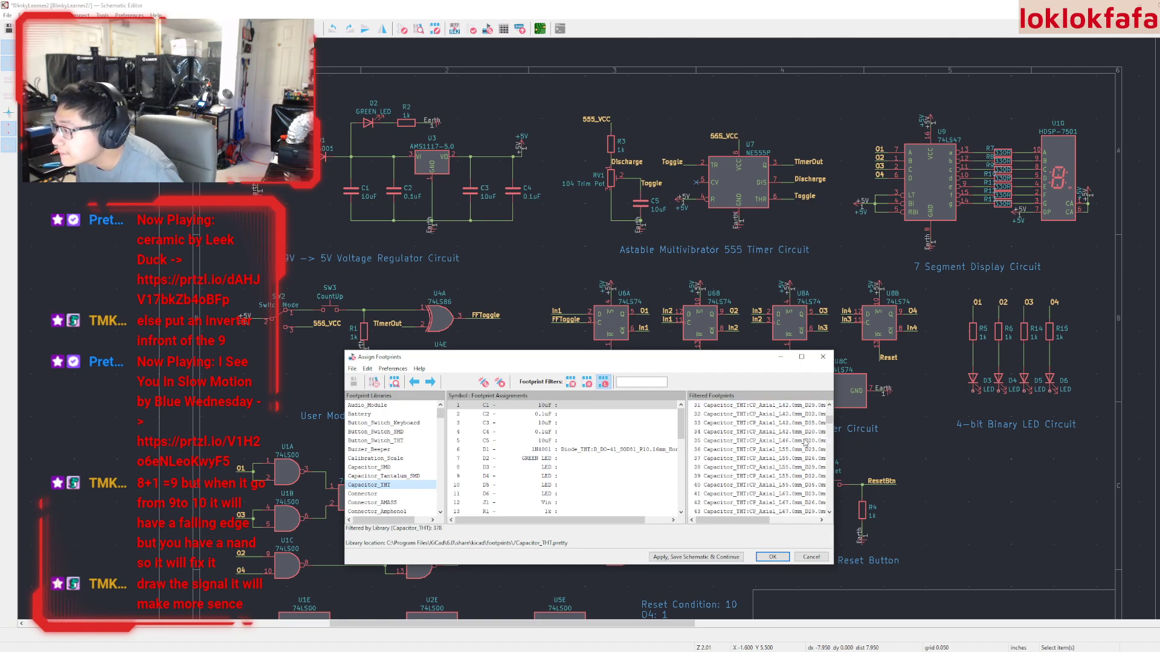
scroll(824, 444, "down", 19)
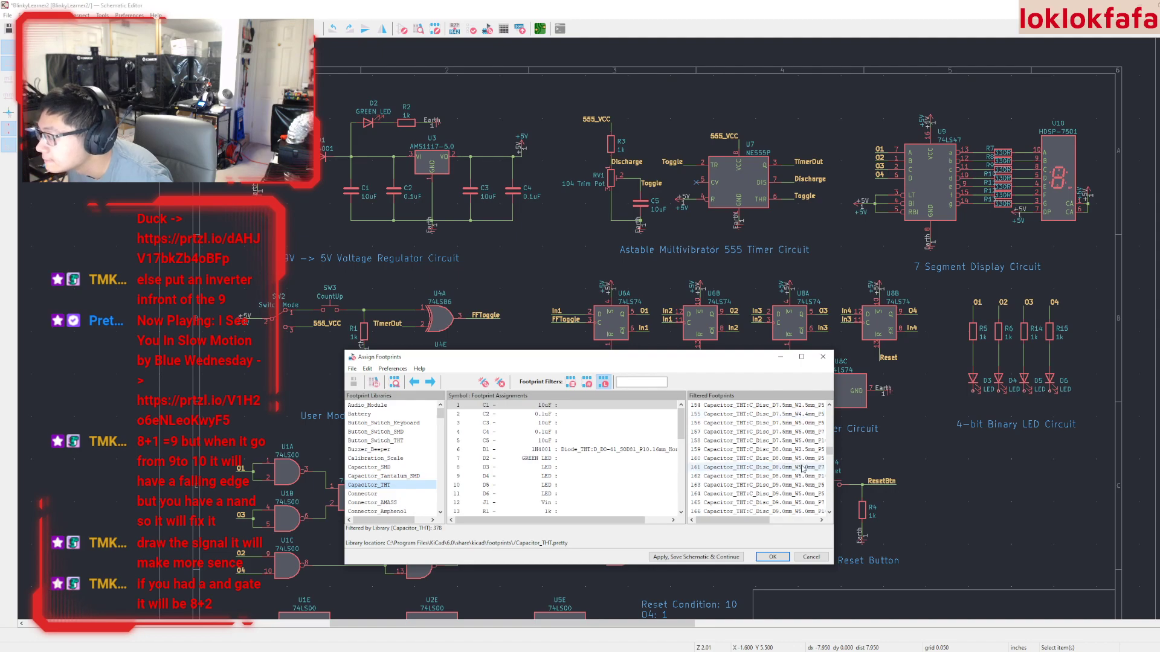
scroll(761, 489, "down", 1)
Filter the Capacitor_THT footprints by the text "7.0mm"
left_click(634, 382)
type("7")
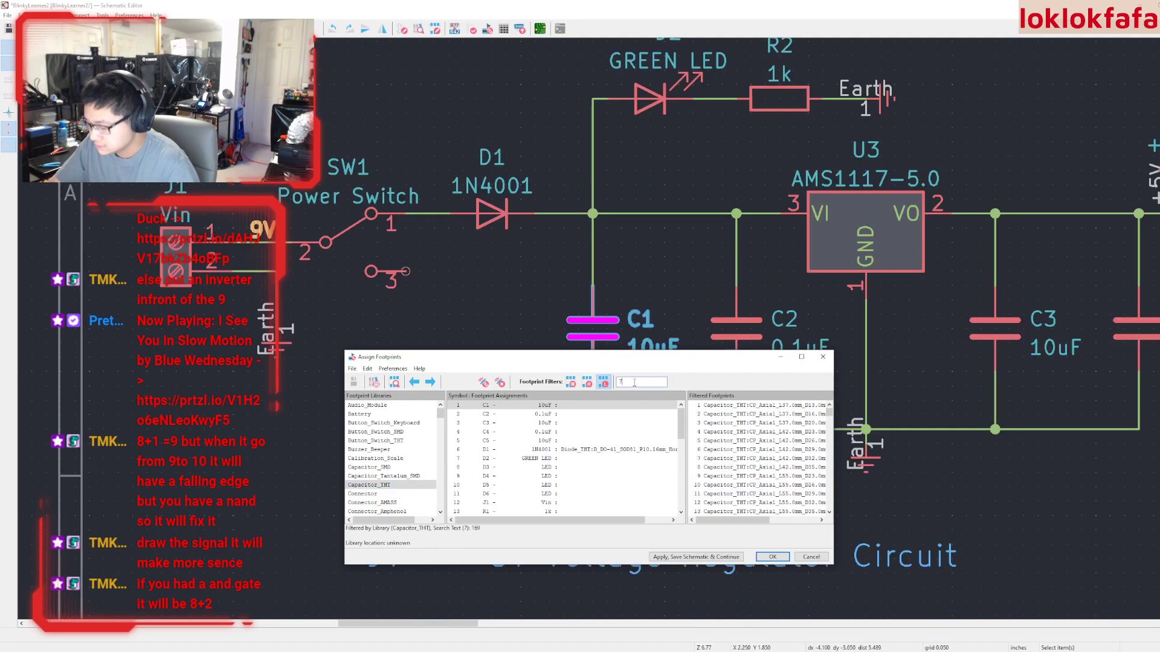
type(".0mm")
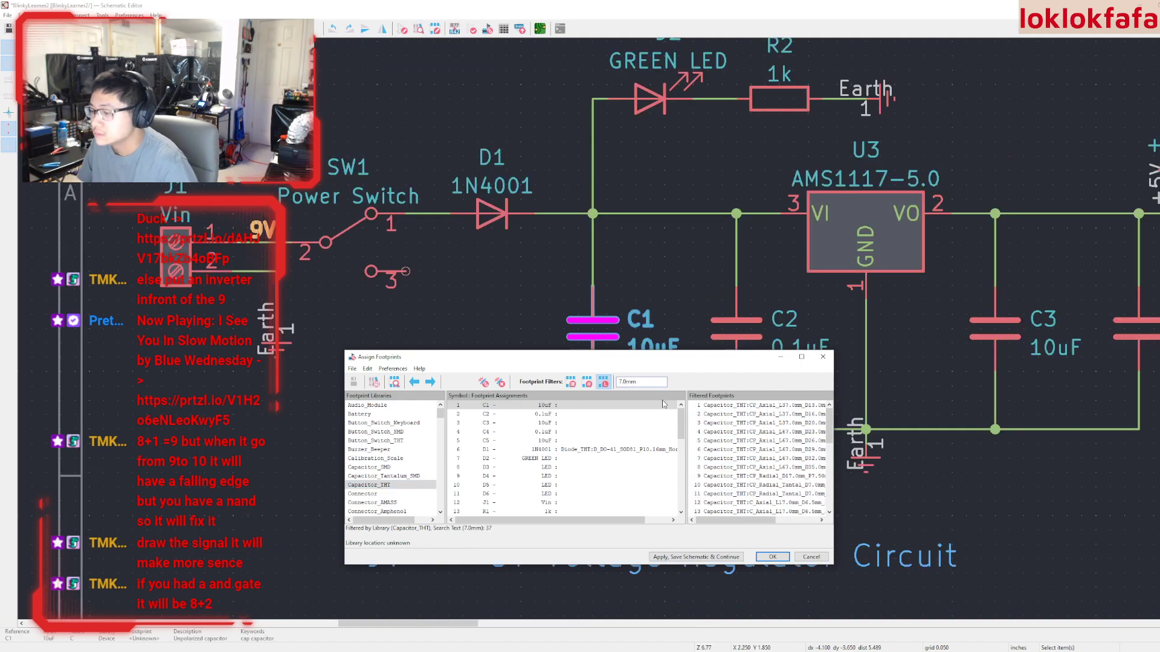
scroll(776, 462, "down", 1)
scroll(776, 462, "up", 1)
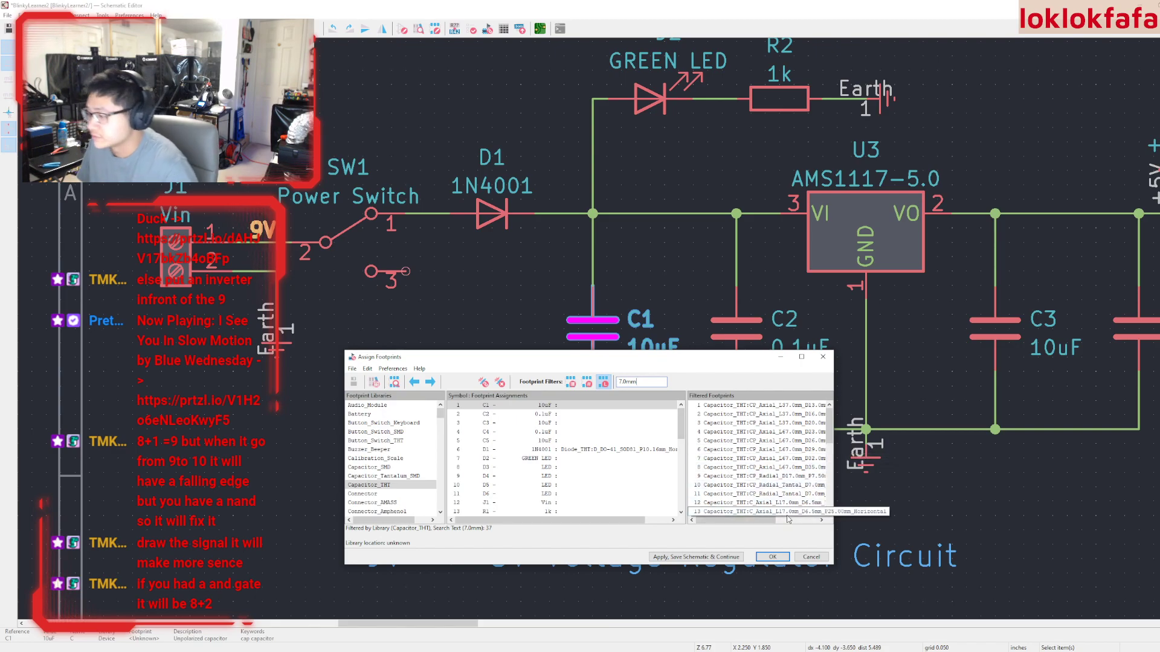
Widen the footprint assignment window and its filtered footprint list to read full names, and look through the 7.0mm capacitors
left_click_drag(766, 520, 770, 520)
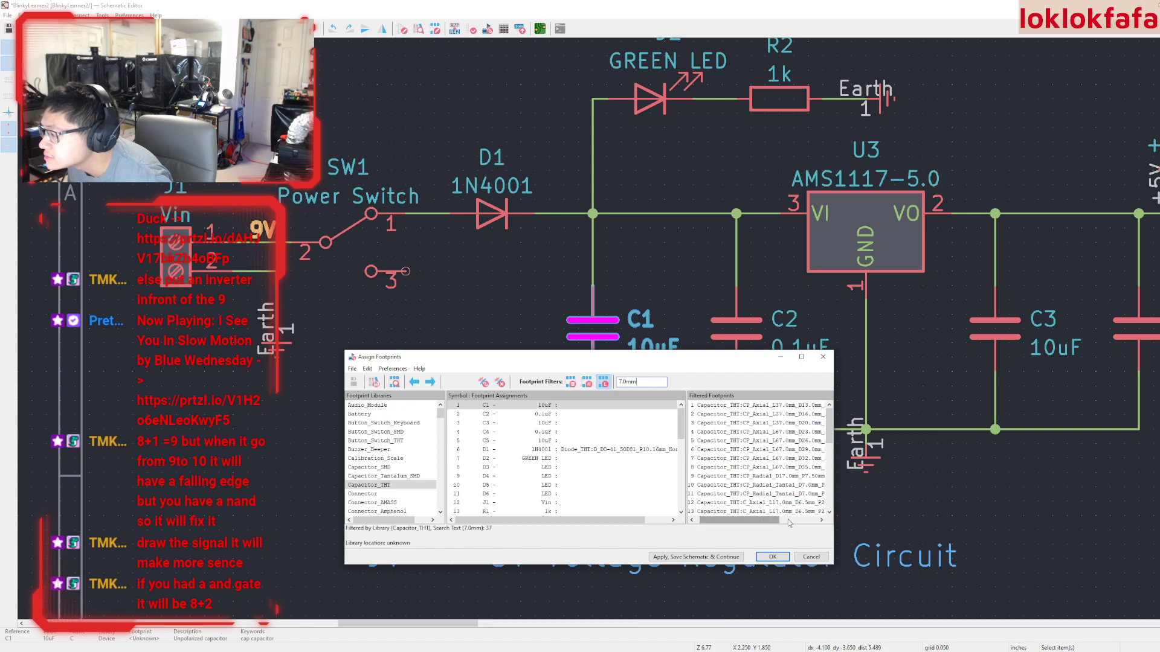
left_click_drag(836, 503, 915, 503)
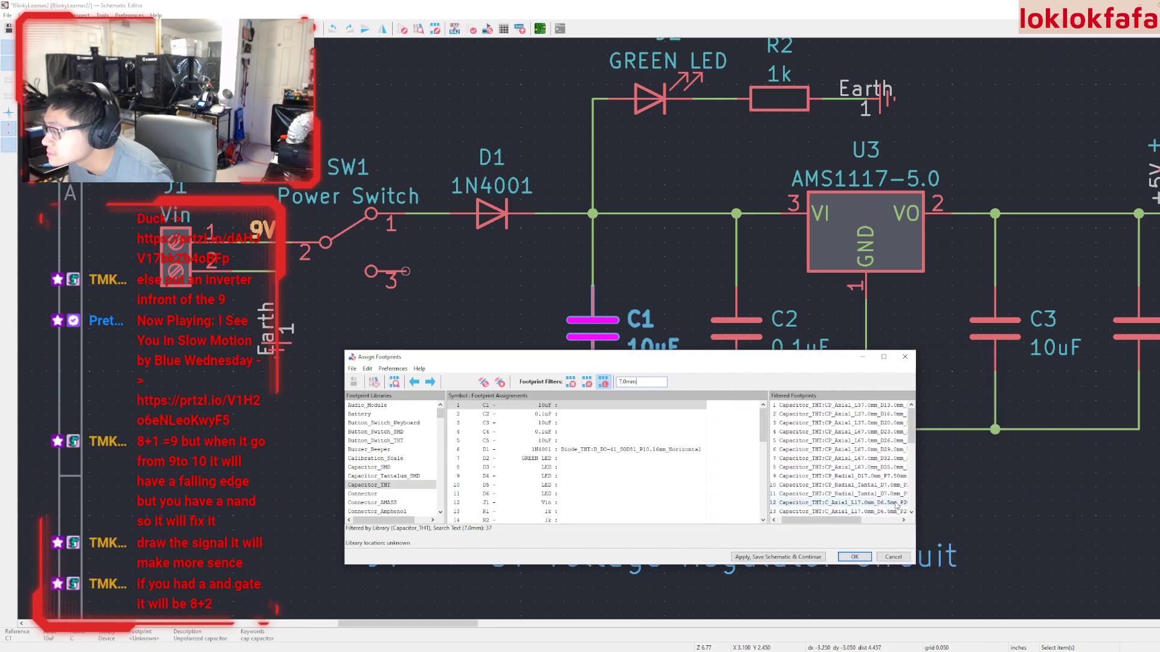
left_click_drag(772, 491, 604, 490)
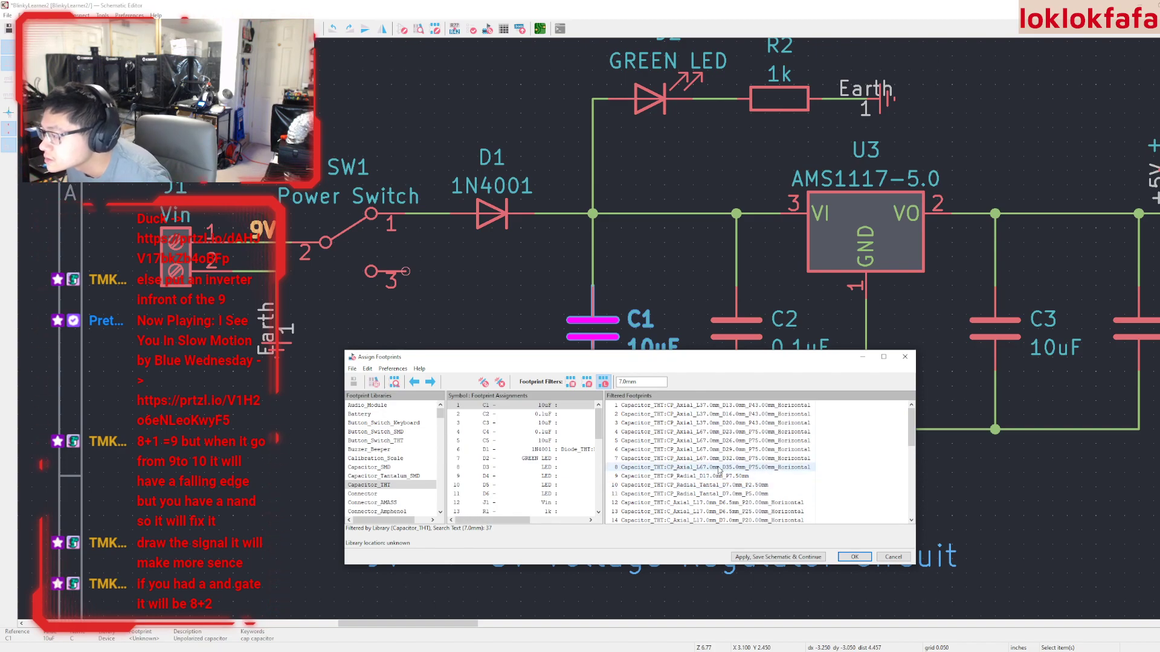
scroll(723, 471, "down", 1)
scroll(724, 471, "down", 5)
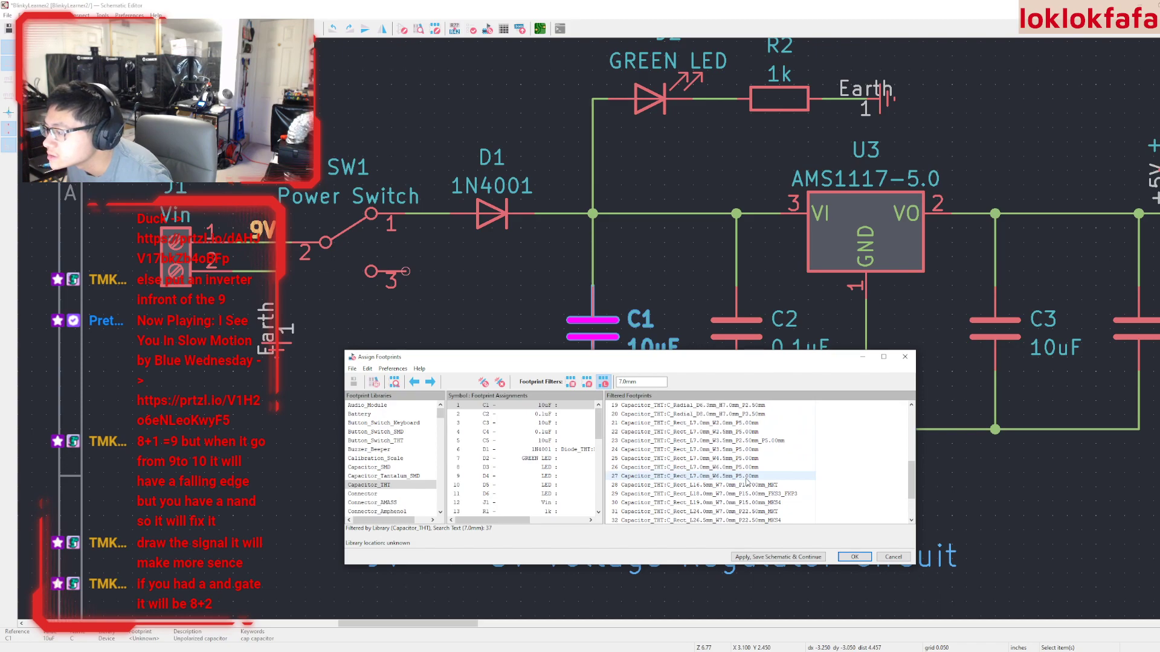
Save the schematic and assign the footprint Capacitor_THT:C_Radial_D4.0mm_H7.0mm_P1.50mm to capacitor C1
key("ctrl+s")
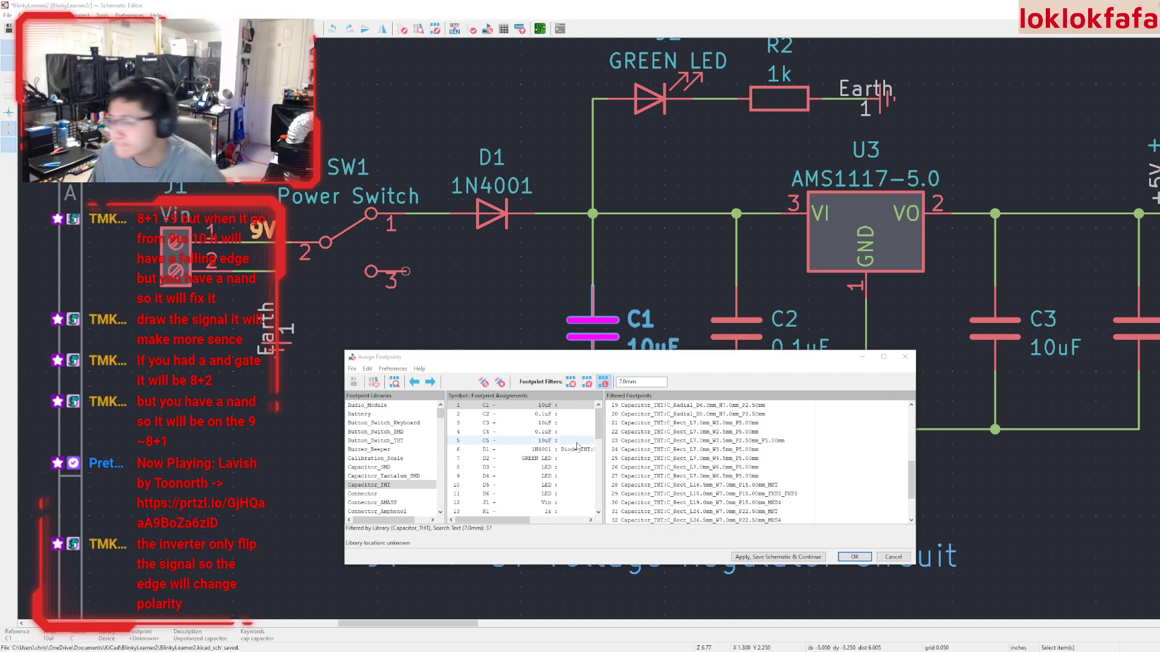
scroll(767, 454, "up", 2)
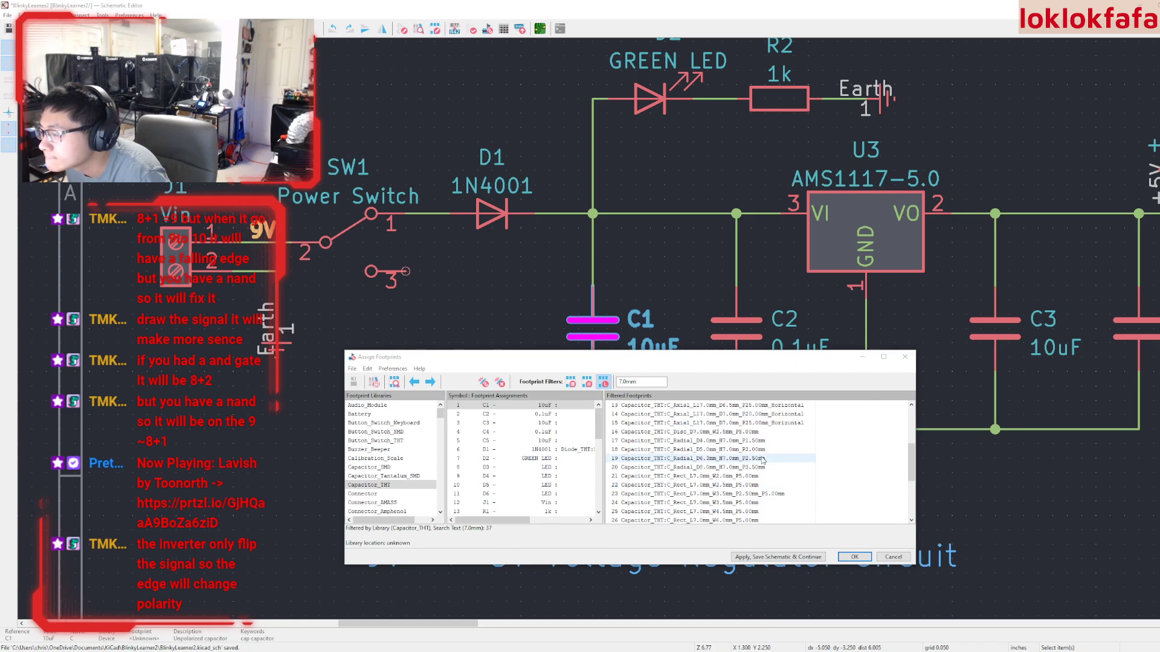
left_click(748, 441)
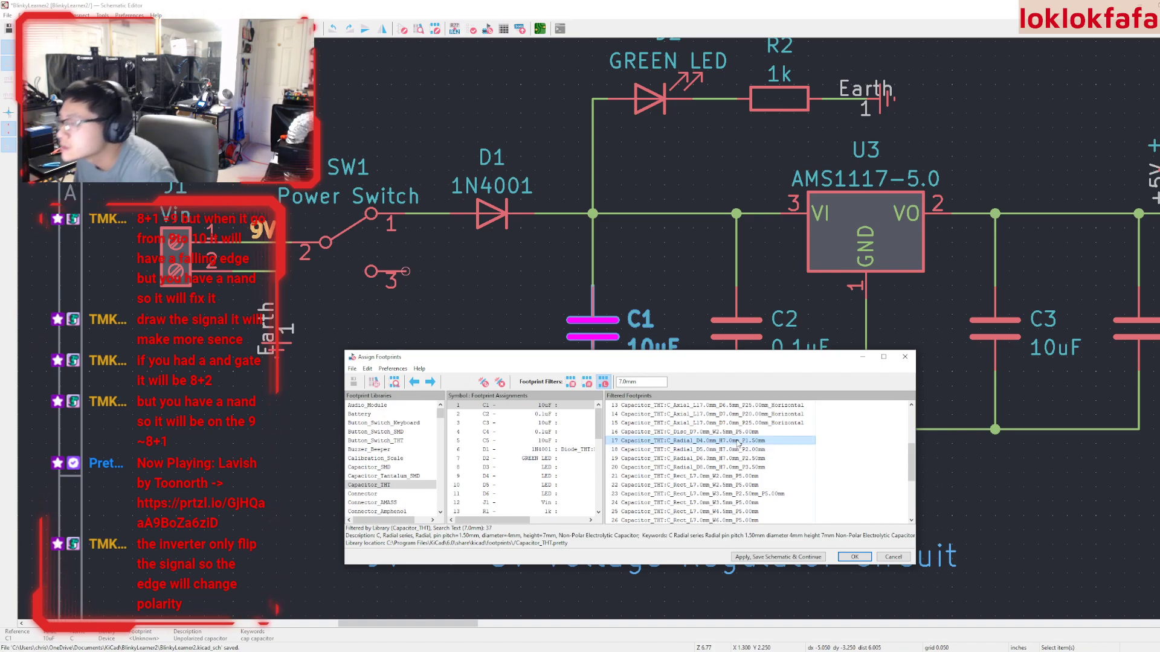
left_click(854, 557)
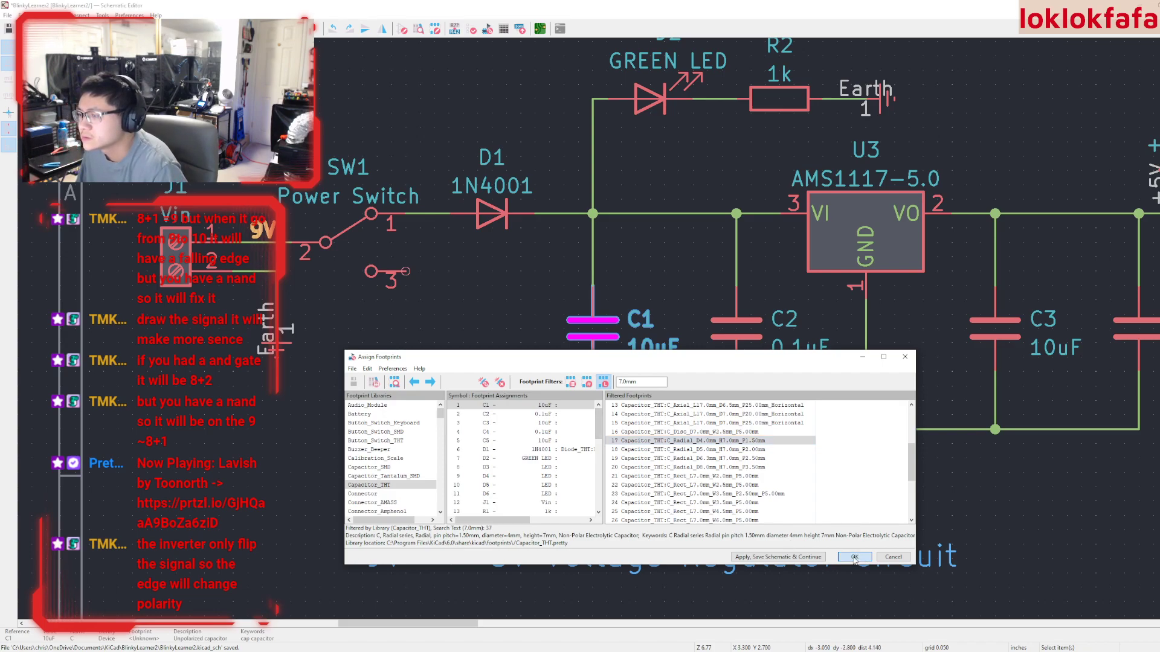
double_click(771, 441)
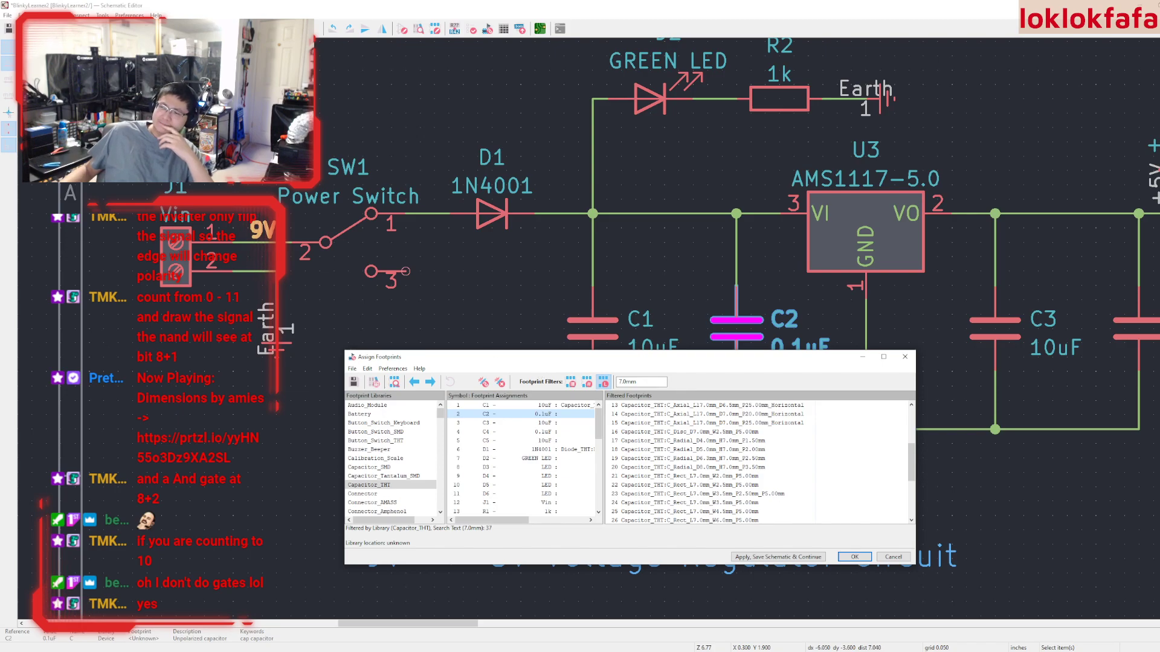
Leave footprint assignment and examine the 74LS74 counter stages, their Reset connections, and the reset NAND gate logic
key("Escape")
scroll(592, 327, "down", 6)
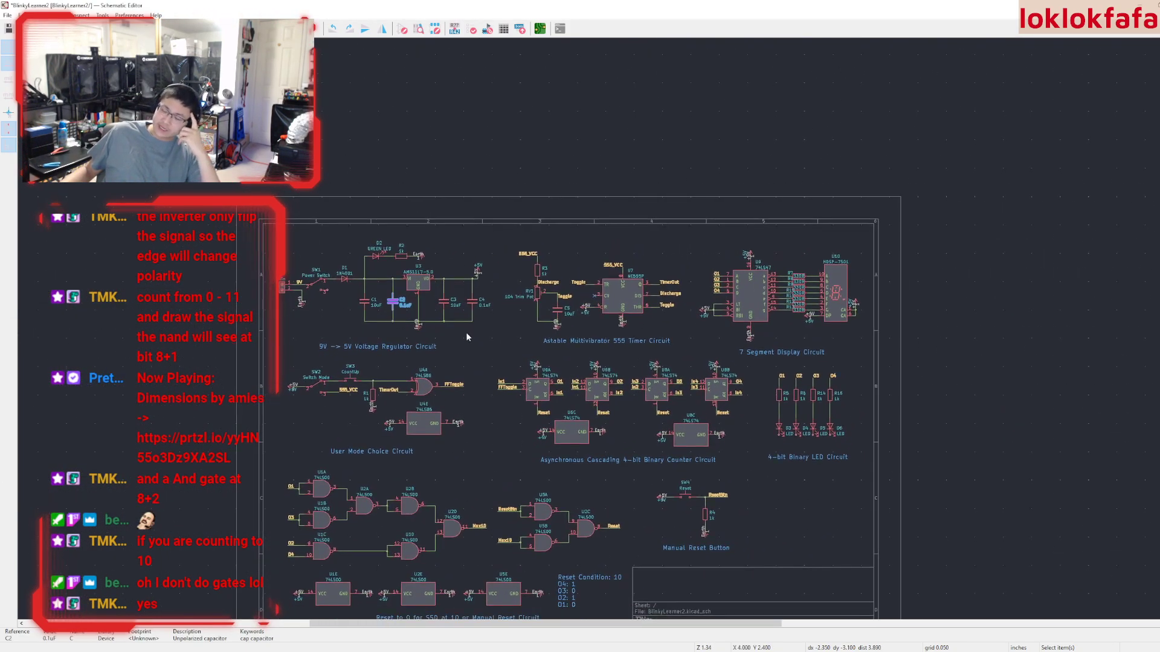
scroll(502, 366, "up", 3)
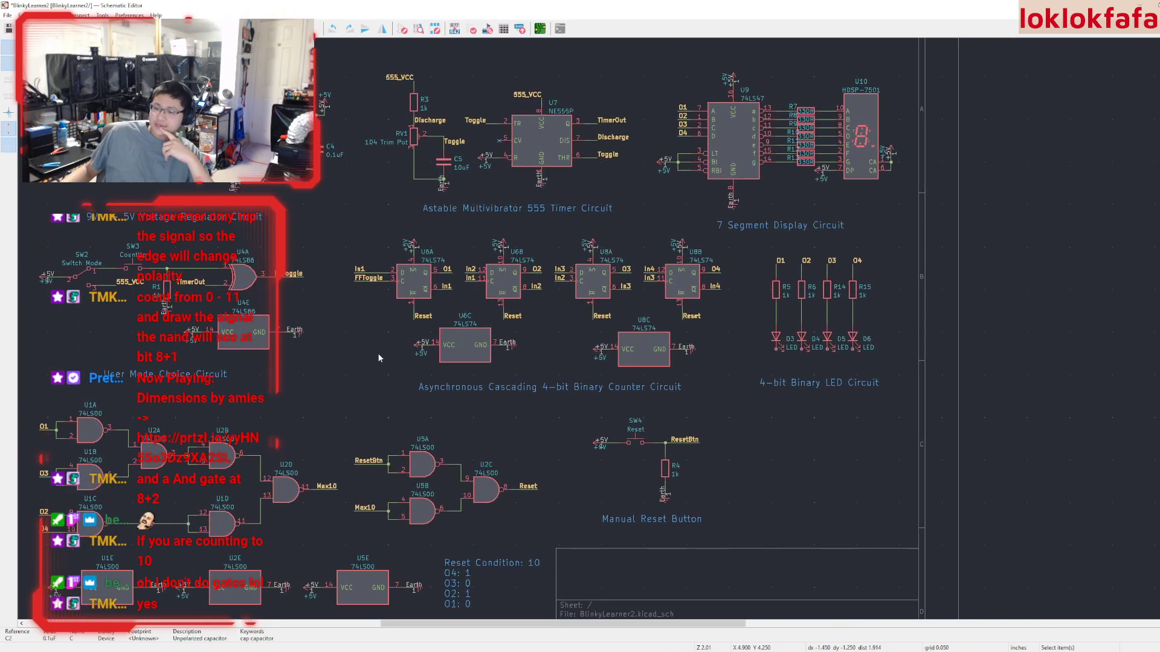
middle_click_drag(378, 353, 406, 363)
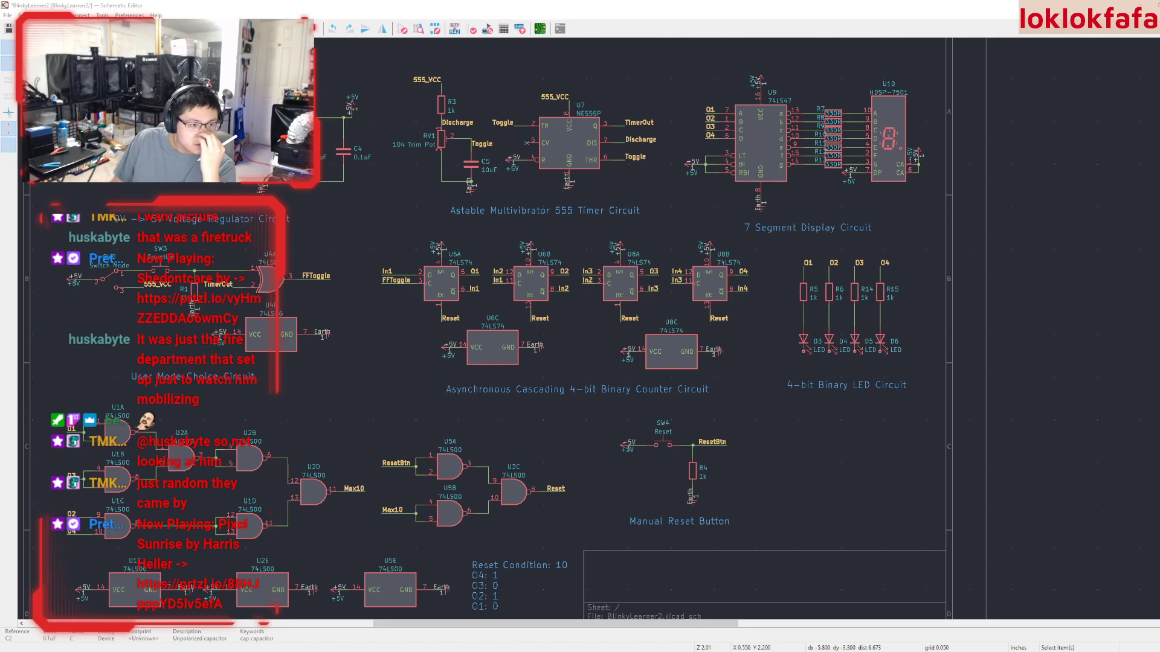
scroll(487, 270, "up", 5)
scroll(591, 331, "up", 2)
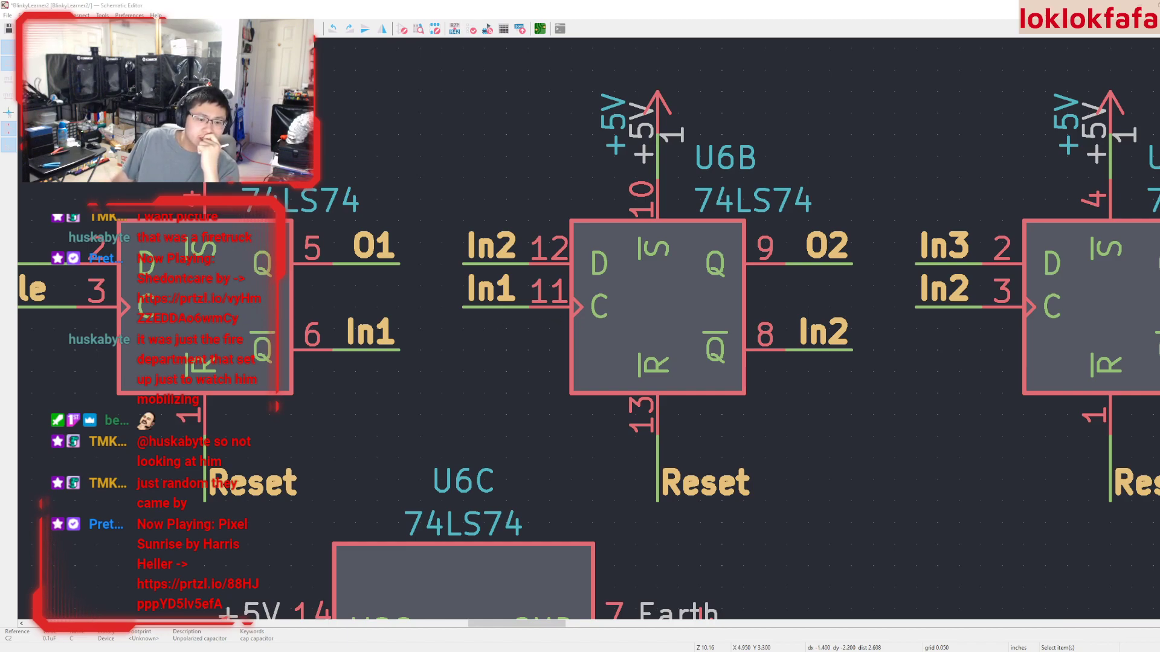
scroll(560, 290, "down", 5)
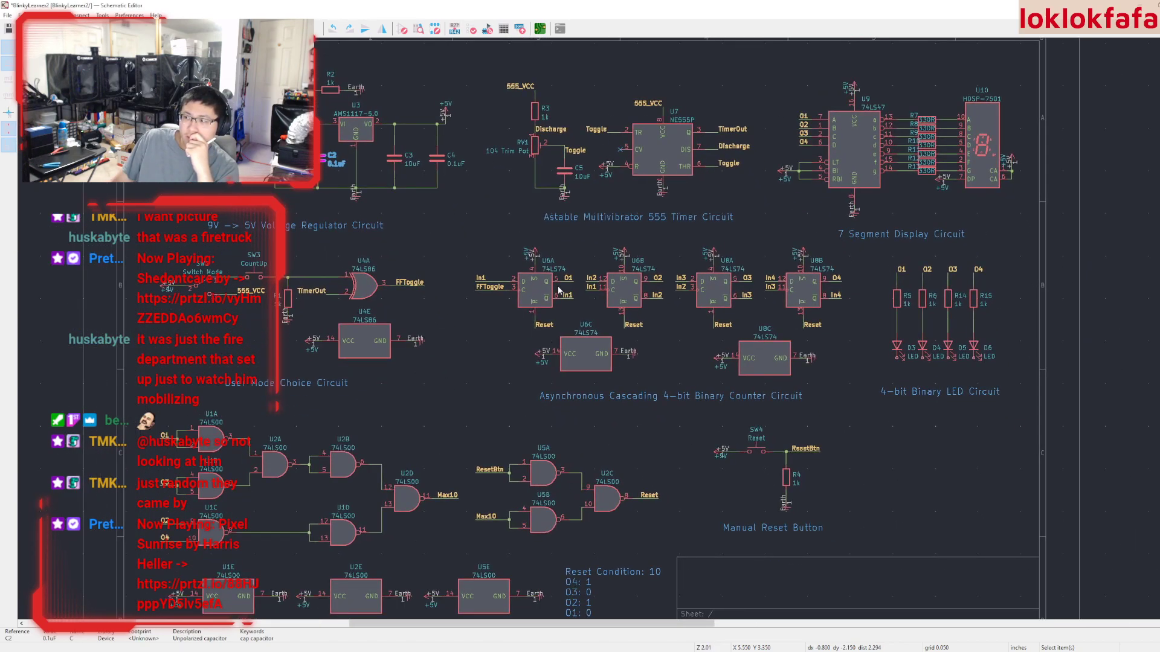
middle_click_drag(559, 287, 556, 289)
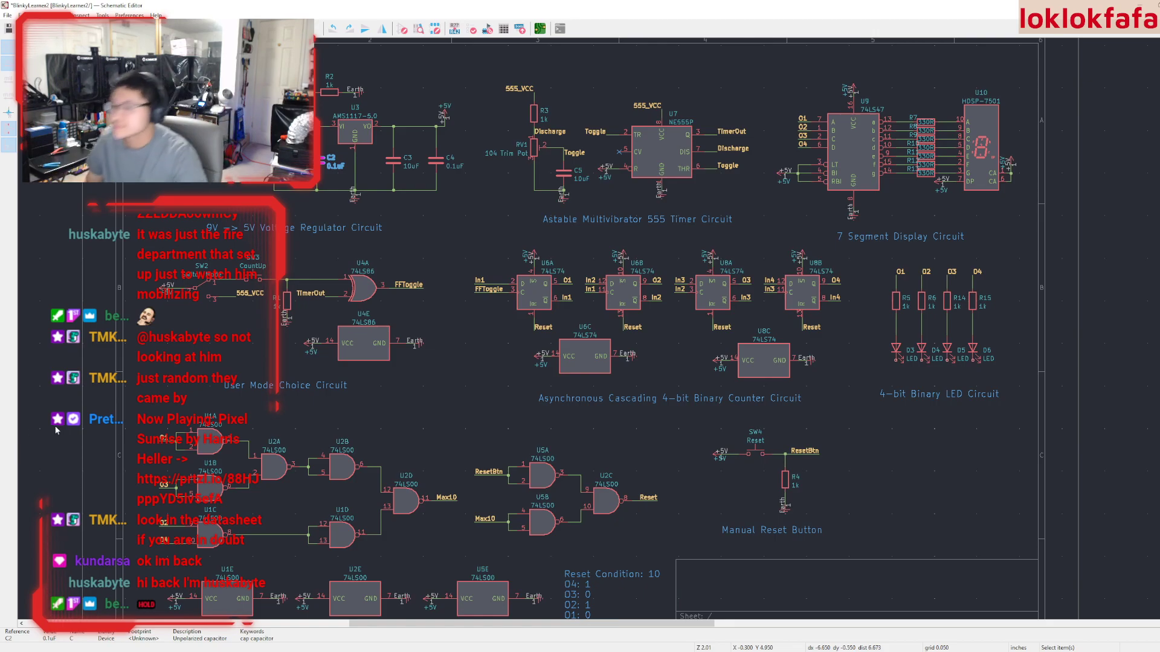
scroll(515, 429, "up", 1)
middle_click_drag(514, 430, 604, 347)
scroll(640, 296, "down", 1)
scroll(640, 296, "up", 1)
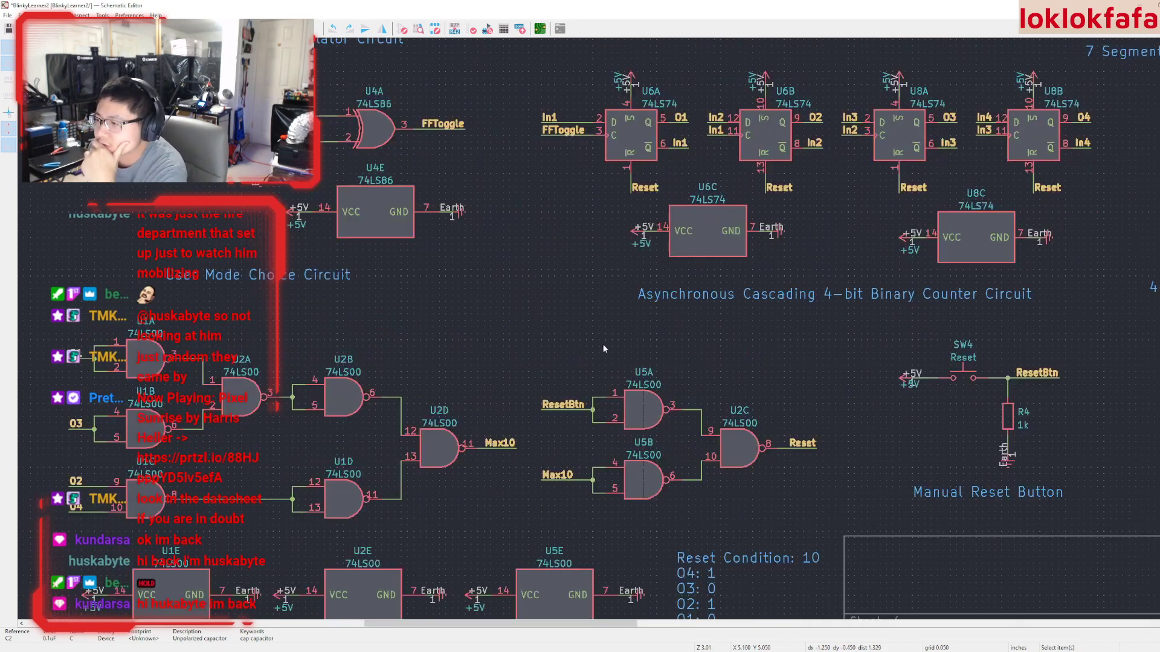
Move the whole Max10 NAND gate chain, with its output-bit labels, outside the sheet border beside the reset circuit
scroll(607, 352, "down", 3)
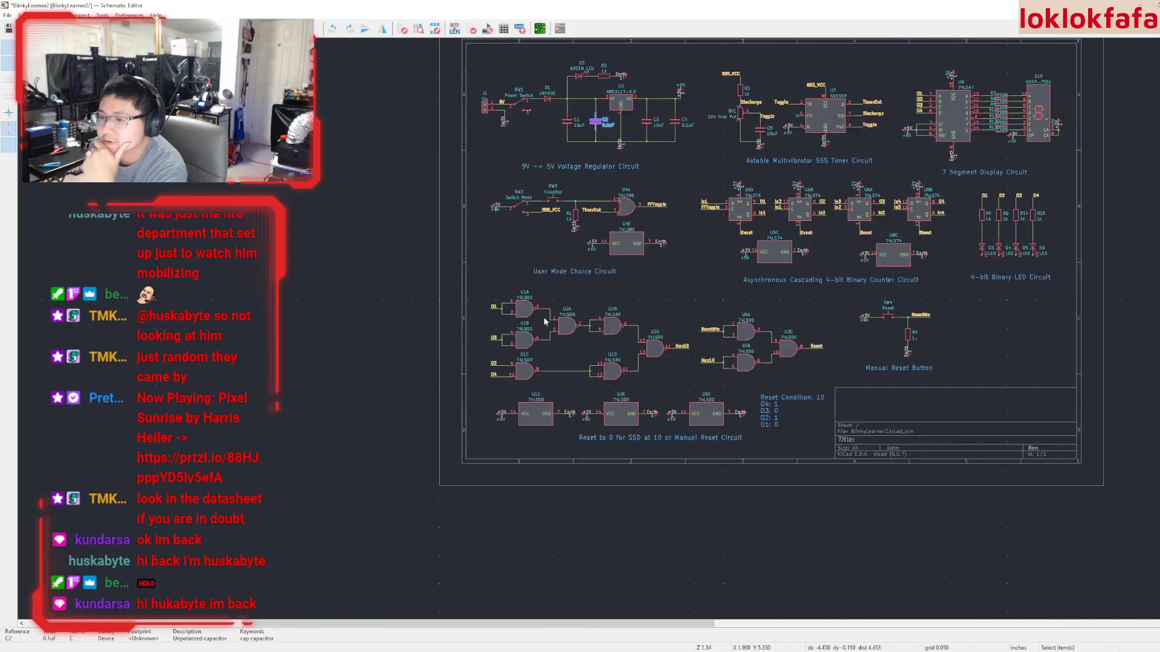
left_click_drag(474, 282, 707, 392)
left_click_drag(603, 373, 296, 390)
left_click(700, 334)
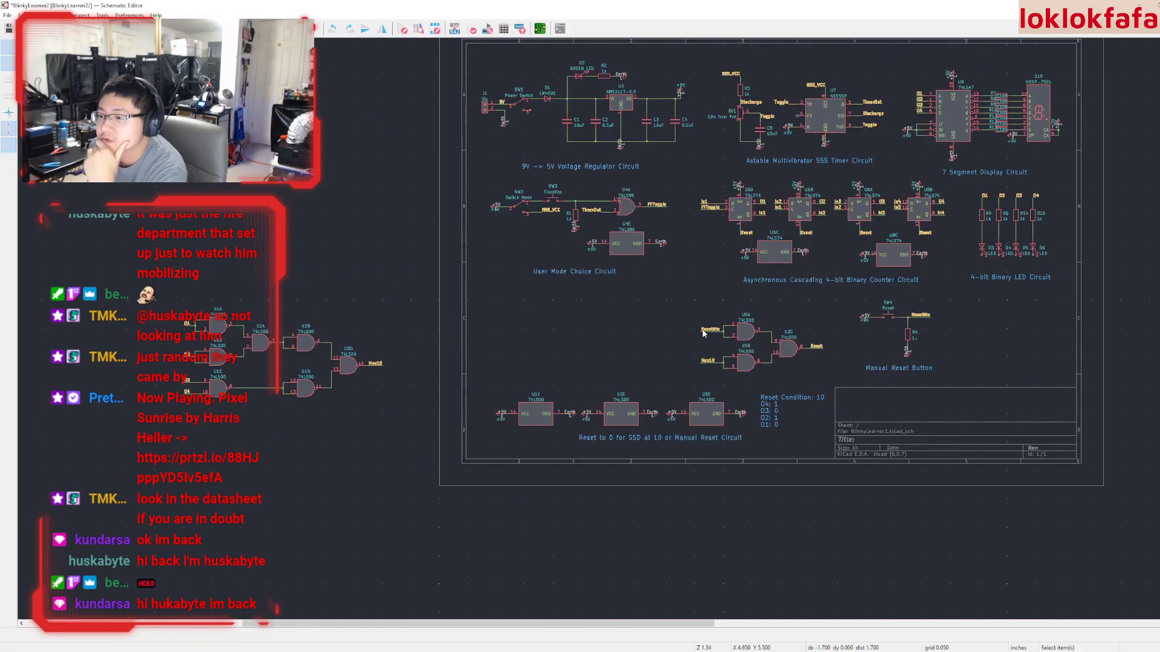
Delete the Max10 label at U5B and the wires that tie U5B's two inputs together
scroll(724, 305, "up", 1)
middle_click_drag(724, 305, 468, 351)
scroll(468, 354, "up", 3)
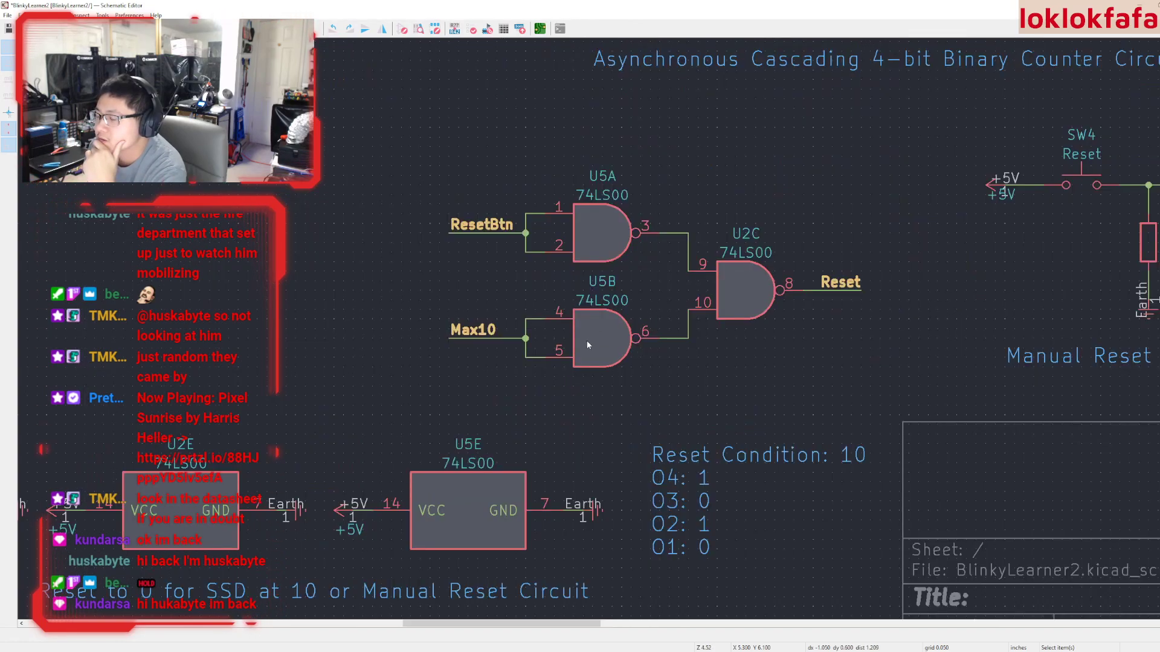
scroll(586, 342, "down", 3)
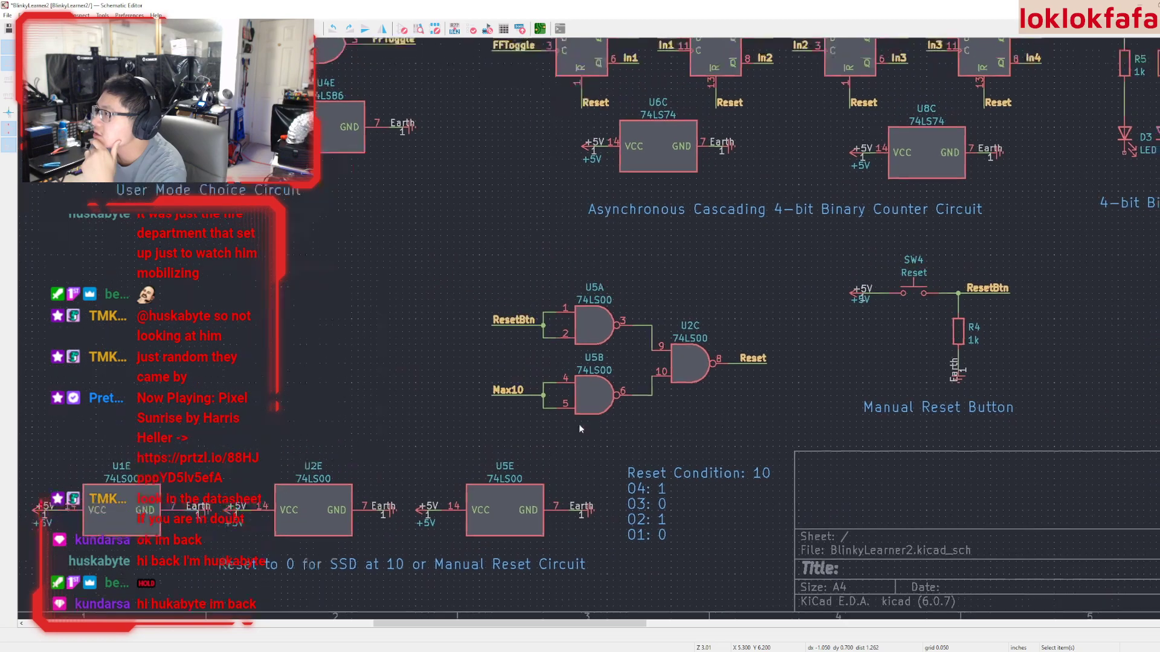
middle_click_drag(592, 328, 595, 428)
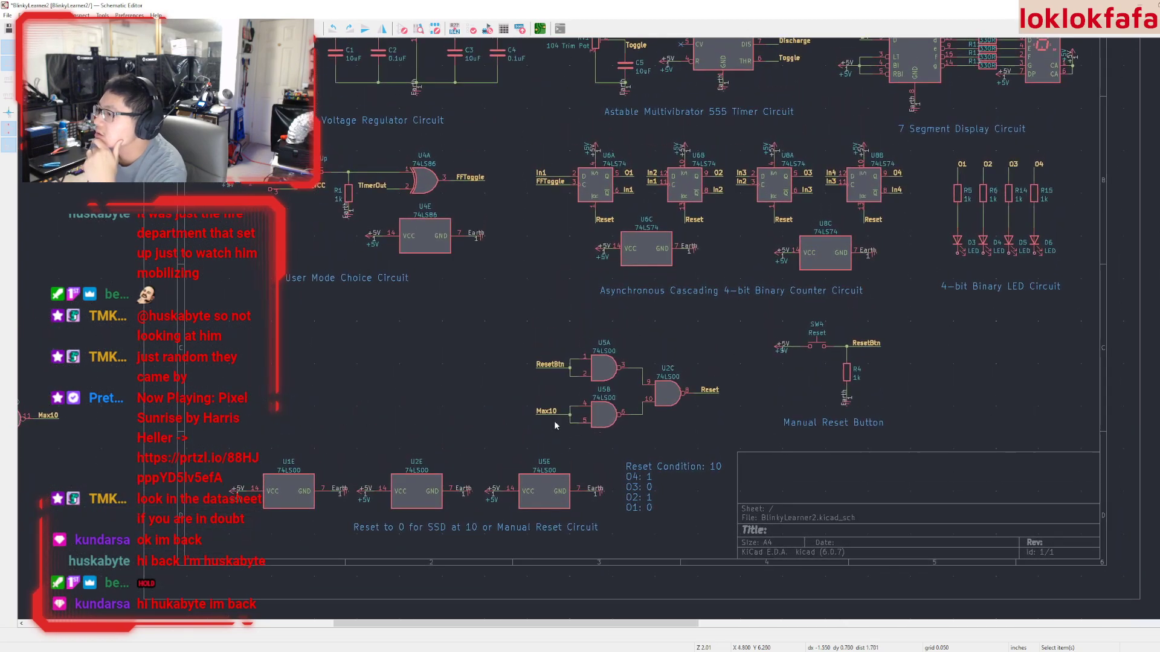
scroll(551, 417, "up", 1)
left_click(594, 328)
key("Delete")
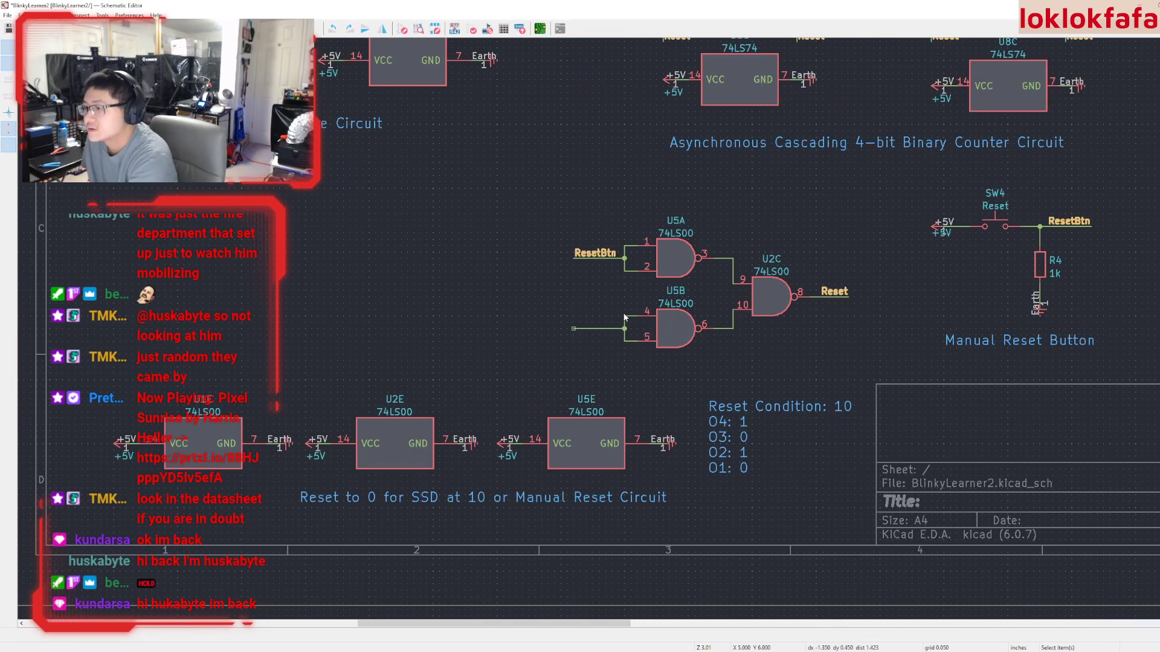
left_click(623, 326)
key("Delete")
key("Delete")
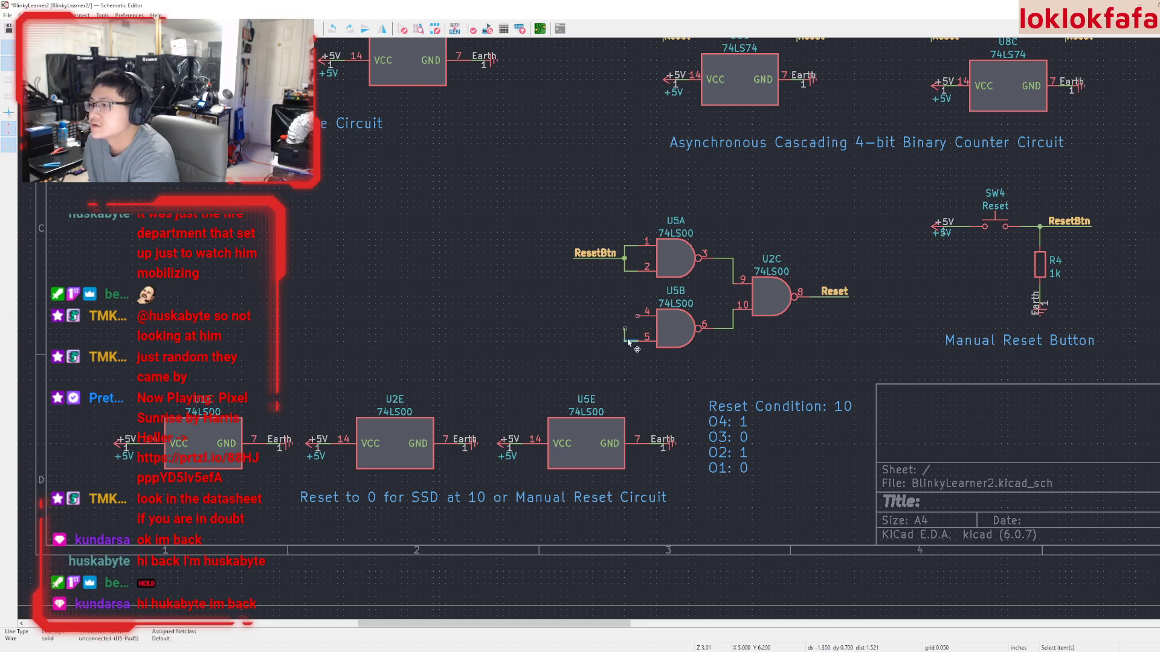
middle_click_drag(625, 328, 629, 338)
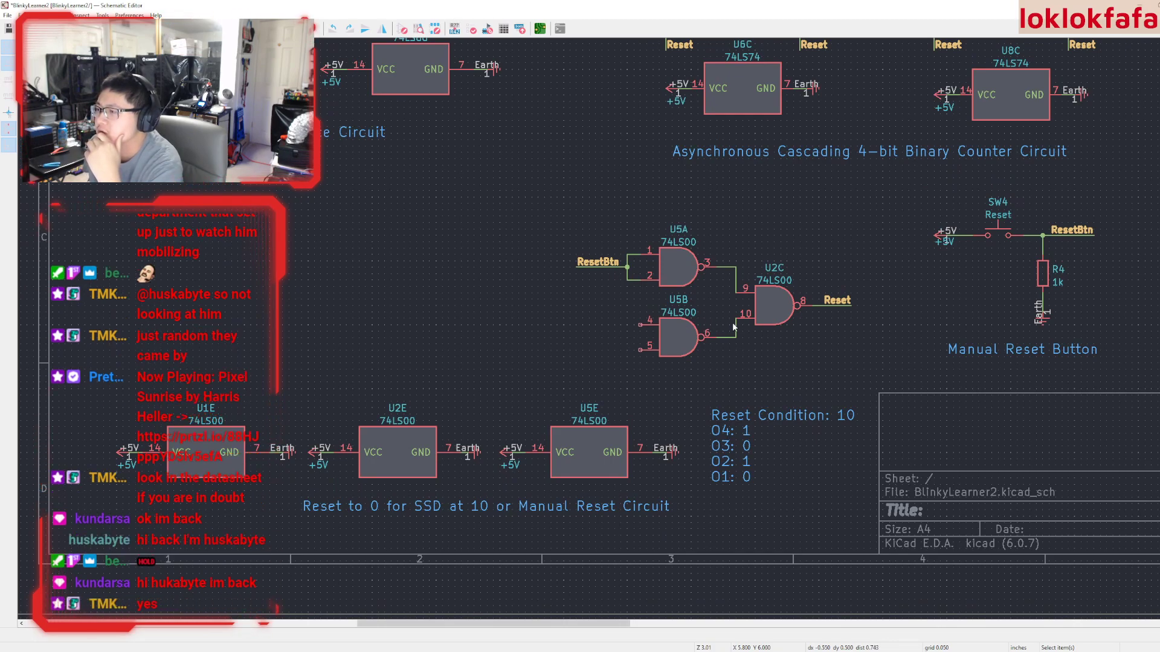
Draw a separate horizontal input wire from each of U5B's pins 4 and 5
left_click(641, 326)
double_click(577, 325)
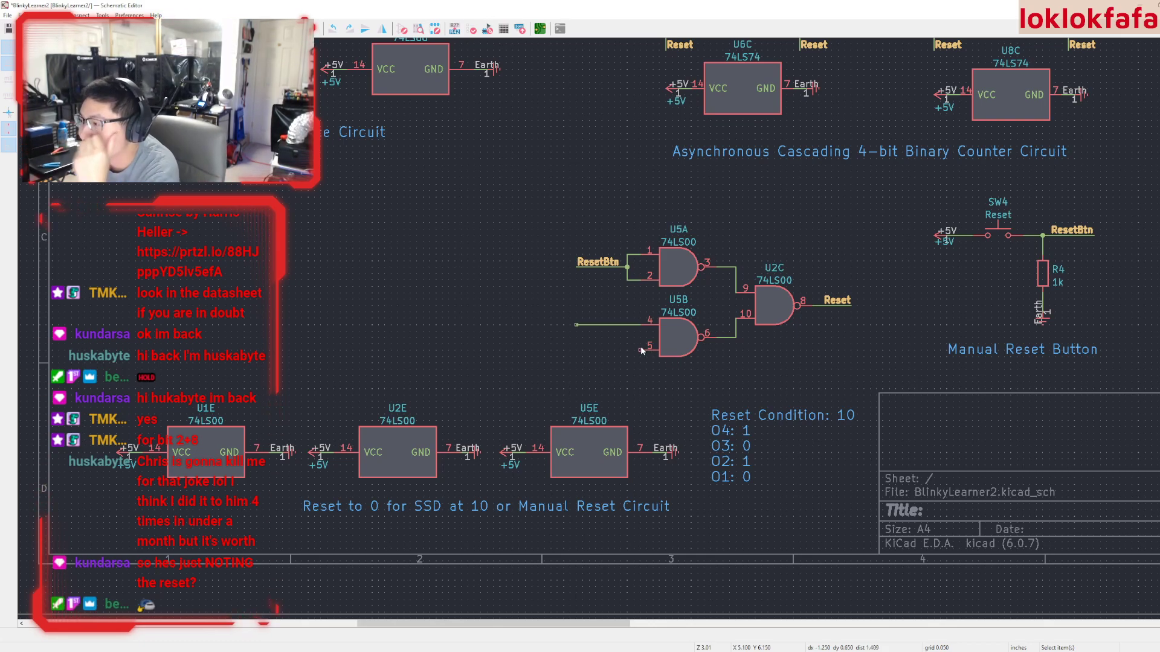
left_click(642, 350)
double_click(576, 350)
Duplicate the ResetBtn label onto the free ends of both U5B input wires
scroll(647, 360, "up", 2)
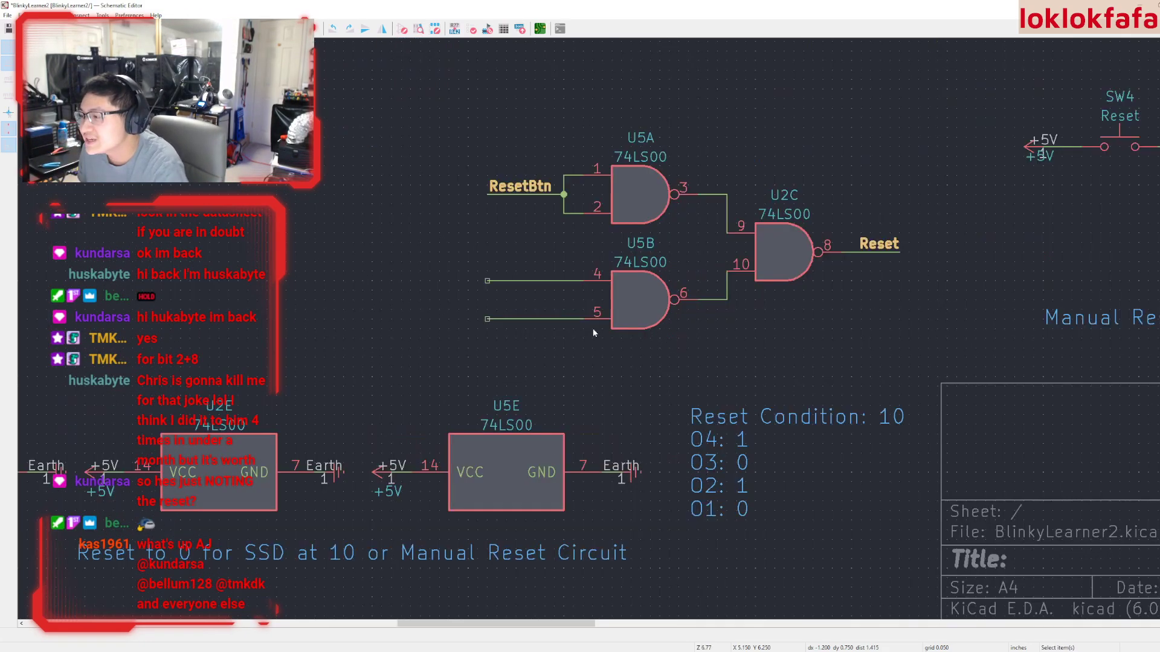
middle_click_drag(593, 328, 589, 445)
left_click(527, 316)
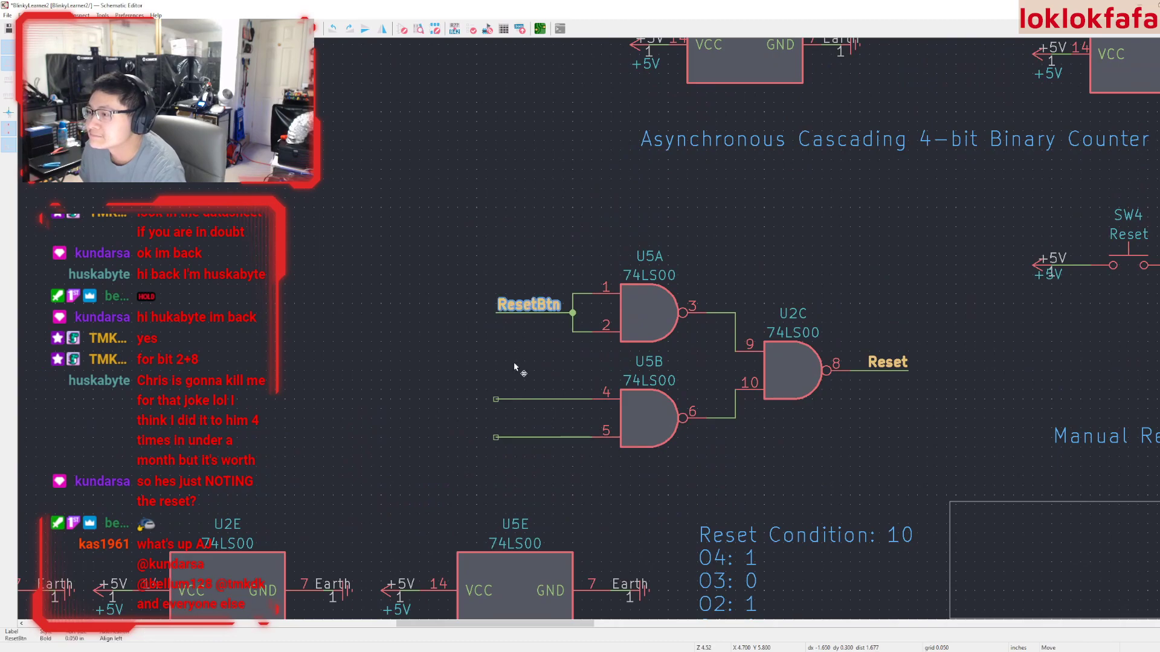
key("ctrl+d")
left_click(495, 399)
key("ctrl+d")
left_click(490, 438)
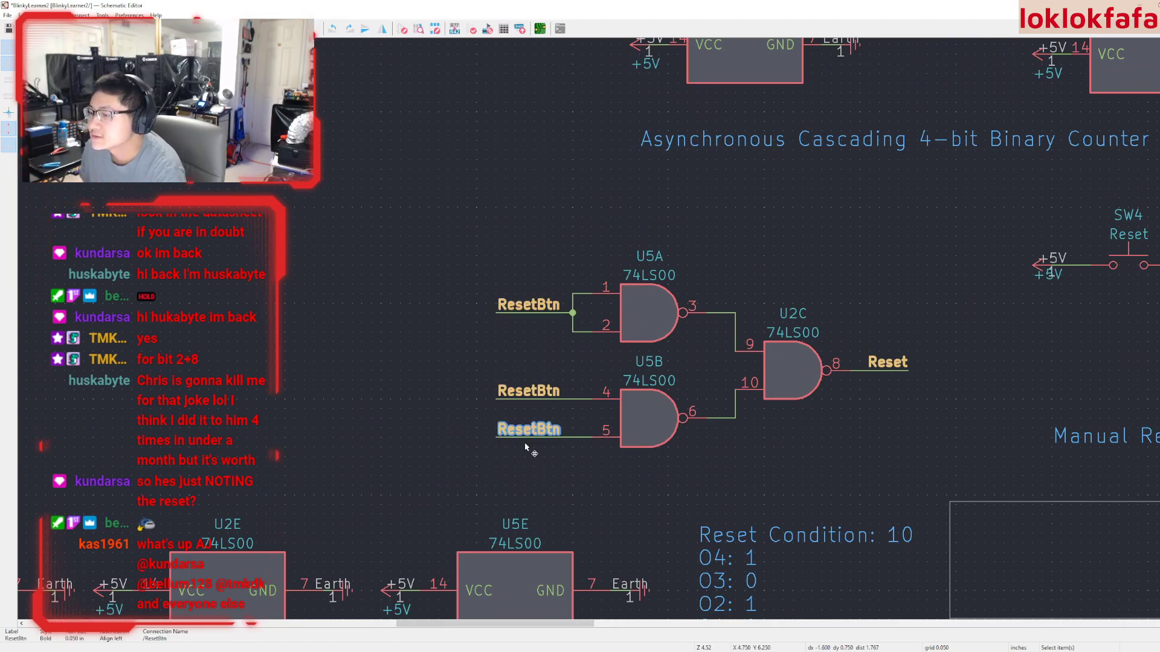
Rename the duplicated label on U5B pin 4 to O1 and the one on pin 5 to O3
scroll(492, 438, "down", 5)
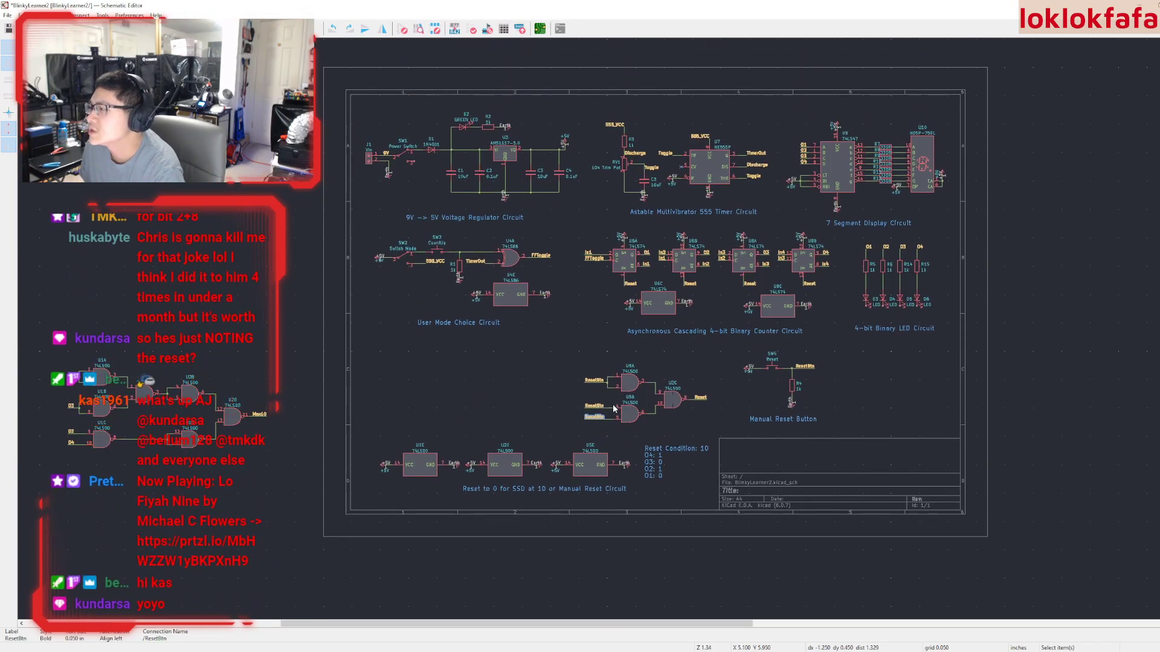
scroll(570, 322, "up", 3)
left_click(570, 335)
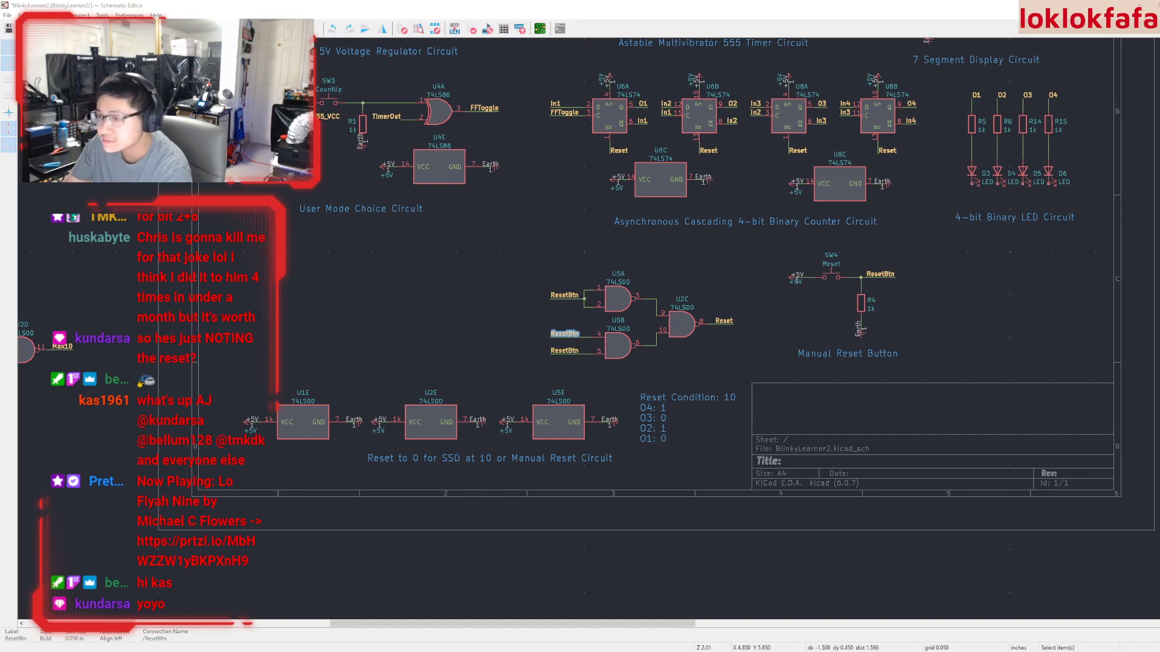
type("O1")
key("Return")
left_click(571, 351)
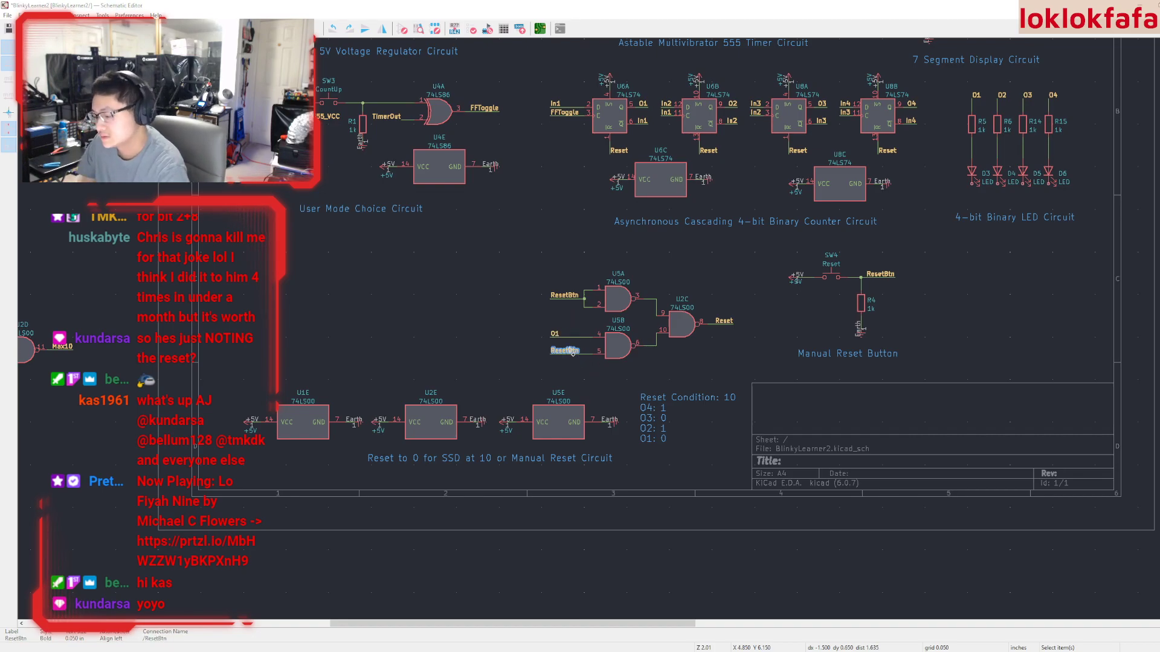
type("O3")
key("Return")
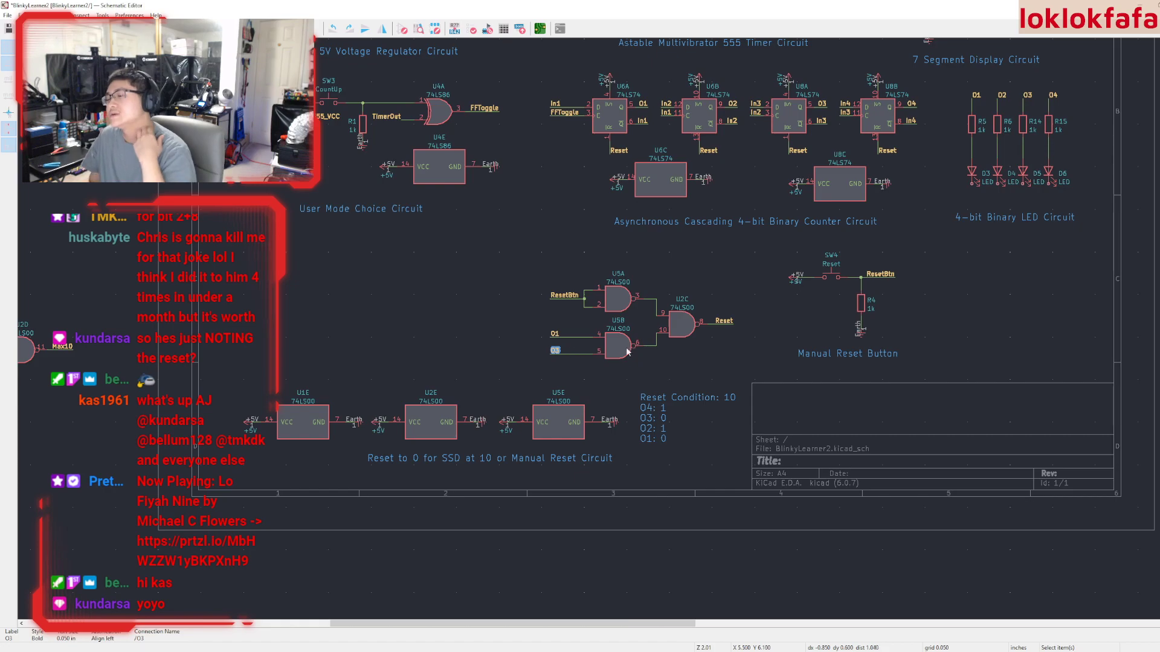
Bring the O1 and O3 labels closer to U5B, shortening their input wires to equal length
scroll(604, 338, "up", 3)
middle_click_drag(642, 393, 646, 410)
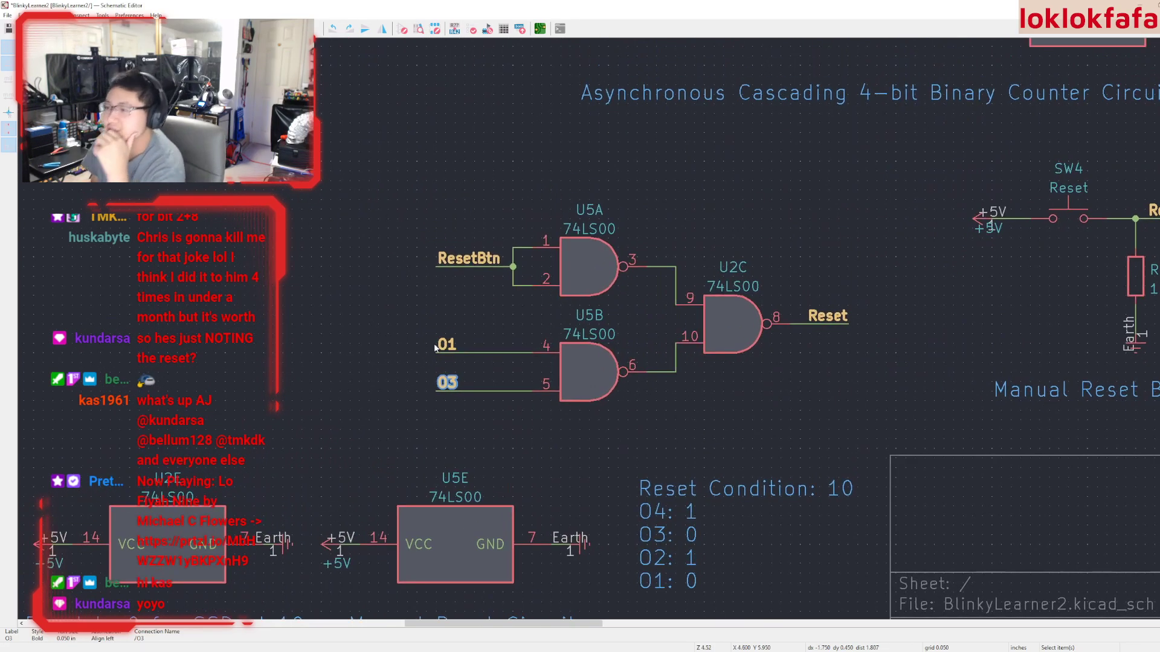
left_click(445, 347)
left_click_drag(445, 348, 498, 357)
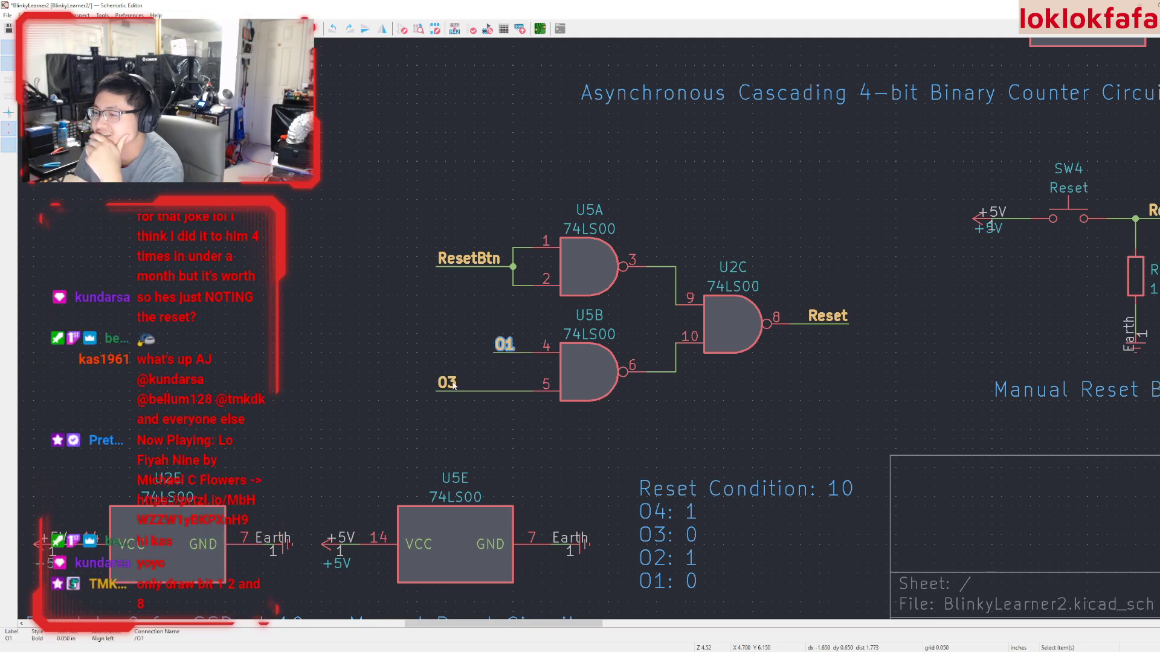
left_click(447, 382)
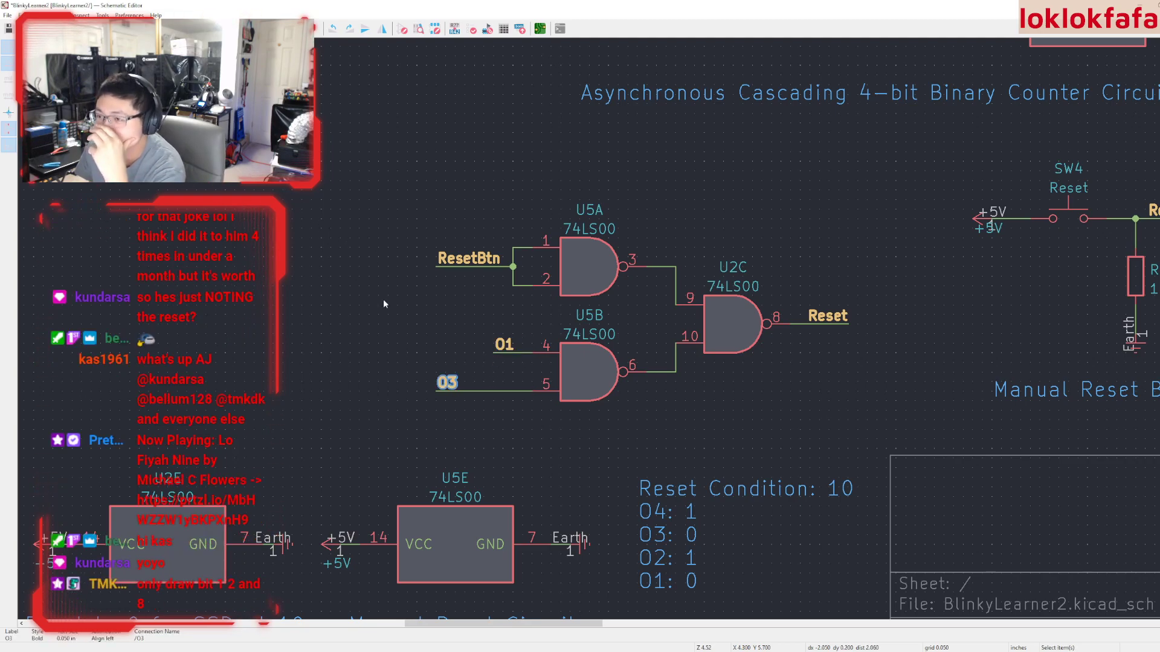
left_click_drag(450, 380, 508, 381)
left_click(693, 404)
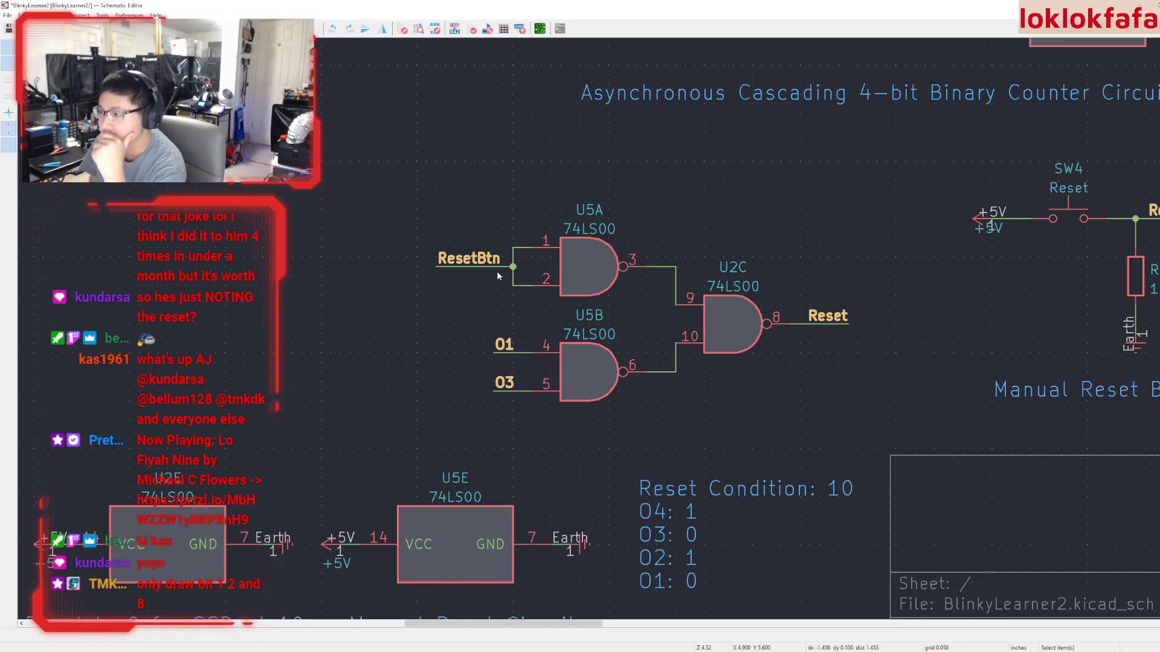
Move gate U5B with its O1 and O3 inputs away from U2C, keeping the output wire attached
scroll(498, 258, "down", 2)
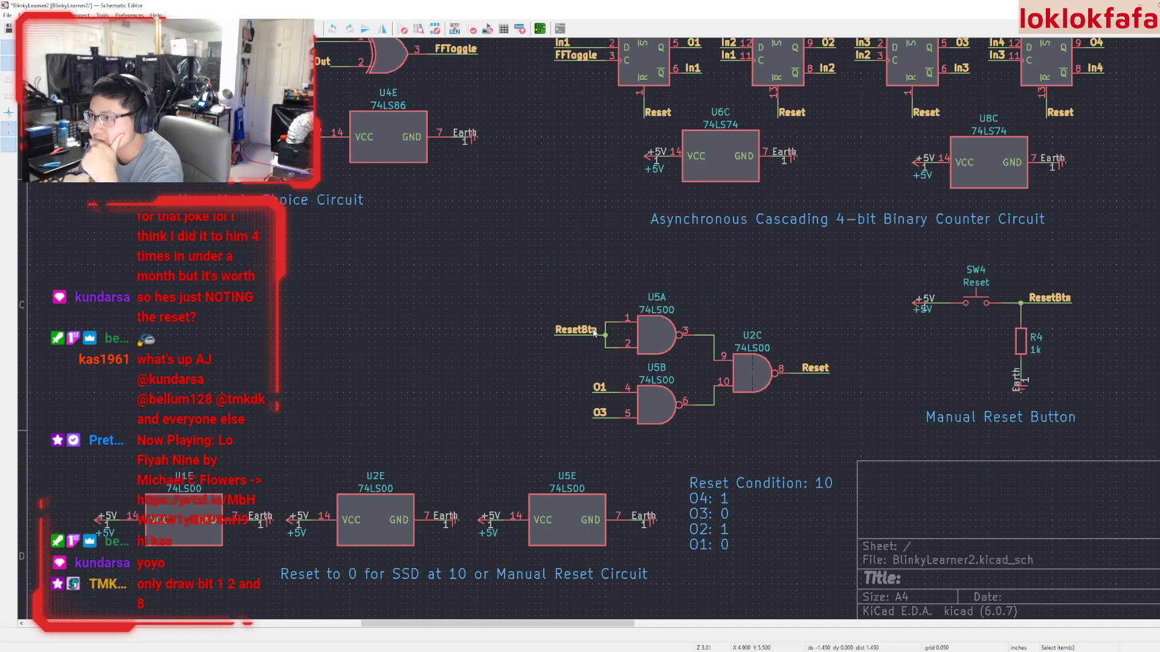
middle_click_drag(648, 372, 598, 413)
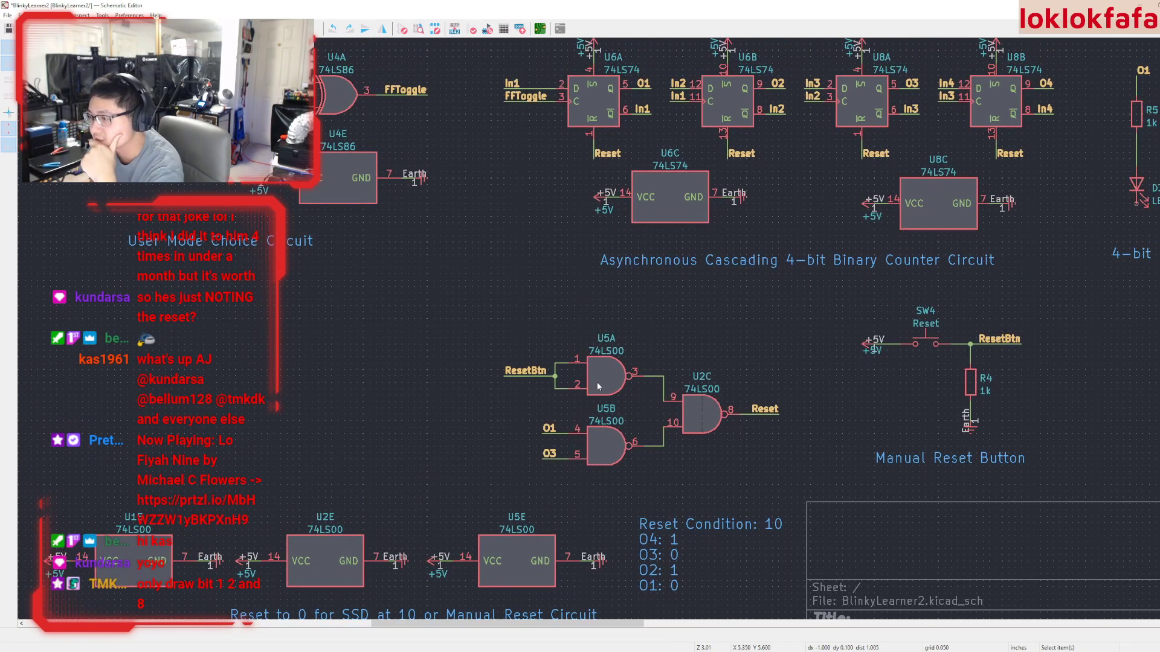
left_click(663, 392)
left_click(663, 436)
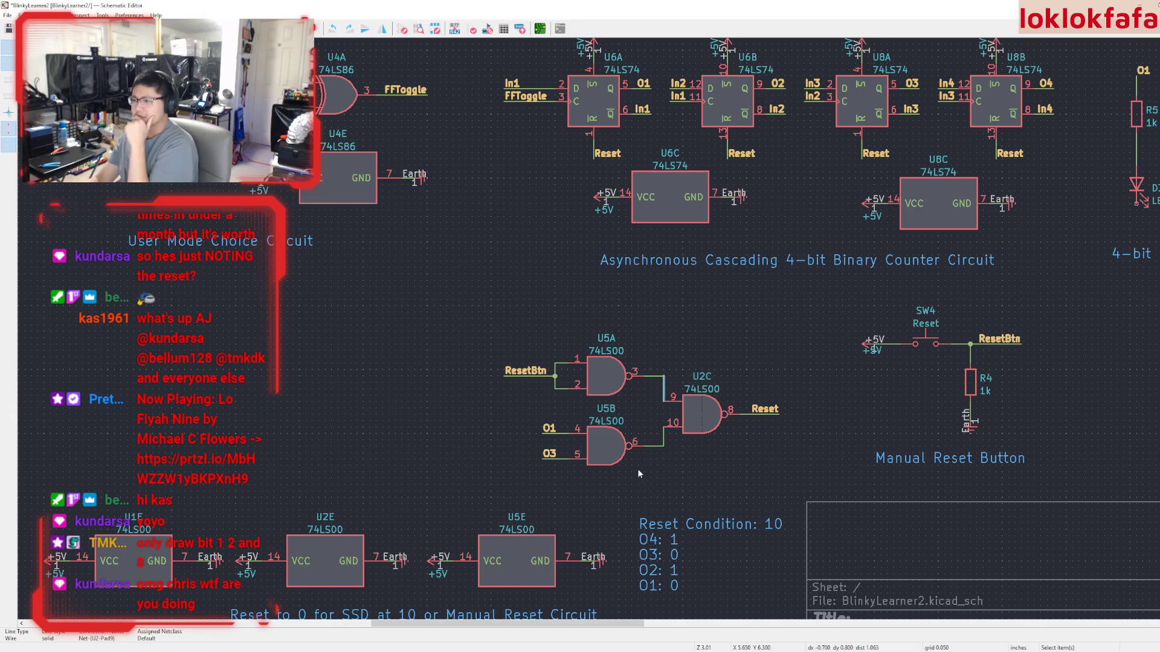
left_click(600, 444)
left_click_drag(524, 412, 634, 483)
left_click_drag(589, 445, 542, 447)
left_click(573, 474)
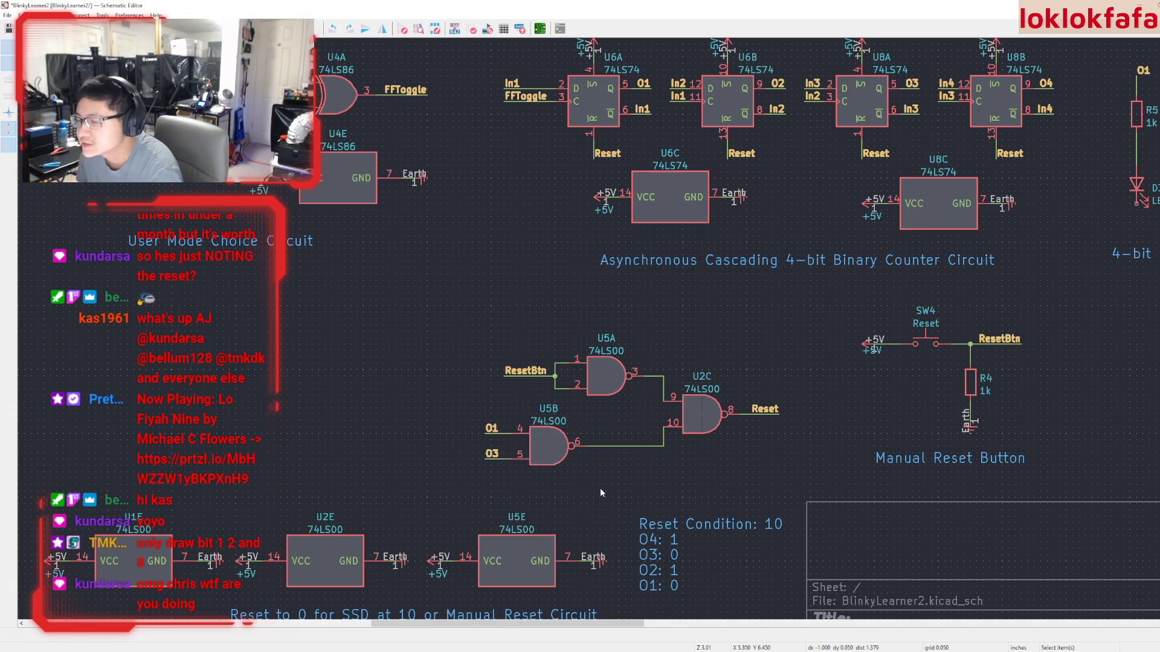
Compare the detached Max10 gate chain with the simplified U5A, U5B and U2C reset logic
middle_click_drag(609, 488, 991, 460)
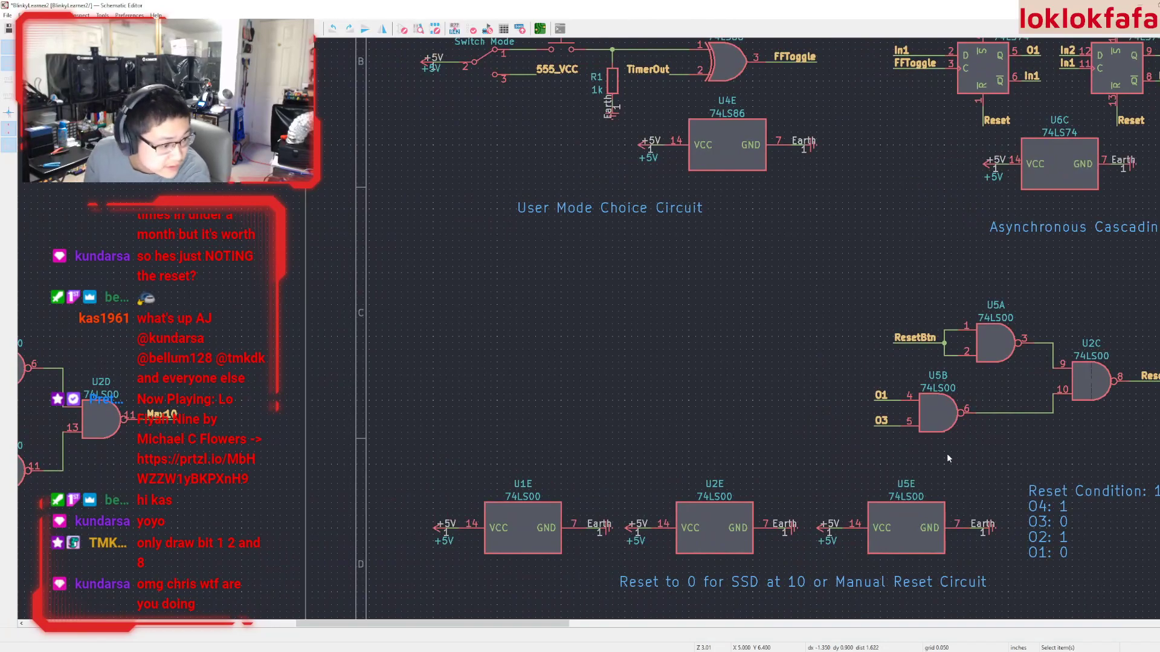
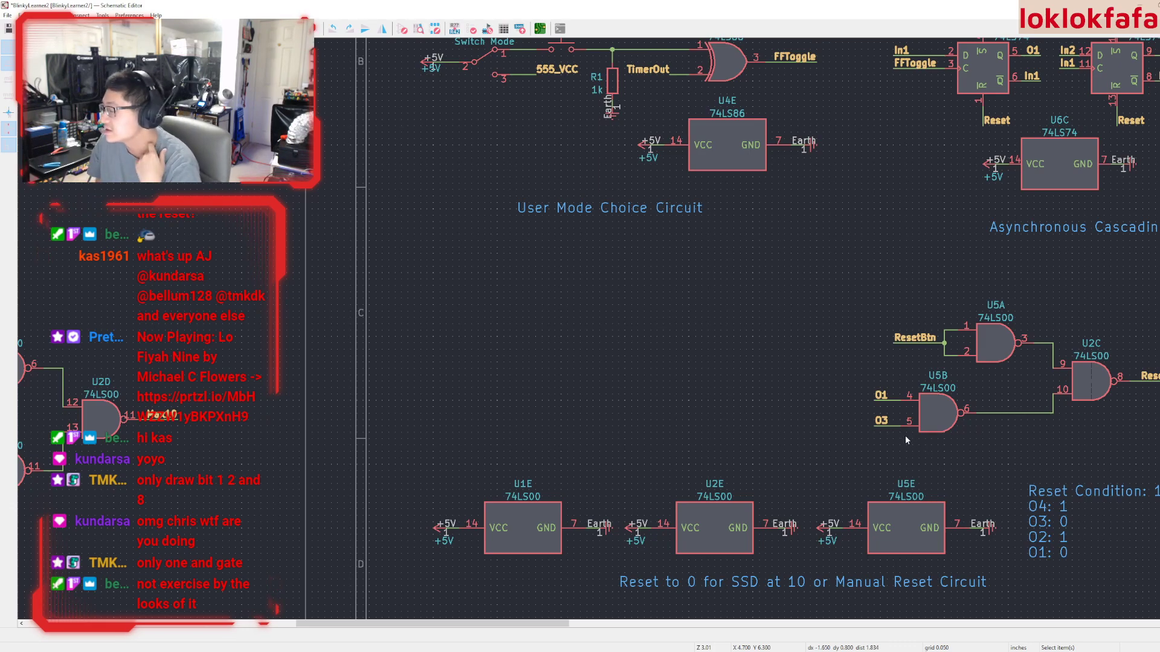
middle_click_drag(905, 436, 692, 456)
left_click(683, 363)
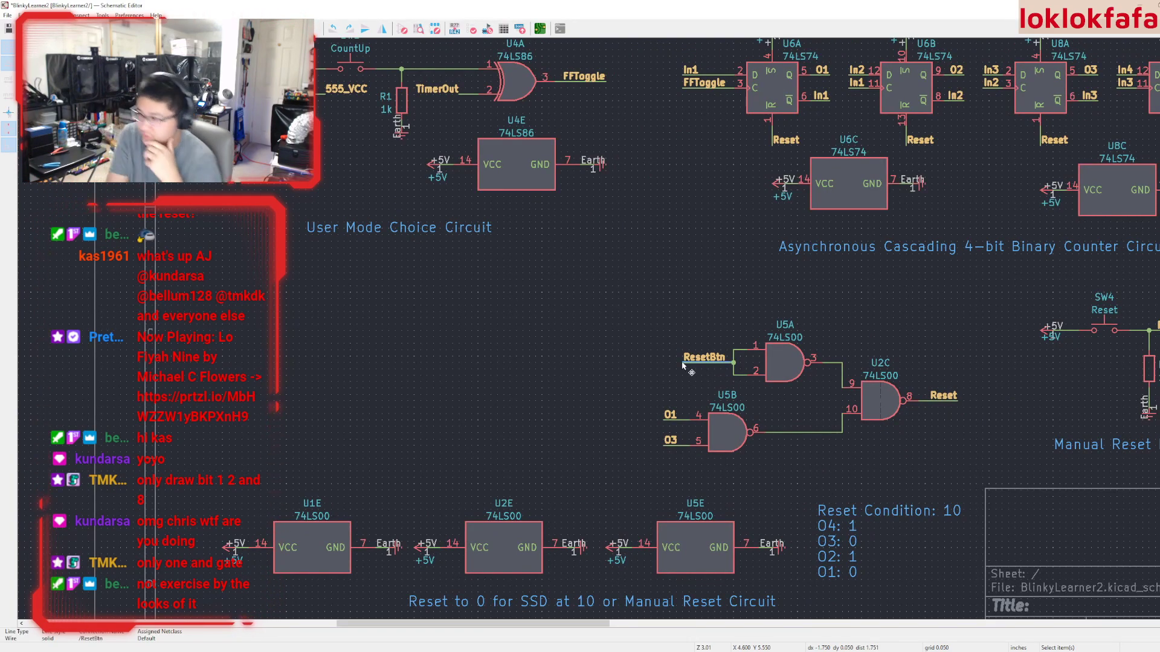
left_click(712, 358)
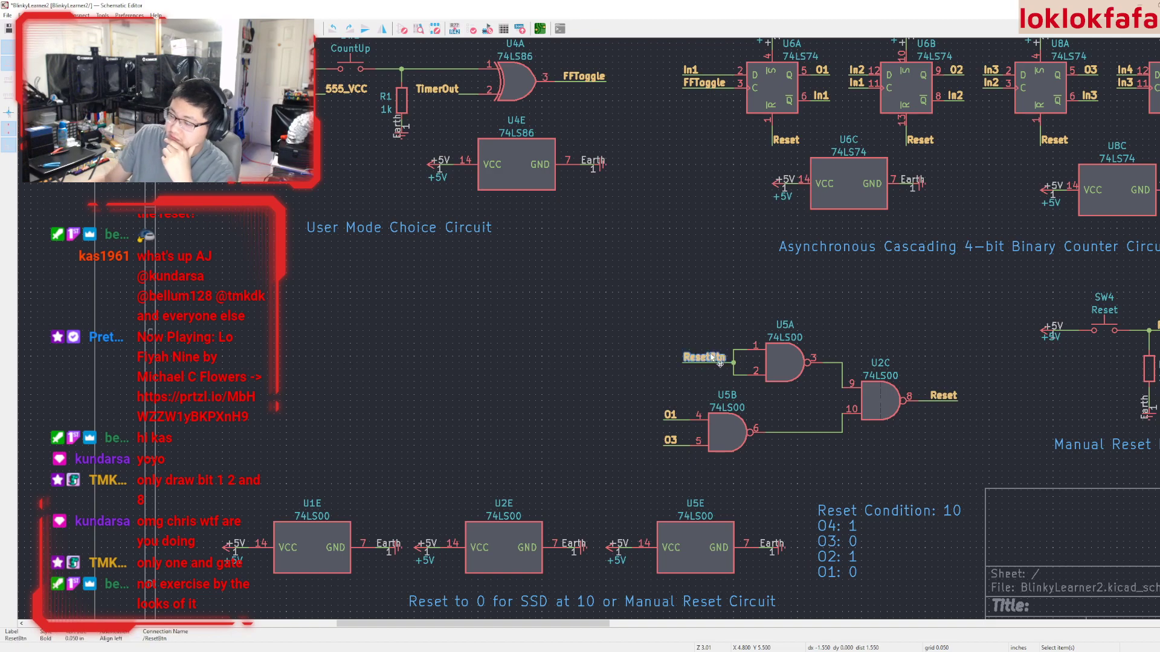
middle_click_drag(701, 366, 915, 384)
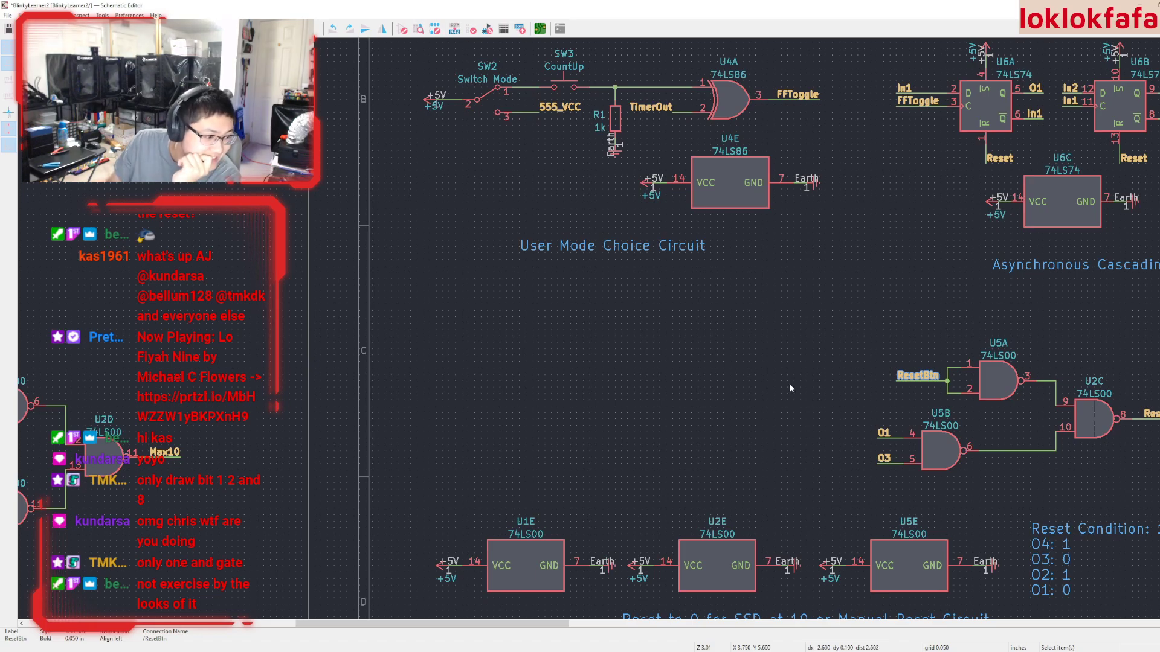
middle_click_drag(784, 388, 899, 339)
middle_click_drag(729, 354, 860, 348)
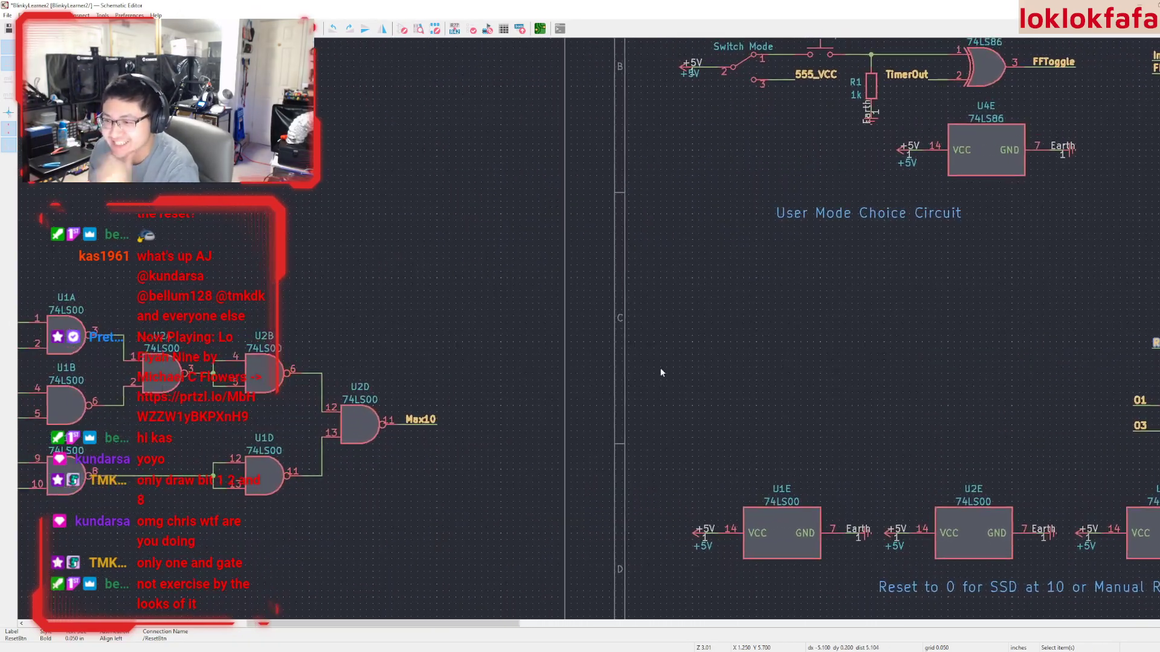
middle_click_drag(1137, 382, 550, 381)
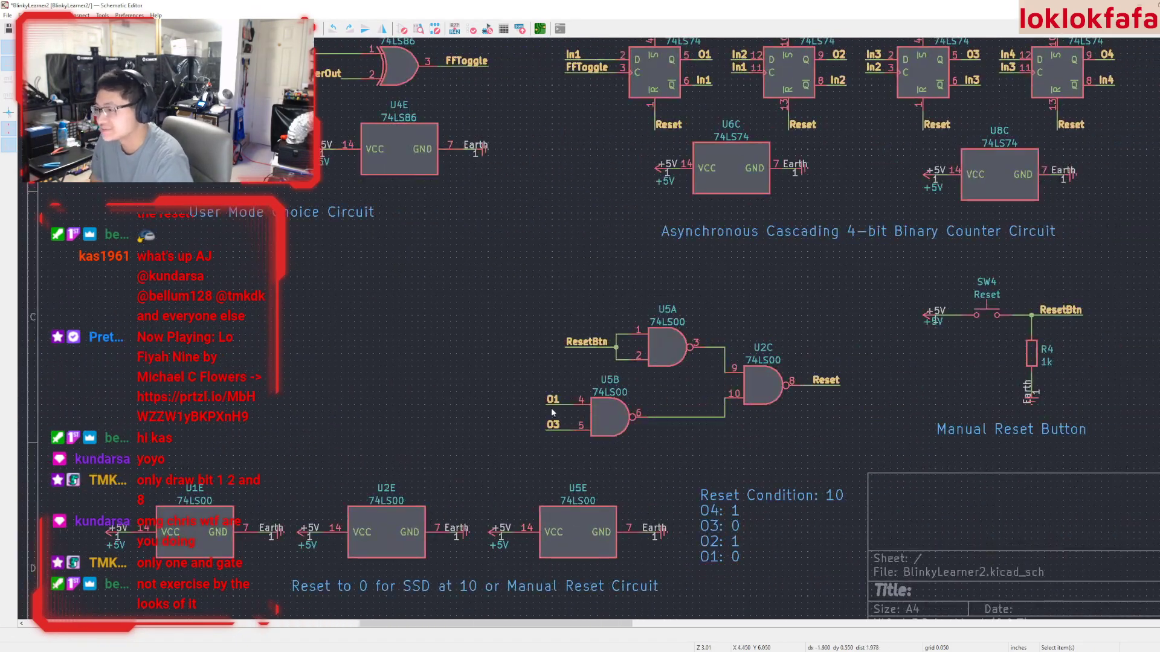
Delete the horizontal output wire of U5B and paste a 74LS00 NAND gate between U5B and U2C
left_click(671, 418)
key("Delete")
key("ctrl+v")
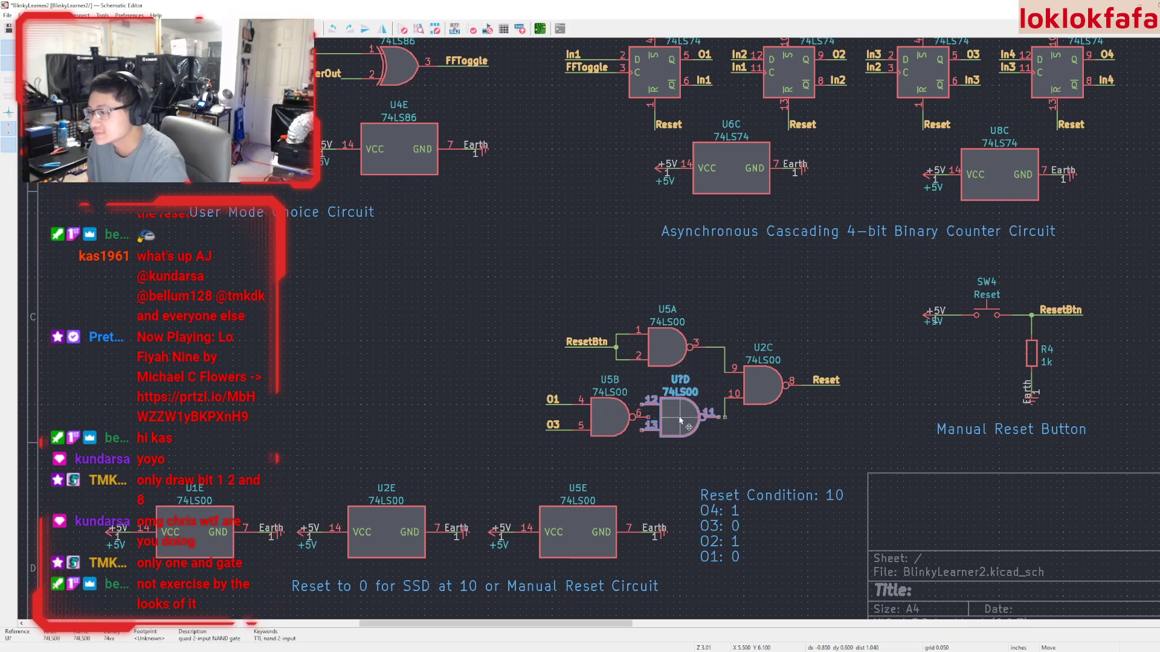
left_click(696, 457)
Shift U5B with its O1 and O3 inputs farther out and align the pasted NAND gate directly below U5A
left_click_drag(513, 373, 644, 447)
left_click_drag(611, 417, 572, 417)
left_click_drag(677, 450, 652, 412)
scroll(706, 429, "up", 2)
left_click(596, 354)
middle_click_drag(597, 354, 677, 410)
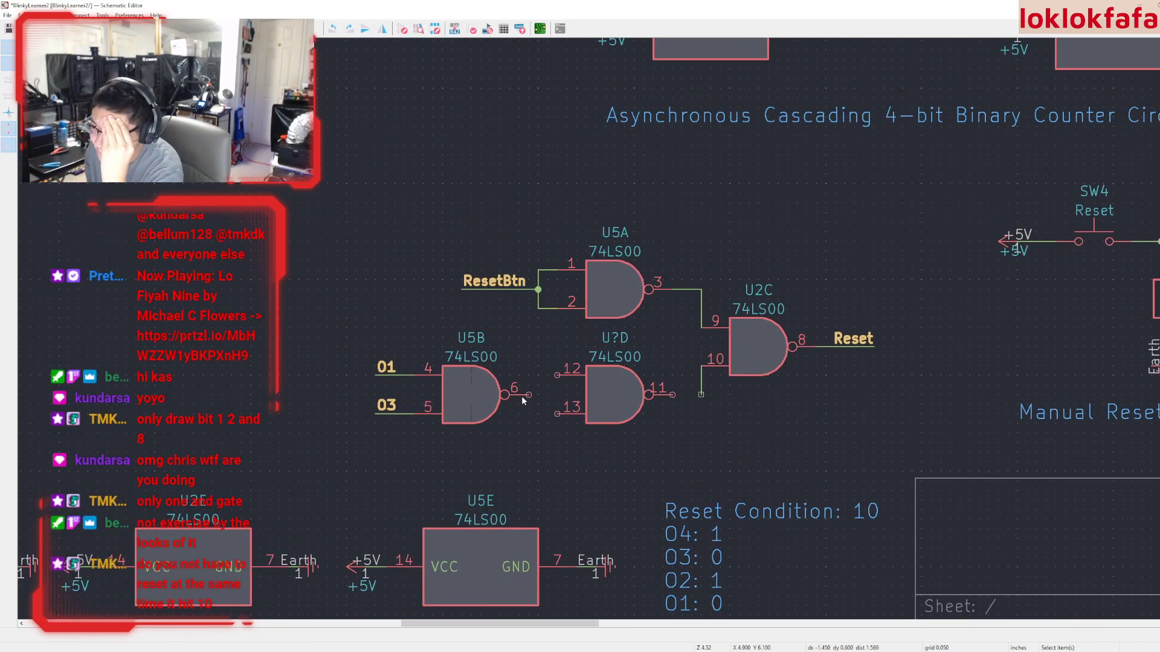
middle_click_drag(613, 398, 572, 477)
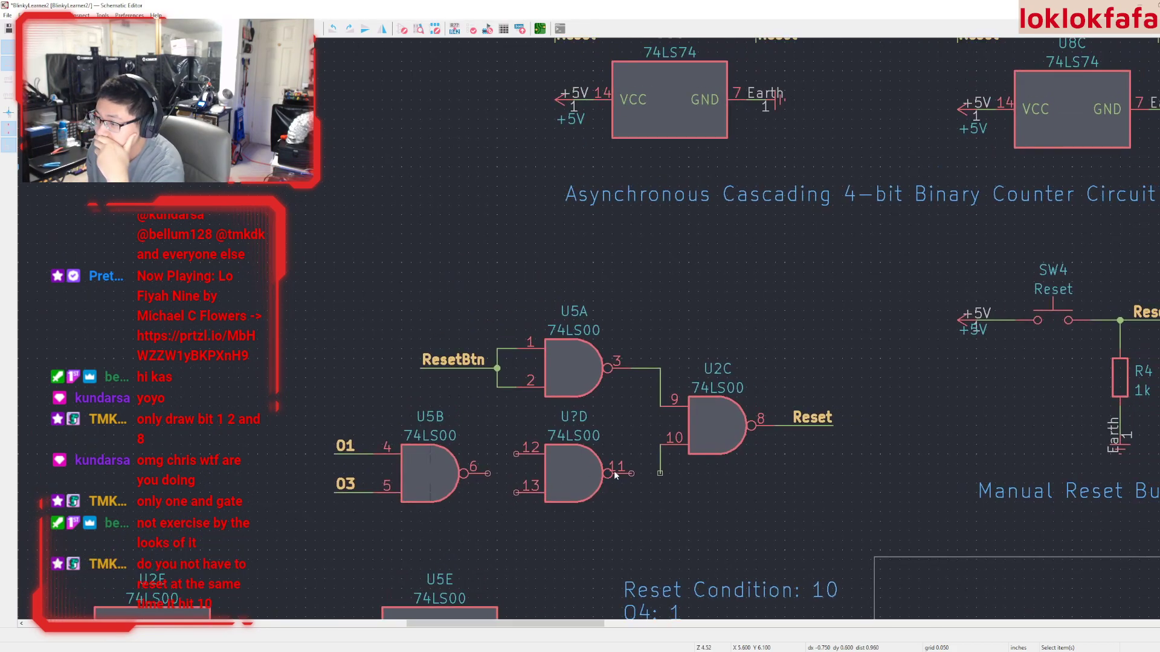
scroll(615, 476, "down", 5)
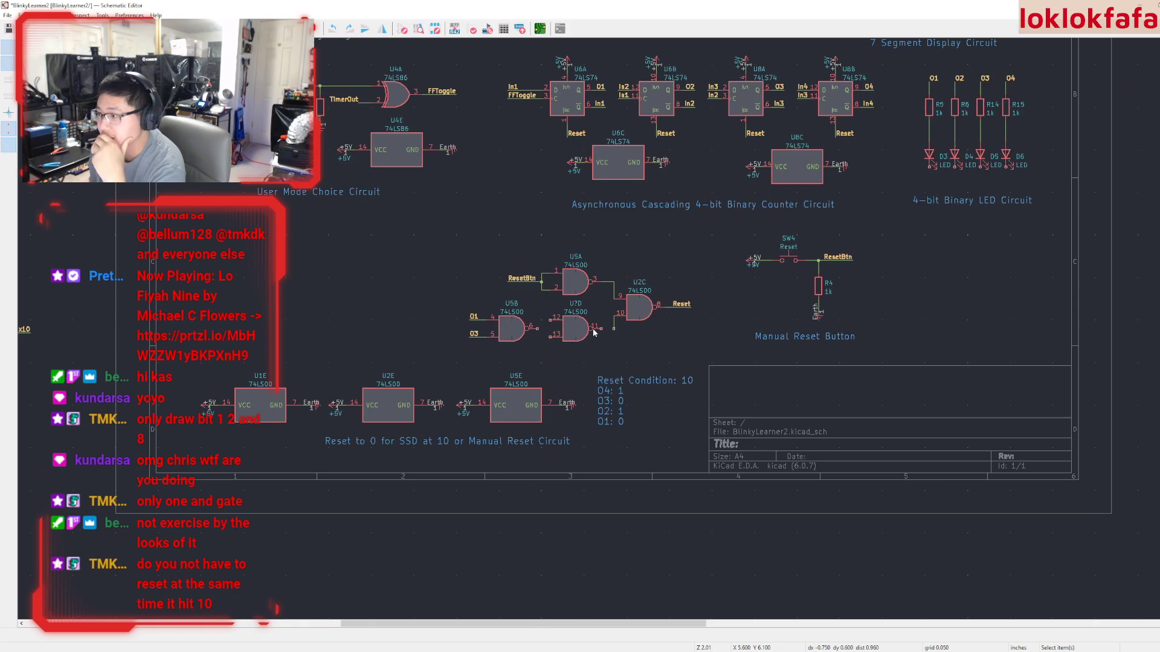
Delete the detached Max10 gate chain lying outside the drawing sheet
scroll(593, 332, "up", 3)
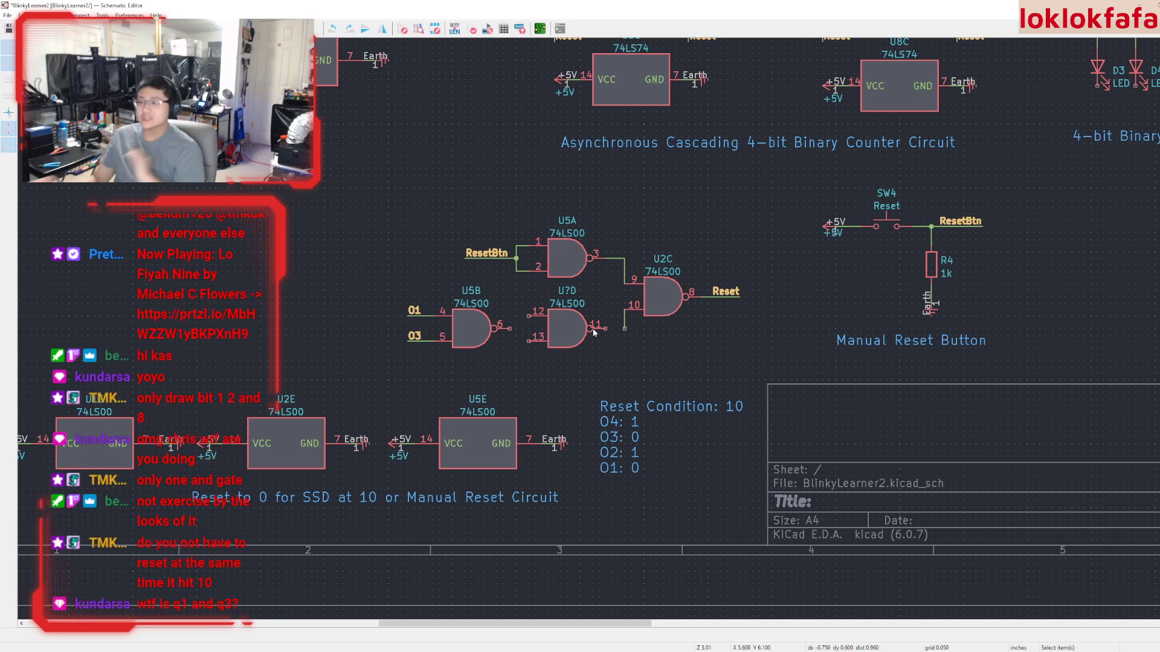
scroll(614, 284, "down", 4)
left_click_drag(176, 421, 470, 550)
key("Delete")
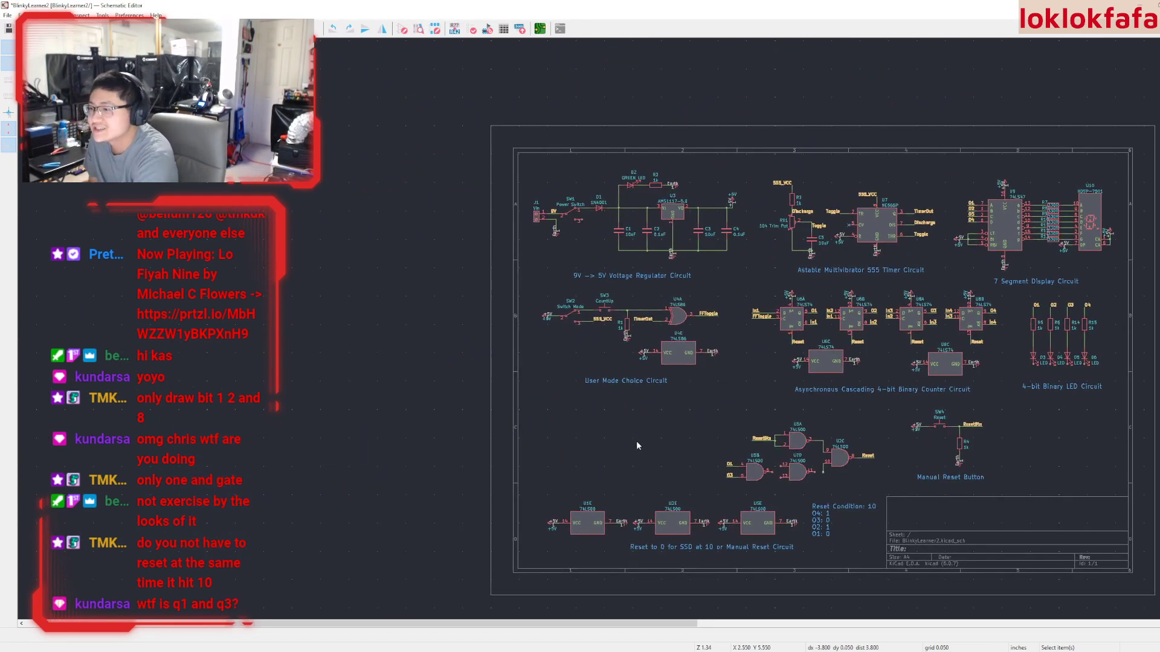
Examine the reset logic against the timer, 4-bit counter and seven-segment display circuits
scroll(636, 446, "up", 2)
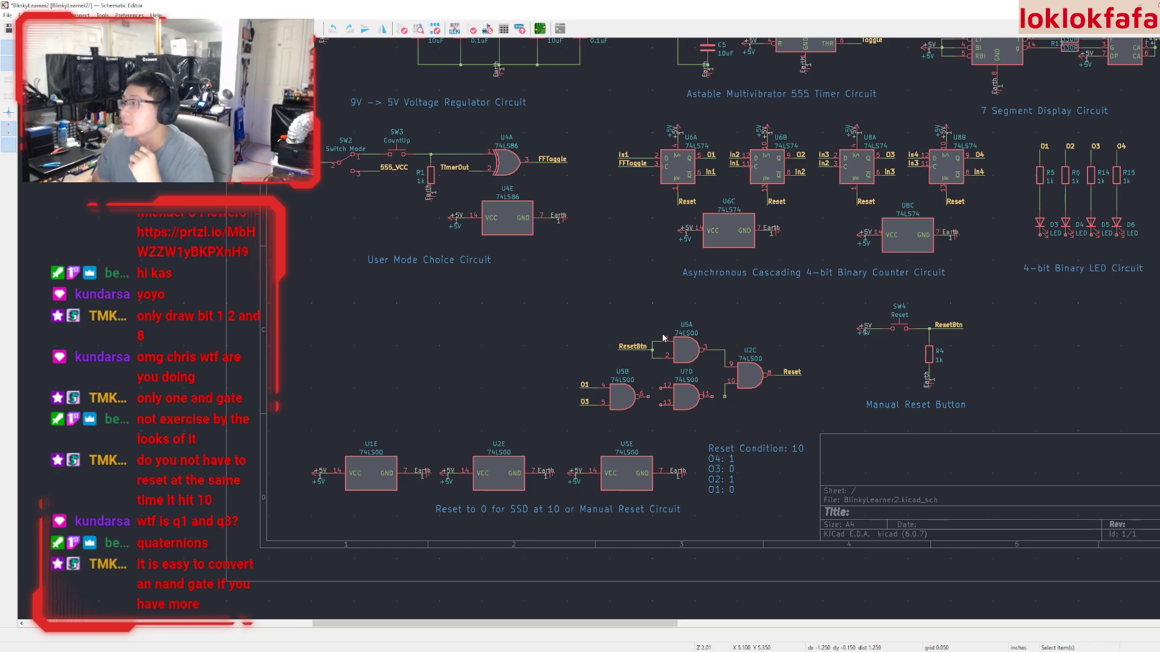
middle_click_drag(640, 357, 462, 592)
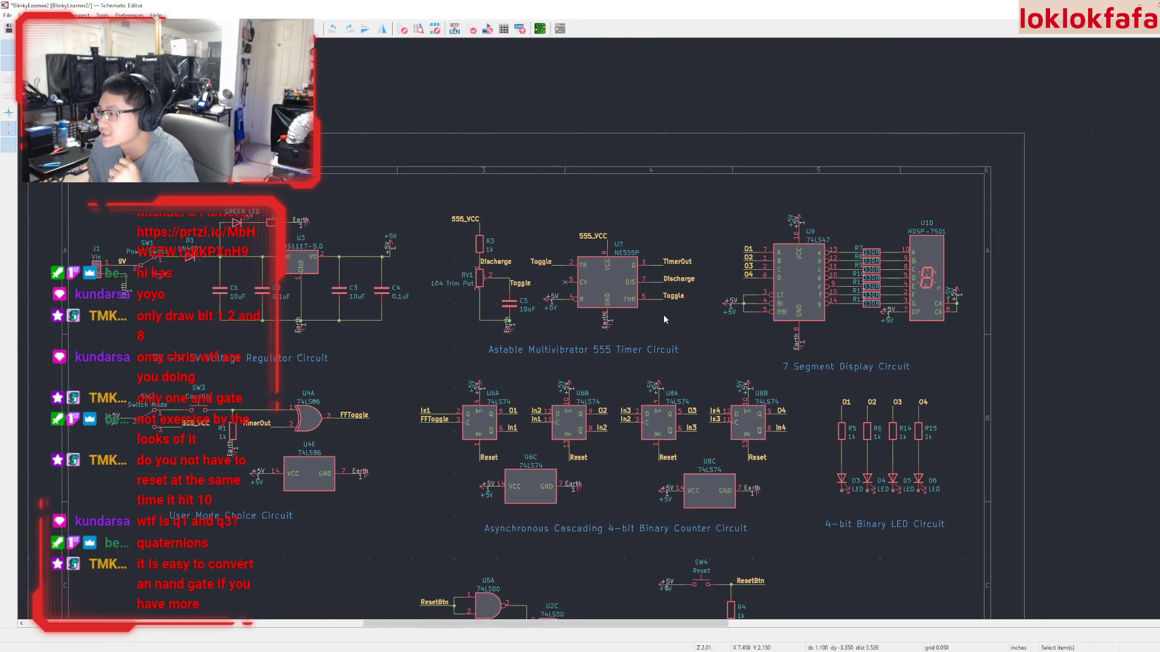
scroll(761, 278, "up", 2)
middle_click_drag(761, 278, 560, 388)
scroll(561, 389, "down", 5)
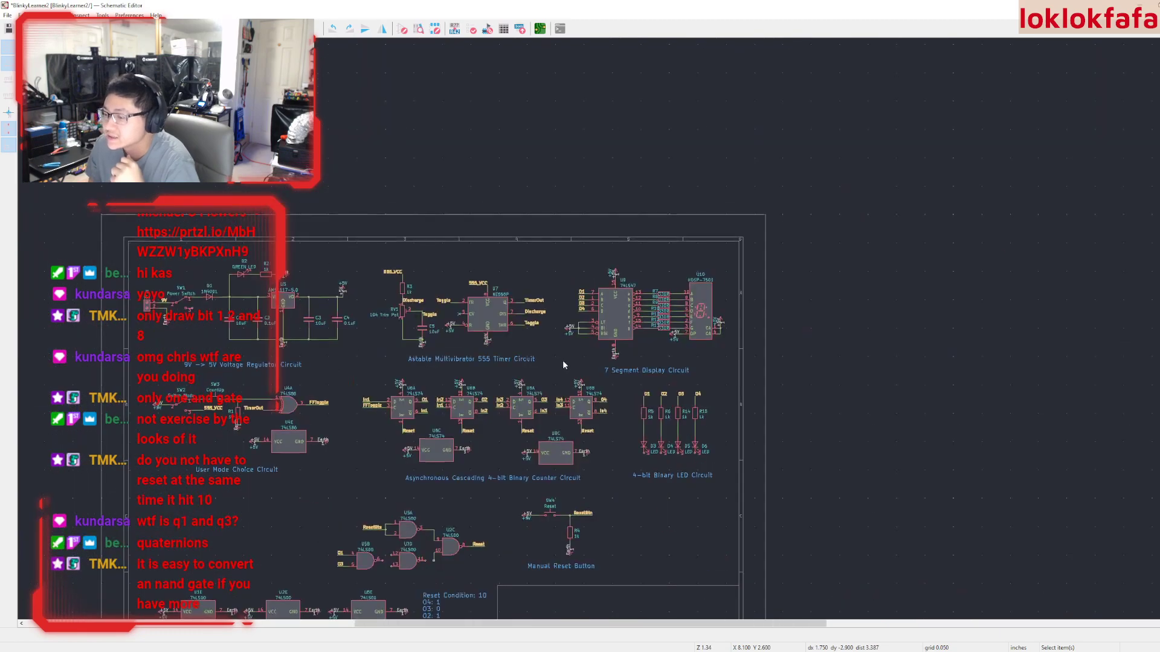
scroll(588, 329, "up", 5)
scroll(588, 329, "down", 4)
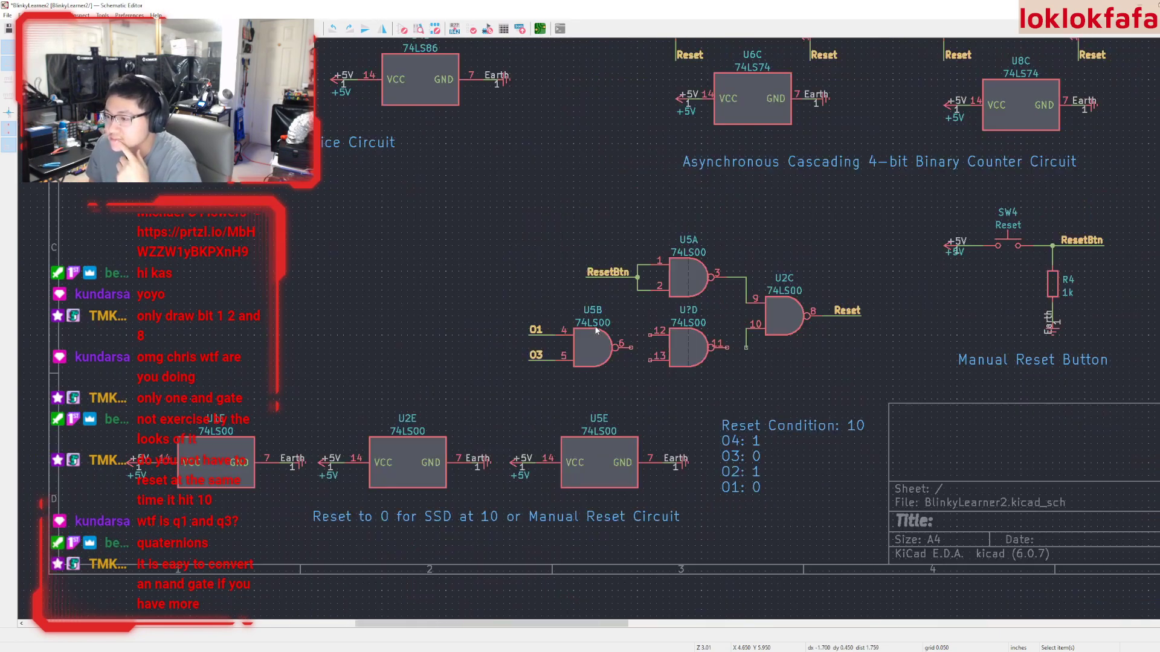
scroll(503, 477, "up", 2)
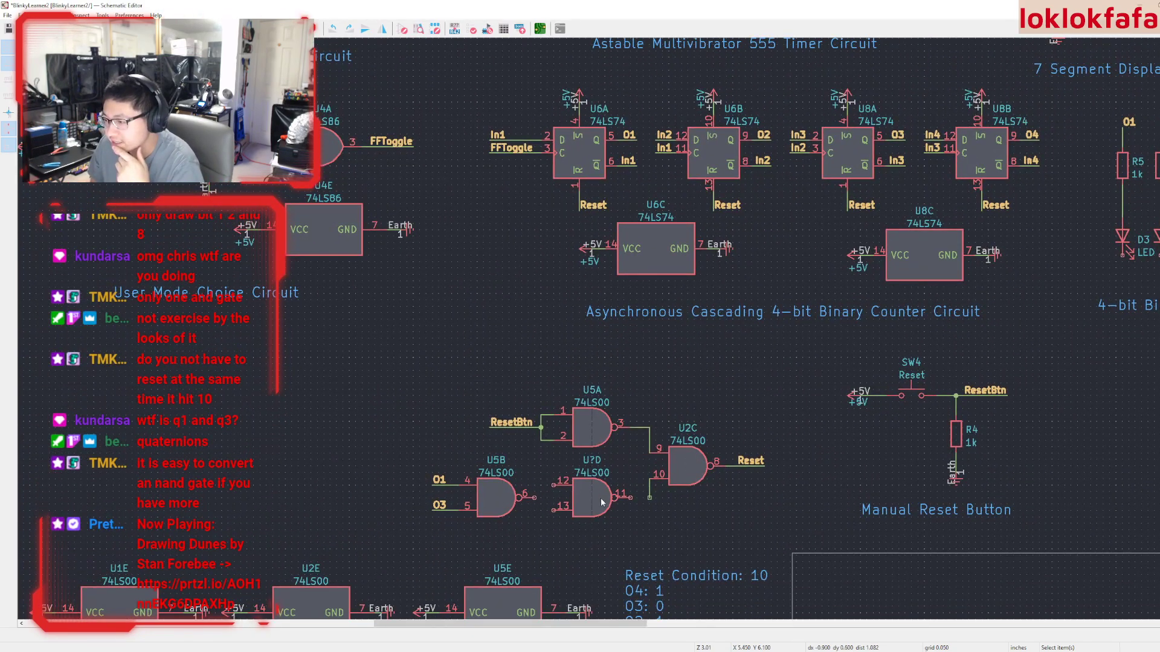
Delete all four 74LS00 NAND gates of the reset logic, keeping their wires and the ResetBtn, O1, O3 and Reset labels
middle_click_drag(563, 490, 725, 495)
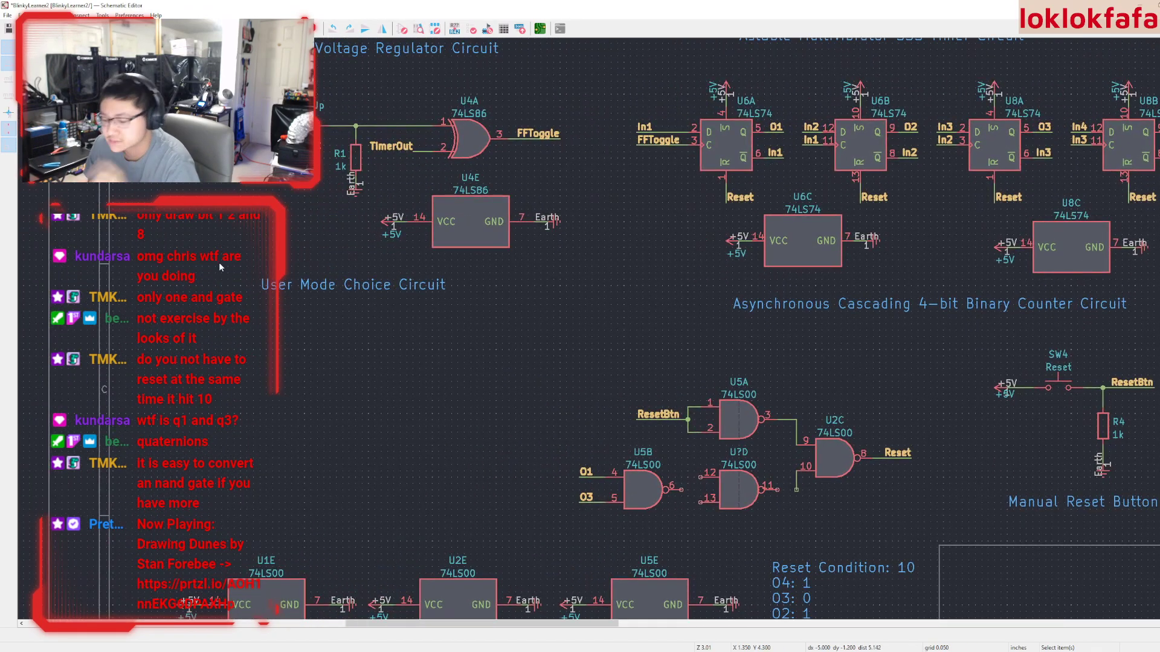
key("Delete")
key("Delete")
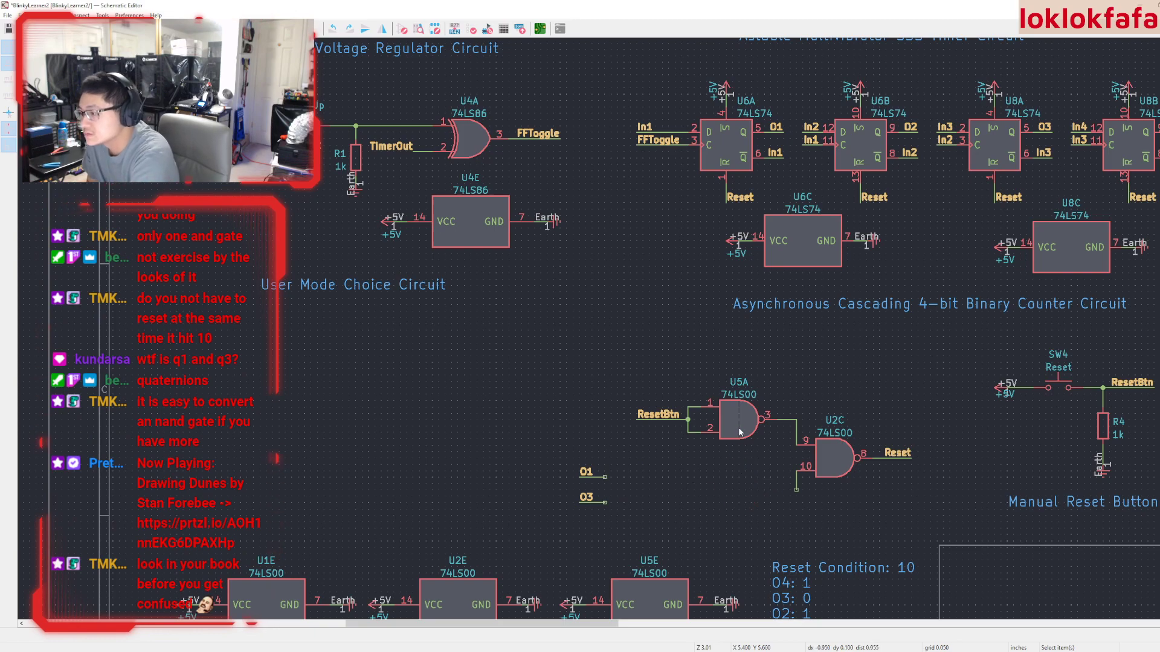
key("Delete")
key("Delete")
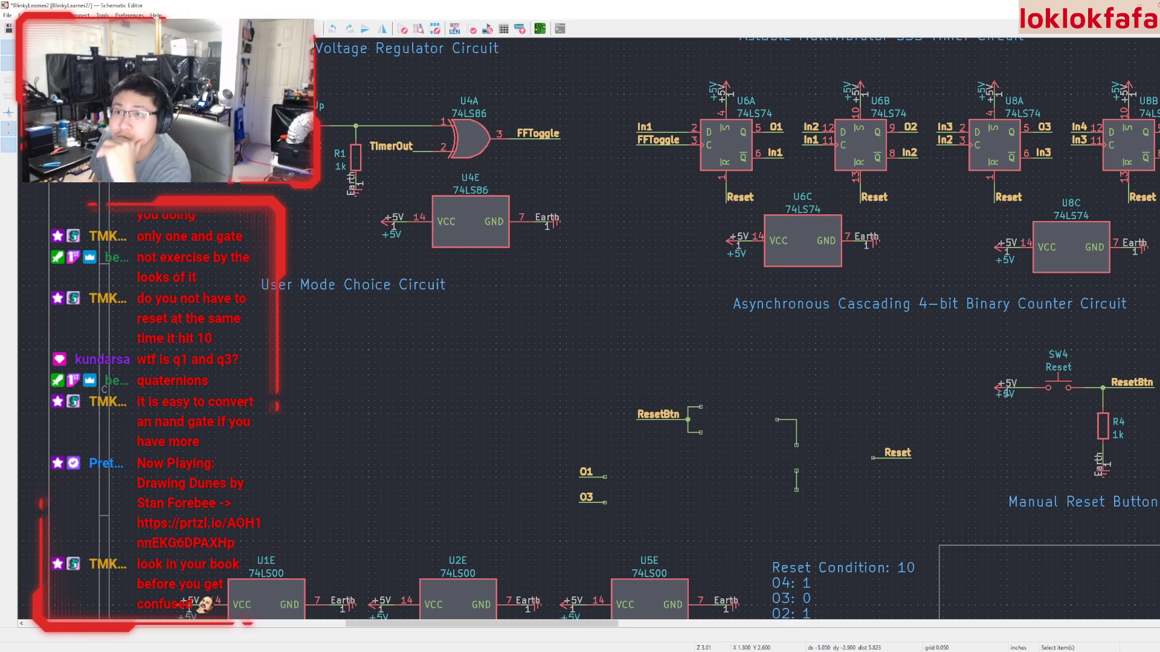
key("a")
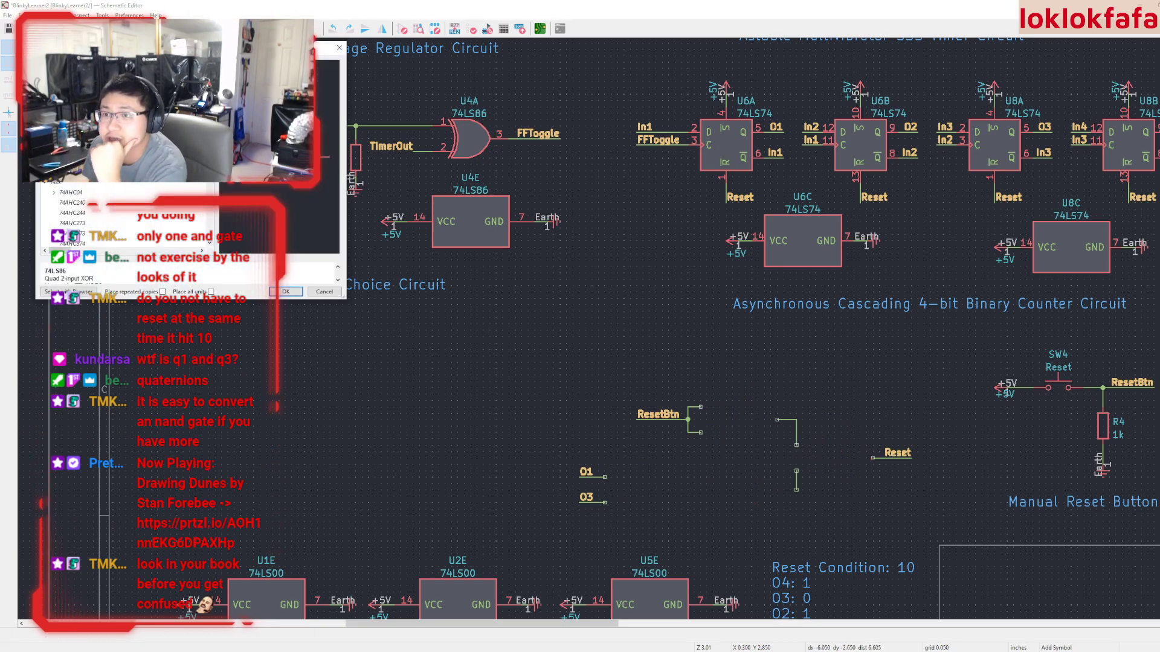
left_click(285, 291)
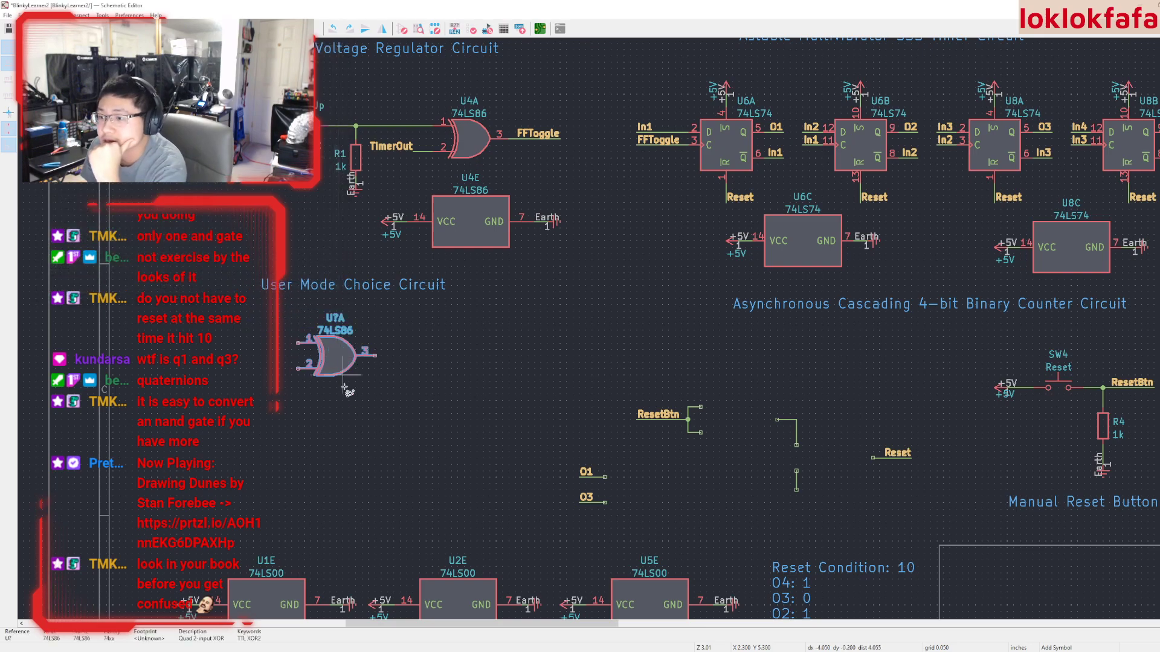
left_click(296, 372)
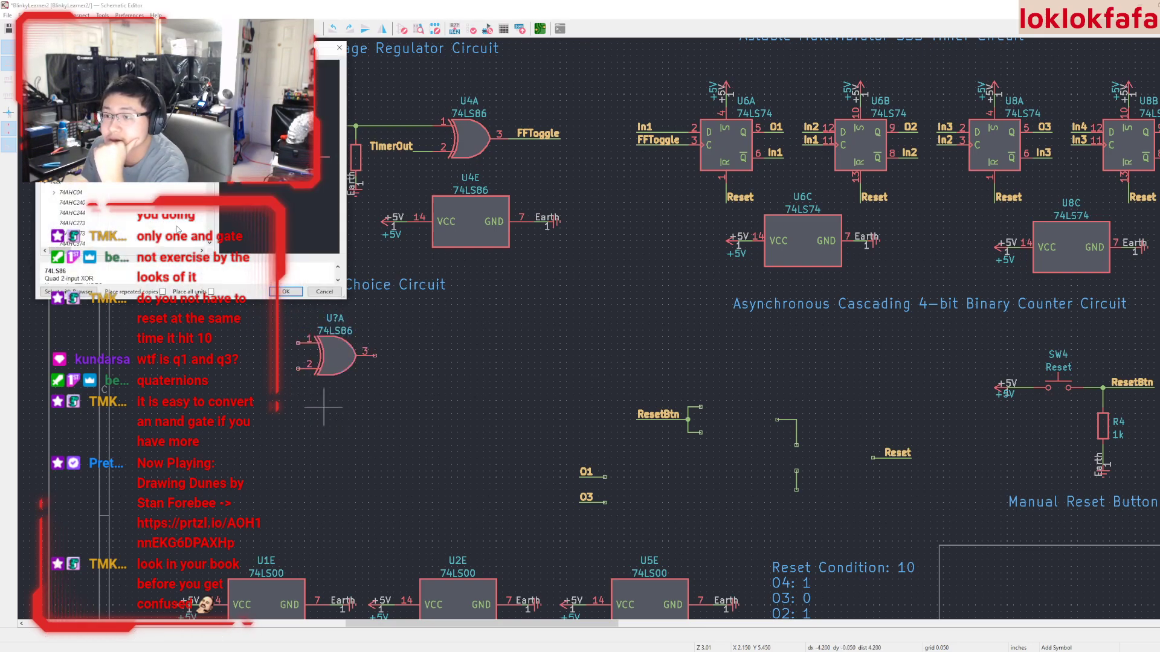
left_click(285, 291)
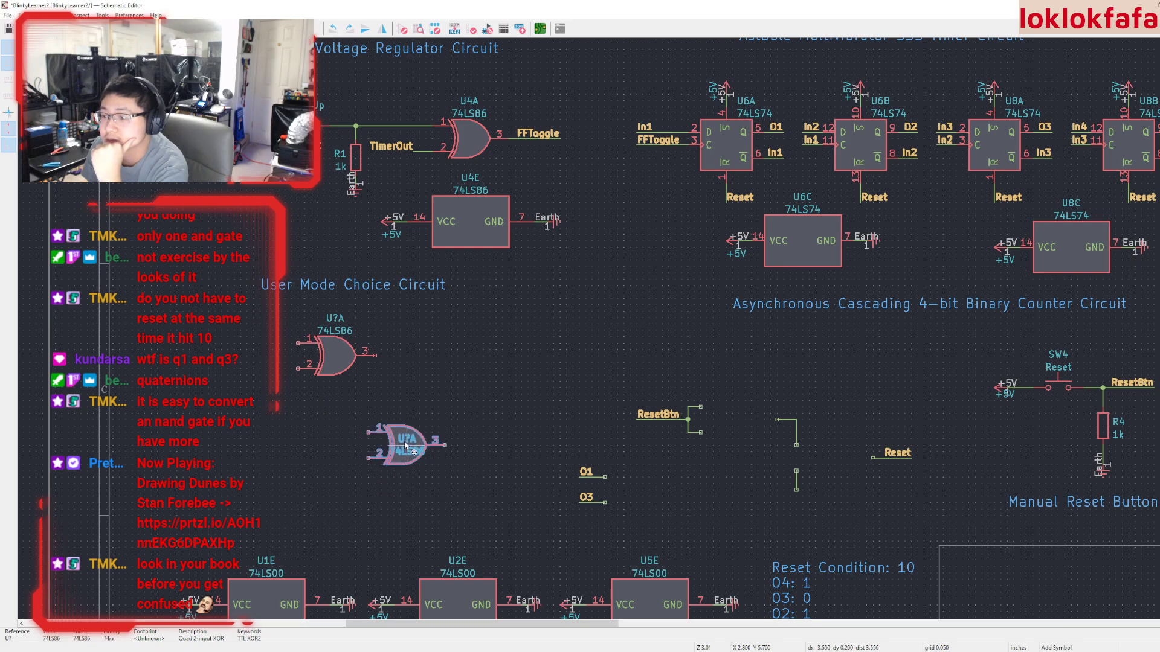
left_click(445, 362)
left_click(452, 477)
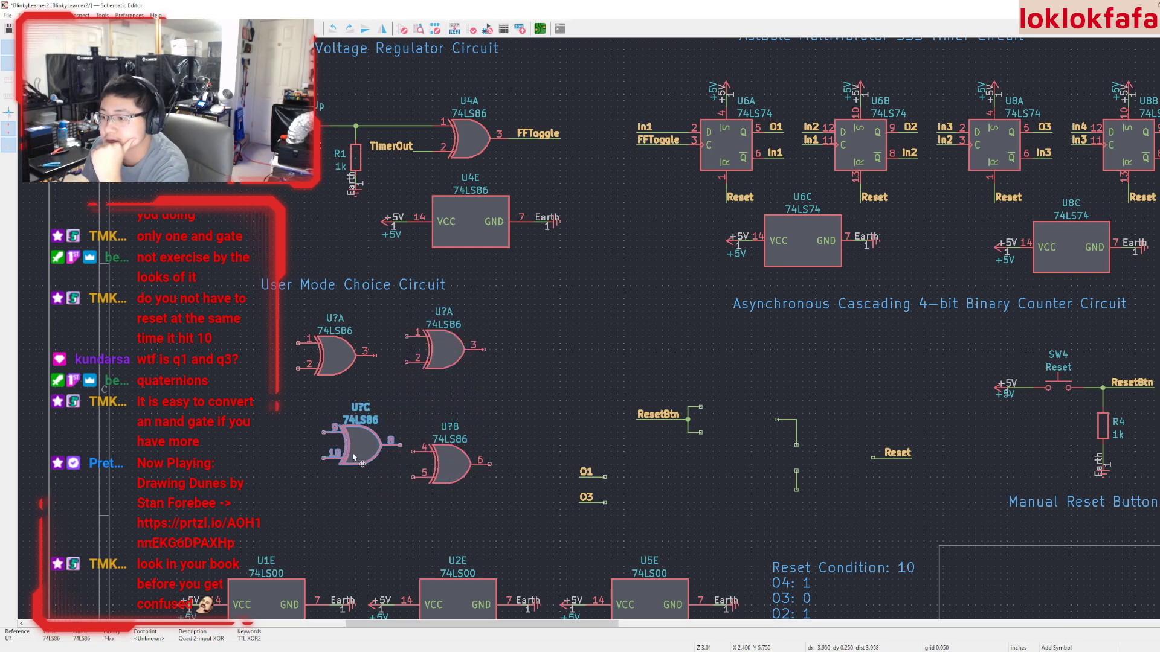
left_click(365, 458)
left_click(243, 488)
key("Escape")
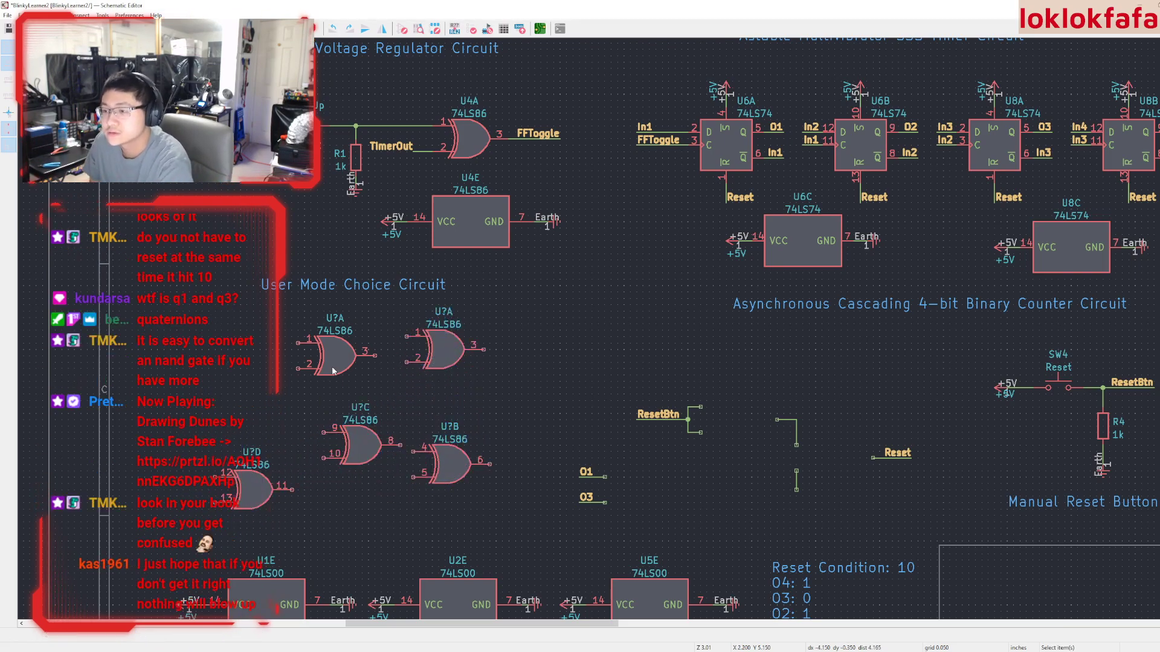
left_click(332, 358)
key("Delete")
middle_click_drag(480, 424, 387, 376)
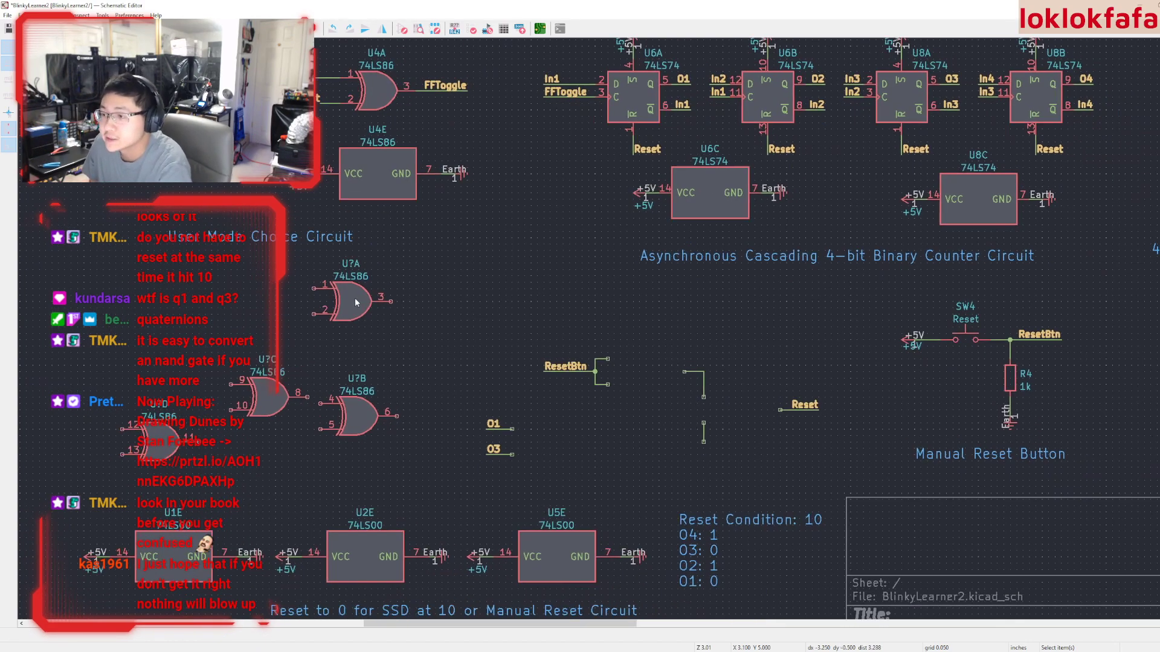
left_click_drag(355, 300, 521, 320)
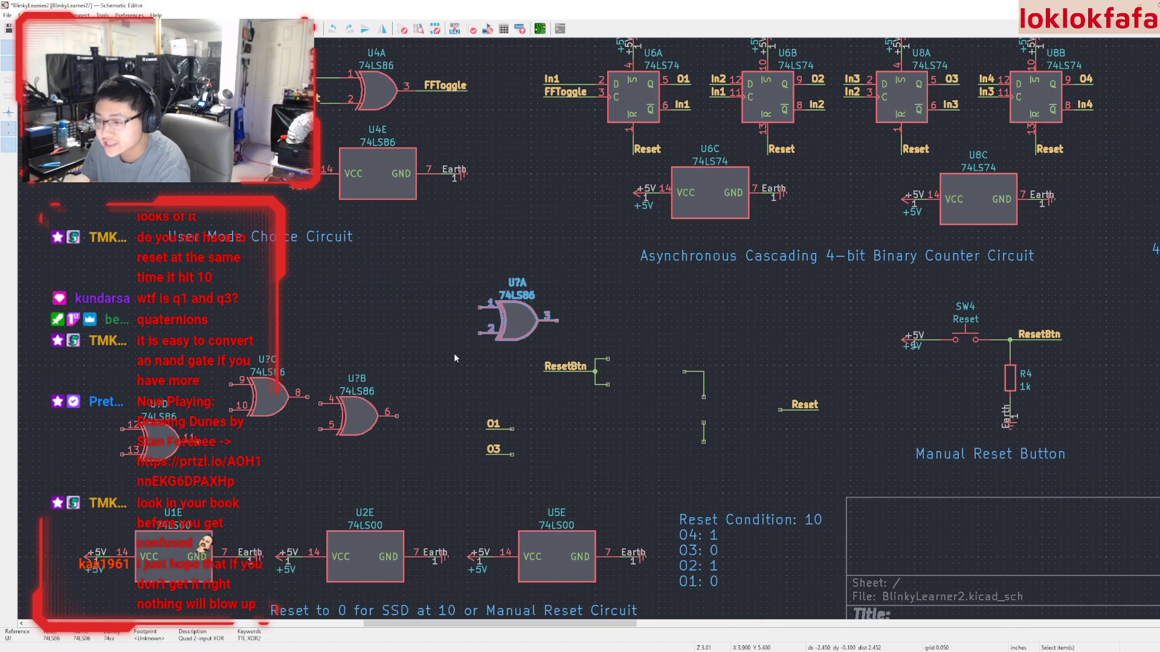
left_click(355, 421, "shift")
left_click(266, 398, "shift")
left_click(159, 456, "shift")
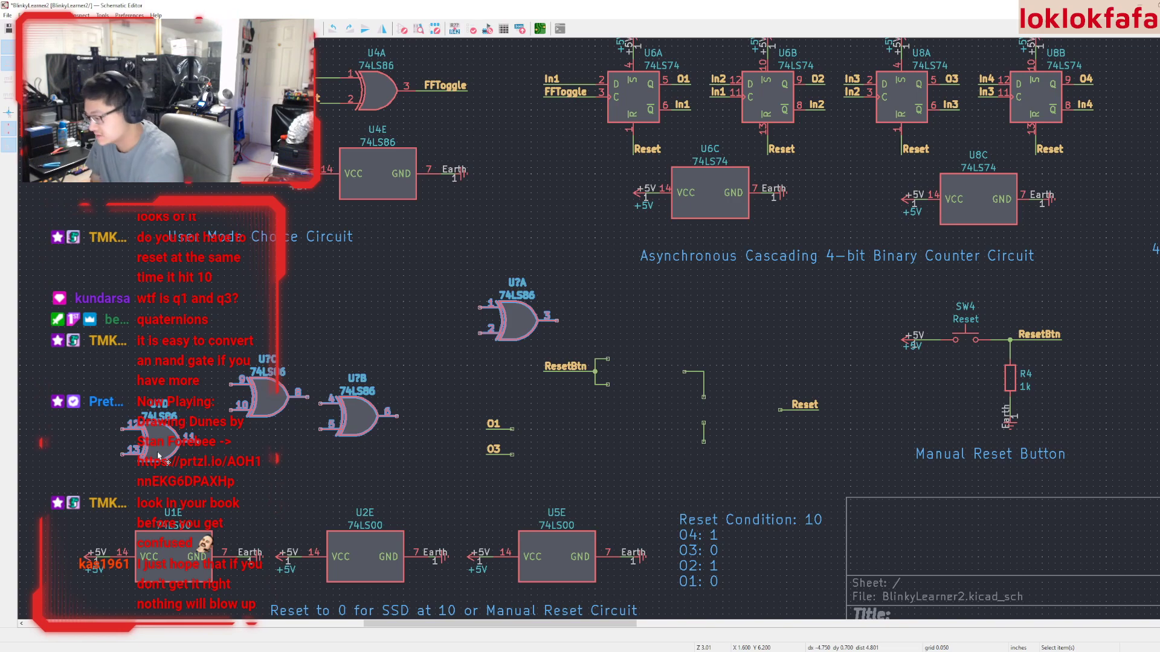
key("Delete")
Add a 74LS00 and place its NAND units A, B, C and D in the empty area below the User Mode Choice Circuit
key("a")
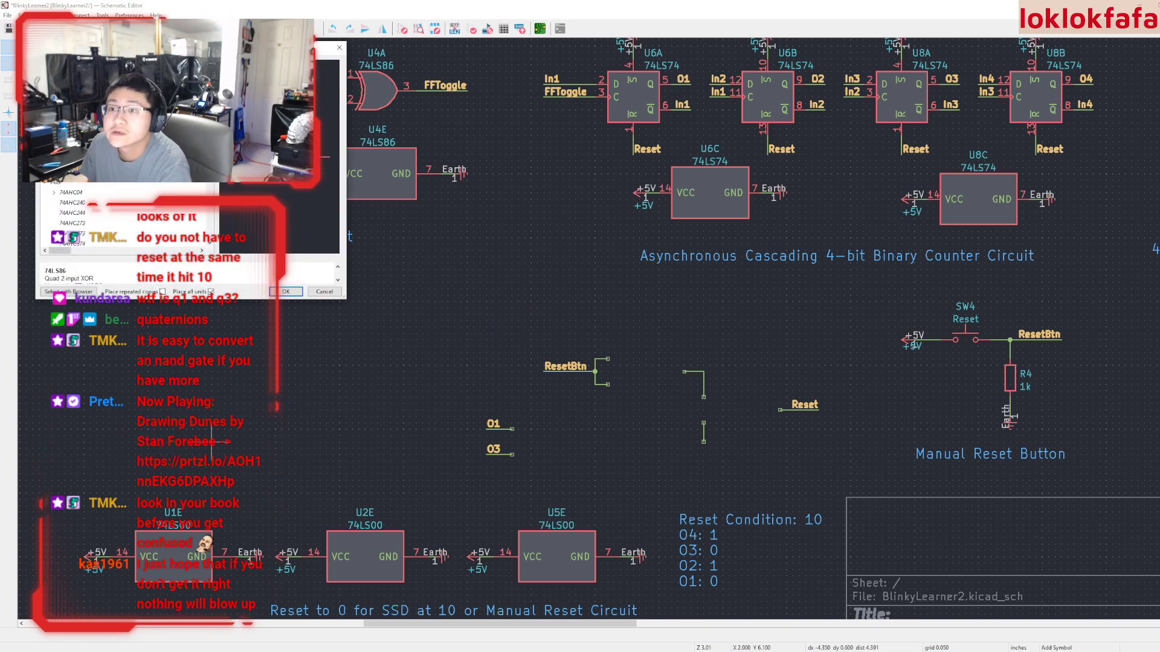
type("74ls00")
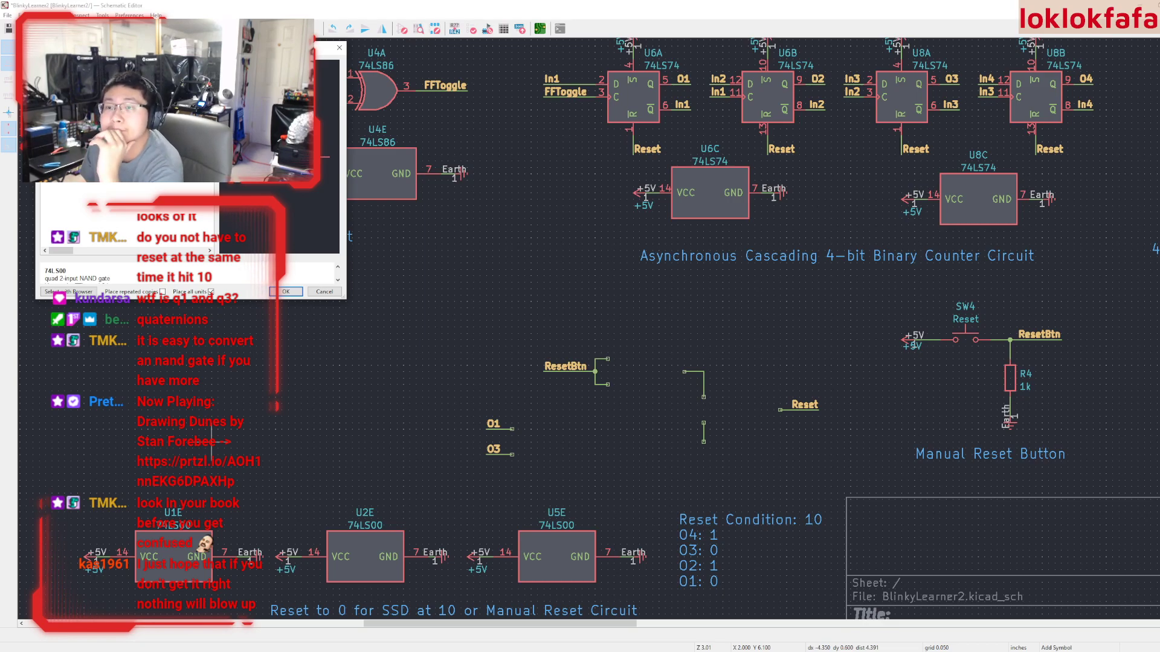
key("Return")
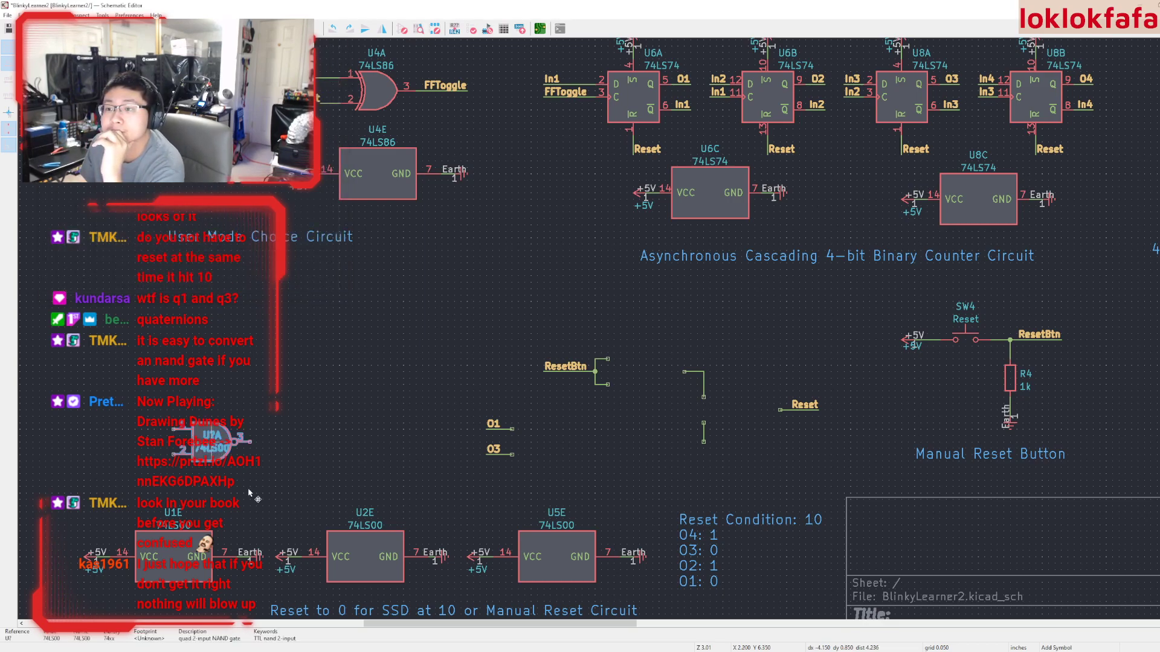
left_click(160, 262)
left_click(162, 341)
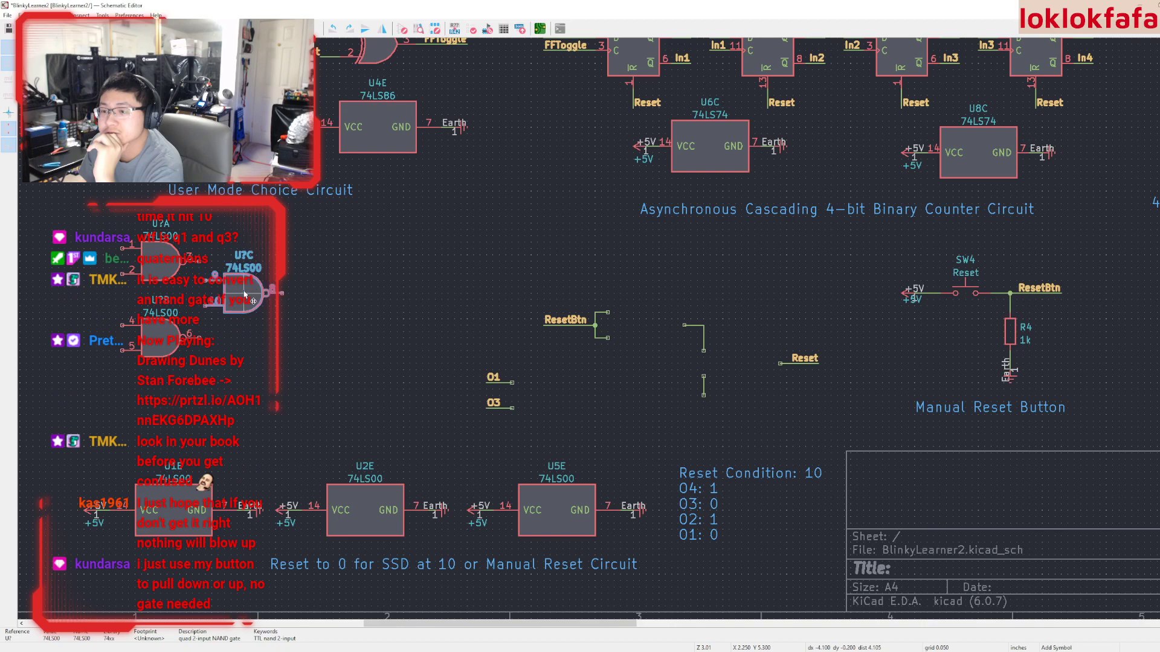
left_click(244, 293)
left_click(301, 376)
key("Escape")
key("Escape")
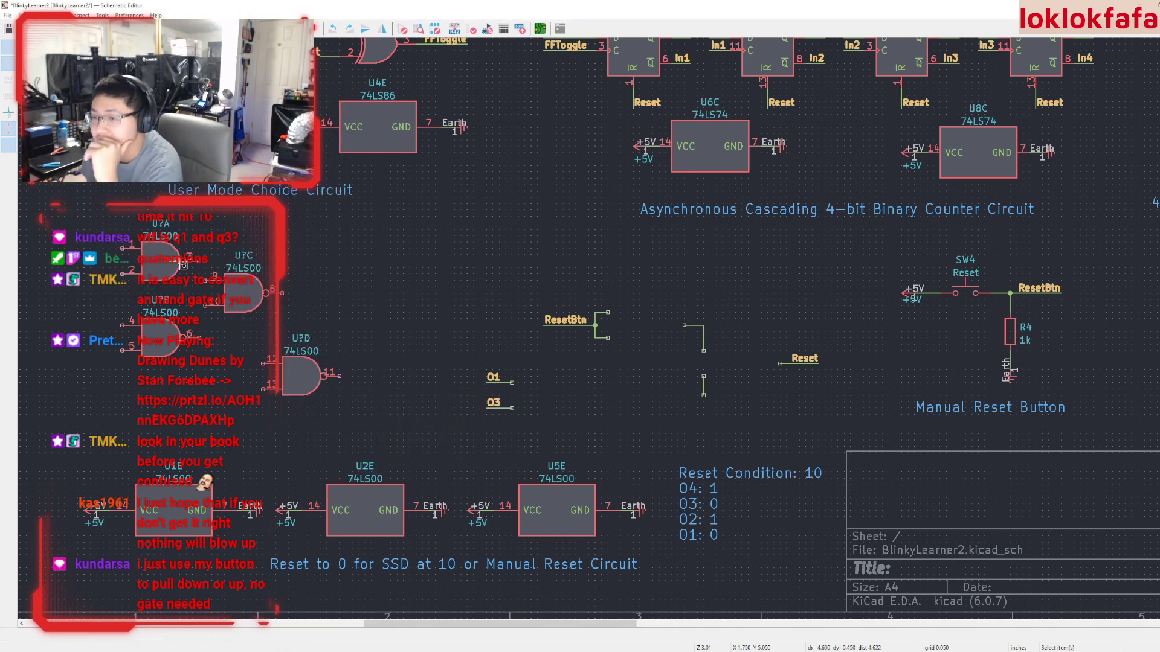
Move NAND unit A onto the ResetBtn wires and unit B onto the O1 and O3 wires
left_click_drag(161, 259, 650, 334)
left_click_drag(646, 324, 646, 326)
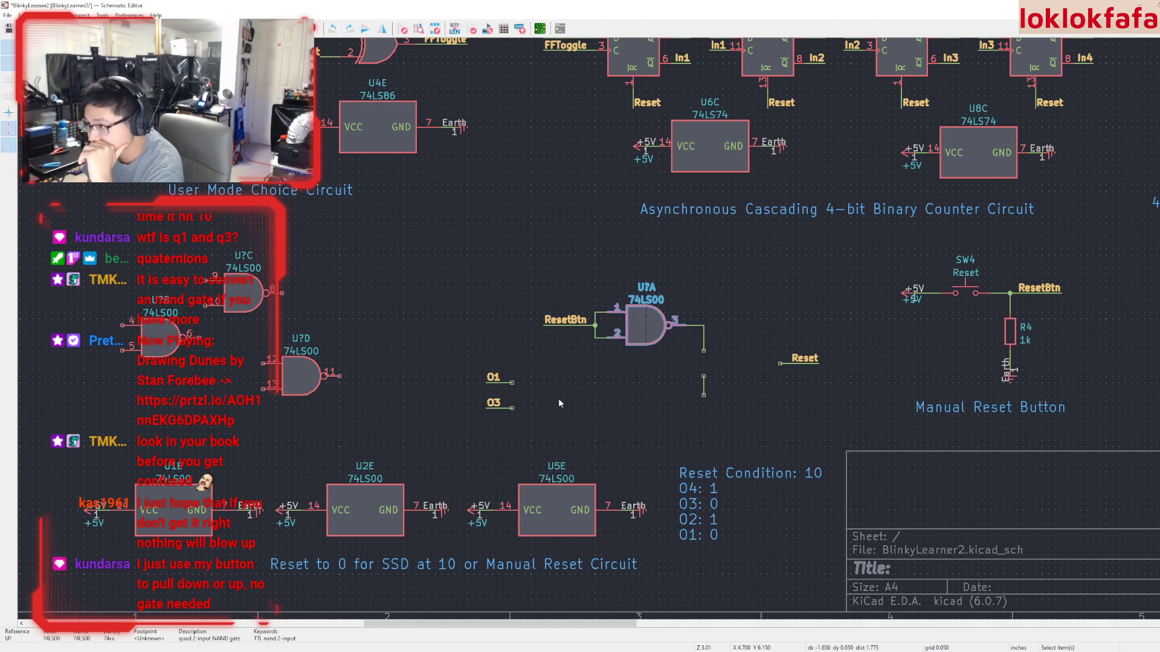
left_click(558, 397)
left_click(242, 294)
left_click(152, 333)
left_click_drag(153, 336, 543, 393)
Move NAND unit C between unit B and the loose vertical wire, directly below unit A
scroll(574, 428, "down", 5)
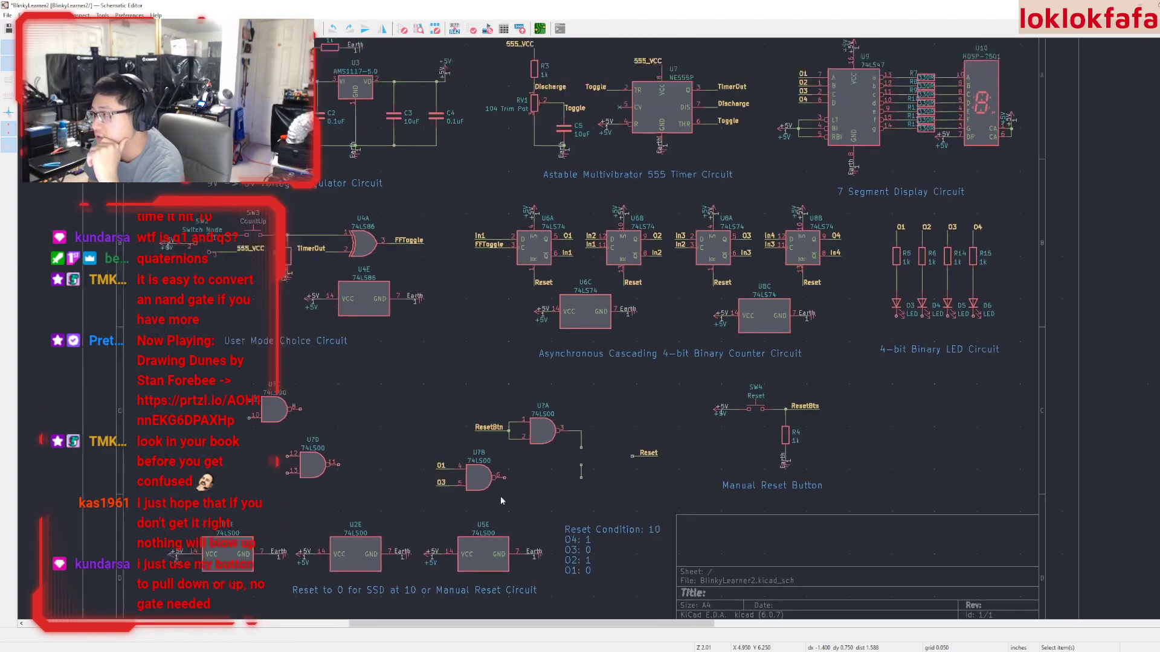
scroll(682, 355, "up", 3)
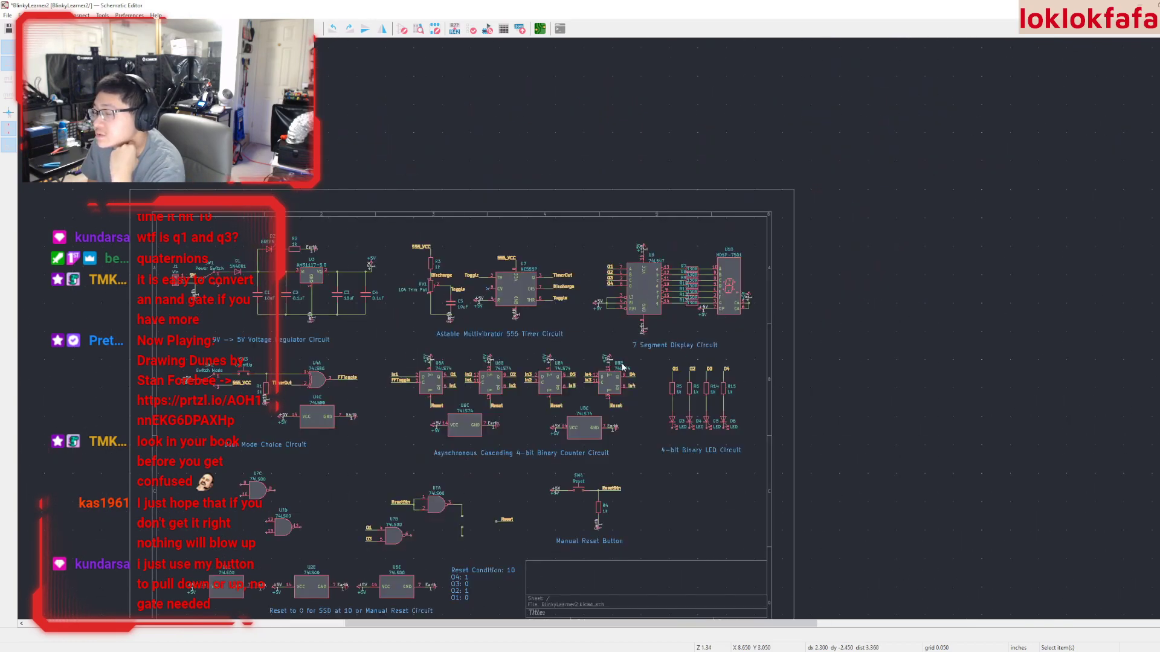
scroll(592, 328, "up", 3)
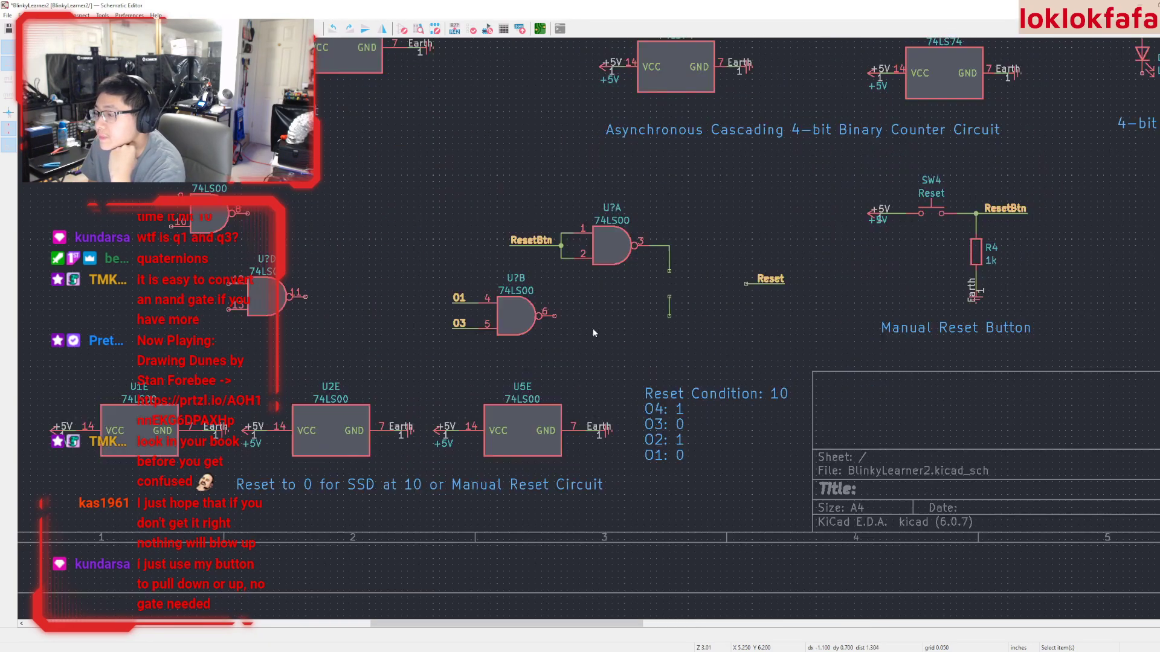
key("m")
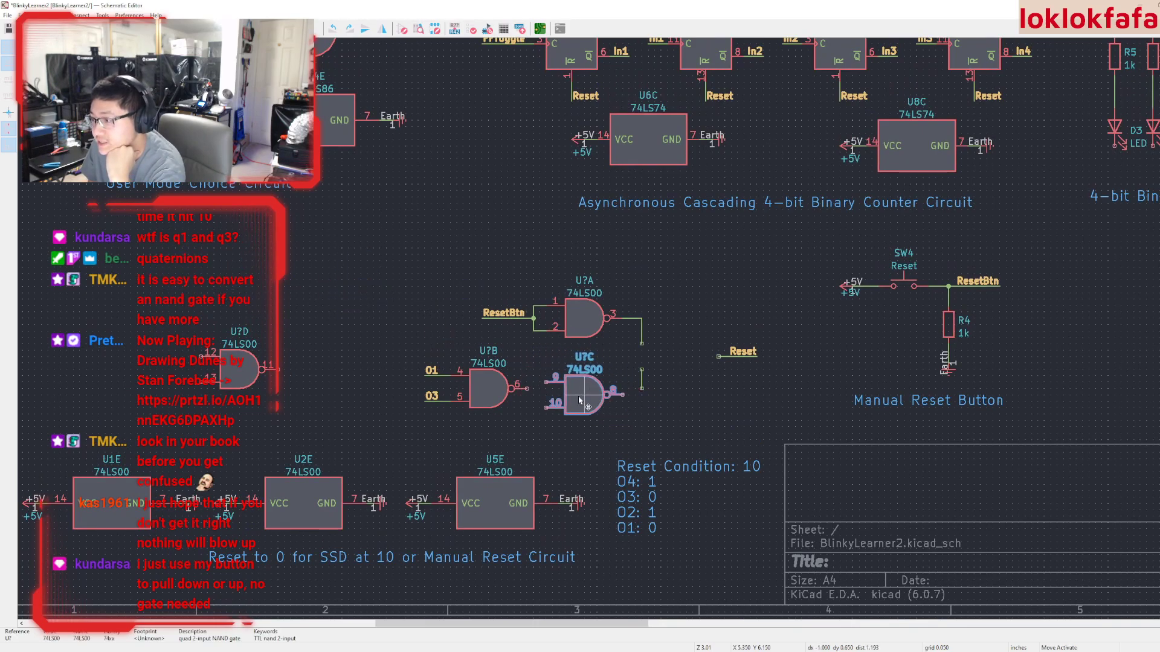
left_click(583, 392)
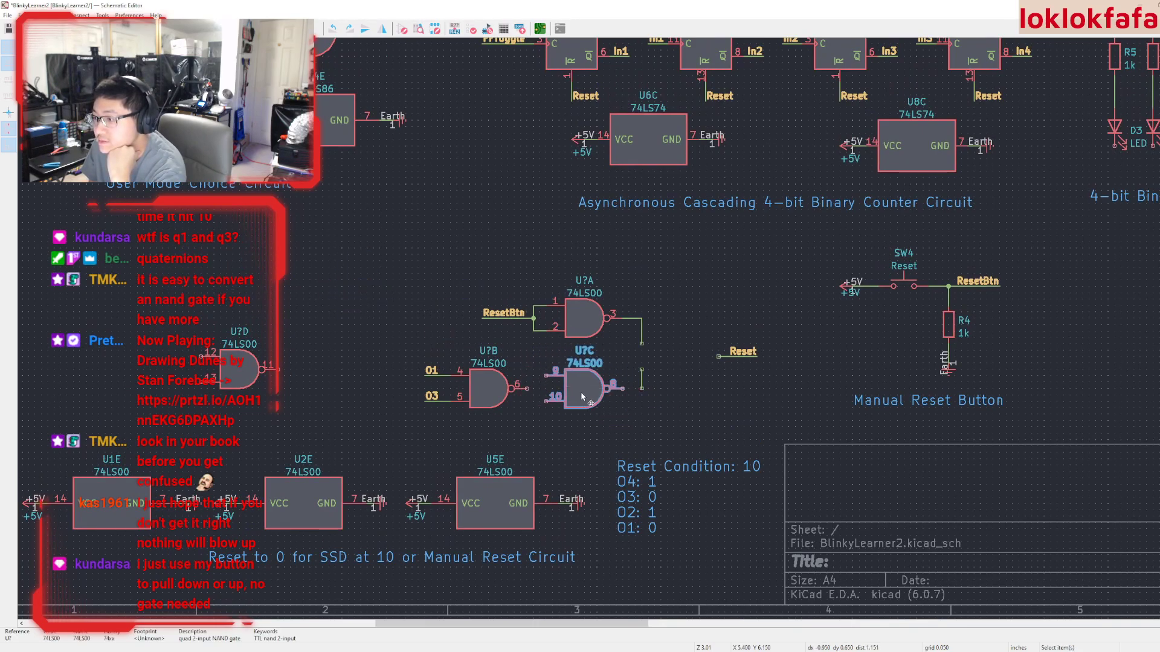
Wire the output of NAND unit B to both inputs of unit C
scroll(544, 386, "up", 2)
left_click(520, 309)
left_click(544, 291)
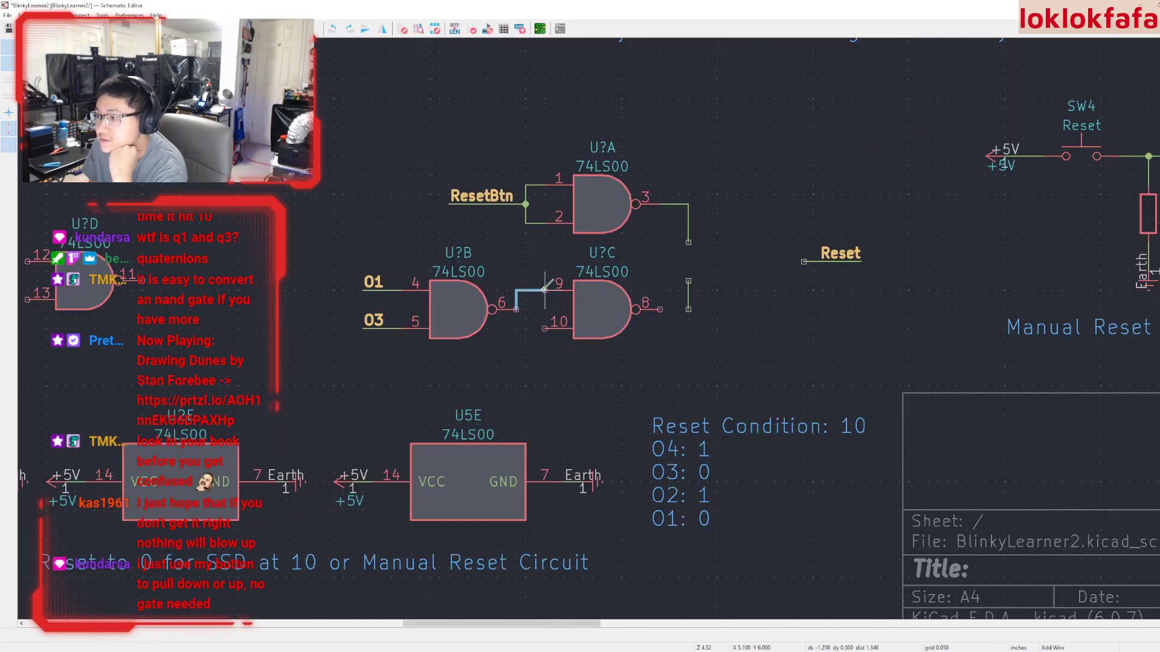
left_click(543, 328)
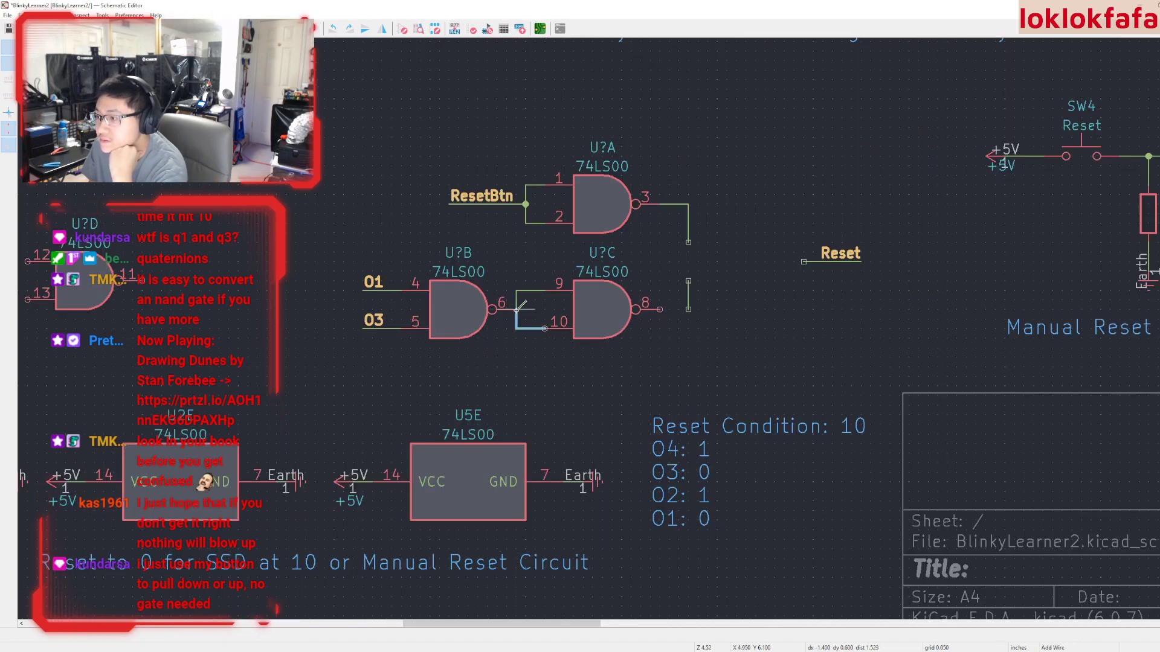
left_click(516, 309)
Shift NAND unit B with its O1 and O3 labels farther away from unit C, keeping the connecting wire attached
left_click(453, 313)
mouse_move(458, 313)
left_mouse_down()
mouse_move(424, 310)
mouse_move(458, 310)
left_mouse_up()
left_click_drag(333, 231, 473, 348)
left_click_drag(352, 254, 499, 353)
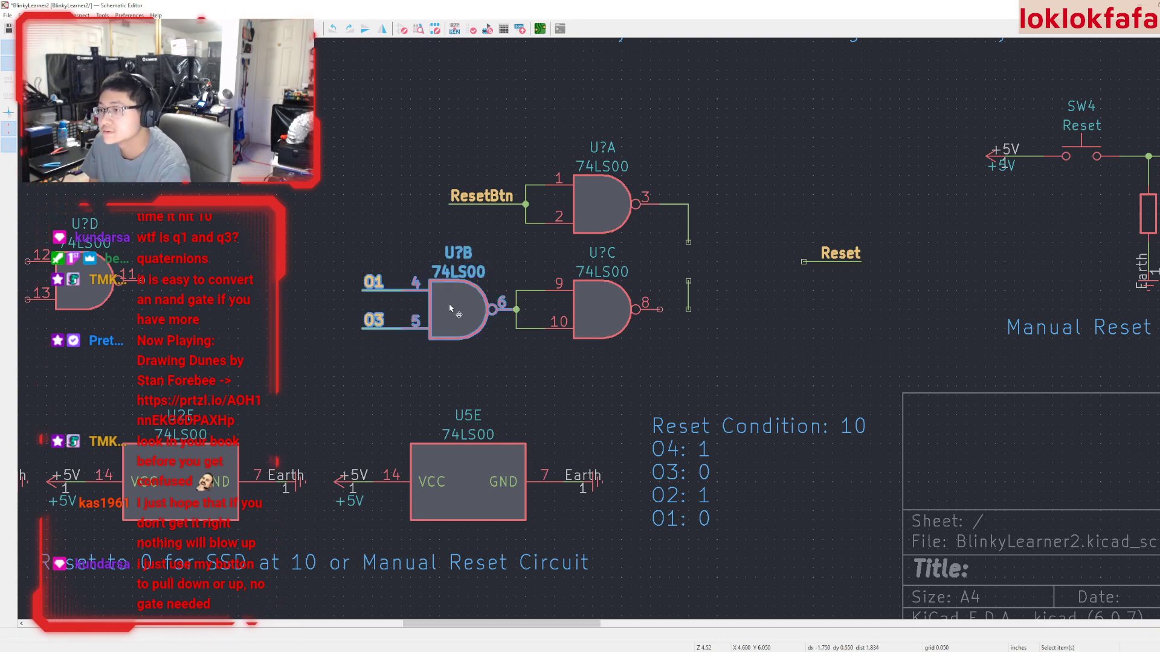
left_click_drag(458, 312, 438, 309)
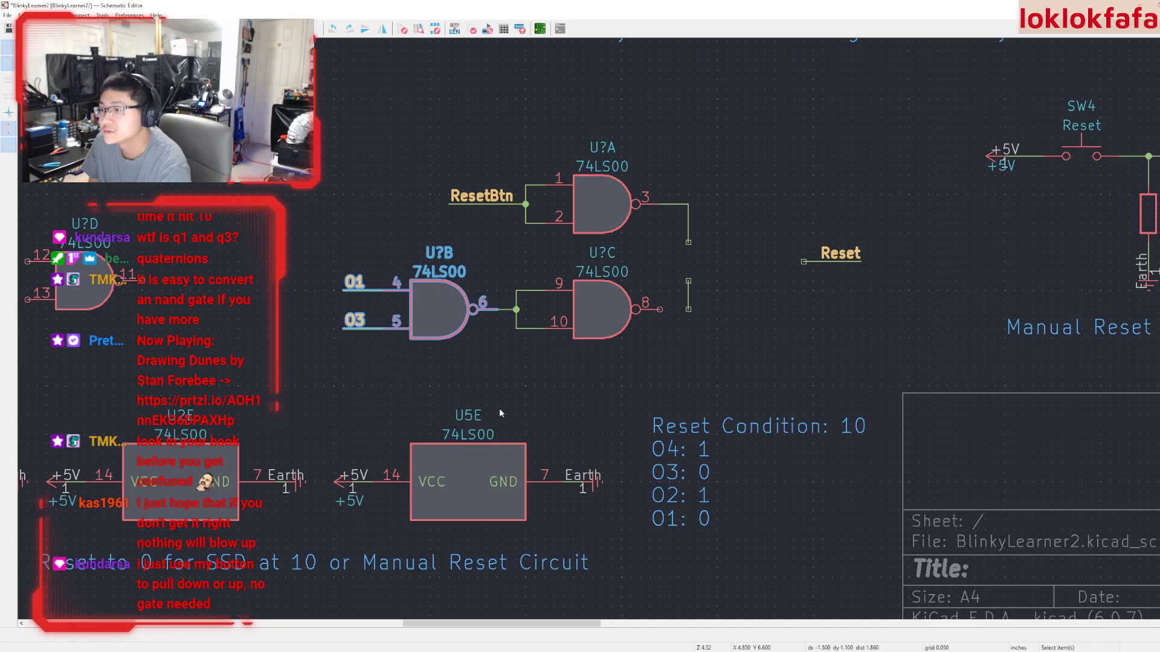
left_click(500, 407)
middle_click_drag(522, 354, 509, 403)
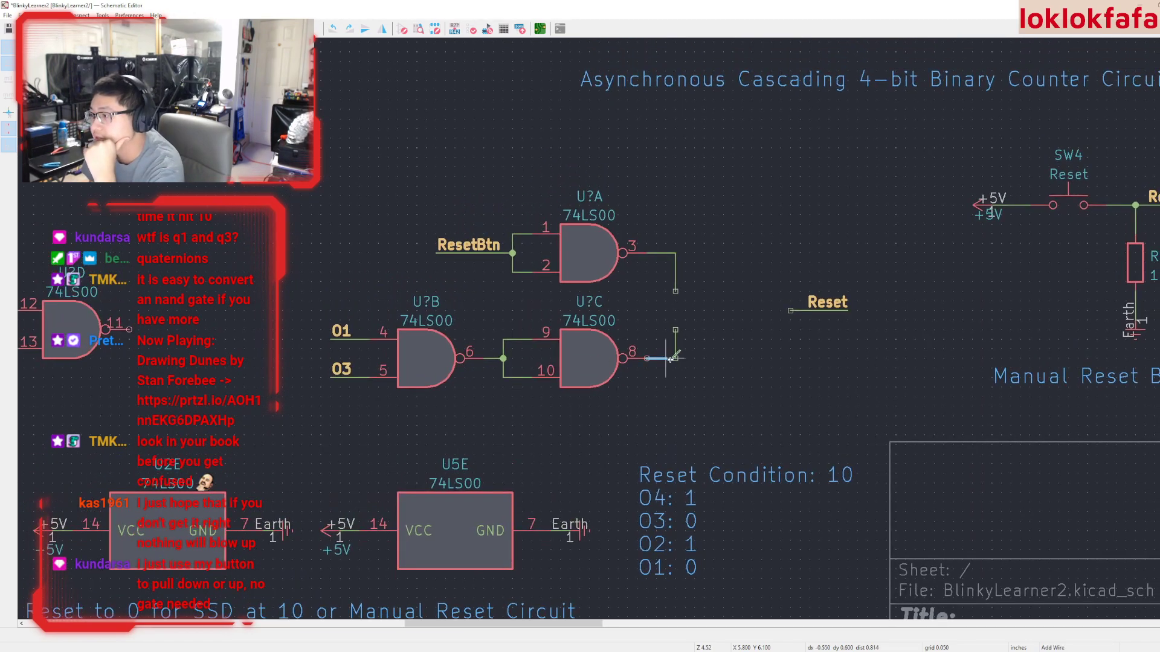
Move NAND unit D between the output wires of units A and C and the Reset wire, connecting its inputs and output
left_click(71, 331)
left_click_drag(71, 331, 733, 313)
left_click(780, 384)
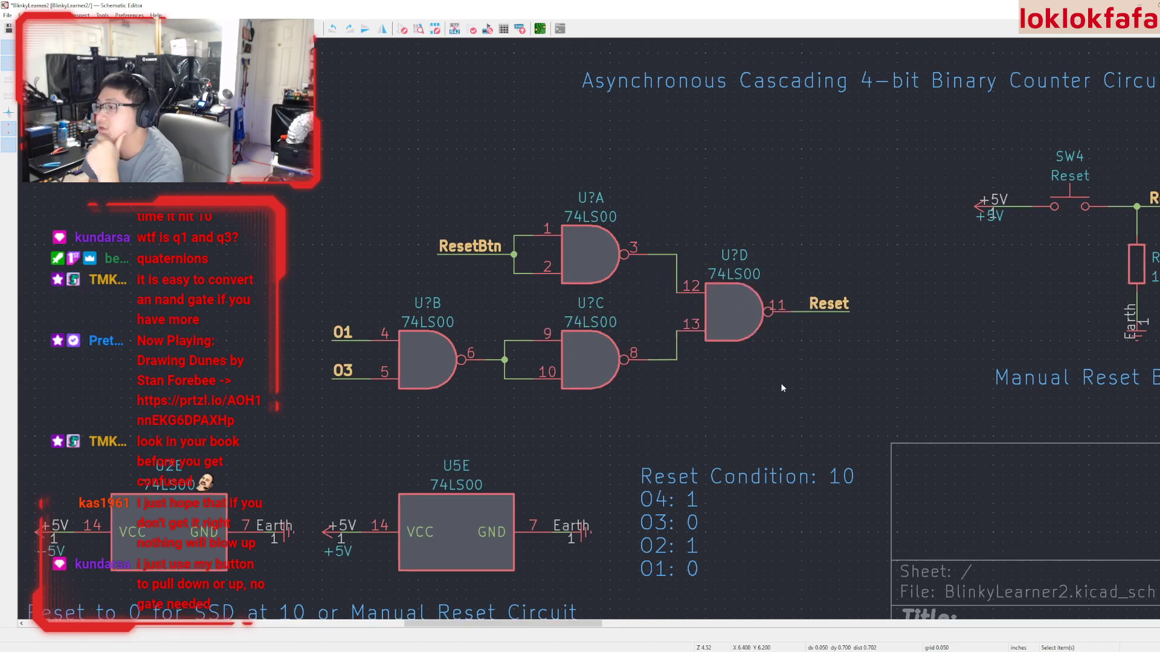
Trace the signal paths through the four-gate reset logic and save the schematic
scroll(592, 328, "down", 3)
scroll(594, 332, "up", 3)
scroll(594, 332, "down", 3)
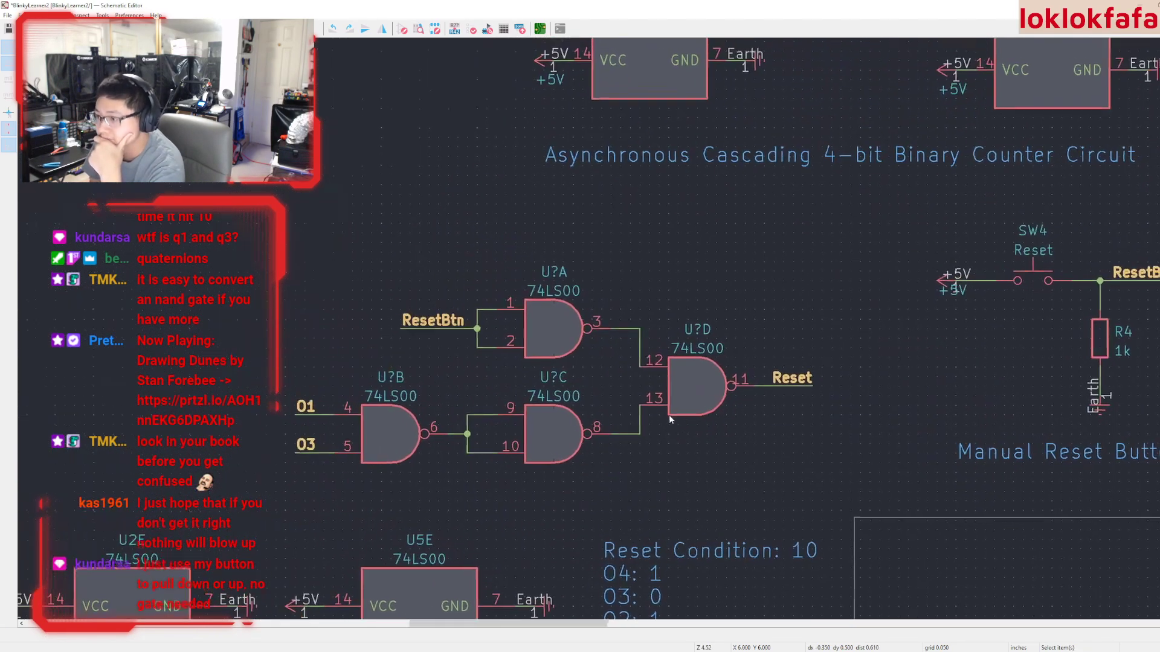
scroll(669, 414, "up", 3)
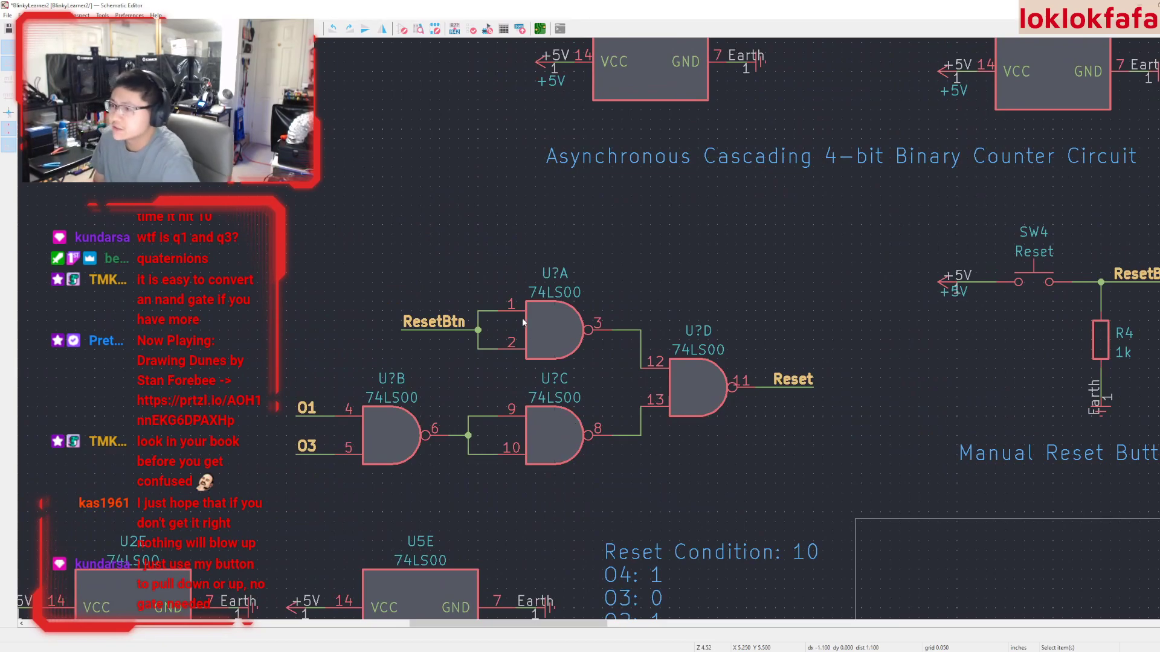
left_click(611, 331)
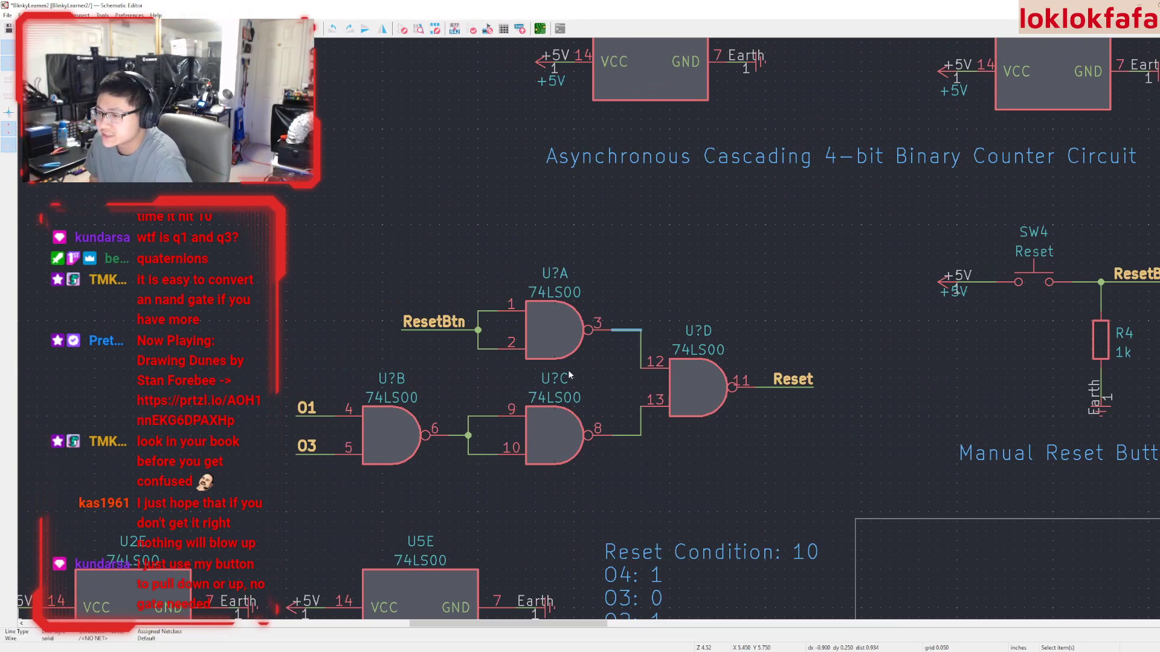
left_click(315, 454)
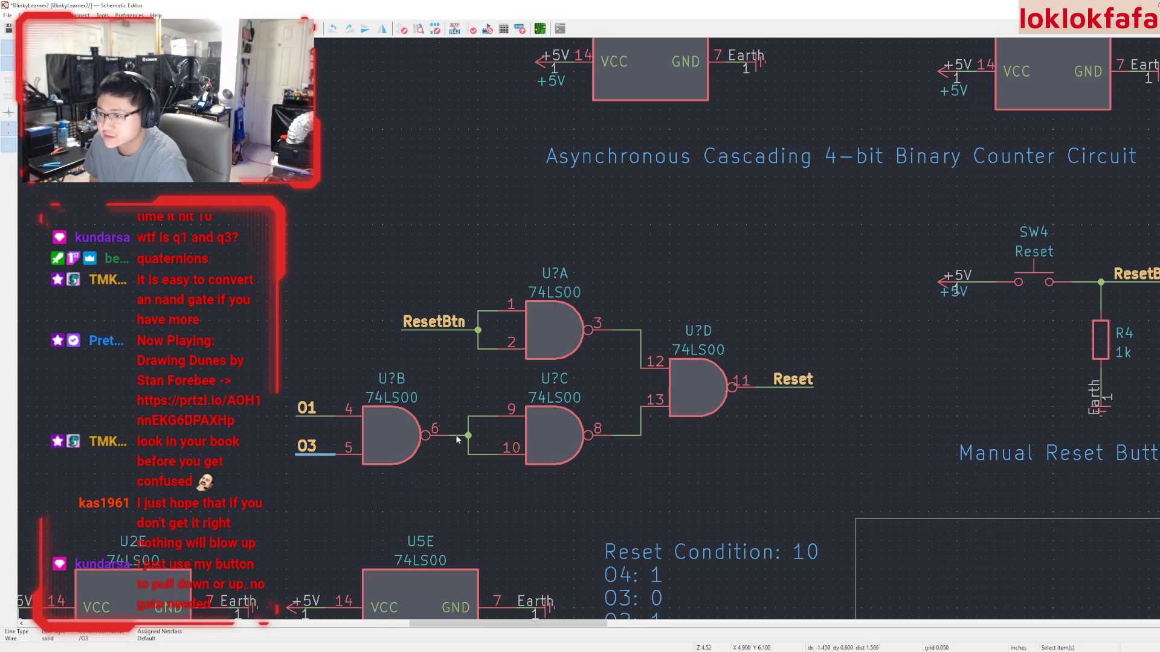
key("Escape")
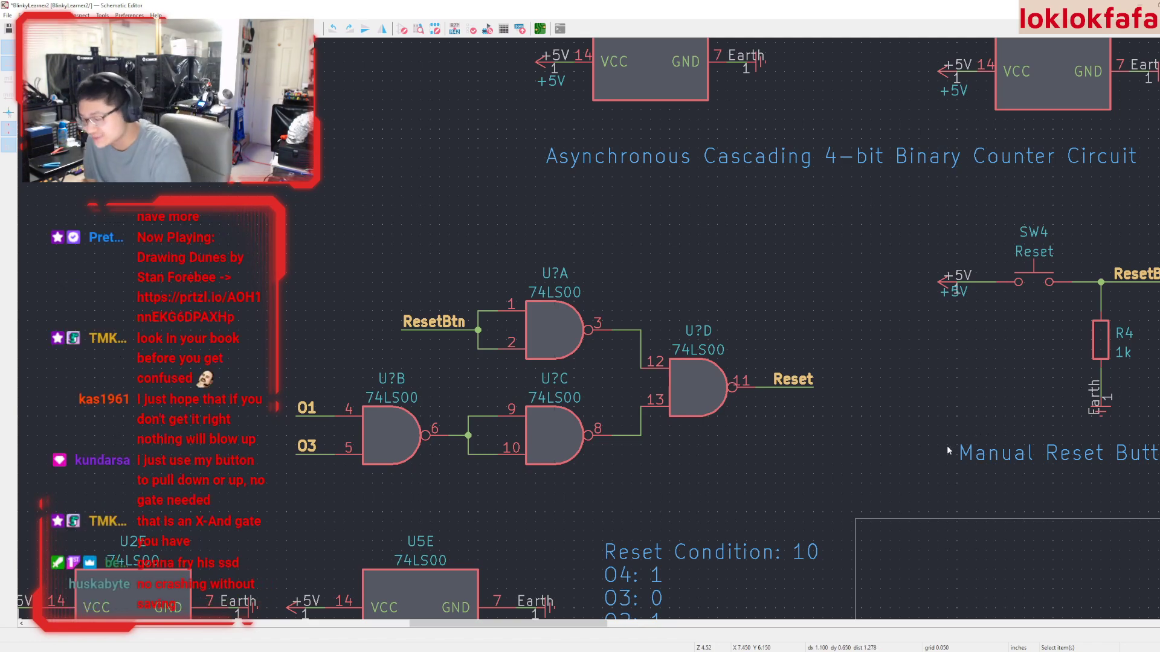
key("ctrl+s")
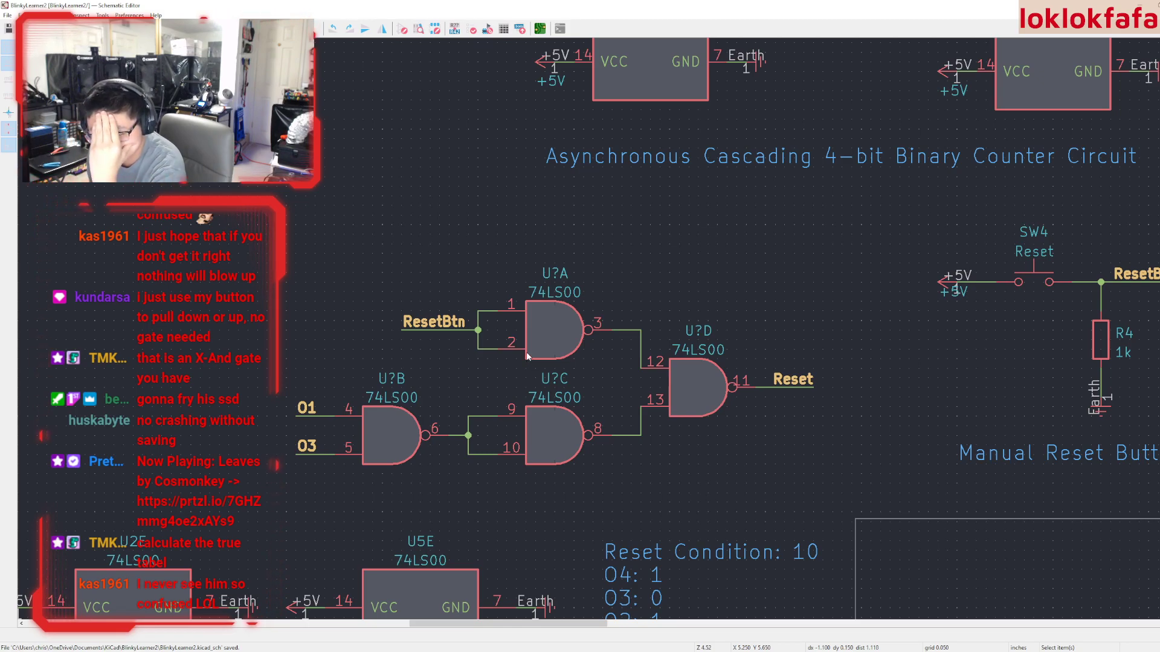
Take NAND unit C out of the reset circuit, parking a spare gate away from it, and delete the wires that fed its inputs
left_click(559, 426)
key("Delete")
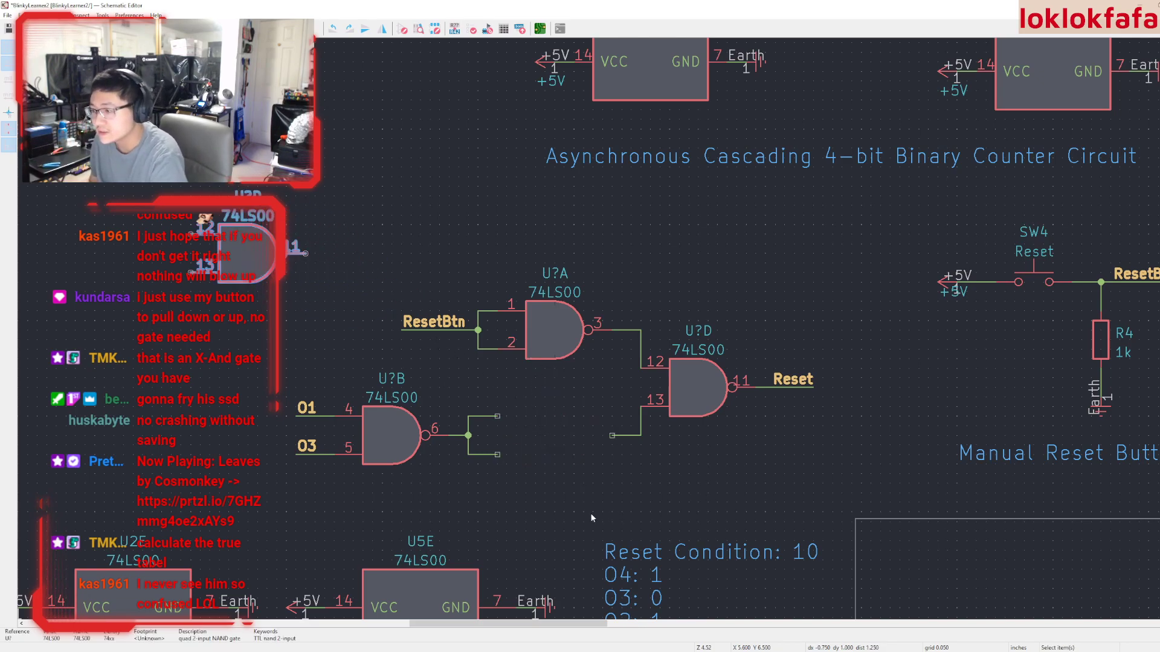
scroll(592, 329, "up", 2)
left_click(613, 333)
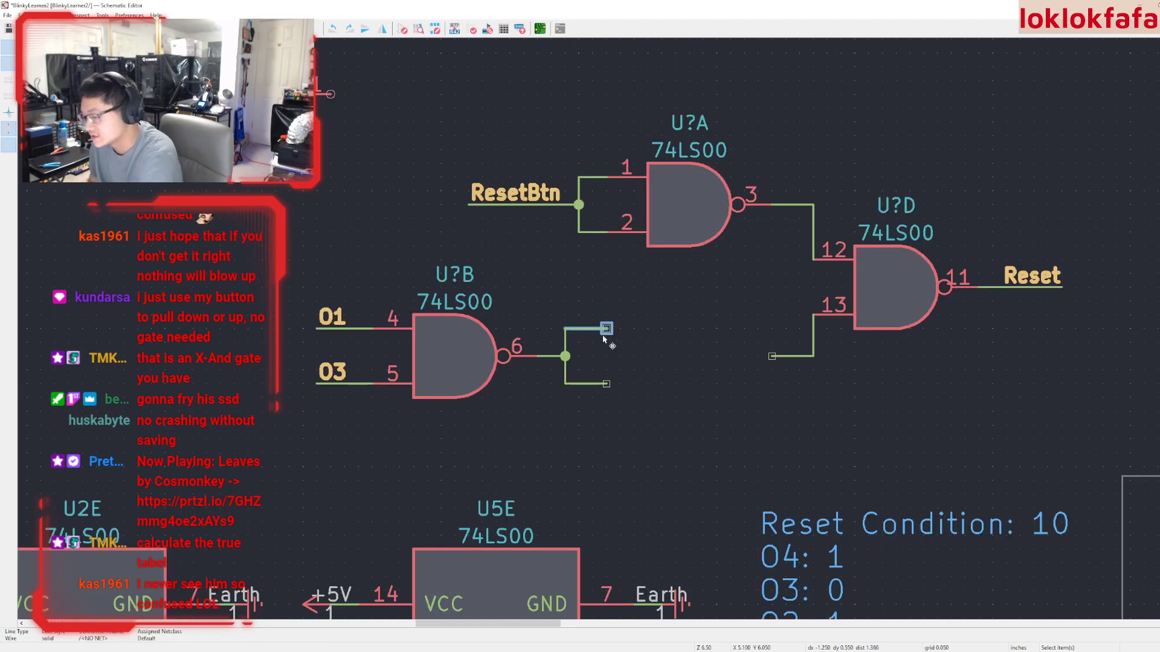
key("Delete")
left_click(583, 383)
key("Delete")
left_click(567, 344)
key("Delete")
left_click(567, 371)
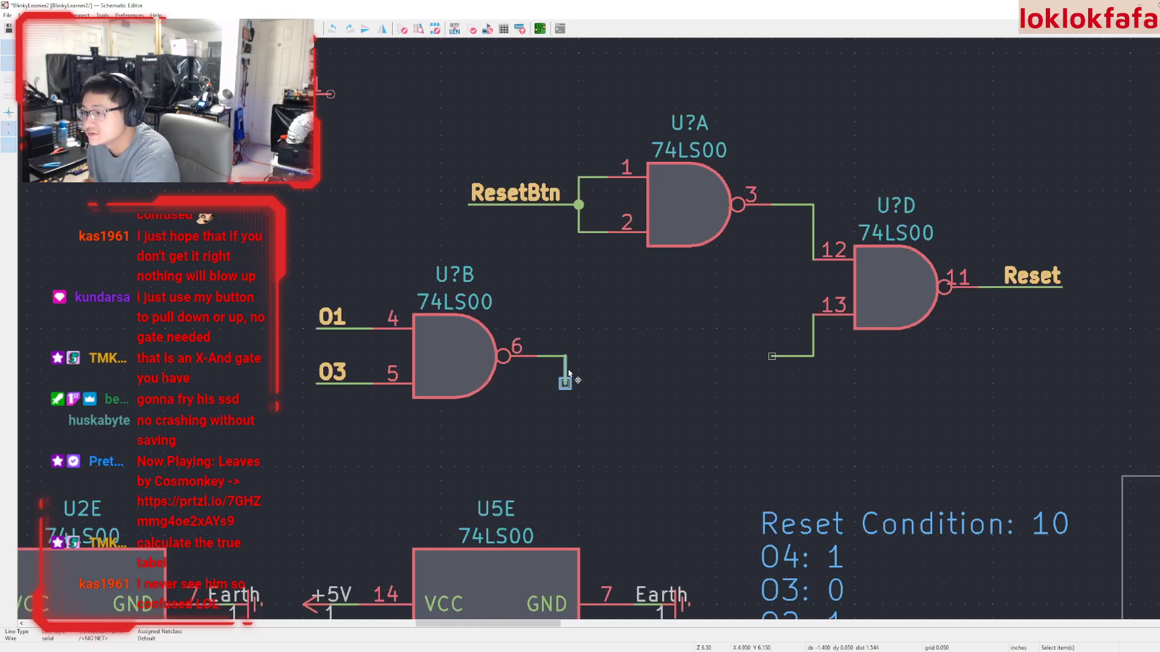
key("Delete")
Wire unit B's output to input 13 of unit D and move unit B with its O1 and O3 labels directly below unit A
left_click_drag(774, 357, 565, 357)
left_click_drag(277, 265, 540, 446)
left_click_drag(462, 359, 692, 359)
left_click(797, 456)
Examine the three-gate reset logic, following the ResetBtn, O1 and O3 inputs through units A, B and D to the Reset output
scroll(724, 518, "down", 6)
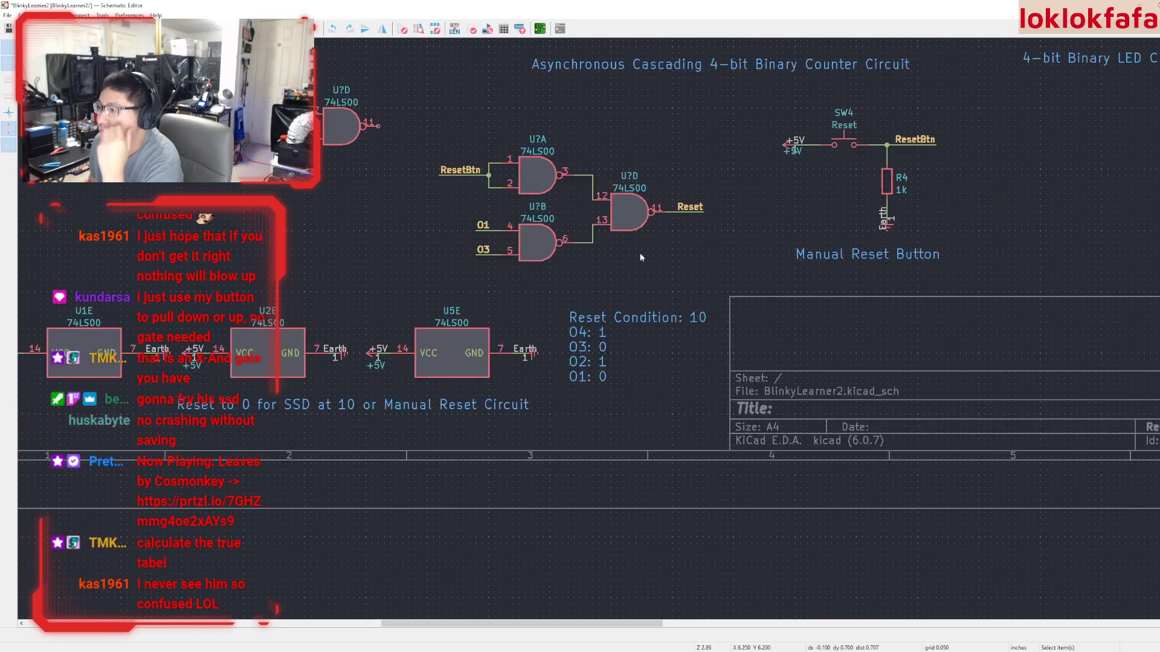
scroll(568, 309, "up", 4)
scroll(567, 310, "up", 2)
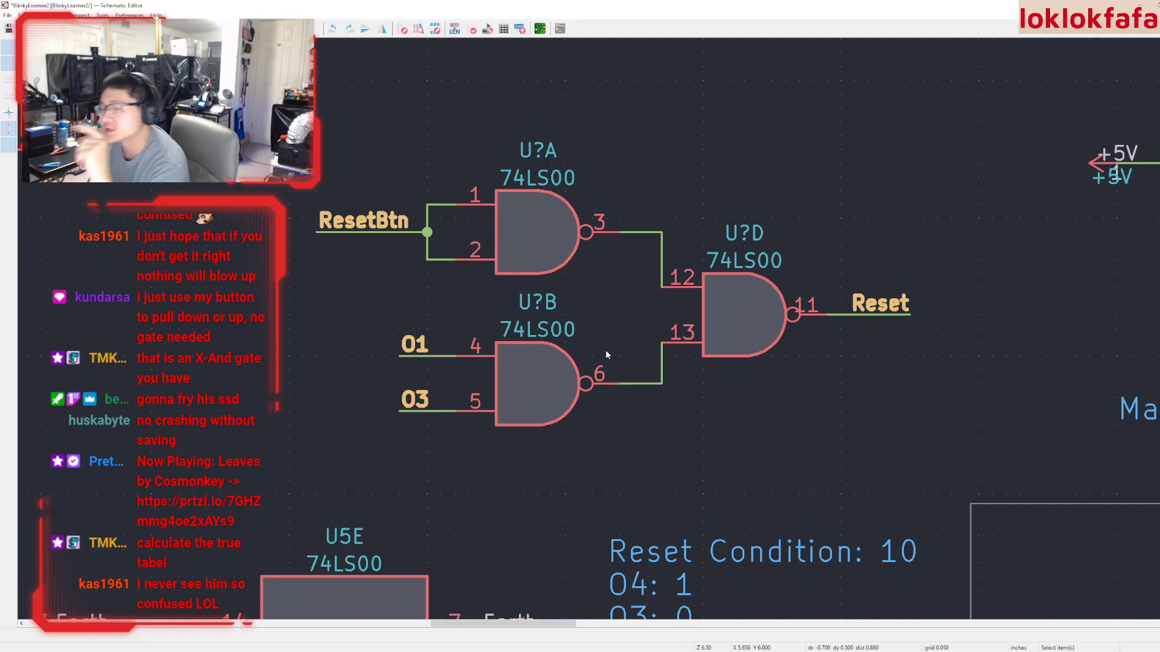
left_click(572, 399)
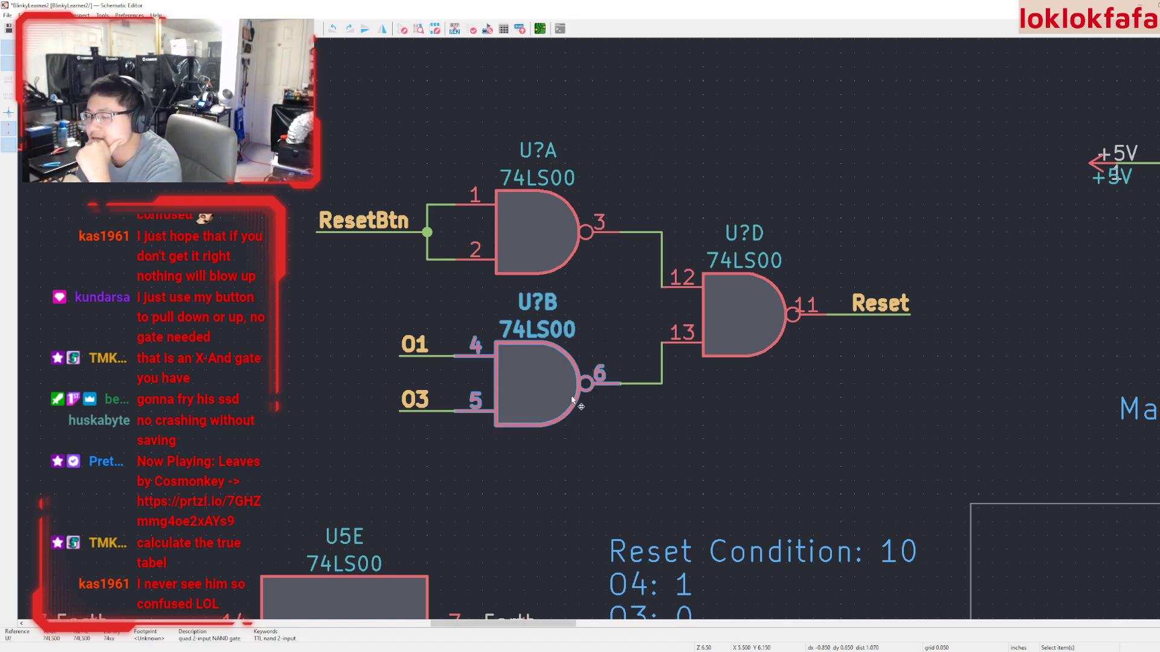
left_click(632, 398)
middle_click_drag(635, 404, 635, 473)
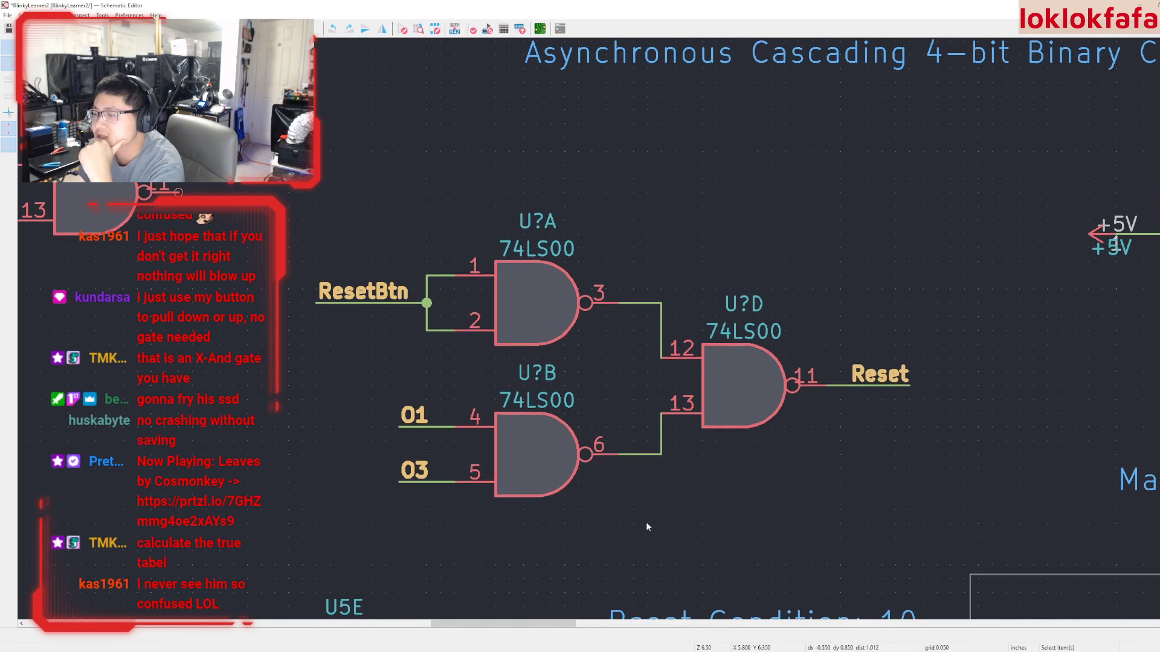
middle_click_drag(646, 527, 646, 574)
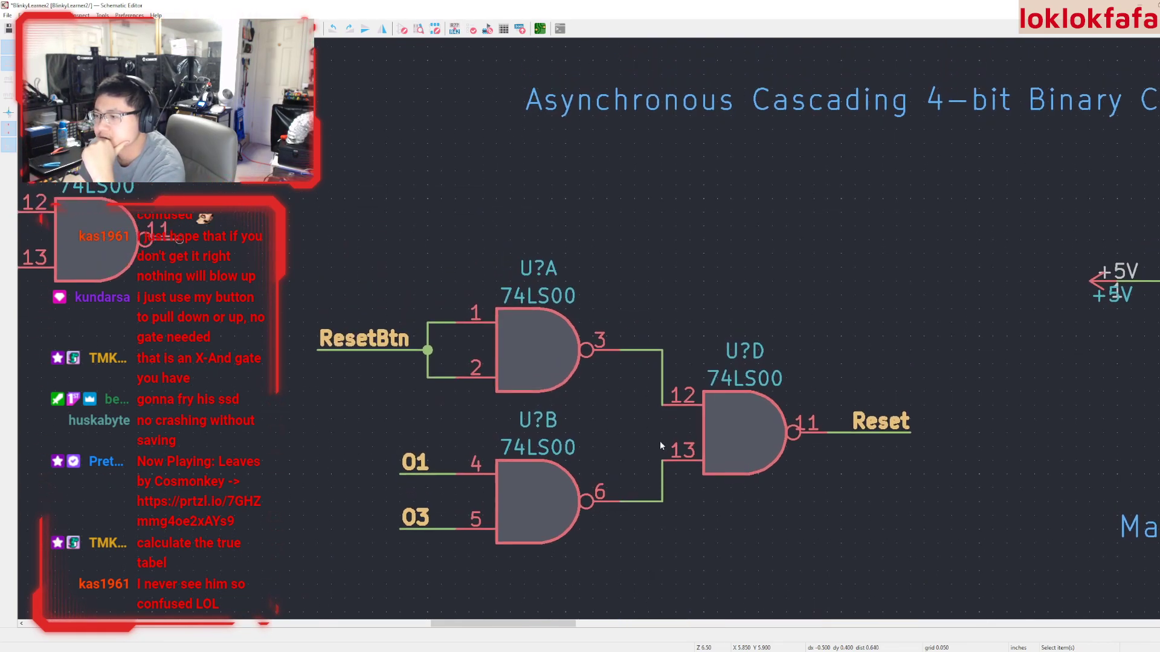
left_click(781, 429)
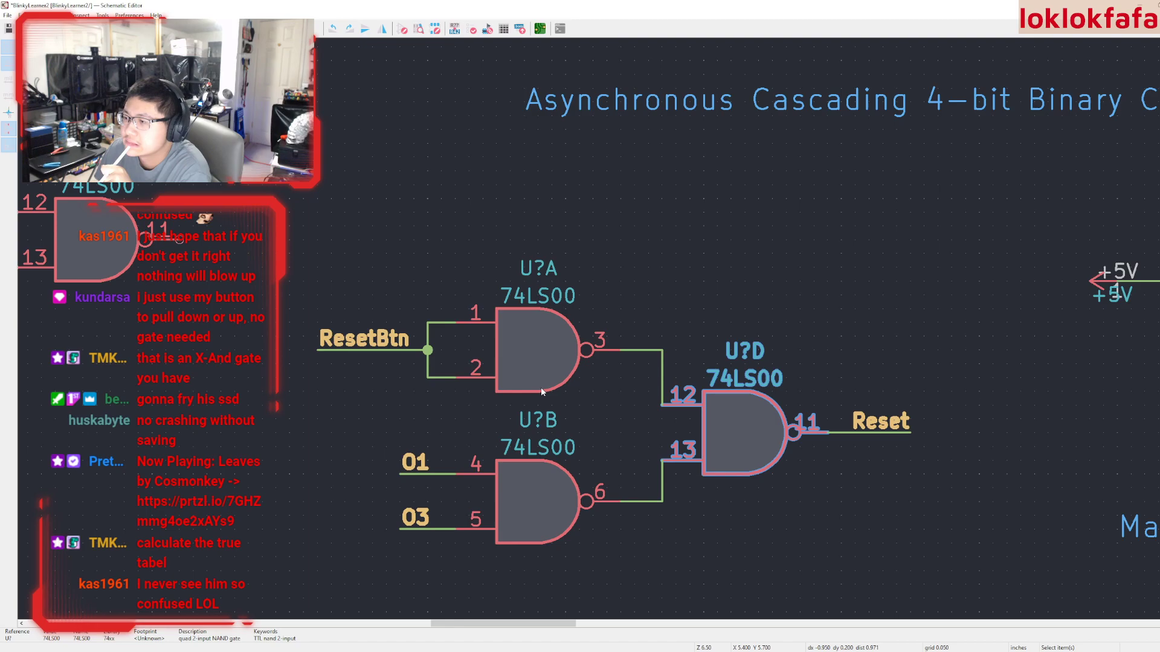
left_click(398, 348)
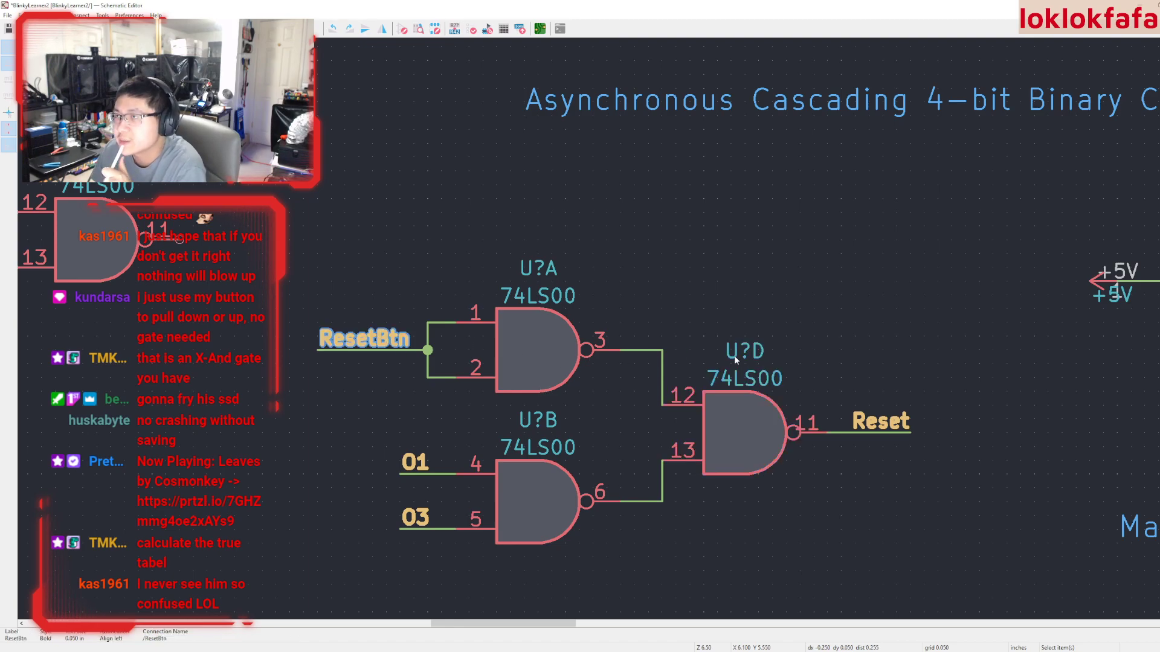
left_click(660, 351)
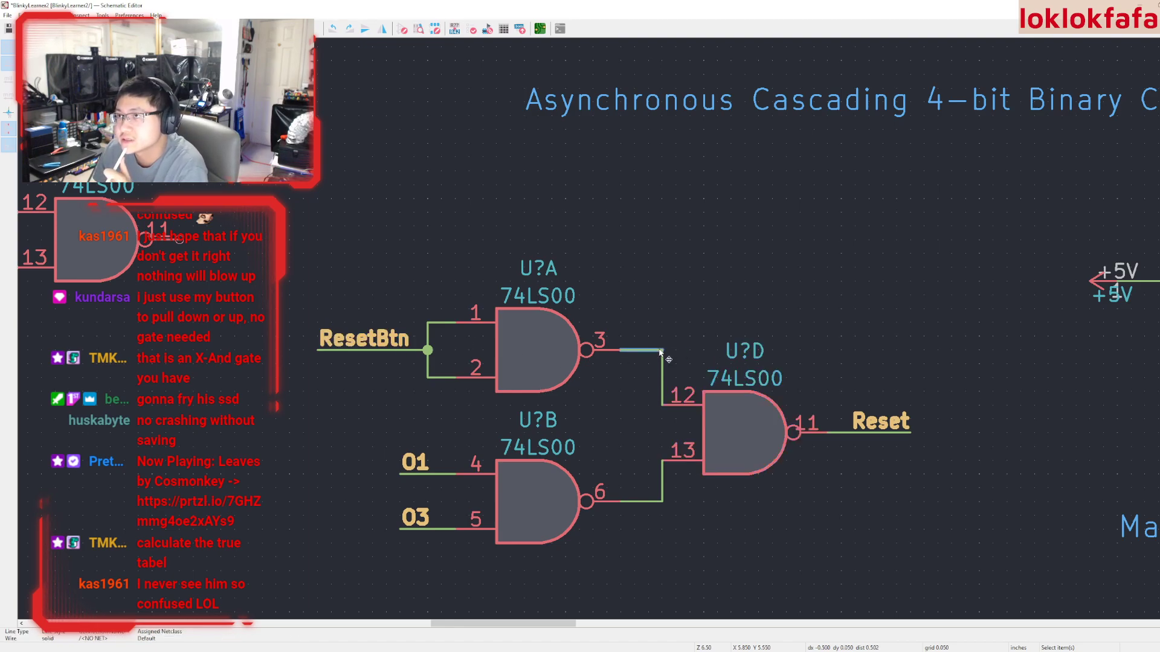
Delete NAND unit A and the split wire segments that fed its two inputs from ResetBtn
left_click(522, 361)
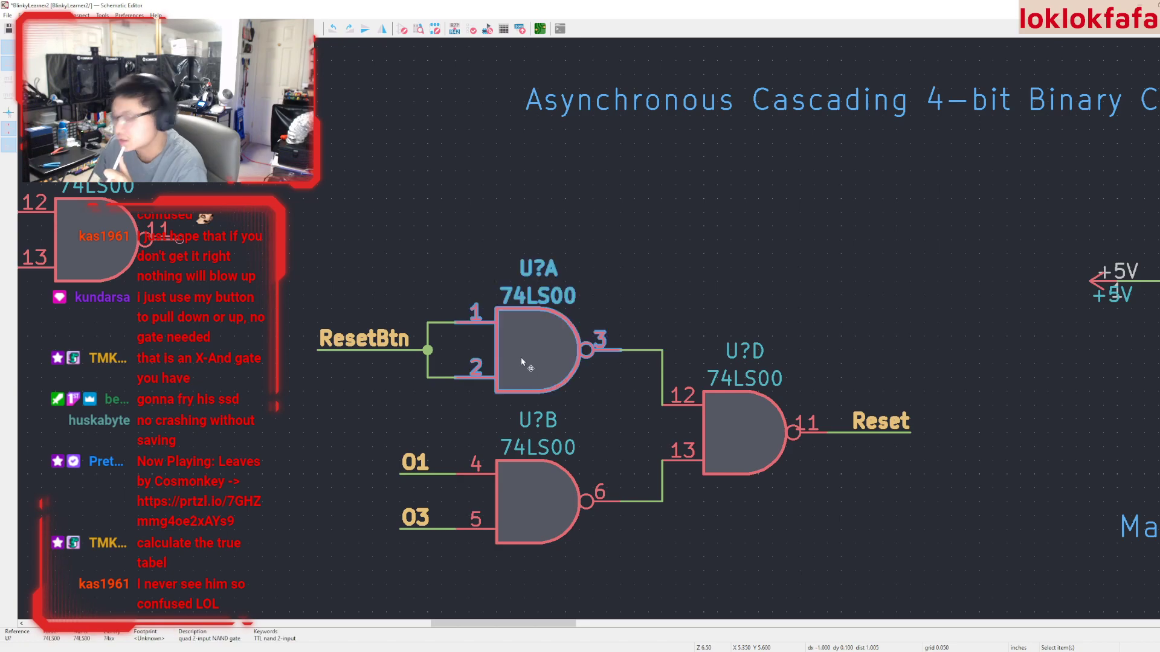
key("Delete")
left_click(430, 325)
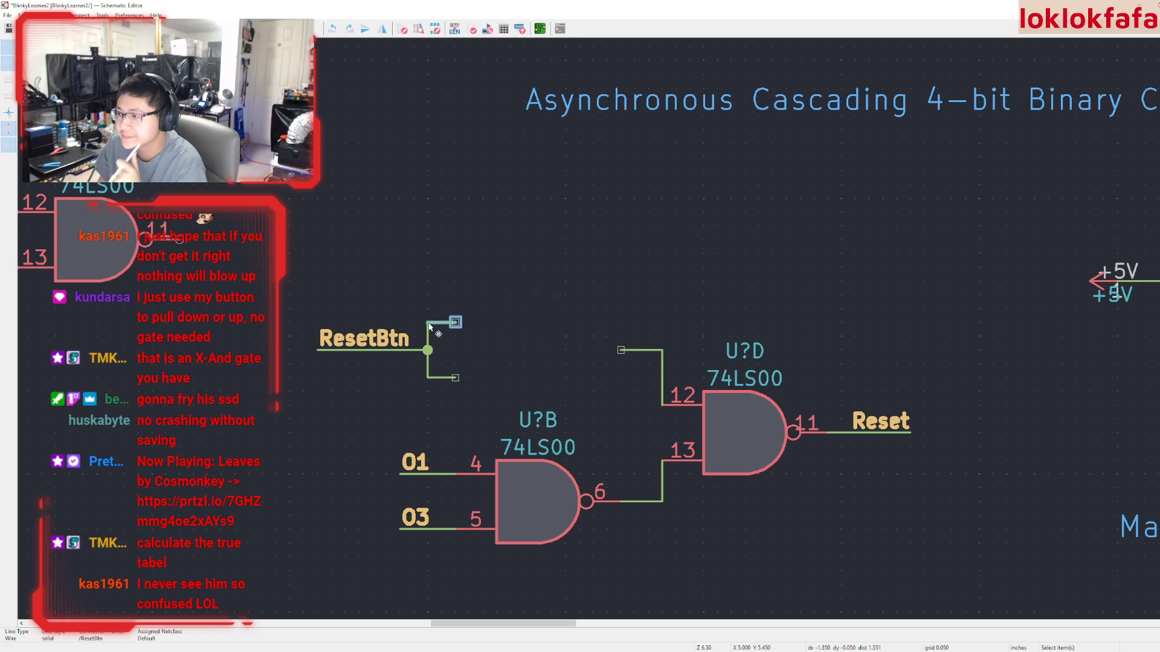
key("Delete")
key("w")
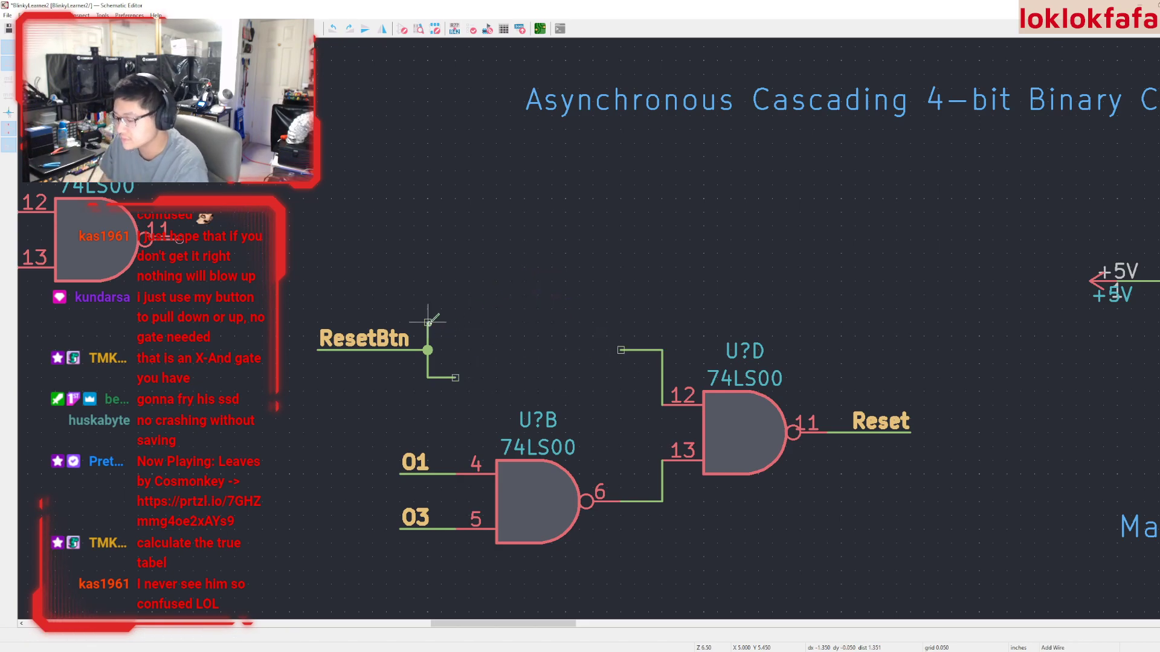
key("Escape")
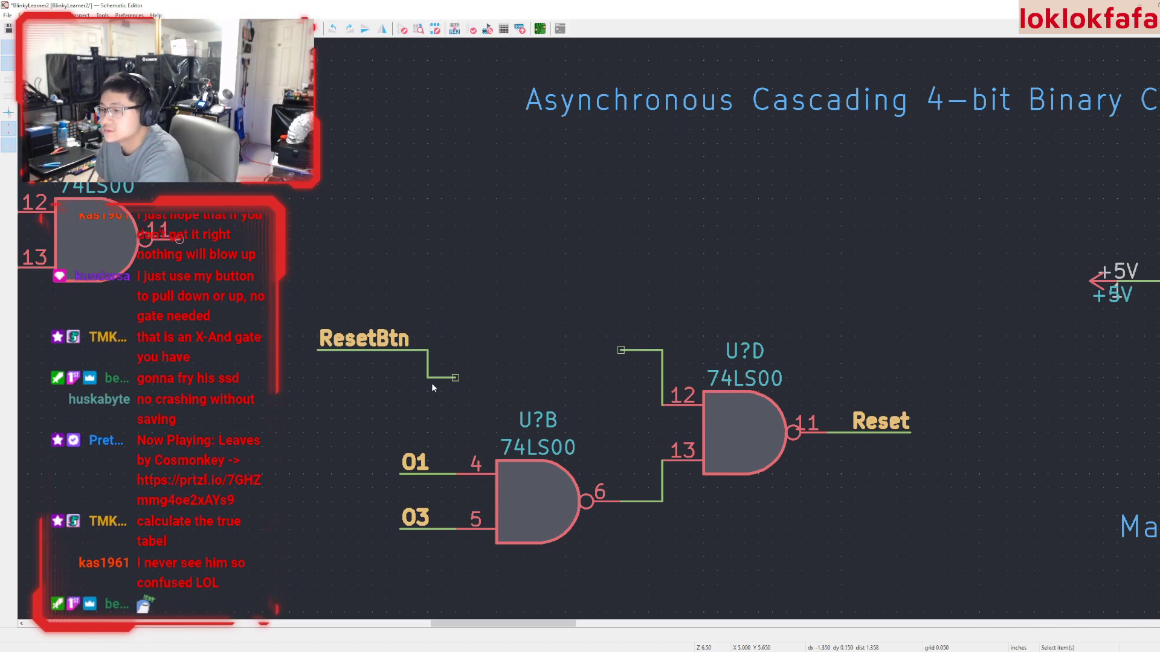
key("Delete")
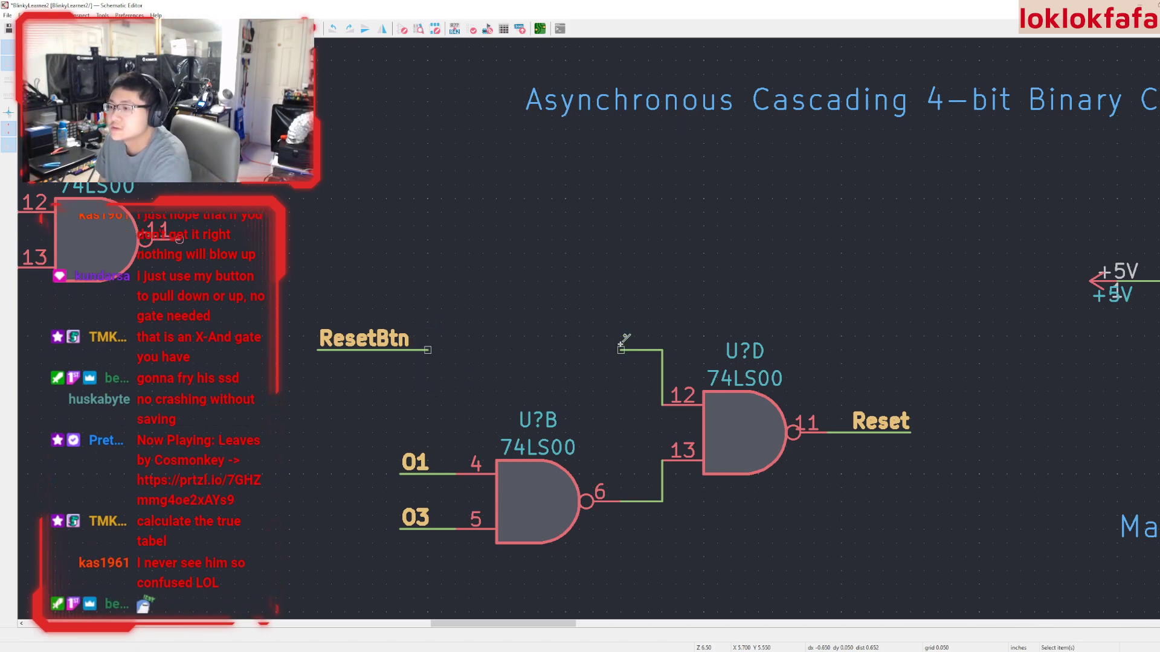
Wire ResetBtn directly to input 12 of unit D and move its label in line with O1 and O3
left_click_drag(620, 350, 427, 349)
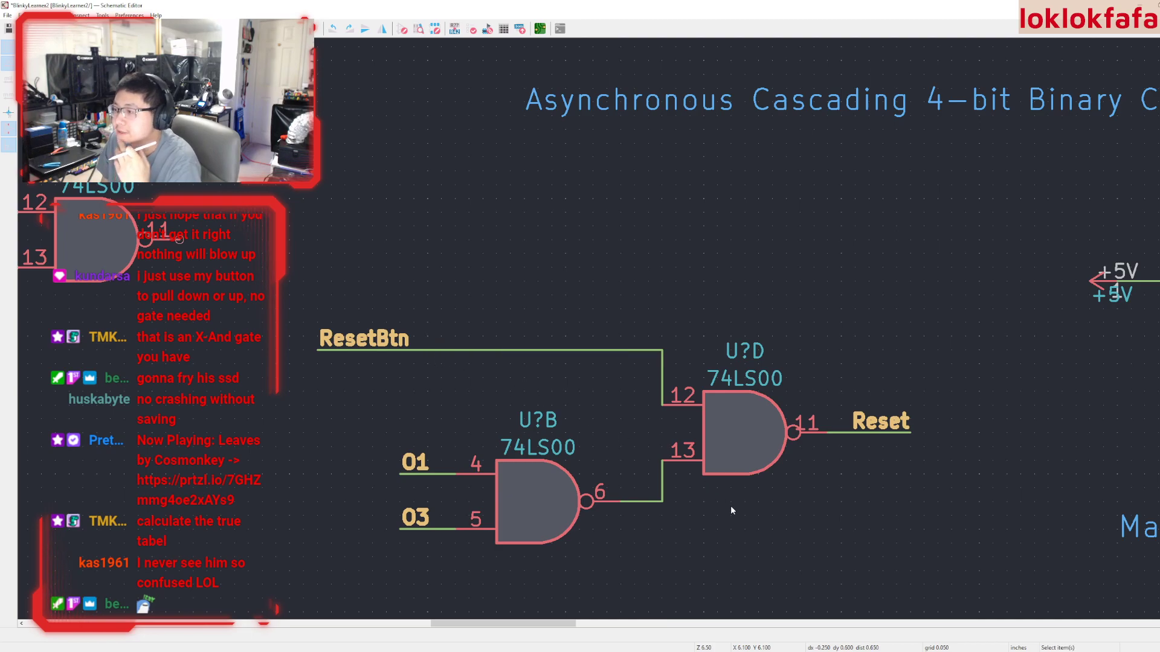
left_click_drag(280, 284, 536, 398)
left_click_drag(359, 353, 396, 353)
left_click(405, 376)
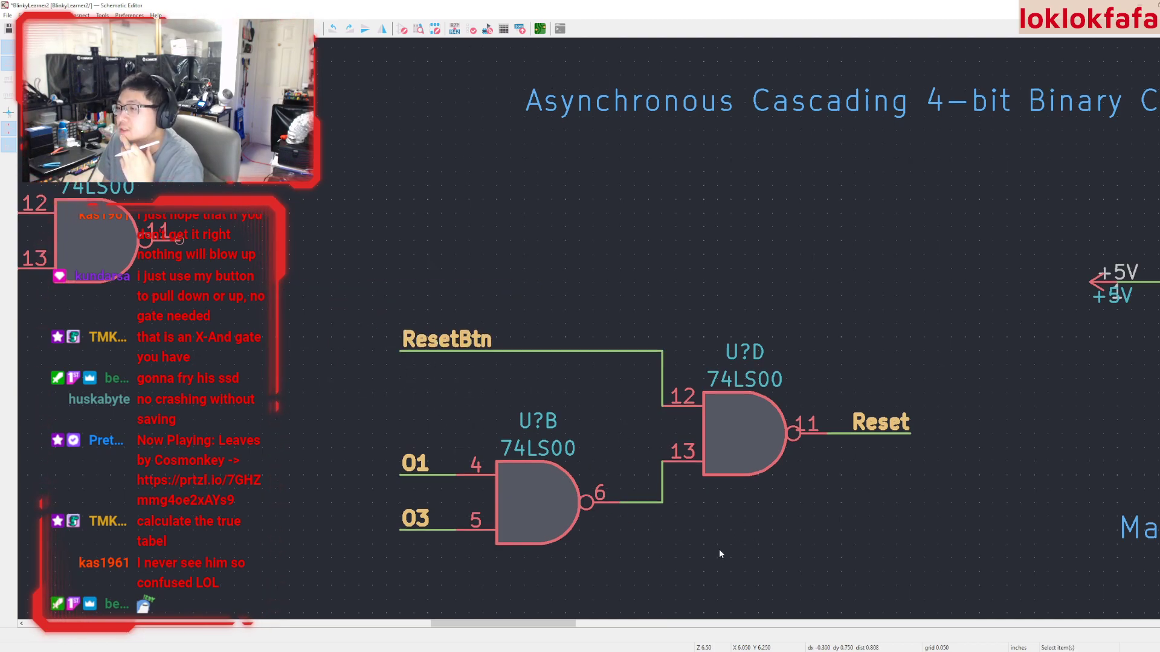
scroll(718, 549, "down", 3)
scroll(593, 328, "up", 2)
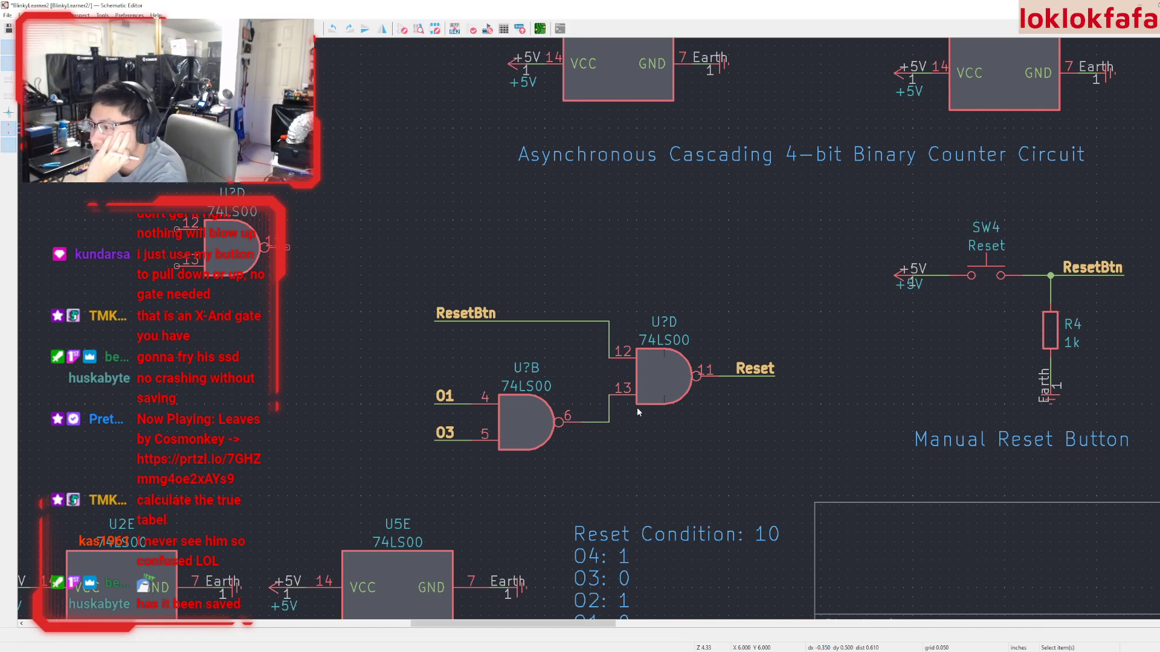
scroll(592, 374, "up", 3)
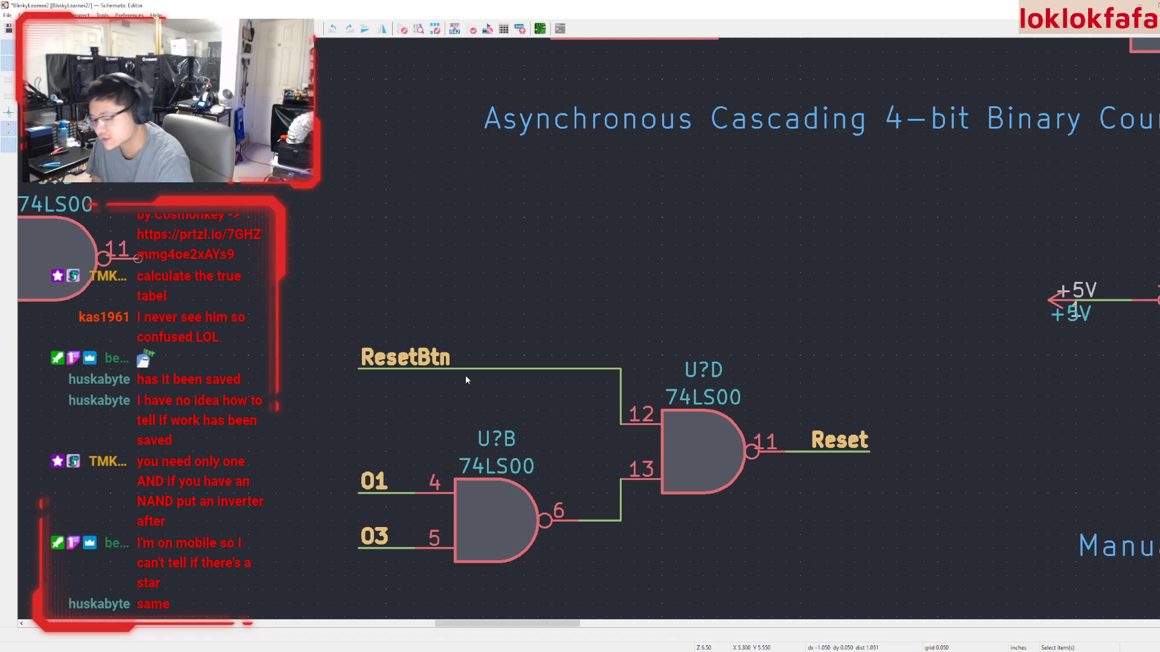
Undo the direct ResetBtn connection and the removal of NAND unit A with its input wires
key("ctrl+z")
key("ctrl+z")
key("ctrl+z")
key("ctrl+z")
key("ctrl+z")
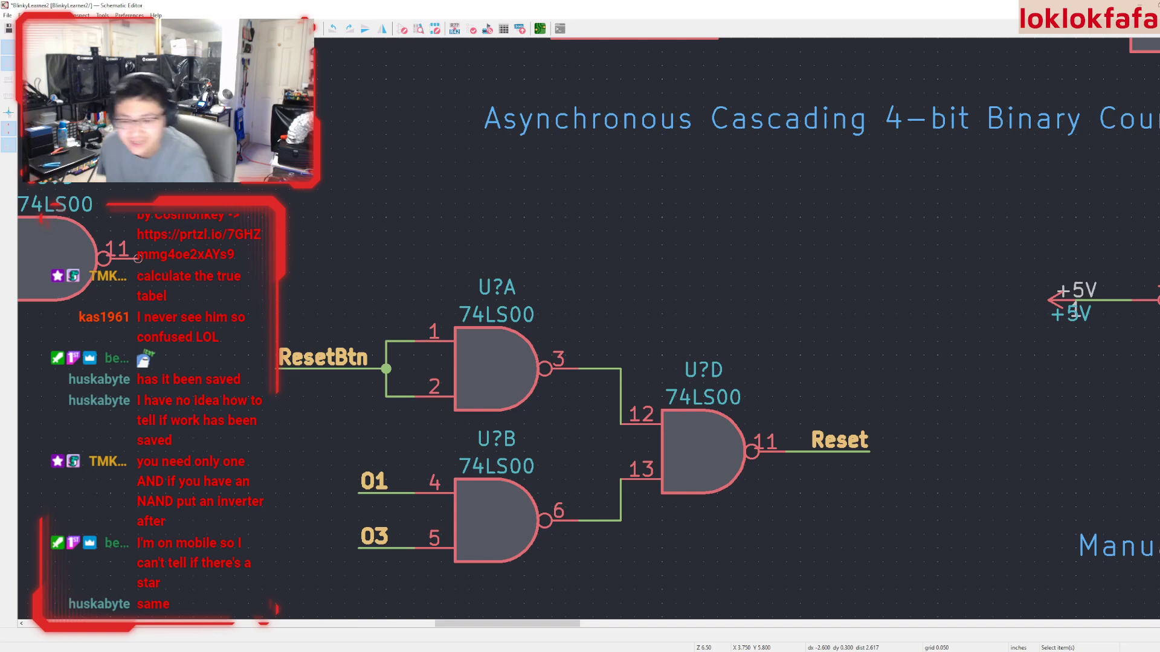
Save the schematic with the three-gate reset logic
key("ctrl+s")
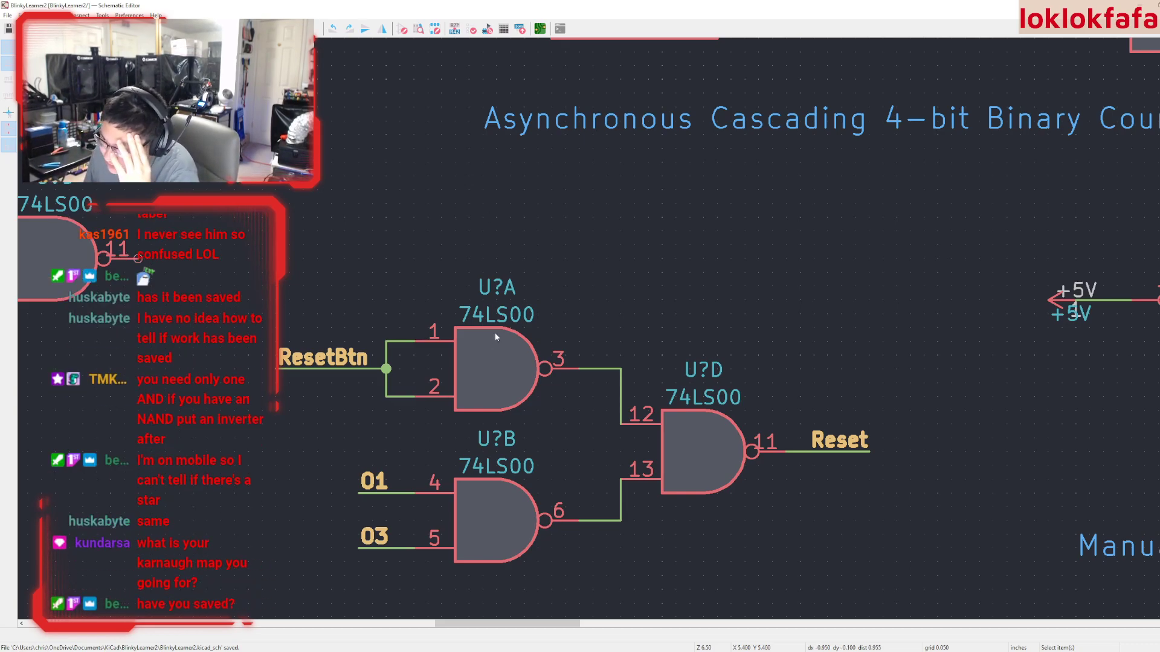
left_click(503, 363)
left_click(590, 369)
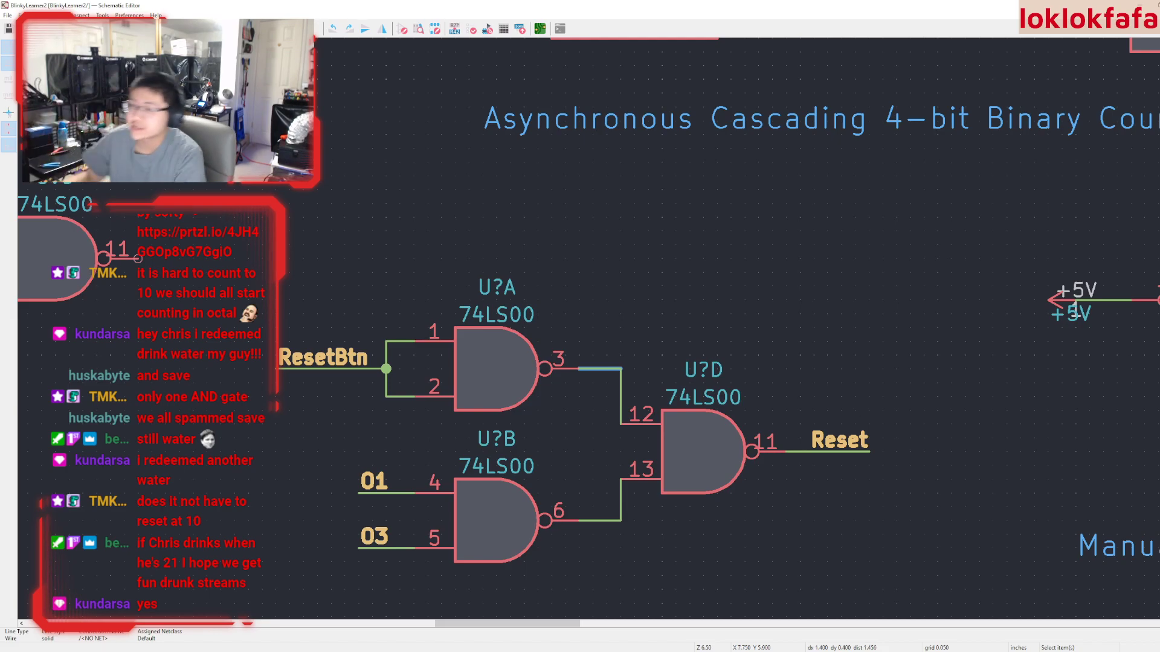
Delete the spare, unconnected 74LS00 unit D below the User Mode Choice Circuit title
scroll(593, 328, "down", 4)
scroll(562, 320, "up", 3)
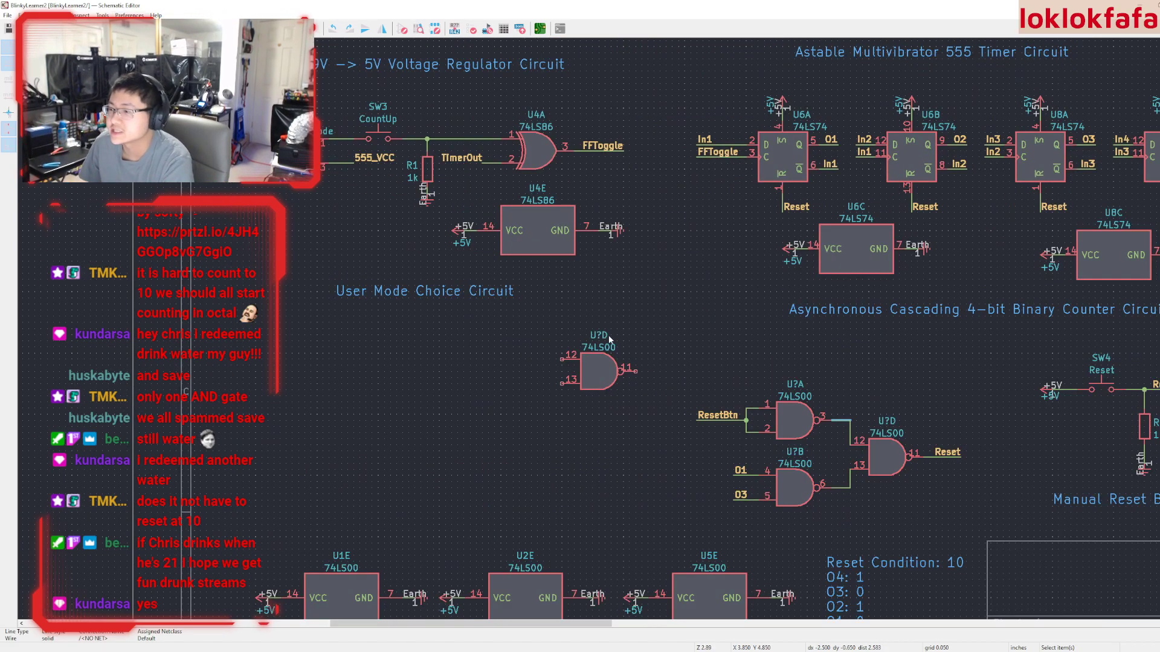
middle_click_drag(592, 329, 564, 329)
left_click(436, 326)
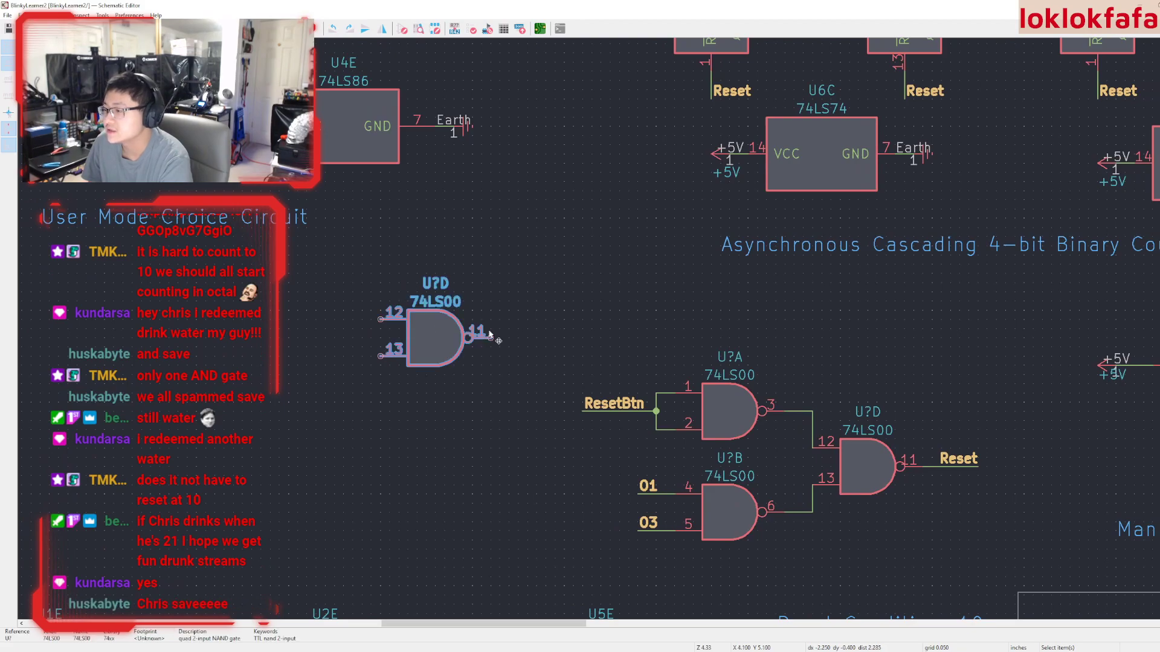
scroll(851, 431, "down", 2)
scroll(499, 309, "up", 1)
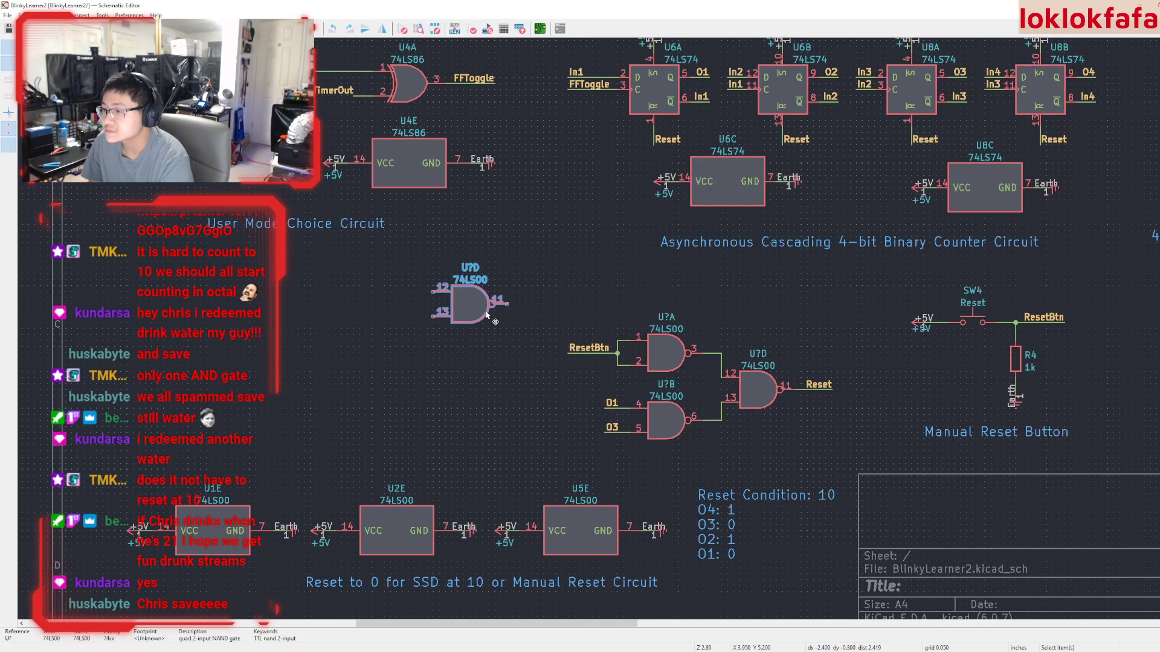
key("Delete")
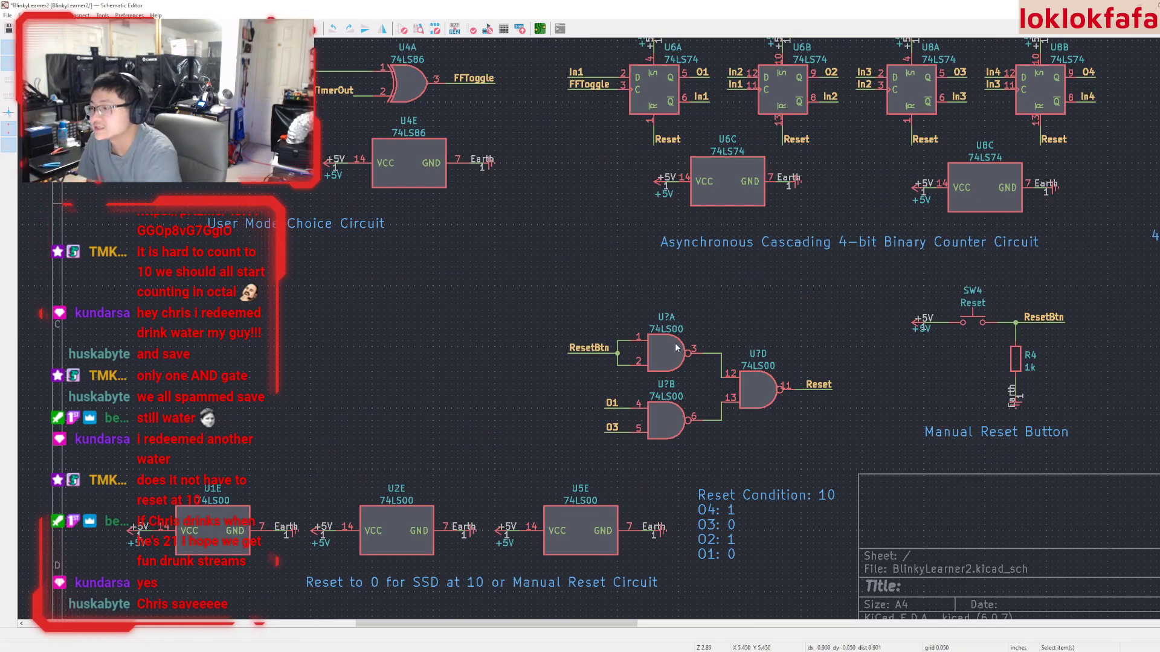
left_click(744, 382)
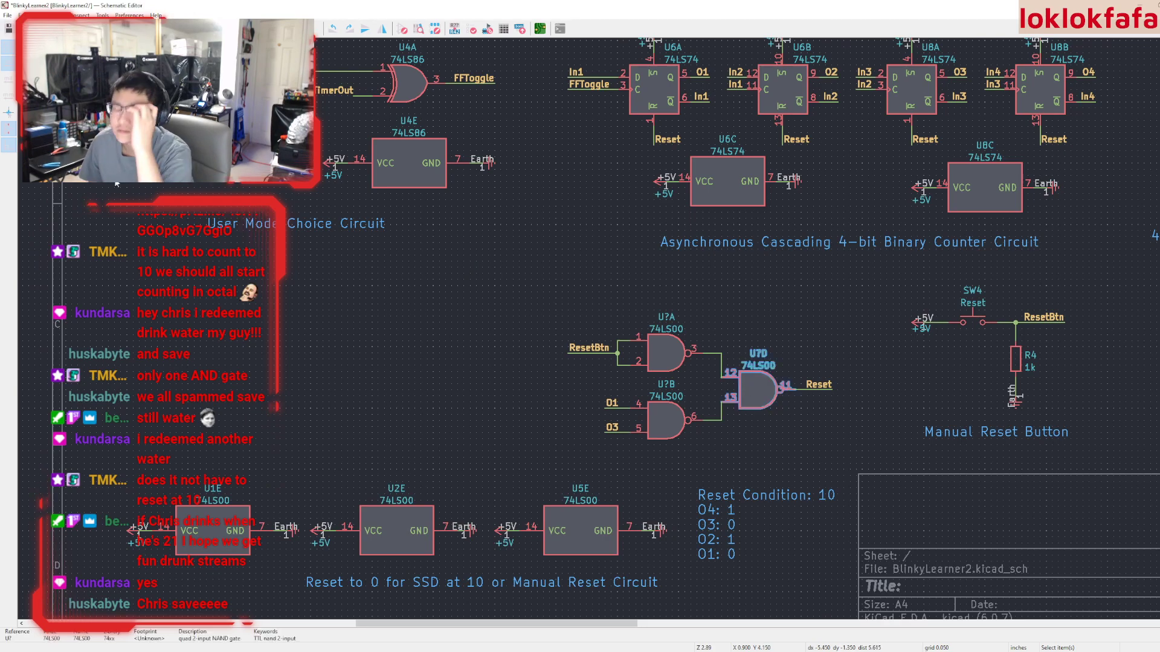
key("a")
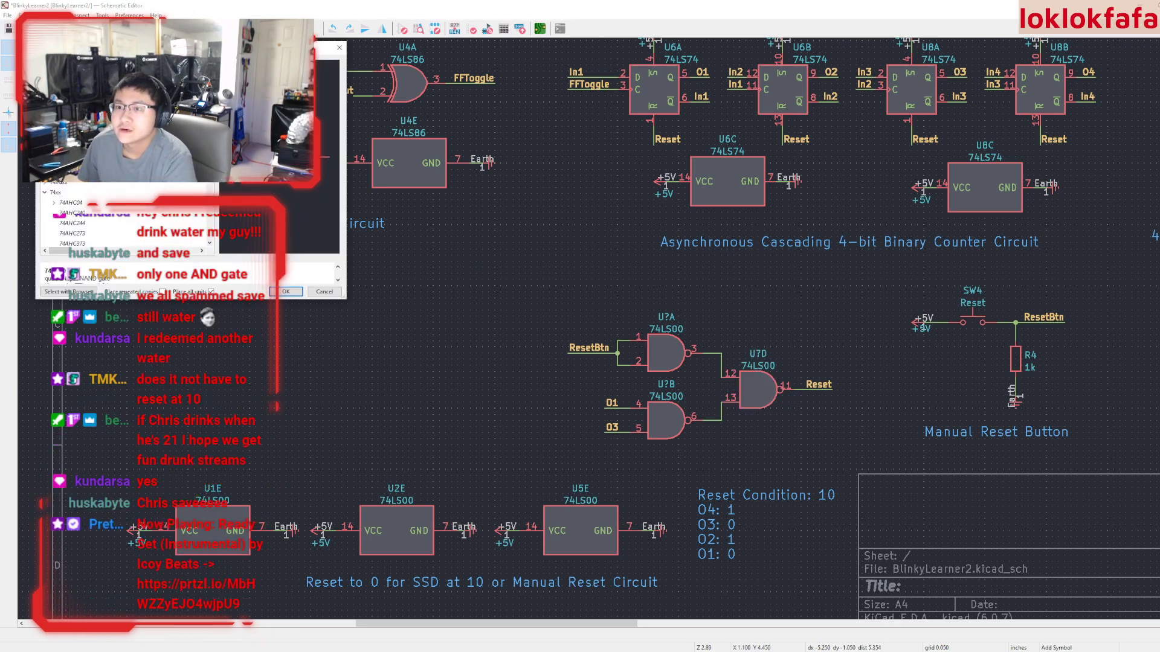
key("Return")
left_click(812, 453)
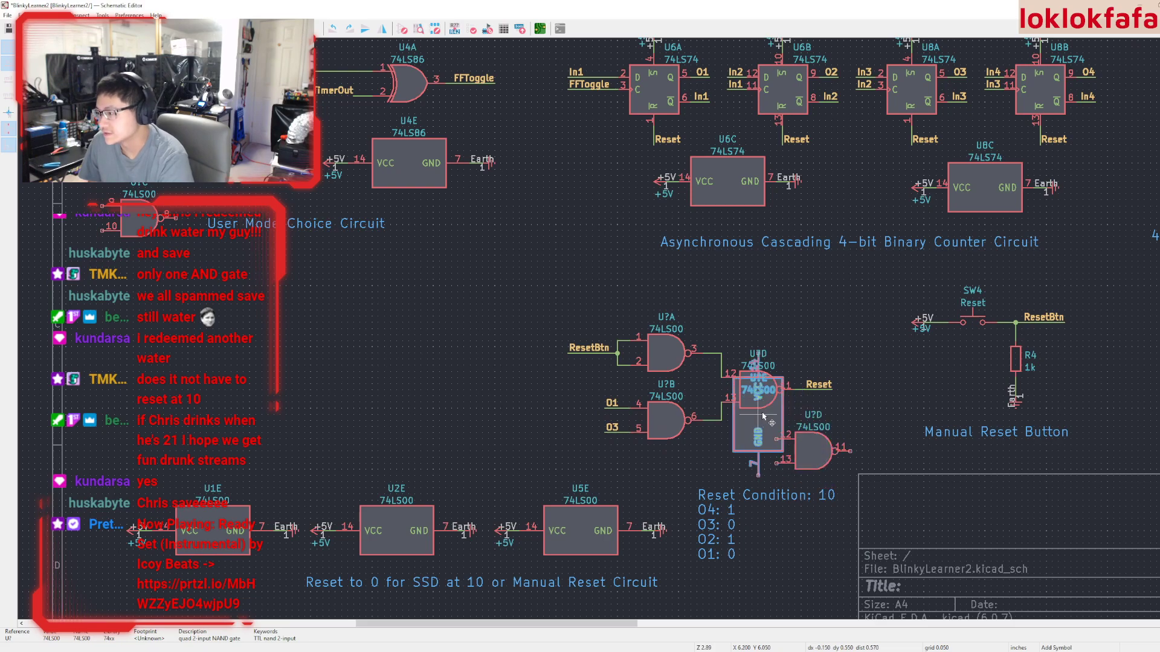
key("Escape")
key("Delete")
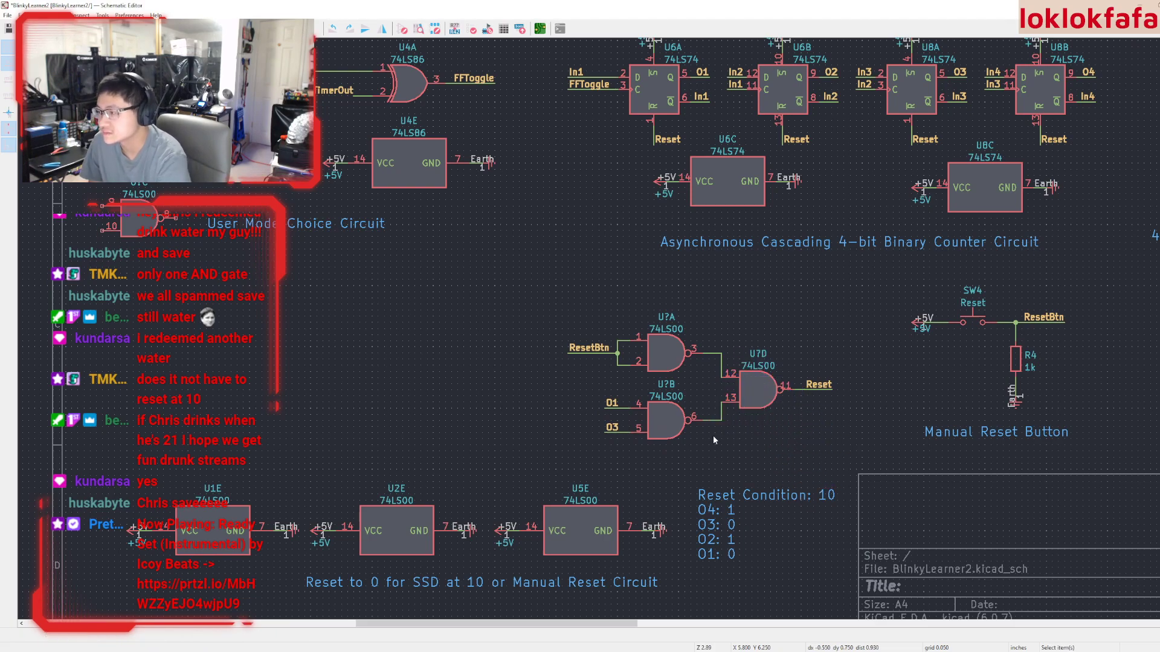
Replace output NAND unit D with a 74LS00 unit C and move the wired reset gates beneath the User Mode Choice Circuit
left_click(758, 390)
key("Delete")
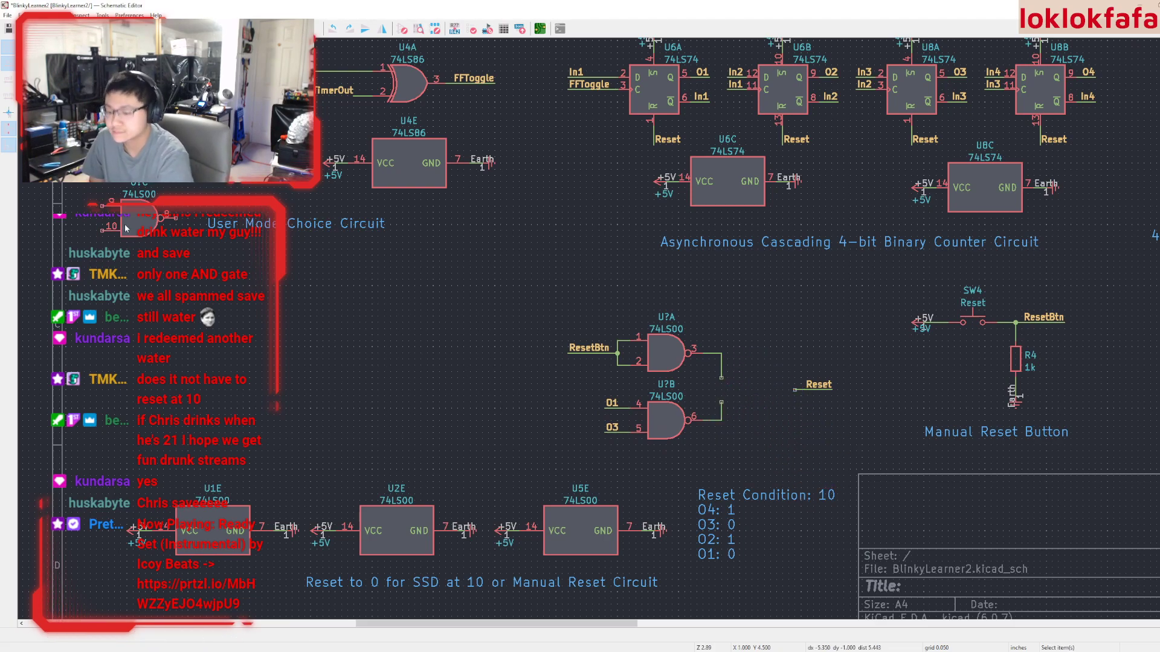
key("a")
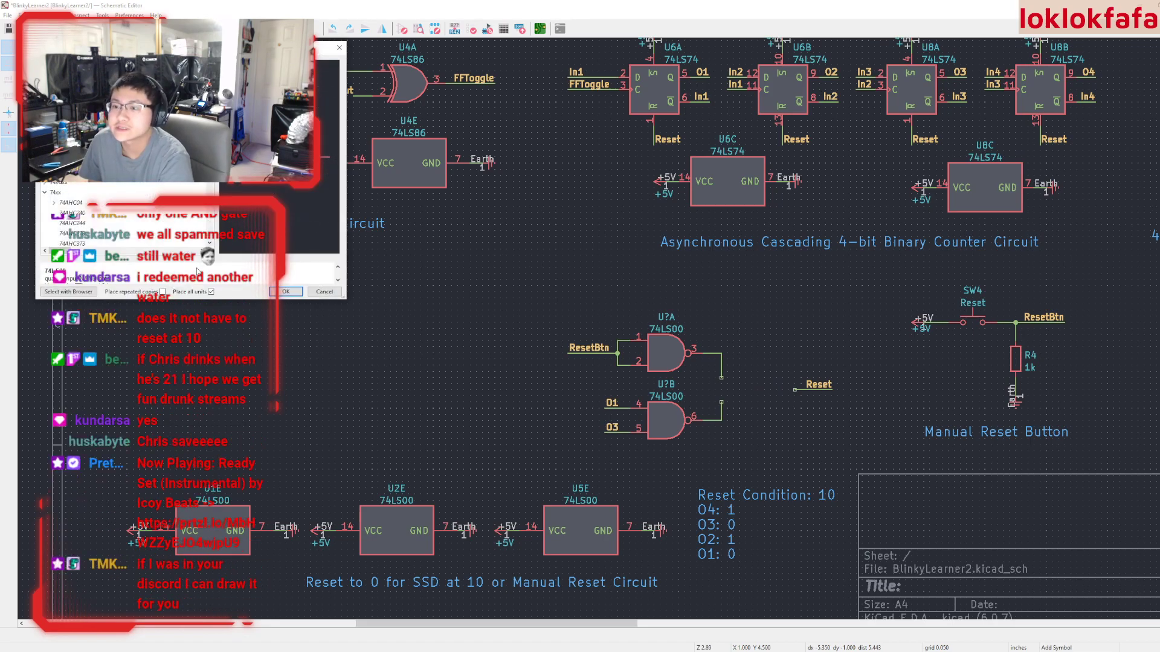
key("Return")
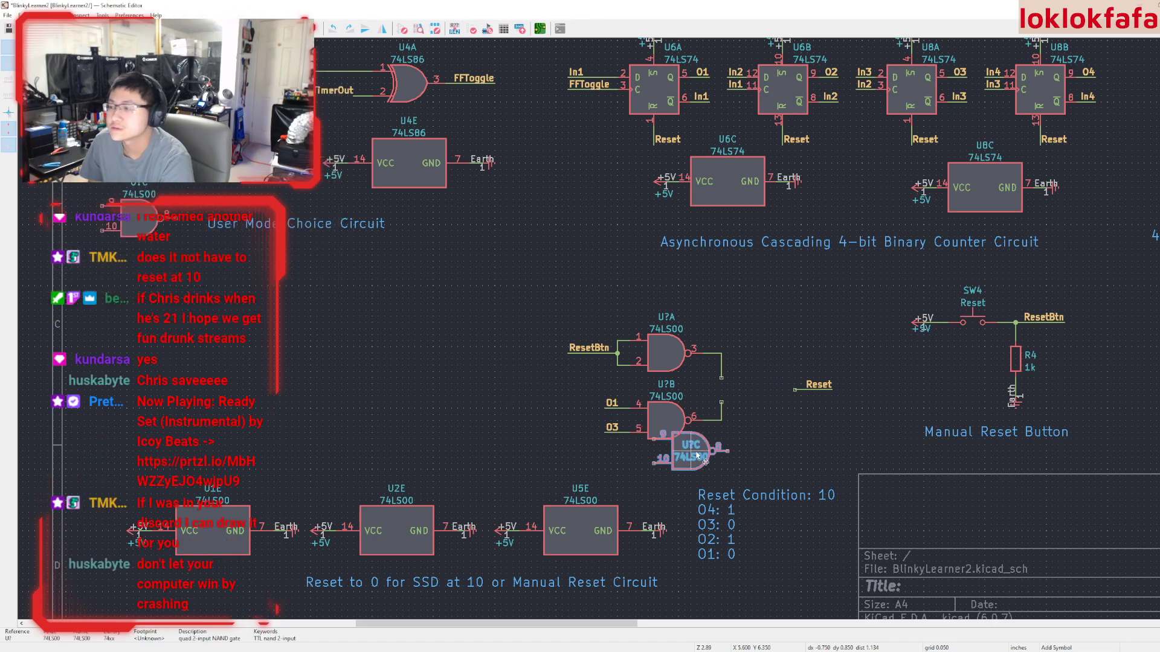
left_click(764, 396)
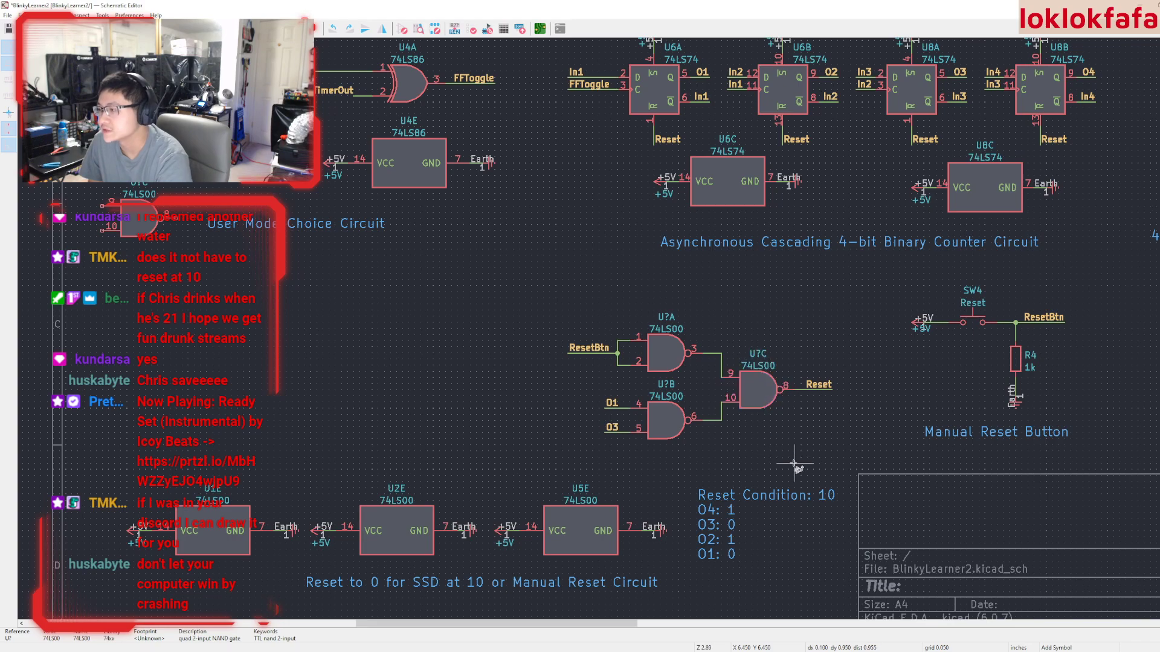
key("Escape")
left_click_drag(496, 292, 848, 446)
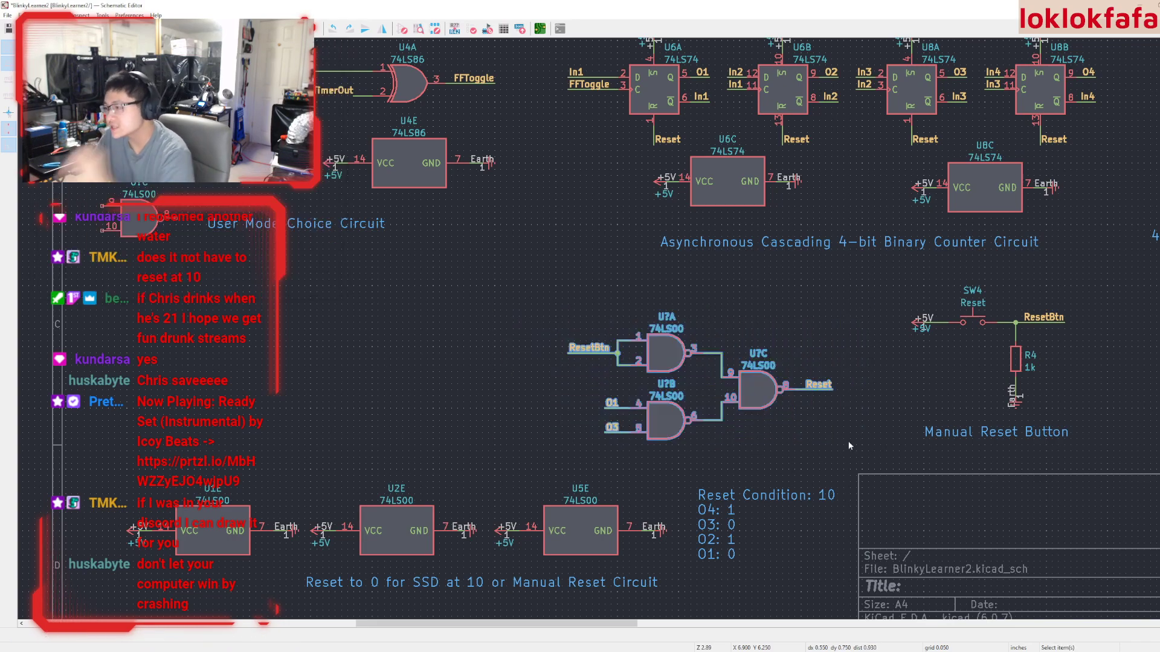
left_click_drag(664, 430, 180, 360)
Delete the 74LS00 power units U2E and U5E together with their leftover +5V and Earth connections
left_click(396, 520)
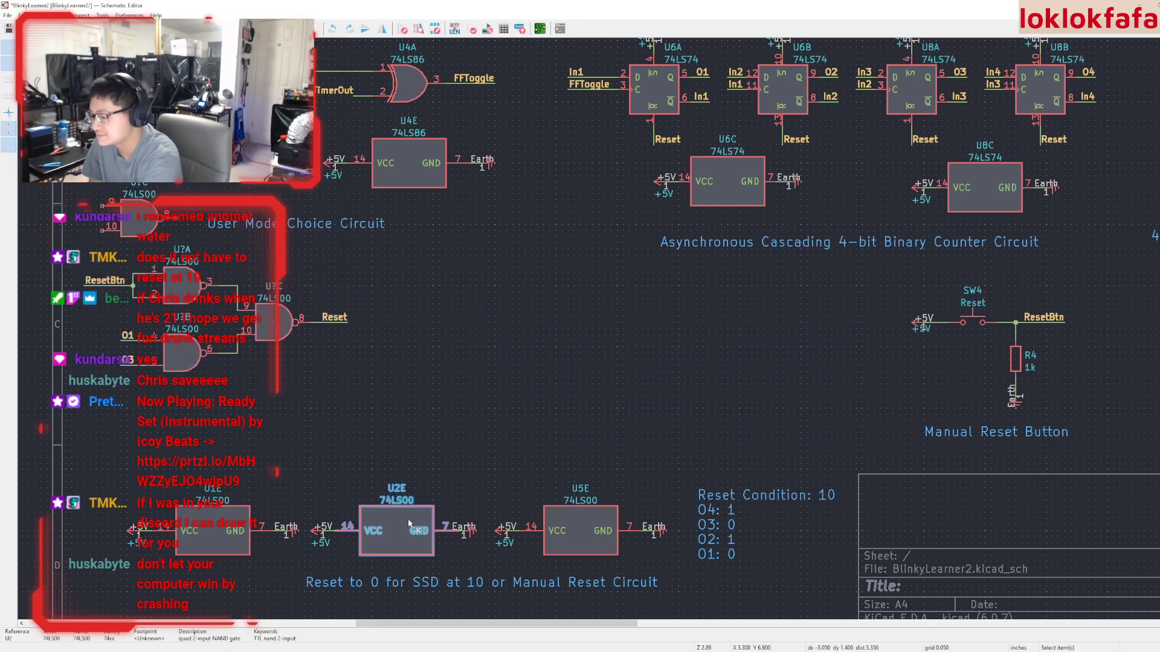
key("Delete")
key("Delete")
middle_click_drag(288, 449, 375, 459)
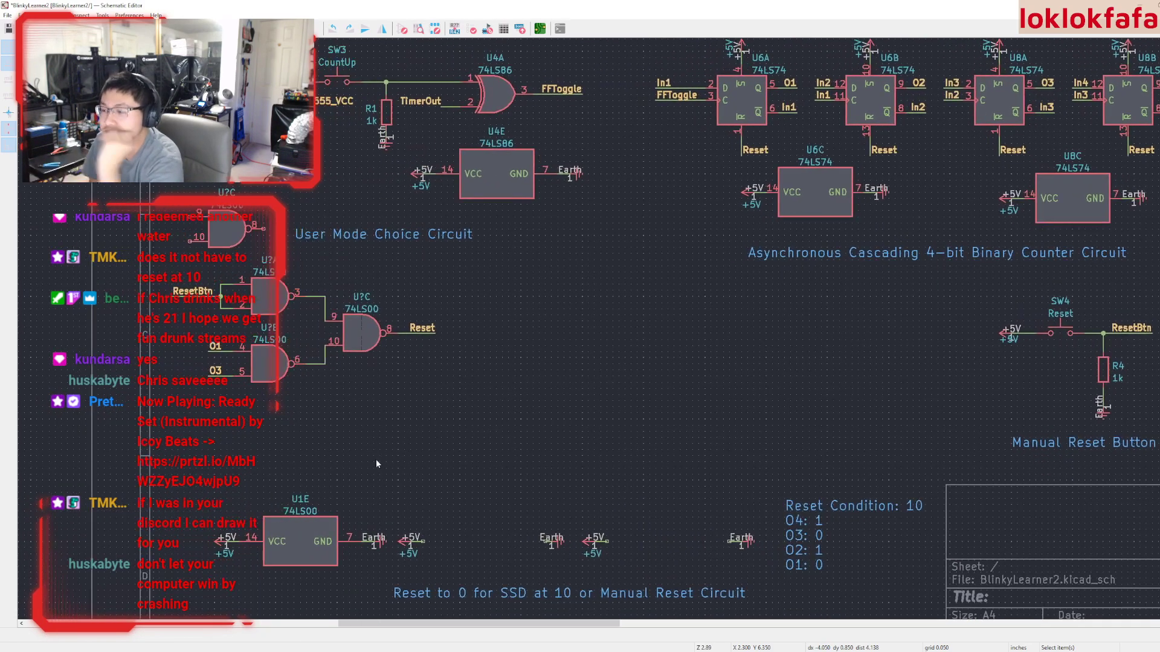
left_click_drag(392, 488, 763, 571)
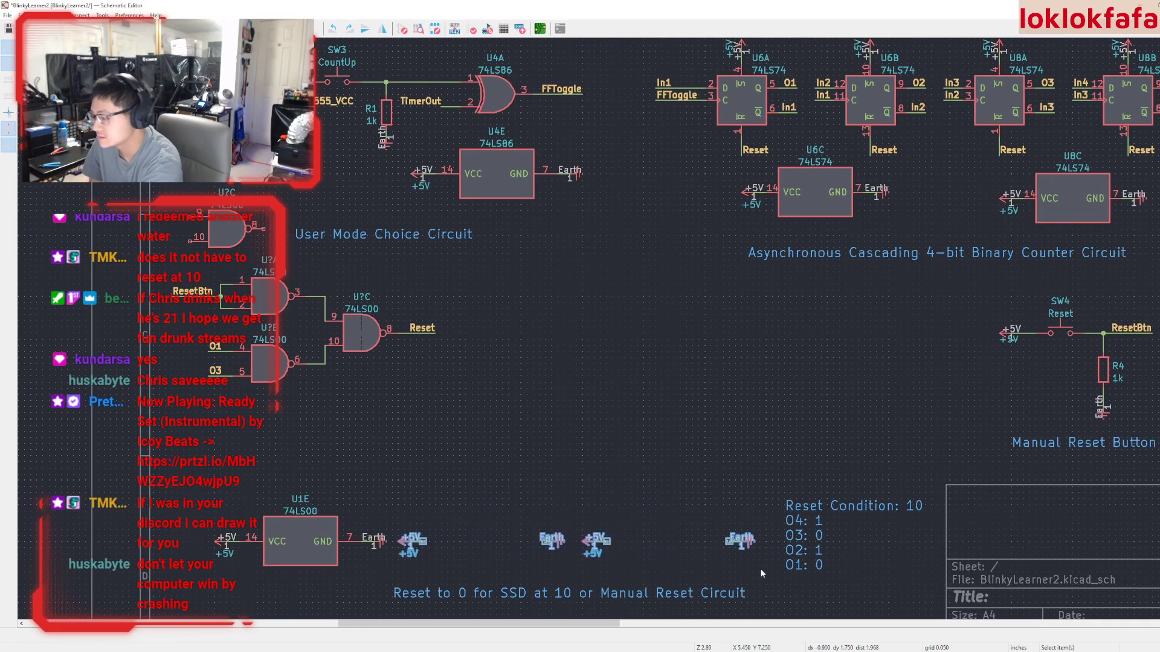
key("Delete")
Move the Reset Condition: 10 note beside the Reset output of the NAND gates and save the schematic
left_click_drag(821, 541, 502, 347)
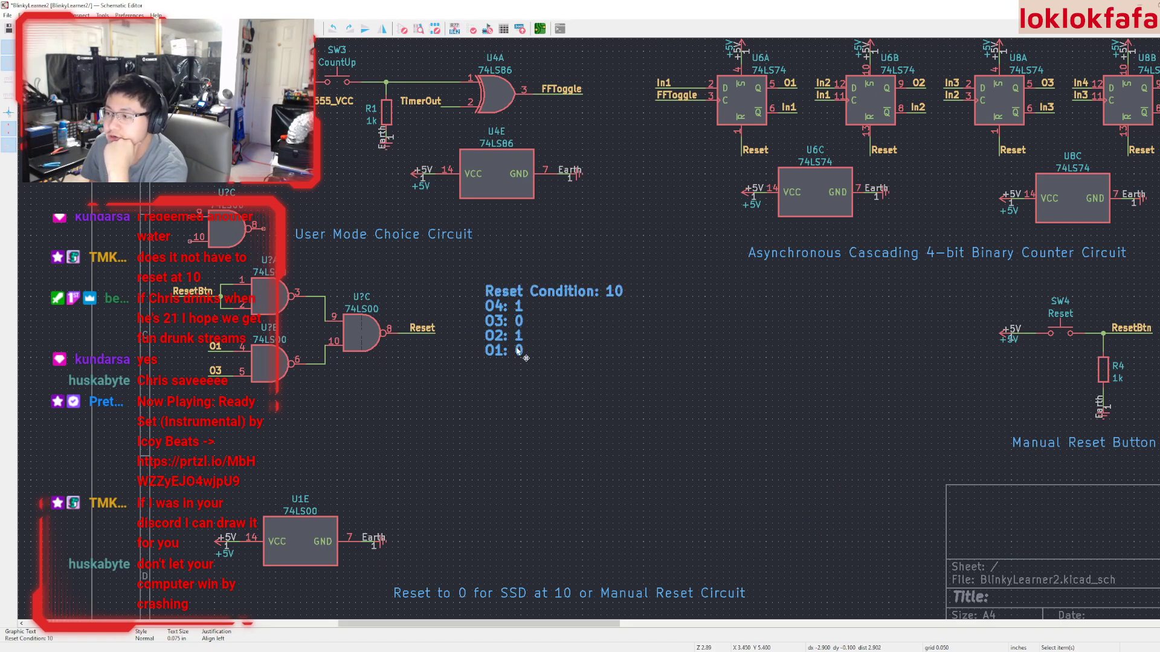
left_click(264, 378)
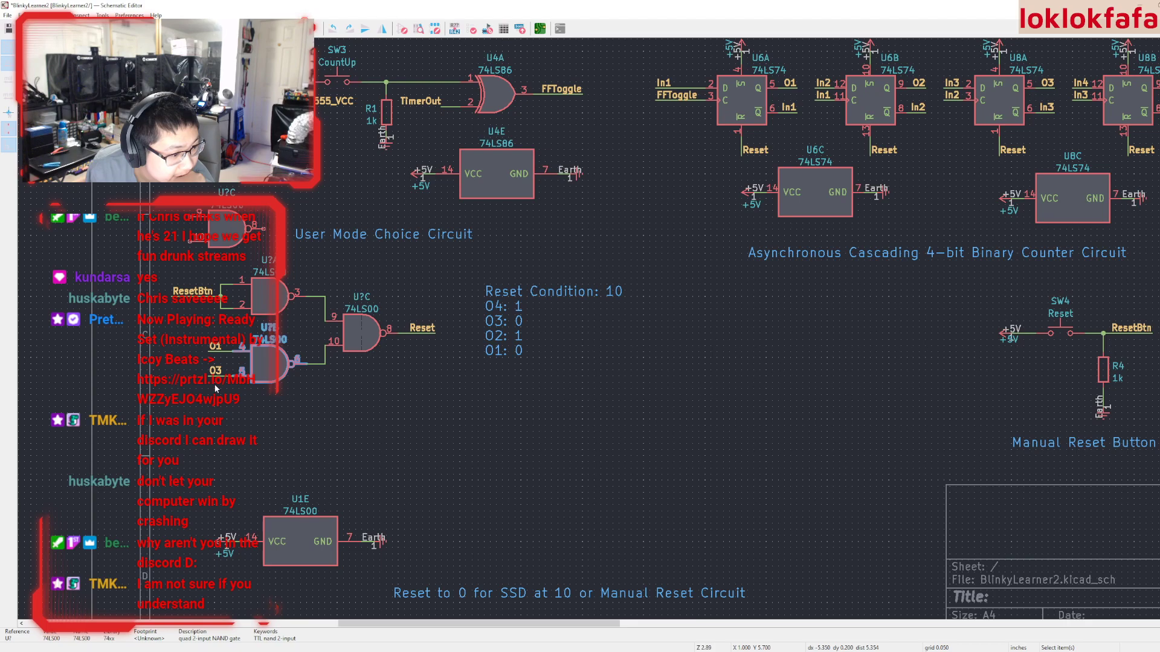
left_click(619, 383)
key("ctrl+s")
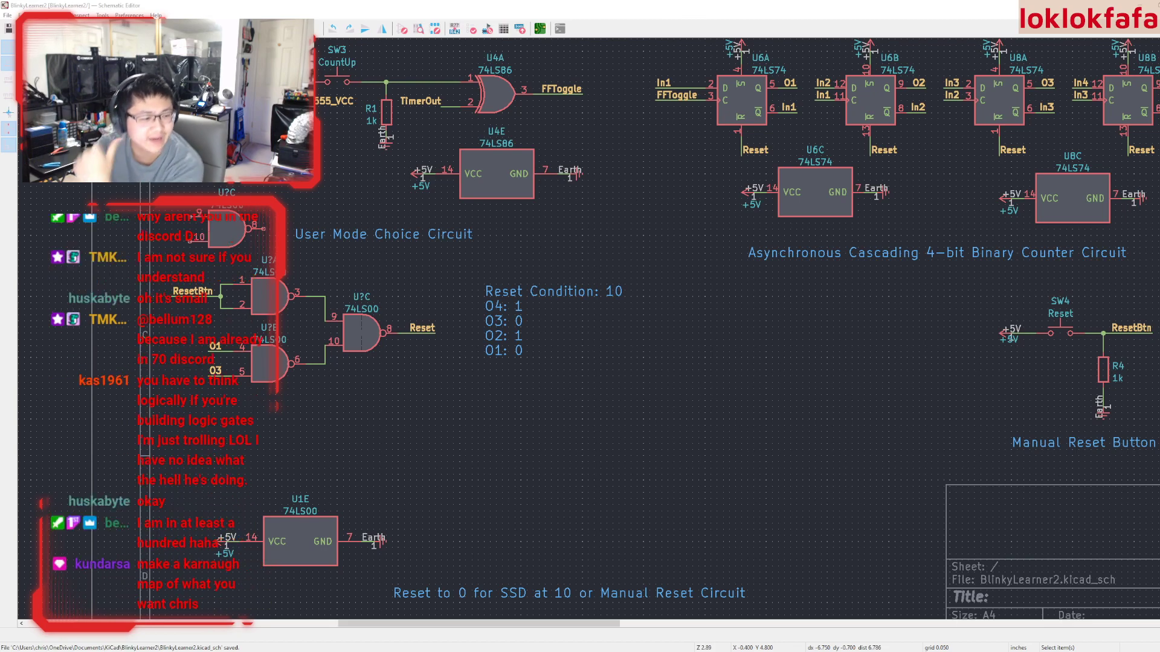
Delete the spare, unconnected 74LS00 unit C above the reset gates
scroll(143, 320, "down", 1)
scroll(665, 362, "up", 1)
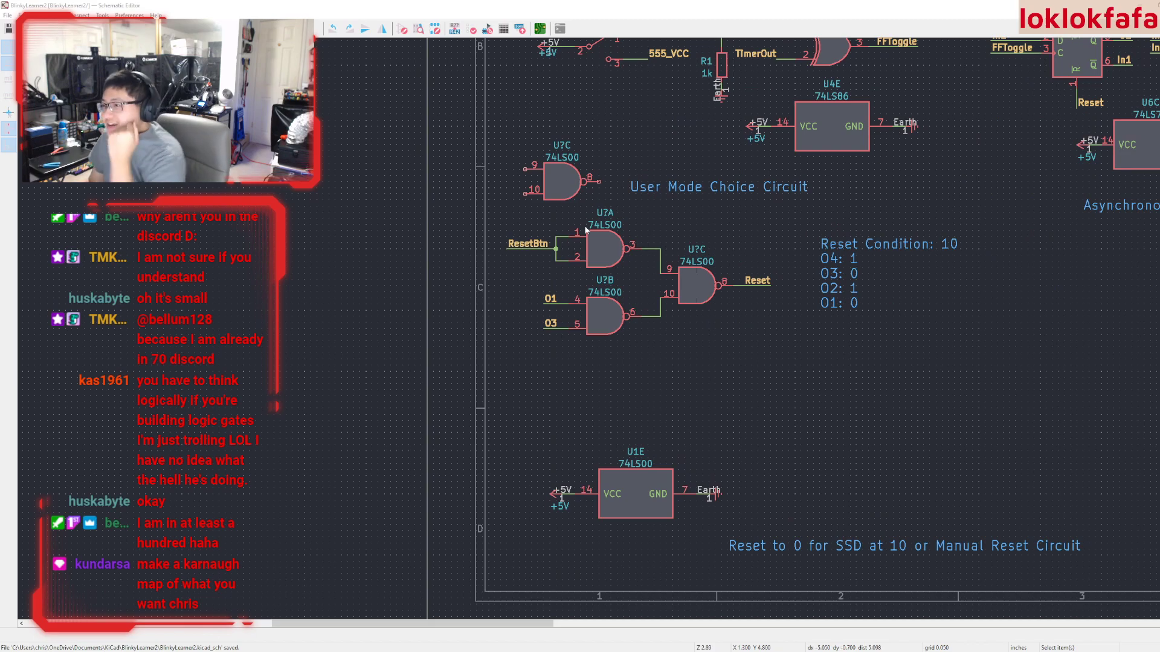
left_click(559, 192)
key("Delete")
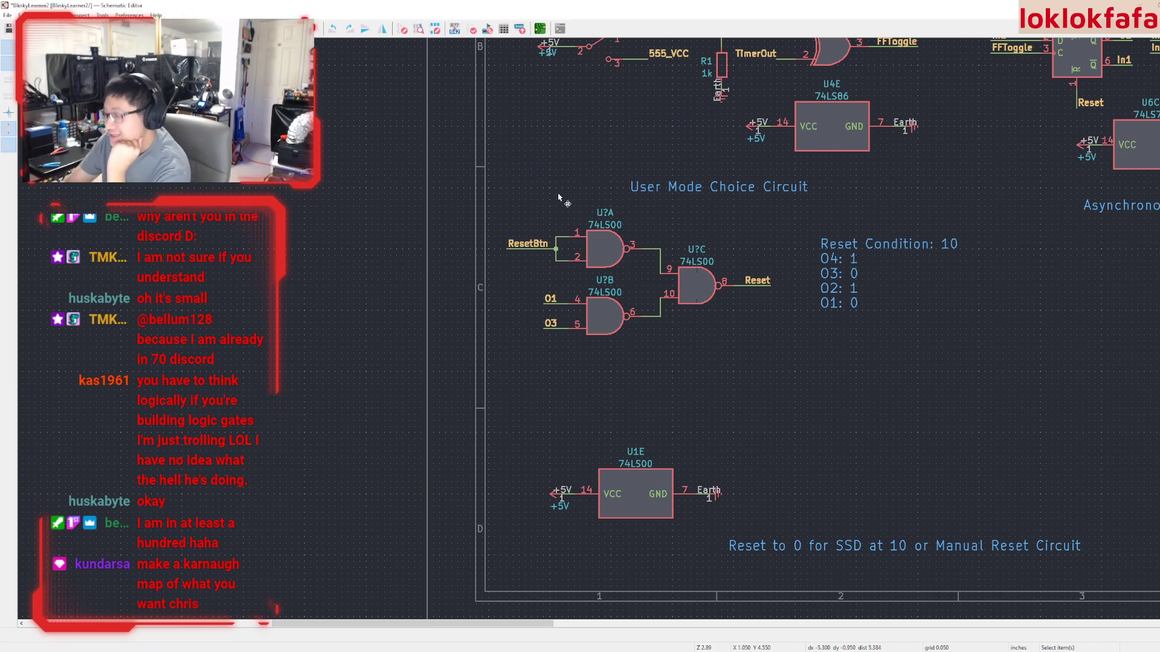
Move the U1E power unit with its +5V and Earth connections directly beneath the reset NAND gates
scroll(559, 199, "down", 1)
scroll(607, 368, "up", 1)
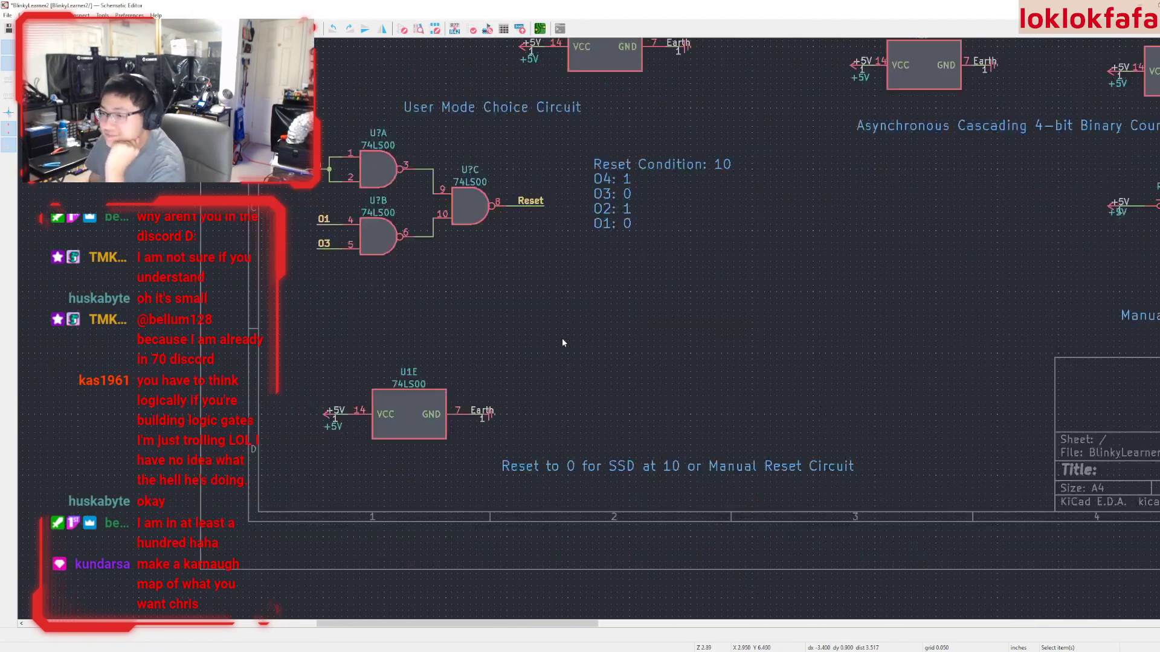
scroll(562, 343, "down", 1)
scroll(556, 411, "up", 1)
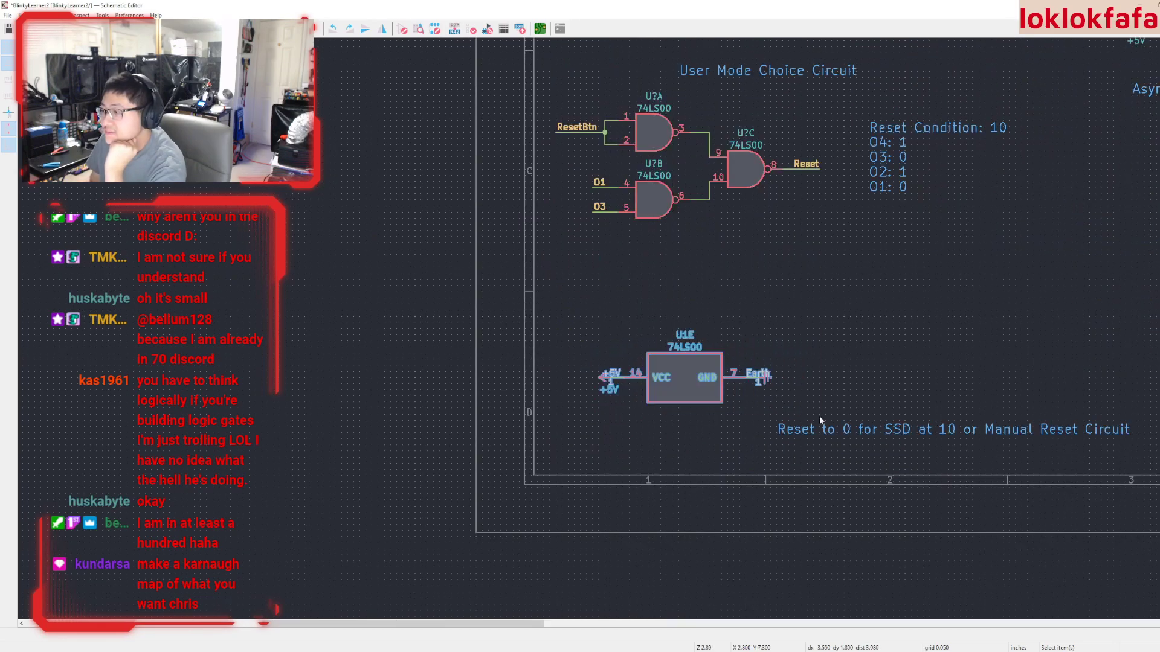
left_click_drag(686, 373, 717, 272)
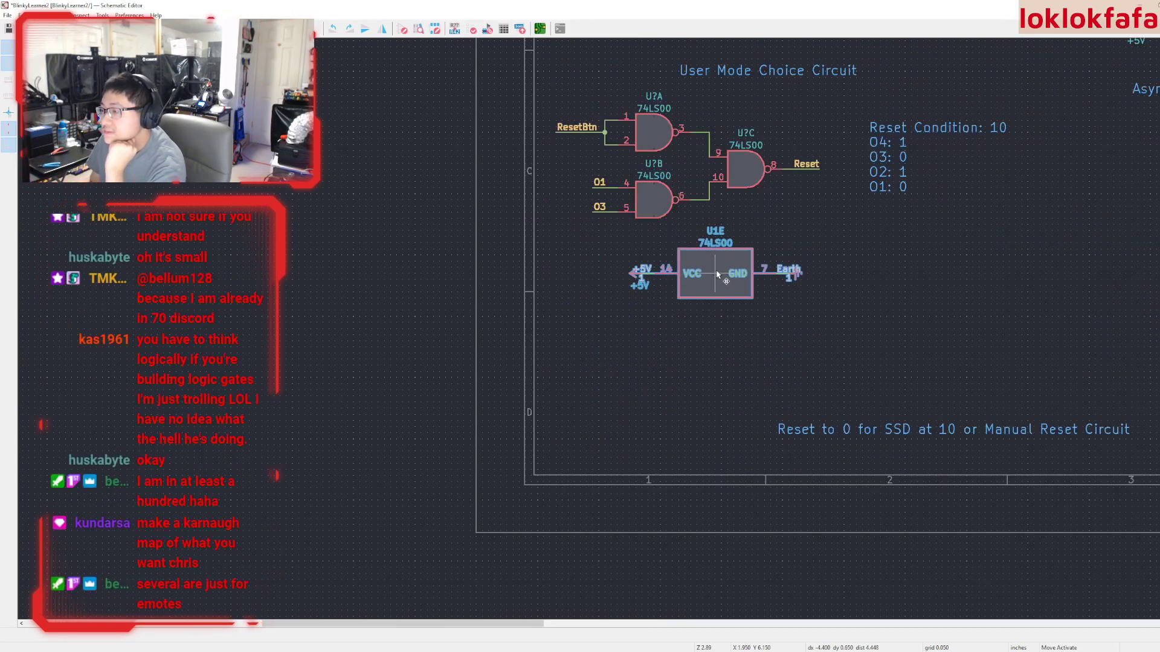
left_click(717, 275)
Move the "Reset to 0 for SSD at 10 or Manual Reset Circuit" title directly beneath the U1E power unit
scroll(833, 360, "down", 1)
scroll(702, 501, "up", 1)
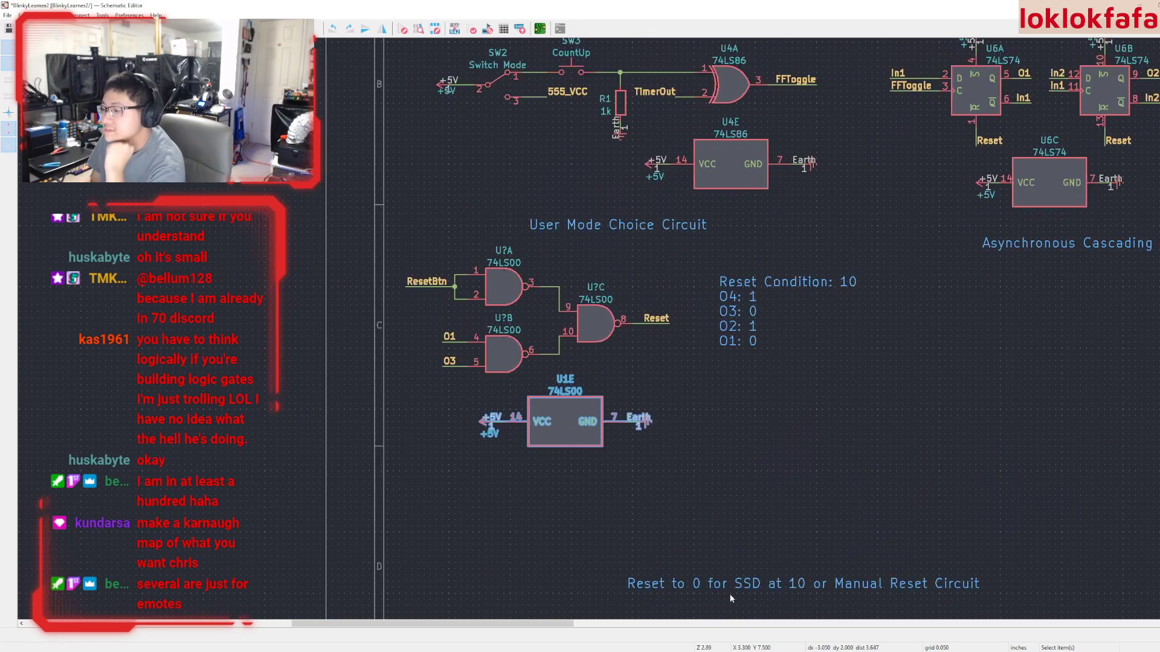
left_click(730, 588)
key("m")
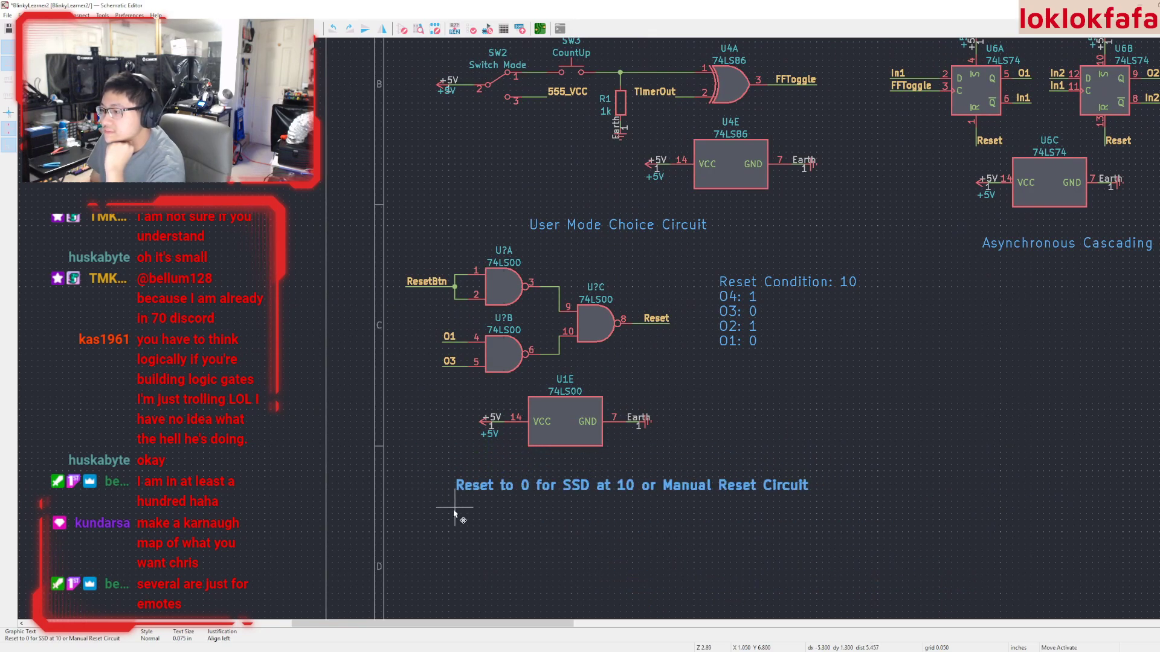
left_click(423, 509)
left_click(611, 554)
Move the complete reset circuit with its note and title slightly down, away from the User Mode Choice Circuit title
middle_click_drag(581, 478, 556, 546)
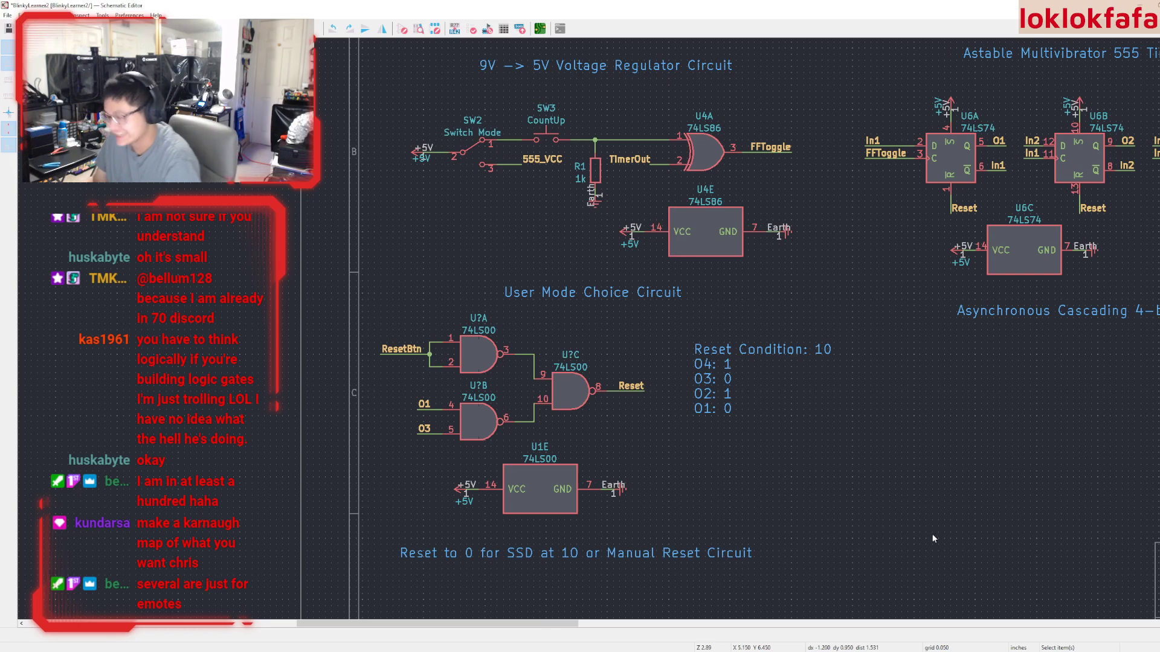
left_click_drag(884, 591, 373, 340)
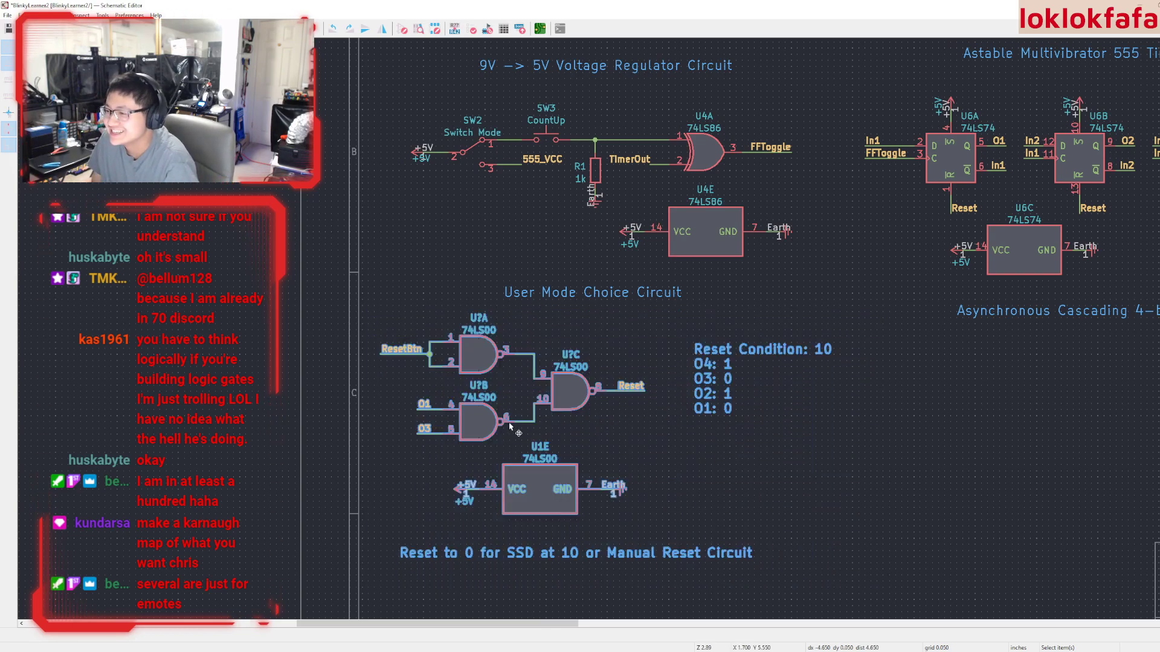
key("m")
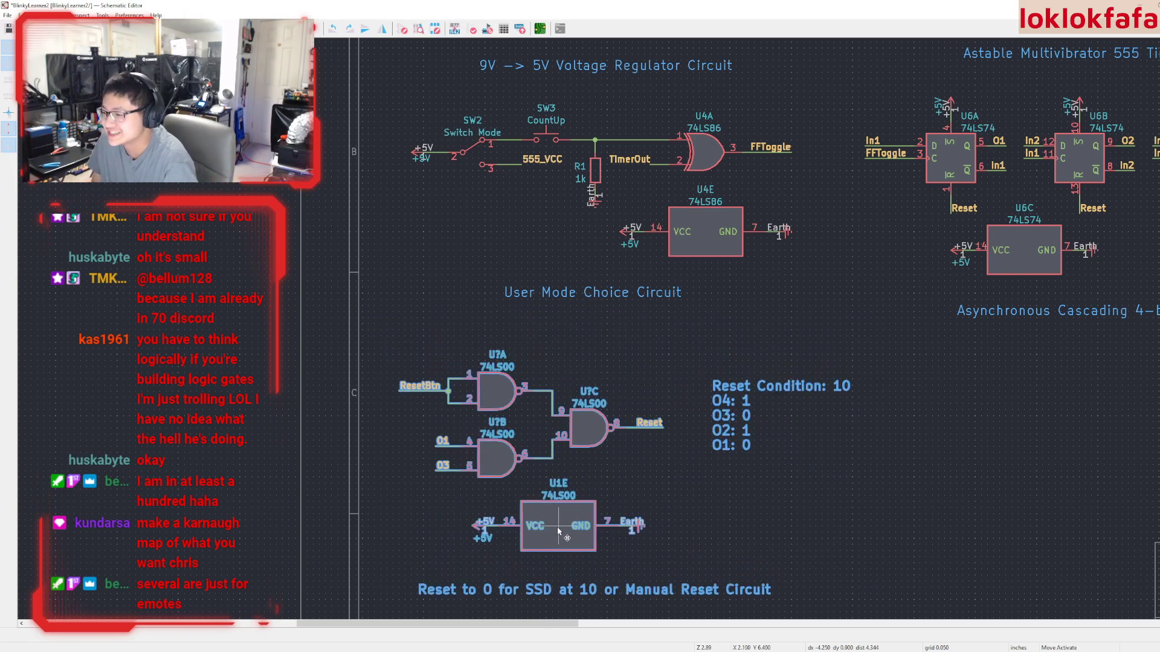
left_click(555, 540)
left_click(890, 523)
Move the Manual Reset Button circuit with its title next to the Reset Condition note and save the schematic
scroll(705, 455, "down", 4)
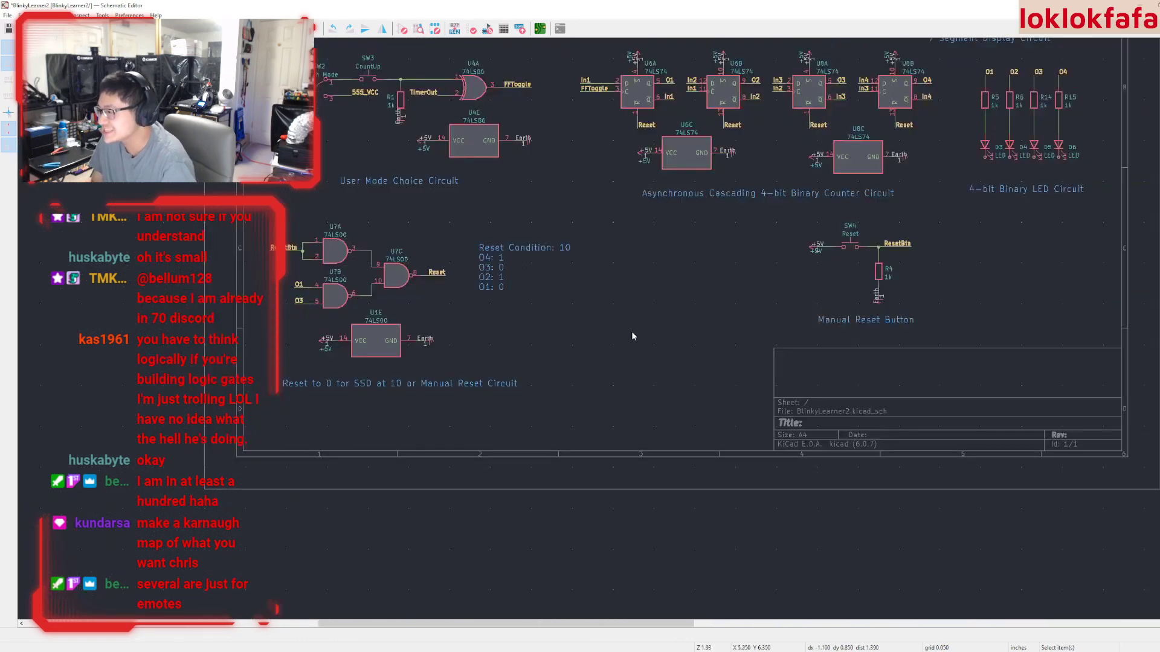
scroll(631, 331, "up", 1)
left_click_drag(741, 302, 941, 430)
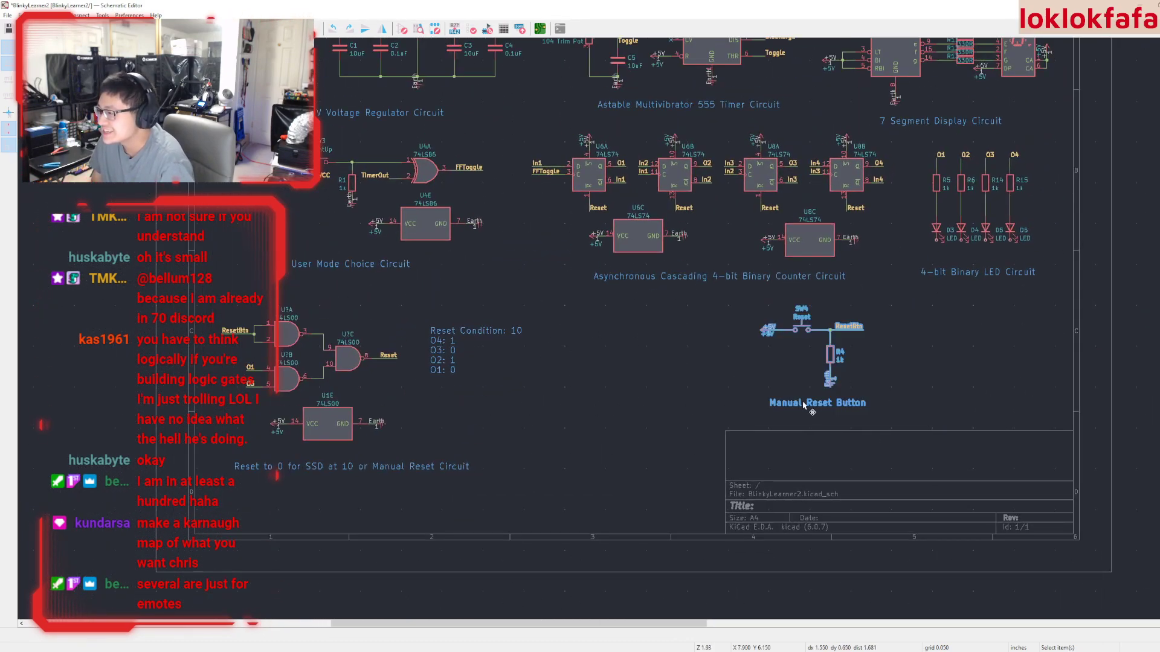
key("m")
left_click(631, 423)
left_click(753, 471)
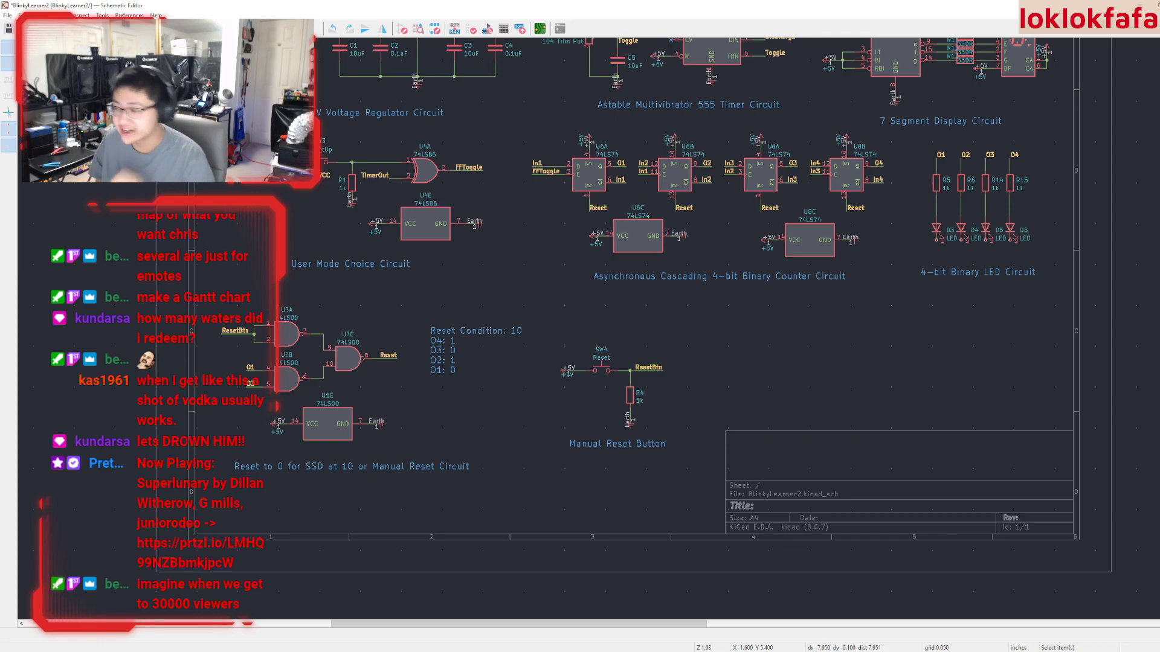
key("ctrl+s")
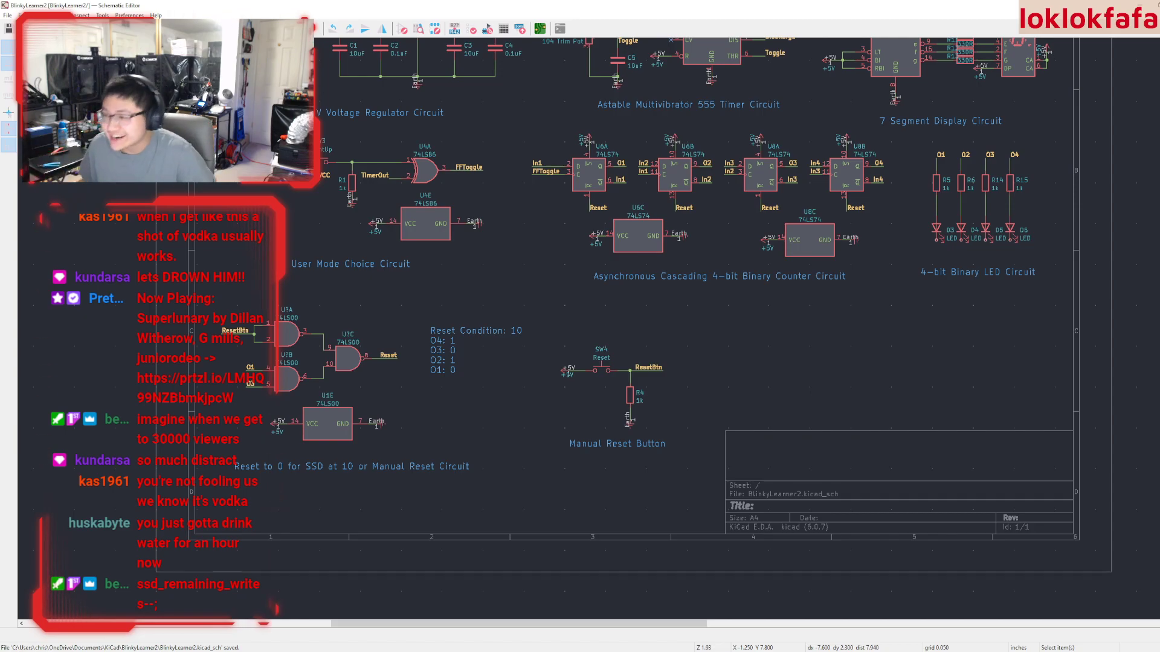
Review the sheet layout and trace the reset logic from ResetBtn, O1 and O3 through the NAND gates to Reset
middle_click_drag(653, 333, 696, 470)
middle_click_drag(569, 462, 589, 422)
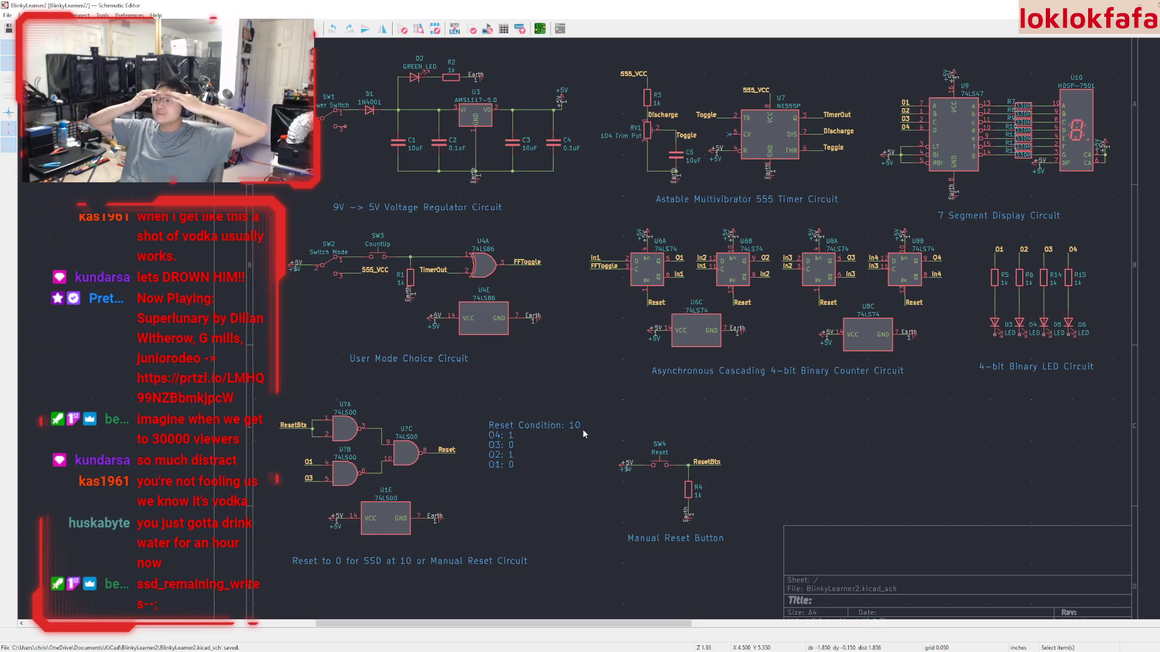
scroll(593, 328, "down", 3)
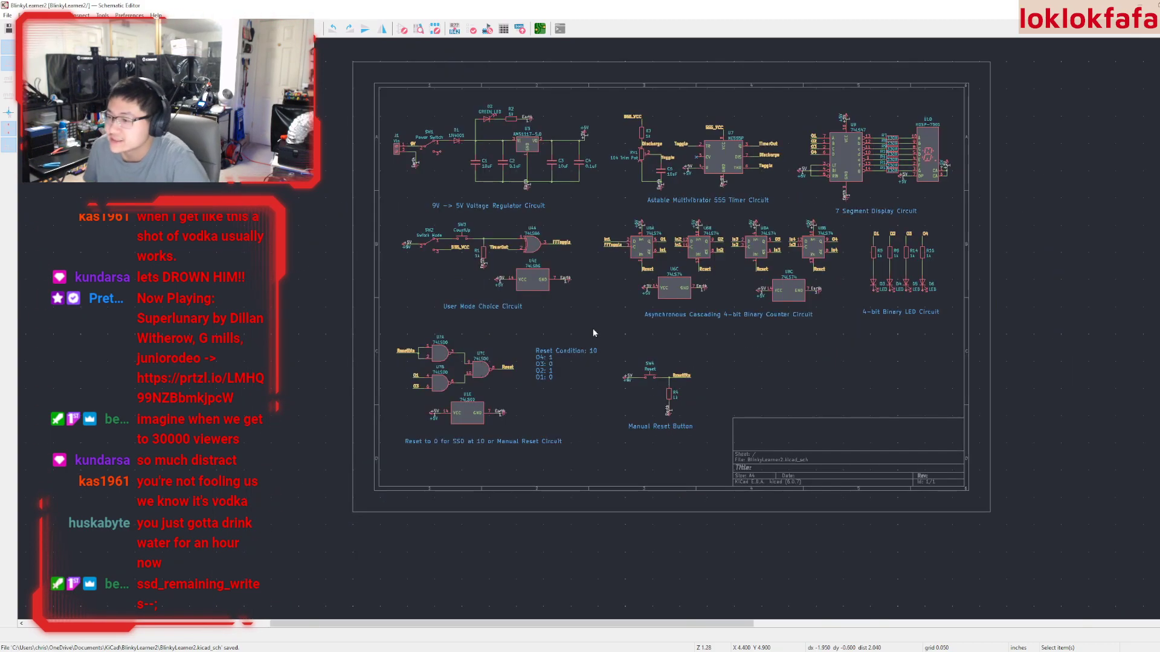
scroll(595, 326, "up", 2)
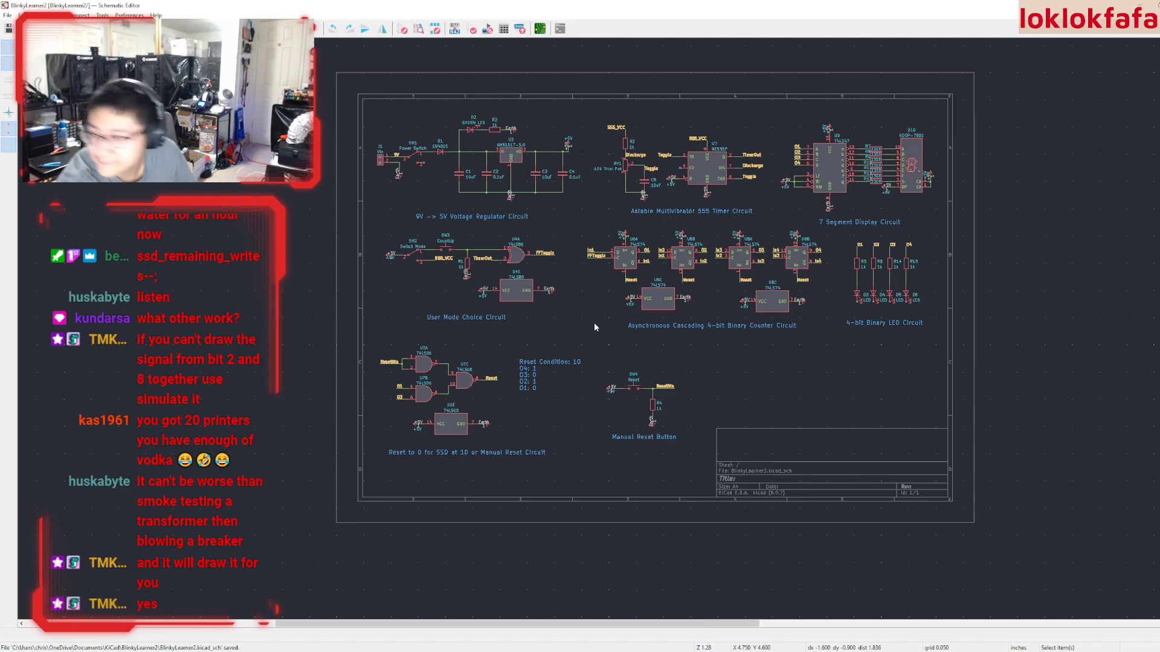
scroll(552, 375, "up", 3)
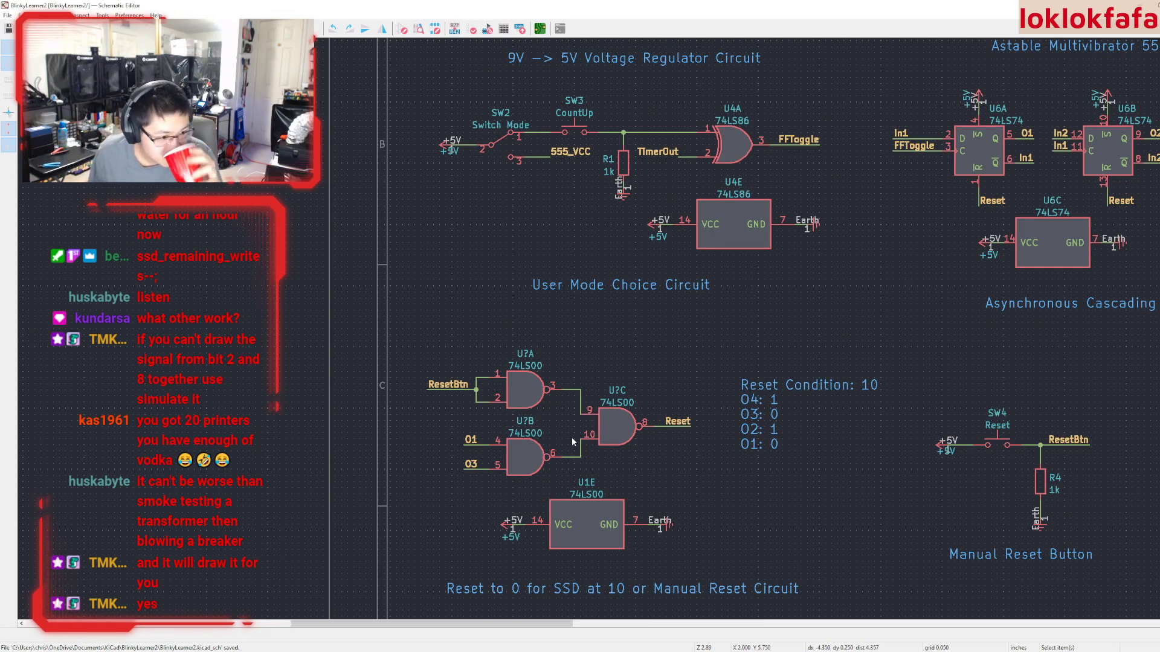
left_click(448, 384)
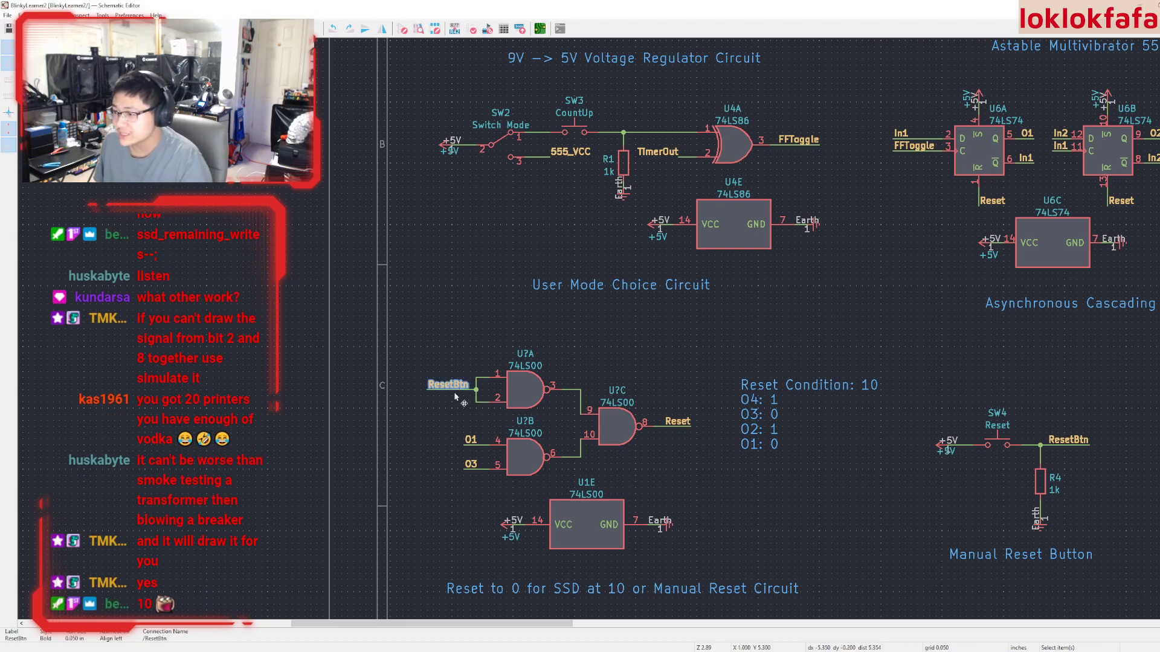
left_click(518, 453)
left_click(565, 458)
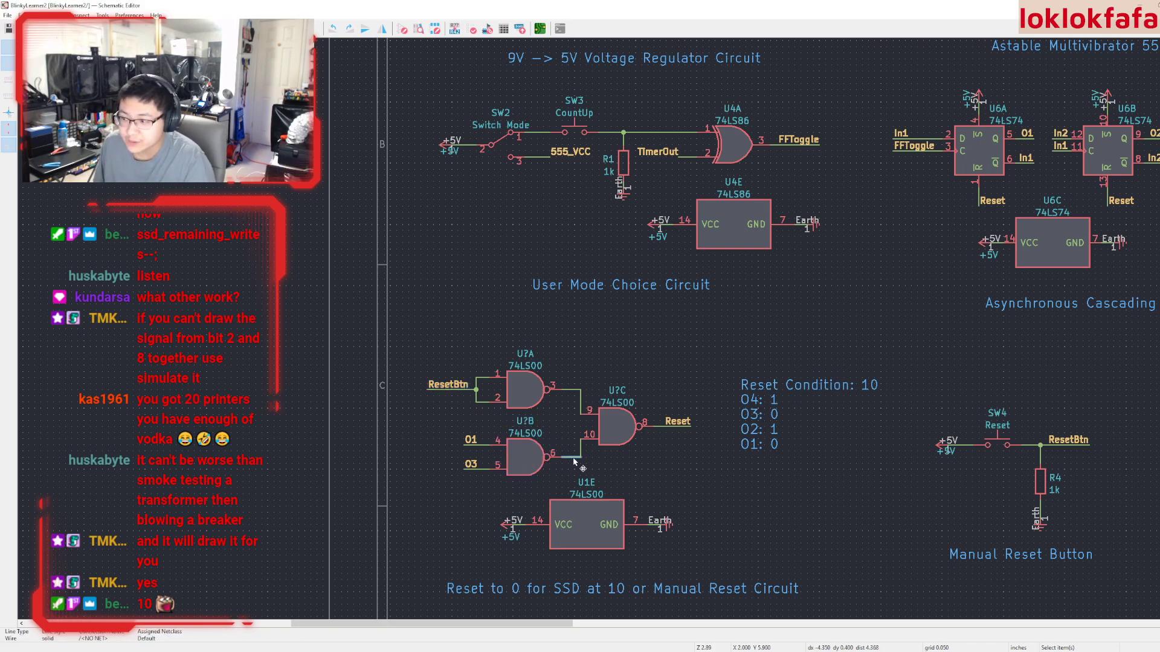
left_click(774, 436)
left_click(689, 449)
left_click(607, 442)
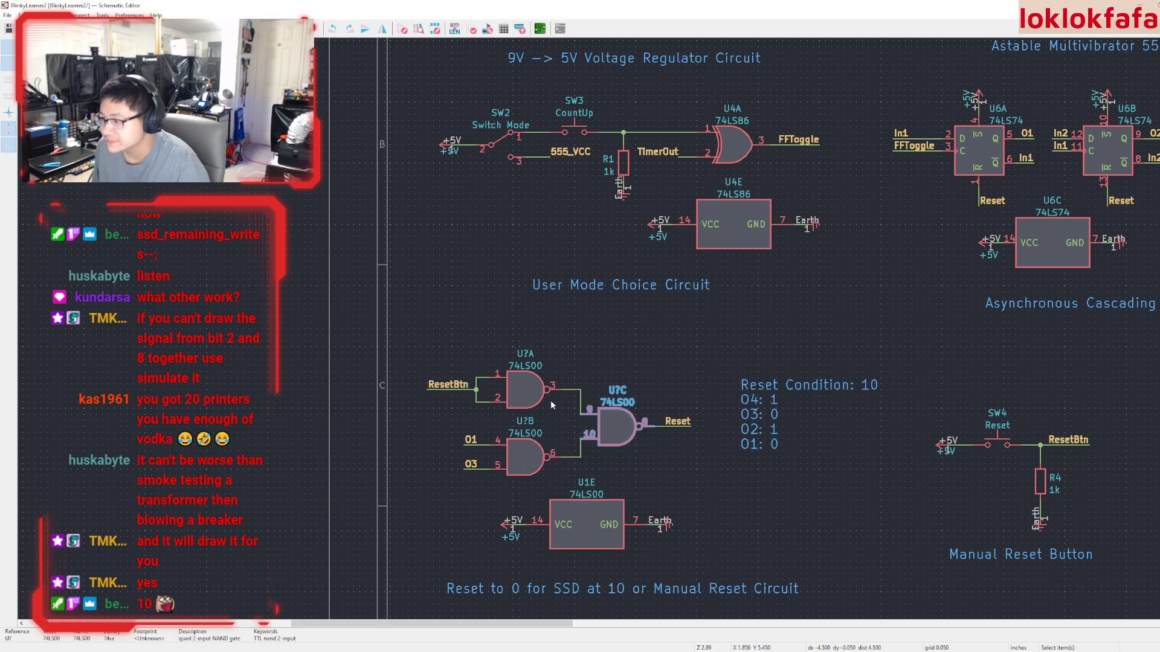
left_click(542, 396)
left_click(639, 437)
left_click(688, 427)
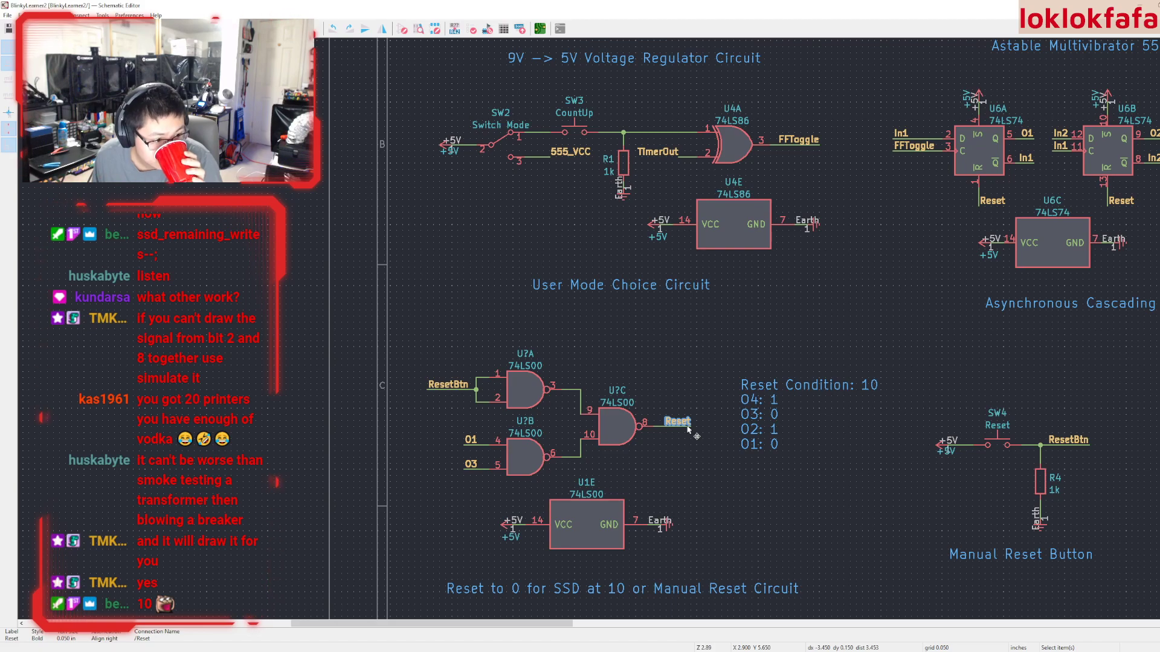
scroll(688, 427, "down", 3)
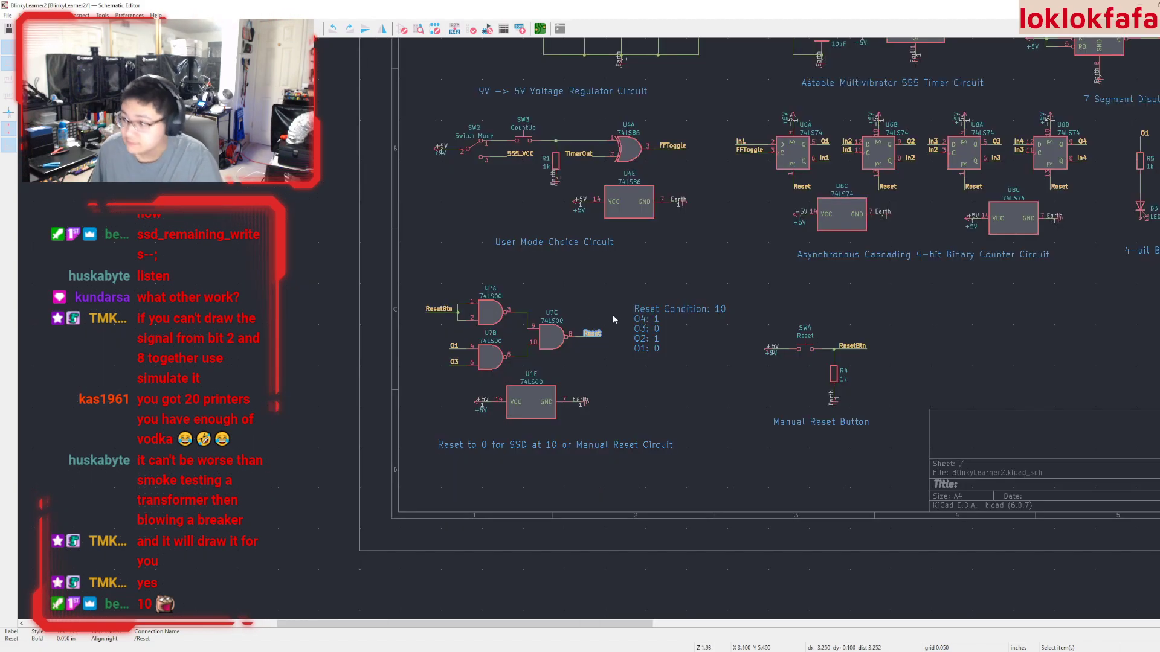
scroll(569, 417, "up", 1)
left_click(568, 396)
middle_click_drag(736, 397, 559, 525)
scroll(786, 384, "up", 1)
scroll(545, 401, "down", 1)
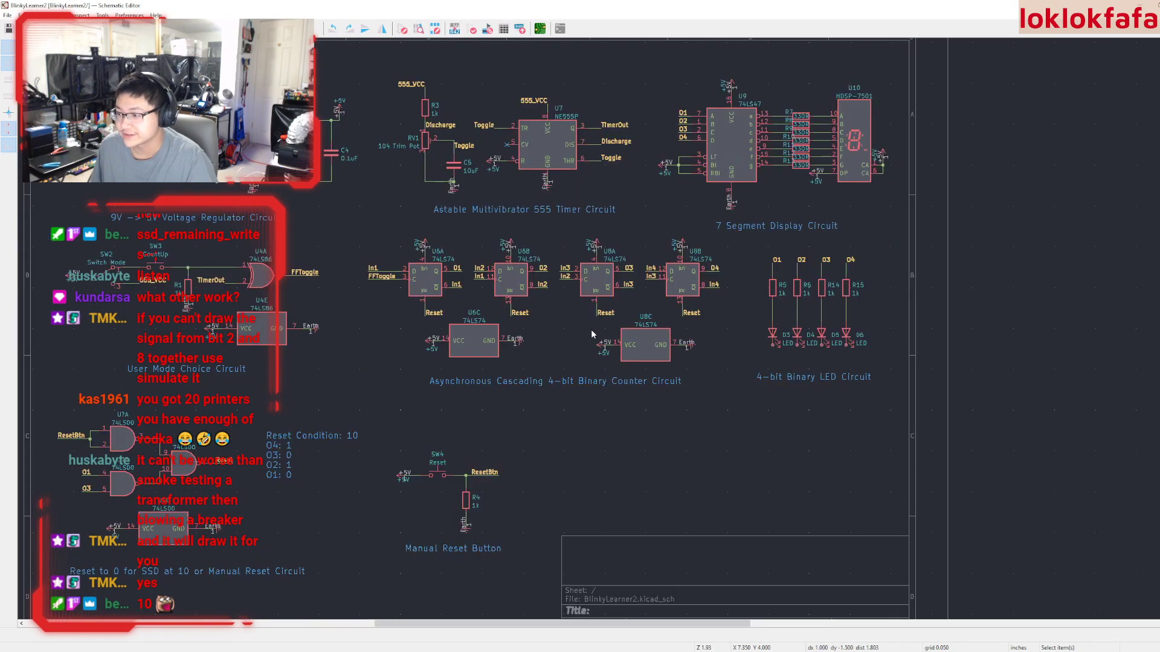
middle_click_drag(570, 393, 704, 417)
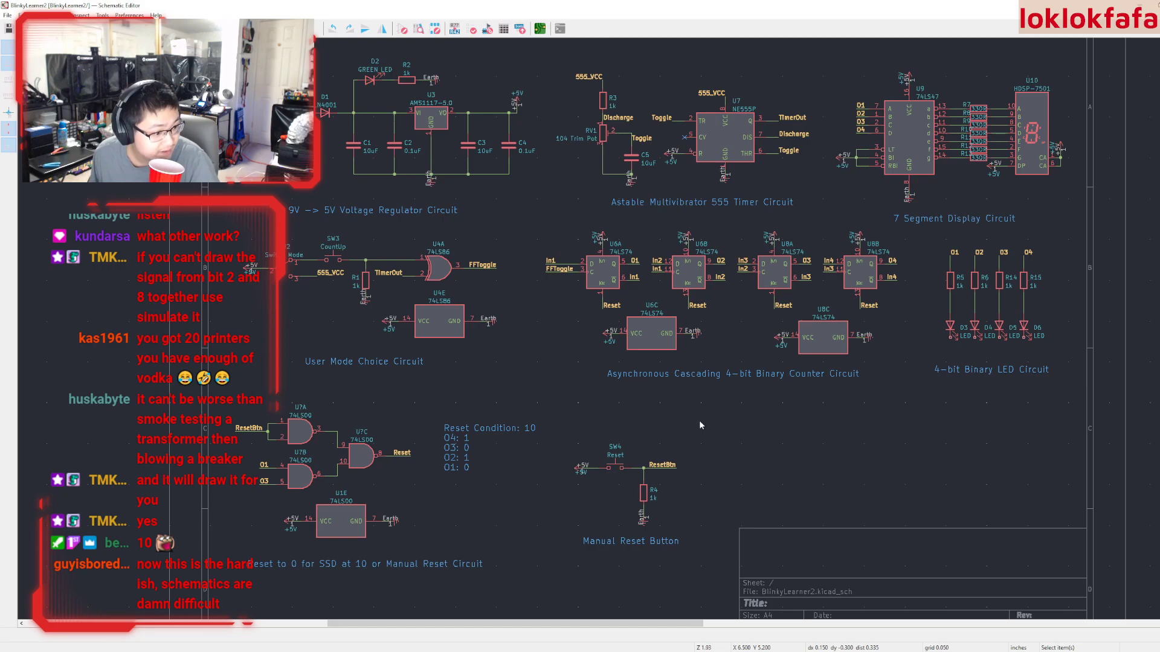